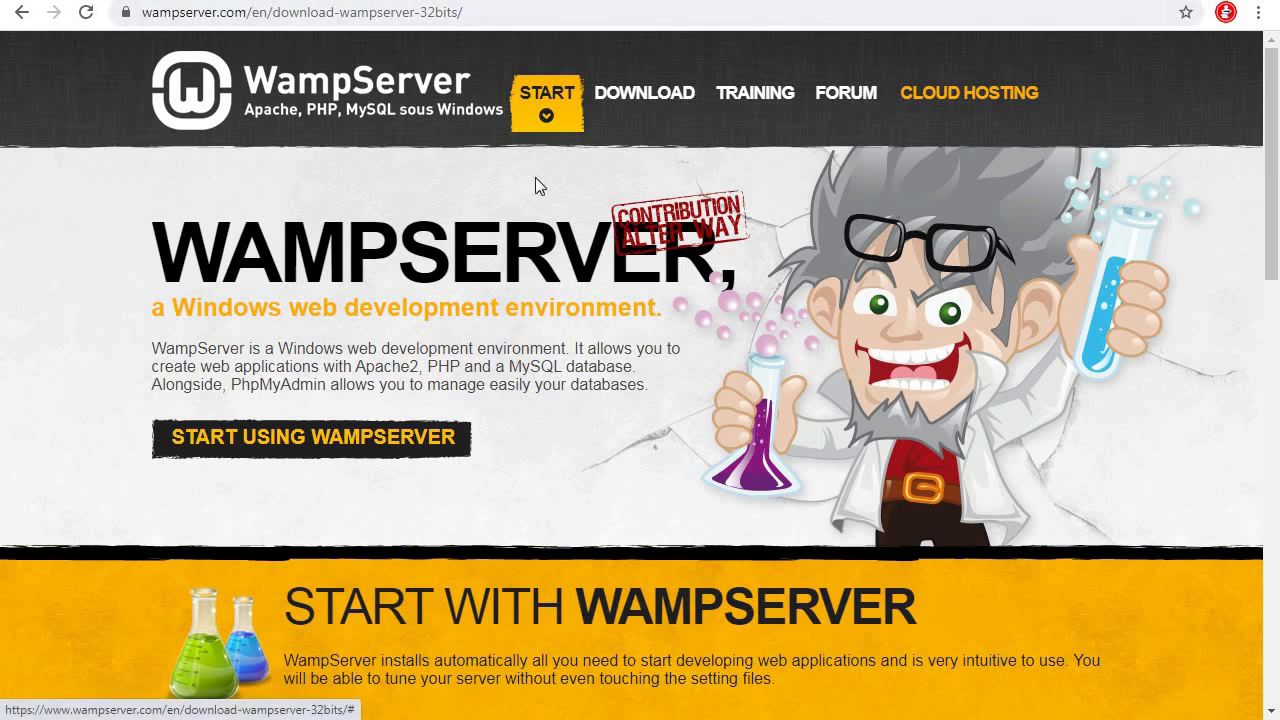
Show the WampServer 3.2.0 downloads section, then bring up Windows Explorer
{"action": "left_click", "coordinate": [647, 98]}
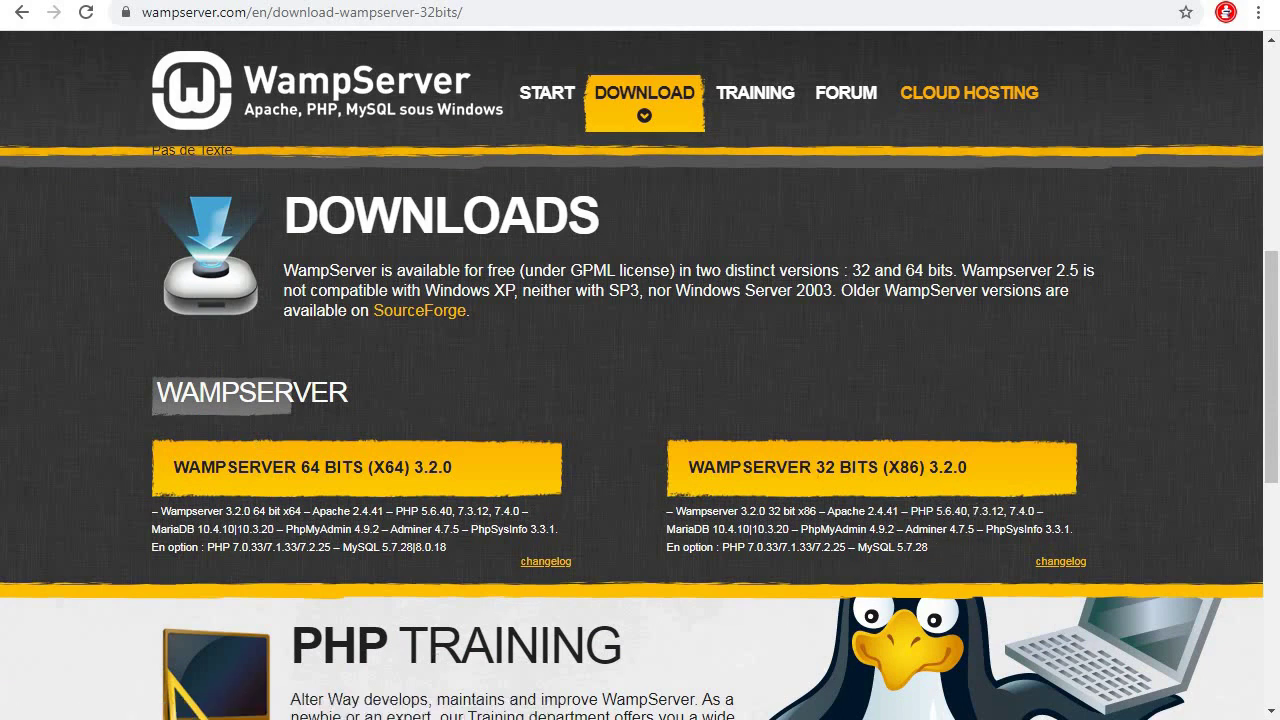
{"action": "key", "text": "super+e"}
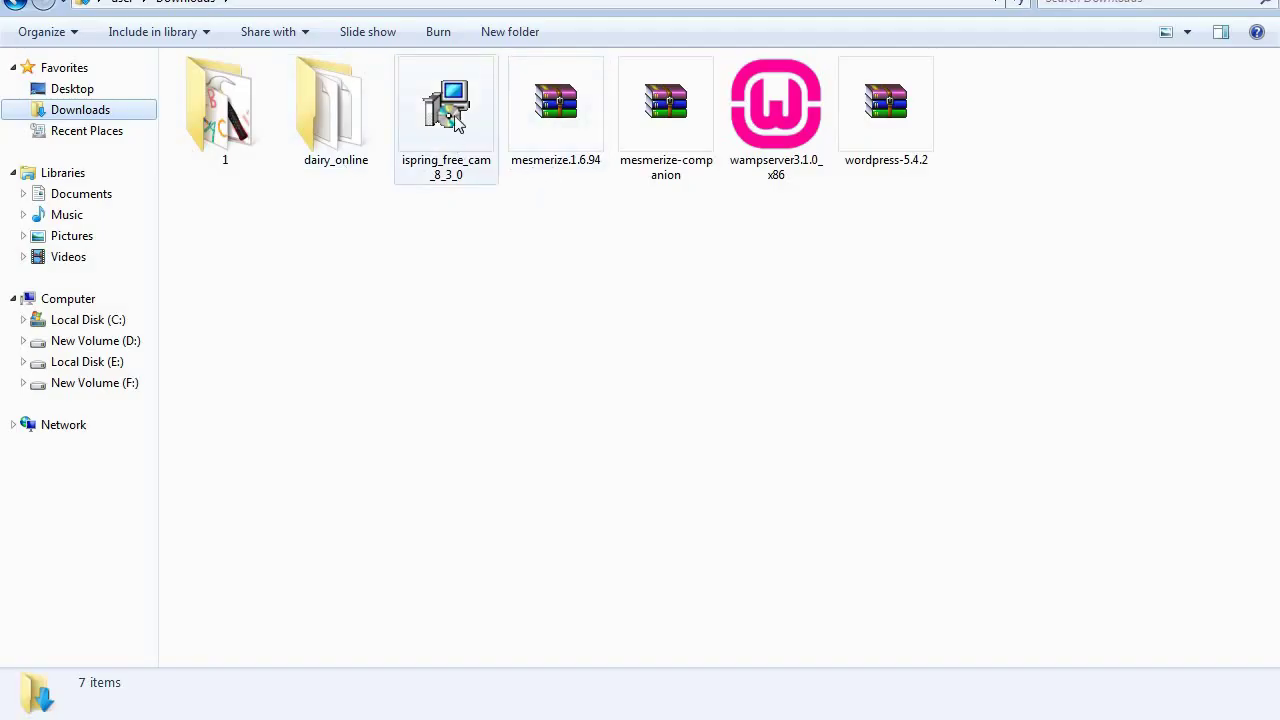
Run the wampserver3.1.0_x86 installer from the Downloads folder
{"action": "left_click_drag", "start_coordinate": [446, 112], "coordinate": [225, 112]}
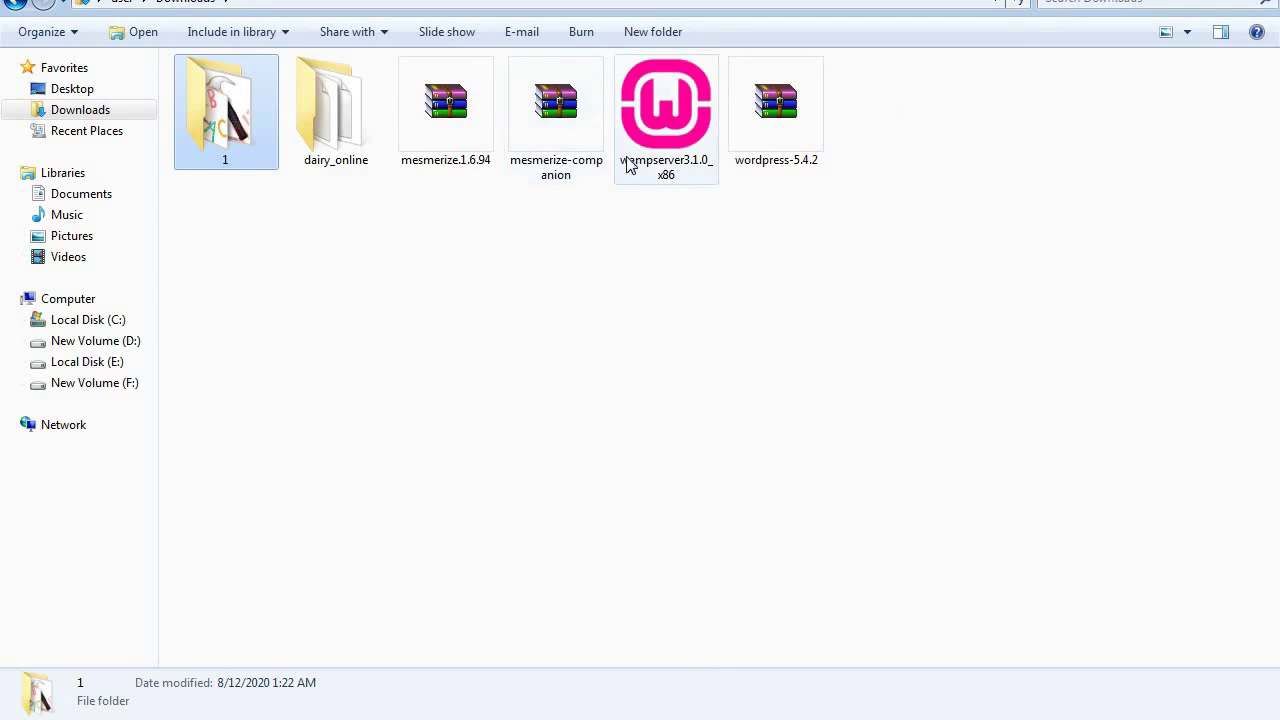
{"action": "left_click", "coordinate": [660, 170]}
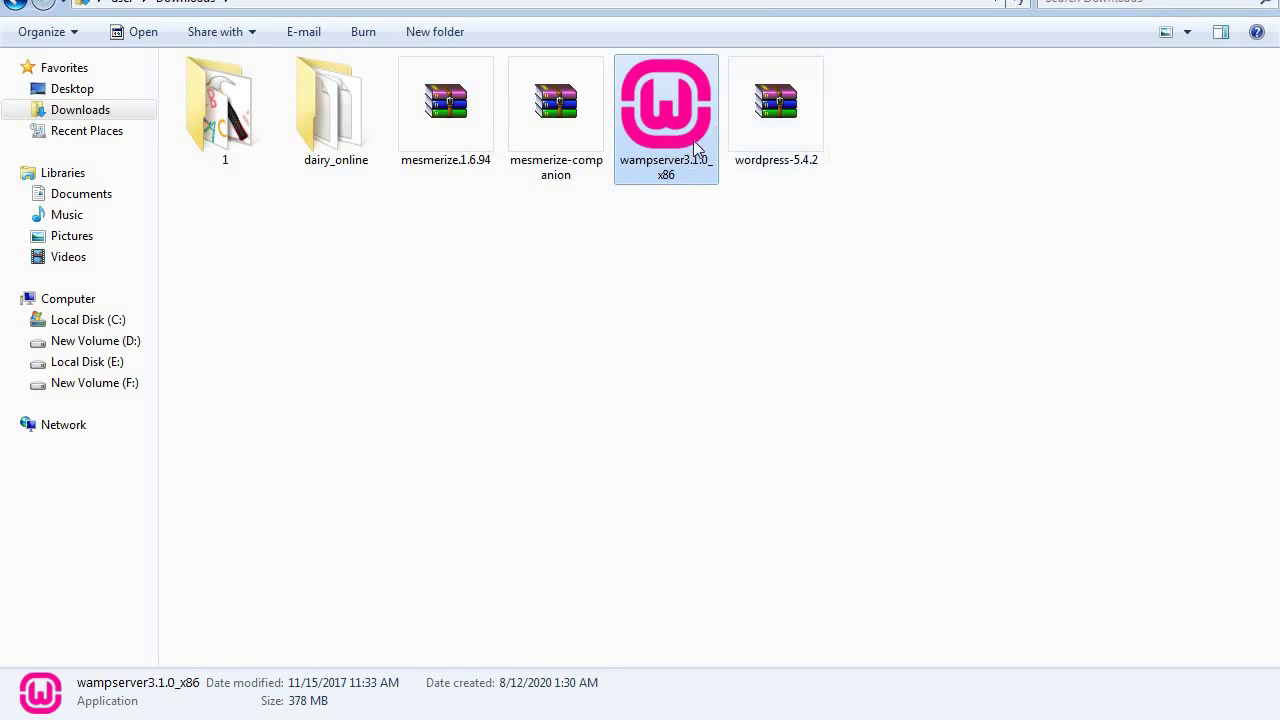
{"action": "double_click", "coordinate": [690, 110]}
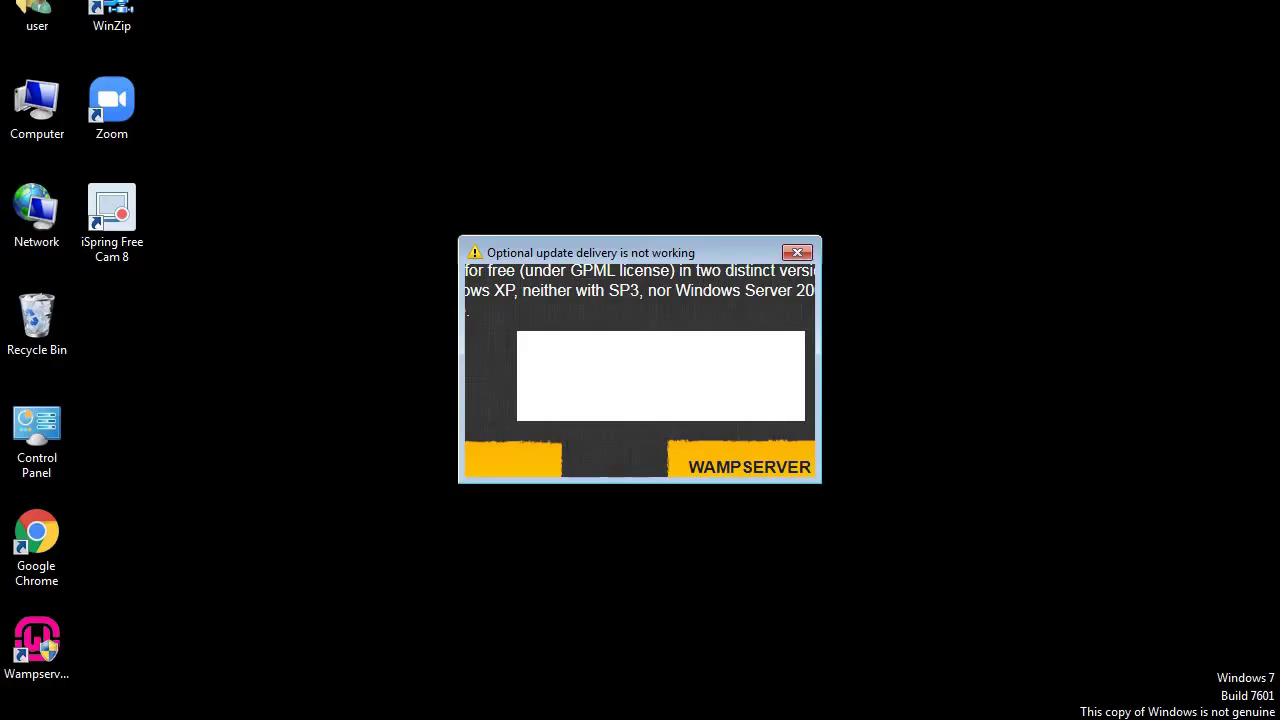
Dismiss the update warning, move the Wampserver shortcut to the top, and close Downloads
{"action": "left_click", "coordinate": [779, 465]}
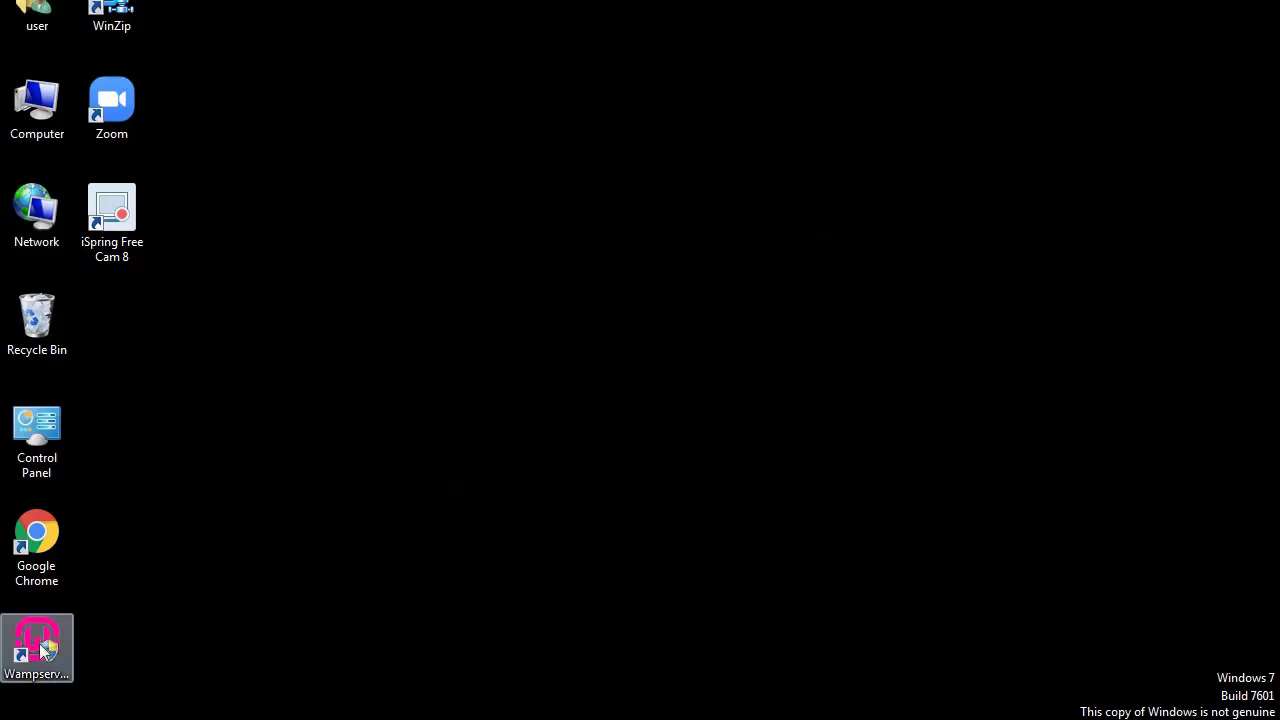
{"action": "left_click_drag", "start_coordinate": [68, 624], "coordinate": [338, 138]}
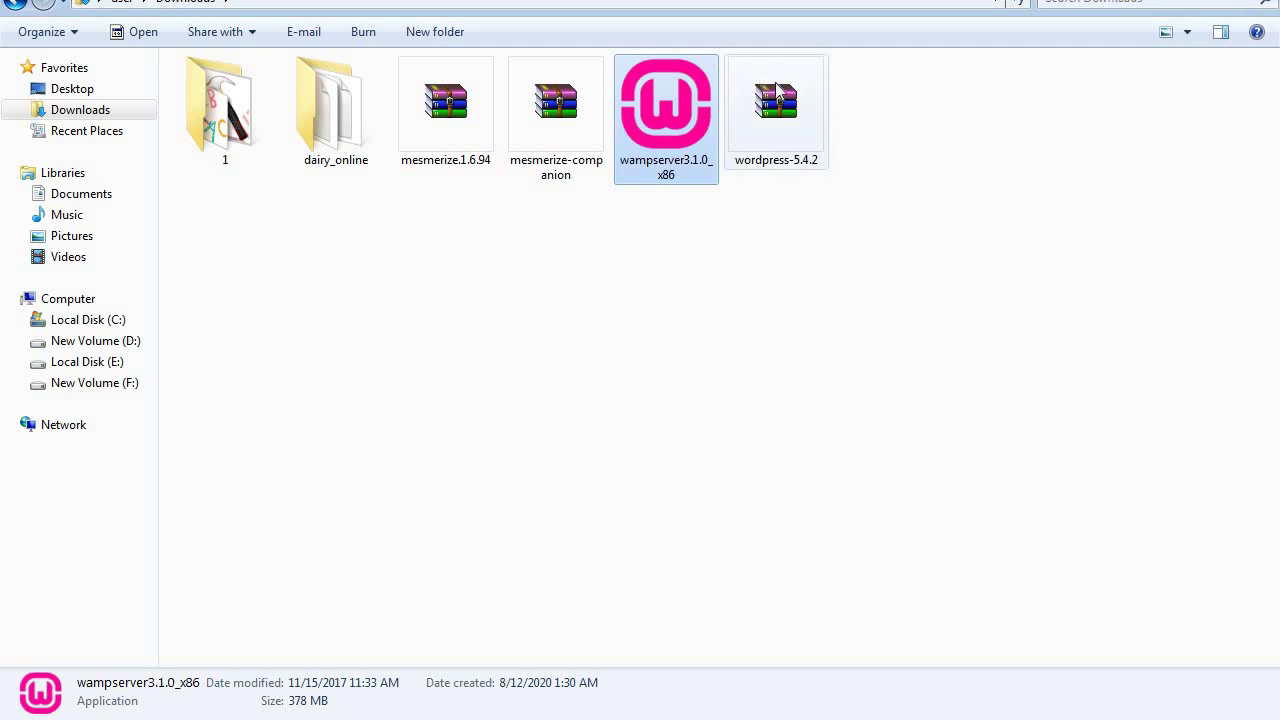
{"action": "right_click", "coordinate": [340, 718]}
{"action": "left_click", "coordinate": [349, 709]}
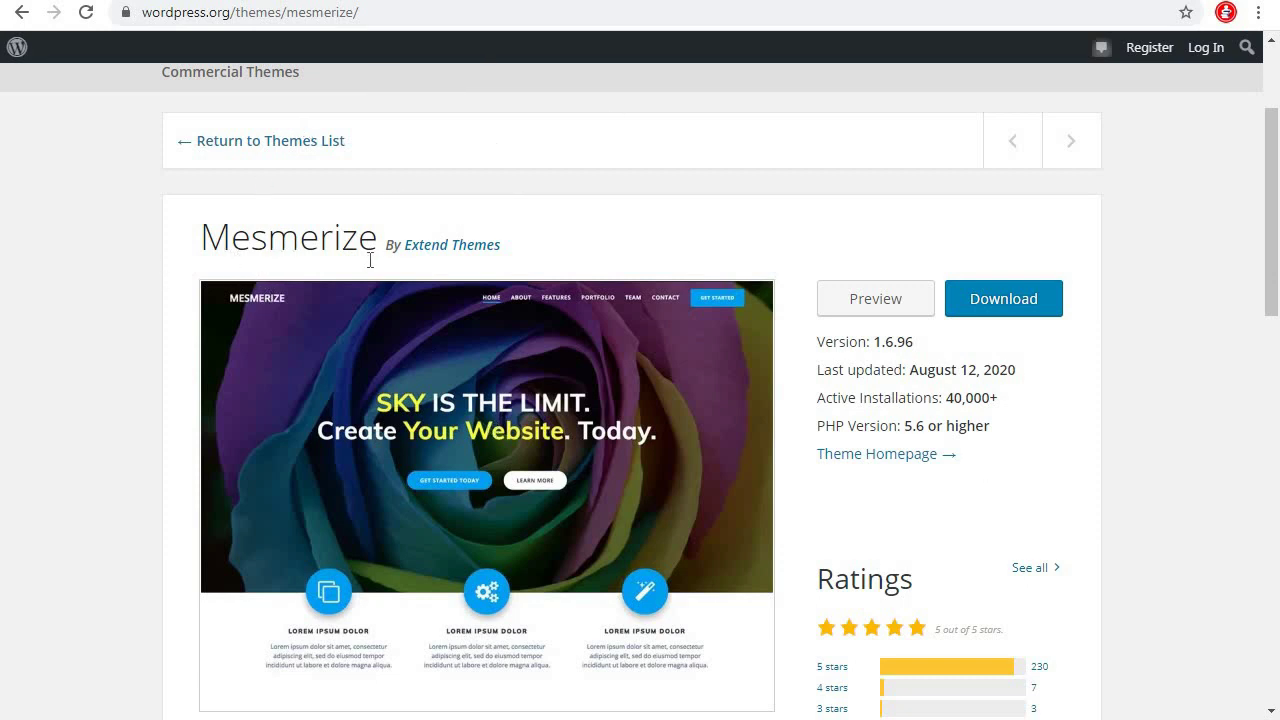
Search for 'mesmerize wordpress theme download' and open the WordPress.org Mesmerize theme result
{"action": "scroll", "coordinate": [320, 320], "scroll_direction": "up", "scroll_amount": 2}
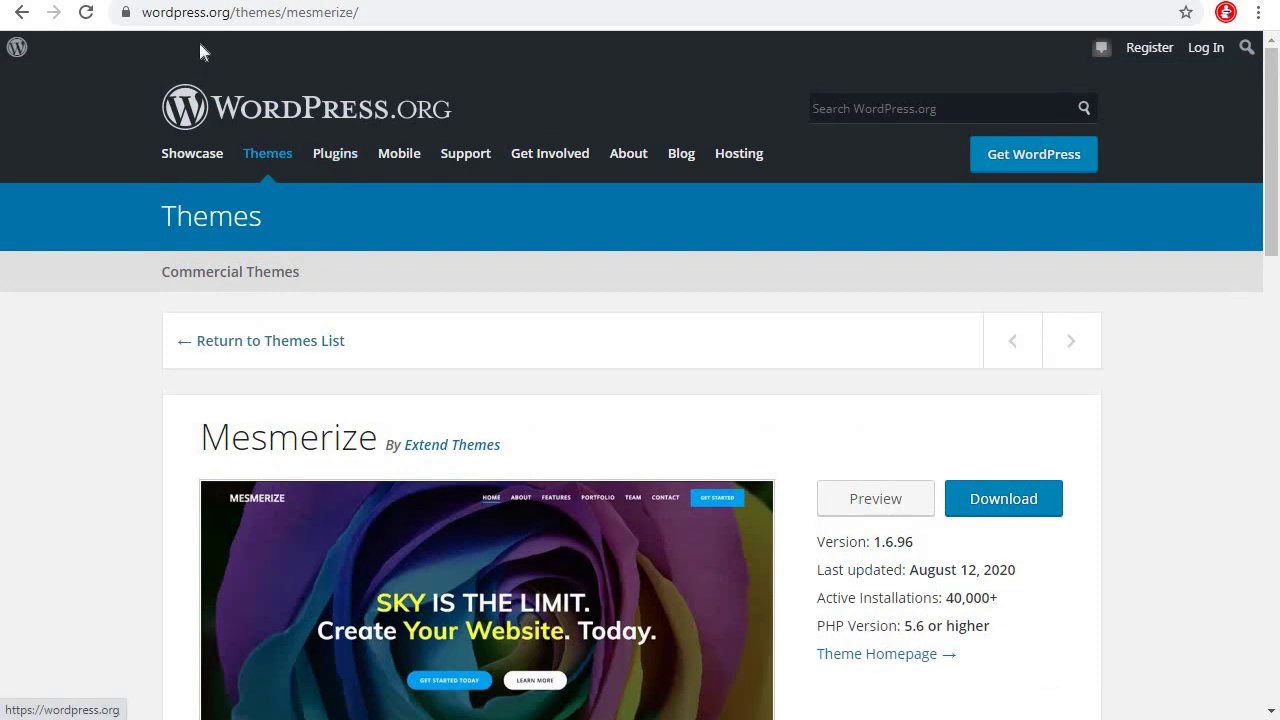
{"action": "left_click", "coordinate": [430, 14]}
{"action": "type", "text": "mem"}
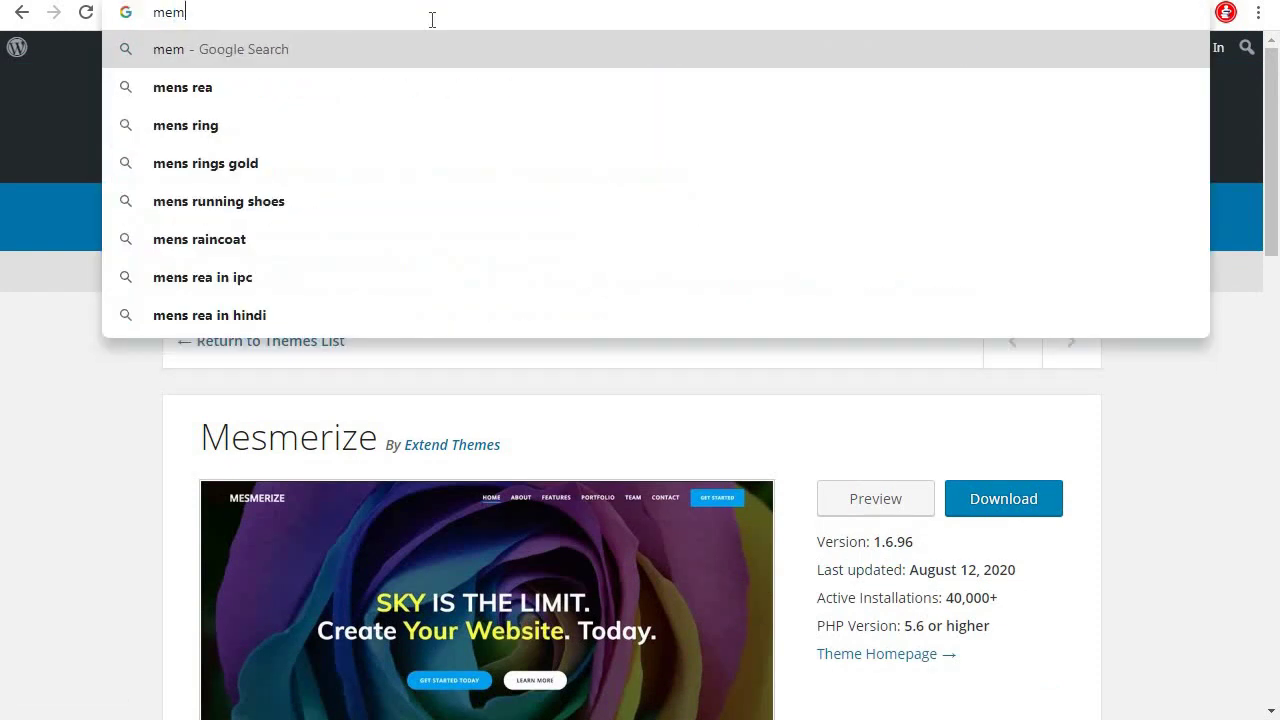
{"action": "key", "text": "BackSpace"}
{"action": "type", "text": "s"}
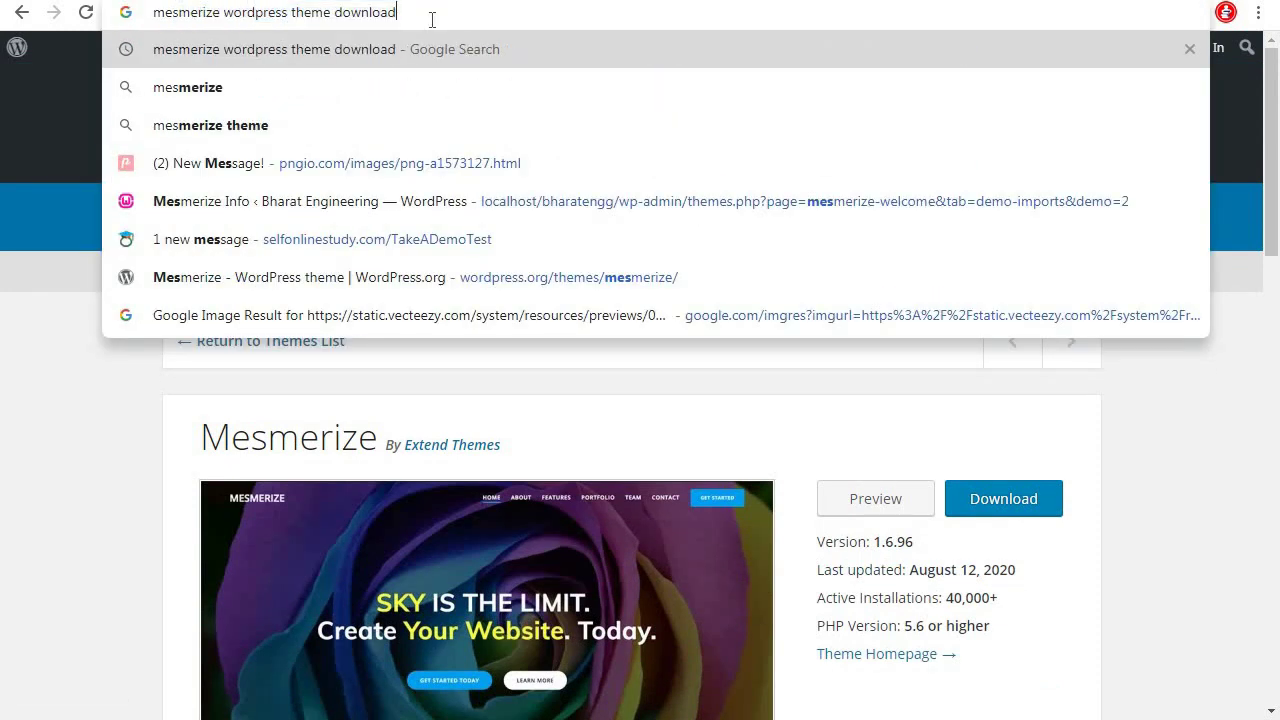
{"action": "key", "text": "Return"}
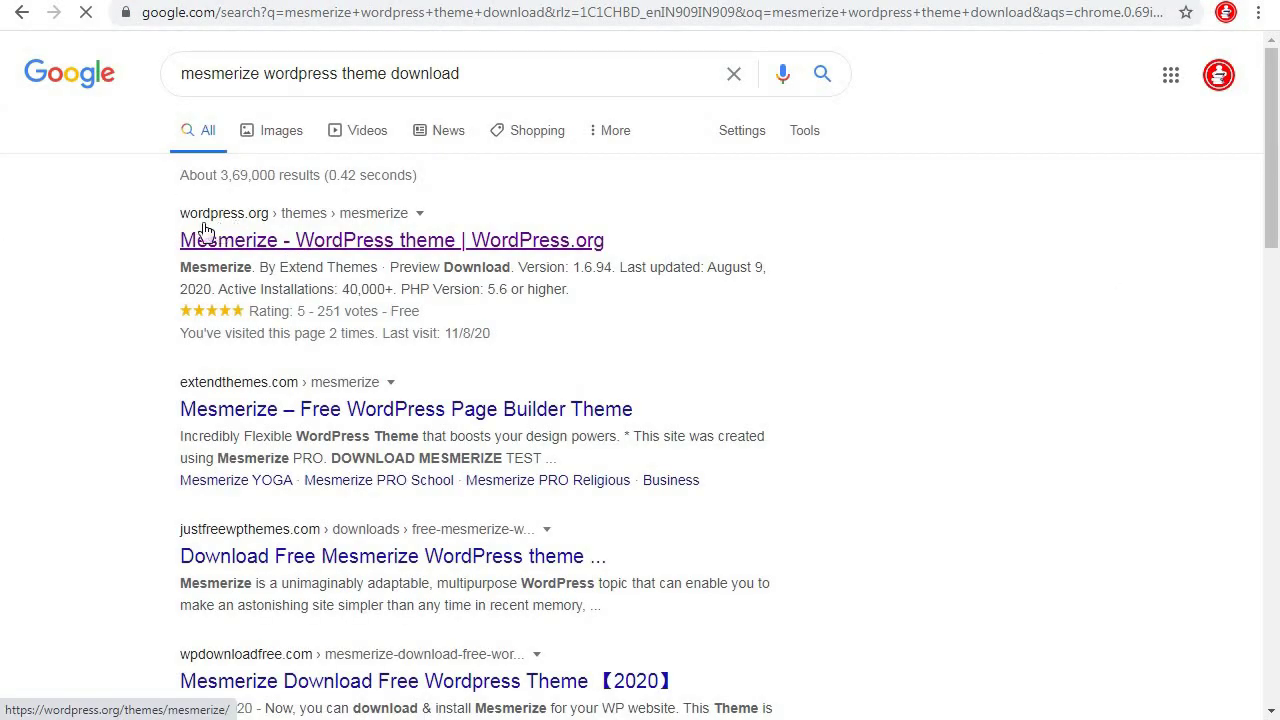
{"action": "left_click", "coordinate": [345, 247]}
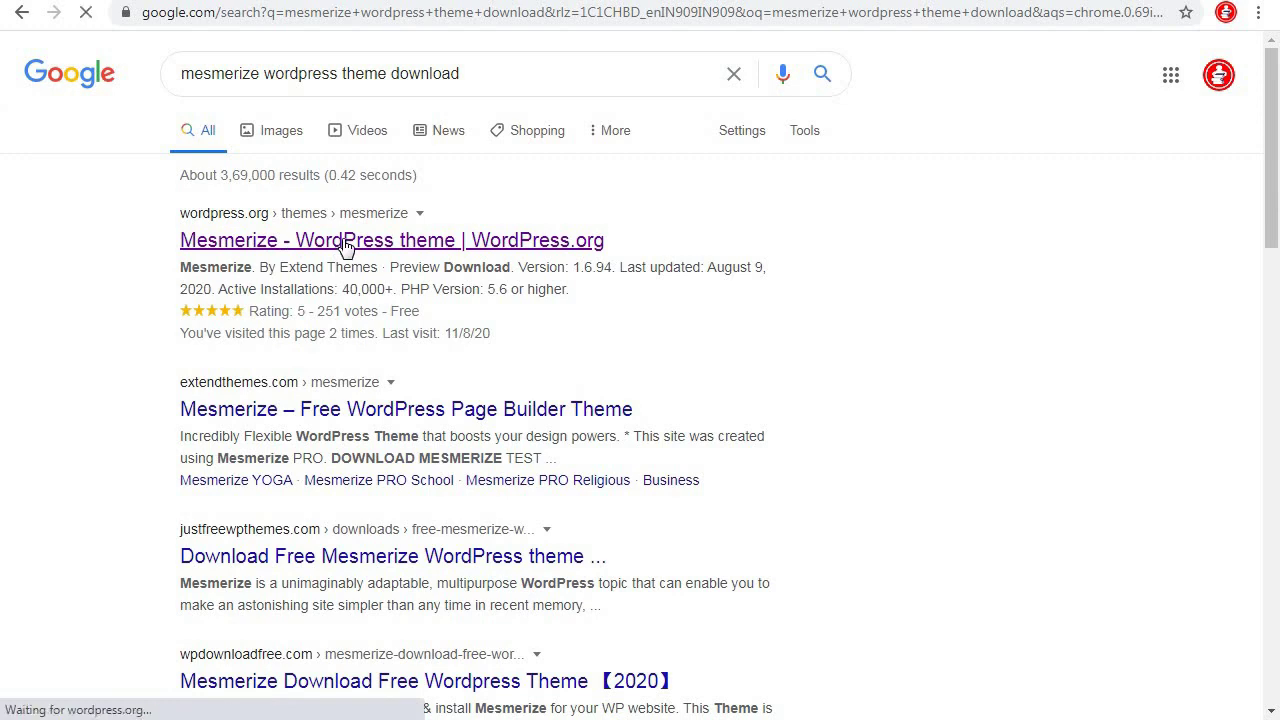
{"action": "scroll", "coordinate": [1137, 489], "scroll_direction": "down", "scroll_amount": 3}
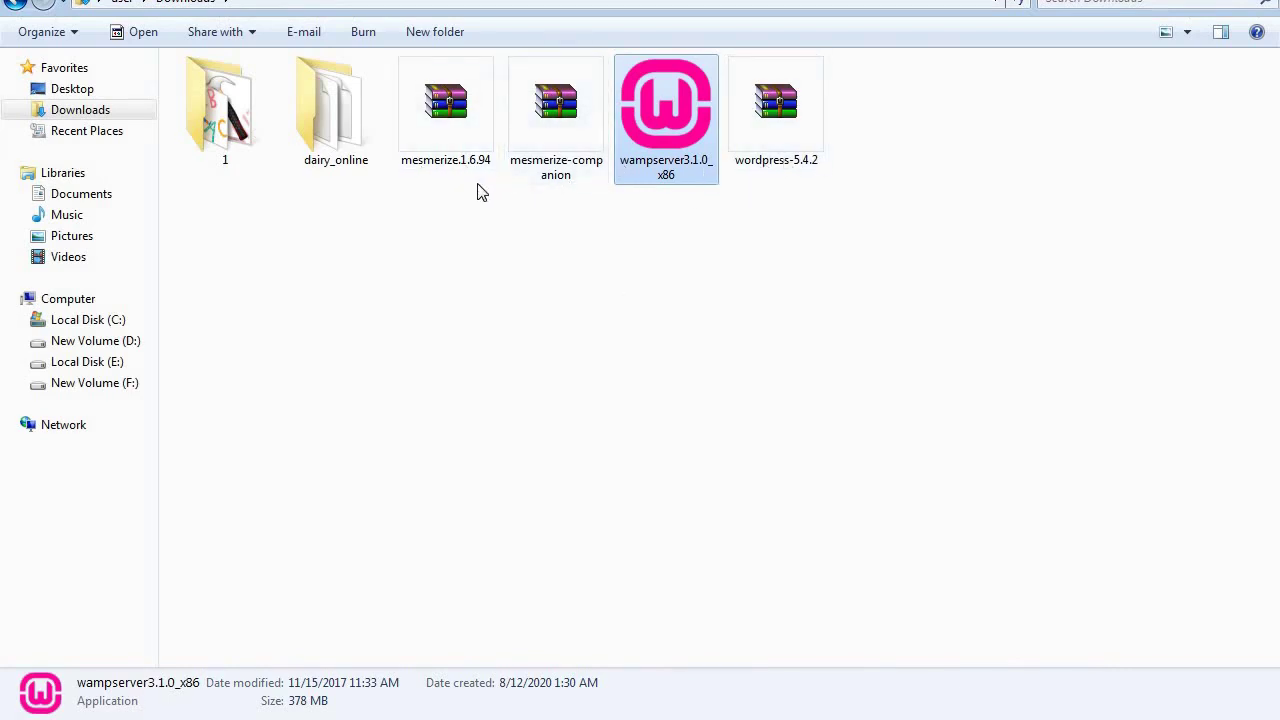
Check the mesmerize.1.6.94 archive and companion zip in the Downloads folder
{"action": "left_click", "coordinate": [474, 139]}
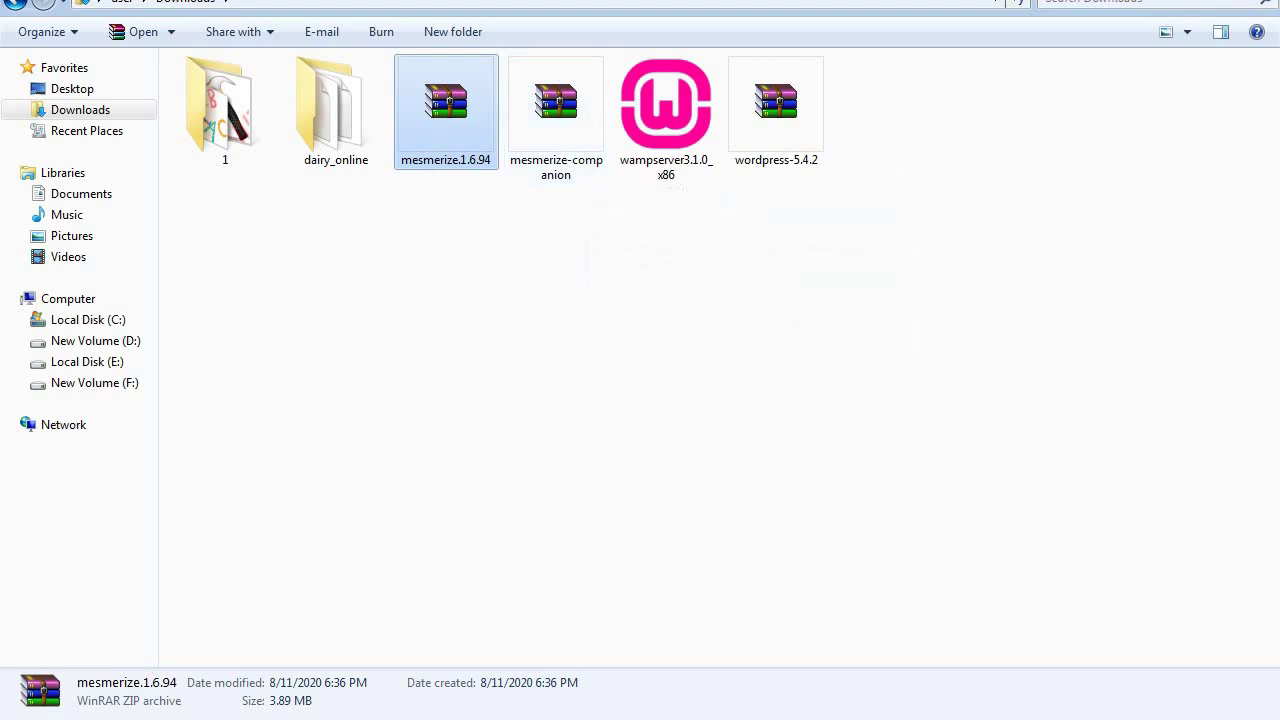
{"action": "key", "text": "alt+Tab"}
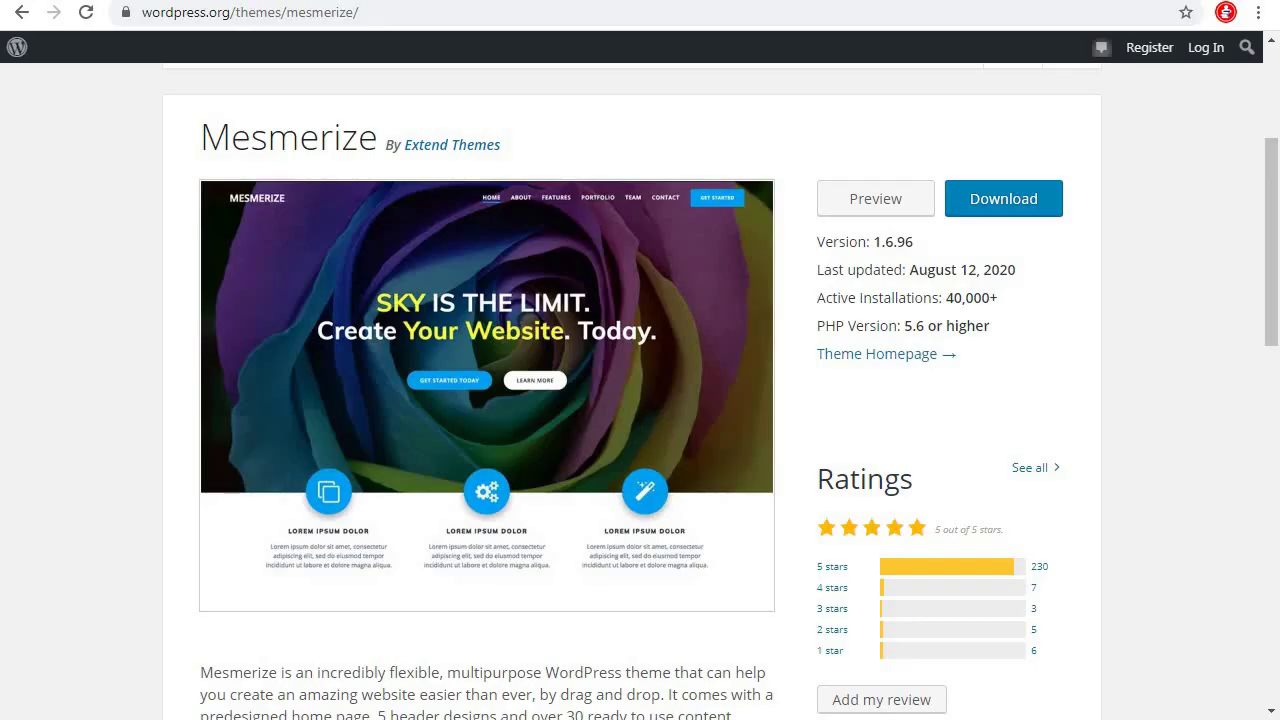
{"action": "key", "text": "alt+Tab"}
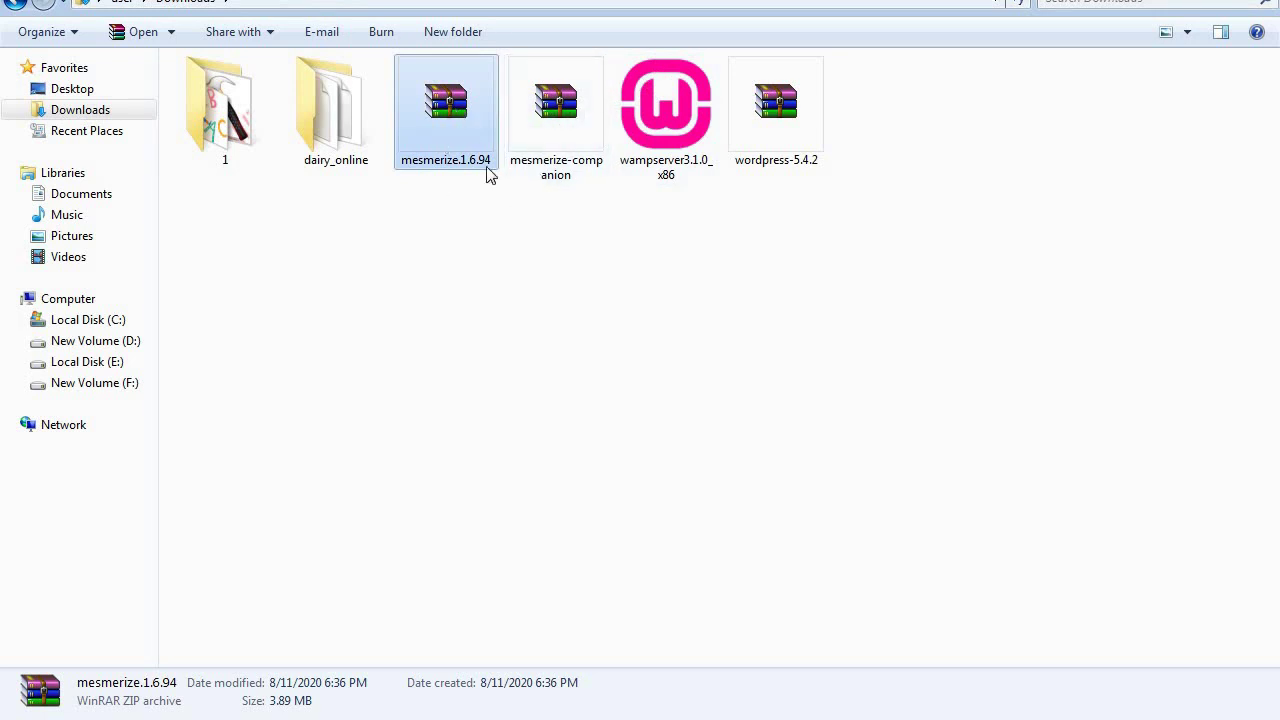
{"action": "mouse_move", "coordinate": [542, 151]}
{"action": "mouse_move", "coordinate": [275, 715]}
Go from the Mesmerize theme page to the WordPress.org Plugins directory
{"action": "key", "text": "alt+Tab"}
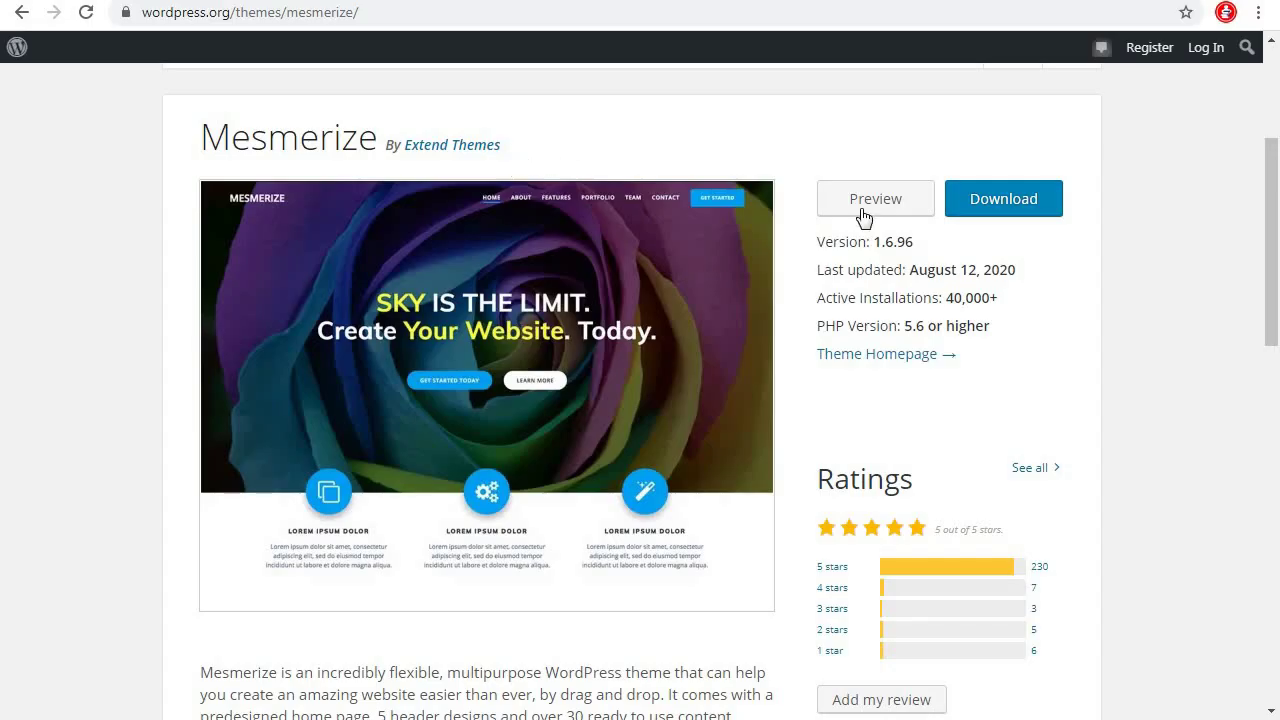
{"action": "scroll", "coordinate": [917, 222], "scroll_direction": "up", "scroll_amount": 3}
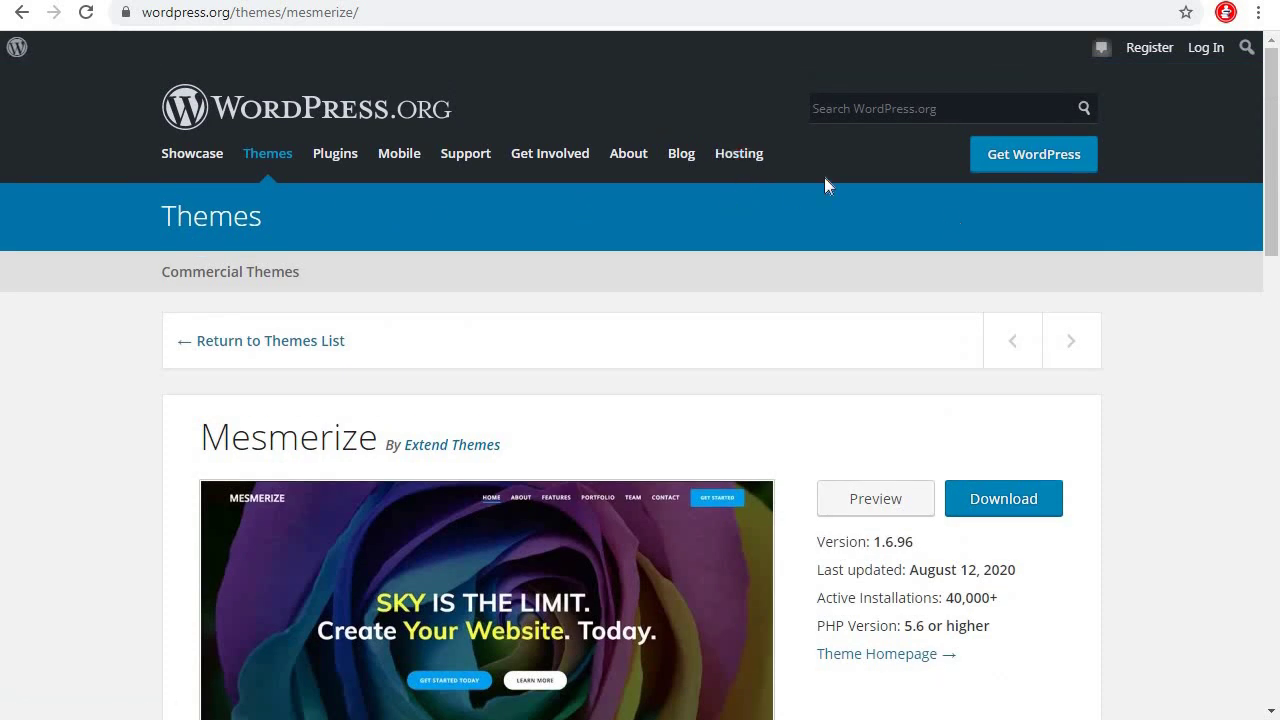
{"action": "left_click", "coordinate": [357, 167]}
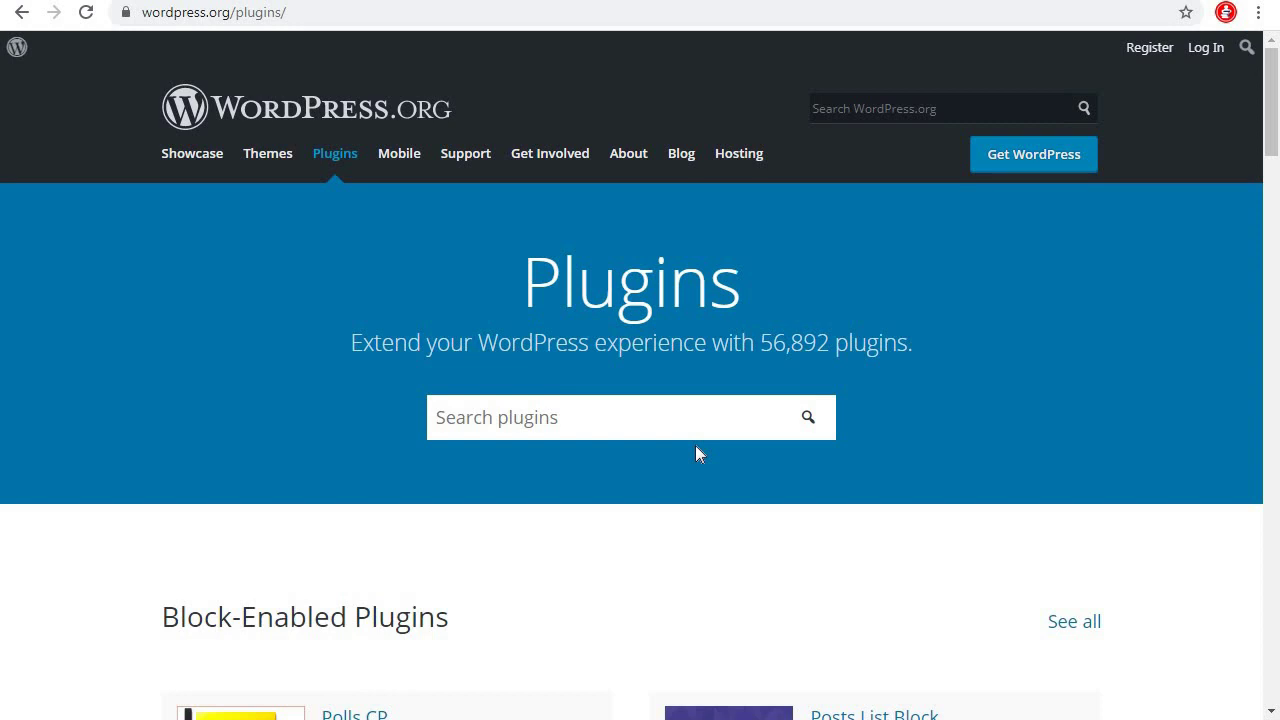
Search plugins for 'mesmerize companion' and open the Mesmerize Companion plugin page
{"action": "left_click", "coordinate": [572, 426]}
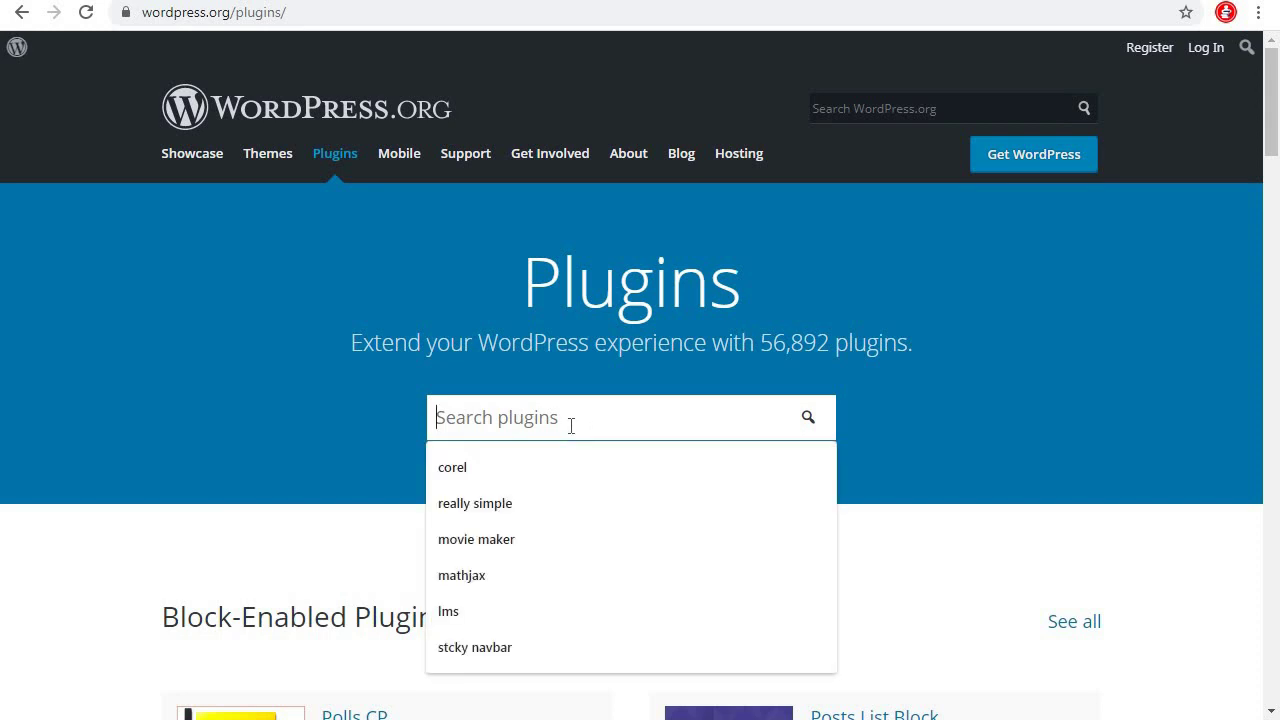
{"action": "type", "text": "mesmer"}
{"action": "key", "text": "Down"}
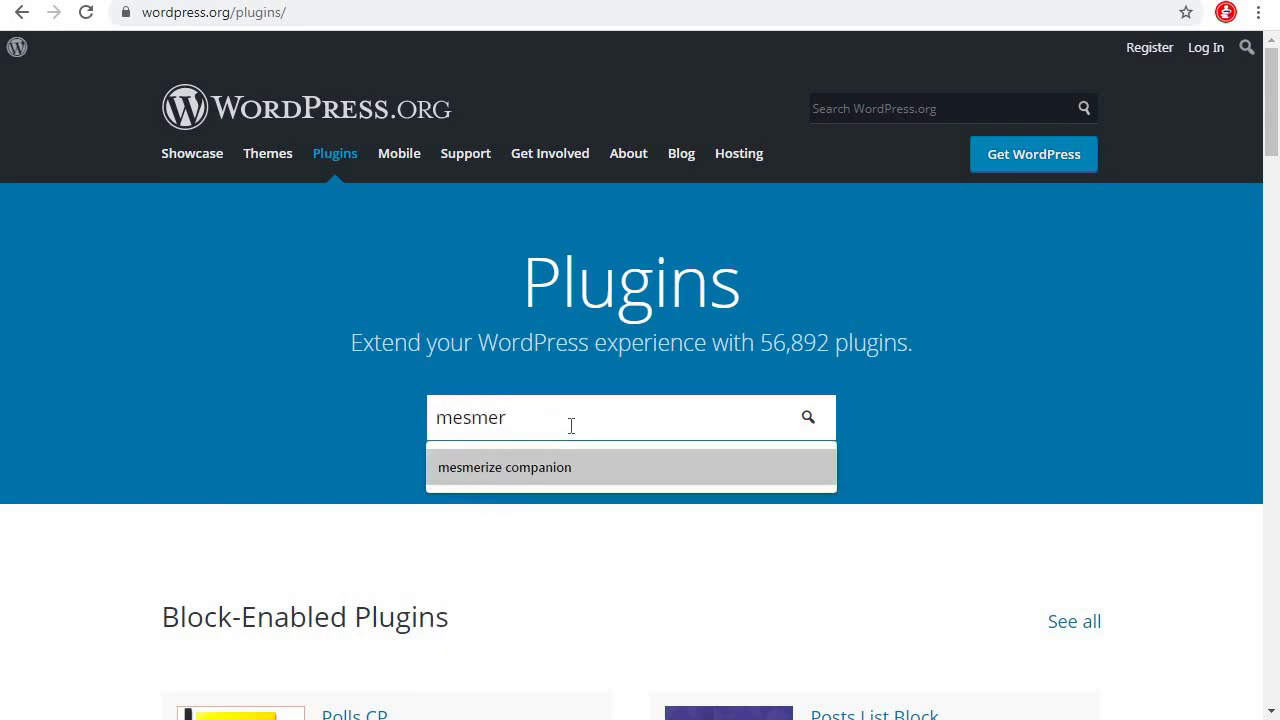
{"action": "key", "text": "Return"}
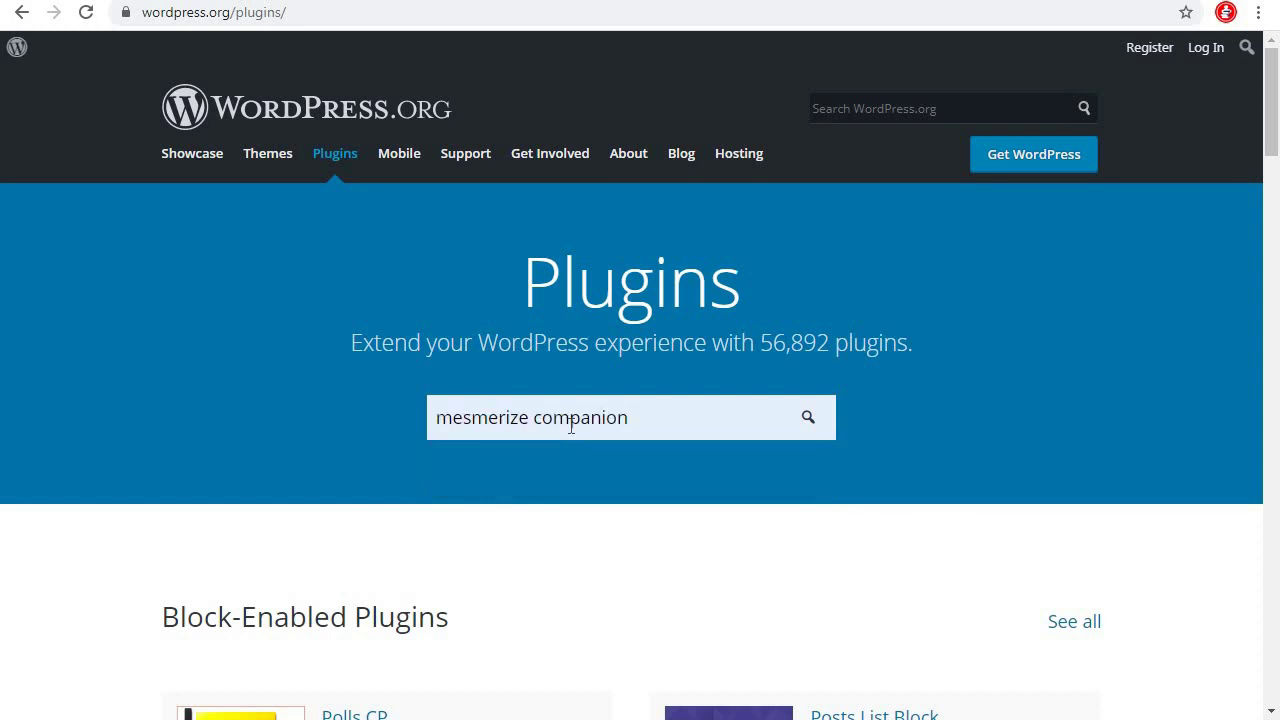
{"action": "key", "text": "Return"}
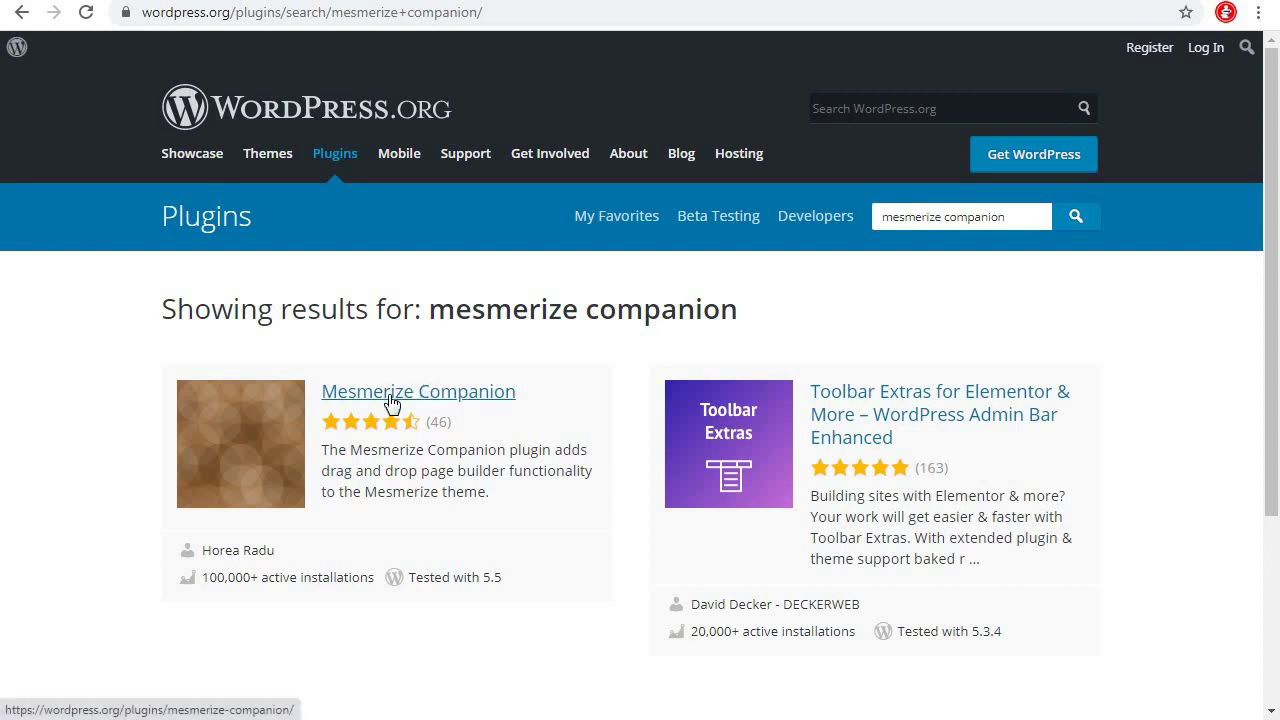
{"action": "left_click", "coordinate": [432, 401]}
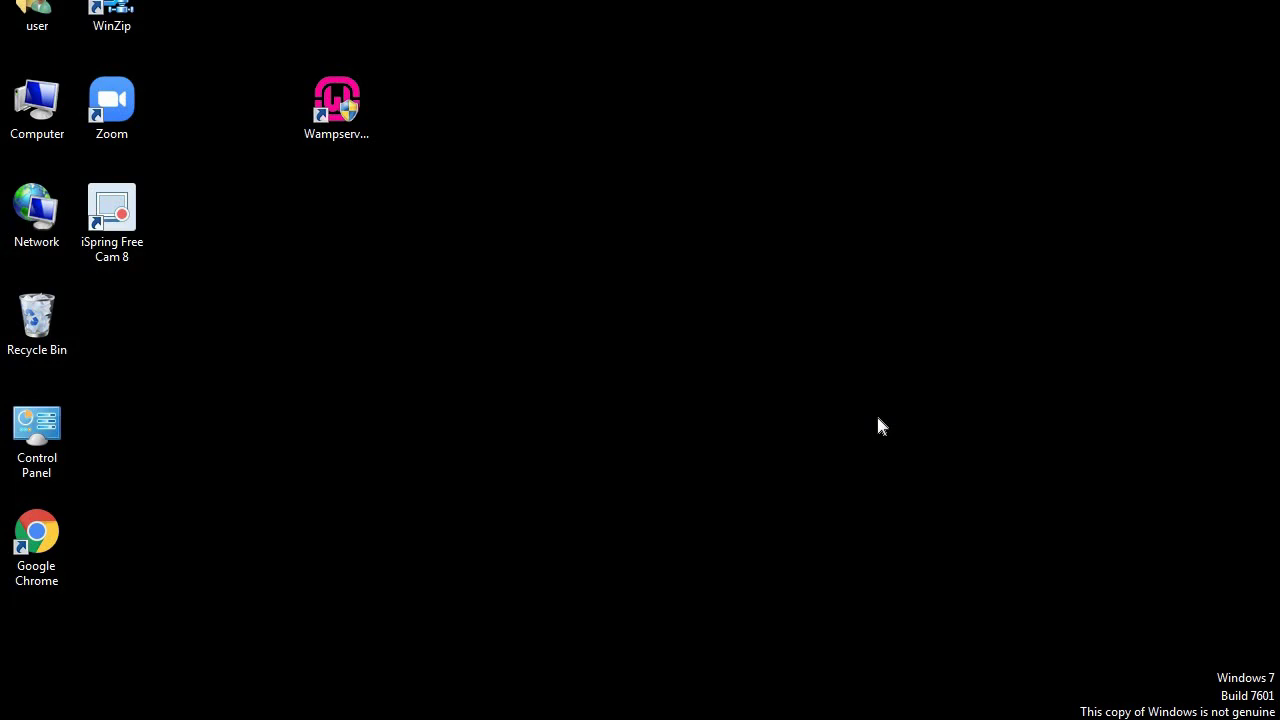
Start Wampserver 32, confirm its services are running, and open a new Chrome tab
{"action": "double_click", "coordinate": [342, 120]}
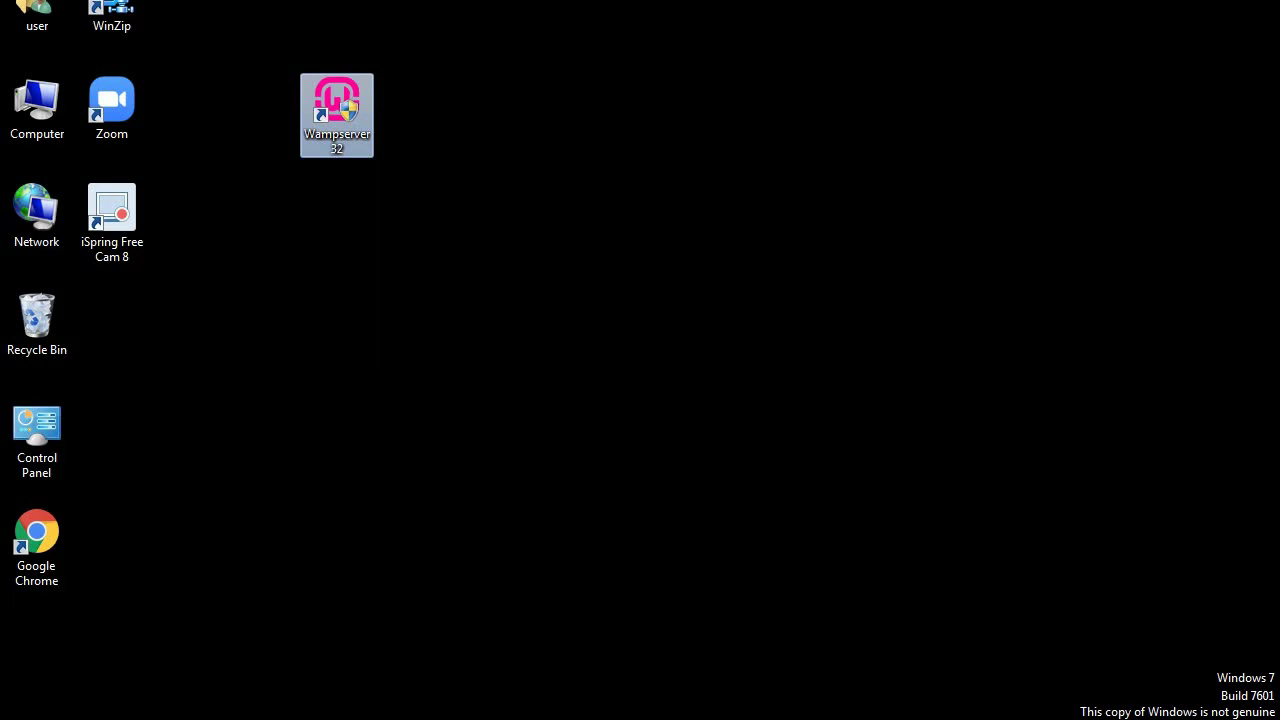
{"action": "left_click", "coordinate": [743, 389]}
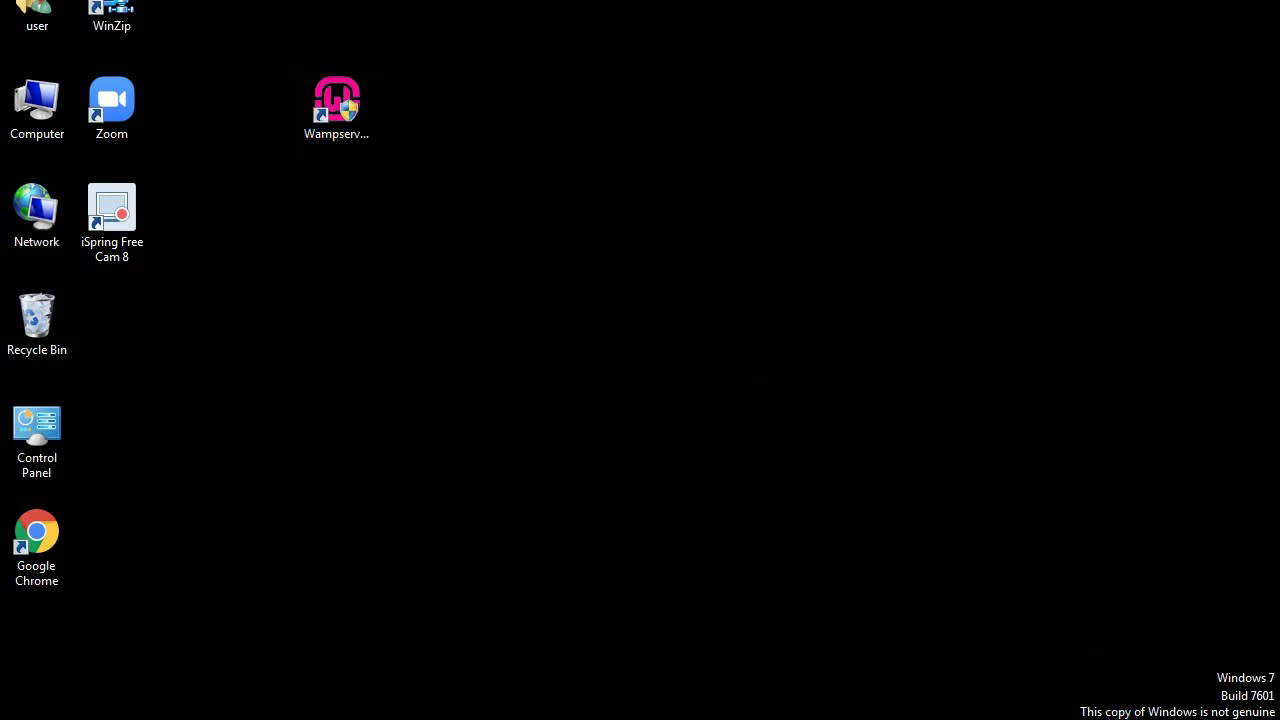
{"action": "left_click", "coordinate": [1106, 716]}
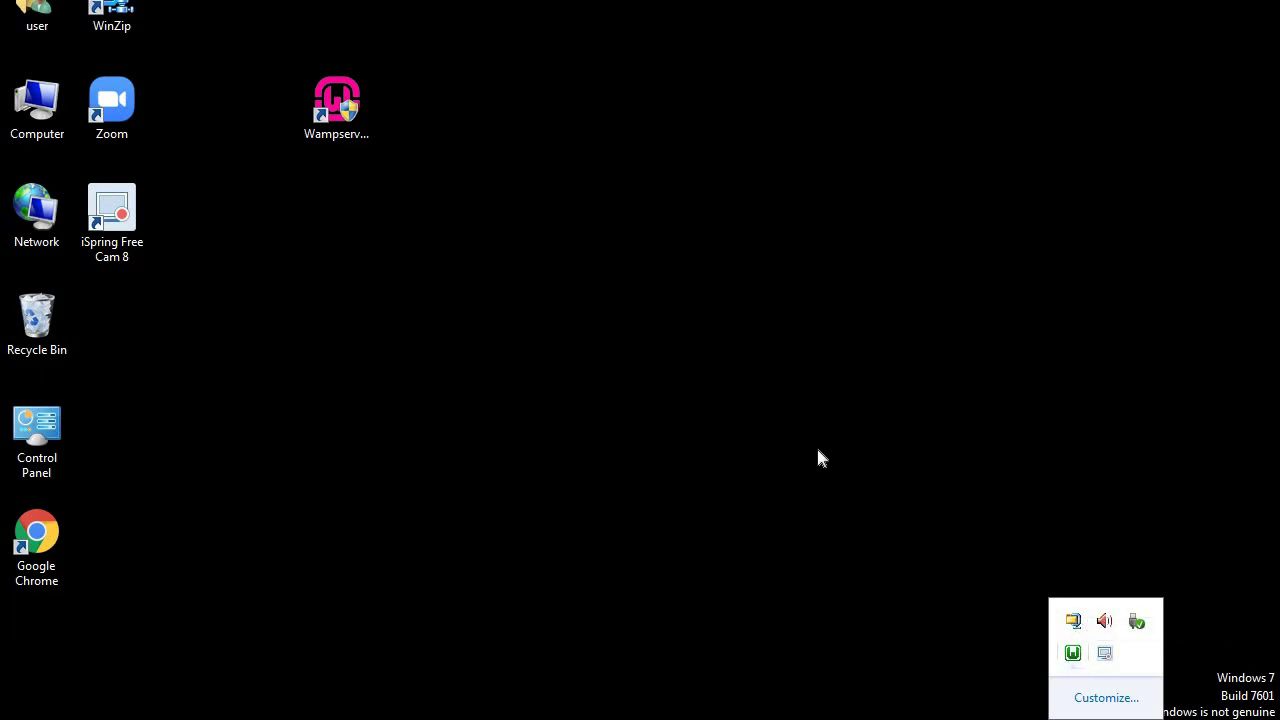
{"action": "left_click", "coordinate": [785, 296]}
{"action": "key", "text": "alt+Tab"}
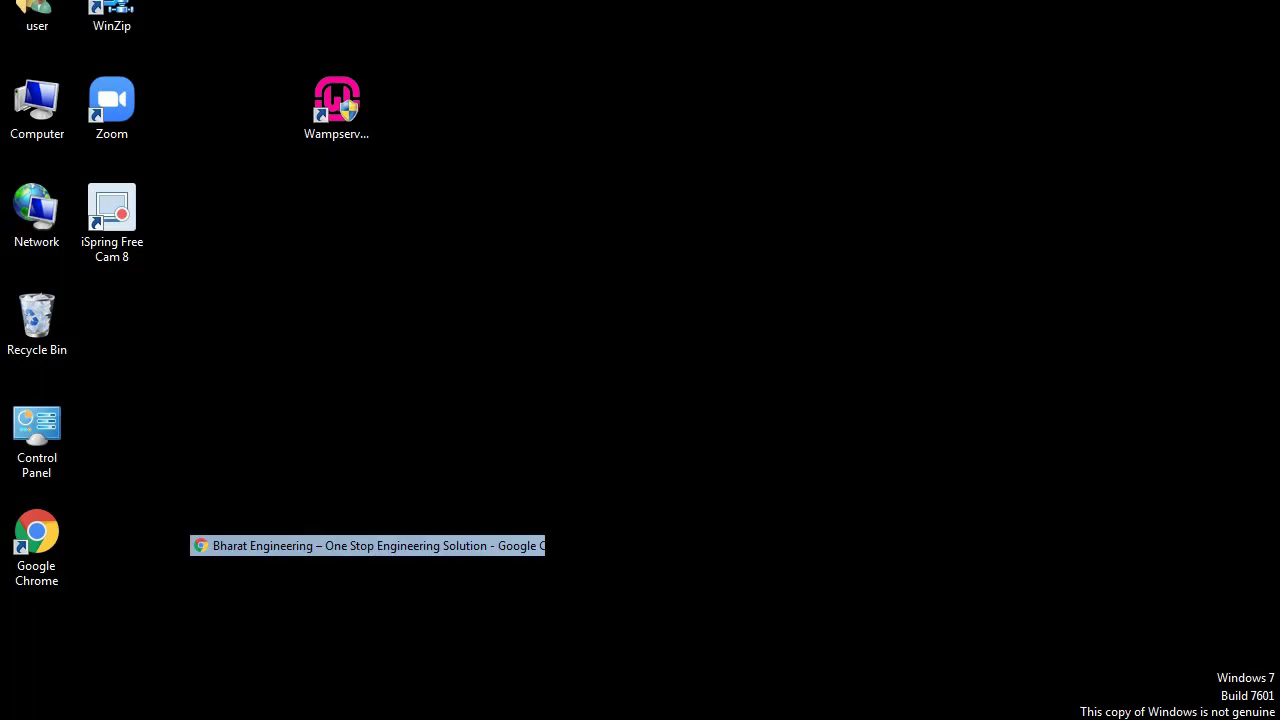
{"action": "key", "text": "ctrl+t"}
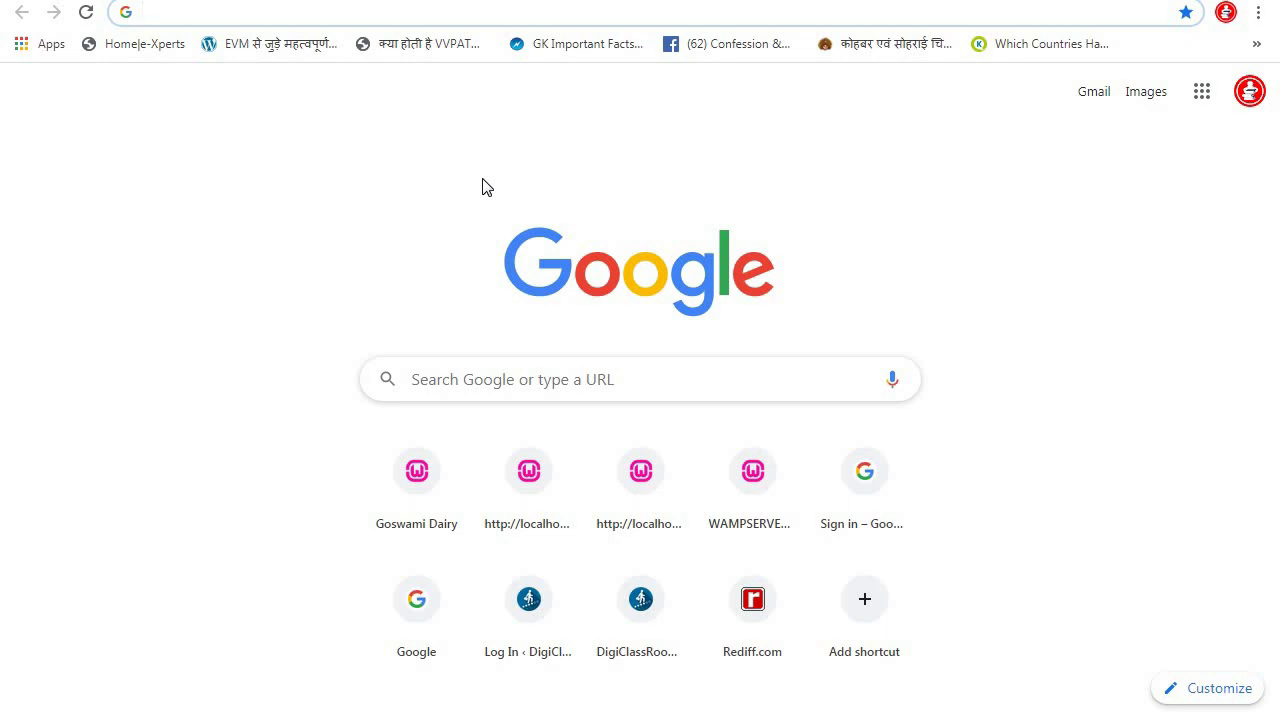
Load localhost and open phpmyadmin from the Your Aliases list
{"action": "type", "text": "local"}
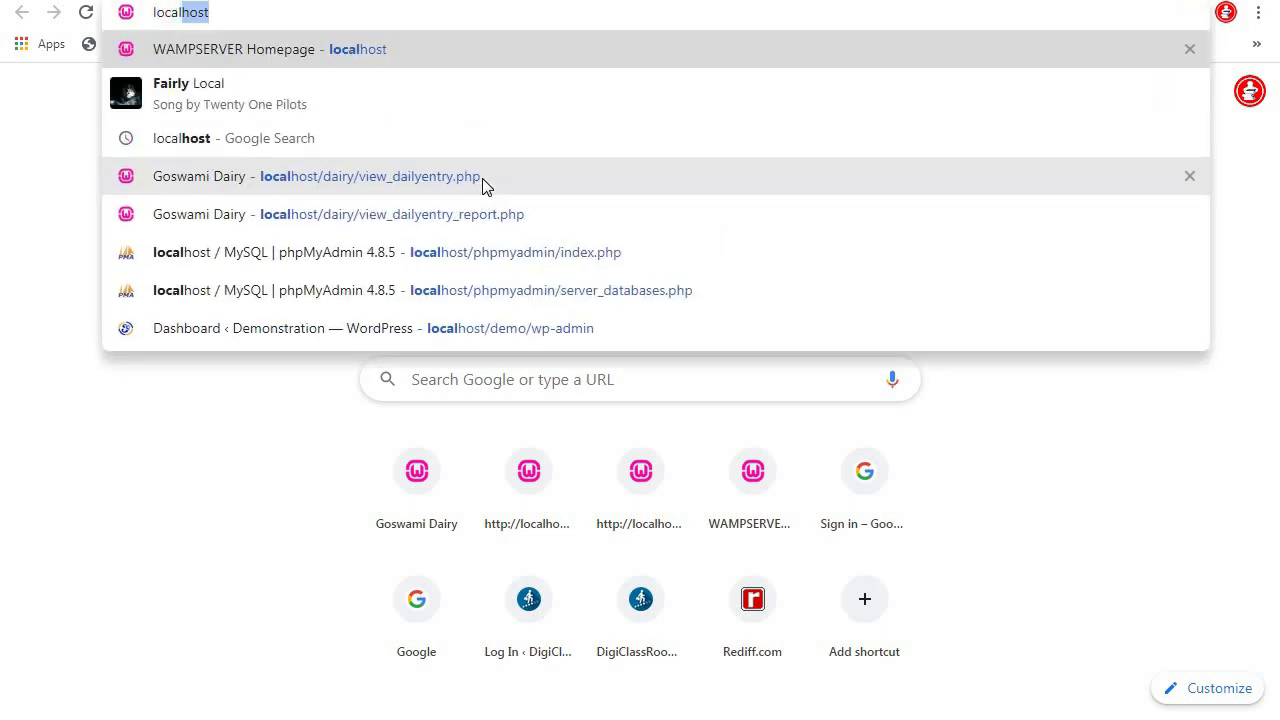
{"action": "key", "text": "Return"}
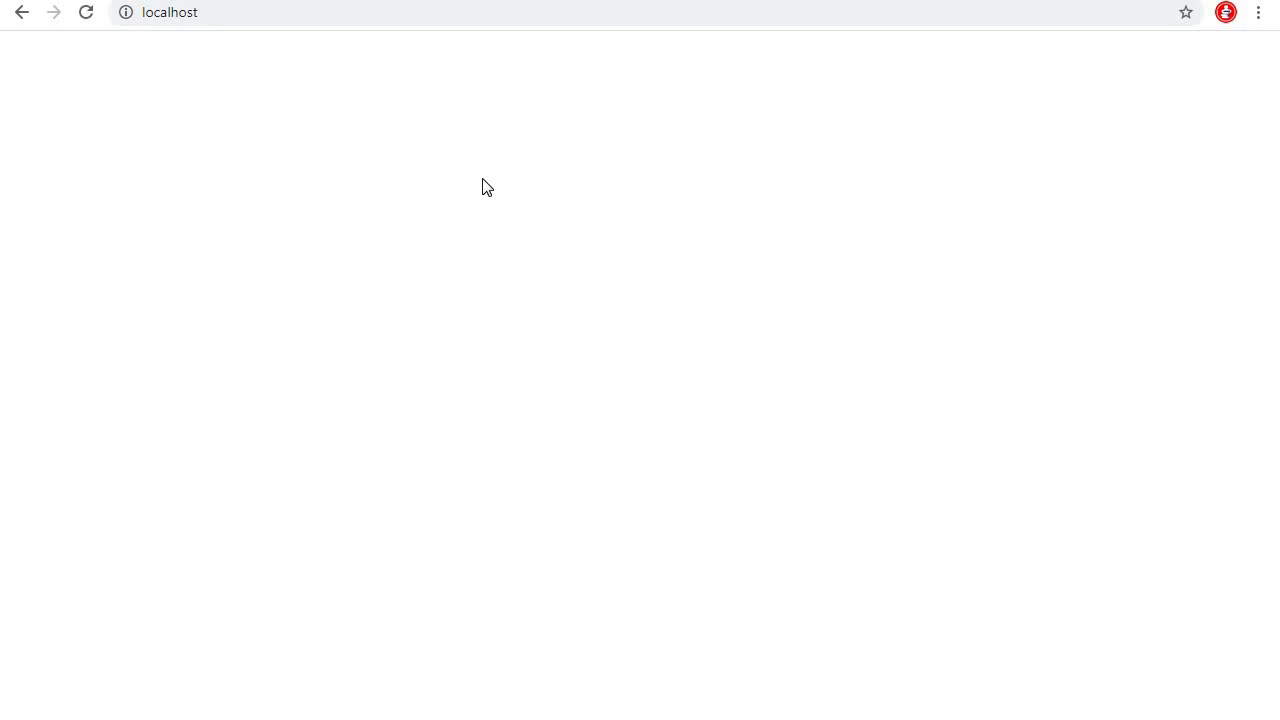
{"action": "scroll", "coordinate": [708, 163], "scroll_direction": "down", "scroll_amount": 1}
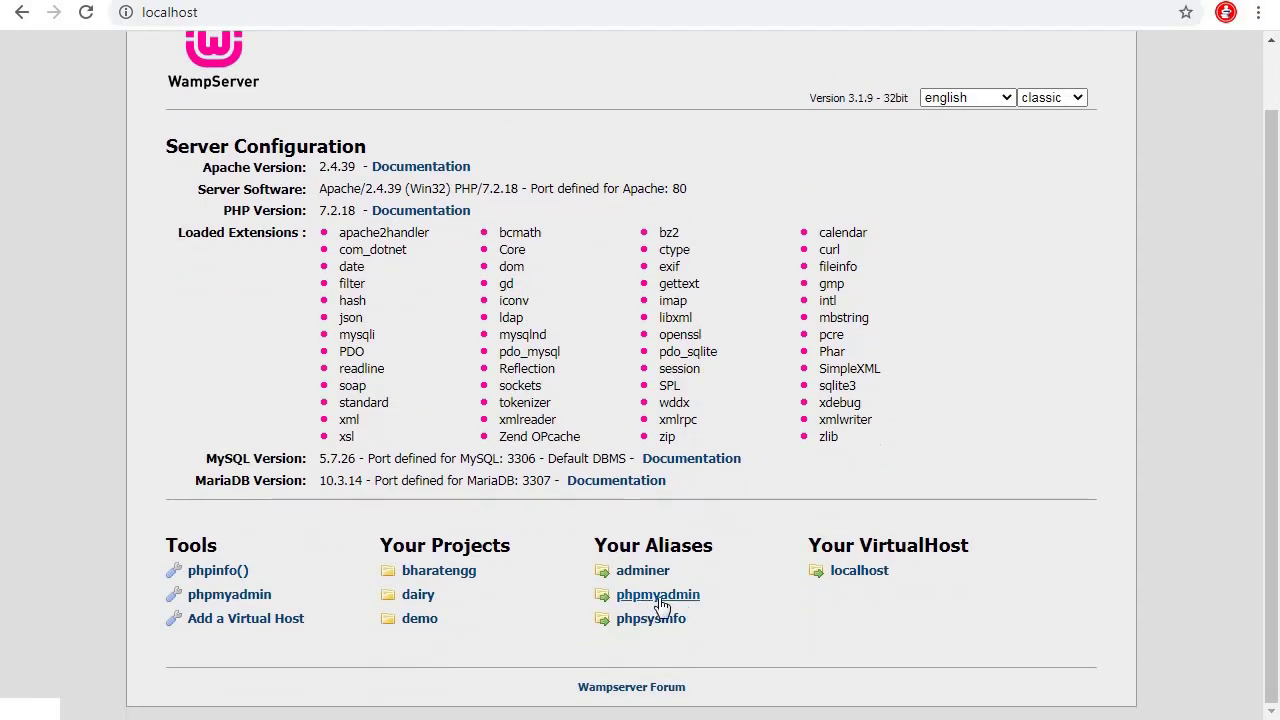
{"action": "left_click", "coordinate": [658, 595]}
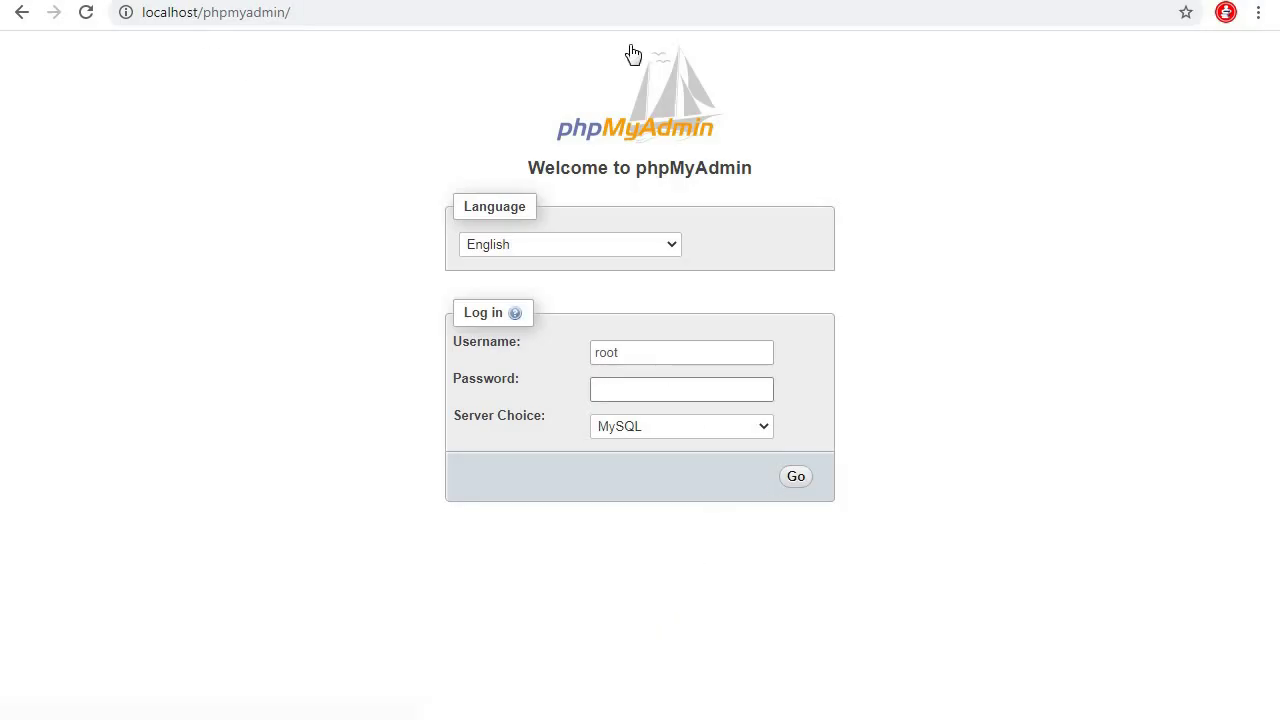
Log in to phpMyAdmin and create the empty database hindustanengg
{"action": "left_click", "coordinate": [797, 479]}
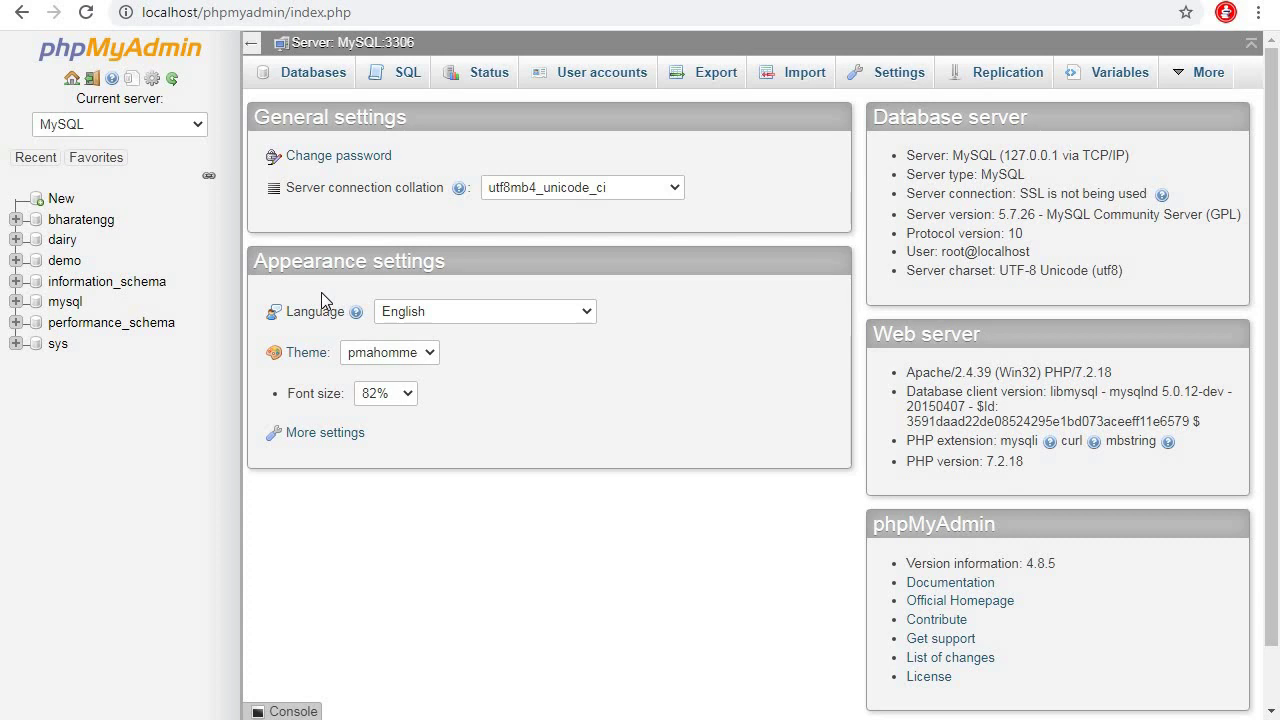
{"action": "left_click", "coordinate": [314, 74]}
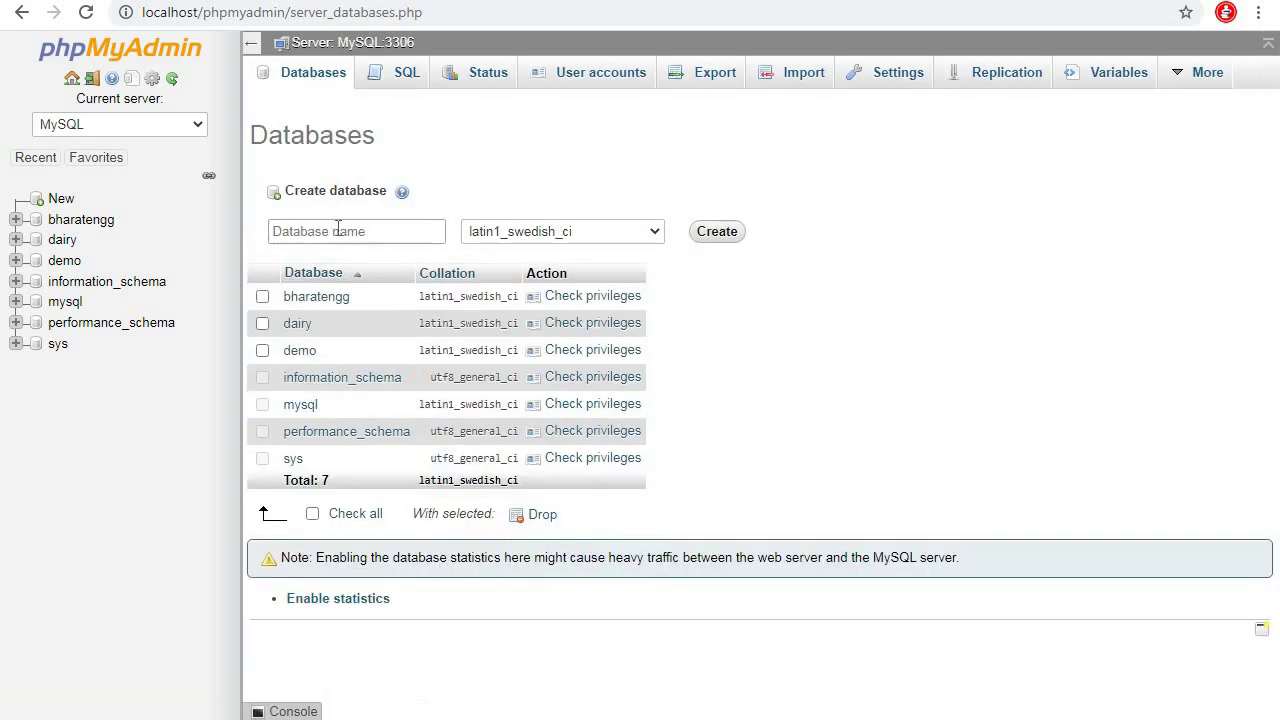
{"action": "left_click", "coordinate": [338, 231]}
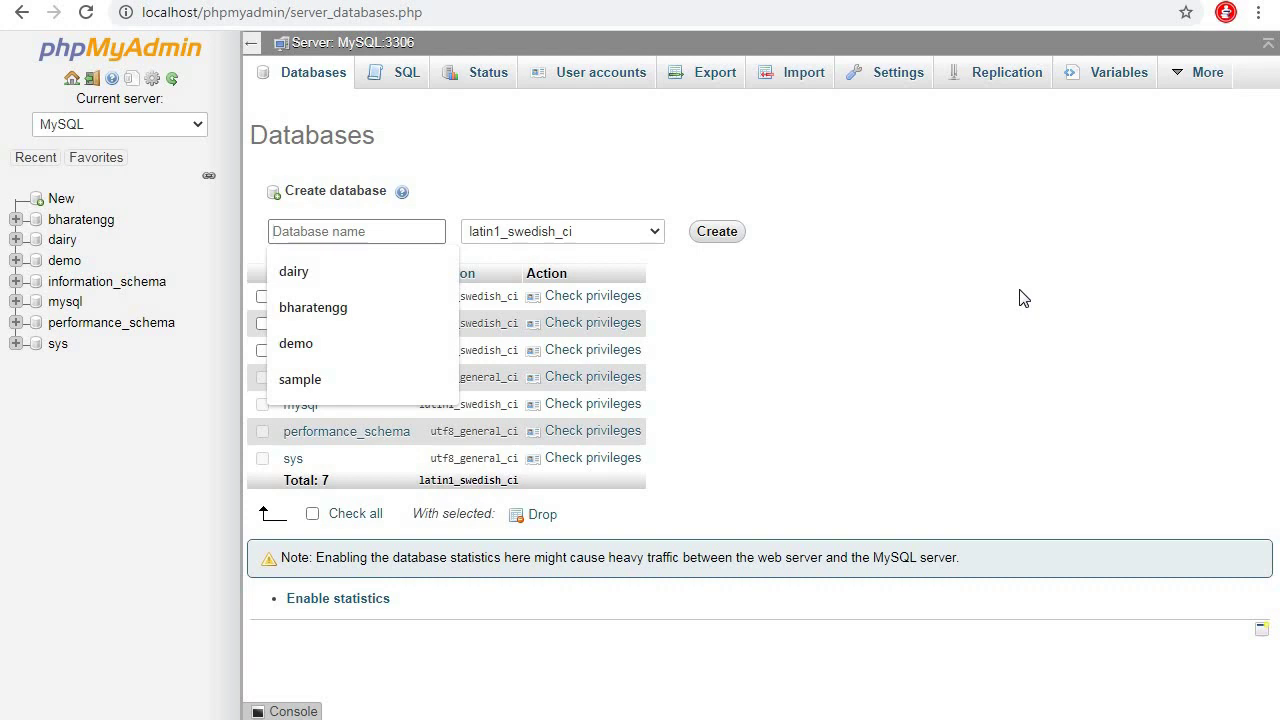
{"action": "type", "text": "hu"}
{"action": "type", "text": "industanengg"}
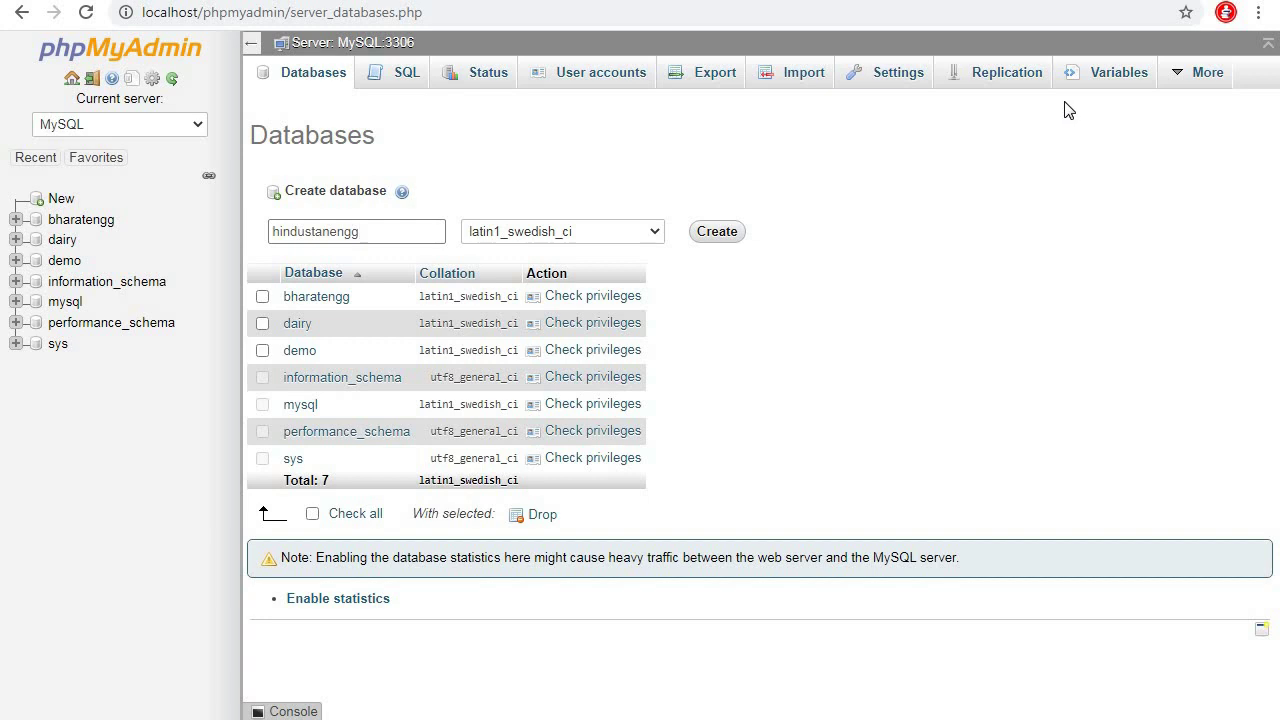
{"action": "left_click", "coordinate": [728, 238]}
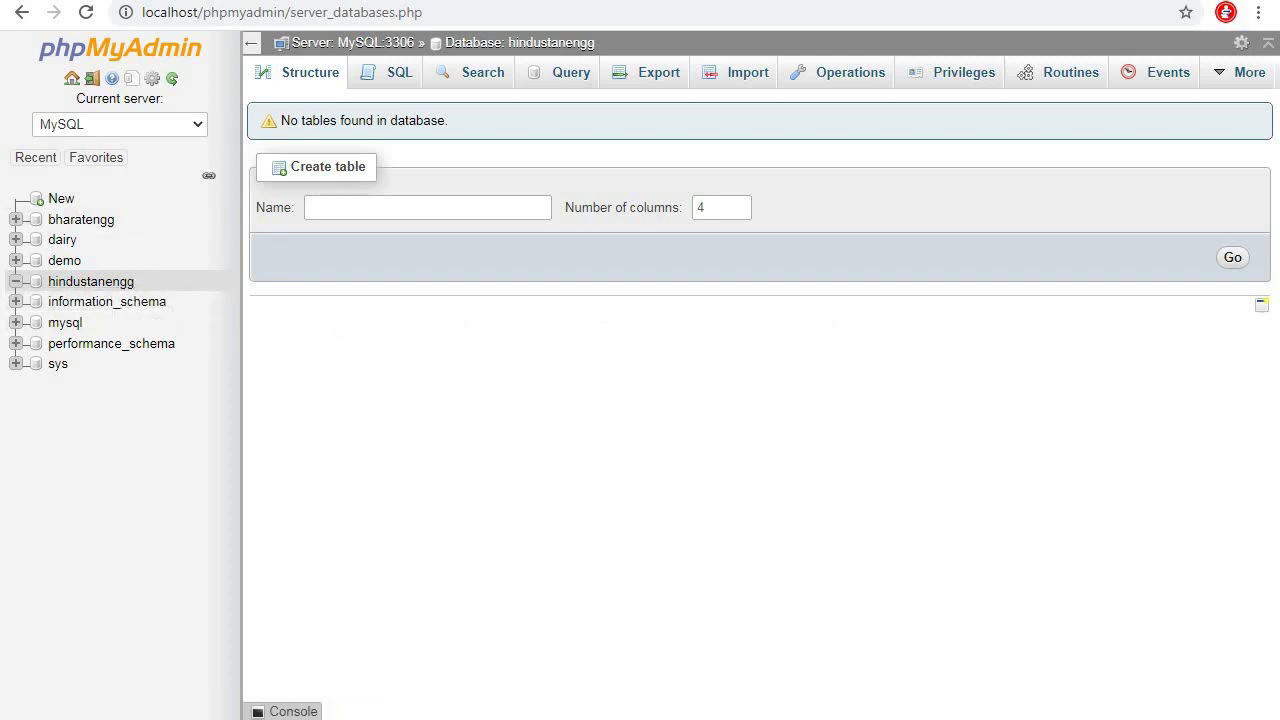
Return to the hindustanengg database tab via a new tab's localhost suggestion
{"action": "key", "text": "ctrl+t"}
{"action": "type", "text": "local"}
{"action": "key", "text": "Down"}
{"action": "key", "text": "Down"}
{"action": "key", "text": "Down"}
{"action": "key", "text": "Down"}
{"action": "key", "text": "Down"}
{"action": "key", "text": "Down"}
{"action": "key", "text": "Return"}
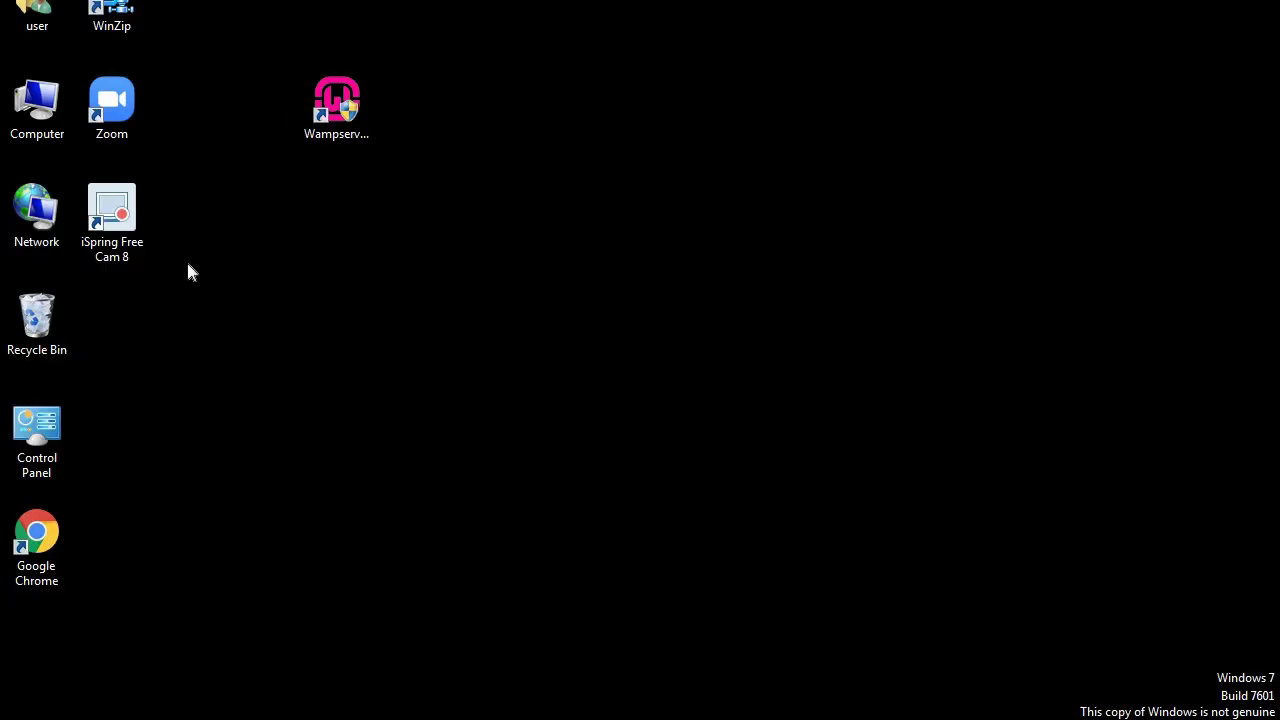
Extract wordpress-5.4.2.zip in Downloads with Extract Here and select the new wordpress folder
{"action": "double_click", "coordinate": [36, 108]}
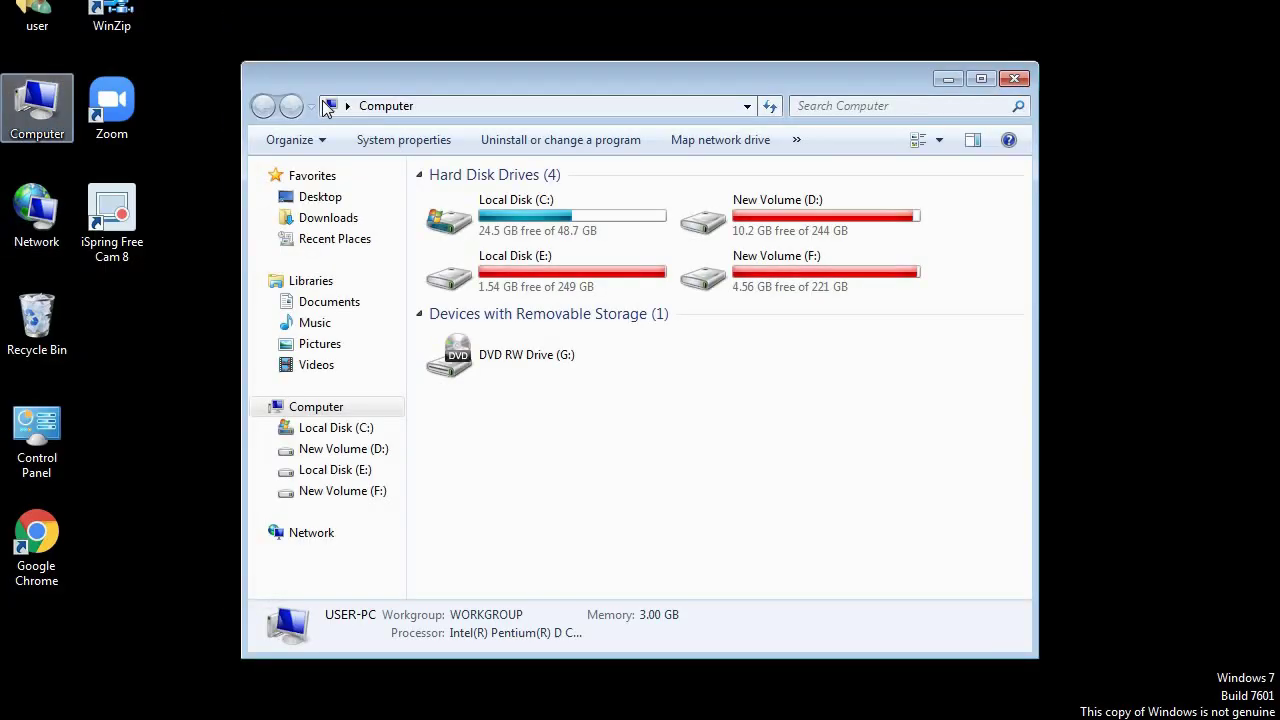
{"action": "left_click", "coordinate": [1014, 78]}
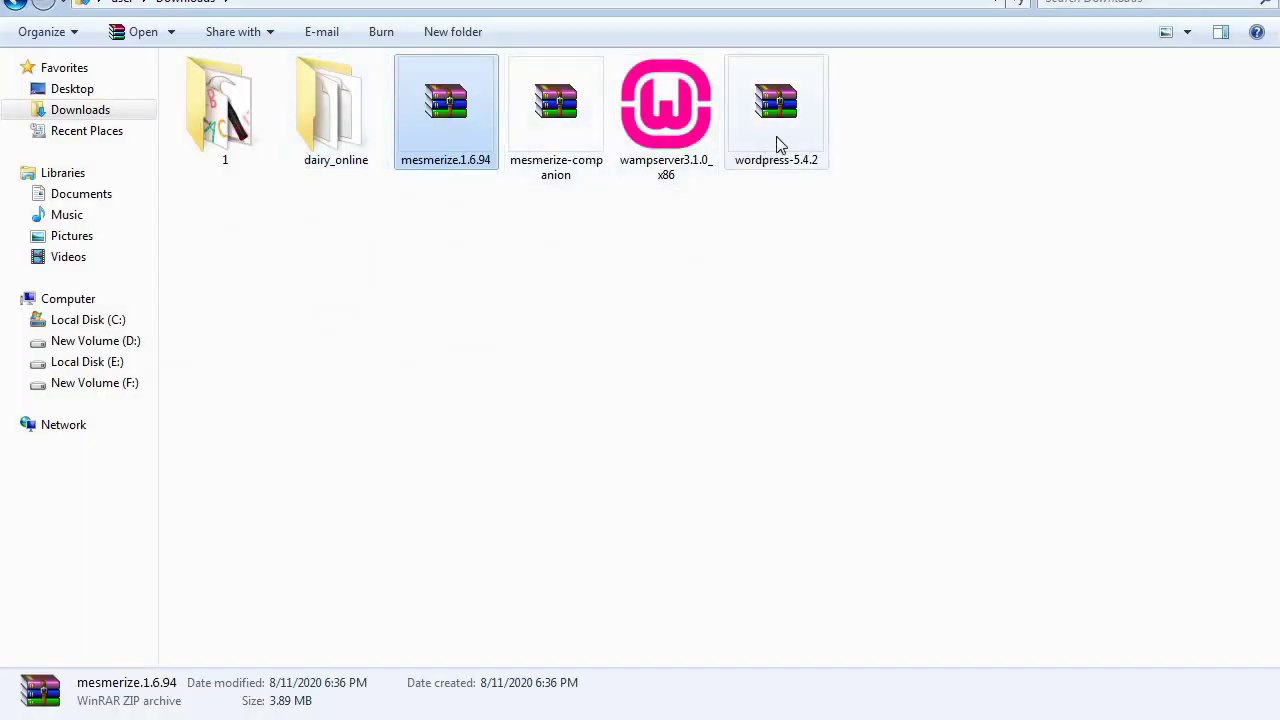
{"action": "left_click", "coordinate": [777, 137]}
{"action": "right_click", "coordinate": [791, 131]}
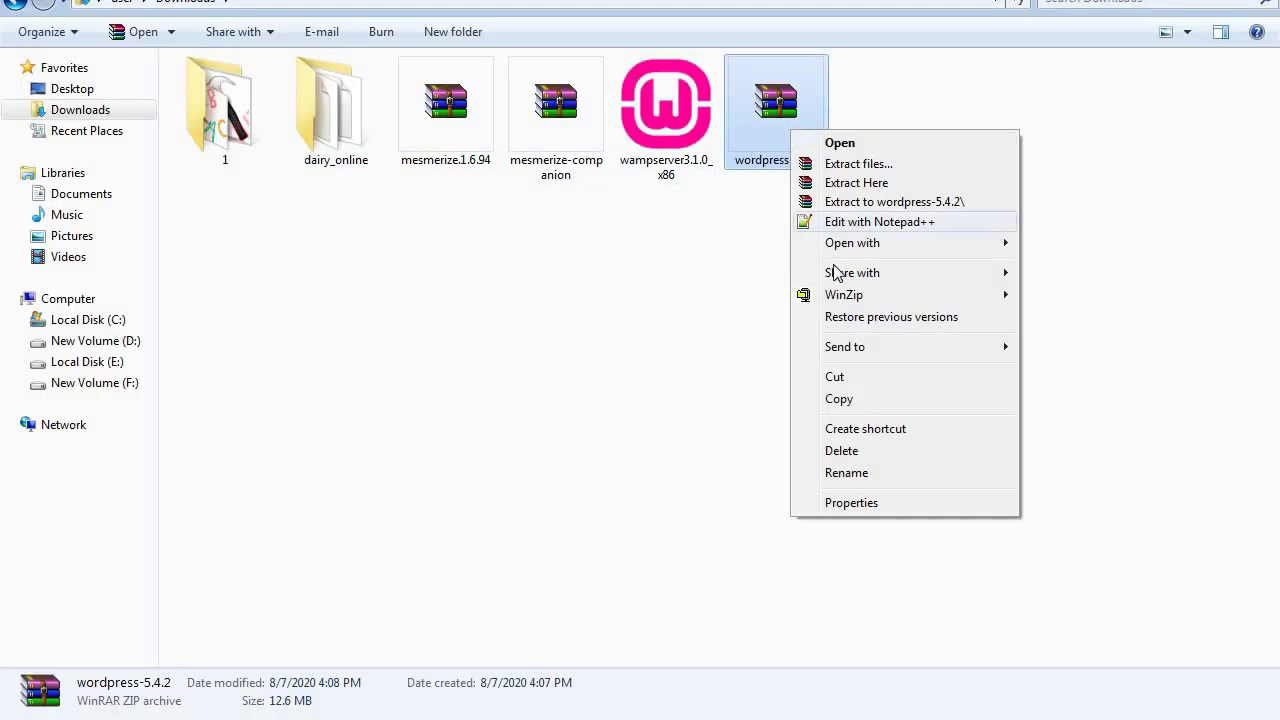
{"action": "left_click", "coordinate": [845, 183]}
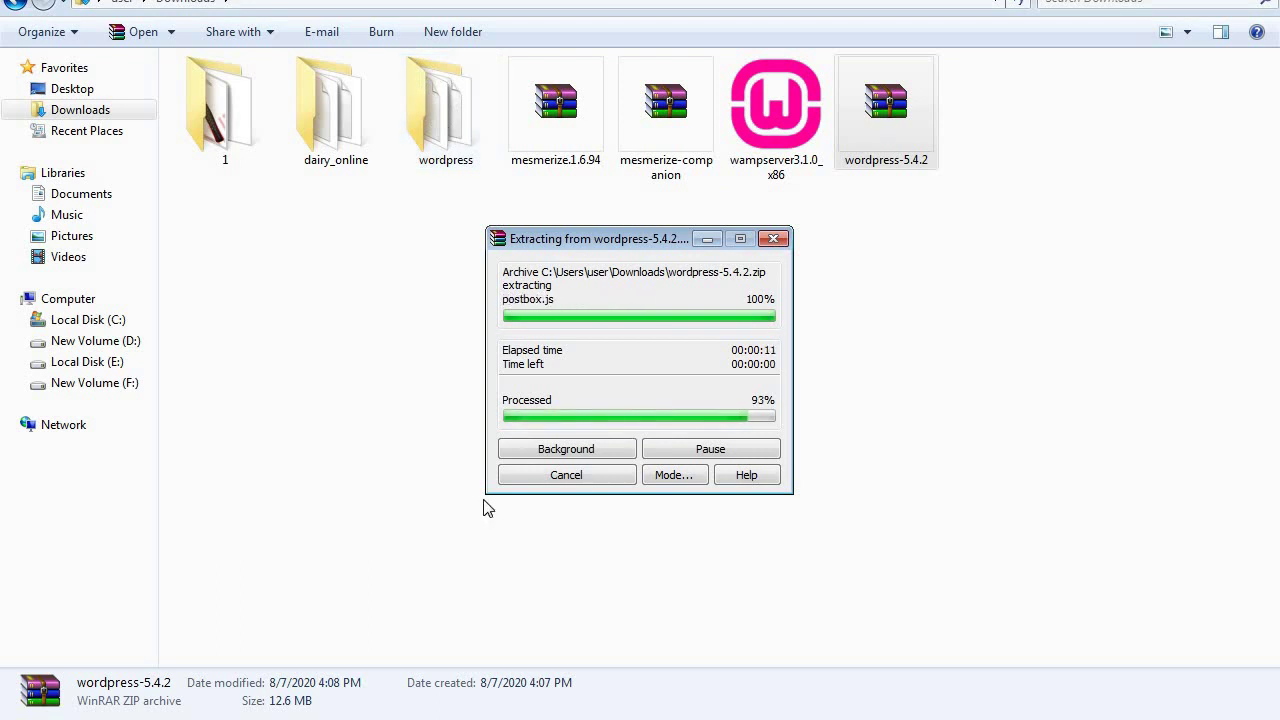
{"action": "left_click", "coordinate": [460, 132]}
{"action": "right_click", "coordinate": [456, 122]}
{"action": "left_click", "coordinate": [513, 423]}
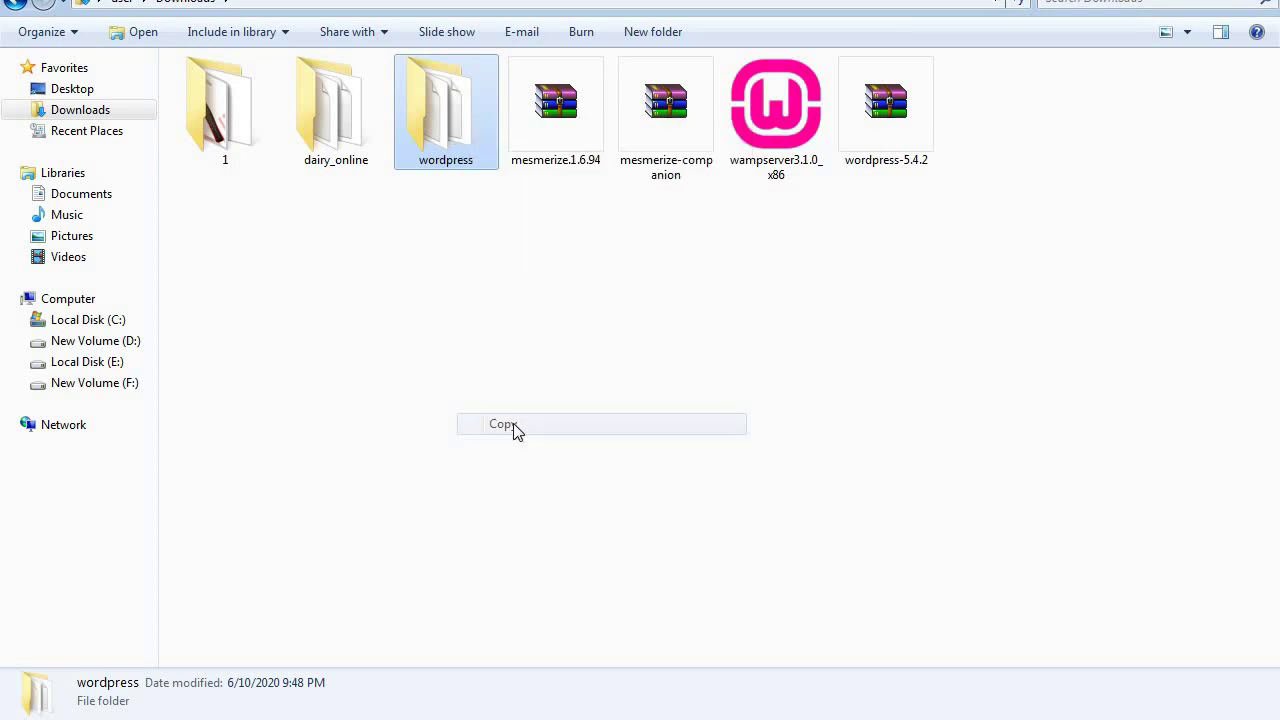
{"action": "left_click", "coordinate": [97, 325]}
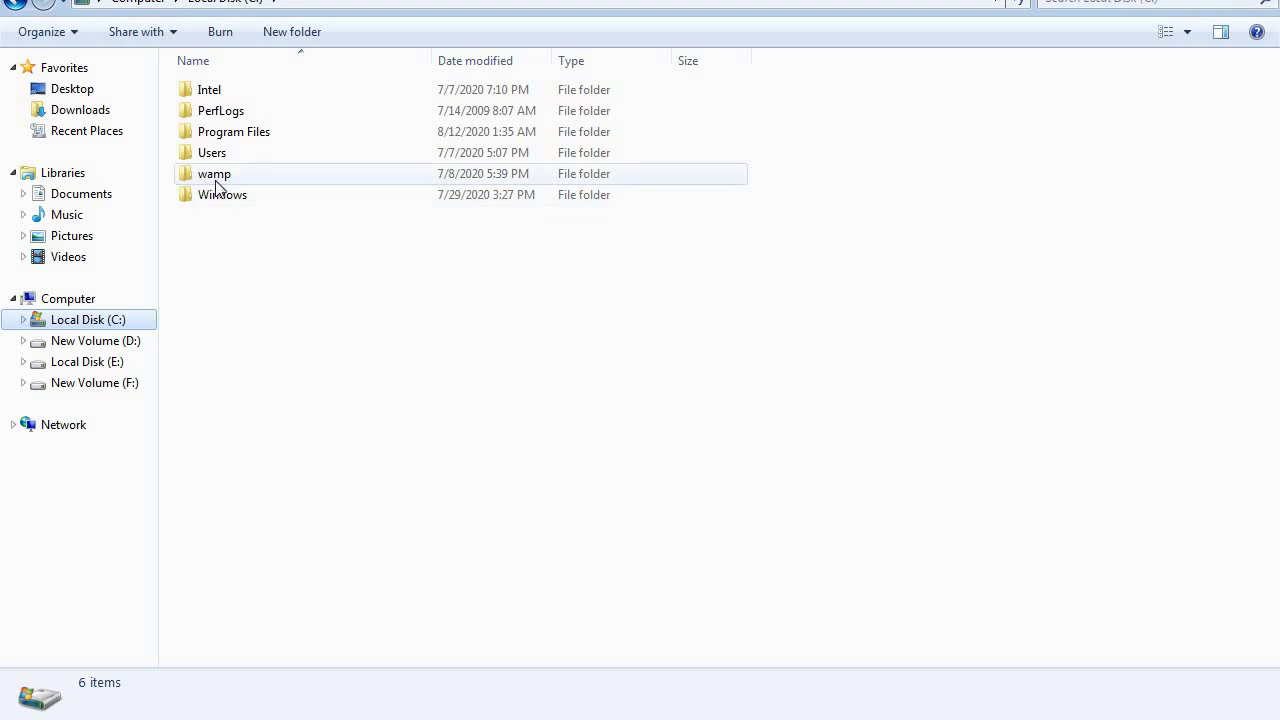
{"action": "left_click", "coordinate": [222, 180]}
{"action": "double_click", "coordinate": [222, 178]}
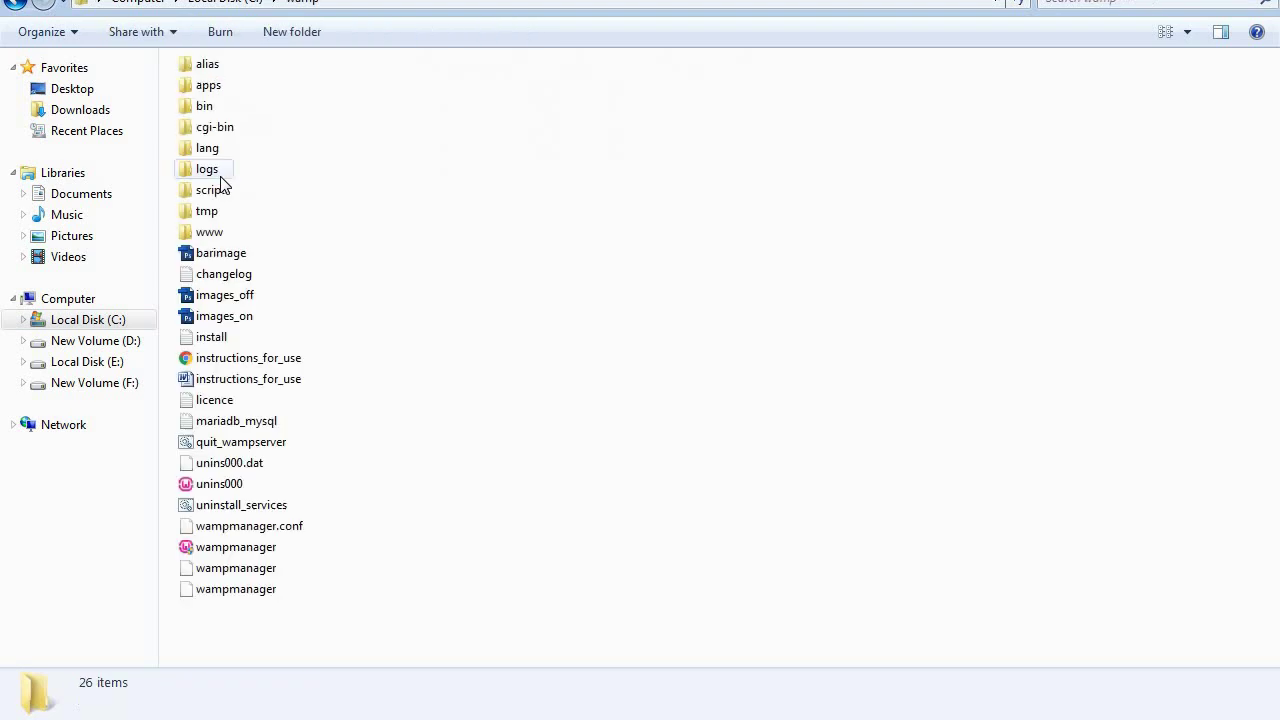
{"action": "double_click", "coordinate": [210, 233]}
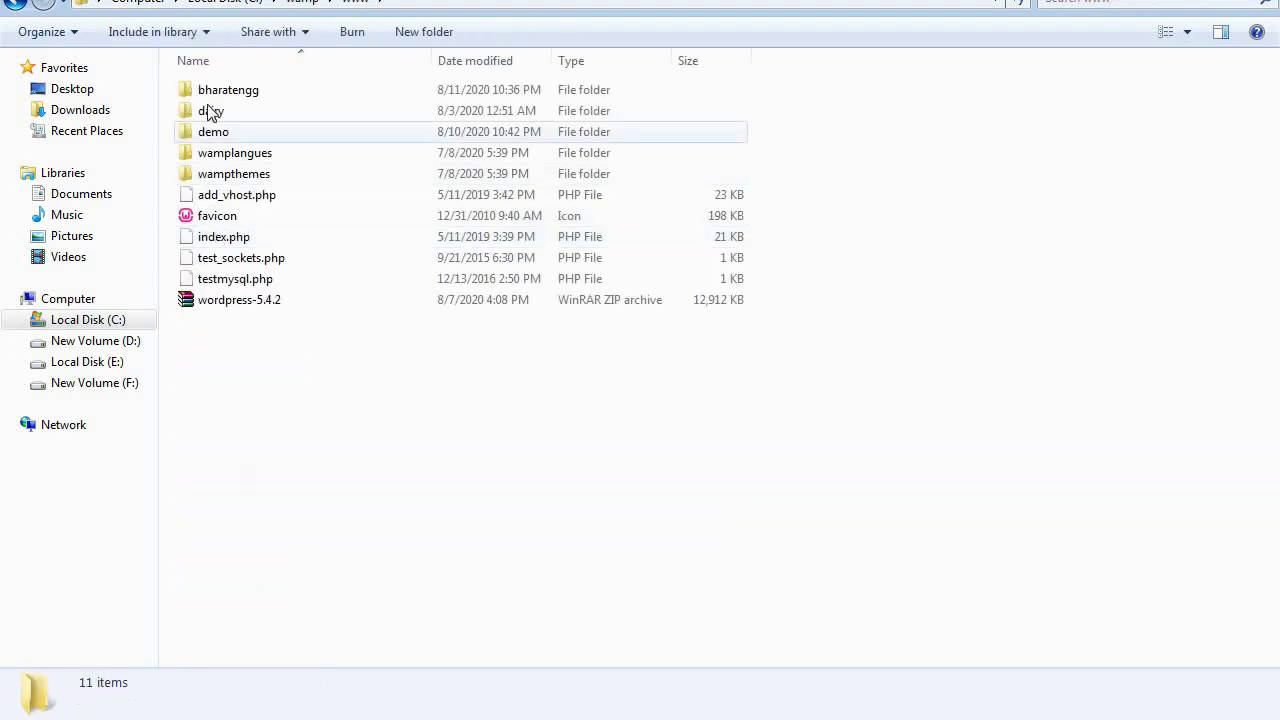
{"action": "right_click", "coordinate": [266, 344]}
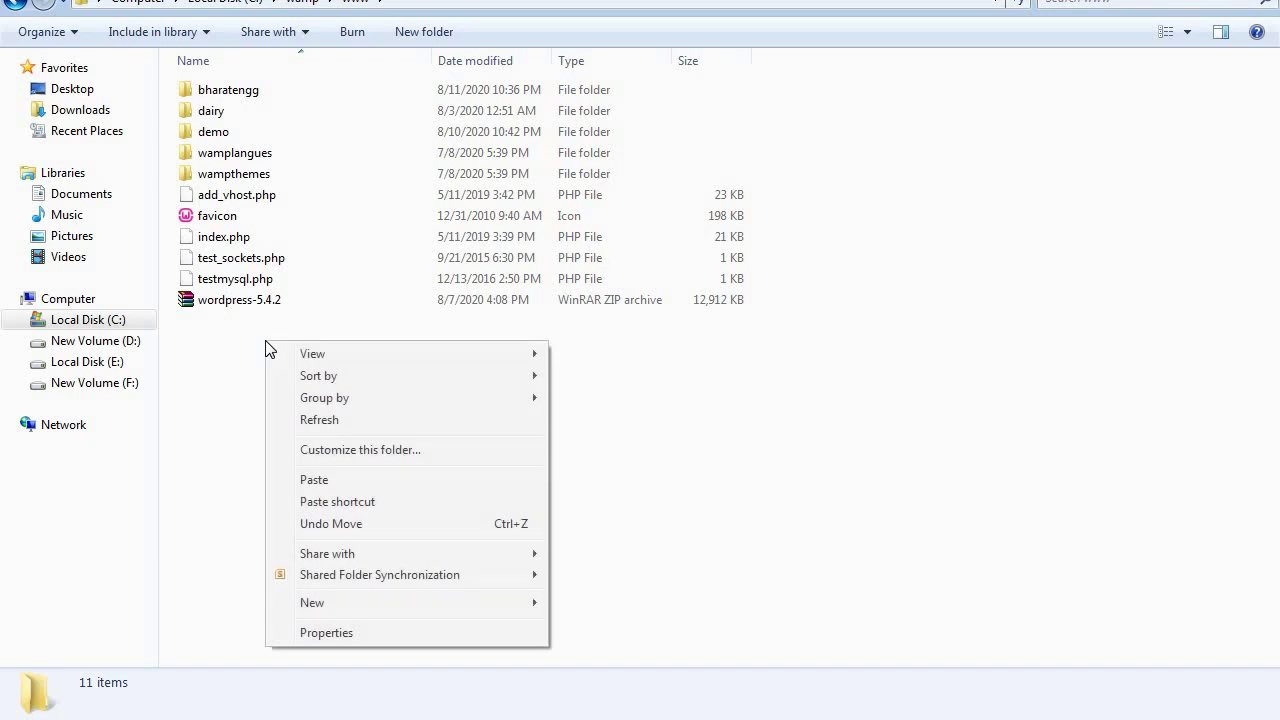
{"action": "left_click", "coordinate": [318, 481]}
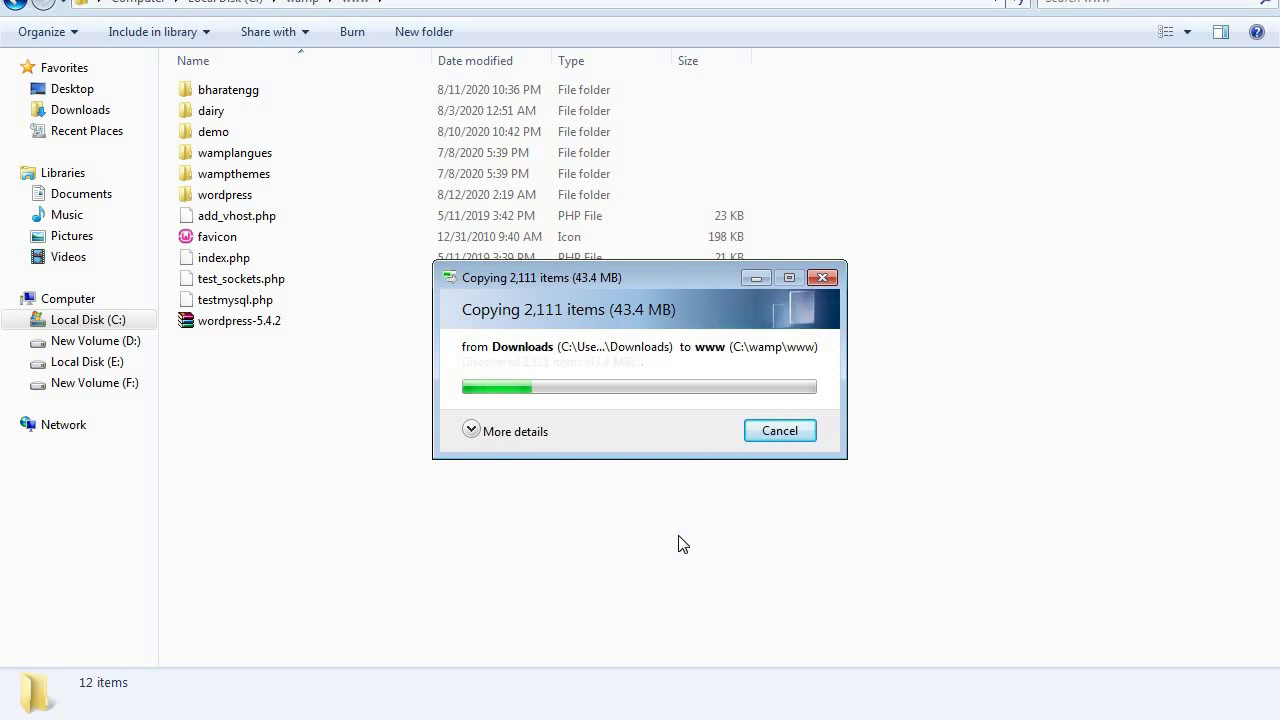
{"action": "right_click", "coordinate": [250, 202]}
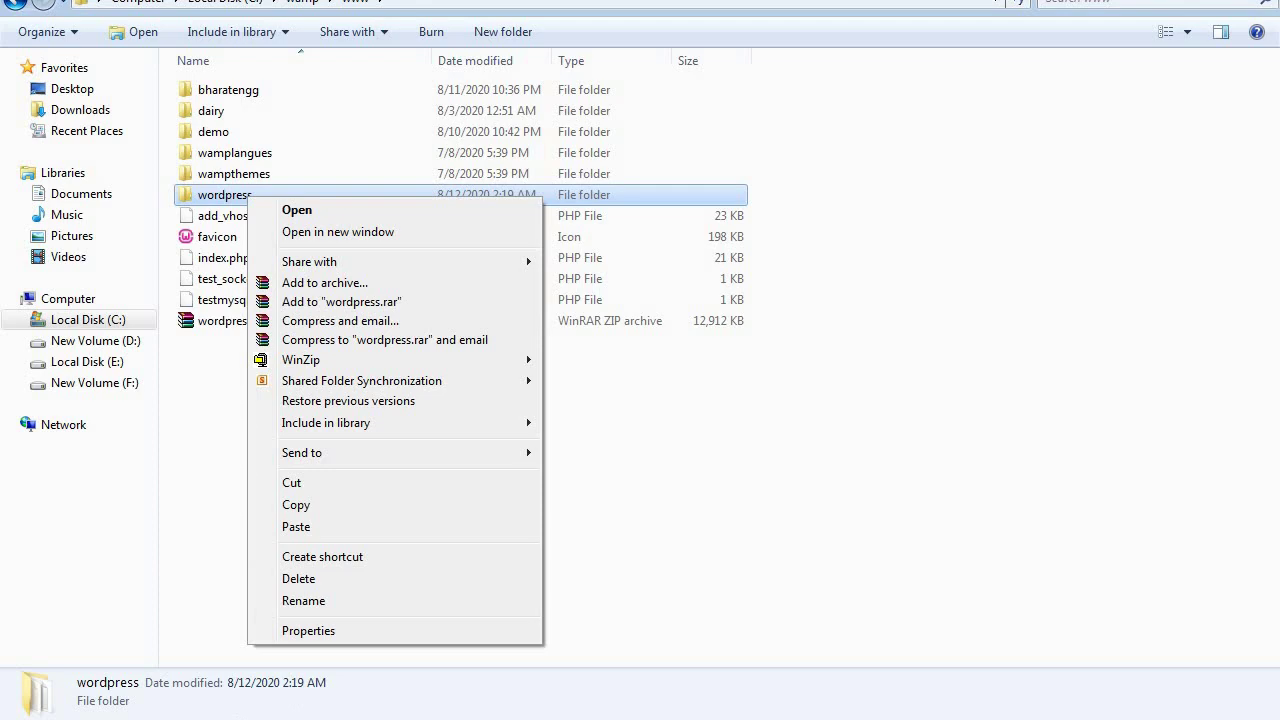
Rename the wordpress folder in C:\wamp\www to hindustanengg
{"action": "key", "text": "Escape"}
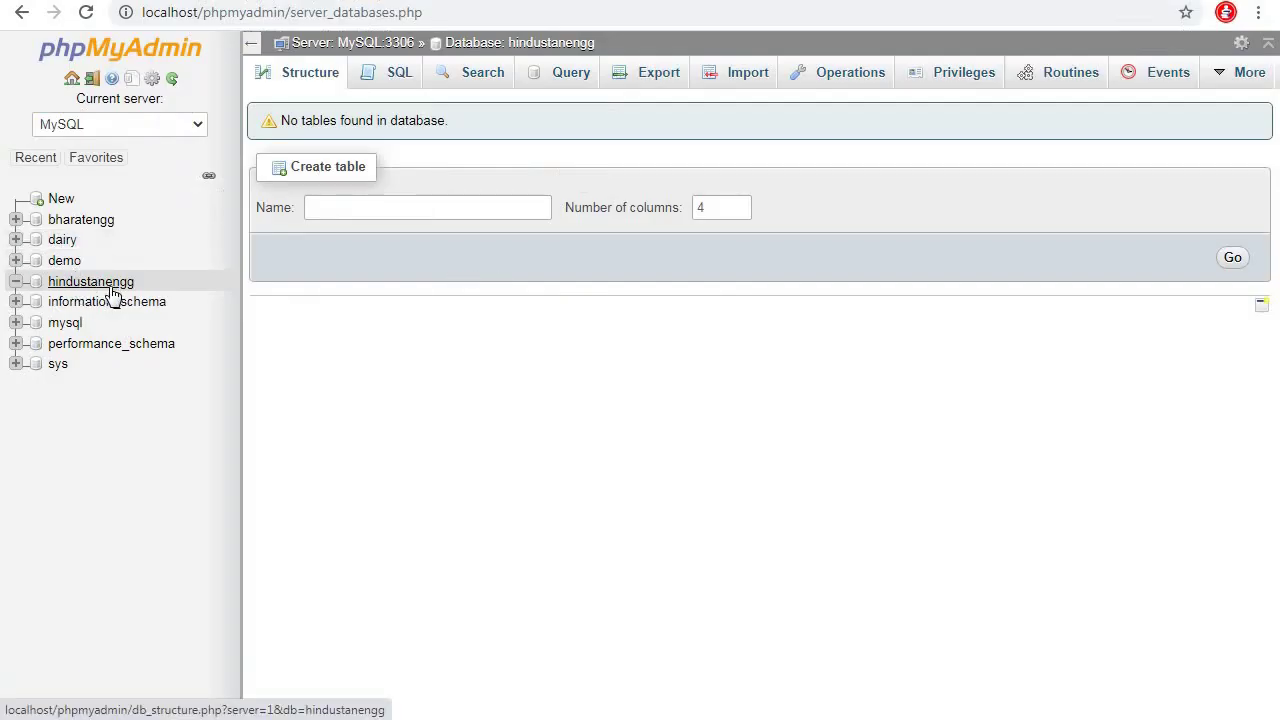
{"action": "left_click", "coordinate": [288, 713]}
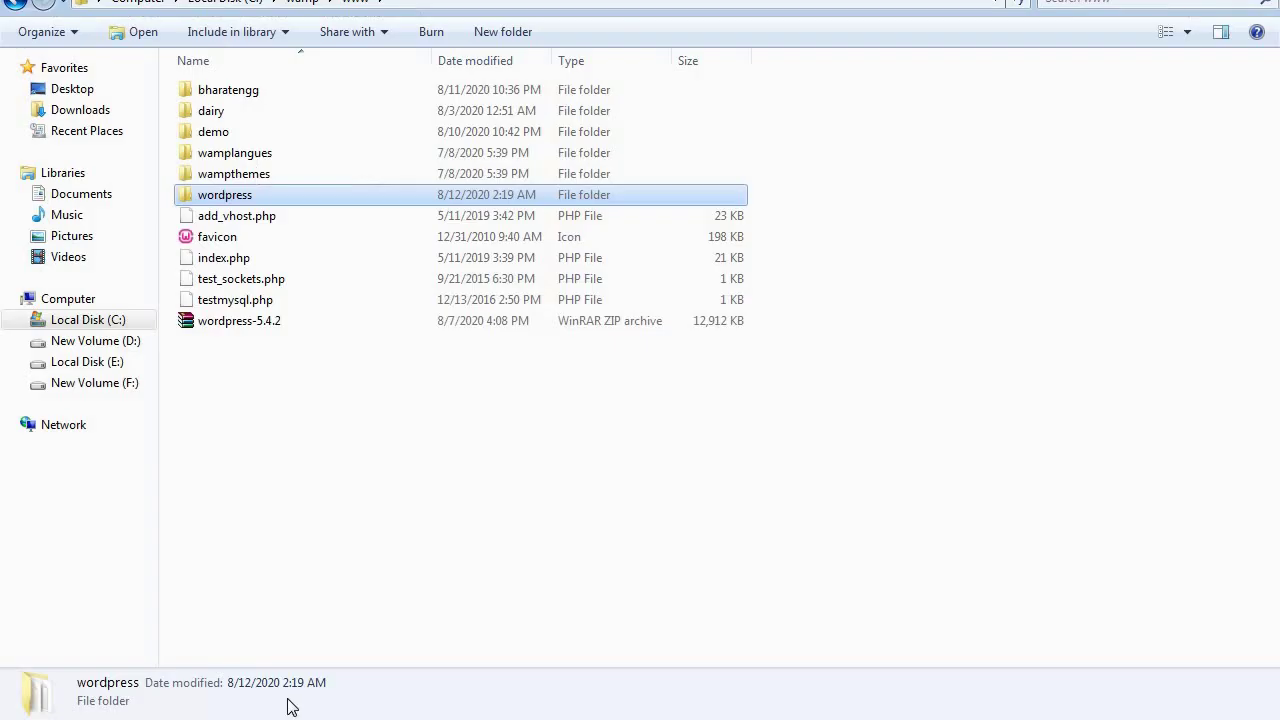
{"action": "right_click", "coordinate": [247, 197]}
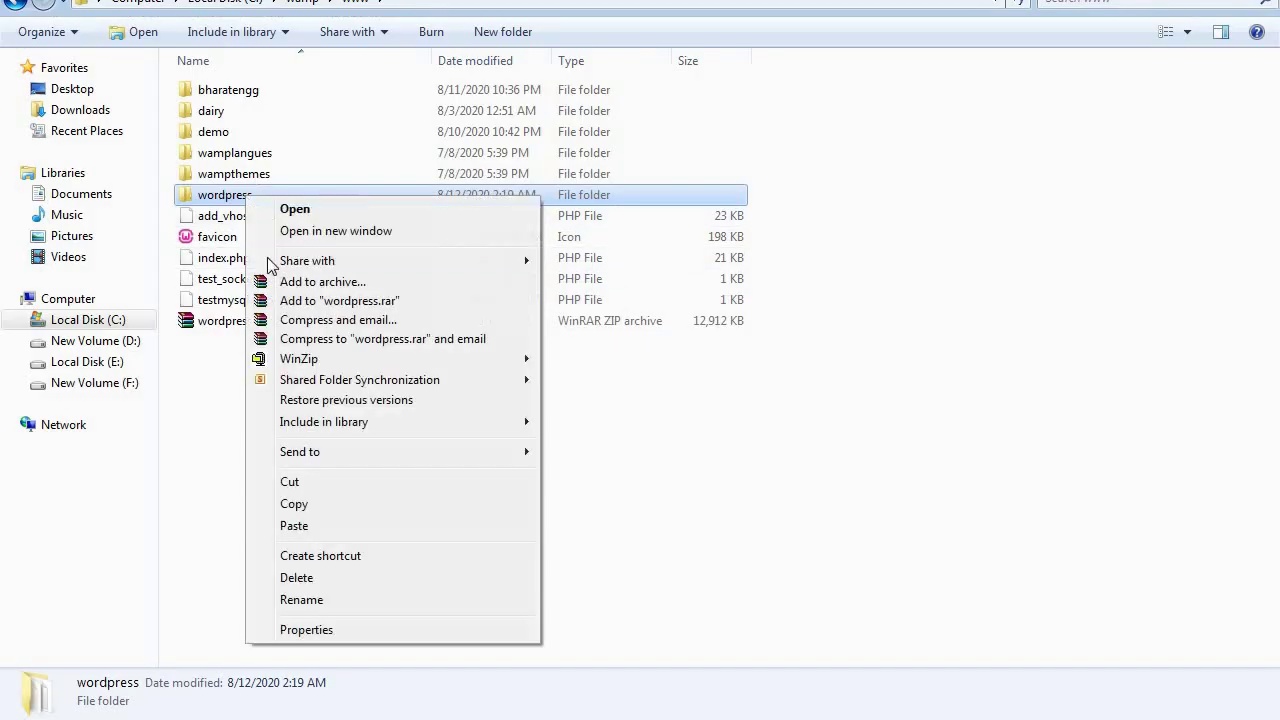
{"action": "left_click", "coordinate": [368, 598]}
{"action": "type", "text": "hi"}
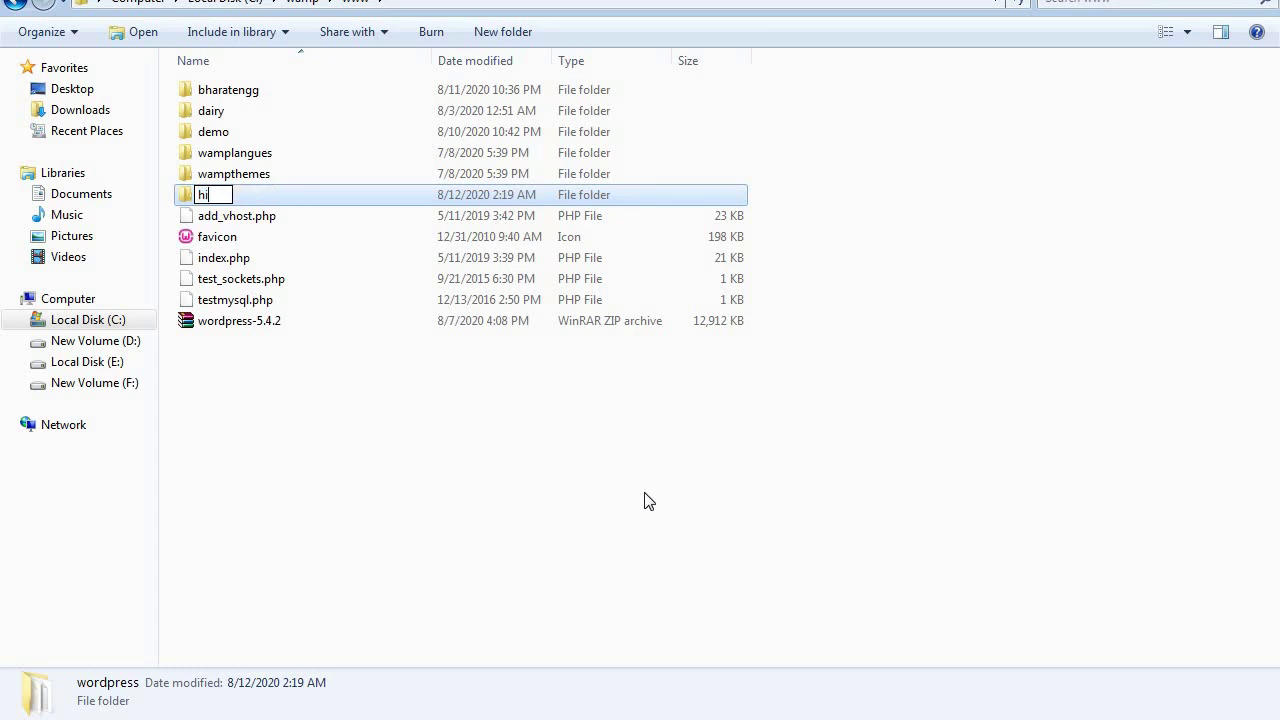
{"action": "type", "text": "ndustanen"}
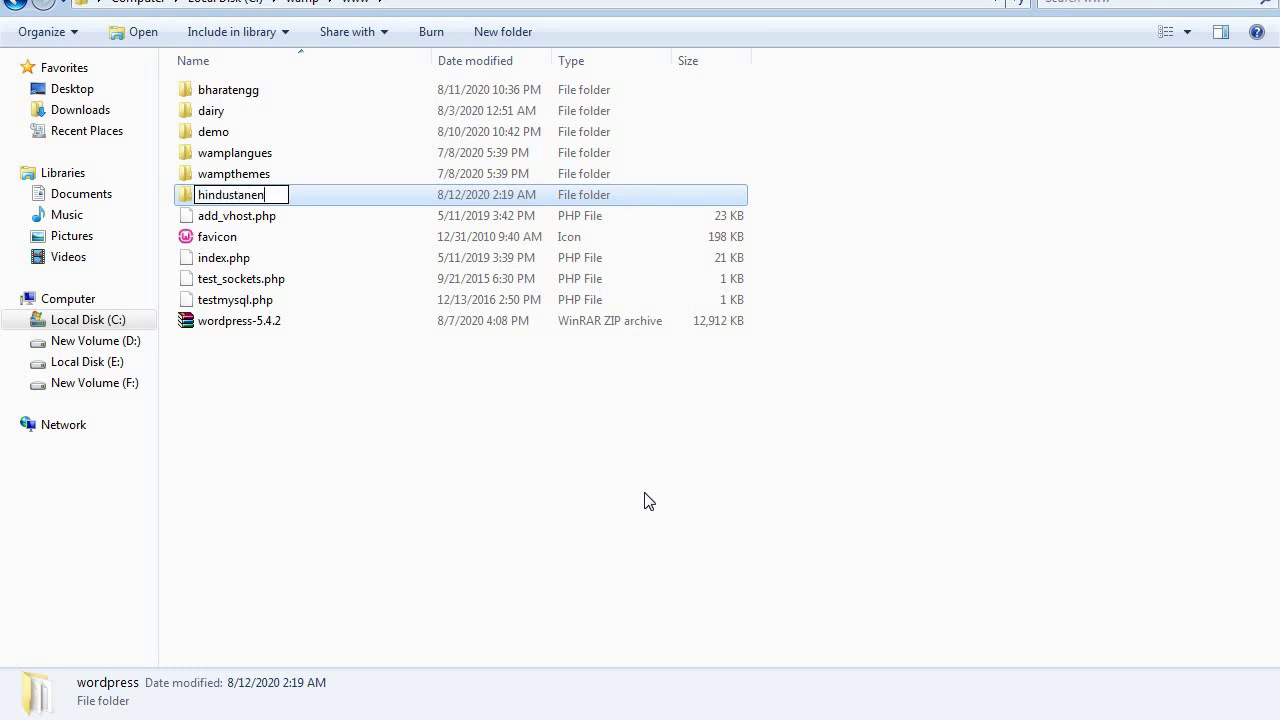
{"action": "type", "text": "gg"}
{"action": "key", "text": "Return"}
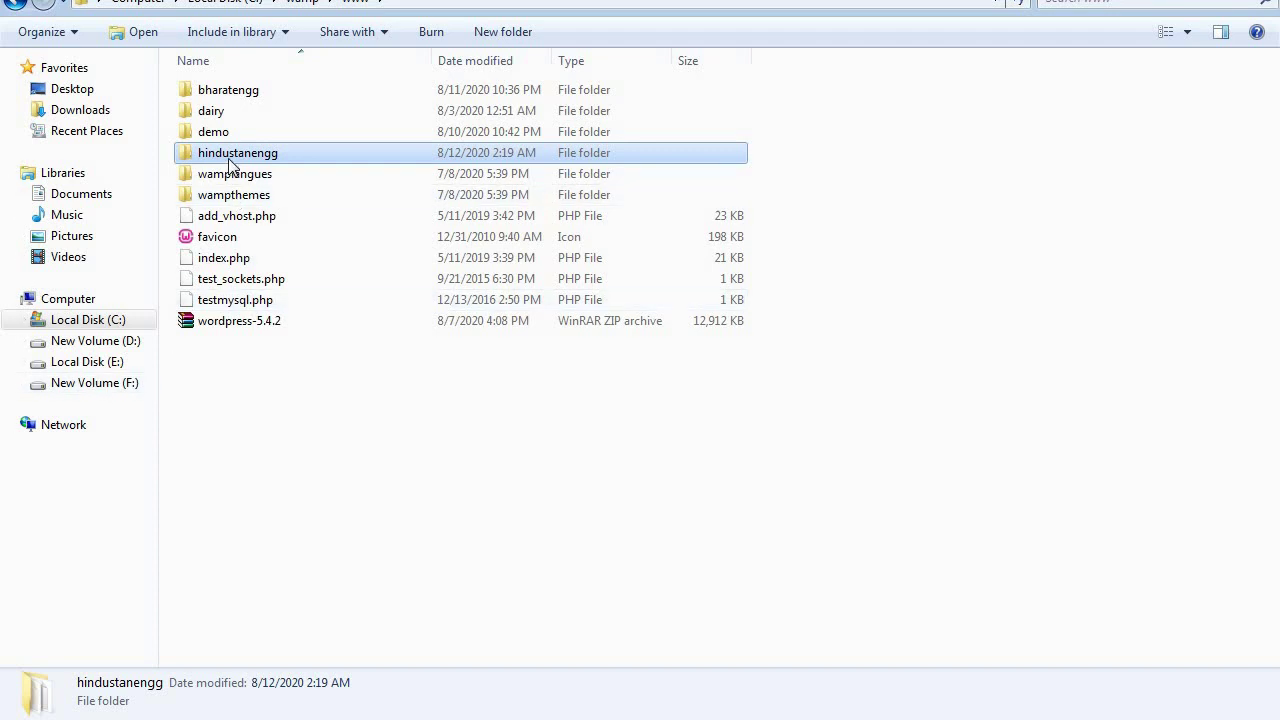
{"action": "mouse_move", "coordinate": [228, 165]}
Open a new Chrome tab and load localhost/hindustanengg
{"action": "key", "text": "alt+Tab"}
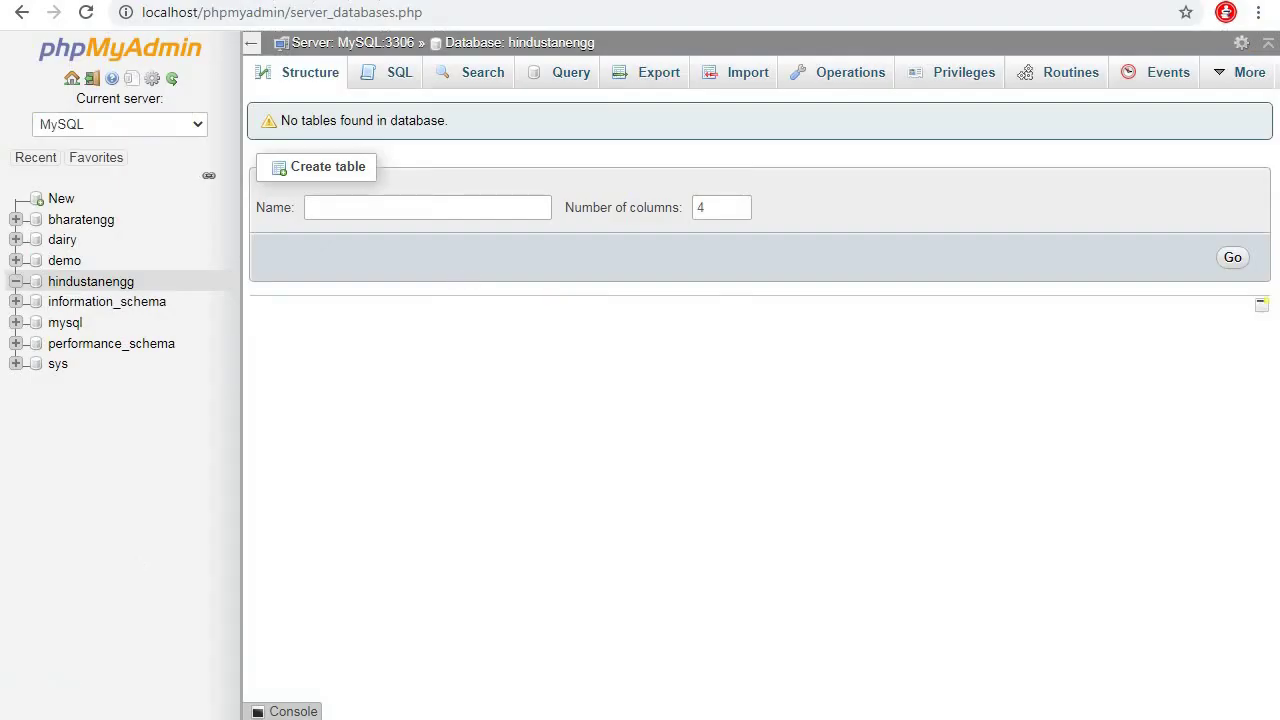
{"action": "key", "text": "ctrl+t"}
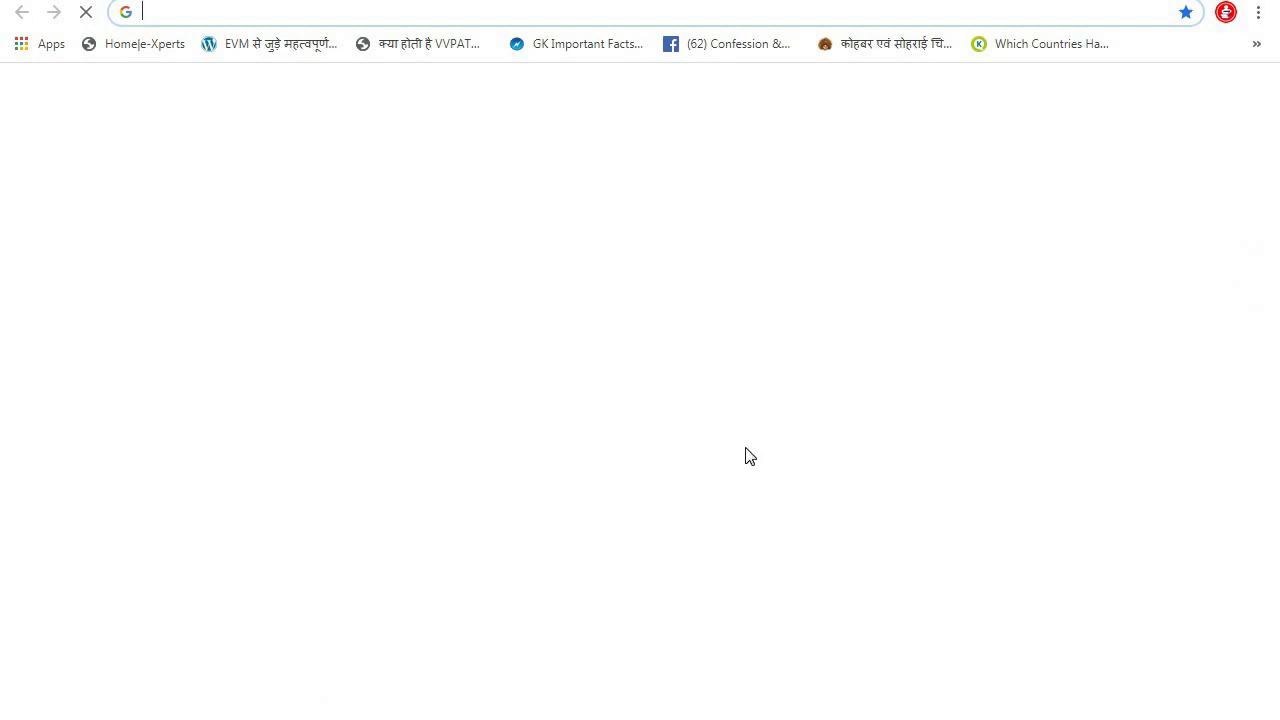
{"action": "type", "text": "local"}
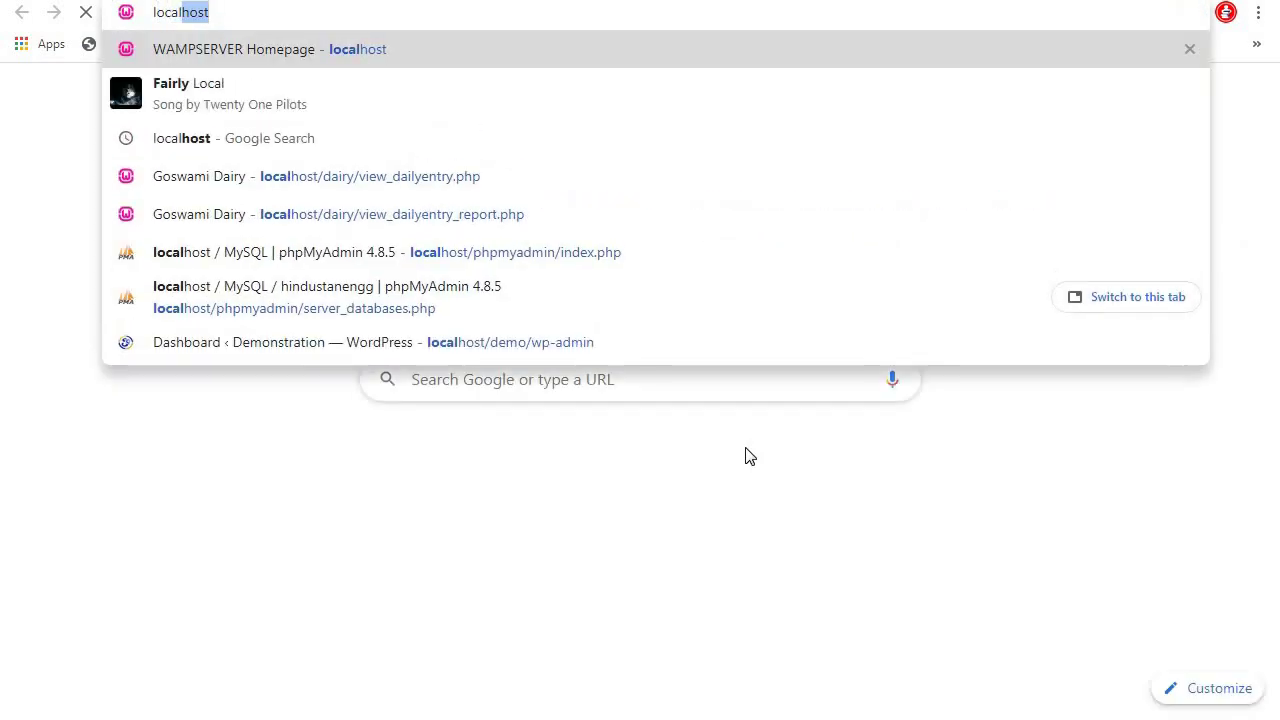
{"action": "type", "text": "host/"}
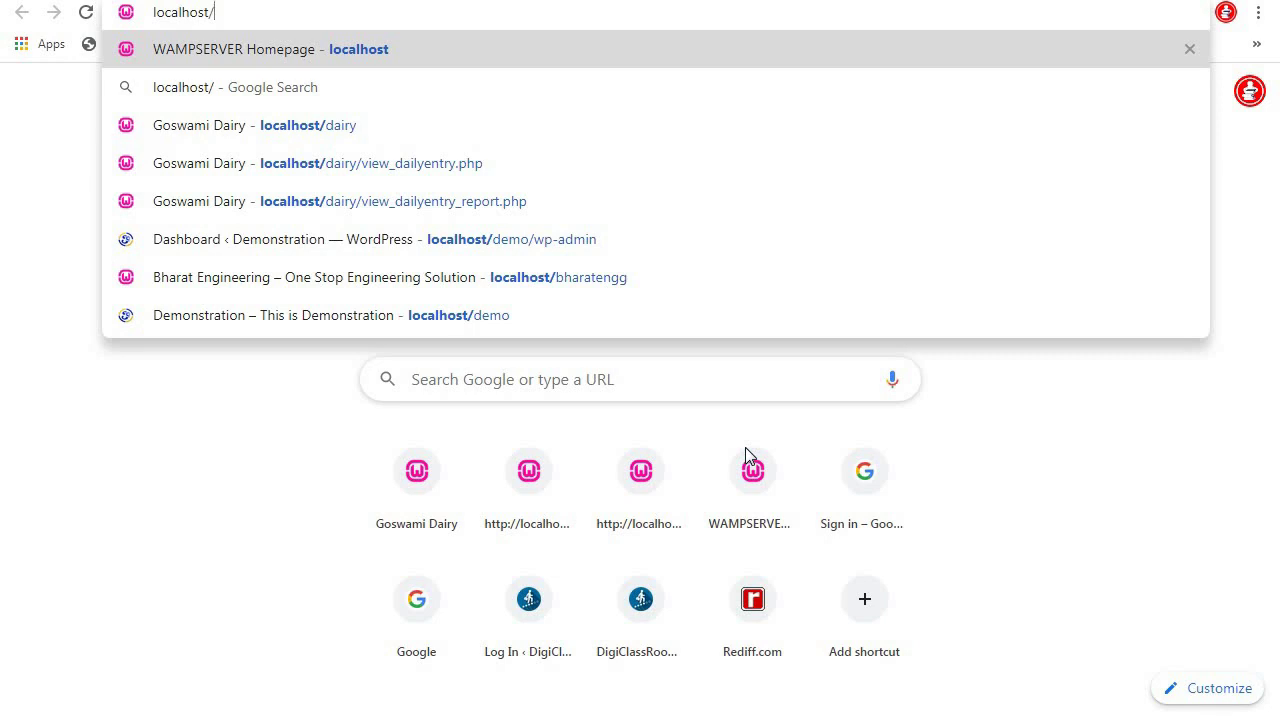
{"action": "type", "text": "hindi"}
{"action": "key", "text": "BackSpace"}
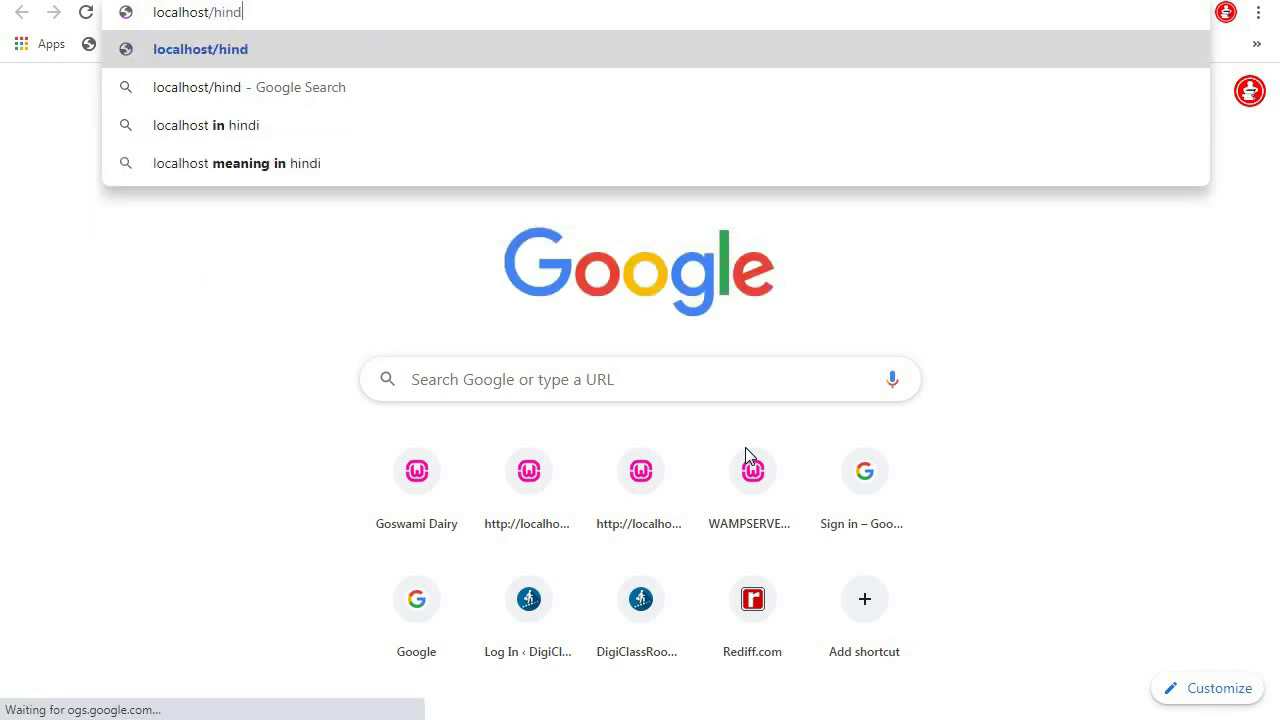
{"action": "type", "text": "u"}
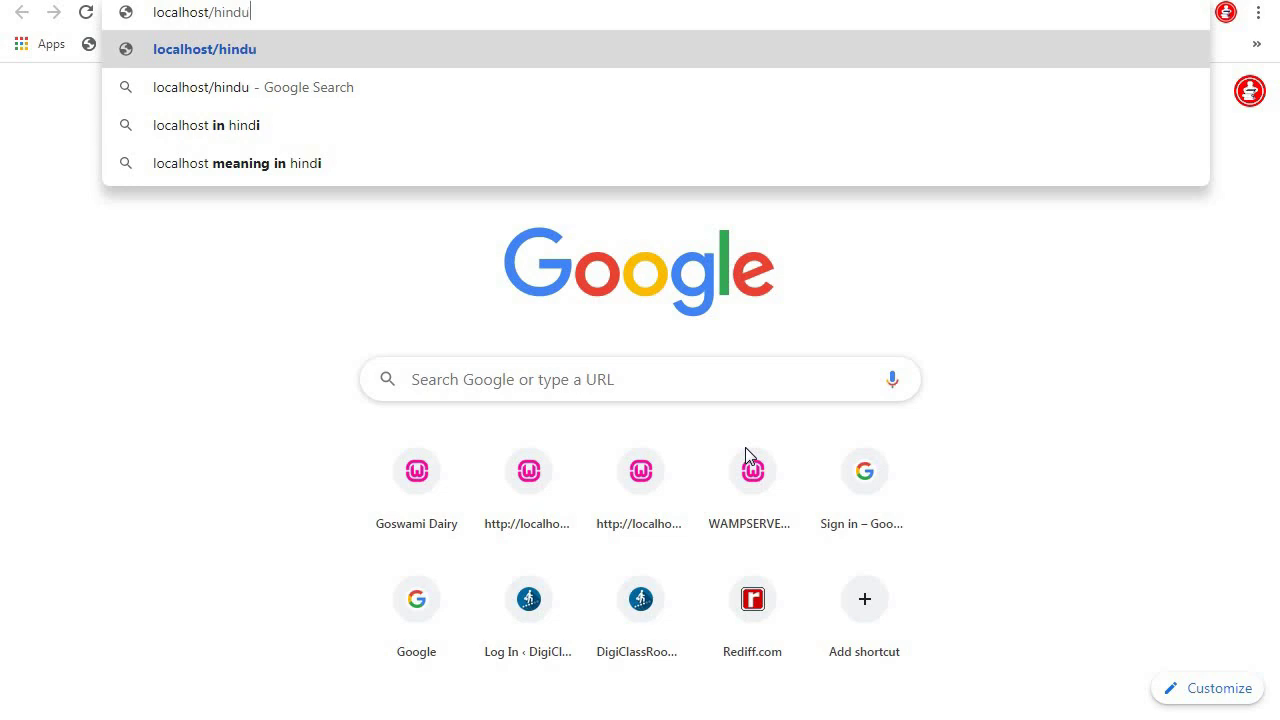
{"action": "type", "text": "stanengg"}
{"action": "key", "text": "Return"}
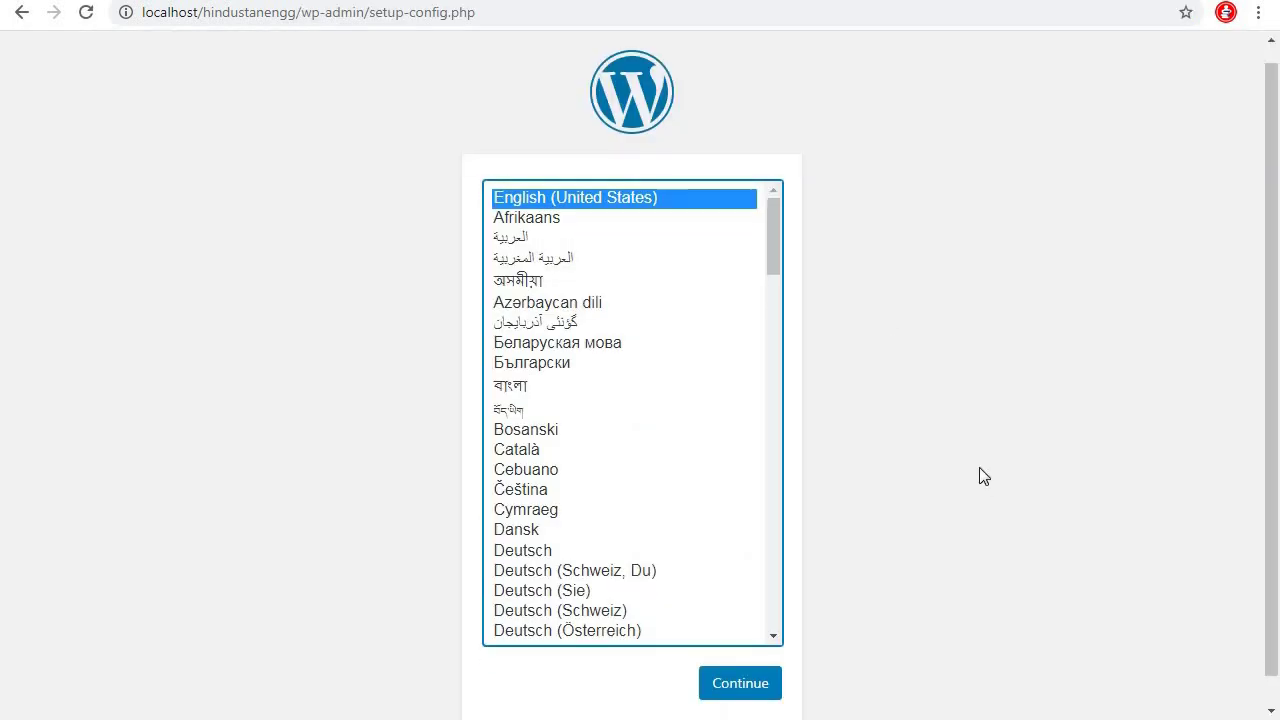
Choose English as the installation language and continue to the database setup form
{"action": "scroll", "coordinate": [979, 470], "scroll_direction": "down", "scroll_amount": 1}
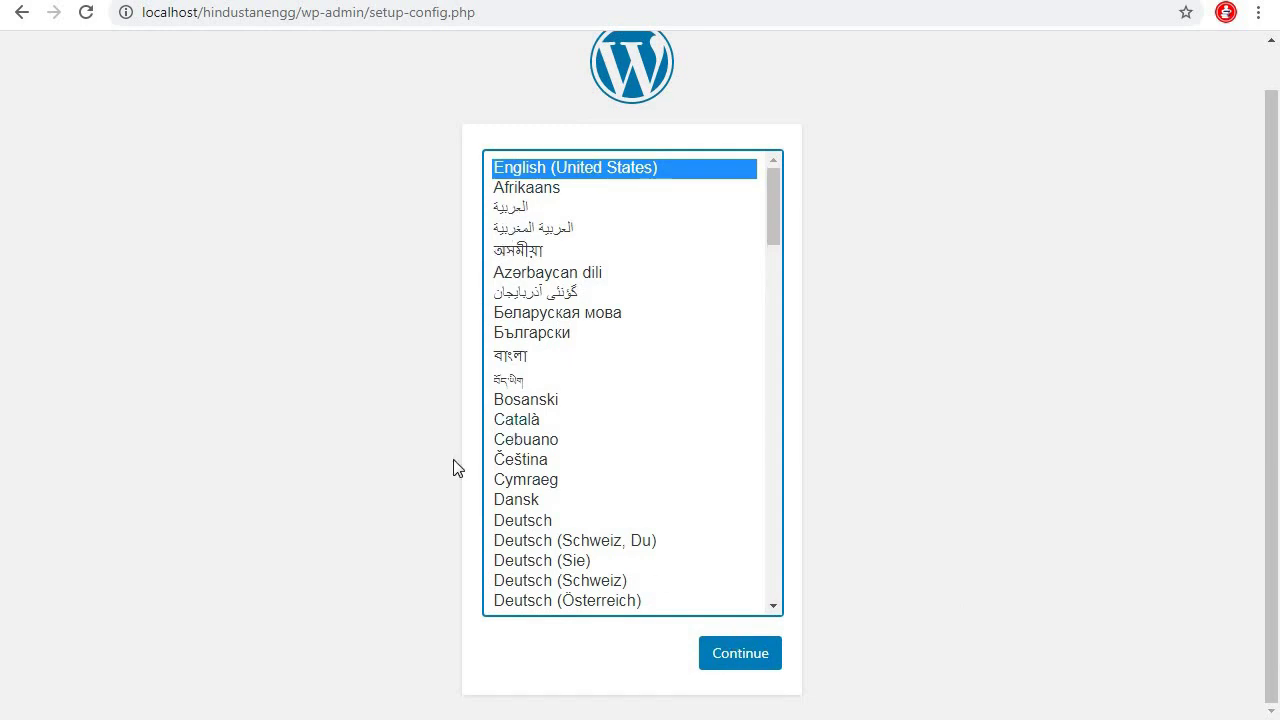
{"action": "left_click", "coordinate": [754, 653]}
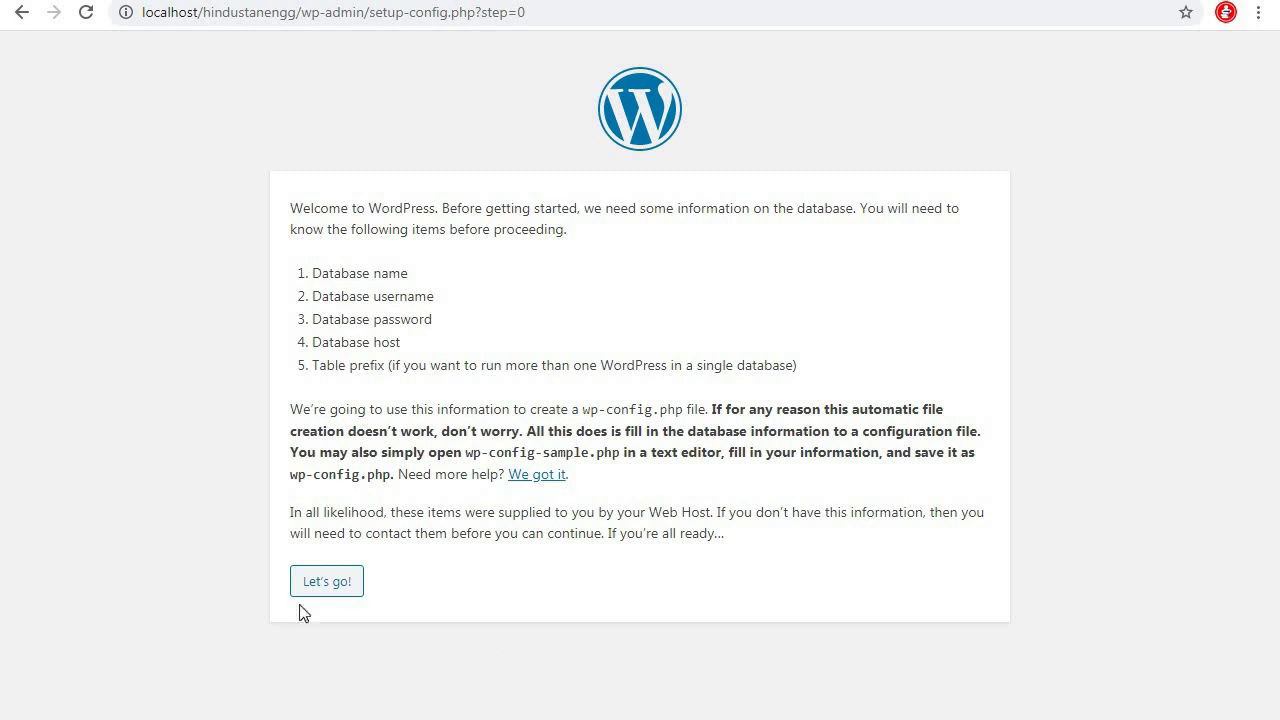
{"action": "left_click", "coordinate": [317, 584]}
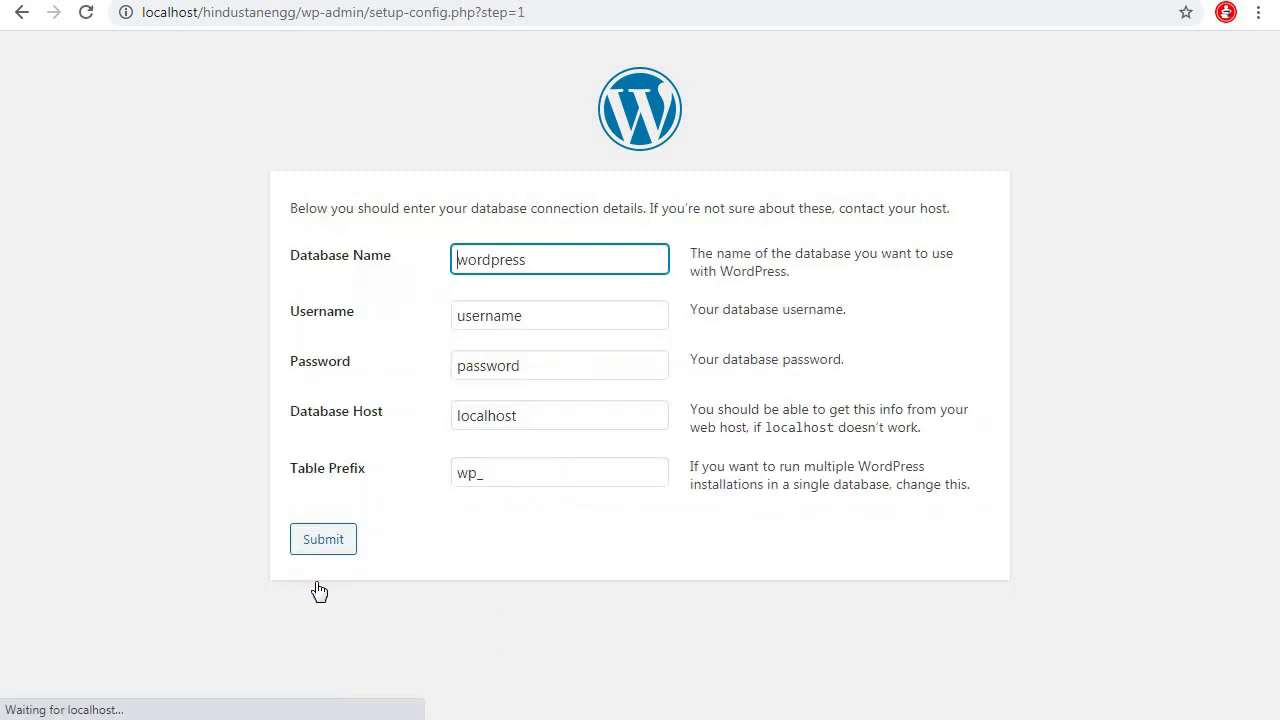
Submit database name hindustanengg, username root and a blank password
{"action": "left_click_drag", "start_coordinate": [556, 258], "coordinate": [455, 259]}
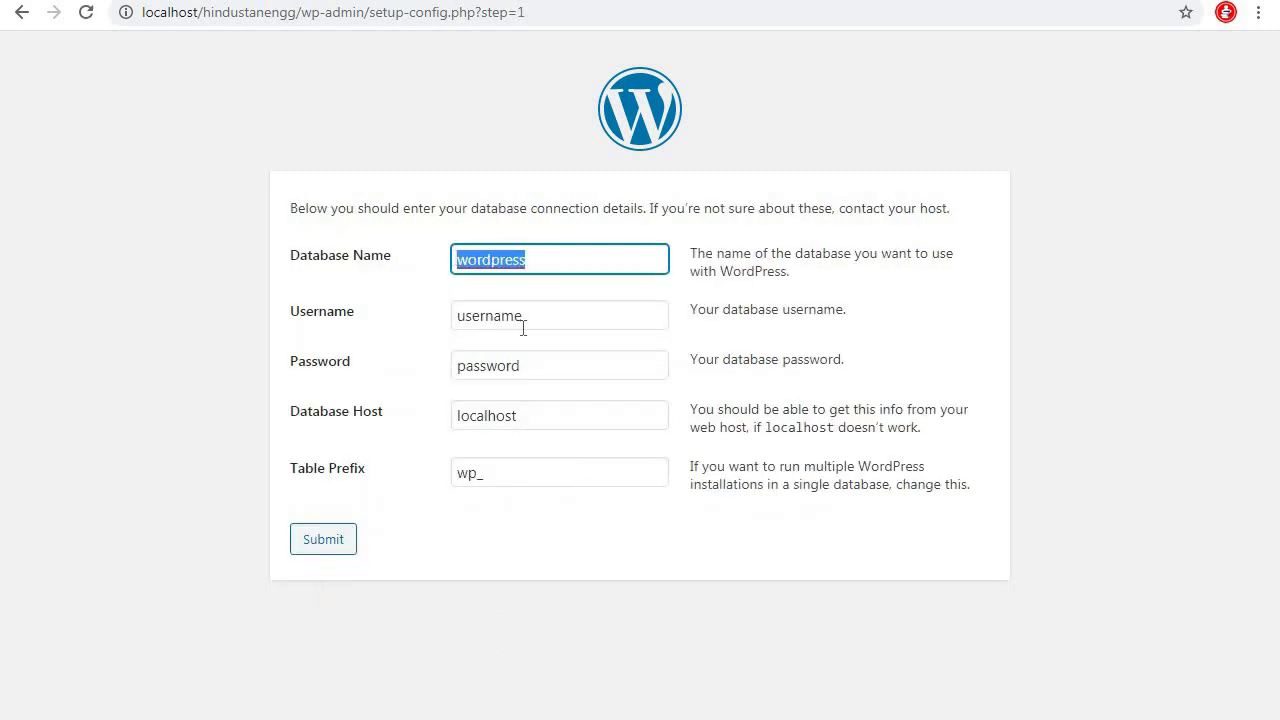
{"action": "type", "text": "hindustanengg"}
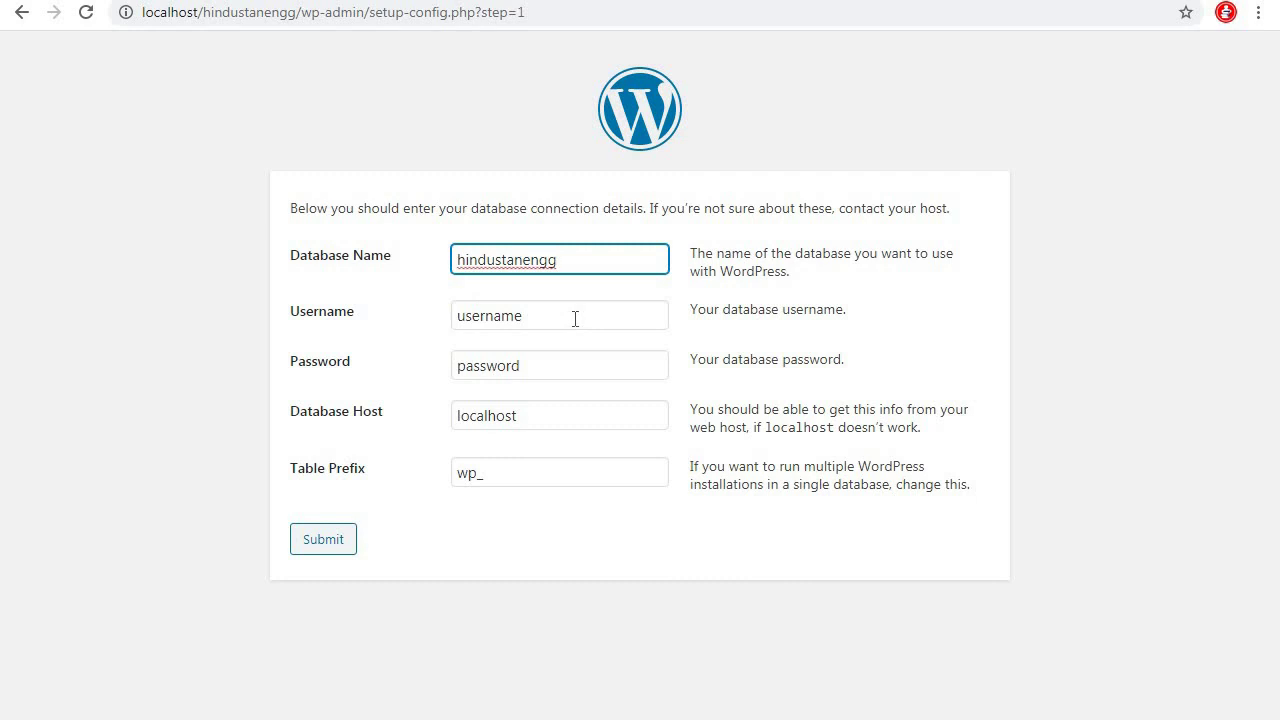
{"action": "key", "text": "Tab"}
{"action": "type", "text": "root"}
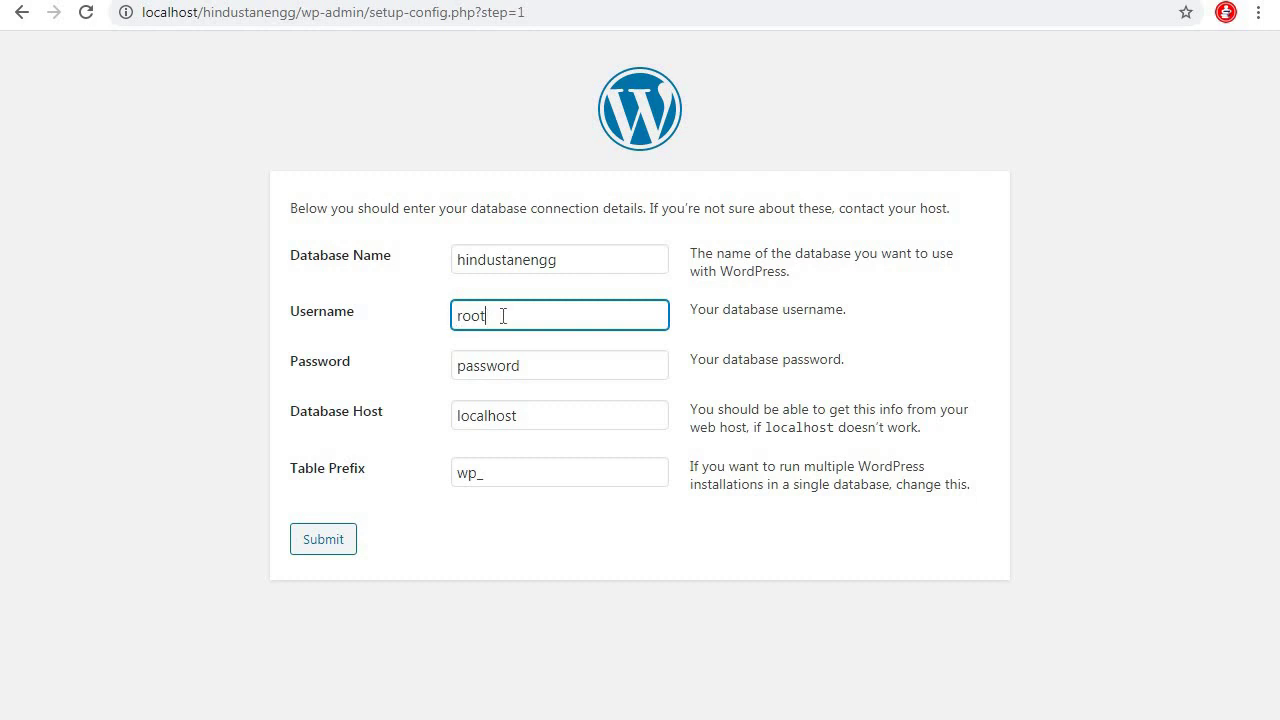
{"action": "key", "text": "Tab"}
{"action": "key", "text": "BackSpace"}
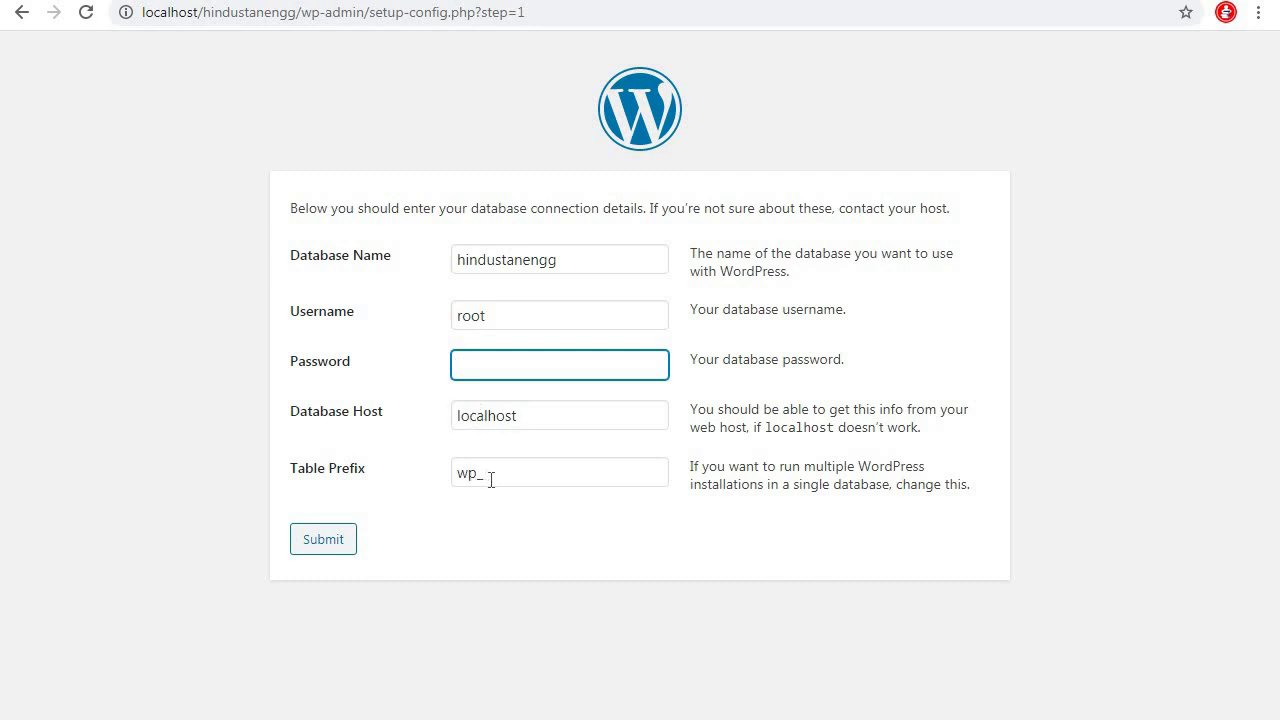
{"action": "left_click", "coordinate": [338, 548]}
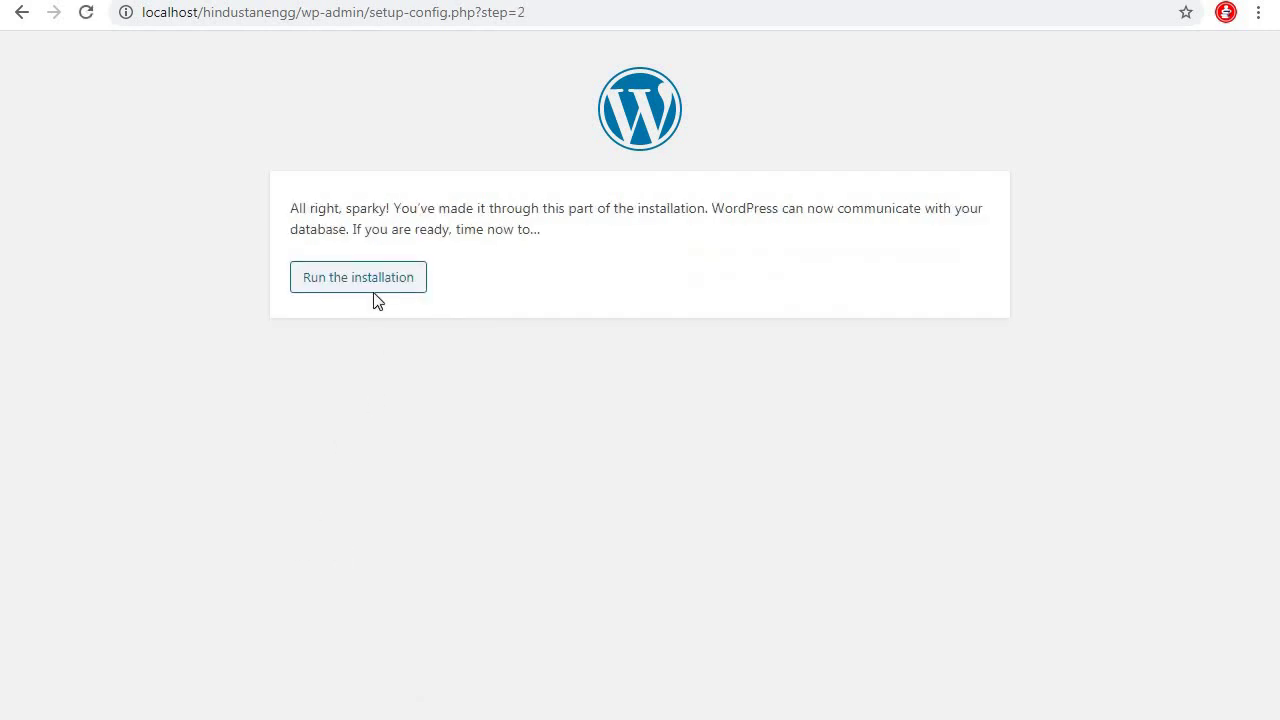
Run the installation with site title 'Hindustan Engineering', username admin and a replacement password
{"action": "left_click", "coordinate": [374, 288]}
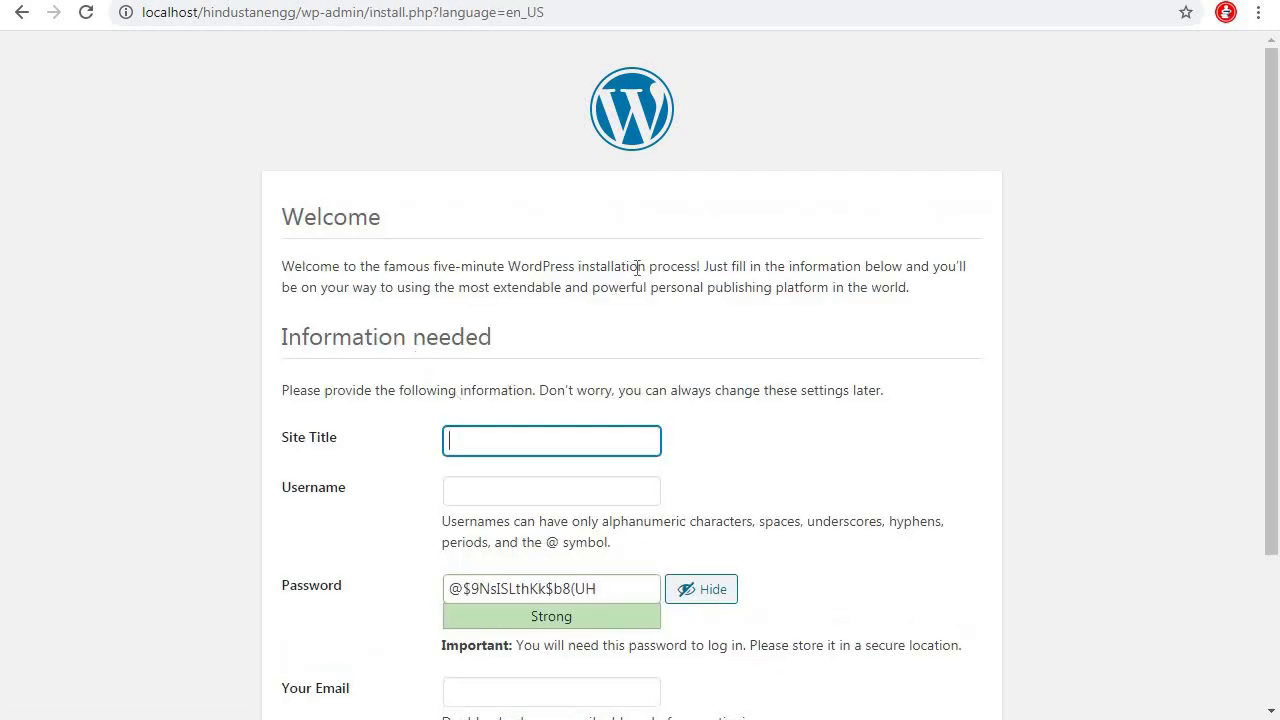
{"action": "scroll", "coordinate": [637, 268], "scroll_direction": "down", "scroll_amount": 1}
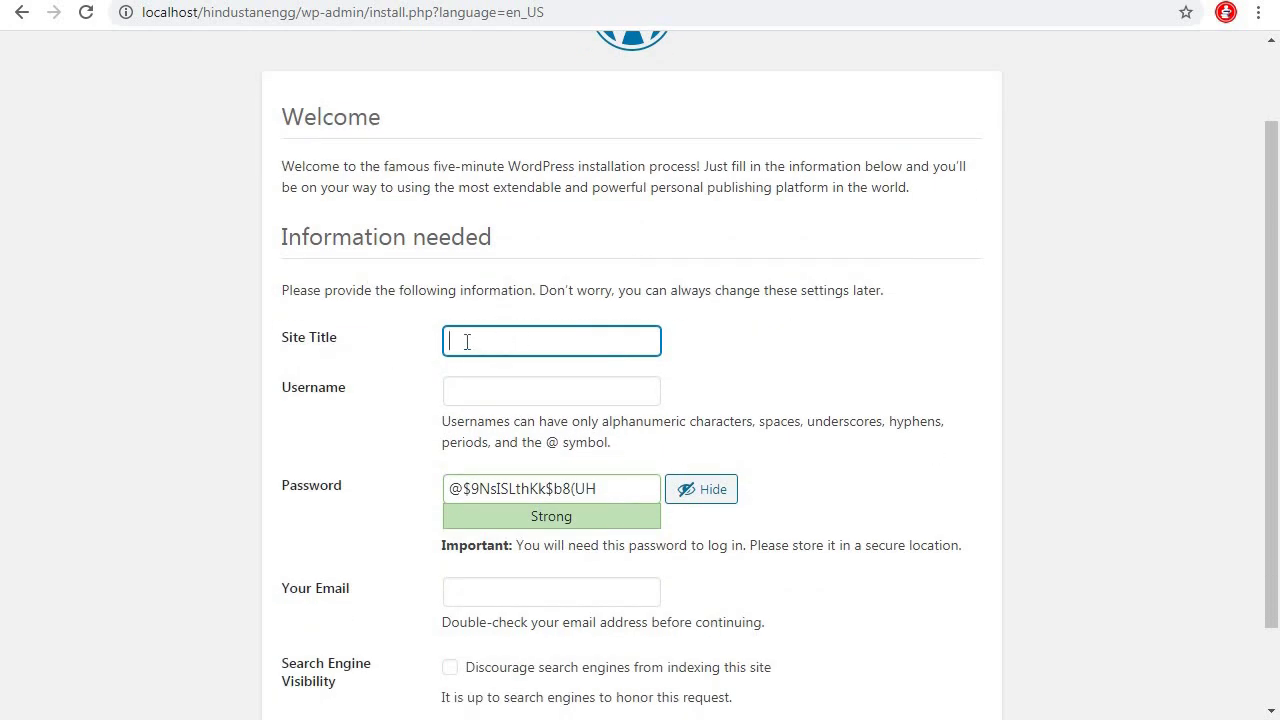
{"action": "type", "text": "Hindustan Engineering"}
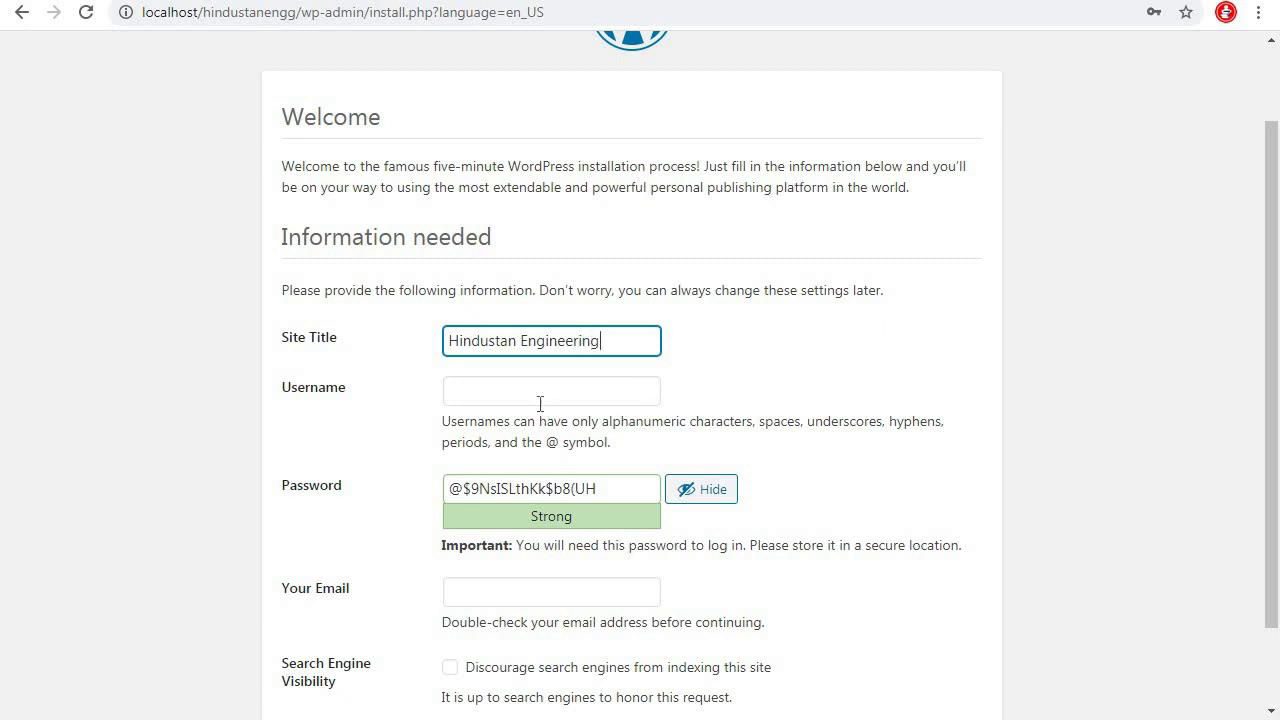
{"action": "left_click", "coordinate": [540, 400]}
{"action": "left_click", "coordinate": [485, 442]}
{"action": "left_click", "coordinate": [608, 489]}
{"action": "key", "text": "ctrl+a"}
{"action": "type", "text": "admin"}
Confirm the weak password, fill in the admin e-mail address, and install WordPress
{"action": "scroll", "coordinate": [873, 450], "scroll_direction": "down", "scroll_amount": 1}
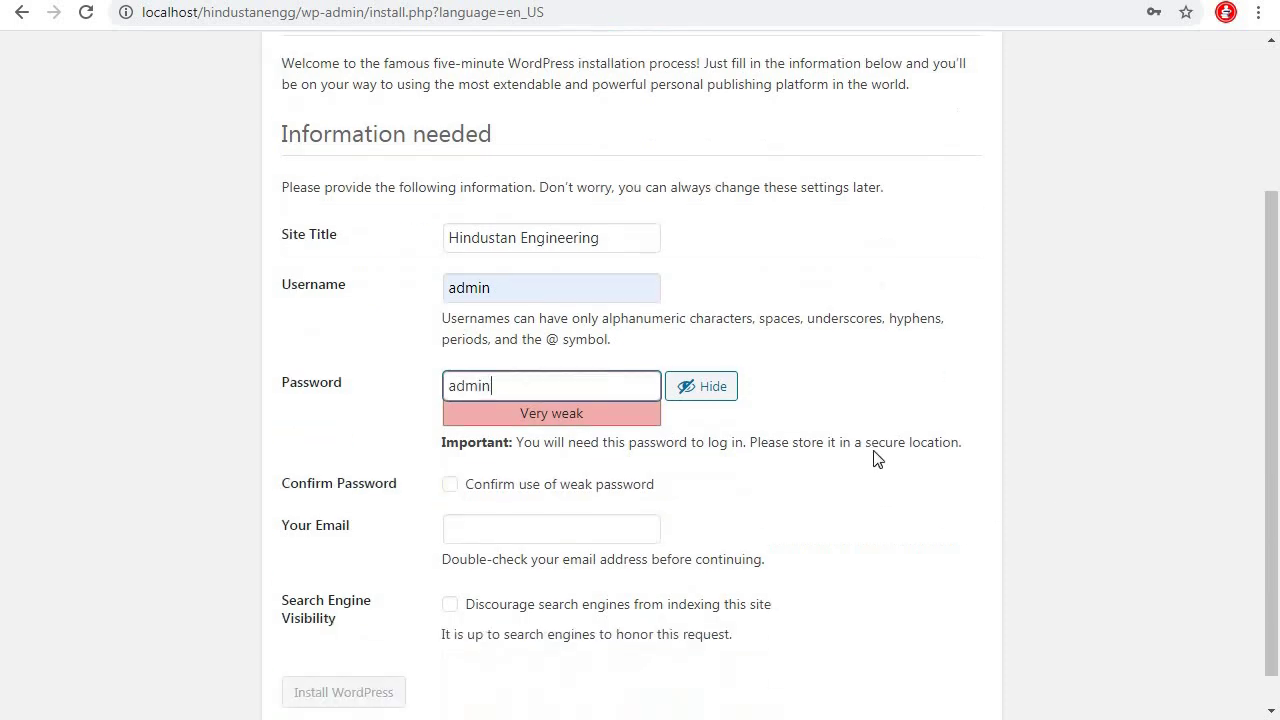
{"action": "scroll", "coordinate": [873, 458], "scroll_direction": "down", "scroll_amount": 1}
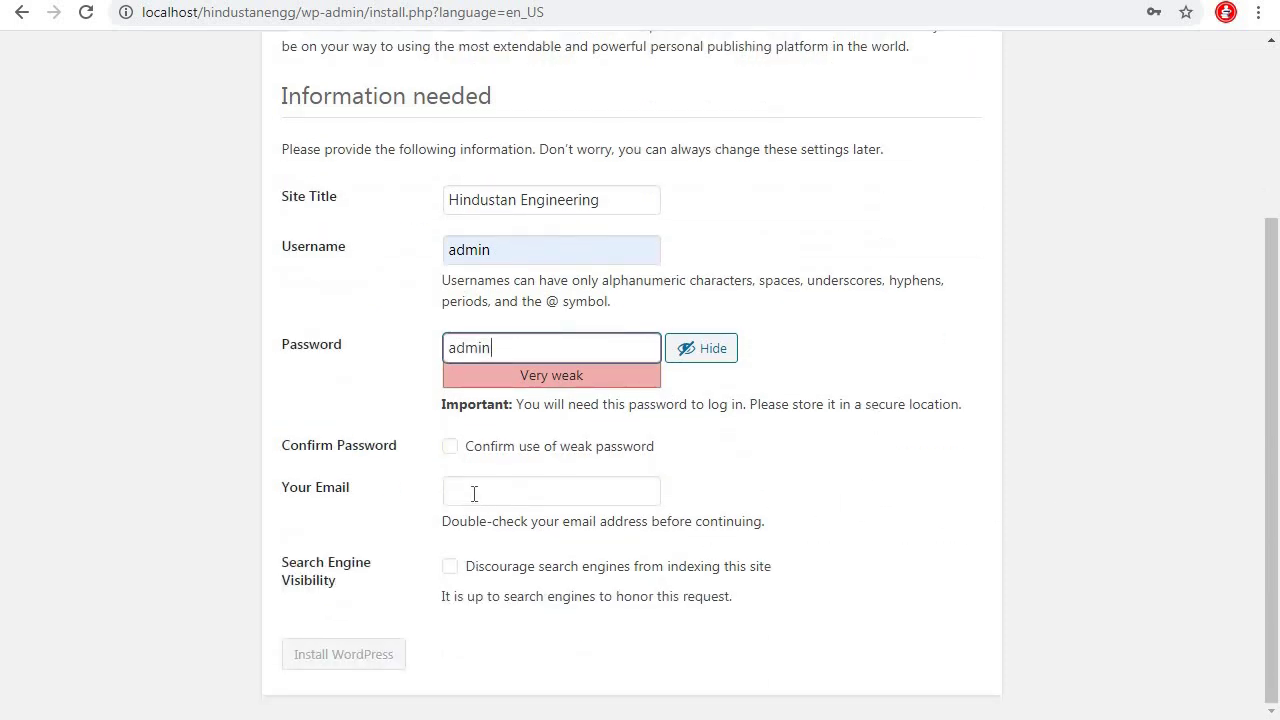
{"action": "left_click", "coordinate": [450, 447]}
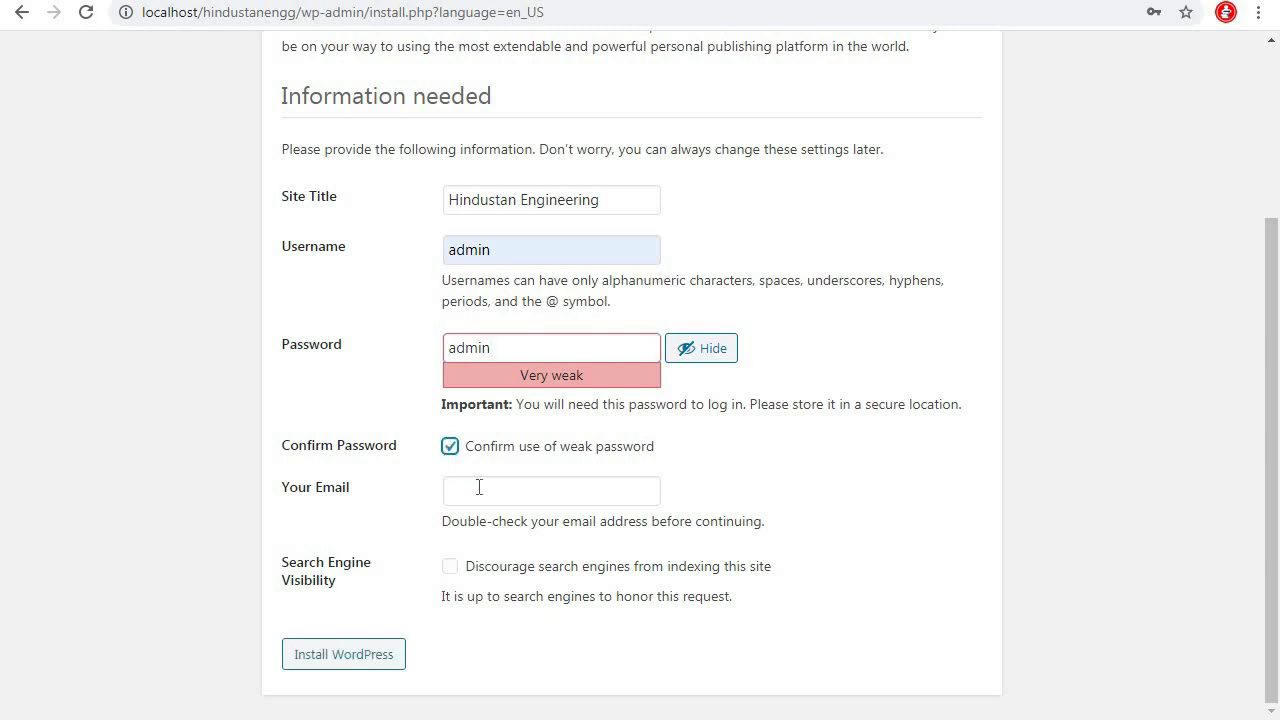
{"action": "left_click", "coordinate": [479, 487]}
{"action": "type", "text": "san"}
{"action": "key", "text": "Down"}
{"action": "key", "text": "Return"}
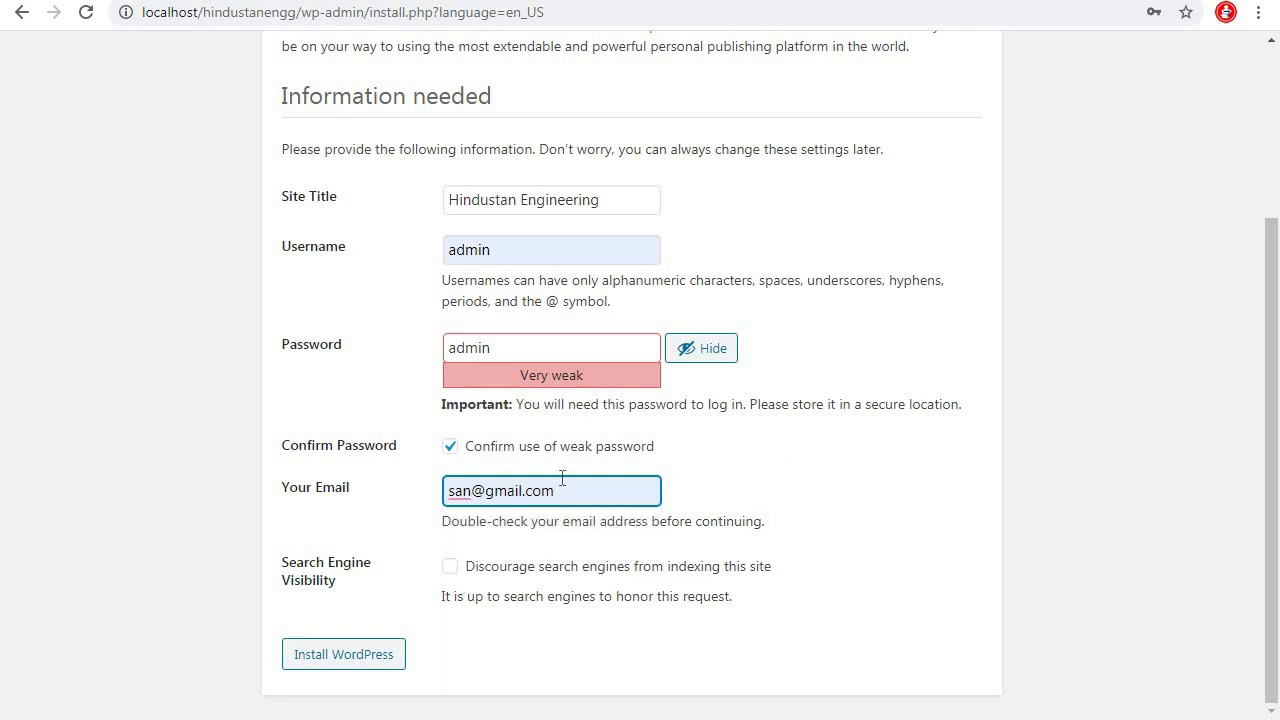
{"action": "left_click", "coordinate": [355, 667]}
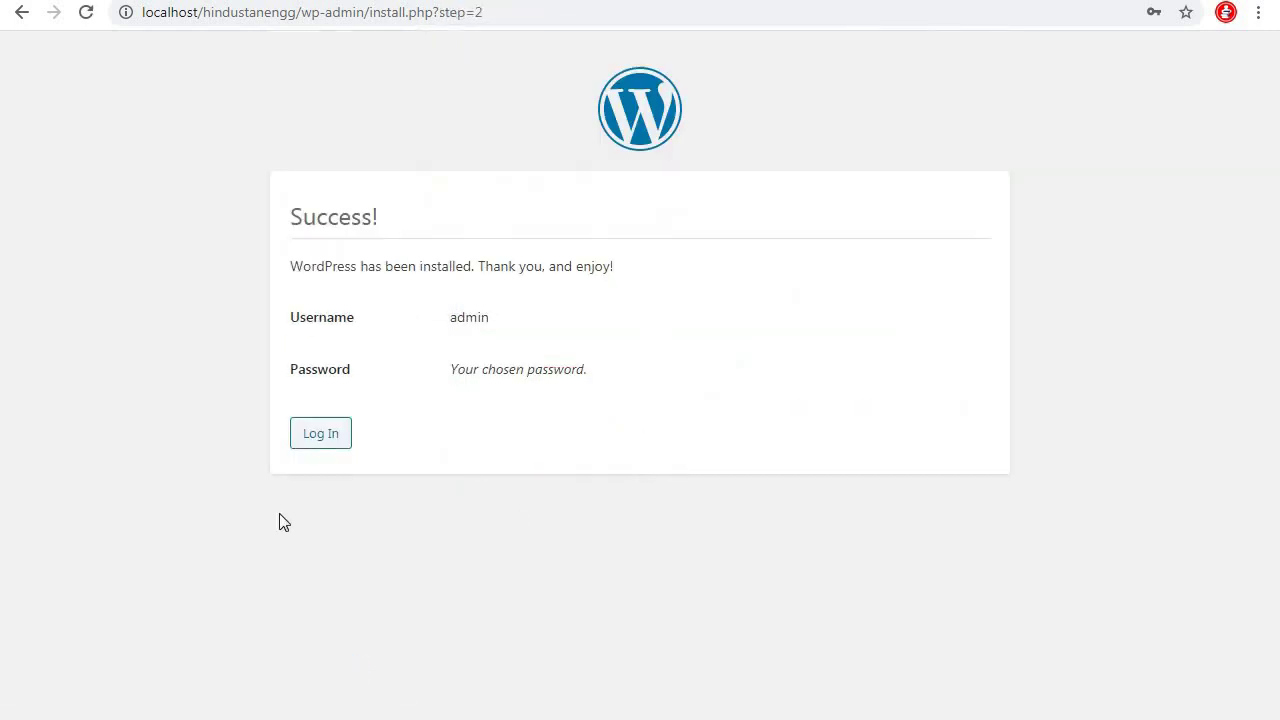
Log in as admin with the account password and dismiss Chrome's password warning
{"action": "left_click", "coordinate": [322, 434]}
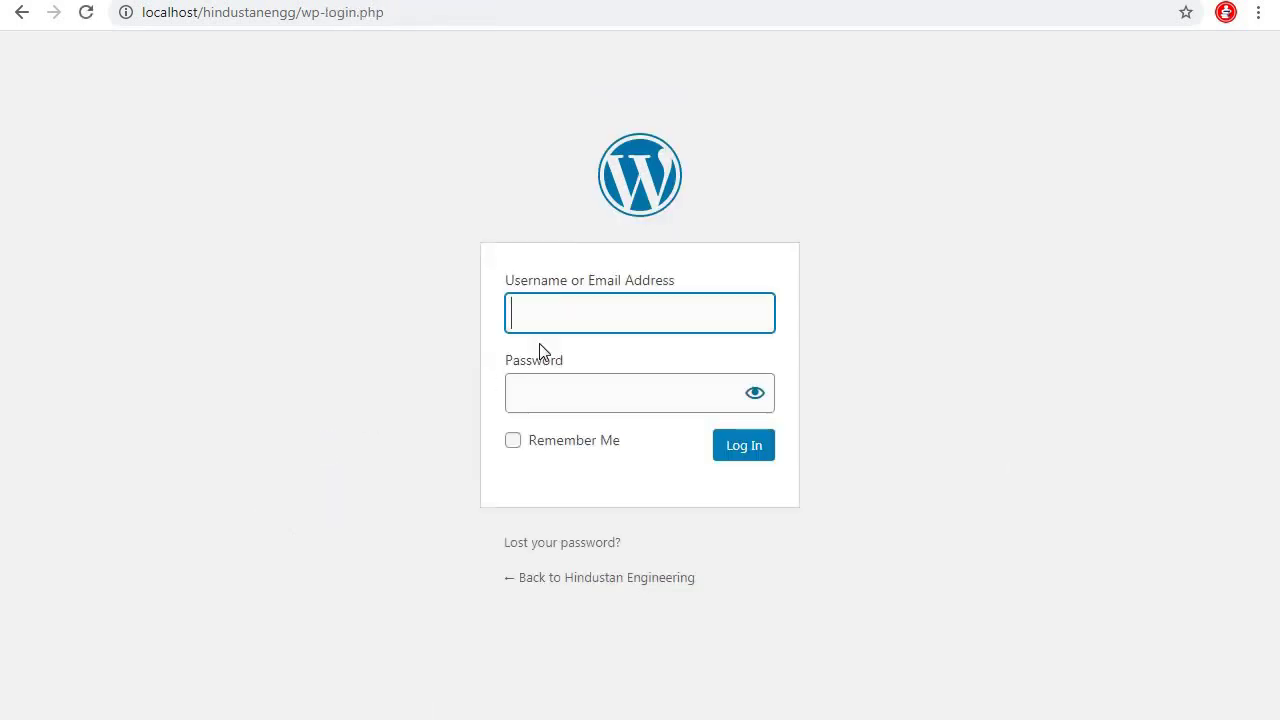
{"action": "type", "text": "admin"}
{"action": "key", "text": "Tab"}
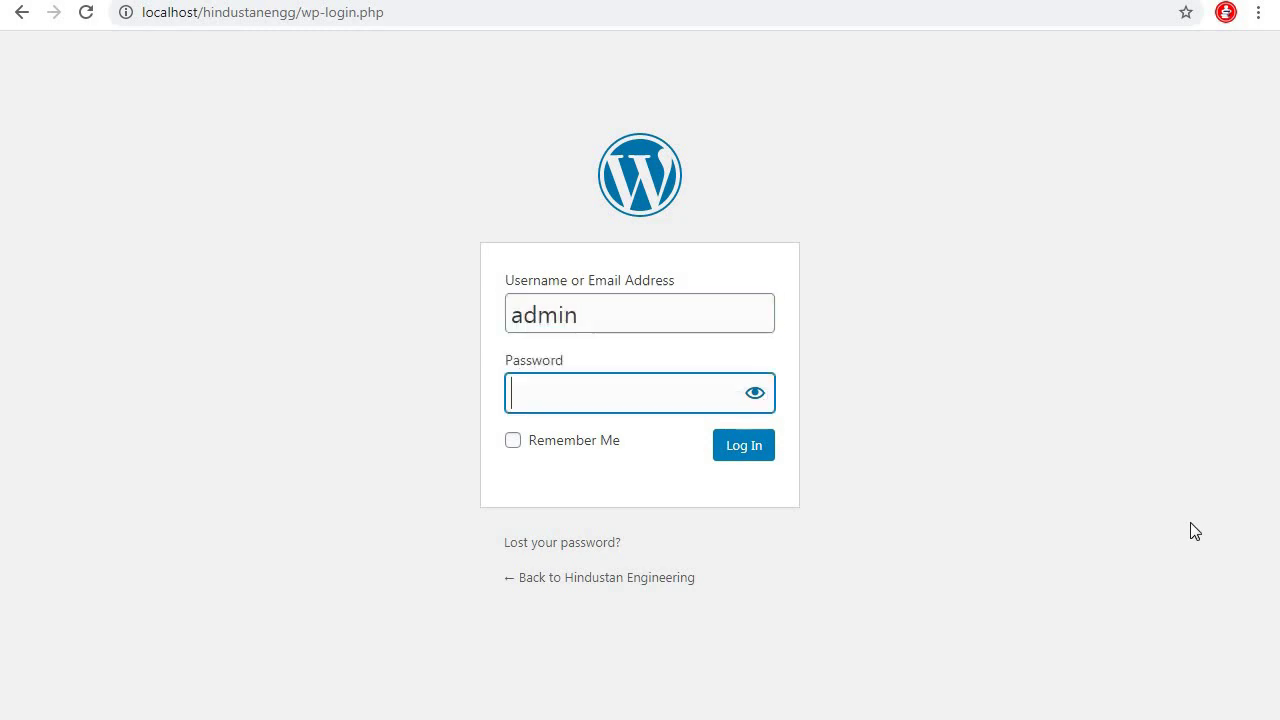
{"action": "type", "text": "12345"}
{"action": "left_click", "coordinate": [751, 446]}
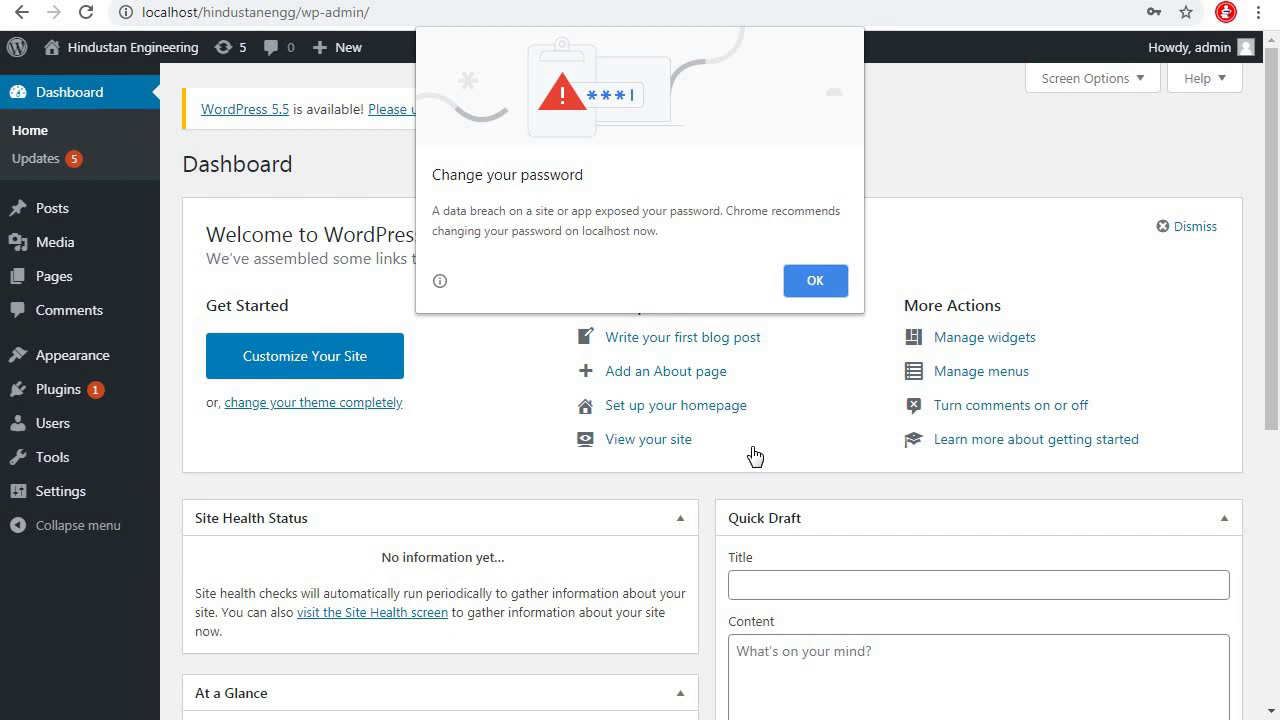
{"action": "left_click", "coordinate": [822, 280]}
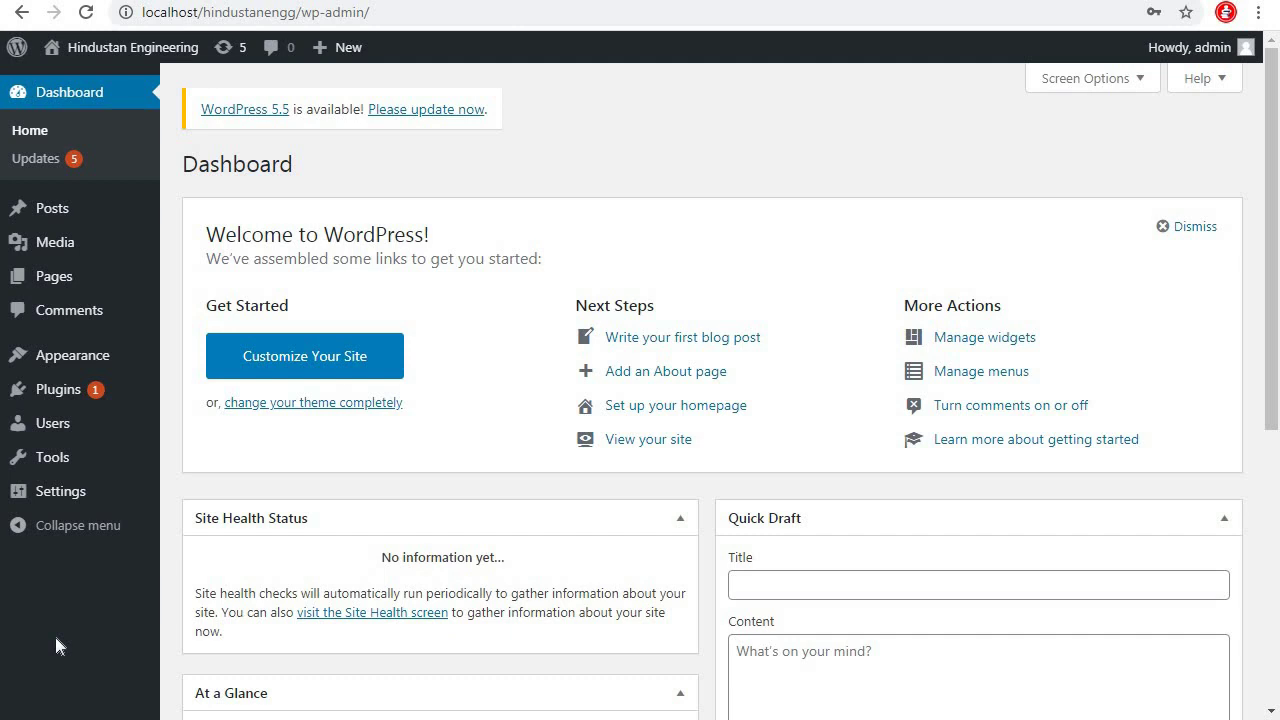
Open the site's Visit Site link in a new tab and switch to it
{"action": "mouse_move", "coordinate": [55, 252]}
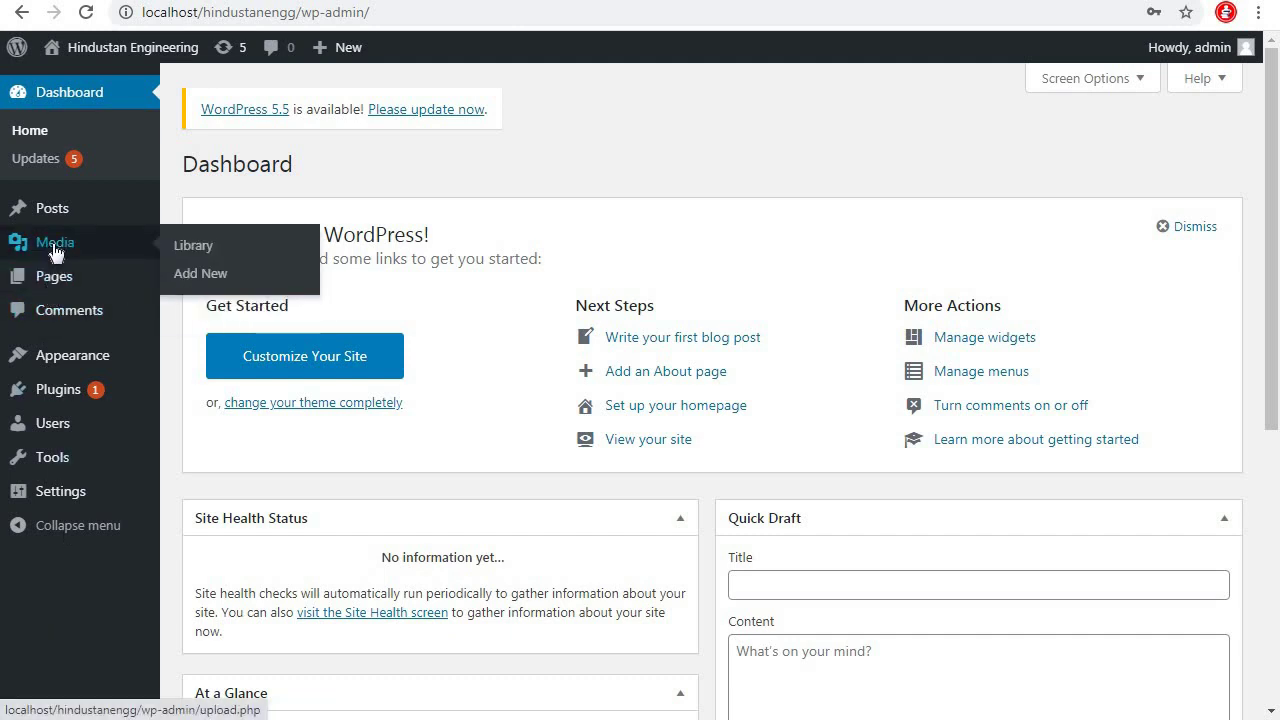
{"action": "mouse_move", "coordinate": [94, 366]}
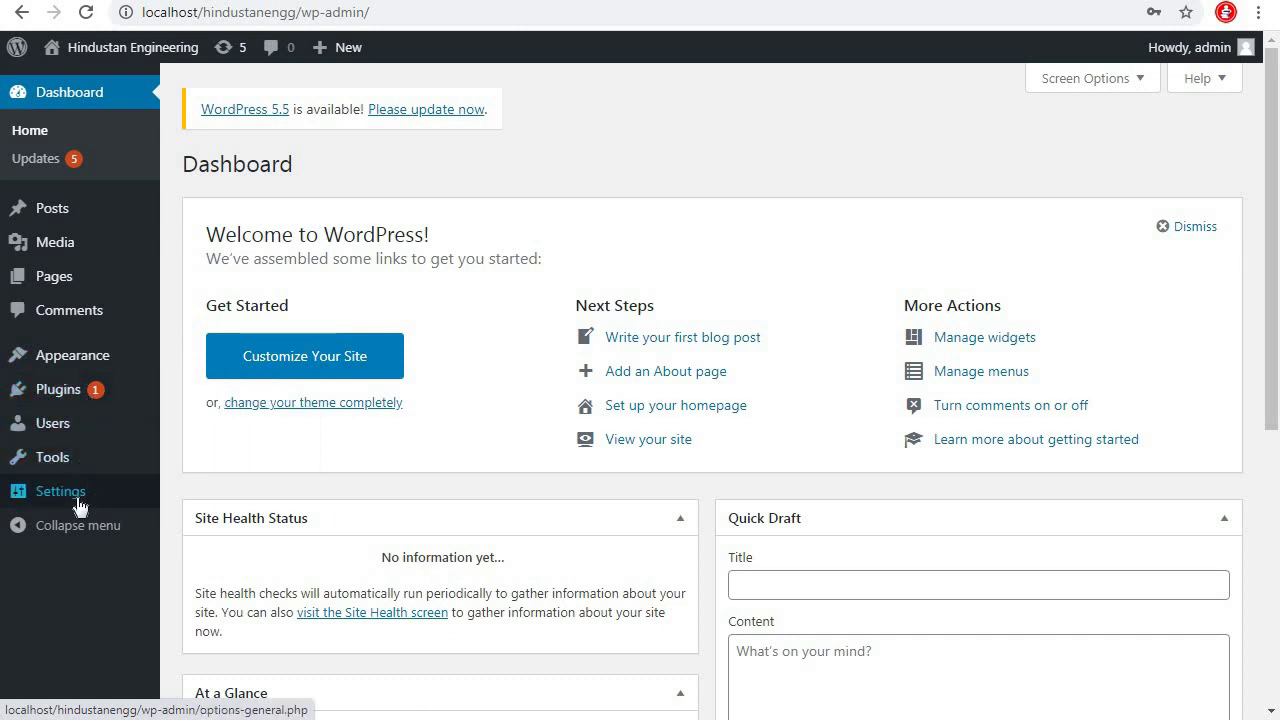
{"action": "mouse_move", "coordinate": [72, 505]}
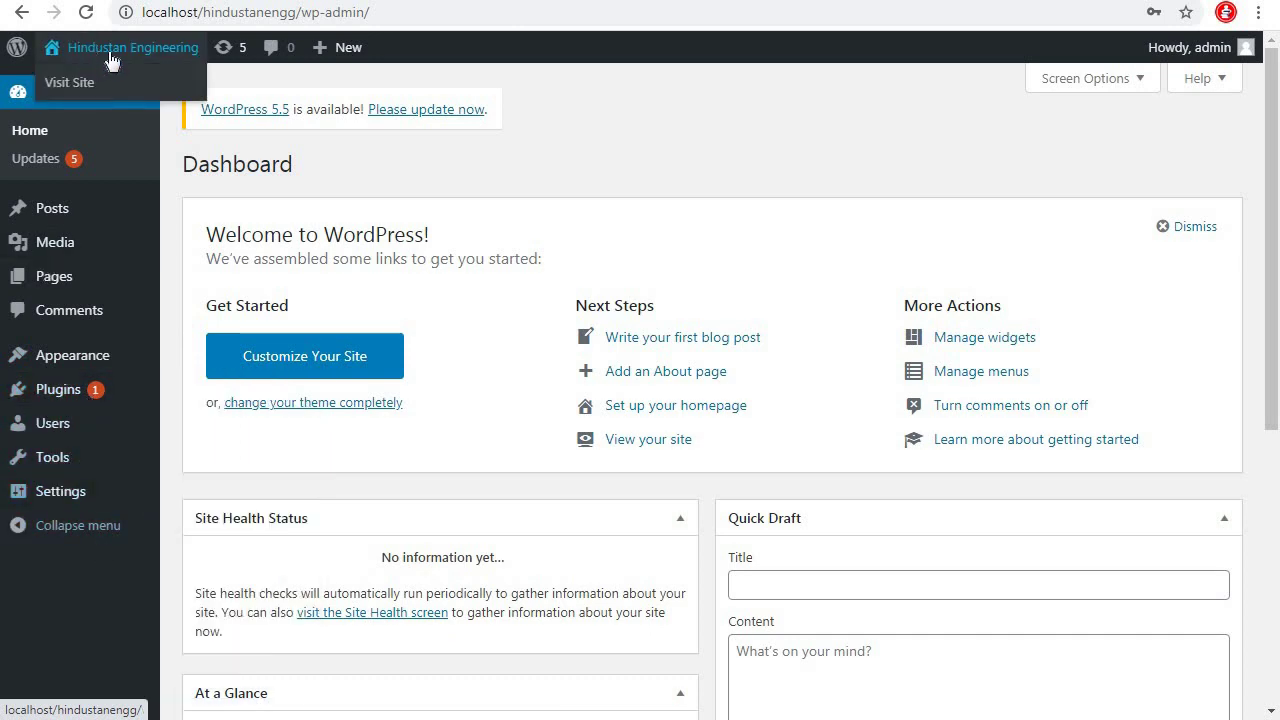
{"action": "mouse_move", "coordinate": [50, 55]}
{"action": "right_click", "coordinate": [85, 81]}
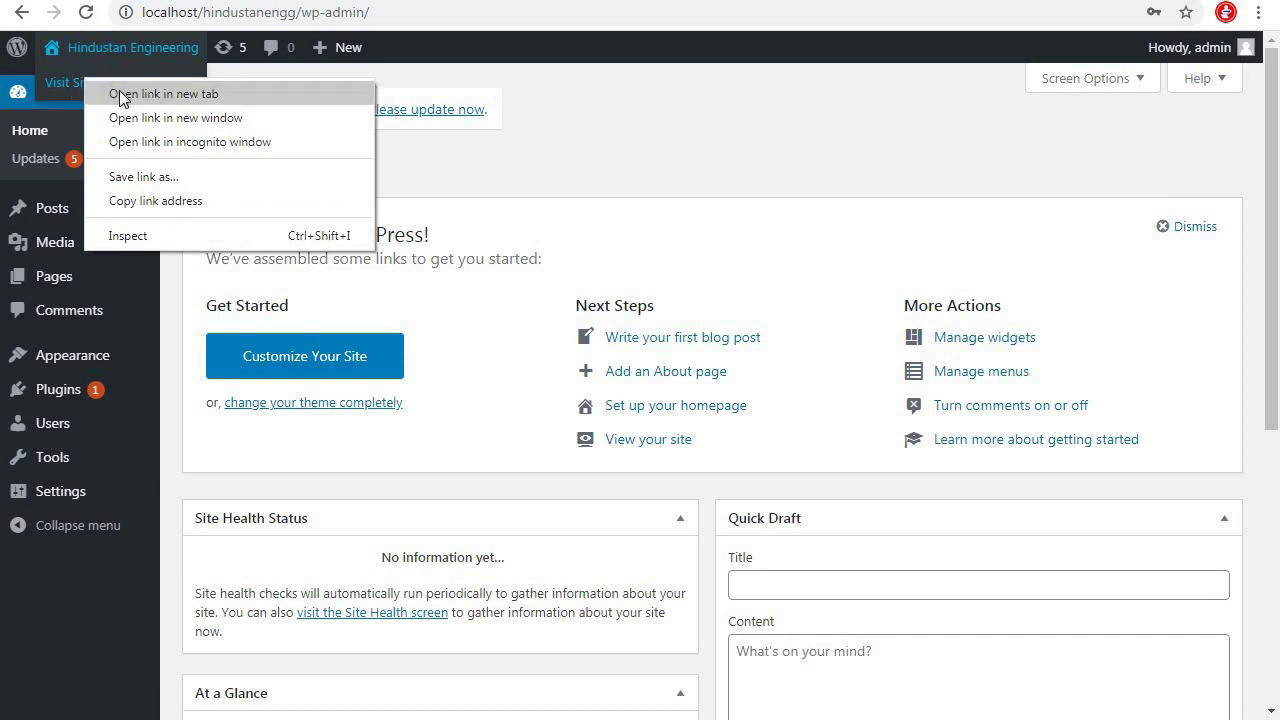
{"action": "left_click", "coordinate": [126, 94]}
{"action": "key", "text": "ctrl+Tab"}
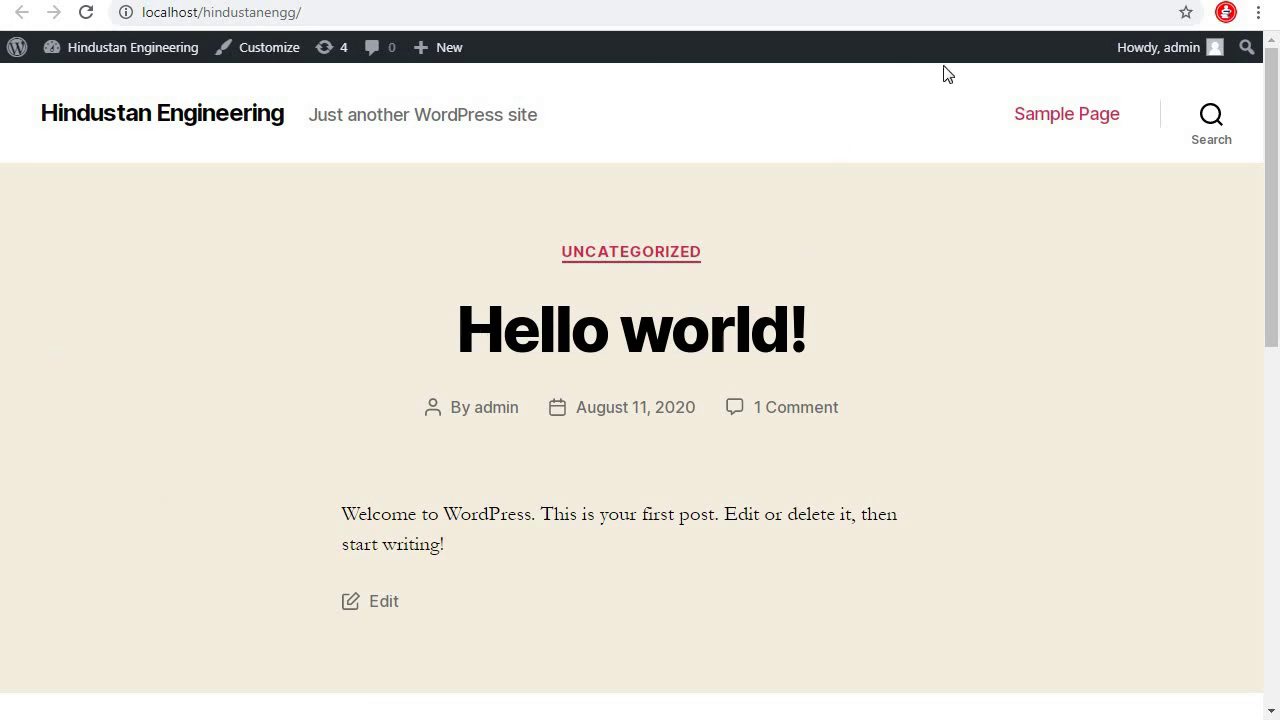
Return to the admin Dashboard tab and check the Downloads folder in Explorer
{"action": "left_click", "coordinate": [133, 47]}
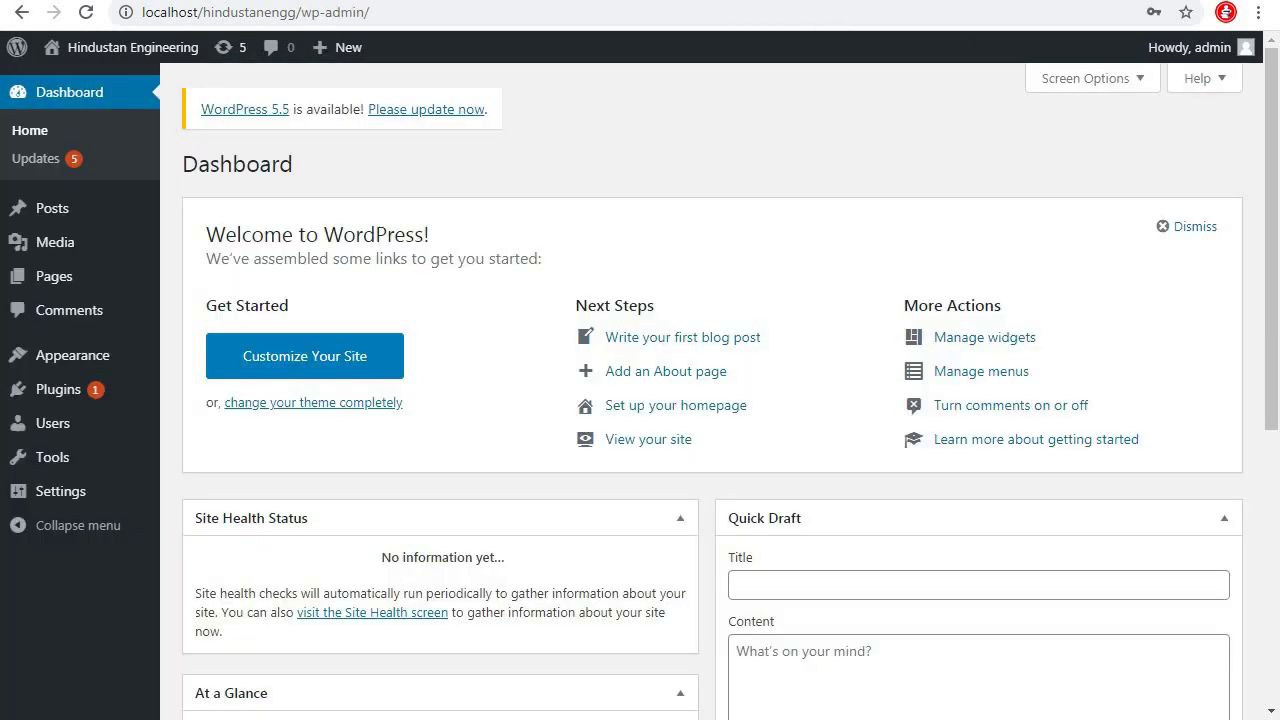
{"action": "mouse_move", "coordinate": [218, 413]}
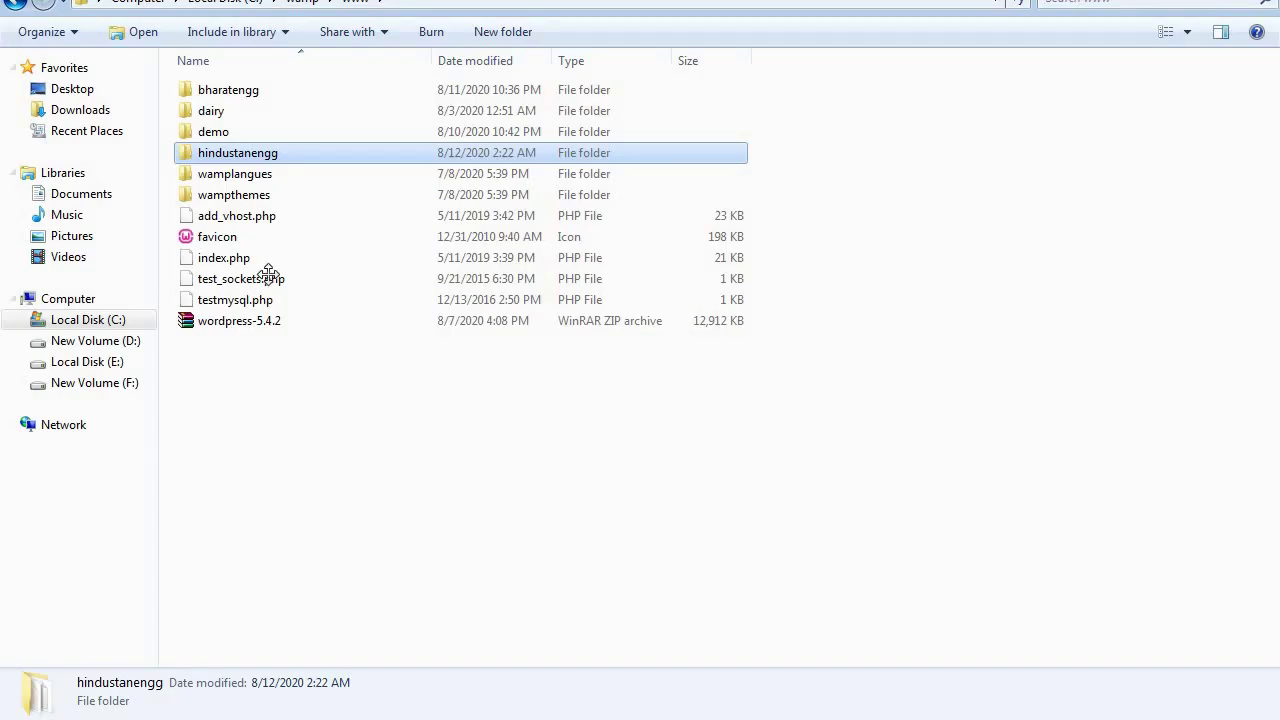
{"action": "left_click", "coordinate": [80, 110]}
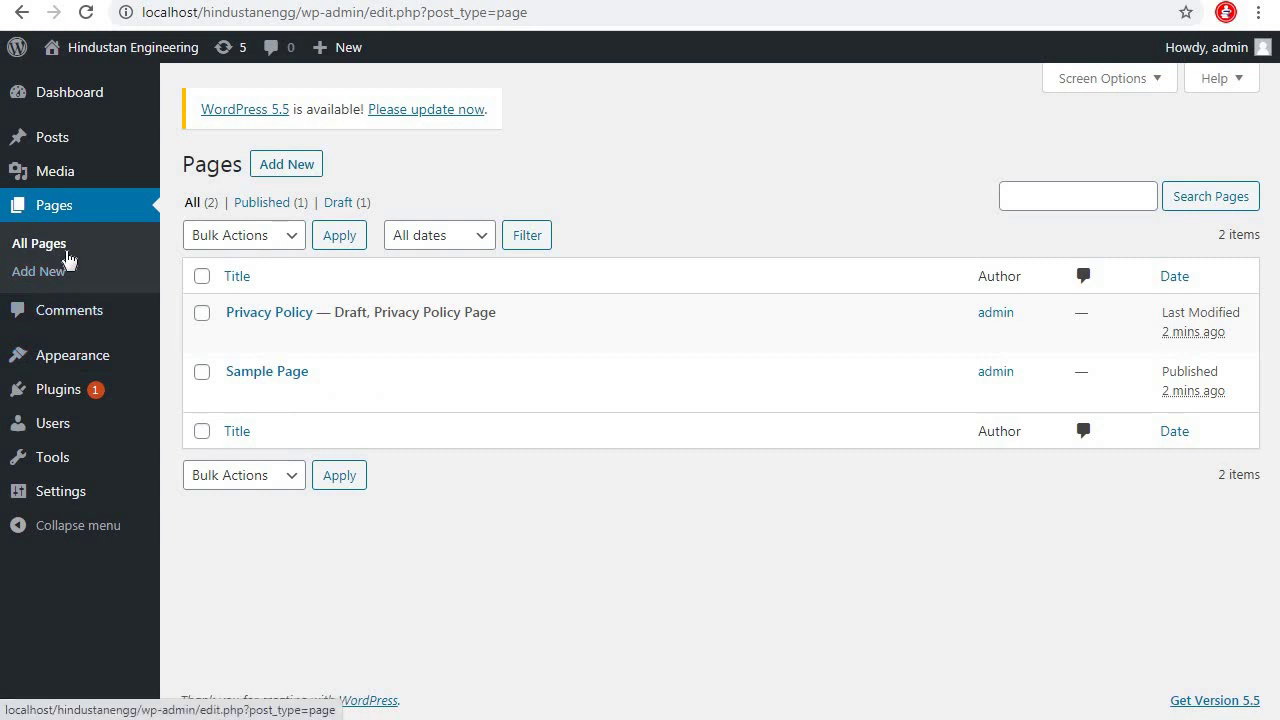
{"action": "mouse_move", "coordinate": [89, 362]}
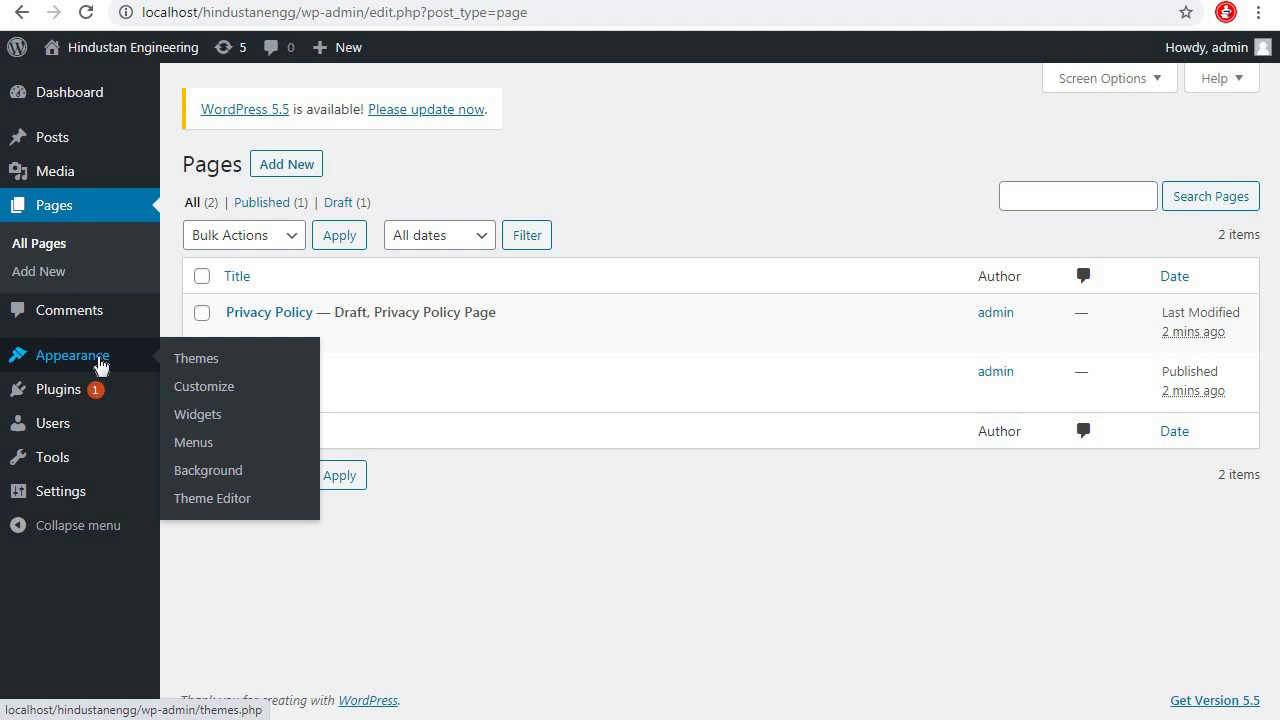
Upload the theme file mesmerize.1.6.94 from Downloads via Themes > Add New > Upload Theme
{"action": "left_click", "coordinate": [204, 366]}
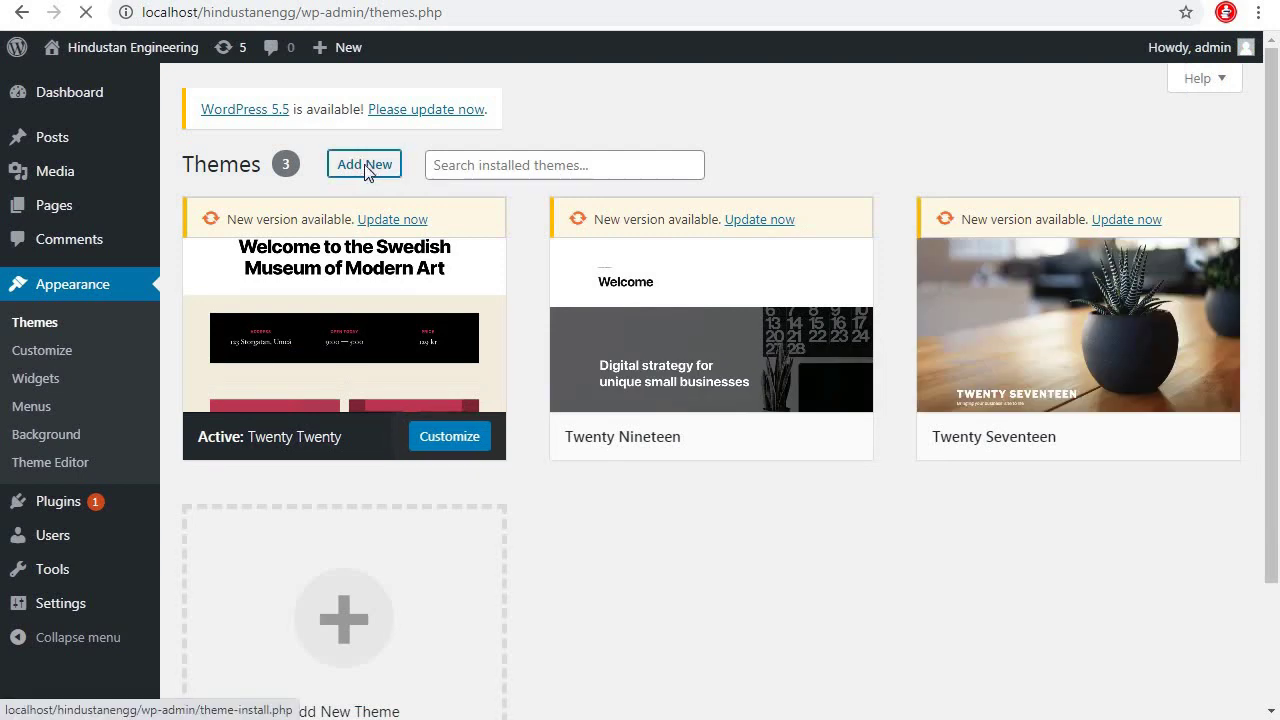
{"action": "left_click", "coordinate": [366, 170]}
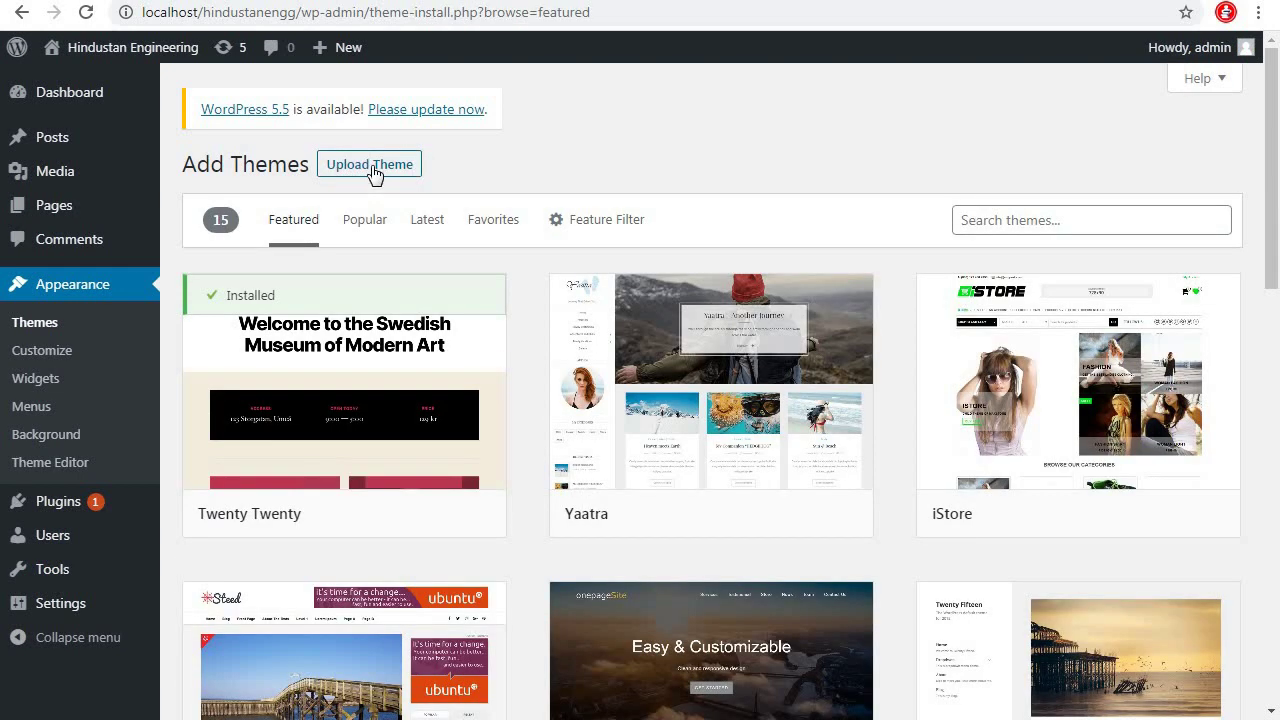
{"action": "left_click", "coordinate": [372, 168]}
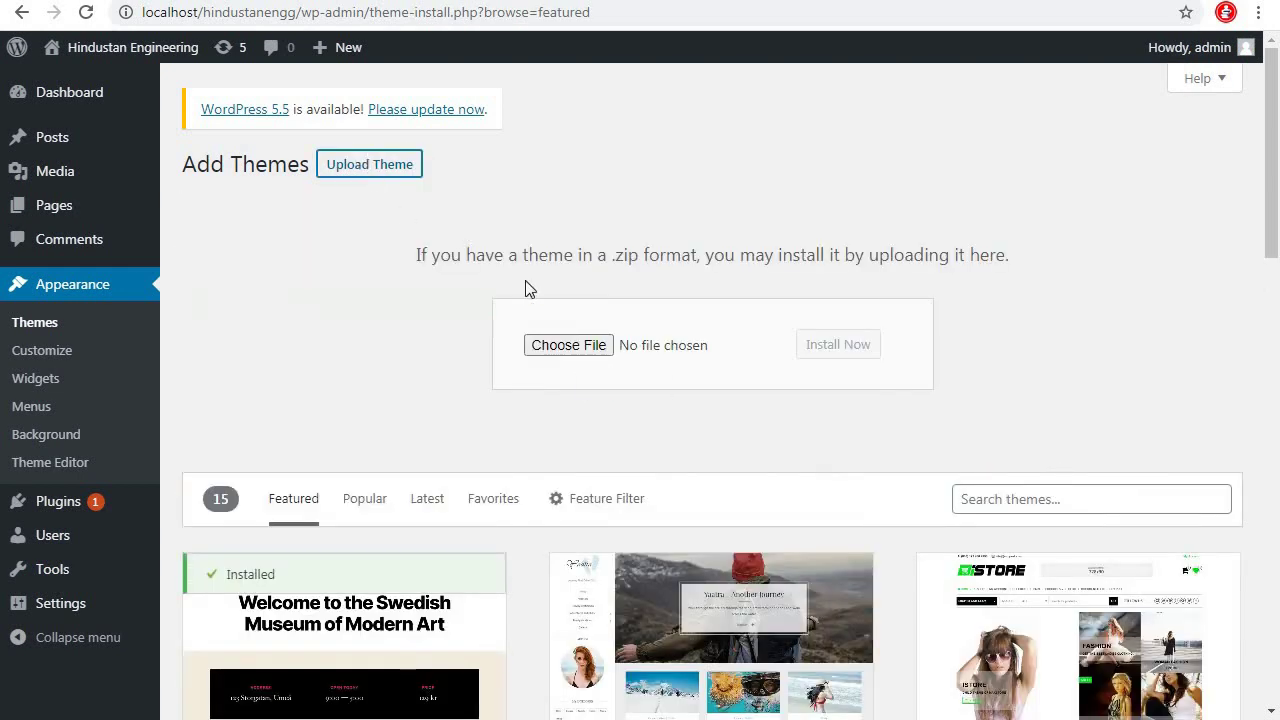
{"action": "left_click", "coordinate": [570, 345]}
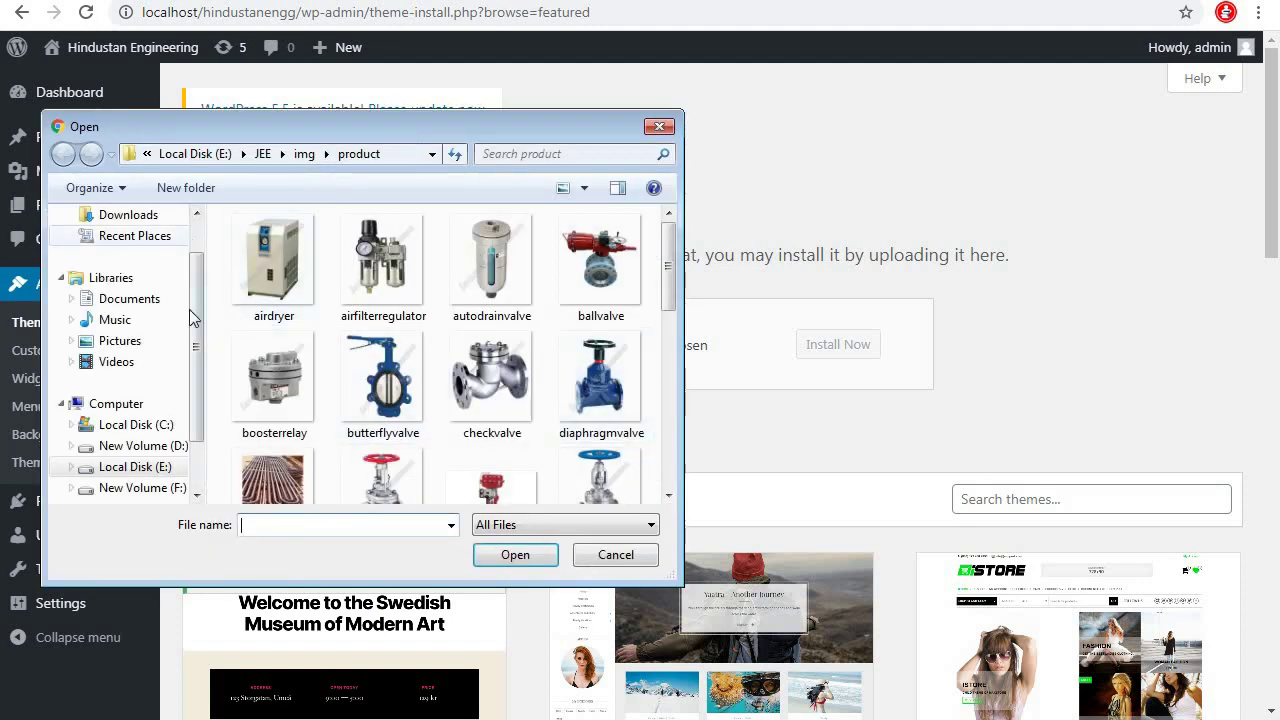
{"action": "left_click", "coordinate": [128, 215]}
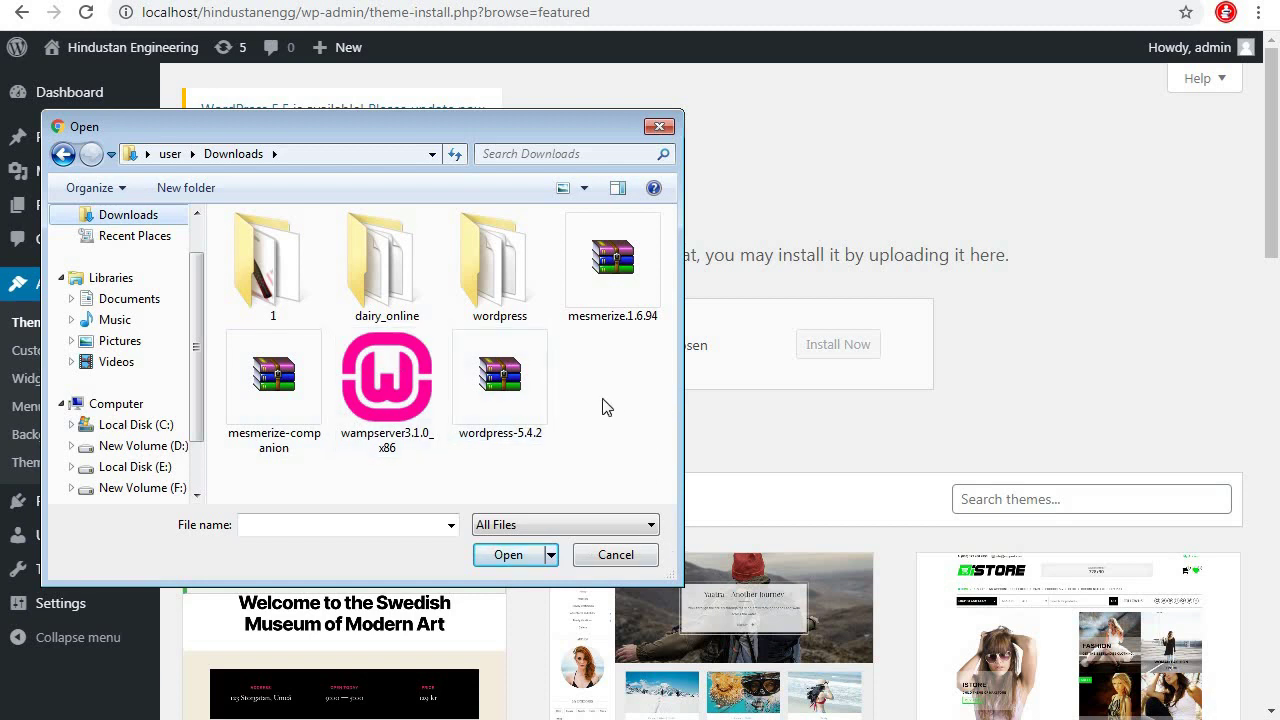
{"action": "left_click", "coordinate": [626, 296]}
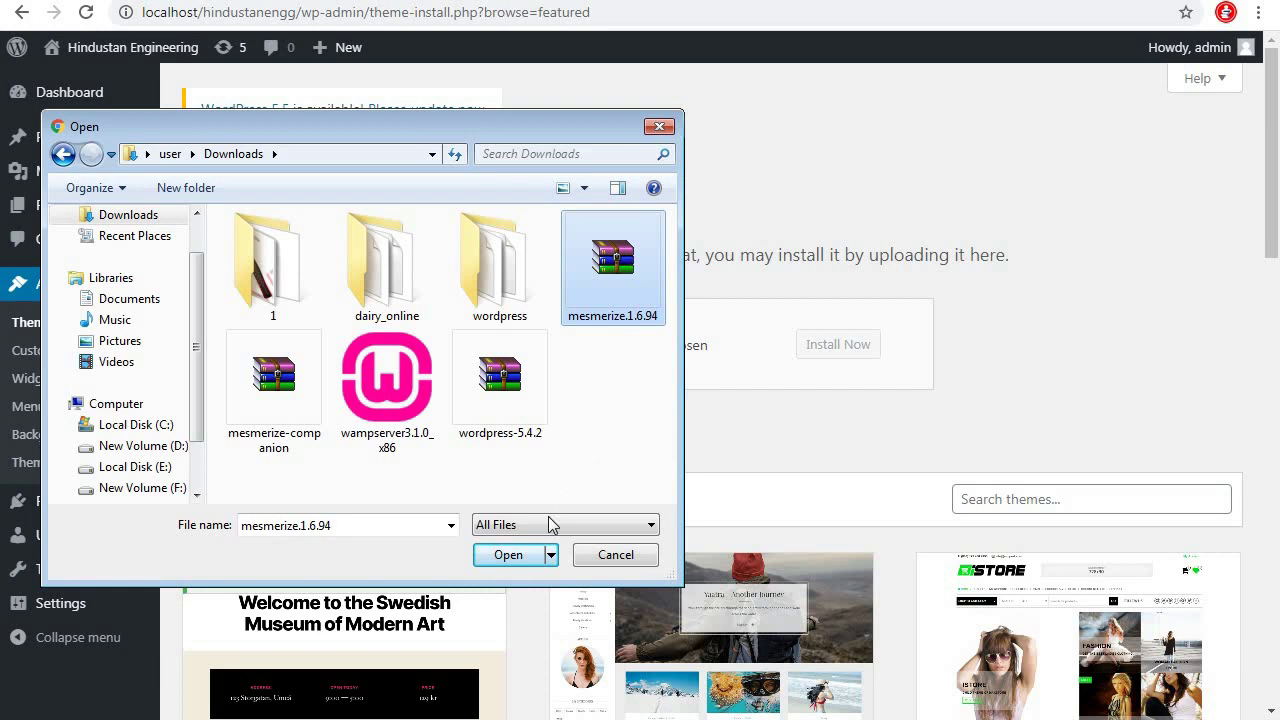
{"action": "left_click", "coordinate": [523, 555]}
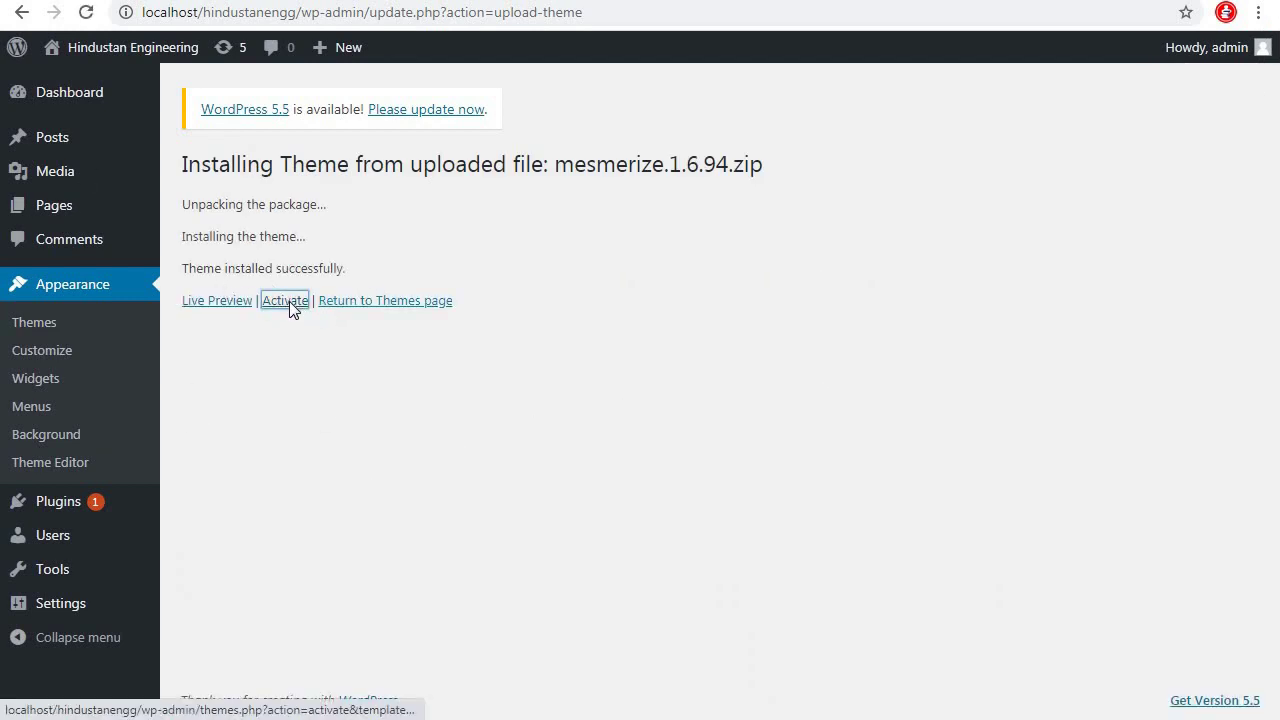
Activate the Mesmerize theme, then go to the admin Pages screen
{"action": "left_click", "coordinate": [289, 302]}
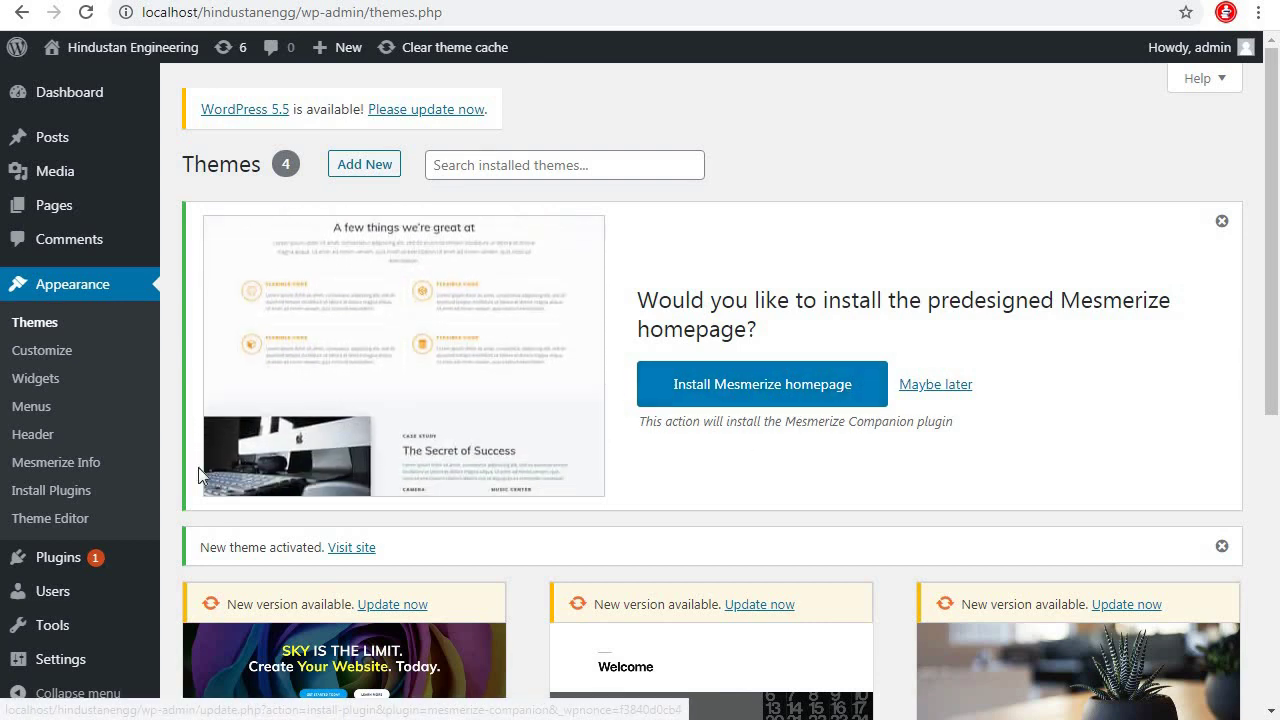
{"action": "mouse_move", "coordinate": [100, 558]}
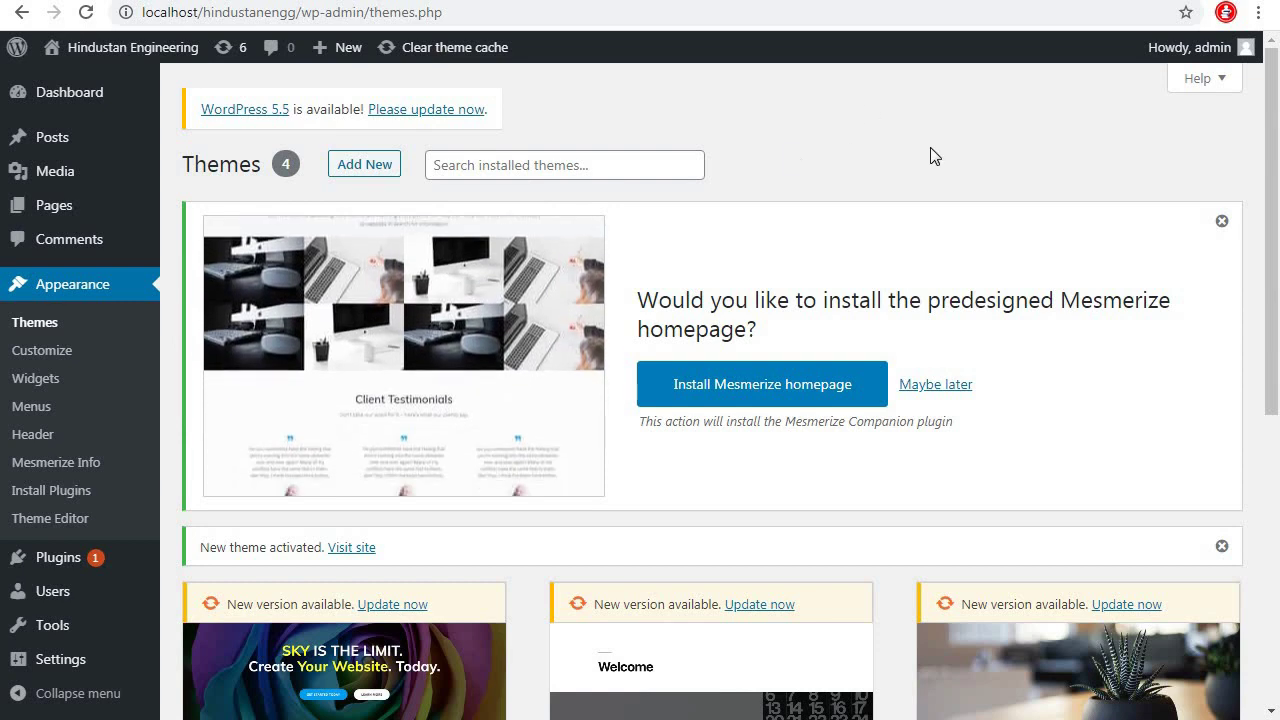
{"action": "left_click", "coordinate": [35, 208]}
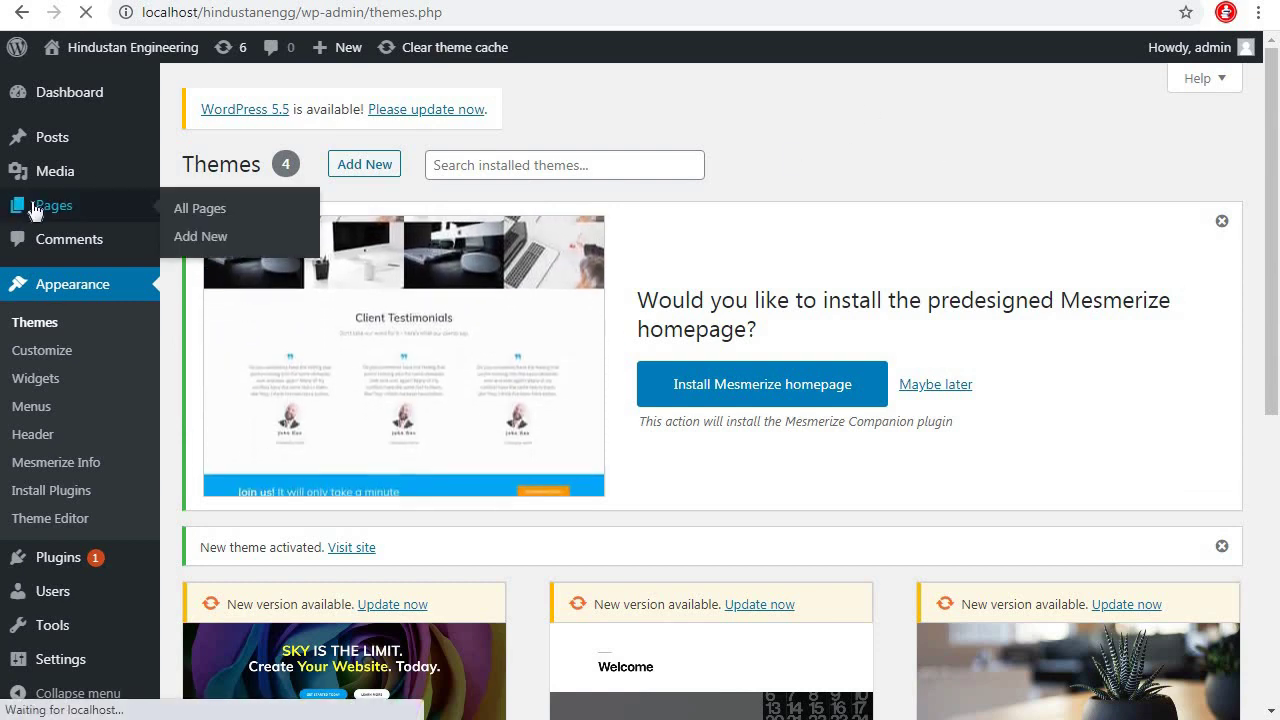
View the Sample Page from All Pages and scroll through its new Mesmerize styling
{"action": "left_click", "coordinate": [215, 209]}
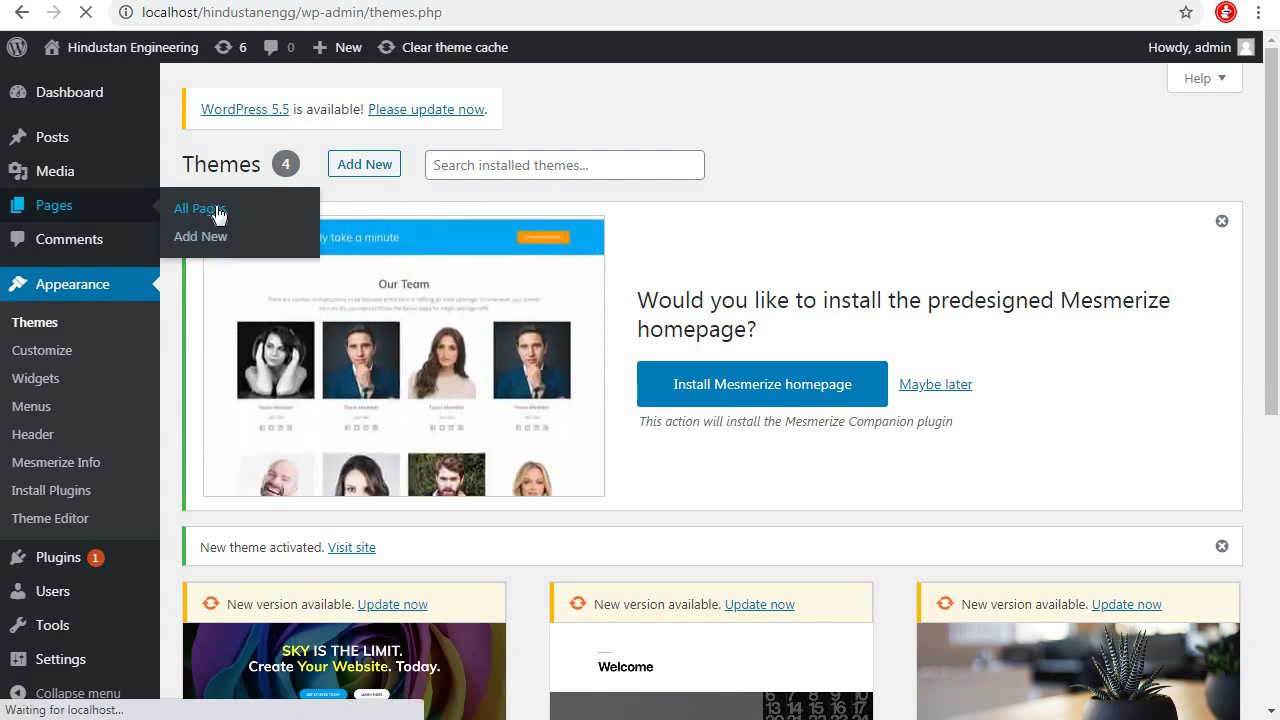
{"action": "scroll", "coordinate": [171, 551], "scroll_direction": "down", "scroll_amount": 3}
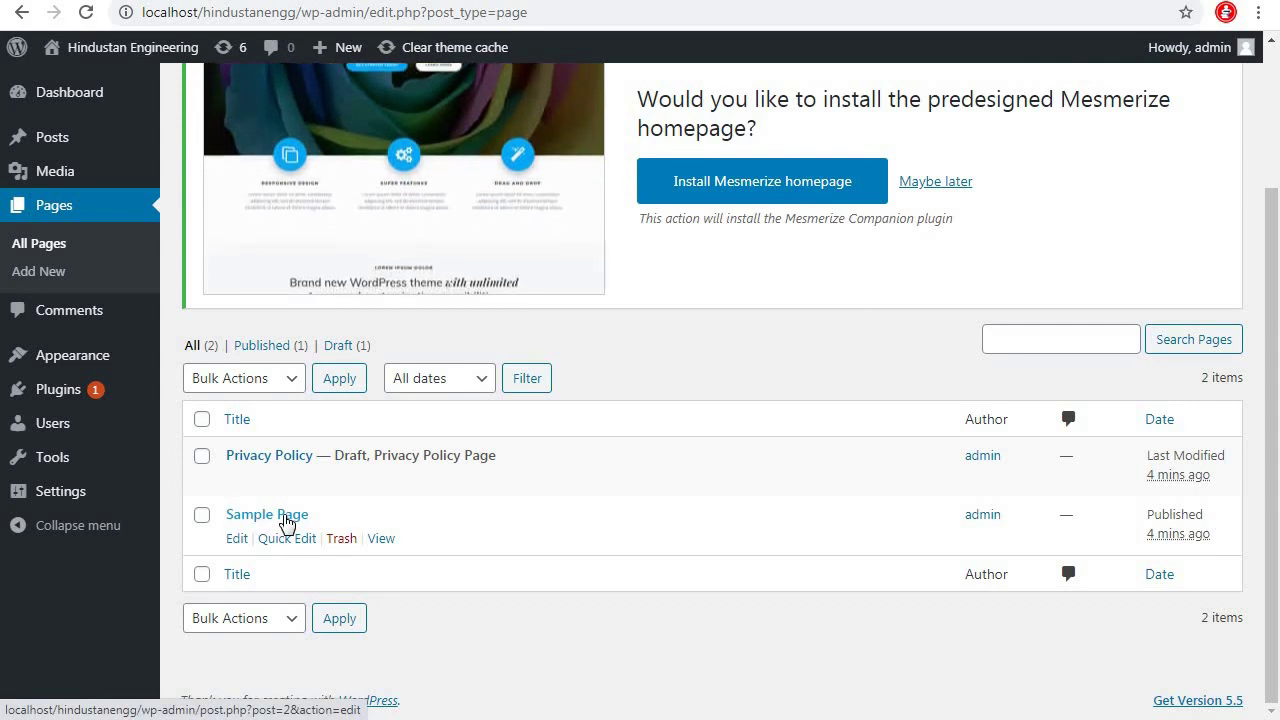
{"action": "right_click", "coordinate": [382, 542]}
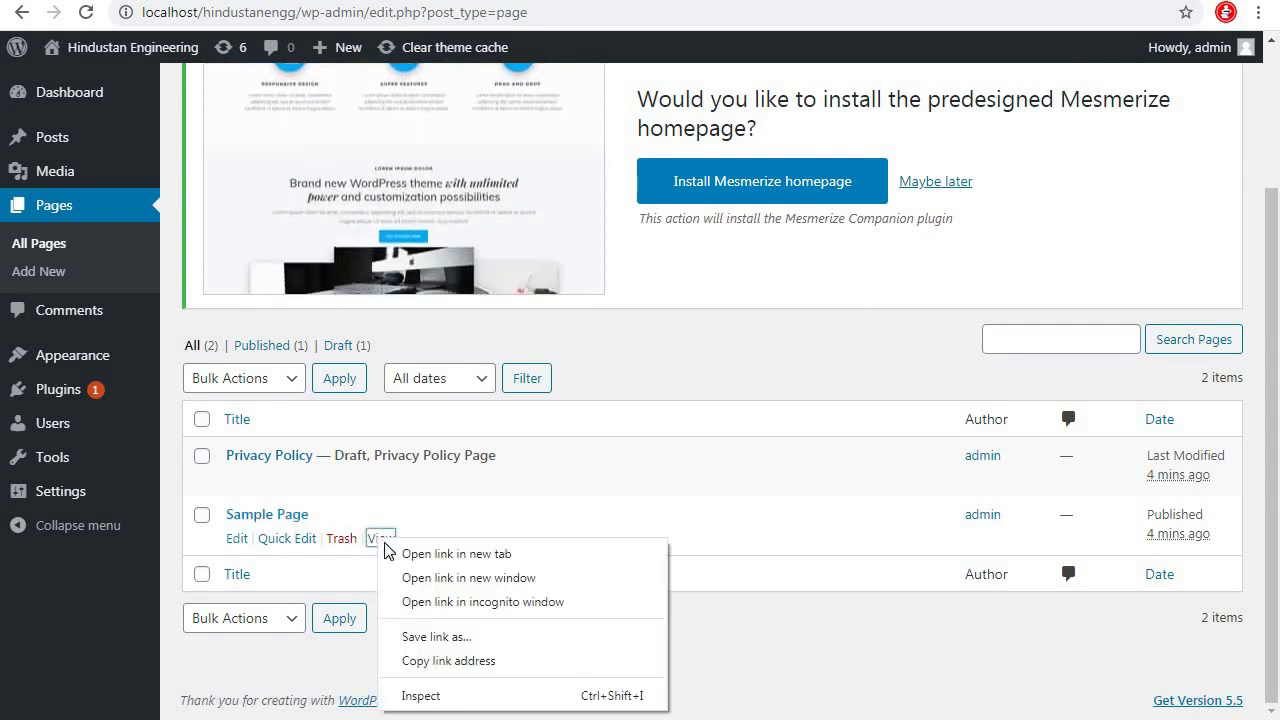
{"action": "key", "text": "Escape"}
{"action": "left_click", "coordinate": [381, 539]}
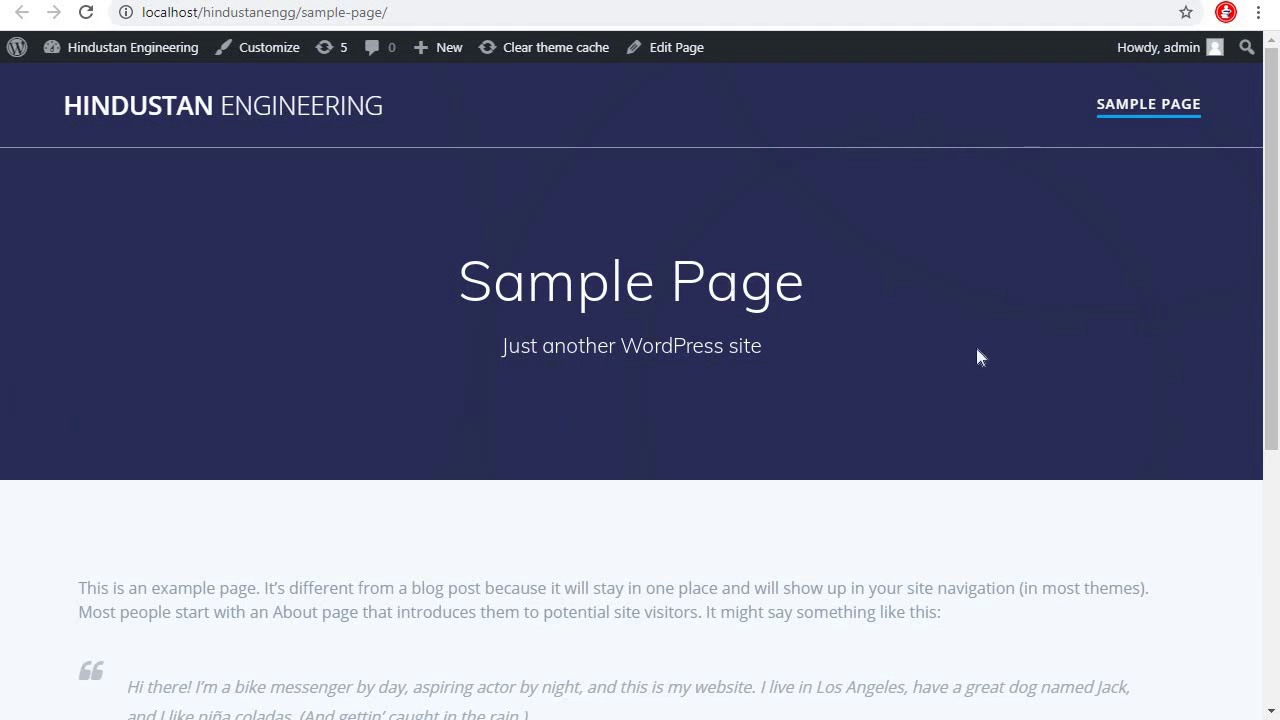
{"action": "scroll", "coordinate": [1240, 431], "scroll_direction": "down", "scroll_amount": 5}
{"action": "scroll", "coordinate": [1237, 437], "scroll_direction": "up", "scroll_amount": 5}
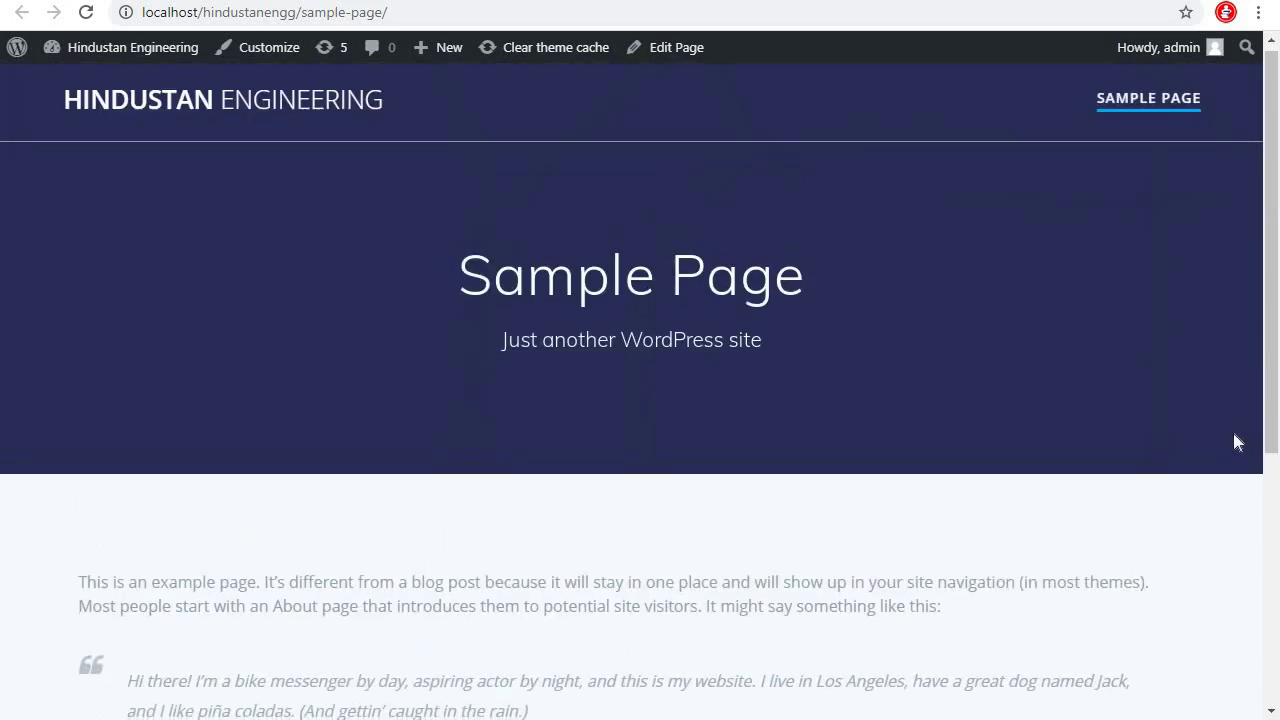
{"action": "scroll", "coordinate": [1237, 442], "scroll_direction": "down", "scroll_amount": 5}
{"action": "scroll", "coordinate": [1237, 440], "scroll_direction": "up", "scroll_amount": 5}
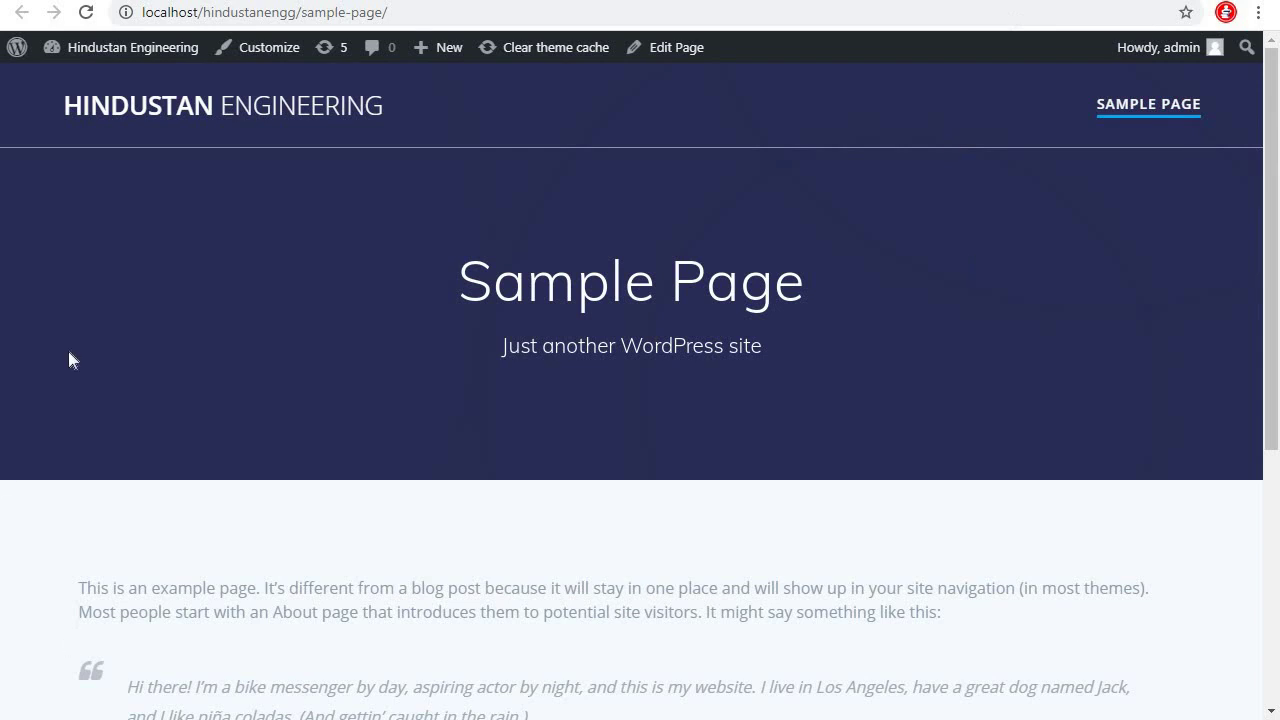
Launch the Customizer and open the Hero section, which prompts for Mesmerize Companion
{"action": "left_click", "coordinate": [280, 52]}
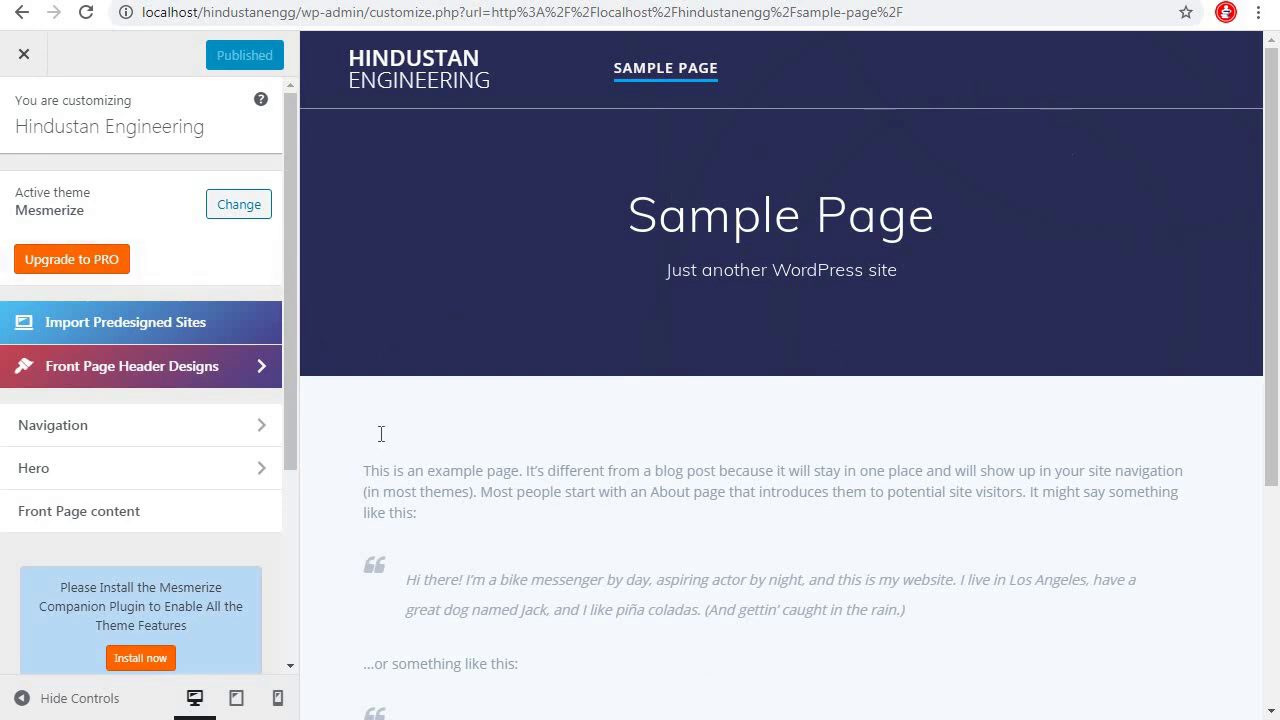
{"action": "left_click", "coordinate": [227, 470]}
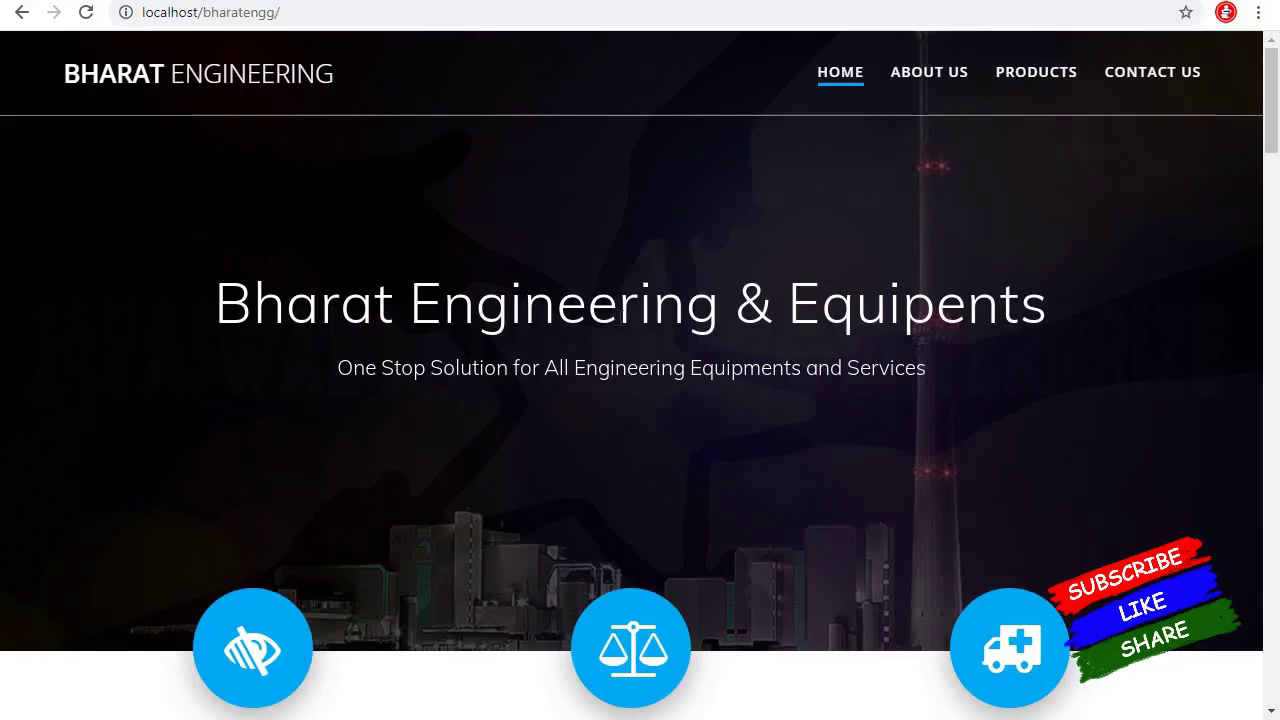
{"action": "scroll", "coordinate": [652, 295], "scroll_direction": "down", "scroll_amount": 5}
{"action": "scroll", "coordinate": [733, 461], "scroll_direction": "down", "scroll_amount": 10}
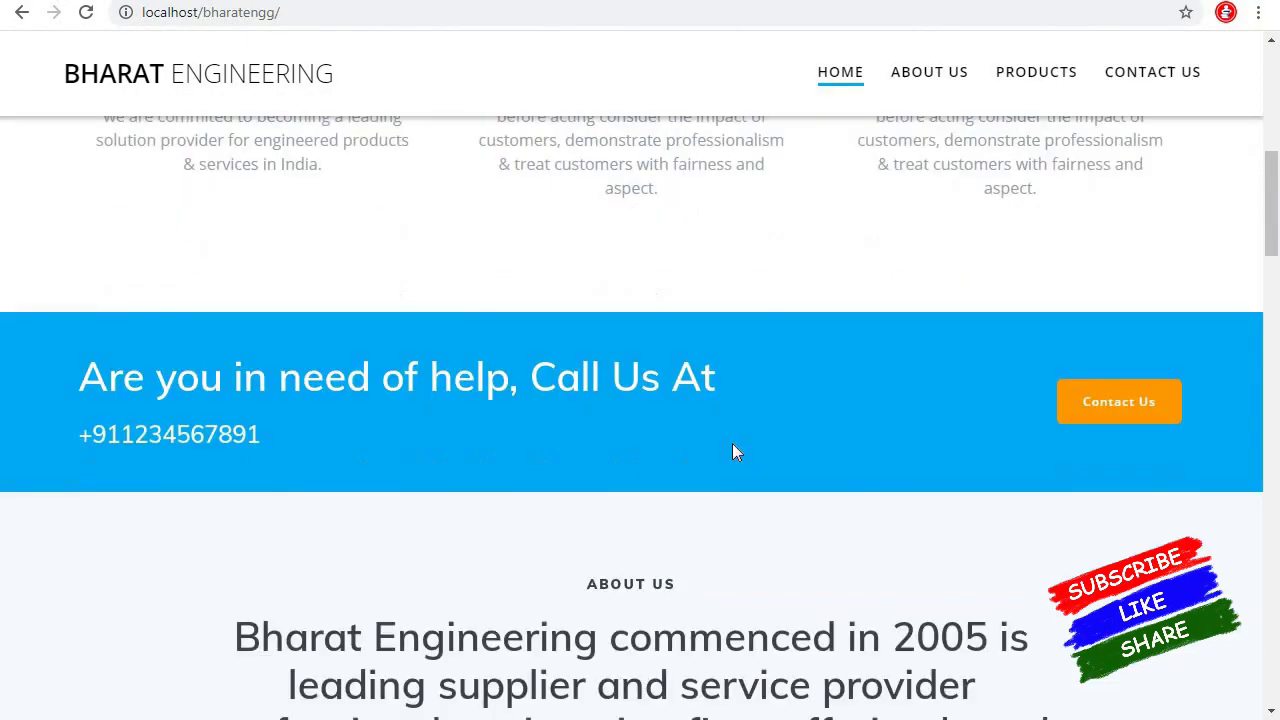
{"action": "scroll", "coordinate": [896, 547], "scroll_direction": "up", "scroll_amount": 15}
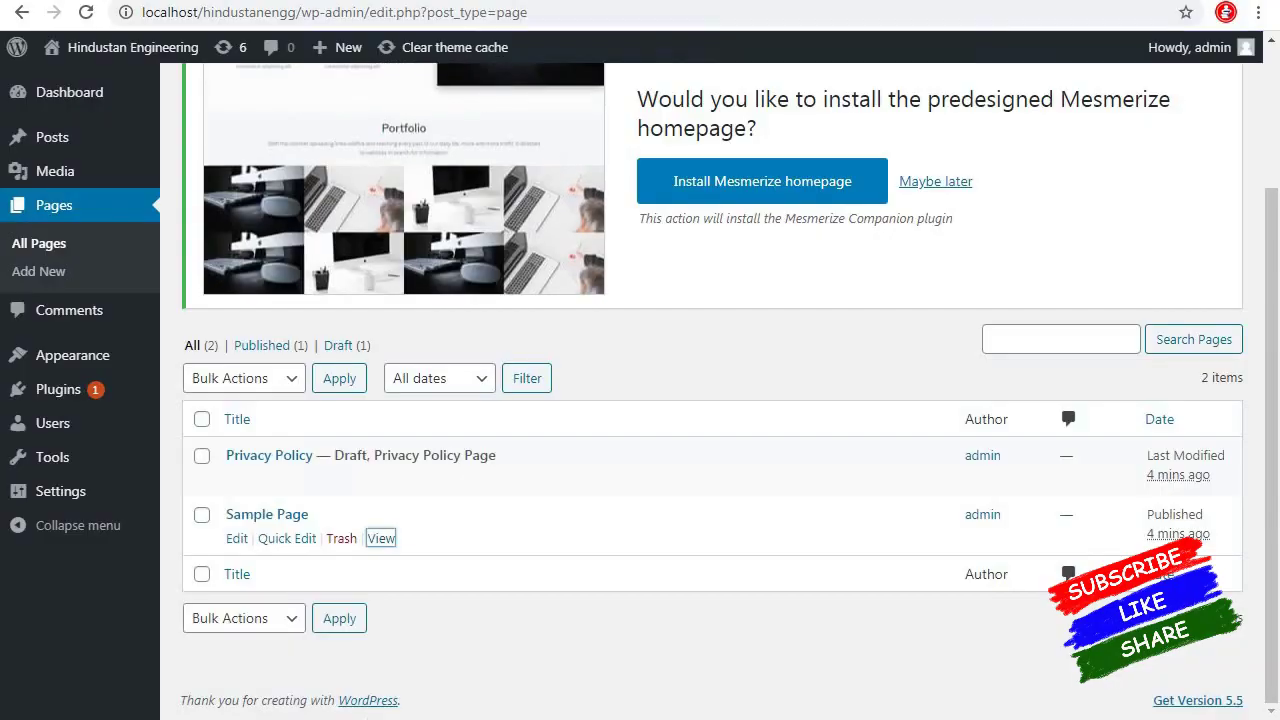
Upload the mesmerize-companion archive through Plugins > Add New > Upload Plugin
{"action": "left_click", "coordinate": [600, 1]}
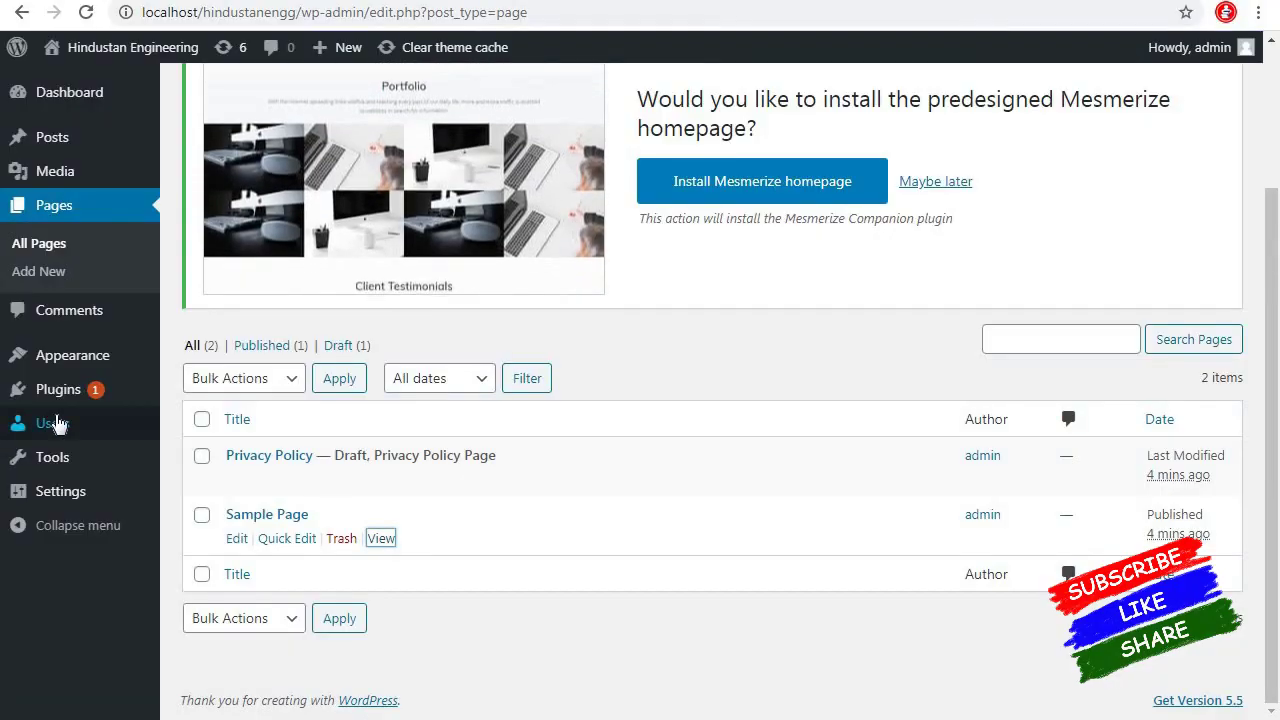
{"action": "mouse_move", "coordinate": [60, 392]}
{"action": "left_click", "coordinate": [238, 393]}
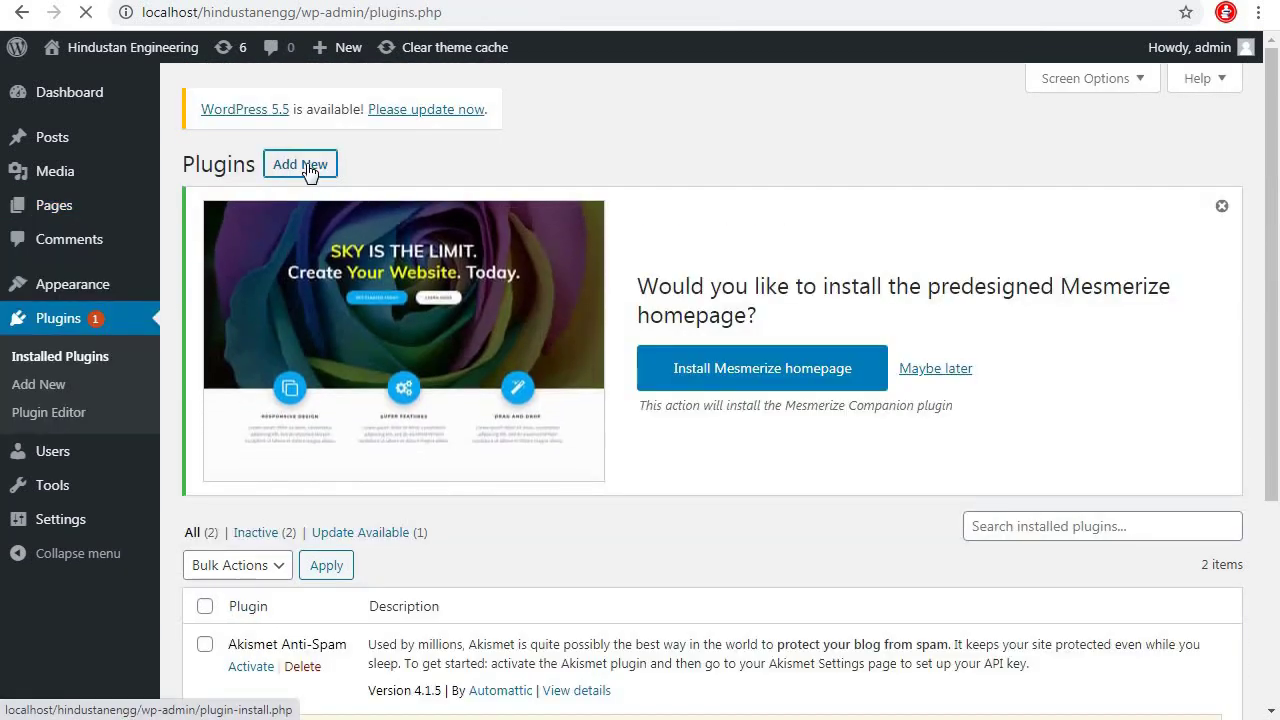
{"action": "left_click", "coordinate": [300, 166]}
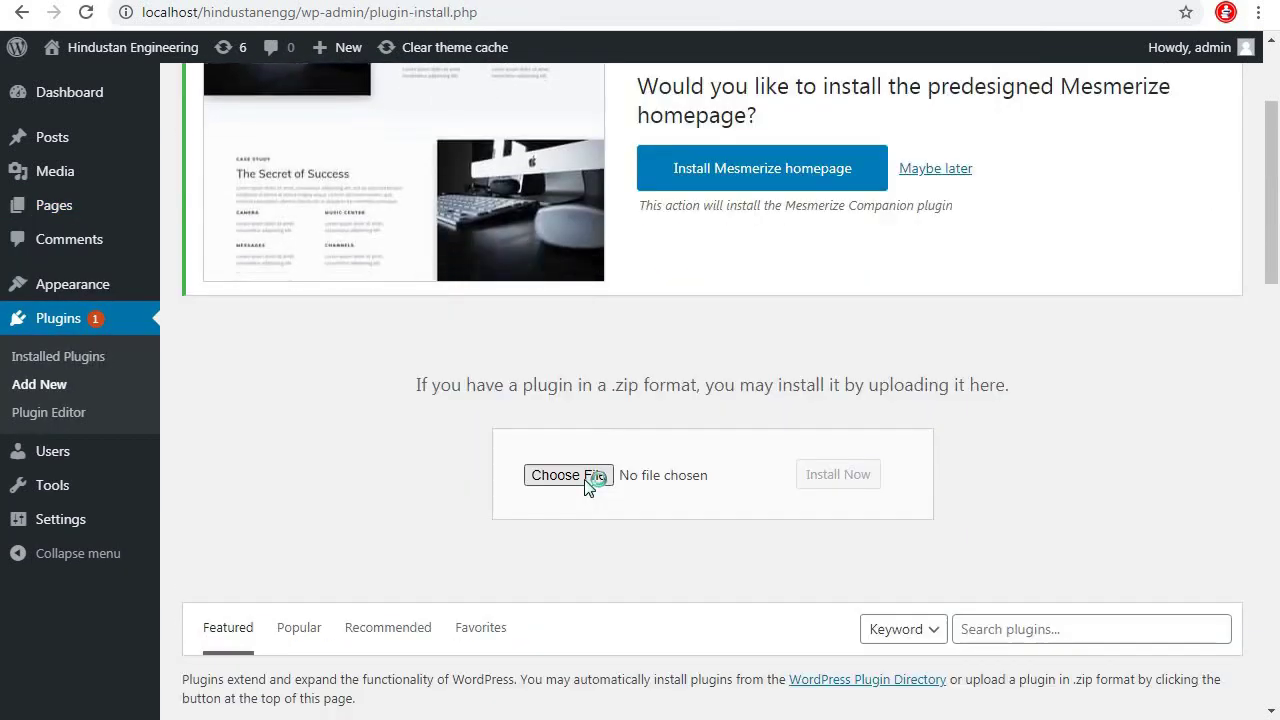
{"action": "left_click", "coordinate": [590, 478]}
{"action": "left_click", "coordinate": [274, 385]}
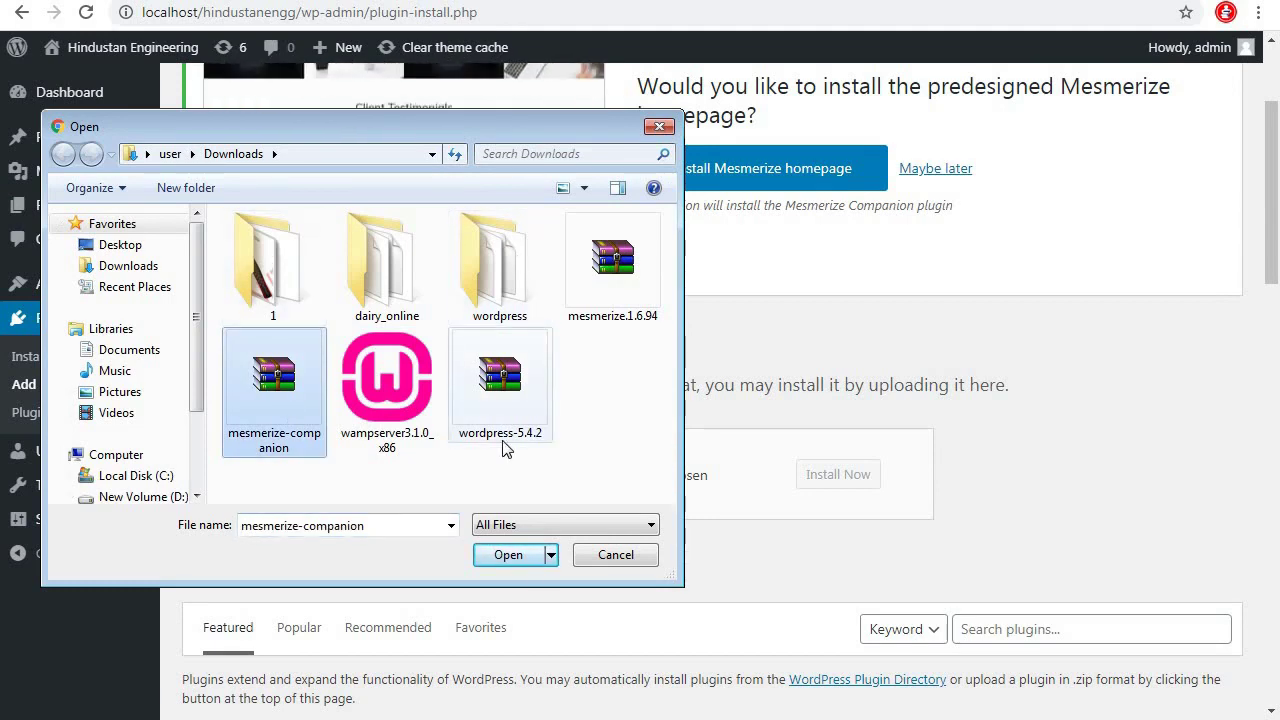
{"action": "left_click", "coordinate": [508, 556]}
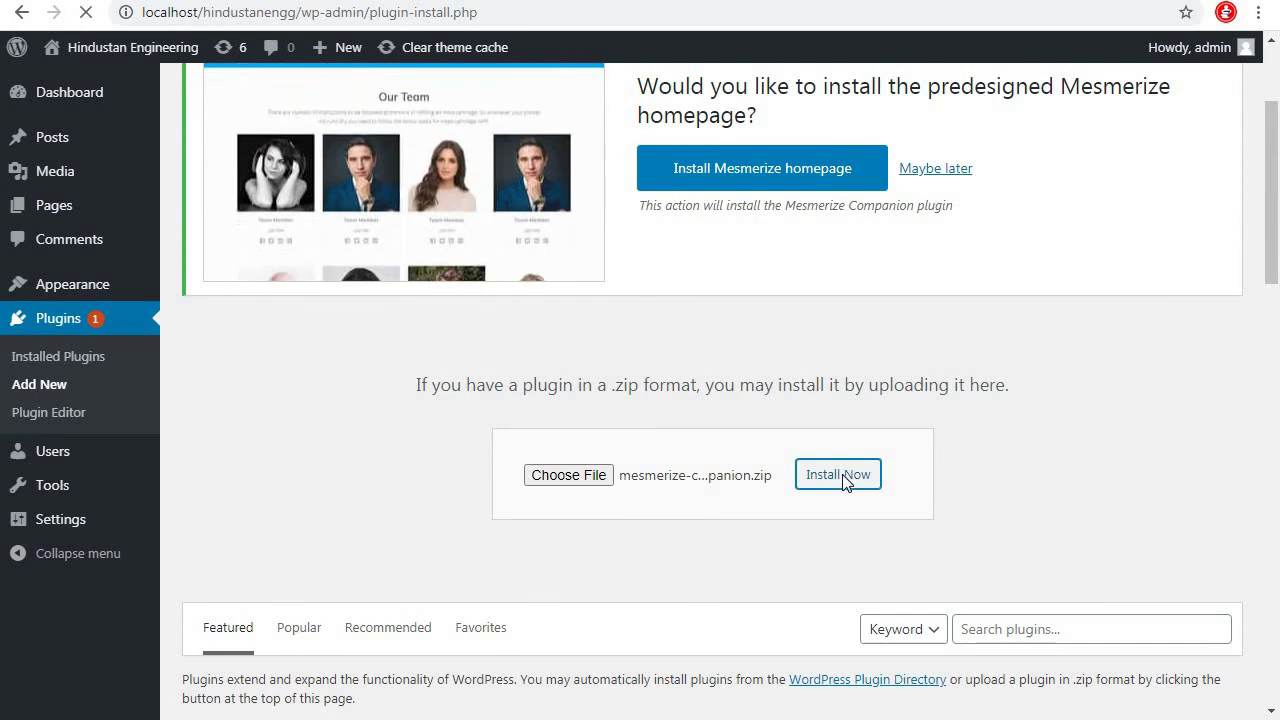
Install and activate Mesmerize Companion, then go to the Pages list
{"action": "left_click", "coordinate": [838, 476]}
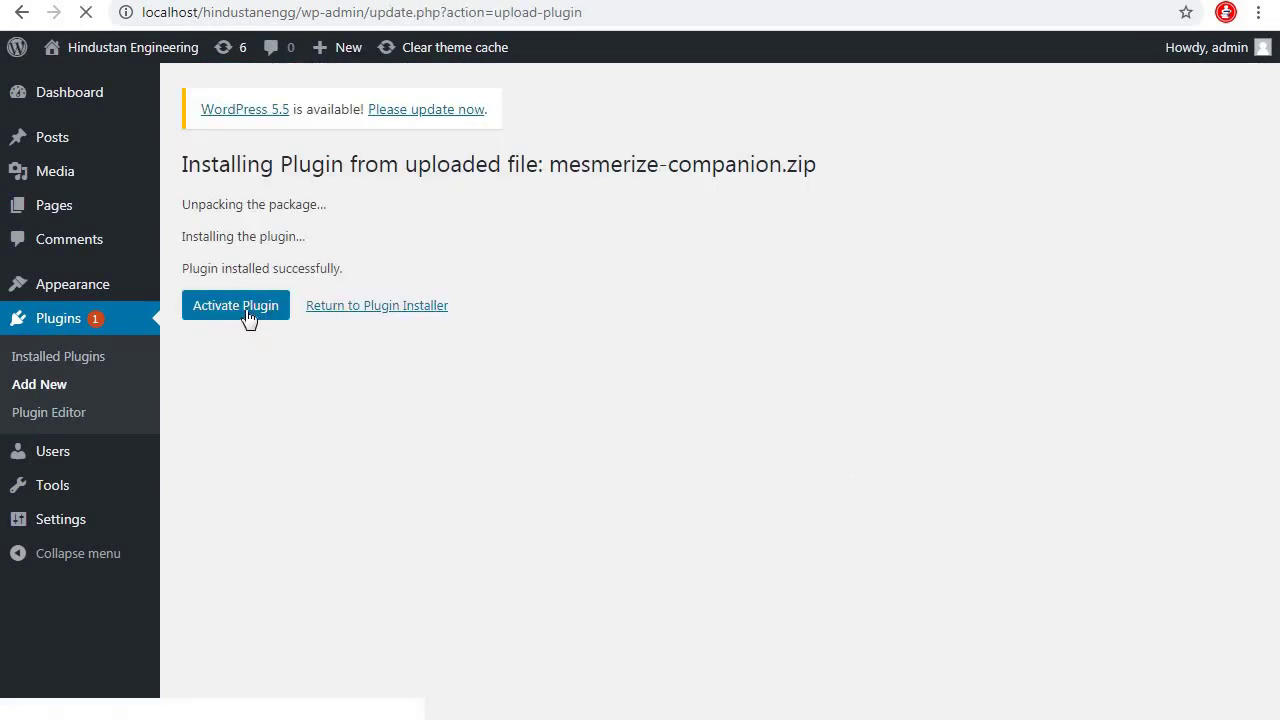
{"action": "left_click", "coordinate": [248, 317]}
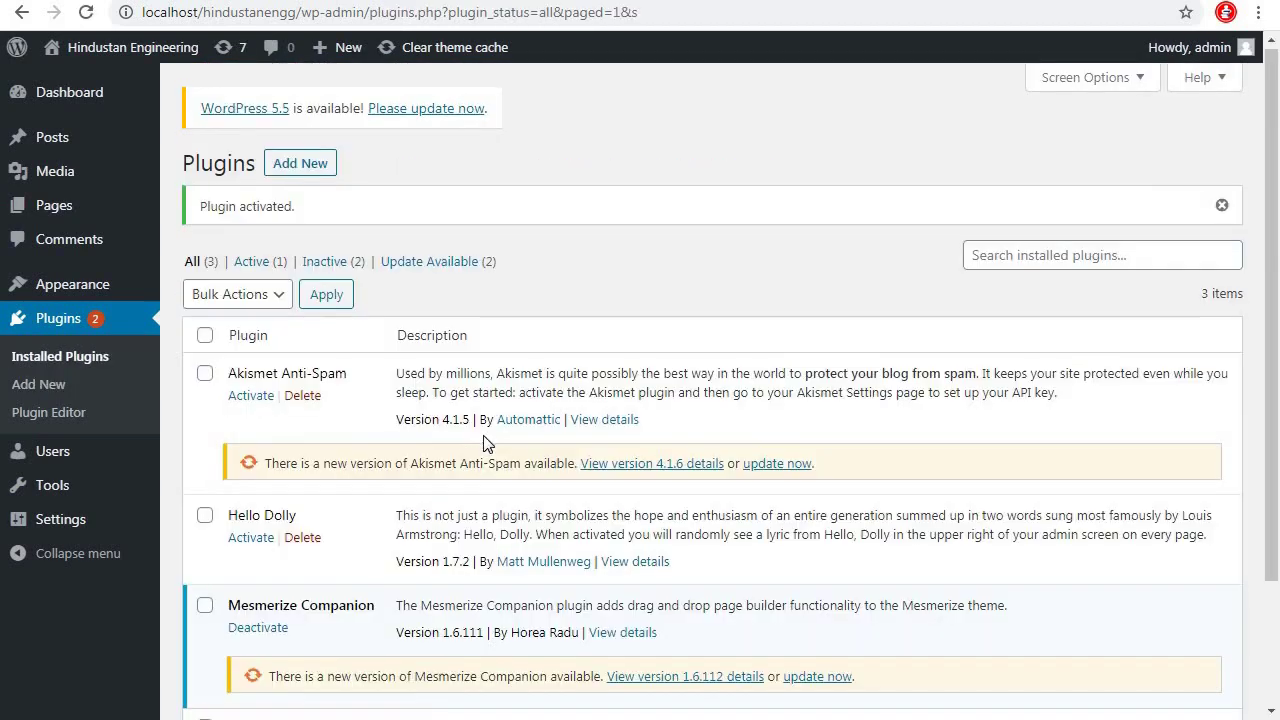
{"action": "scroll", "coordinate": [294, 491], "scroll_direction": "down", "scroll_amount": 2}
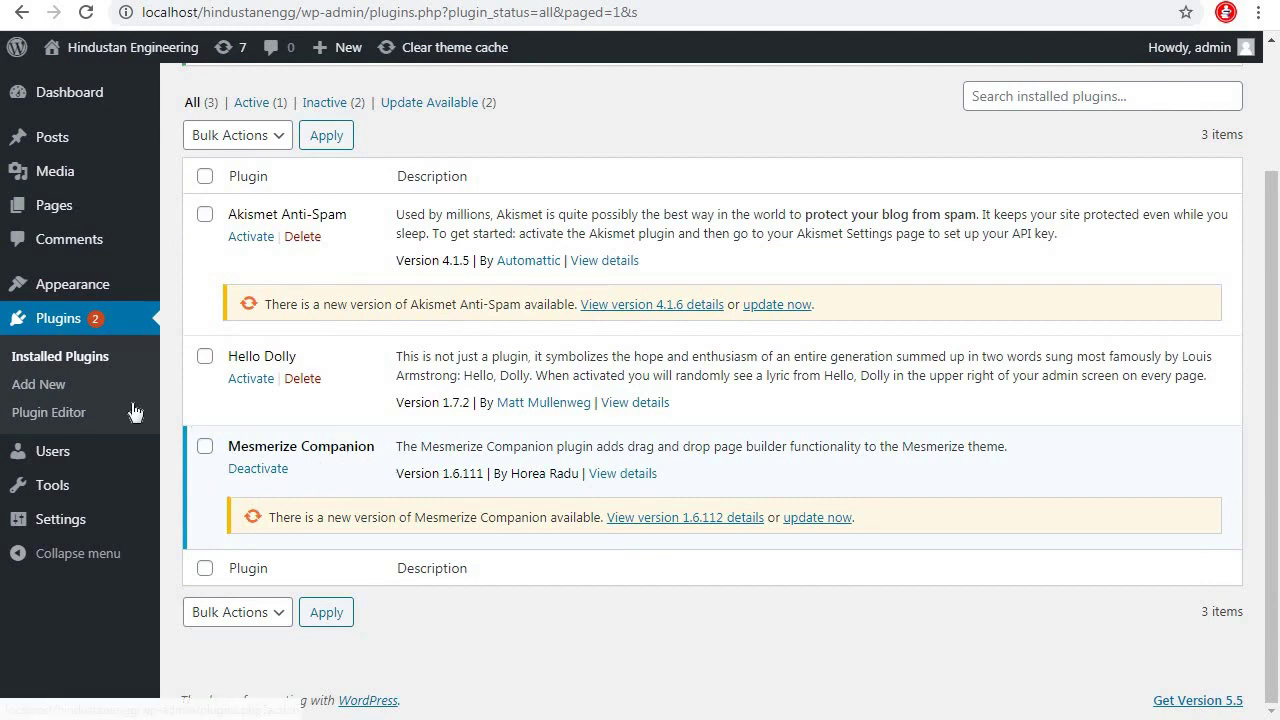
{"action": "scroll", "coordinate": [177, 376], "scroll_direction": "up", "scroll_amount": 2}
{"action": "left_click", "coordinate": [55, 208]}
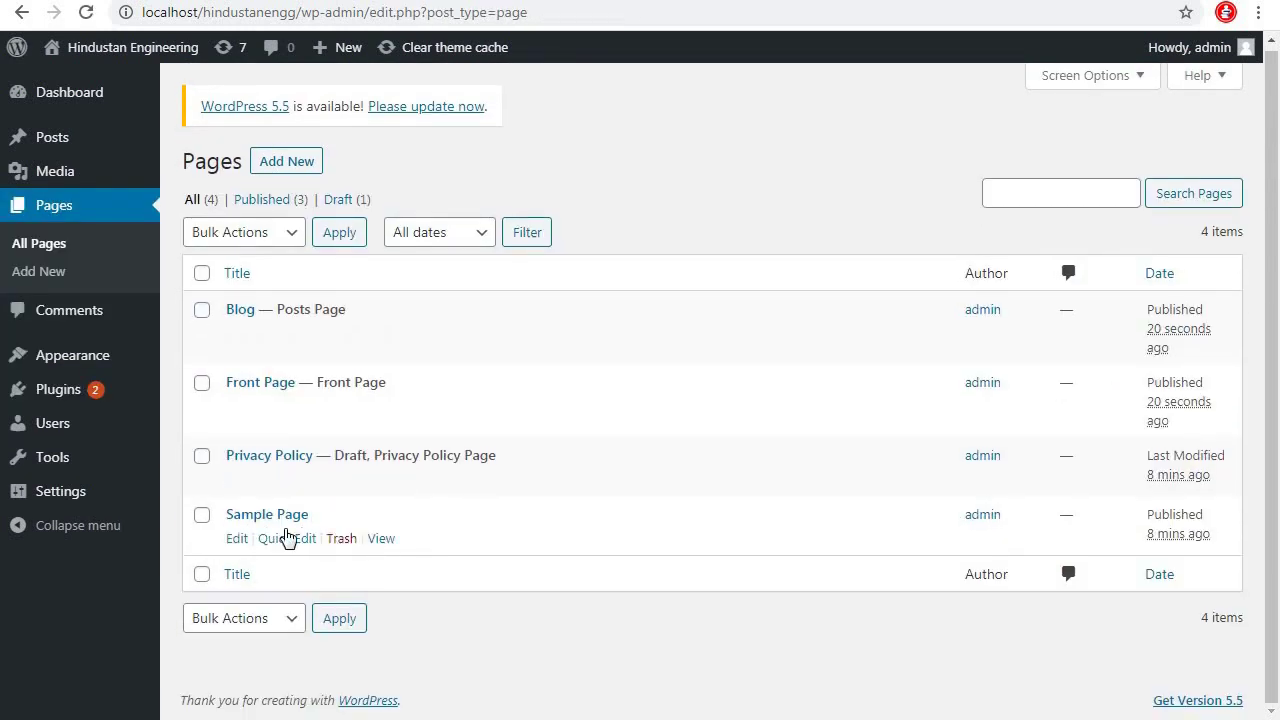
Open the Front Page in a new browser tab and switch to it
{"action": "mouse_move", "coordinate": [246, 392]}
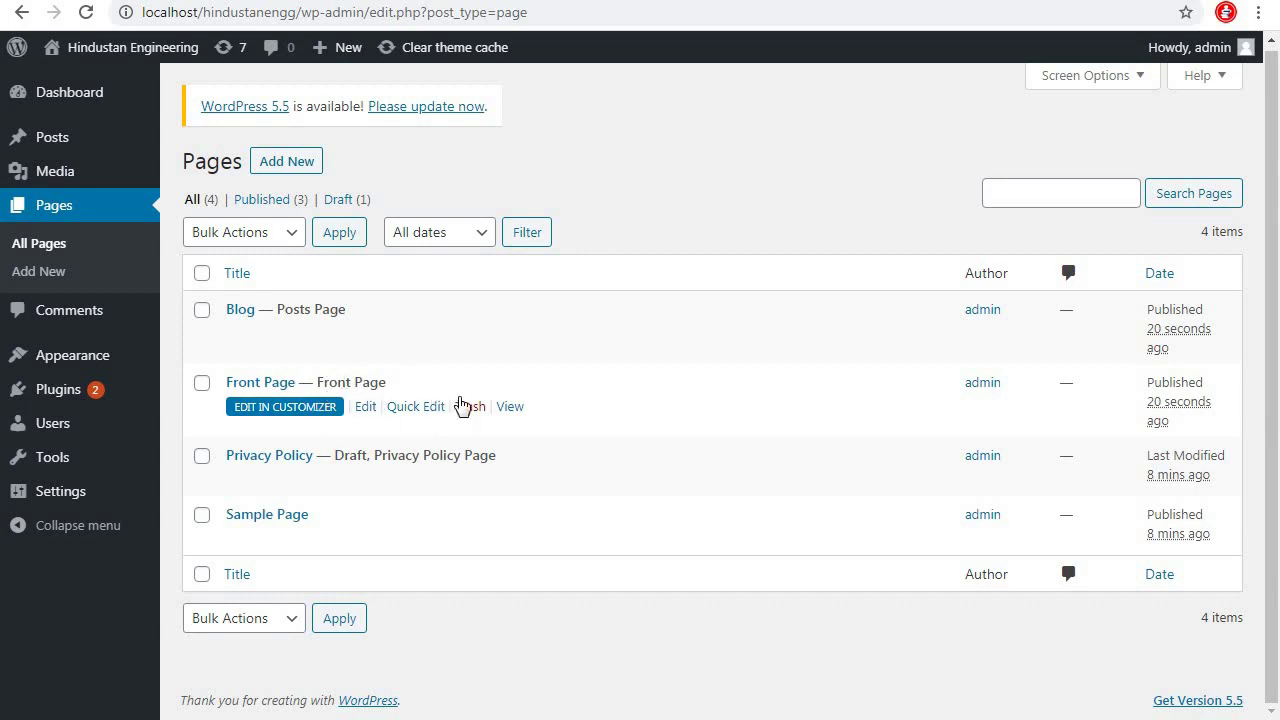
{"action": "right_click", "coordinate": [510, 407]}
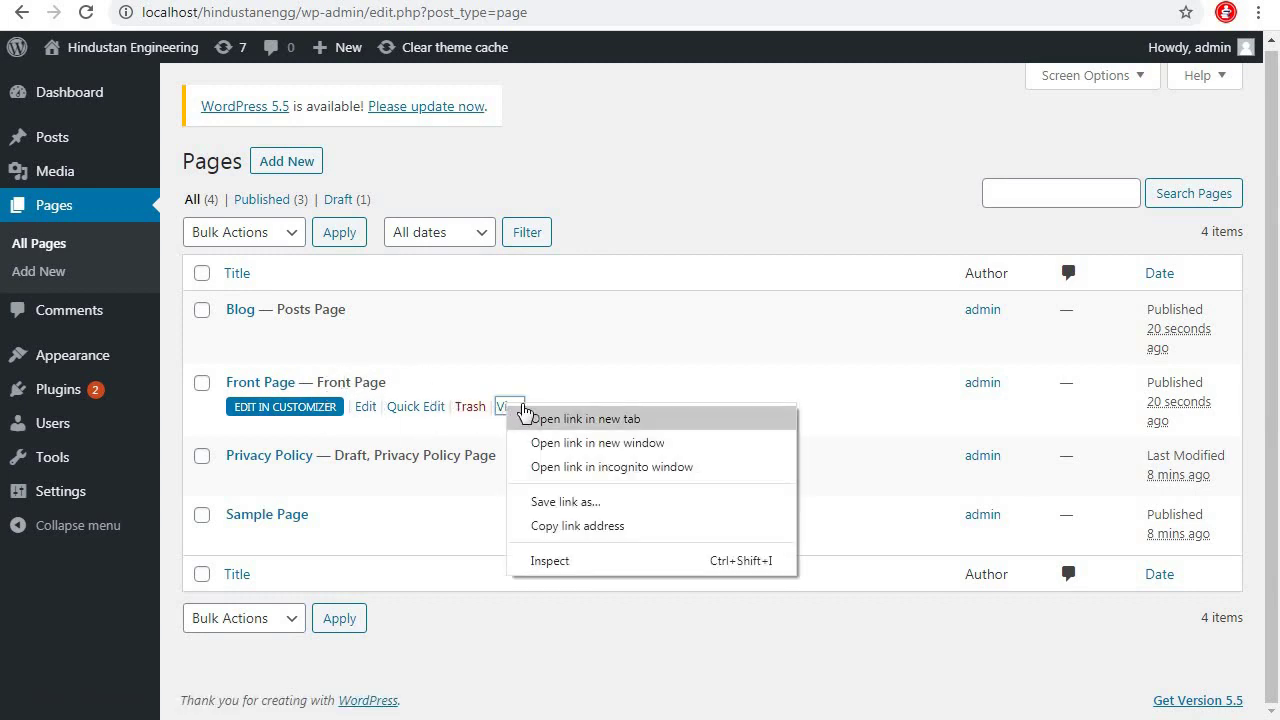
{"action": "left_click", "coordinate": [528, 417]}
{"action": "key", "text": "ctrl+Tab"}
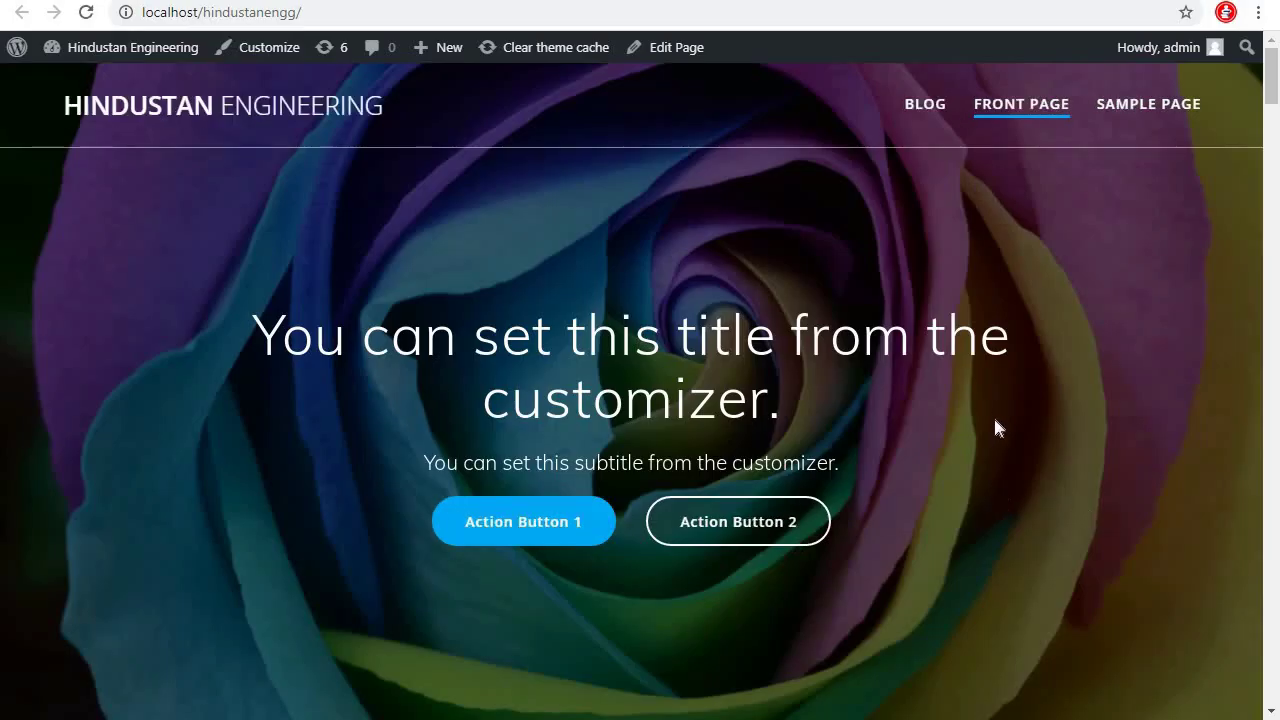
Scroll through the front page's demo sections, close the tab and tick Sample Page
{"action": "scroll", "coordinate": [994, 430], "scroll_direction": "down", "scroll_amount": 5}
{"action": "scroll", "coordinate": [997, 440], "scroll_direction": "down", "scroll_amount": 8}
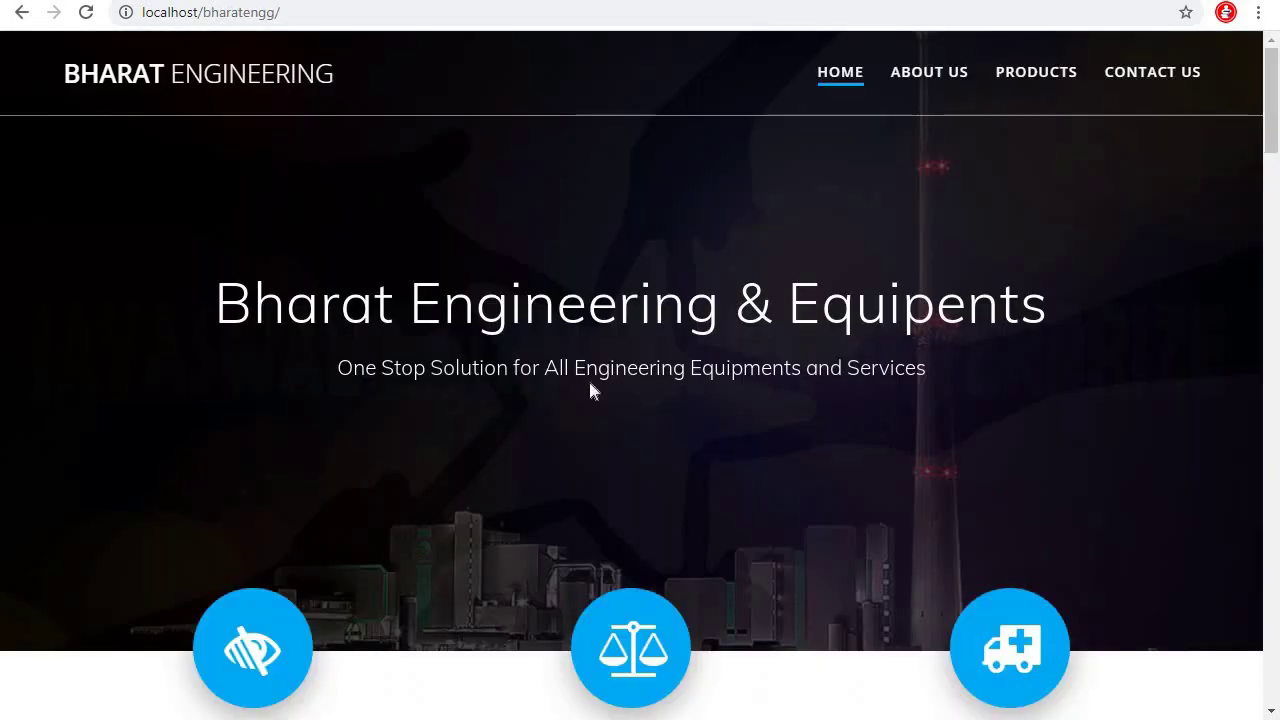
{"action": "scroll", "coordinate": [640, 420], "scroll_direction": "down", "scroll_amount": 9}
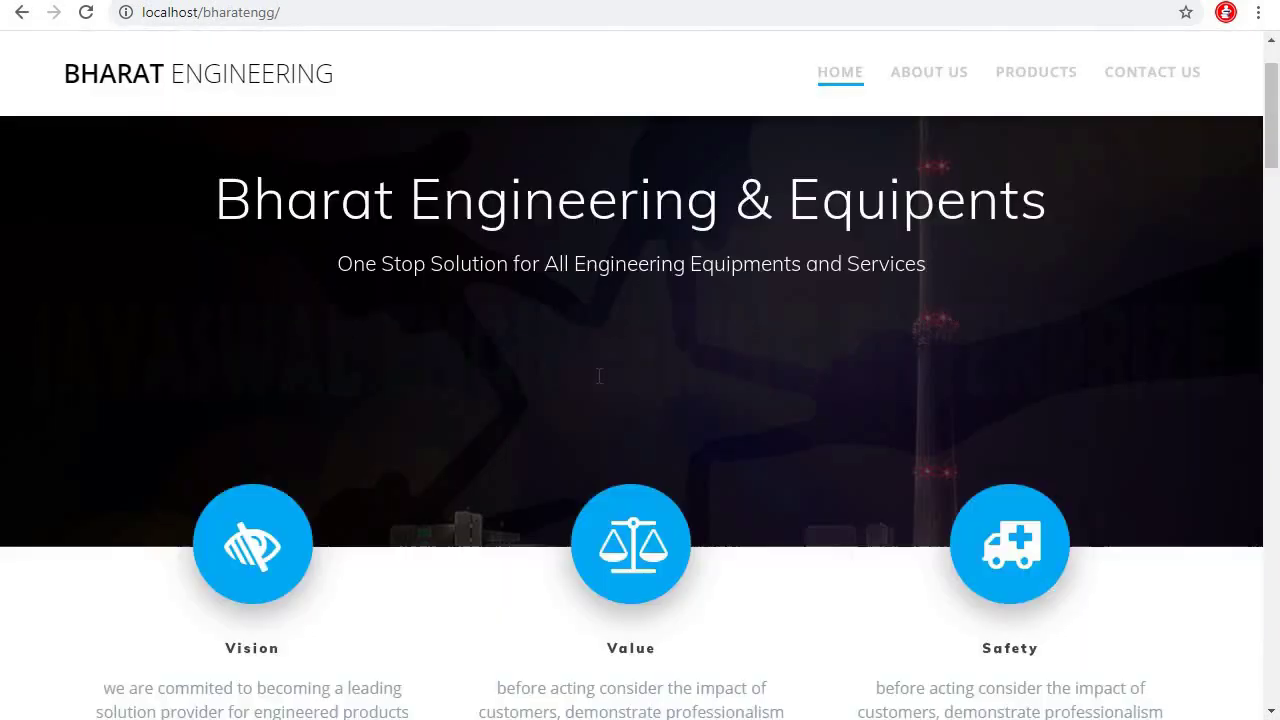
{"action": "scroll", "coordinate": [660, 440], "scroll_direction": "up", "scroll_amount": 9}
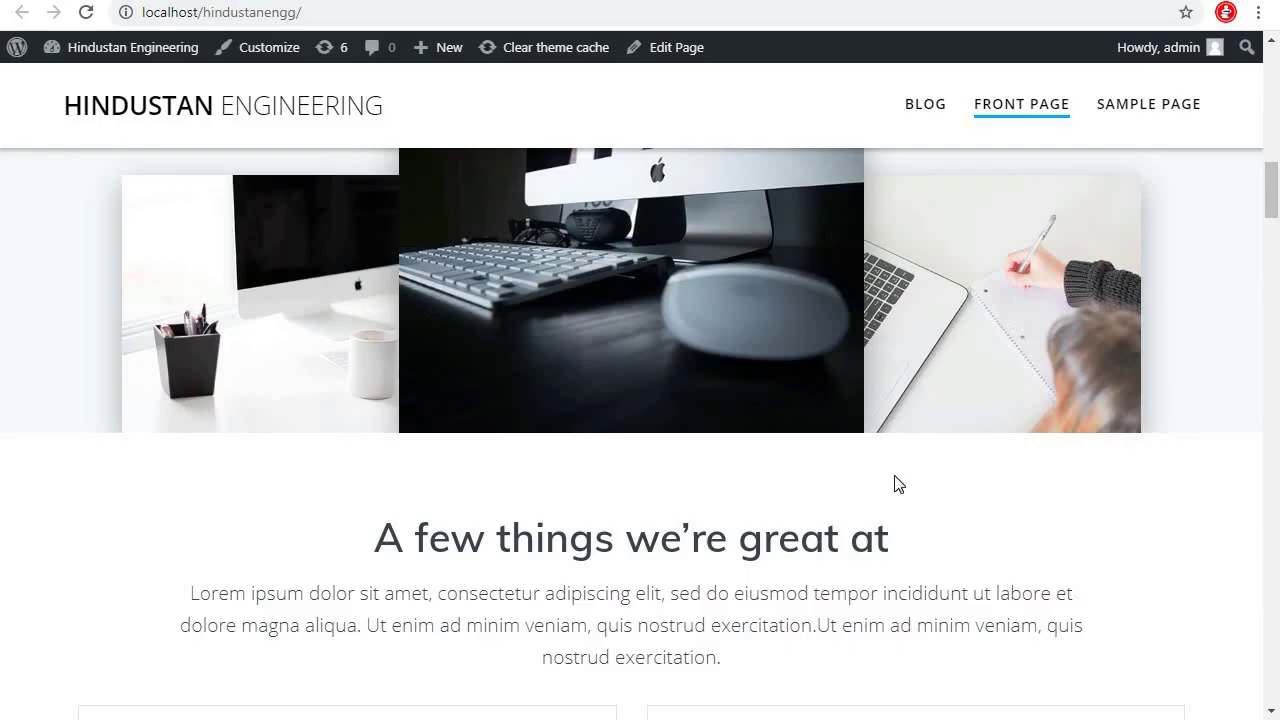
{"action": "scroll", "coordinate": [900, 480], "scroll_direction": "up", "scroll_amount": 12}
{"action": "scroll", "coordinate": [957, 476], "scroll_direction": "down", "scroll_amount": 8}
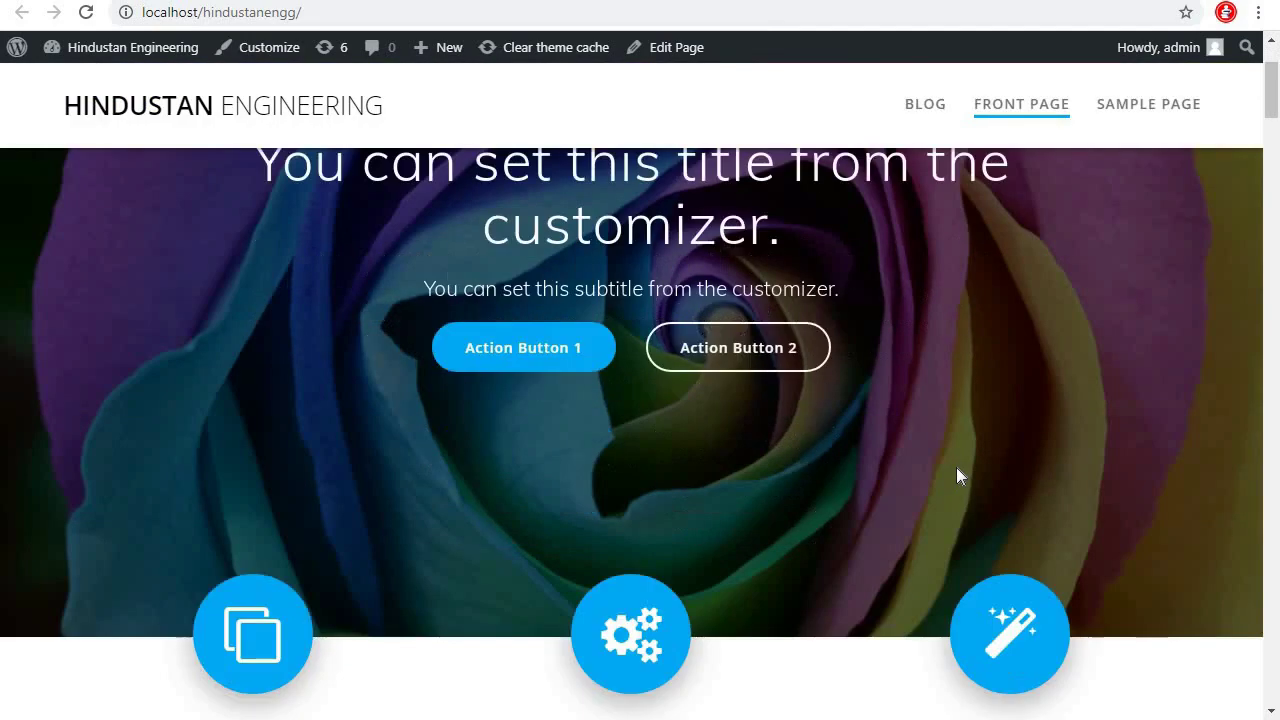
{"action": "scroll", "coordinate": [956, 475], "scroll_direction": "down", "scroll_amount": 15}
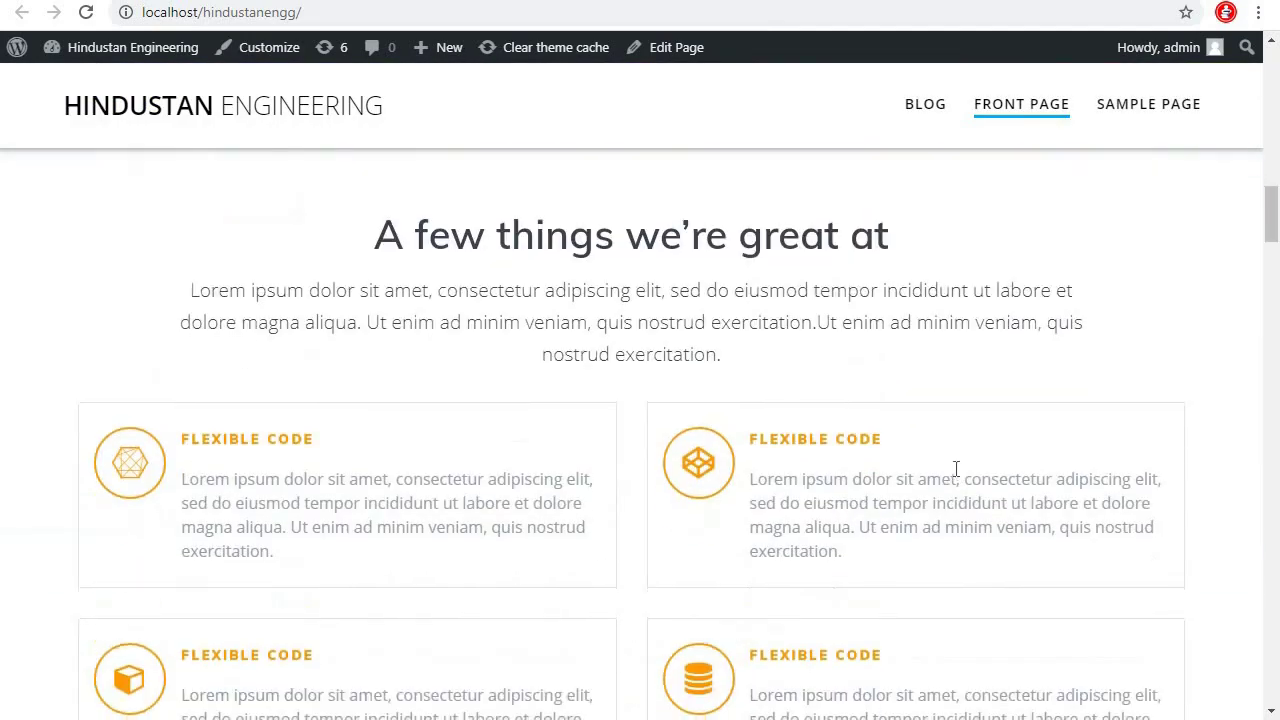
{"action": "scroll", "coordinate": [954, 475], "scroll_direction": "down", "scroll_amount": 15}
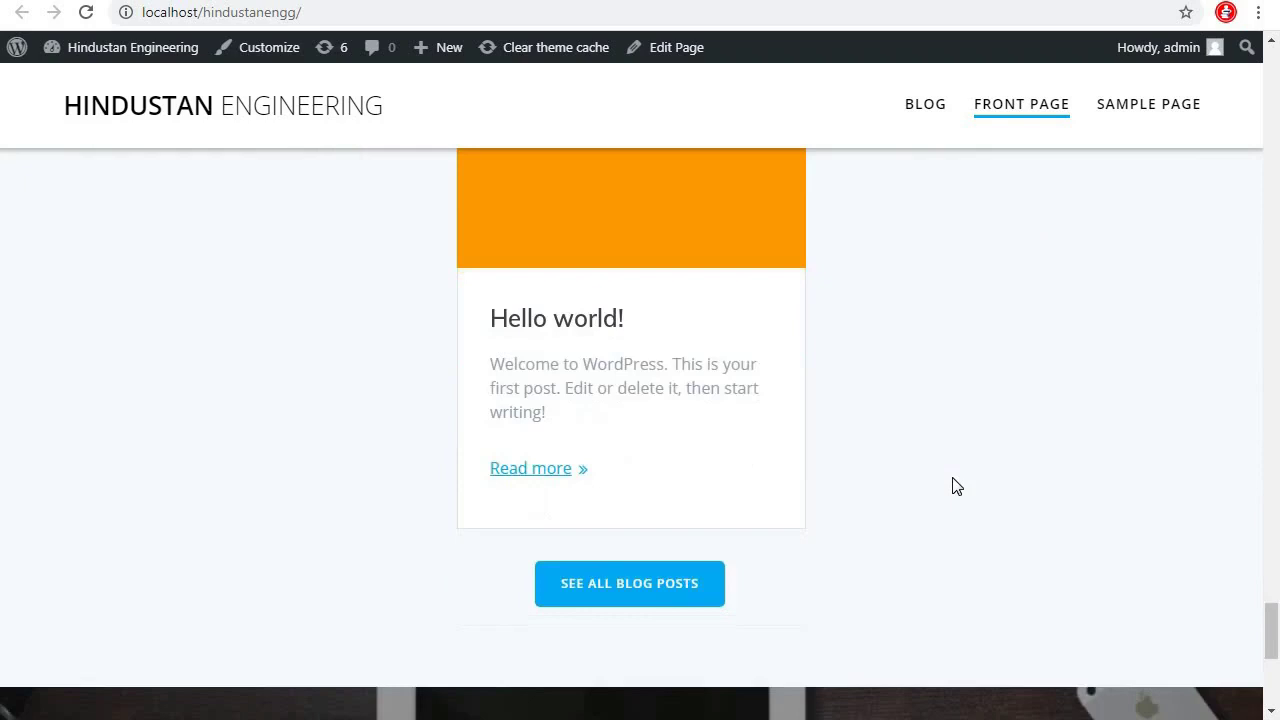
{"action": "scroll", "coordinate": [957, 490], "scroll_direction": "up", "scroll_amount": 20}
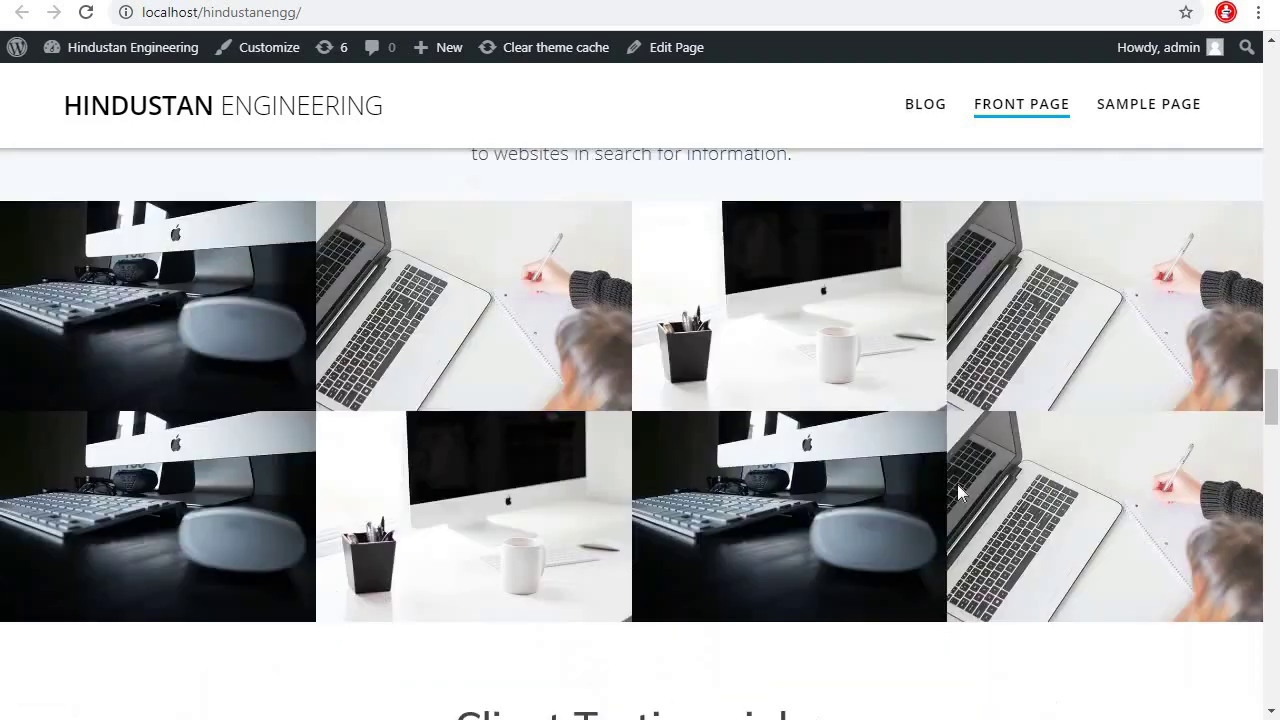
{"action": "scroll", "coordinate": [917, 437], "scroll_direction": "up", "scroll_amount": 12}
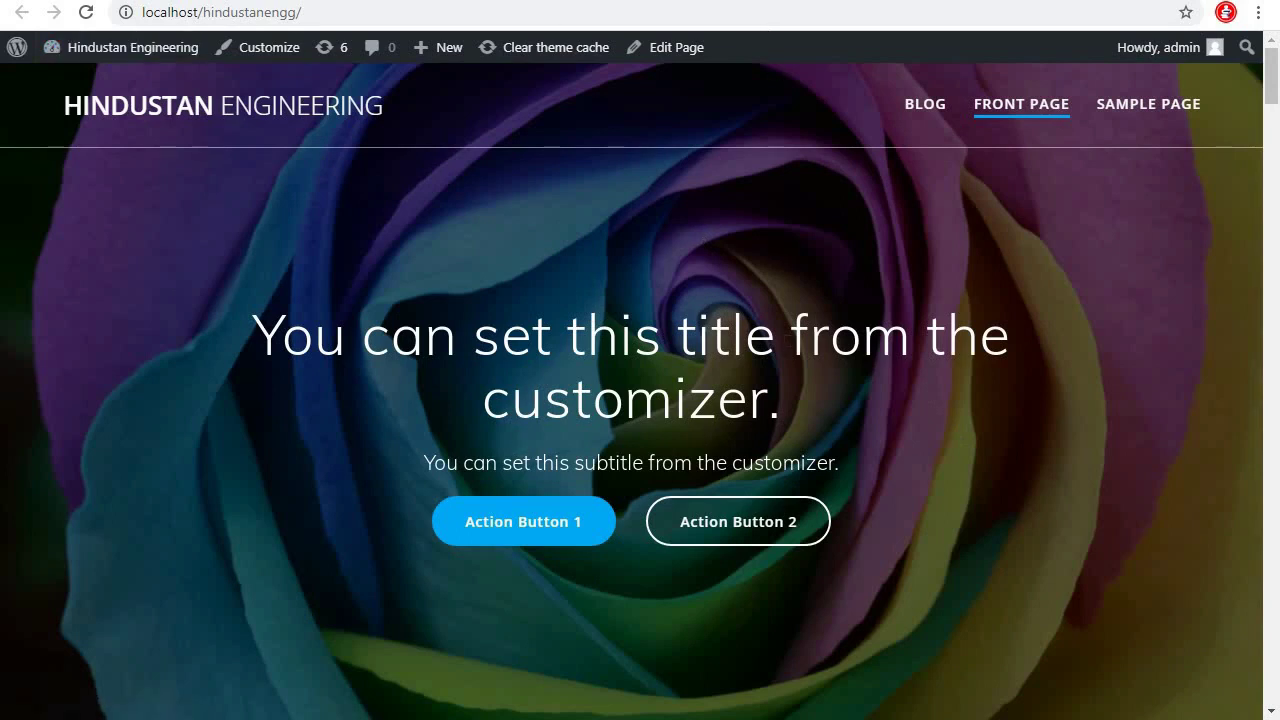
{"action": "key", "text": "ctrl+w"}
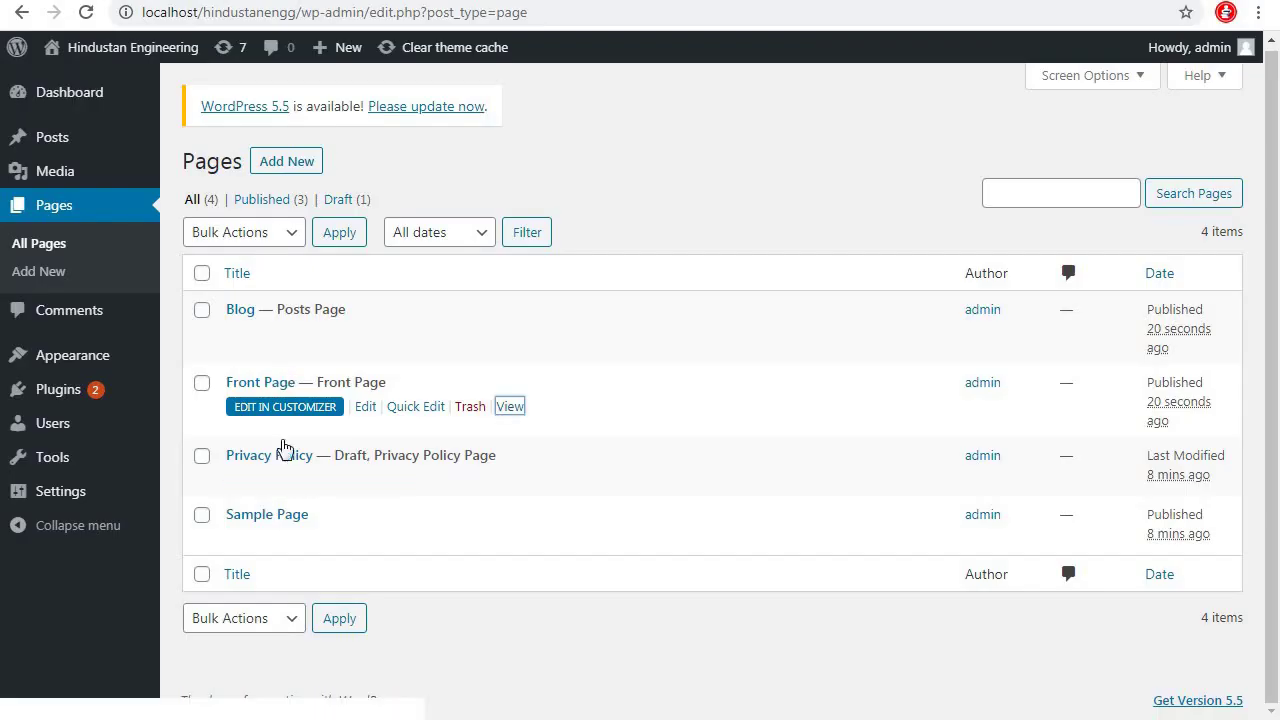
{"action": "left_click", "coordinate": [202, 514]}
Also tick Privacy Policy and Blog, then bulk-move all three pages to the Trash
{"action": "left_click", "coordinate": [203, 458]}
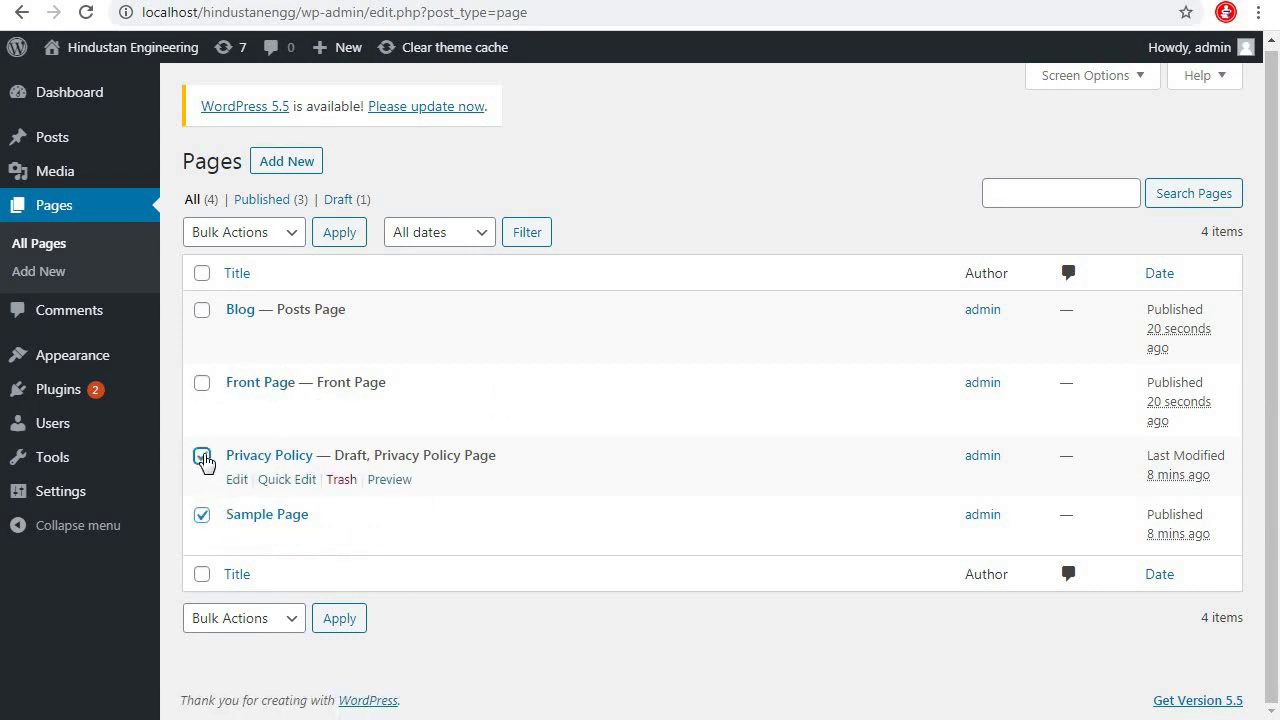
{"action": "left_click", "coordinate": [202, 311]}
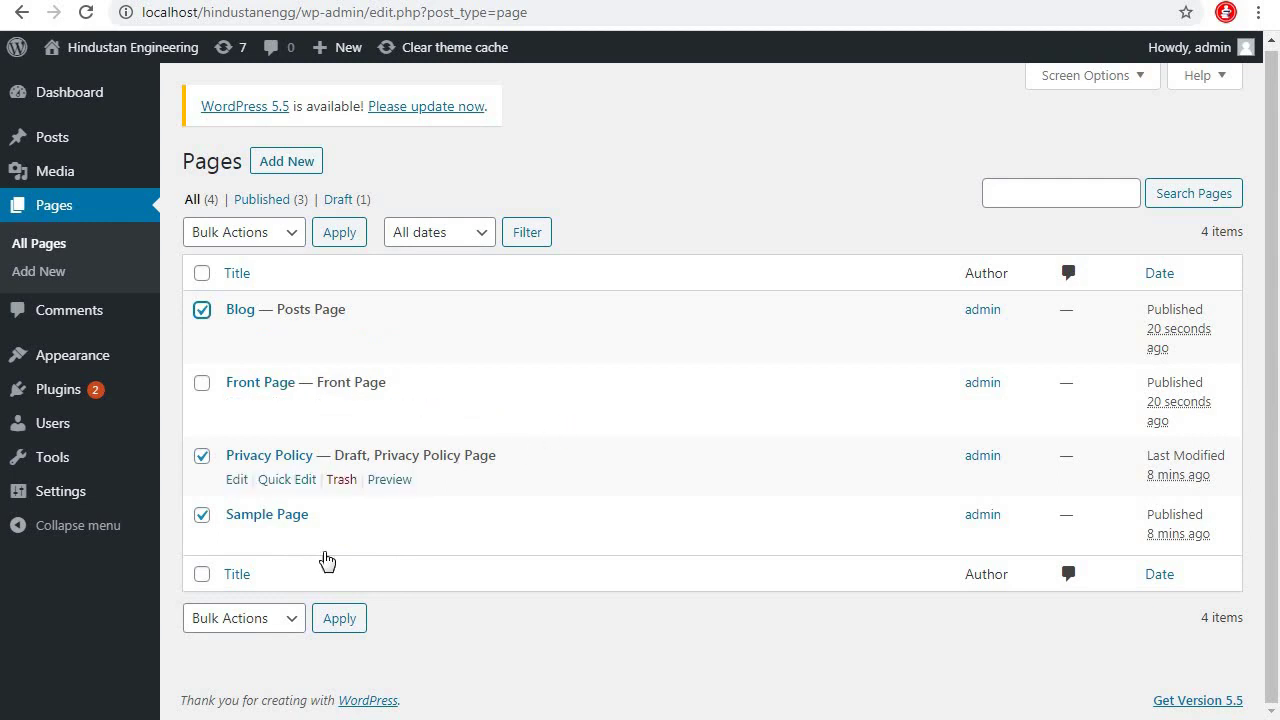
{"action": "left_click", "coordinate": [282, 234]}
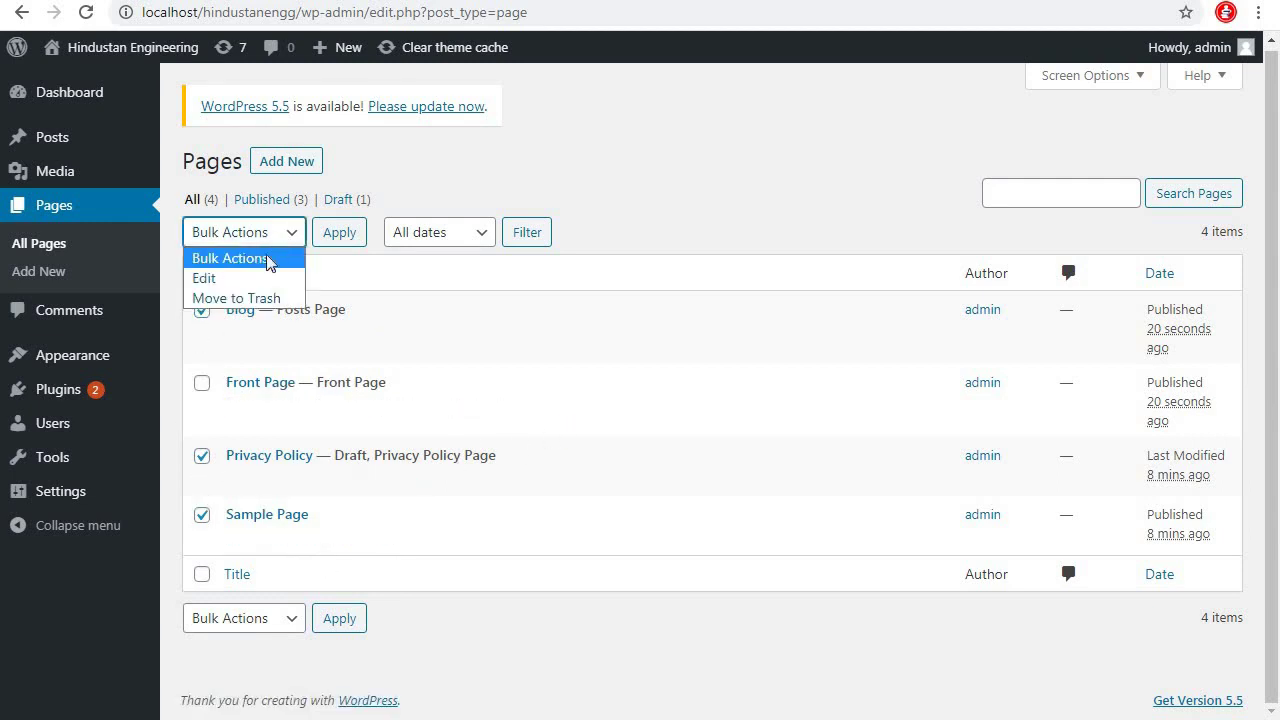
{"action": "left_click", "coordinate": [240, 296]}
{"action": "left_click", "coordinate": [339, 236]}
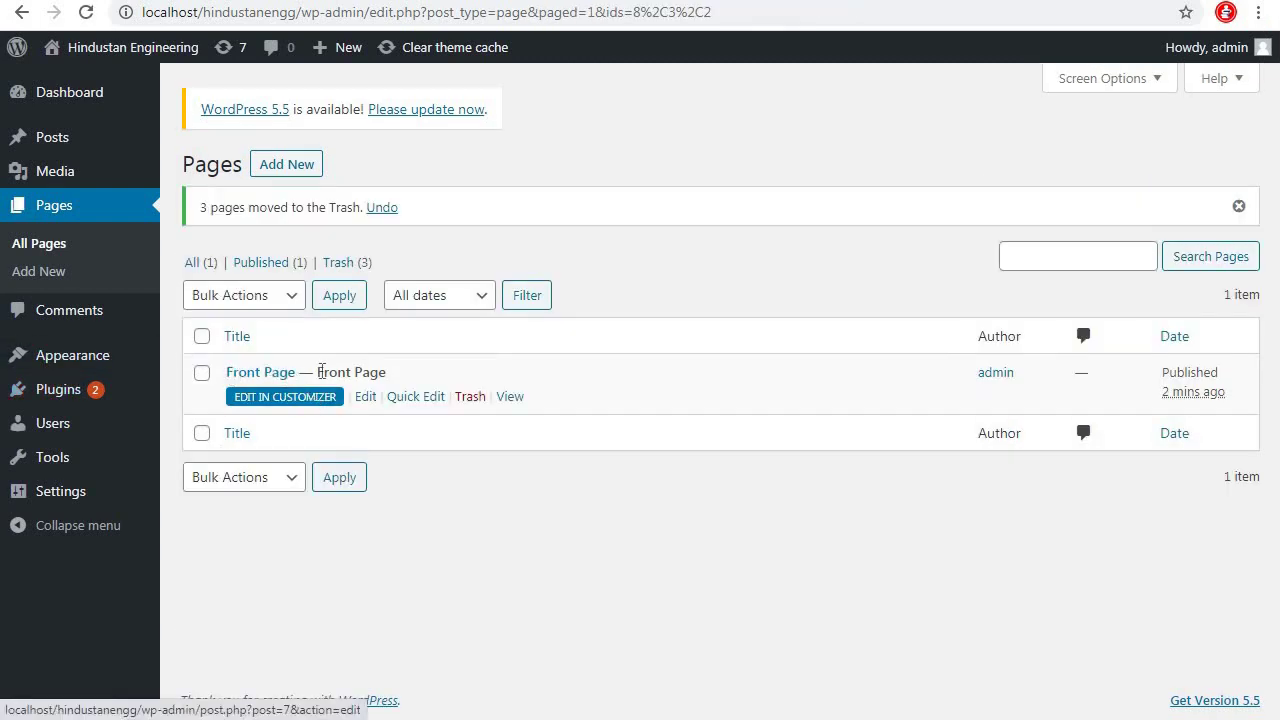
Retitle the Front Page to 'Home' and update it
{"action": "left_click", "coordinate": [365, 397]}
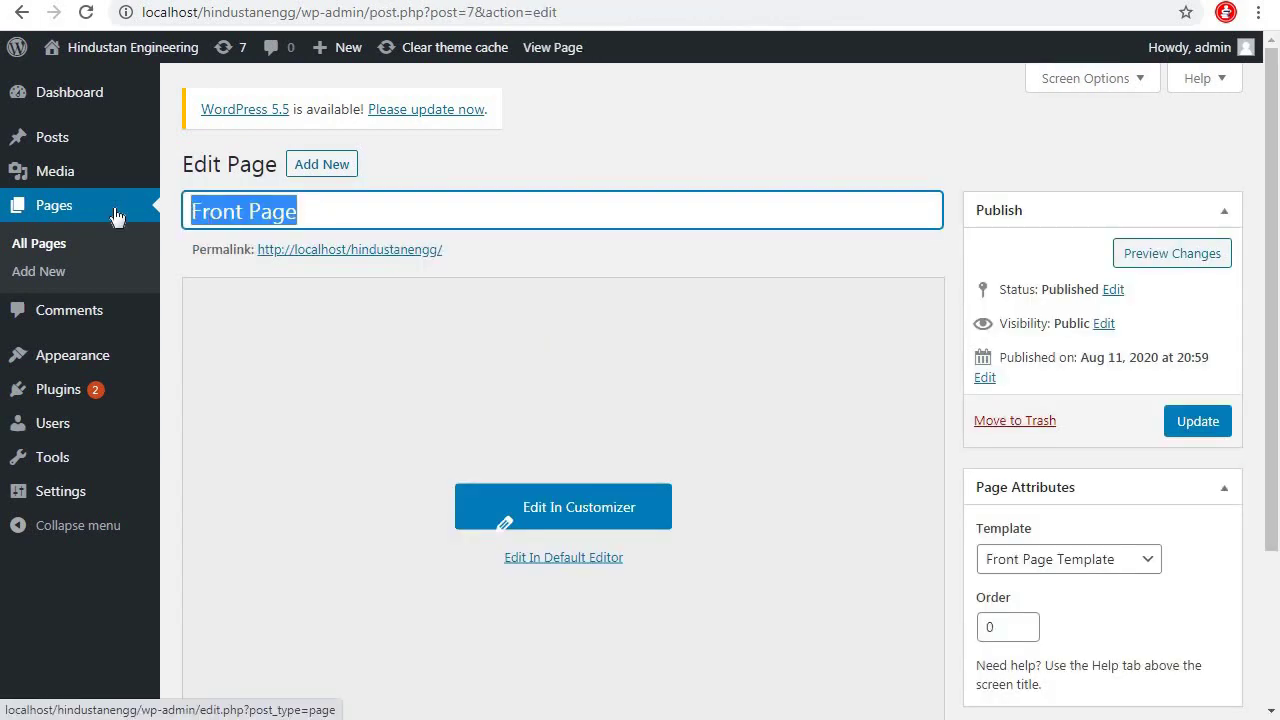
{"action": "type", "text": "Home"}
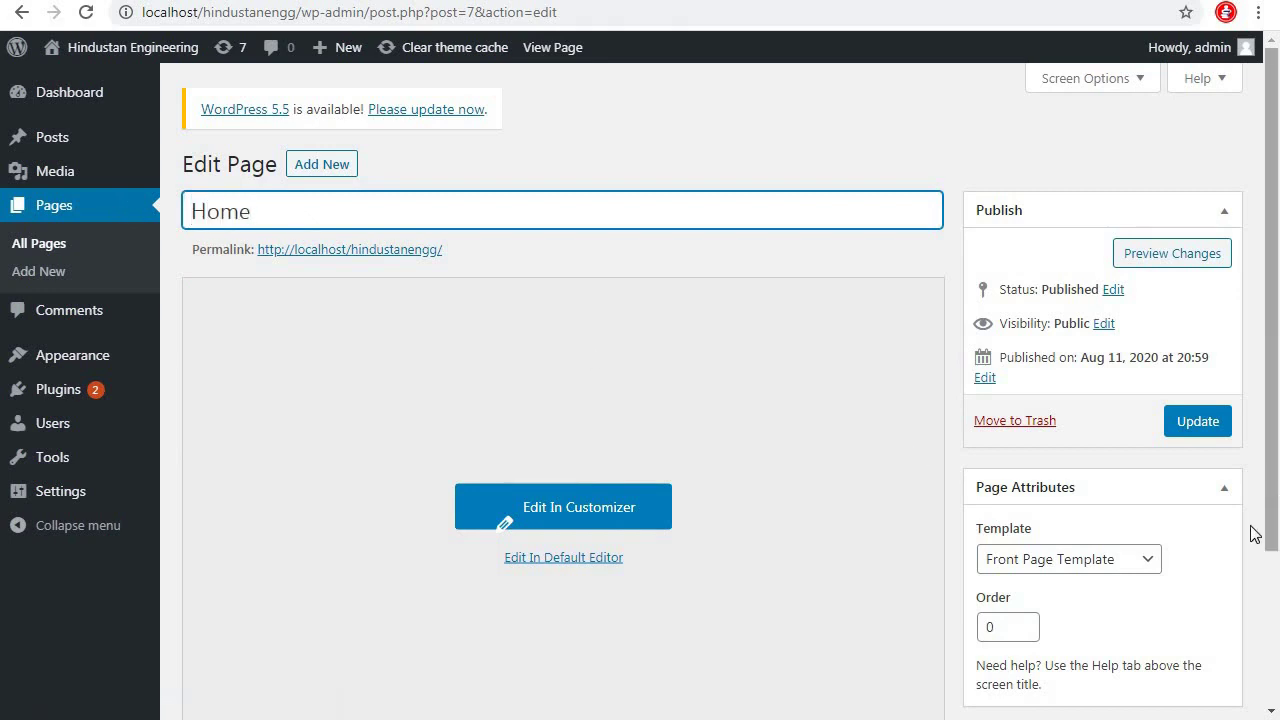
{"action": "scroll", "coordinate": [1100, 480], "scroll_direction": "down", "scroll_amount": 2}
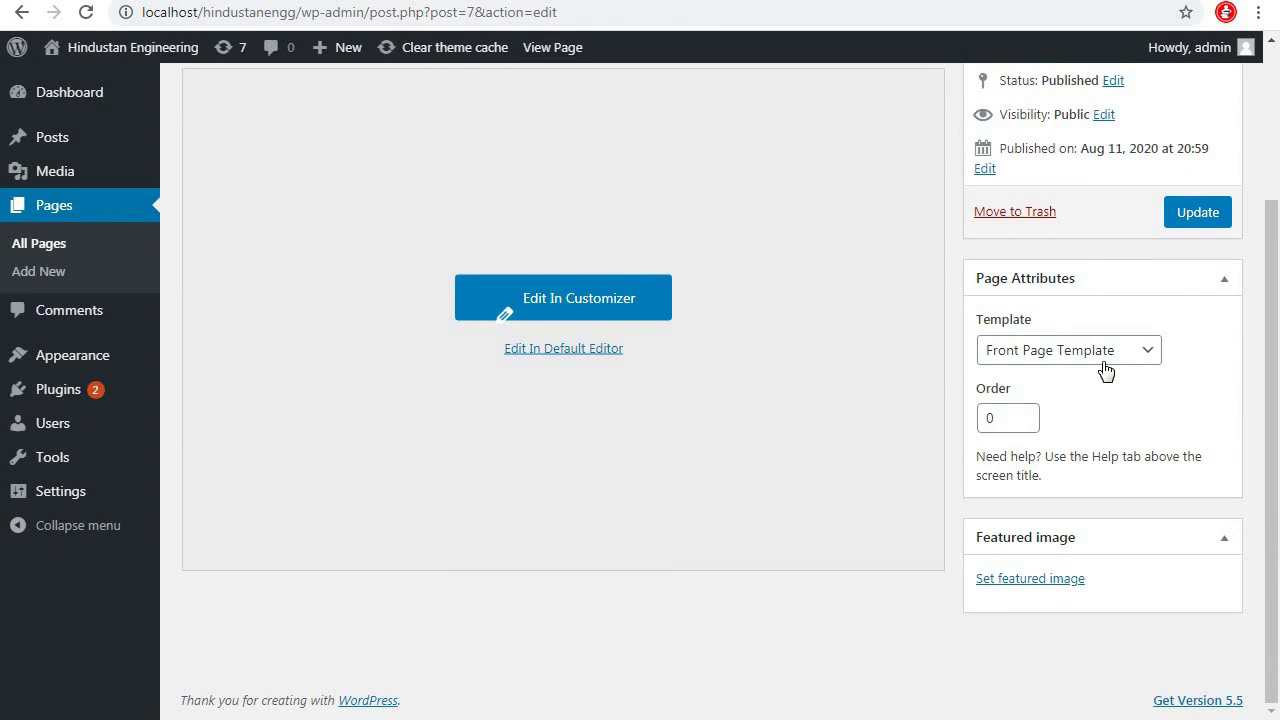
{"action": "scroll", "coordinate": [824, 468], "scroll_direction": "up", "scroll_amount": 2}
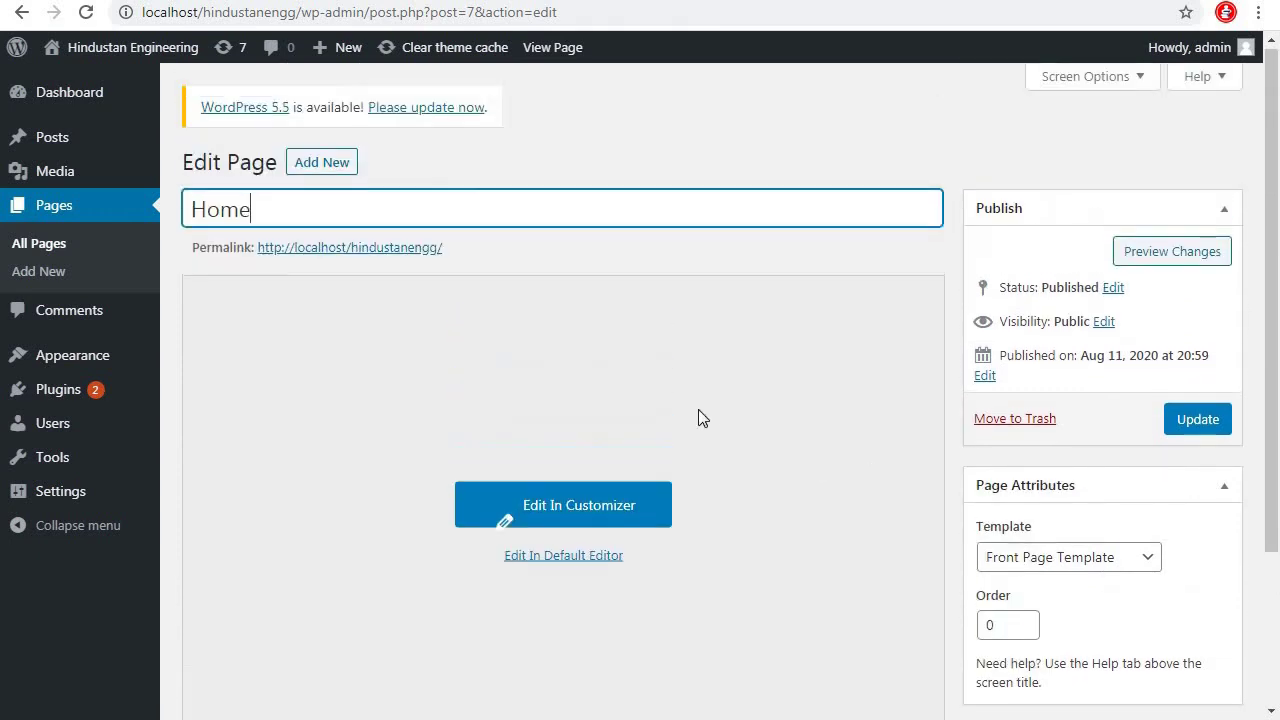
{"action": "left_click", "coordinate": [1186, 422]}
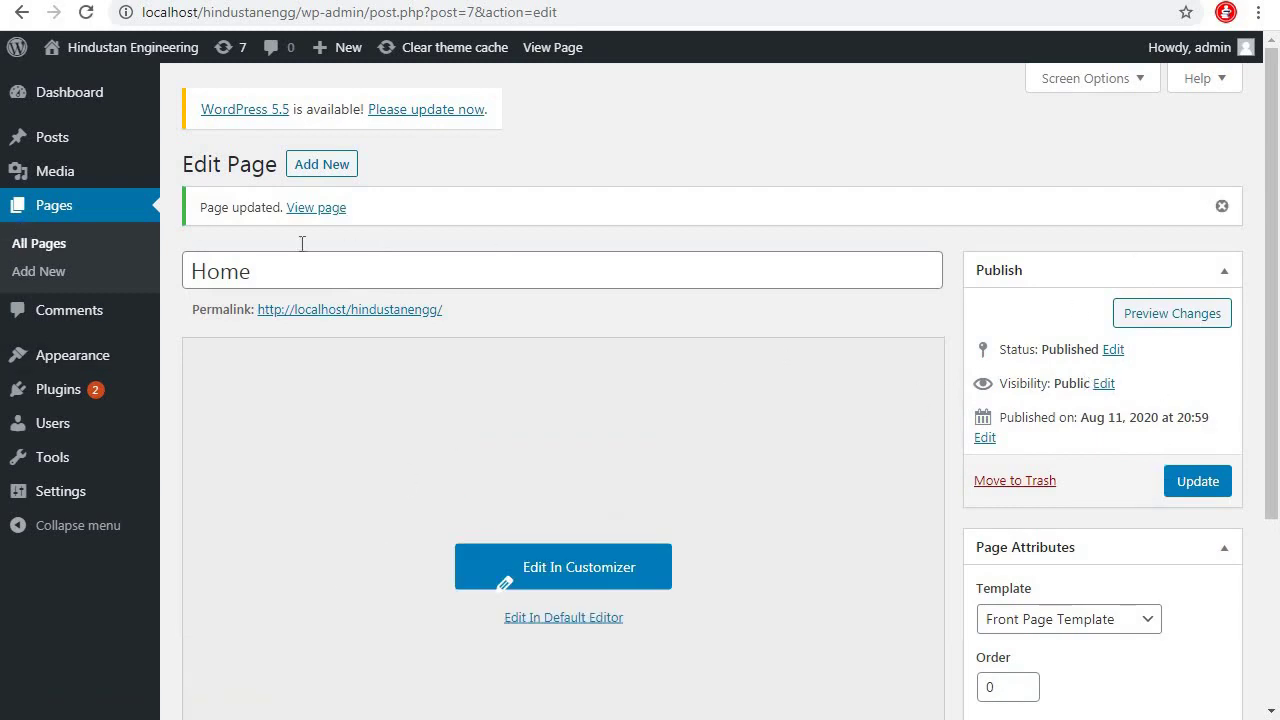
Check the live homepage, then return to the editor and back to all pages
{"action": "mouse_move", "coordinate": [148, 50]}
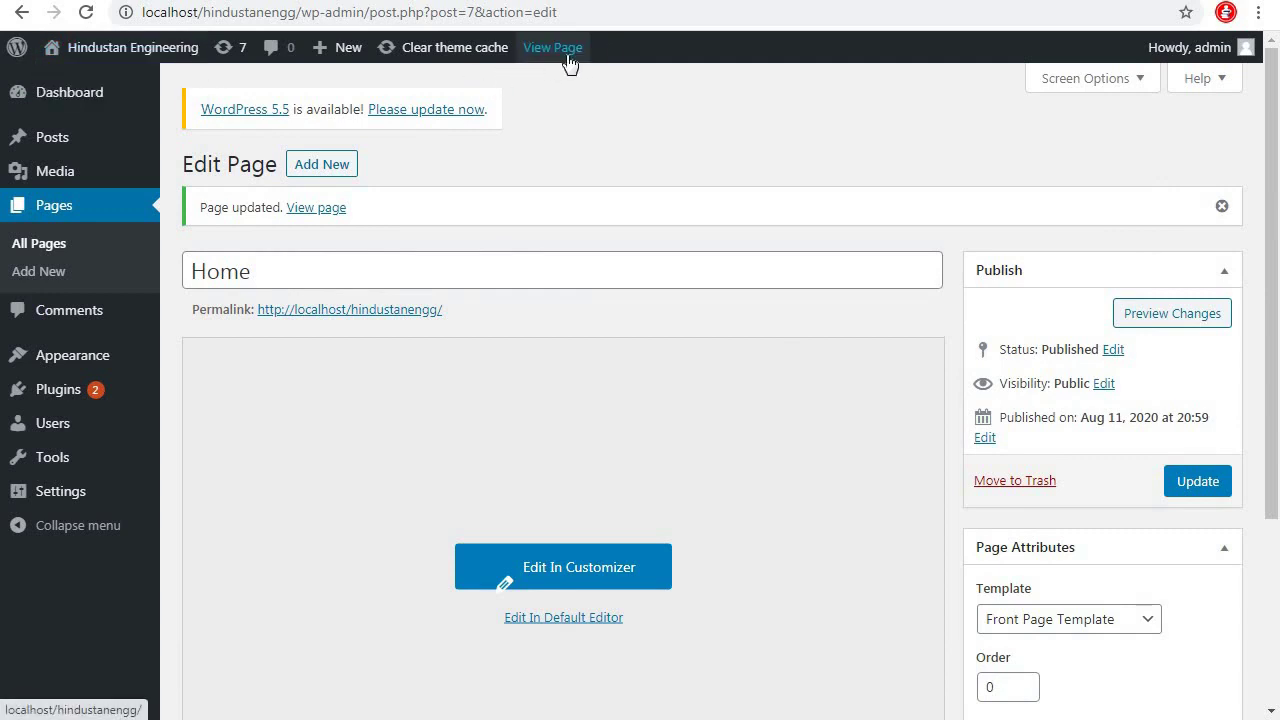
{"action": "left_click", "coordinate": [77, 84]}
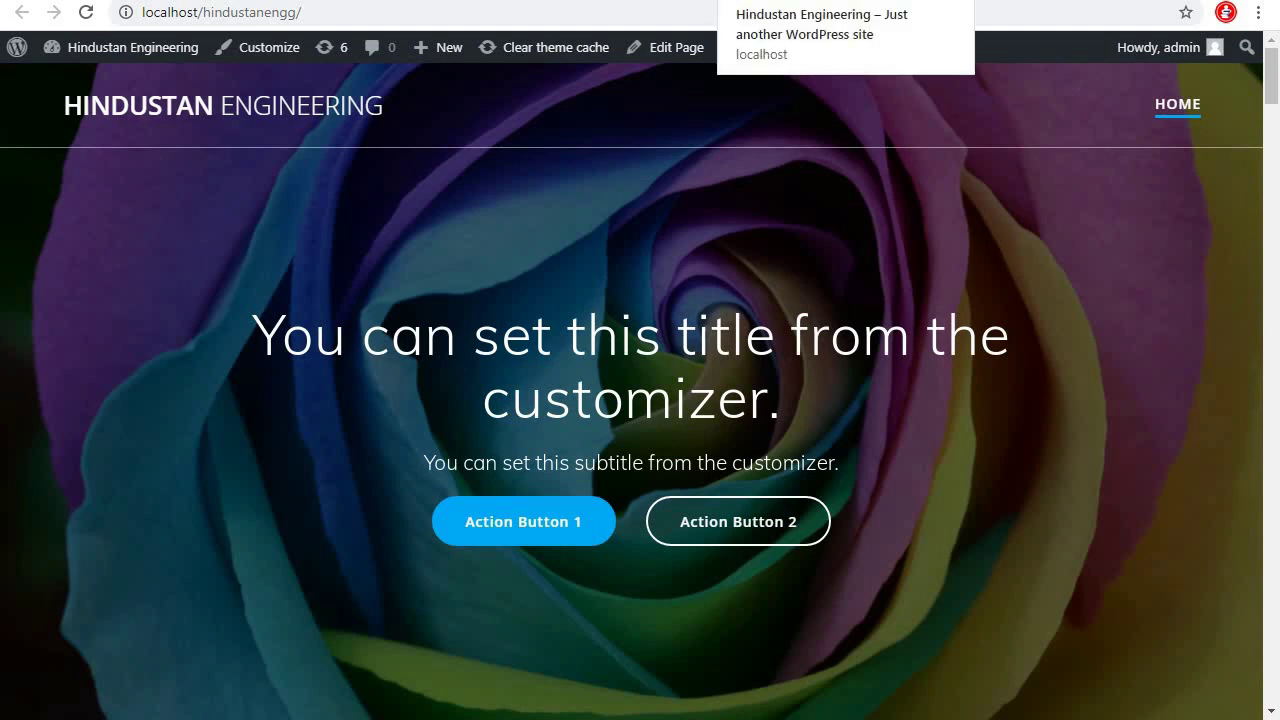
{"action": "key", "text": "ctrl+Tab"}
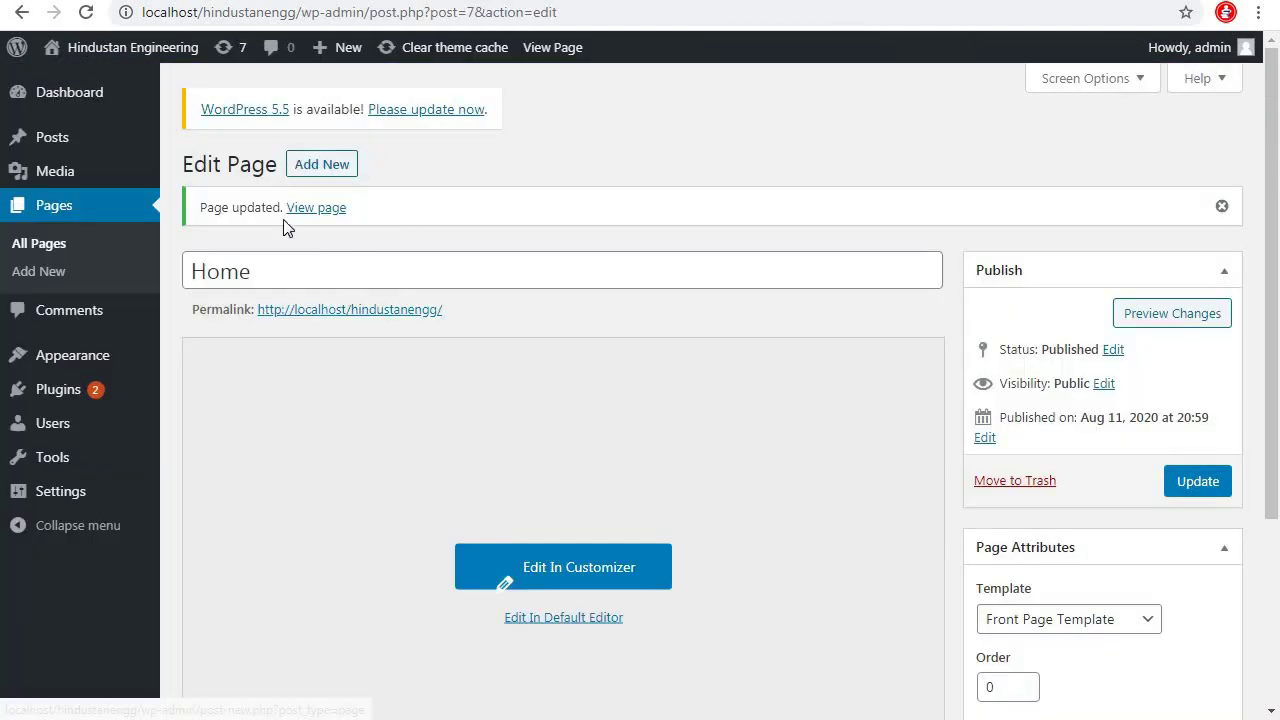
{"action": "scroll", "coordinate": [812, 432], "scroll_direction": "down", "scroll_amount": 3}
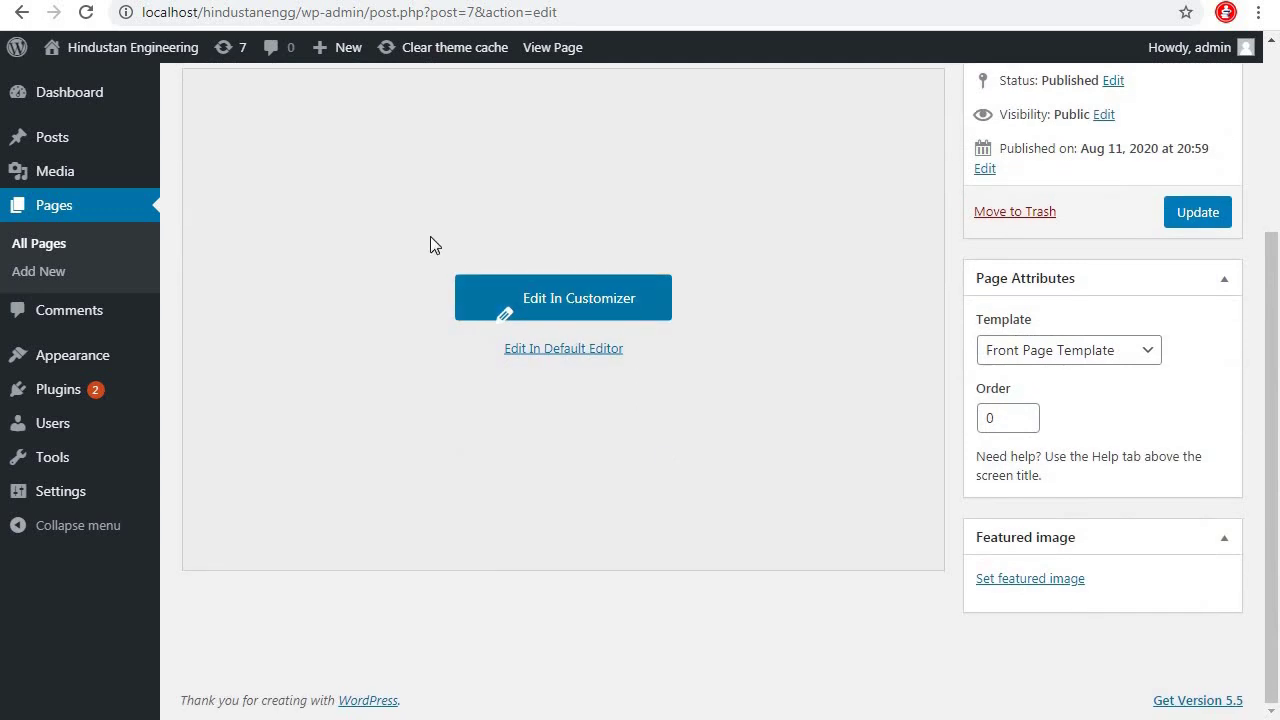
{"action": "scroll", "coordinate": [430, 246], "scroll_direction": "up", "scroll_amount": 3}
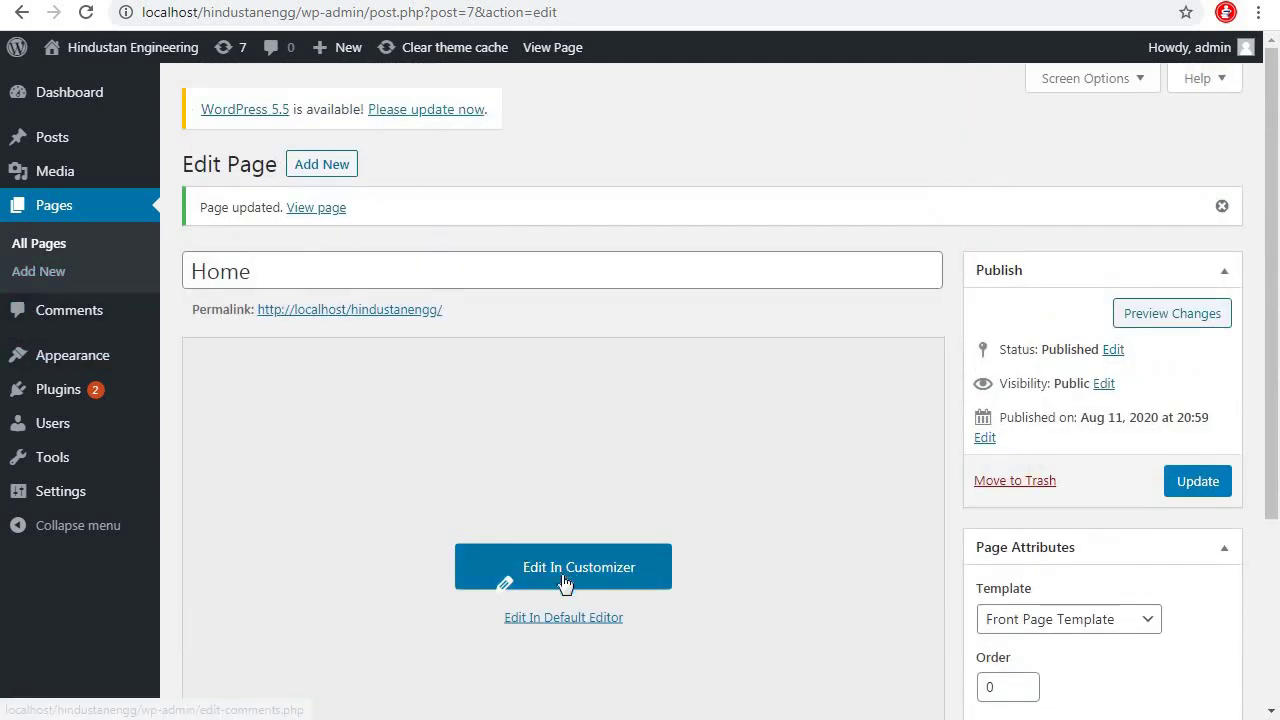
{"action": "left_click", "coordinate": [68, 207]}
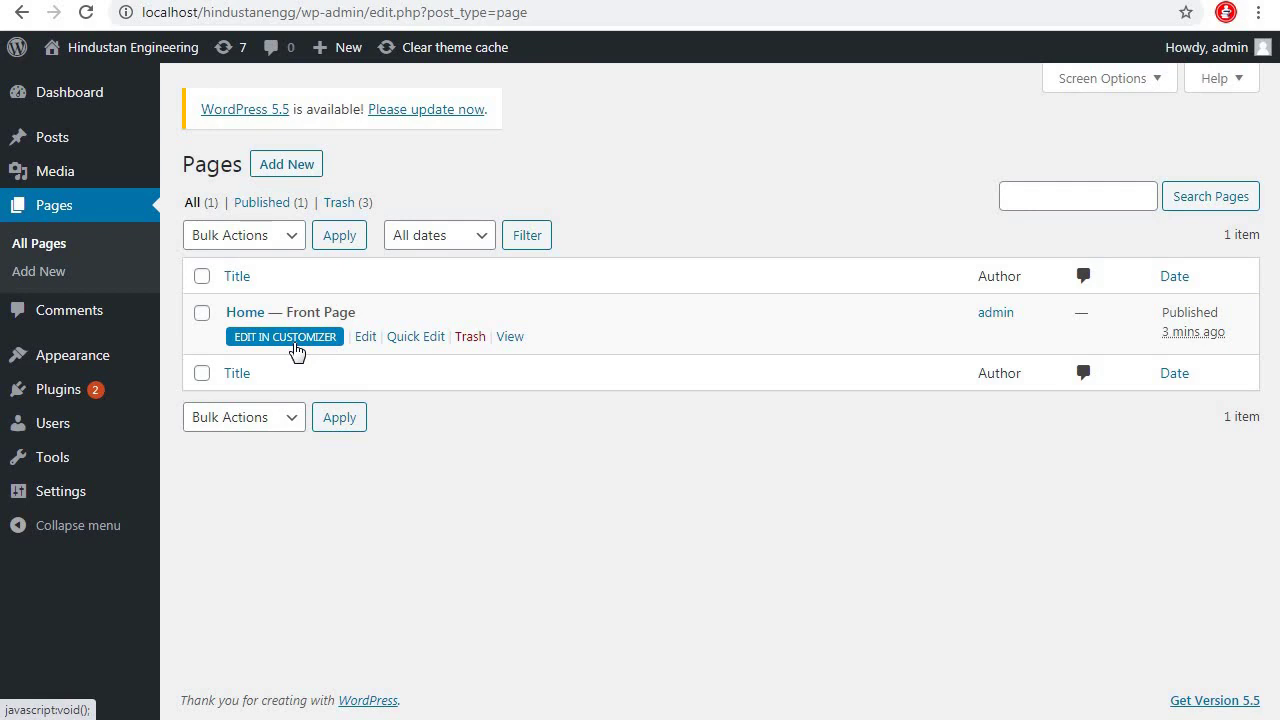
Open the Home page in a new tab and launch the Customizer from it
{"action": "right_click", "coordinate": [517, 343]}
{"action": "left_click", "coordinate": [531, 354]}
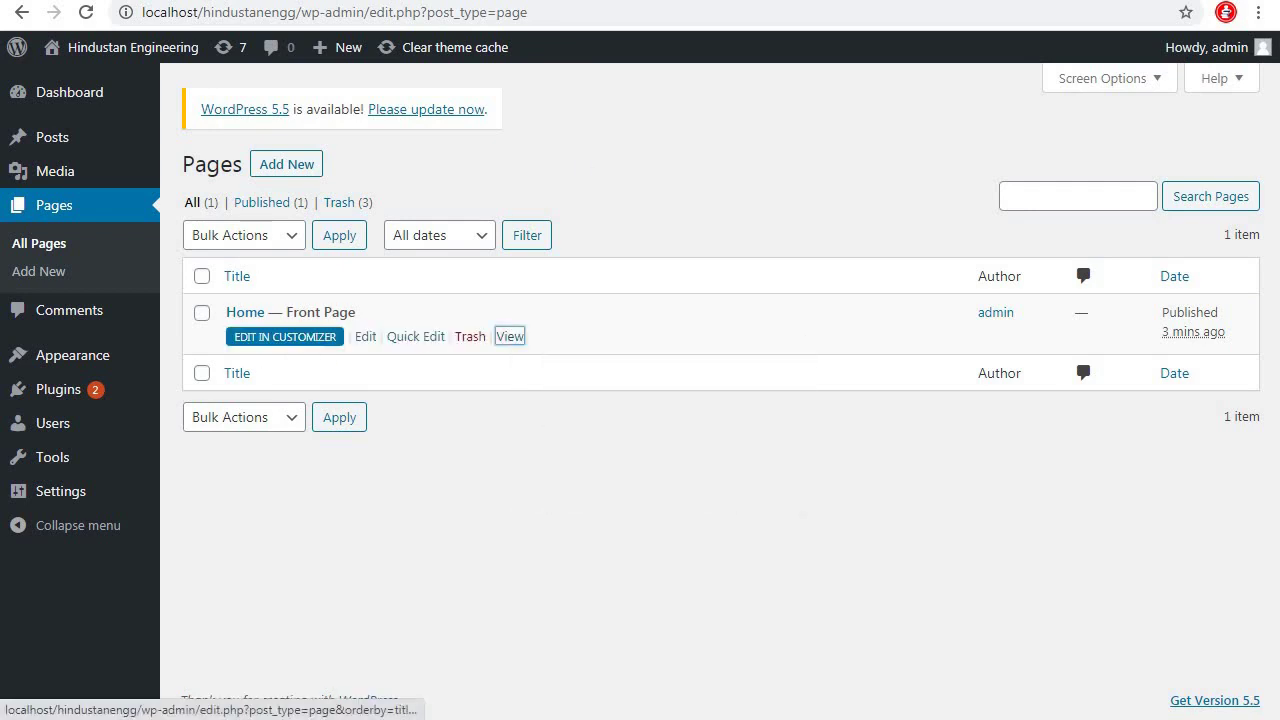
{"action": "key", "text": "ctrl+Tab"}
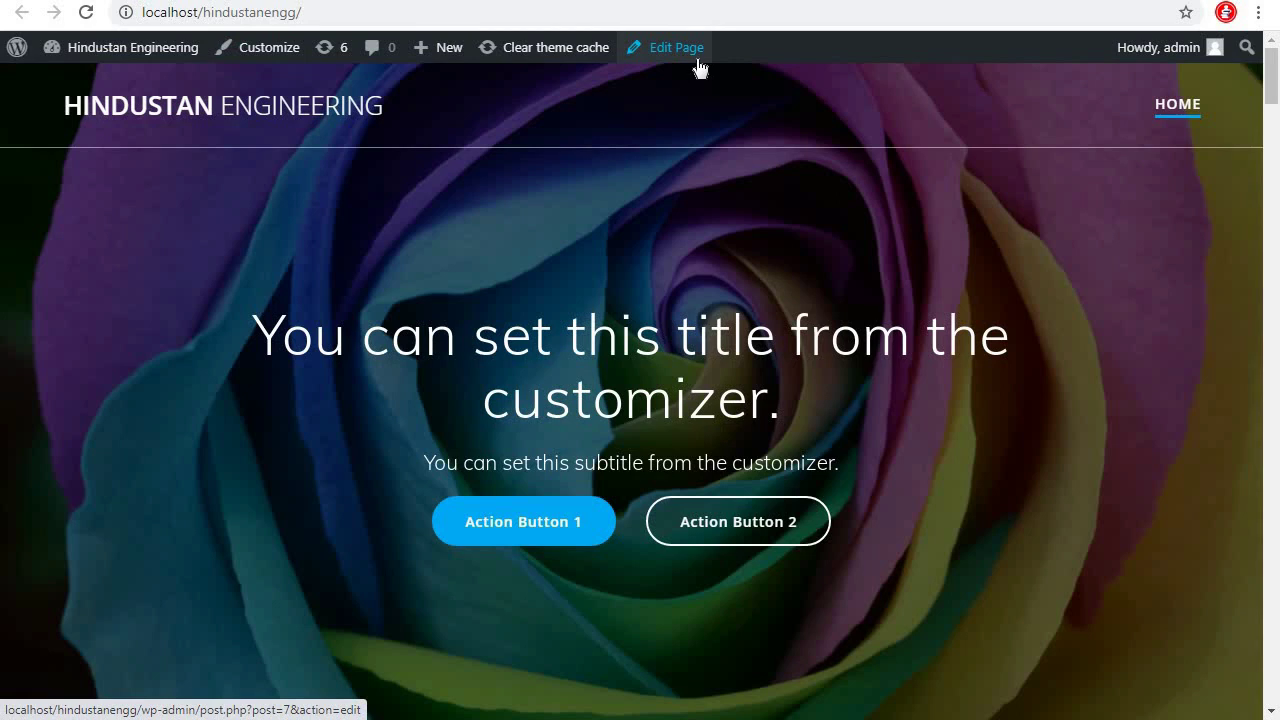
{"action": "left_click", "coordinate": [266, 57]}
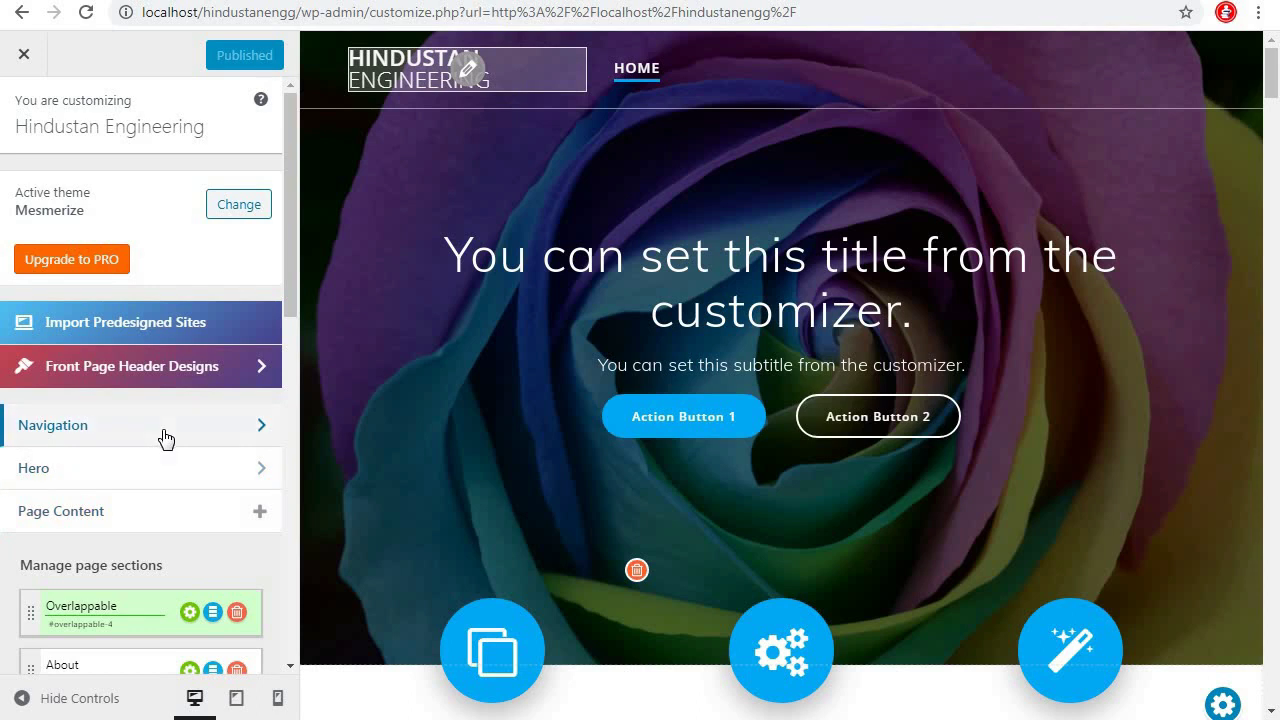
Browse Page Content and the front page header design presets, then close and reopen the Customizer
{"action": "scroll", "coordinate": [163, 437], "scroll_direction": "down", "scroll_amount": 3}
{"action": "left_click", "coordinate": [157, 330]}
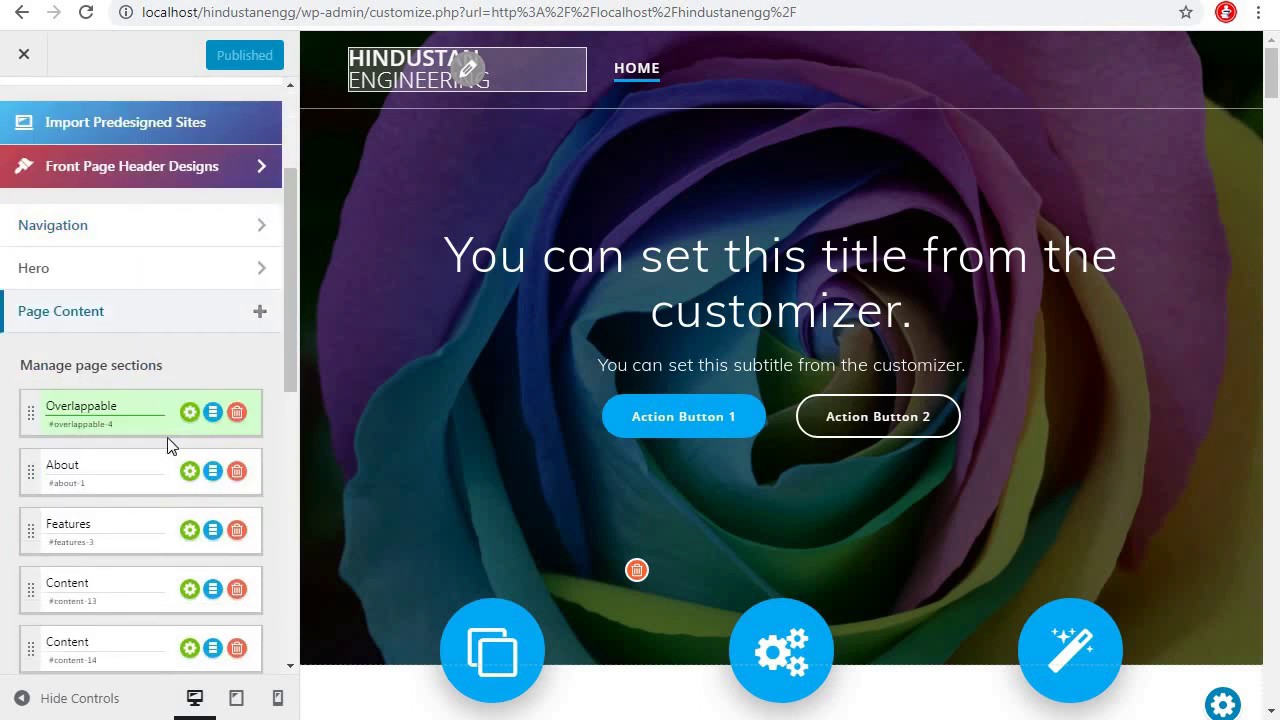
{"action": "scroll", "coordinate": [189, 517], "scroll_direction": "down", "scroll_amount": 7}
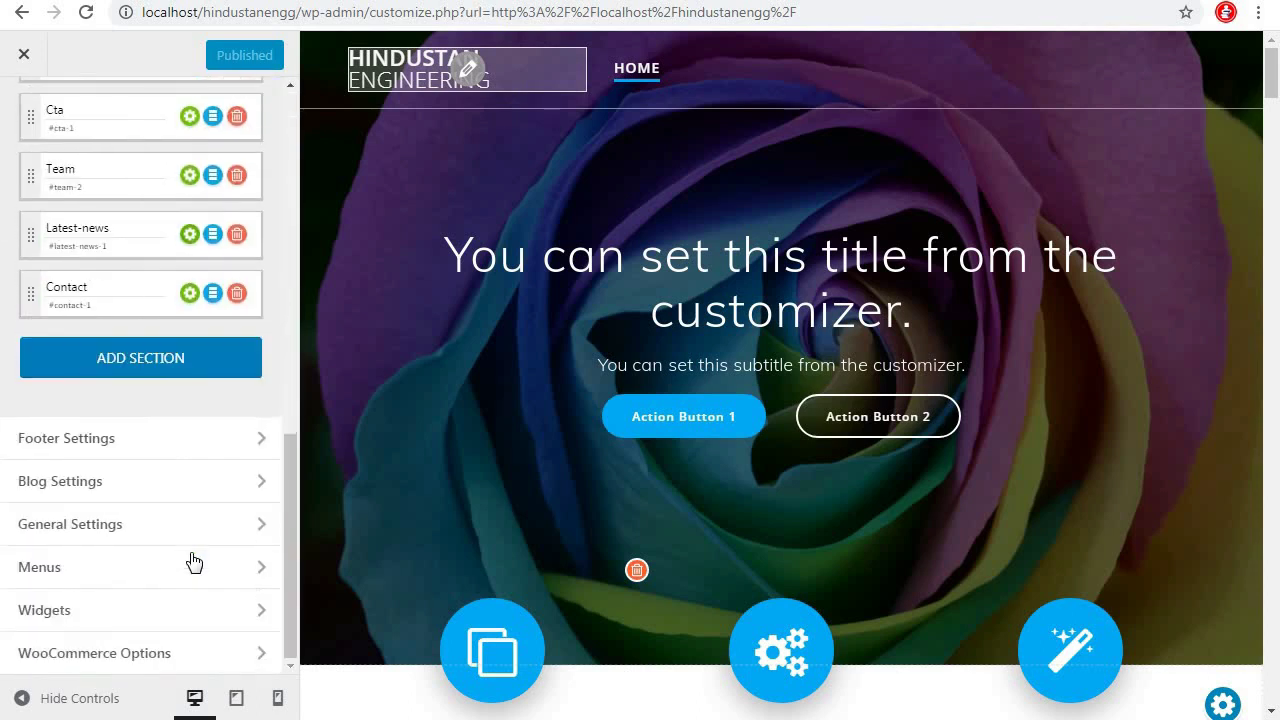
{"action": "scroll", "coordinate": [190, 555], "scroll_direction": "up", "scroll_amount": 10}
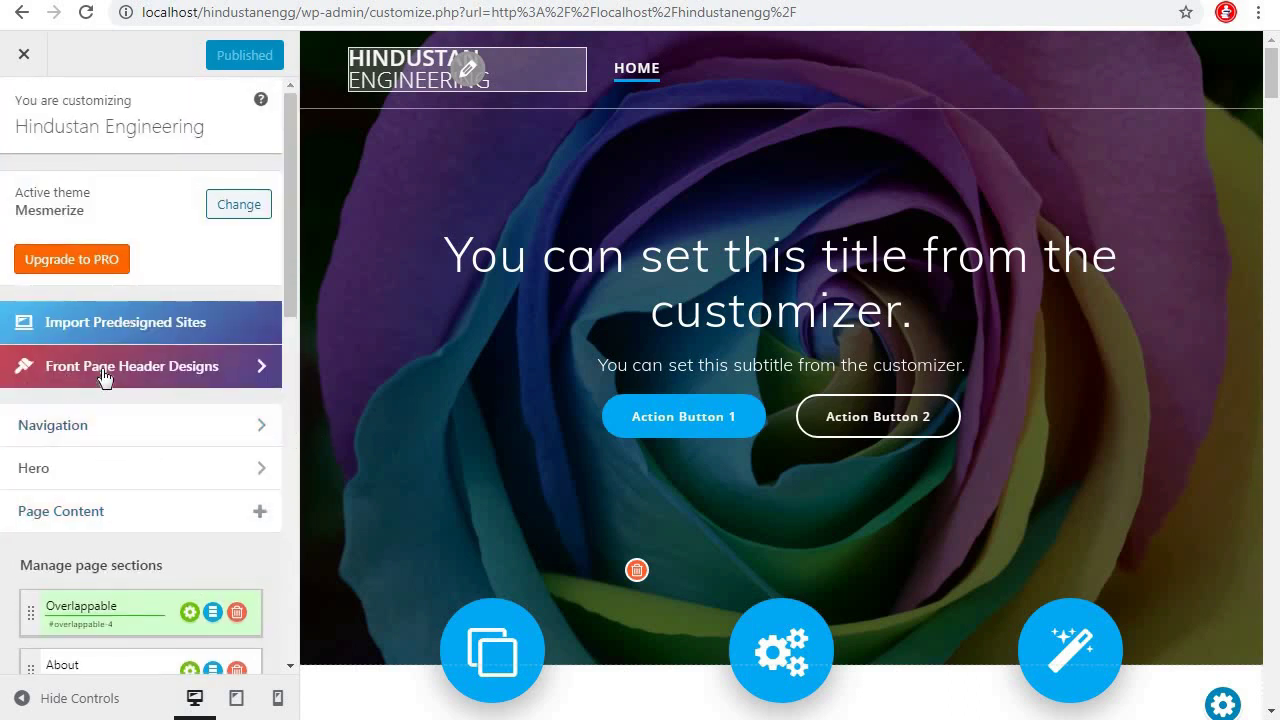
{"action": "left_click", "coordinate": [255, 370]}
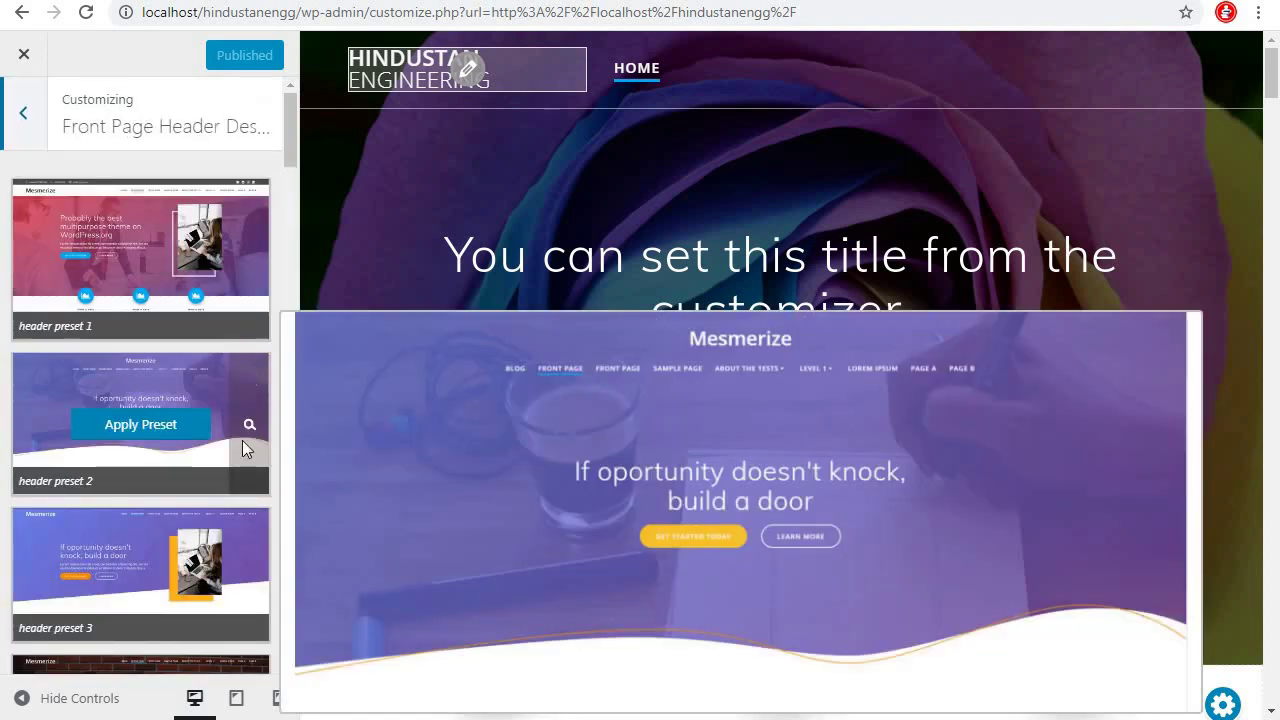
{"action": "scroll", "coordinate": [216, 595], "scroll_direction": "down", "scroll_amount": 3}
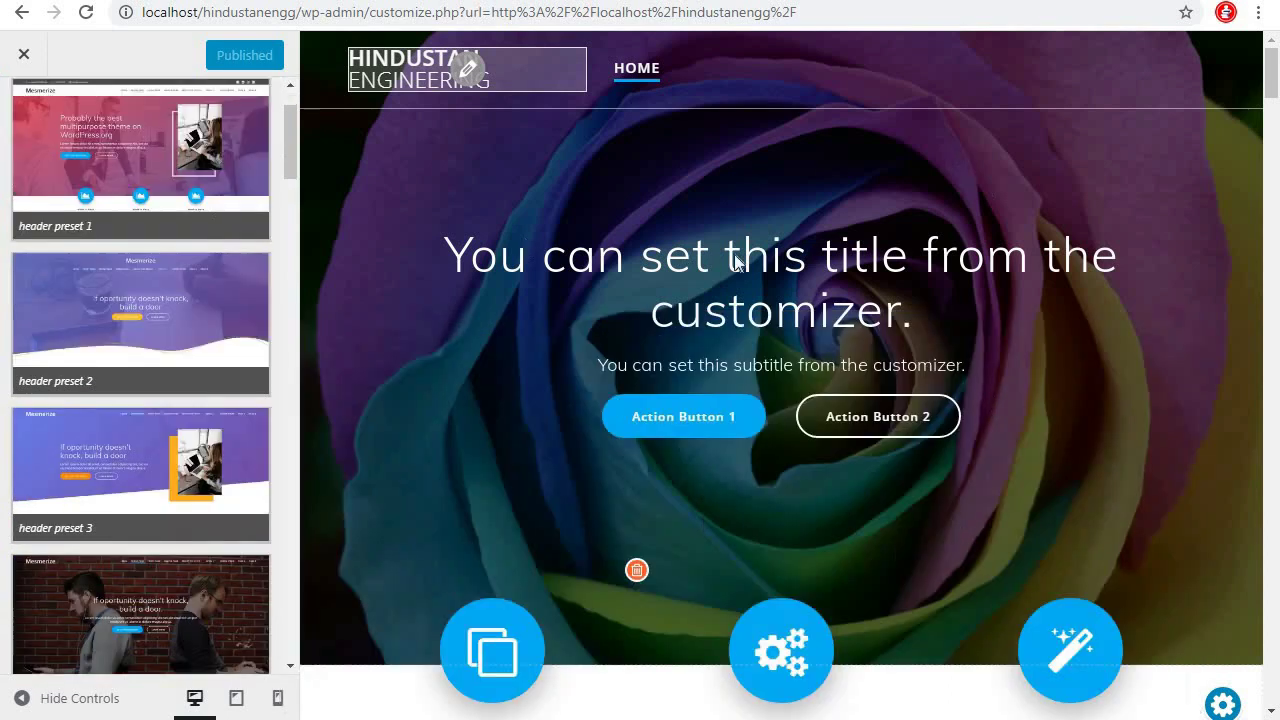
{"action": "scroll", "coordinate": [153, 409], "scroll_direction": "down", "scroll_amount": 4}
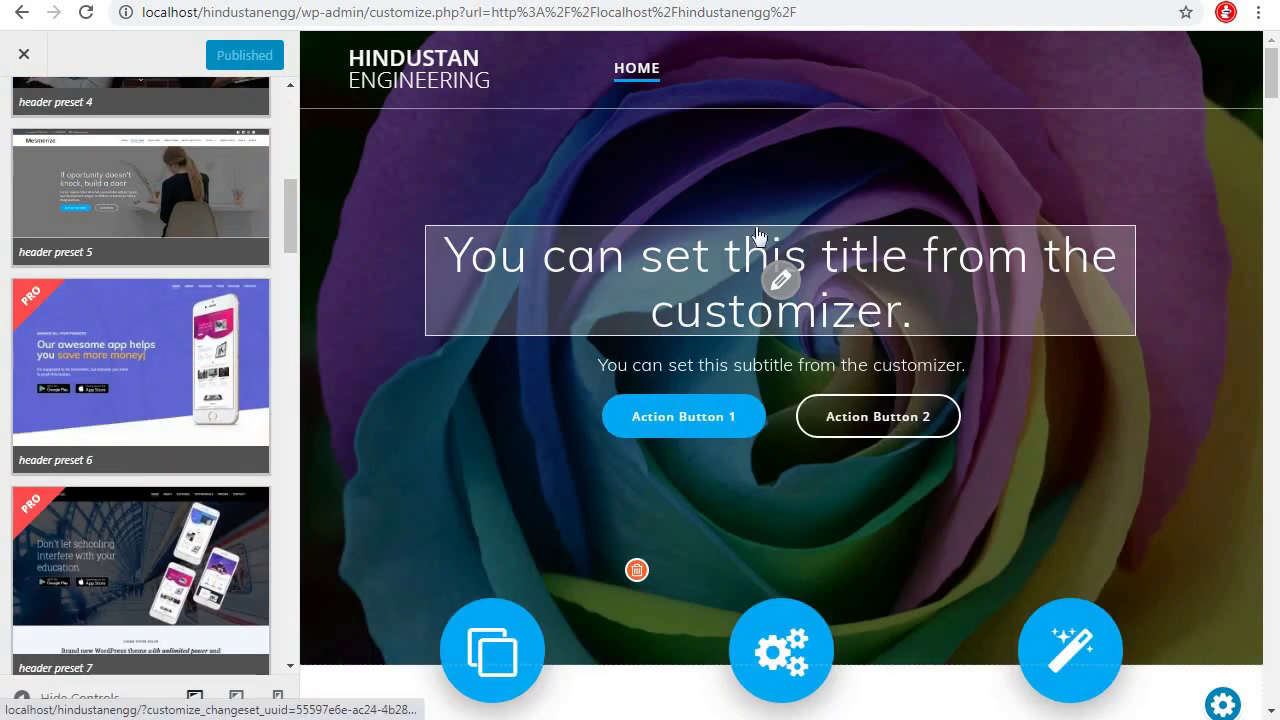
{"action": "left_click", "coordinate": [23, 52]}
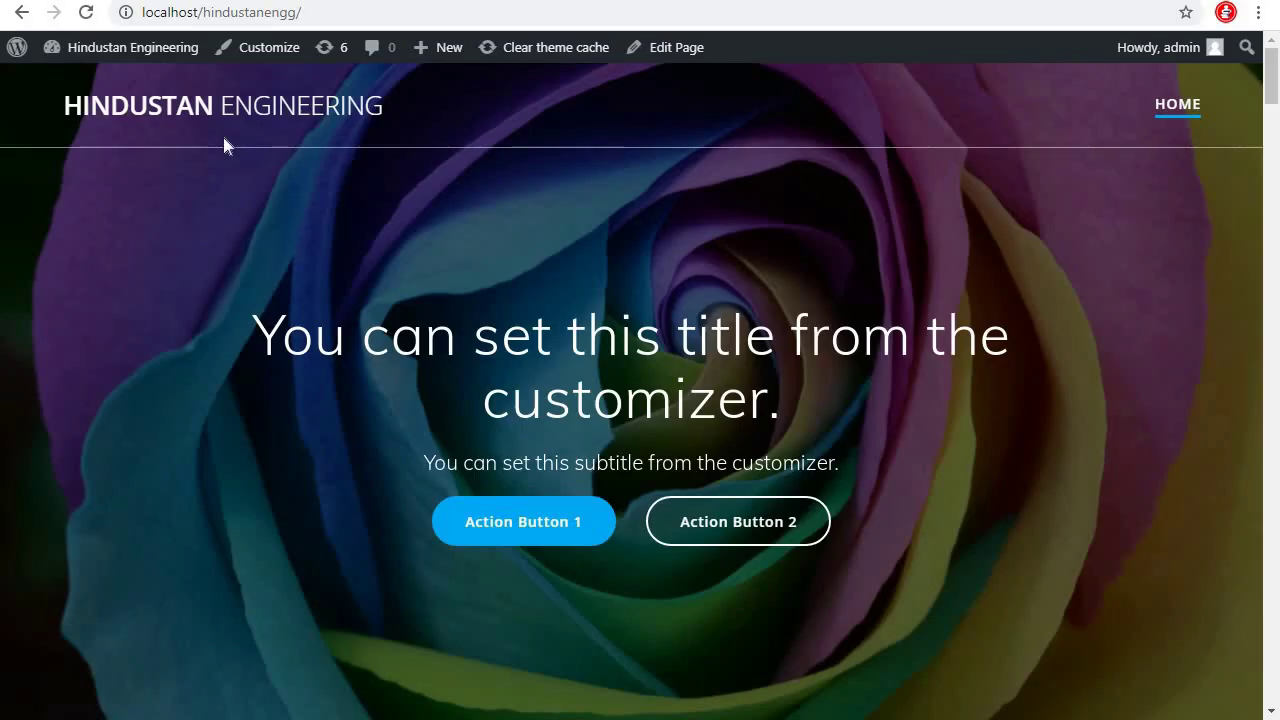
{"action": "left_click", "coordinate": [284, 50]}
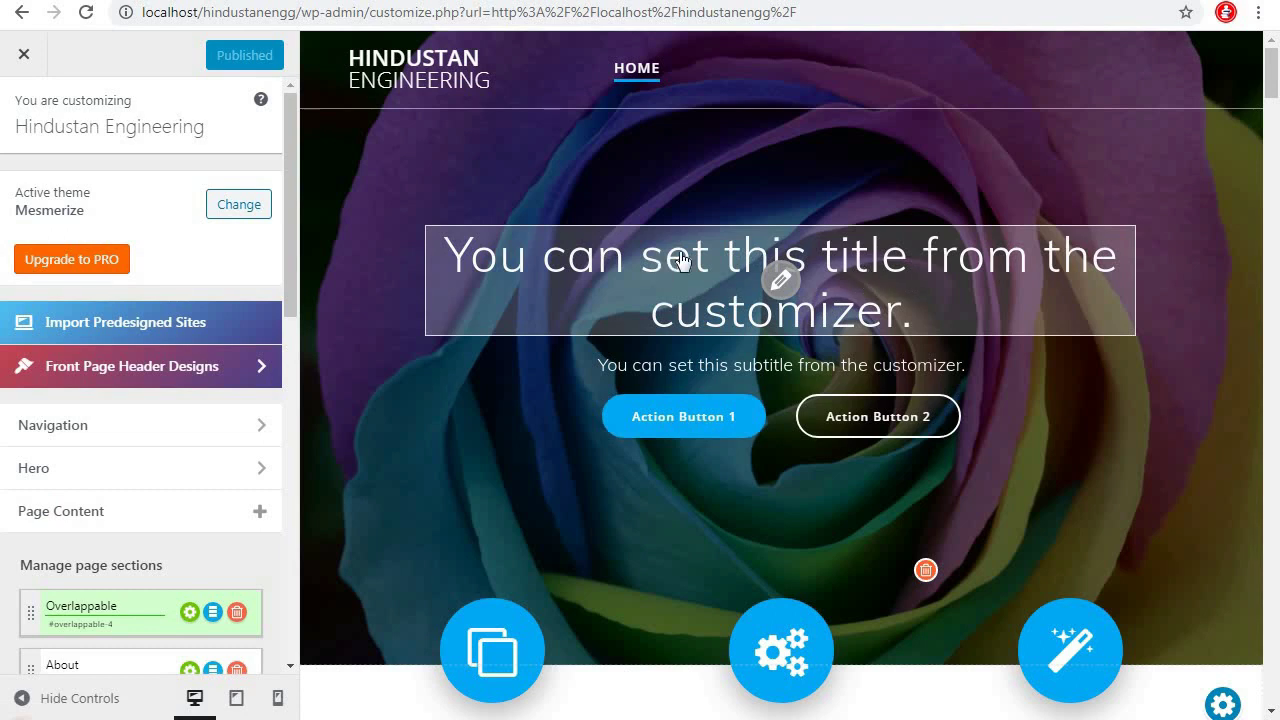
Retitle the hero 'Hindustan Engineering & Equipment' with tagline 'One Stop Solution for All Engineering Equpments and Services'
{"action": "left_click", "coordinate": [782, 280]}
{"action": "left_click_drag", "start_coordinate": [930, 313], "coordinate": [440, 255]}
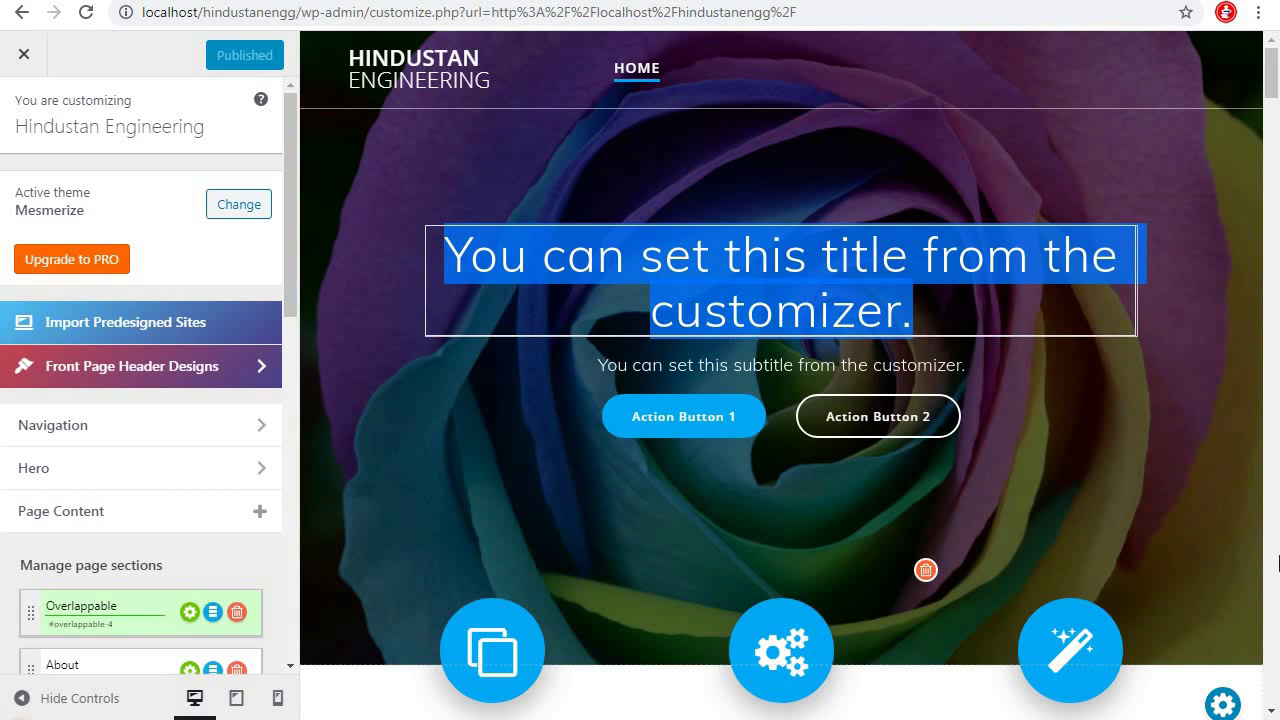
{"action": "type", "text": "Hindustan Engineering & Equipment"}
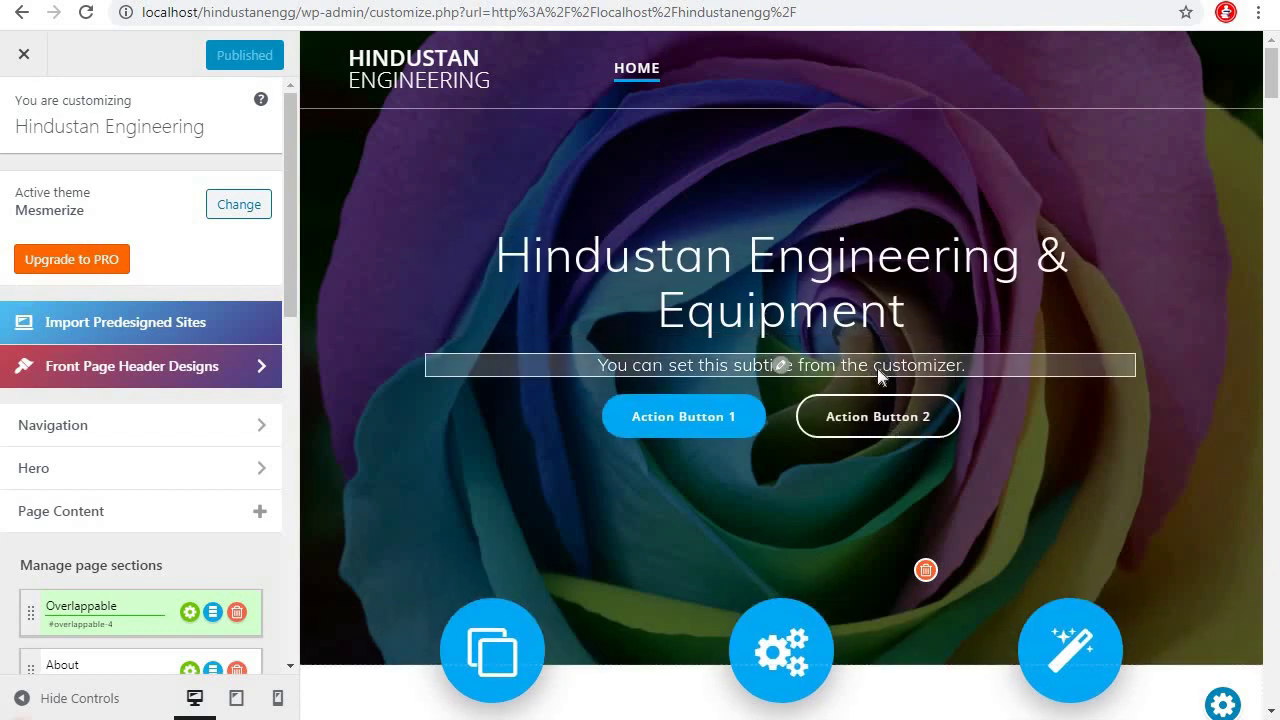
{"action": "left_click", "coordinate": [806, 368]}
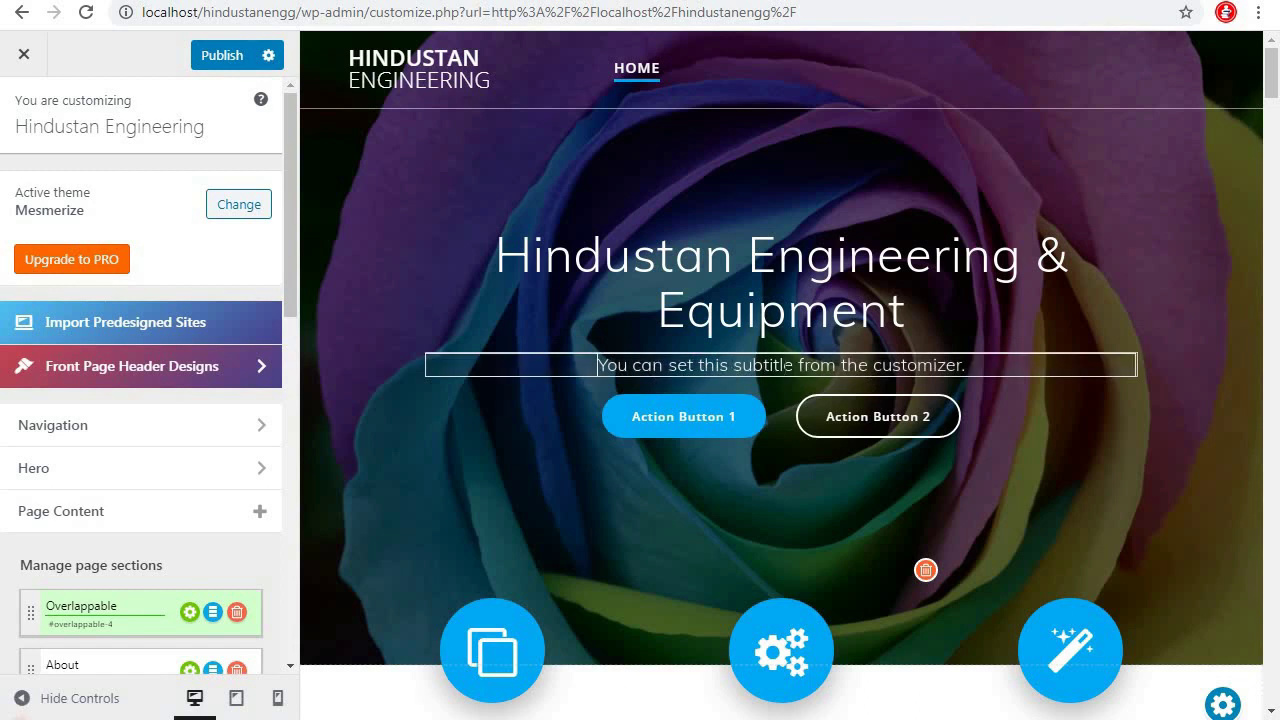
{"action": "key", "text": "ctrl+a"}
{"action": "type", "text": "One Stop Solutio"}
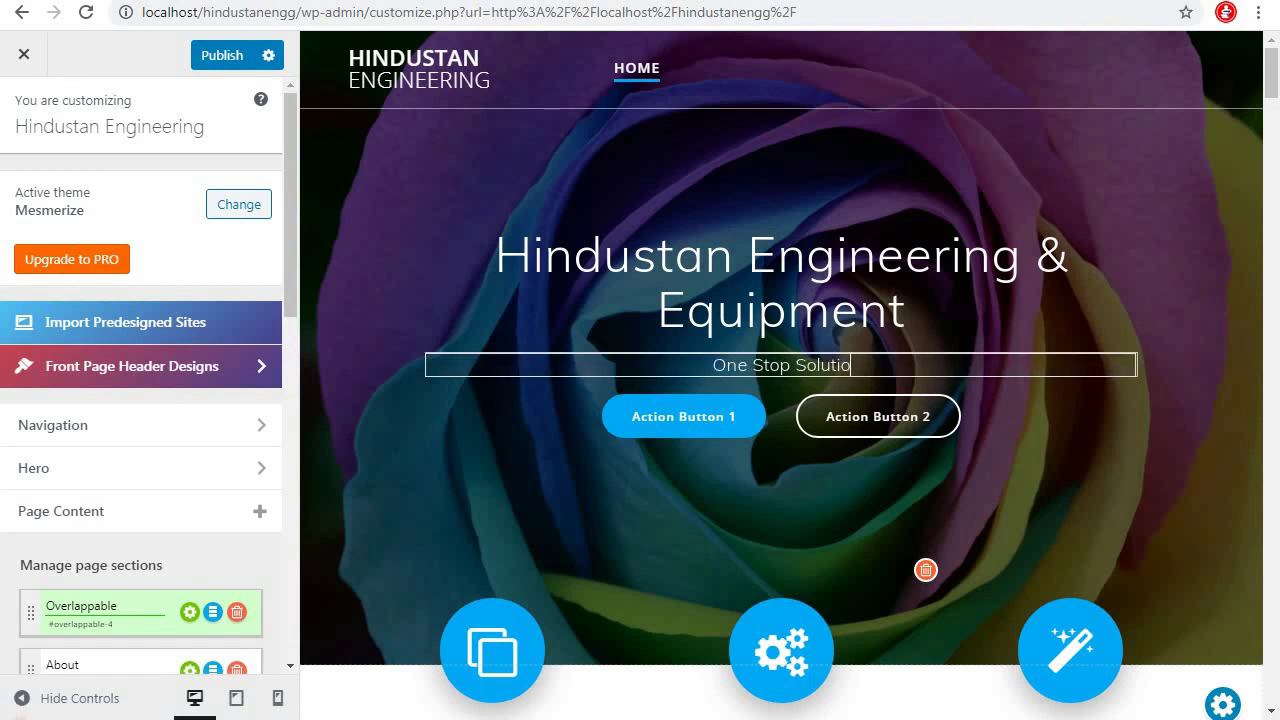
{"action": "type", "text": "n for All Engineering Equpments and Services"}
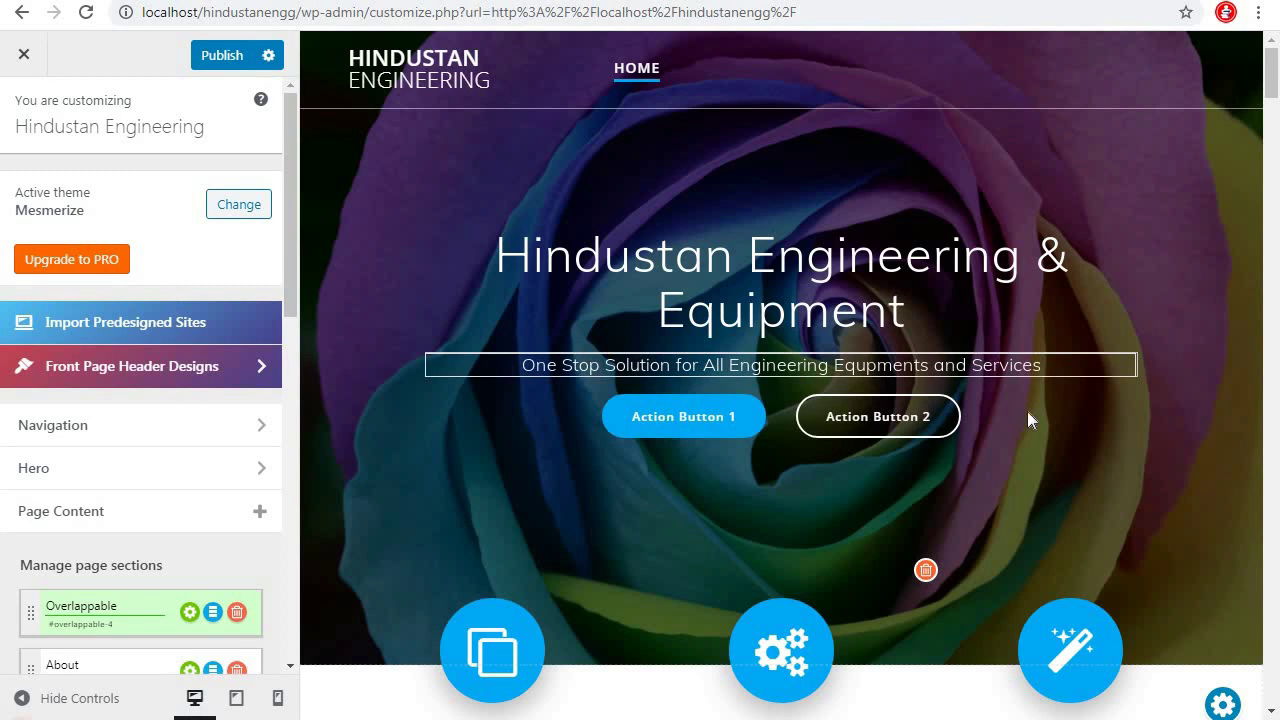
{"action": "left_click", "coordinate": [1029, 411]}
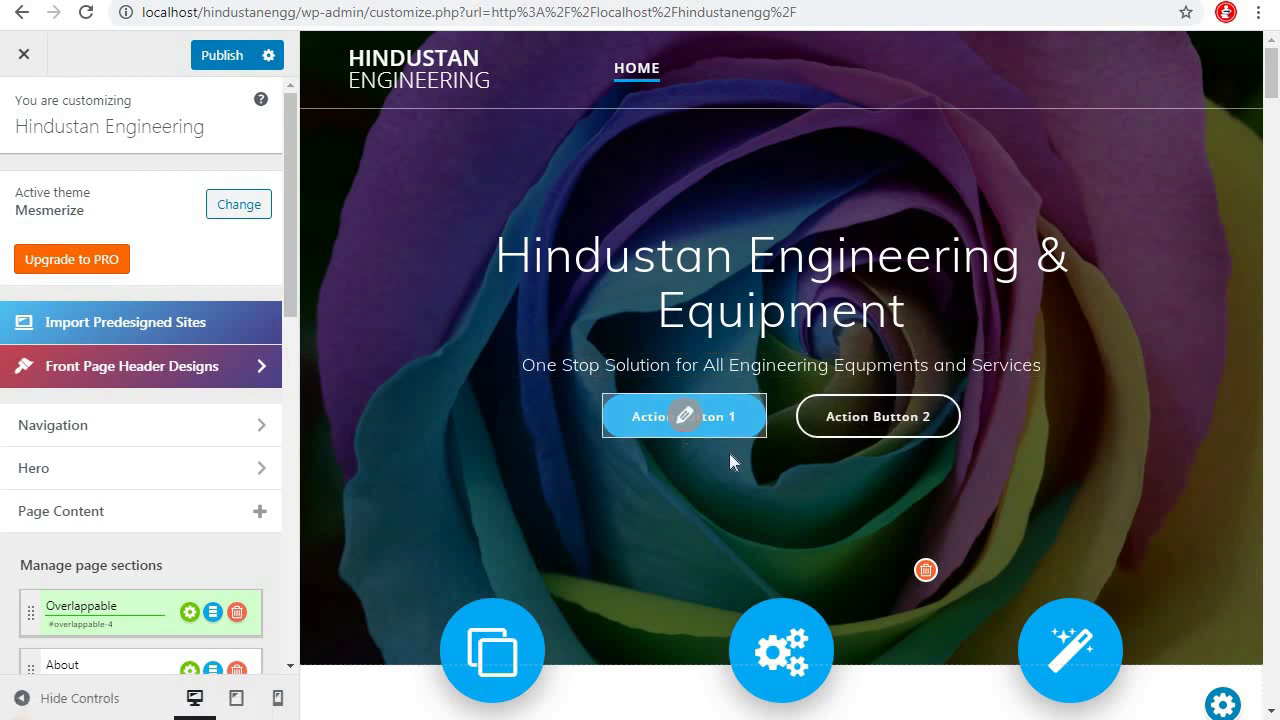
Relabel the two hero buttons About Us and Contact Us
{"action": "left_click", "coordinate": [685, 416]}
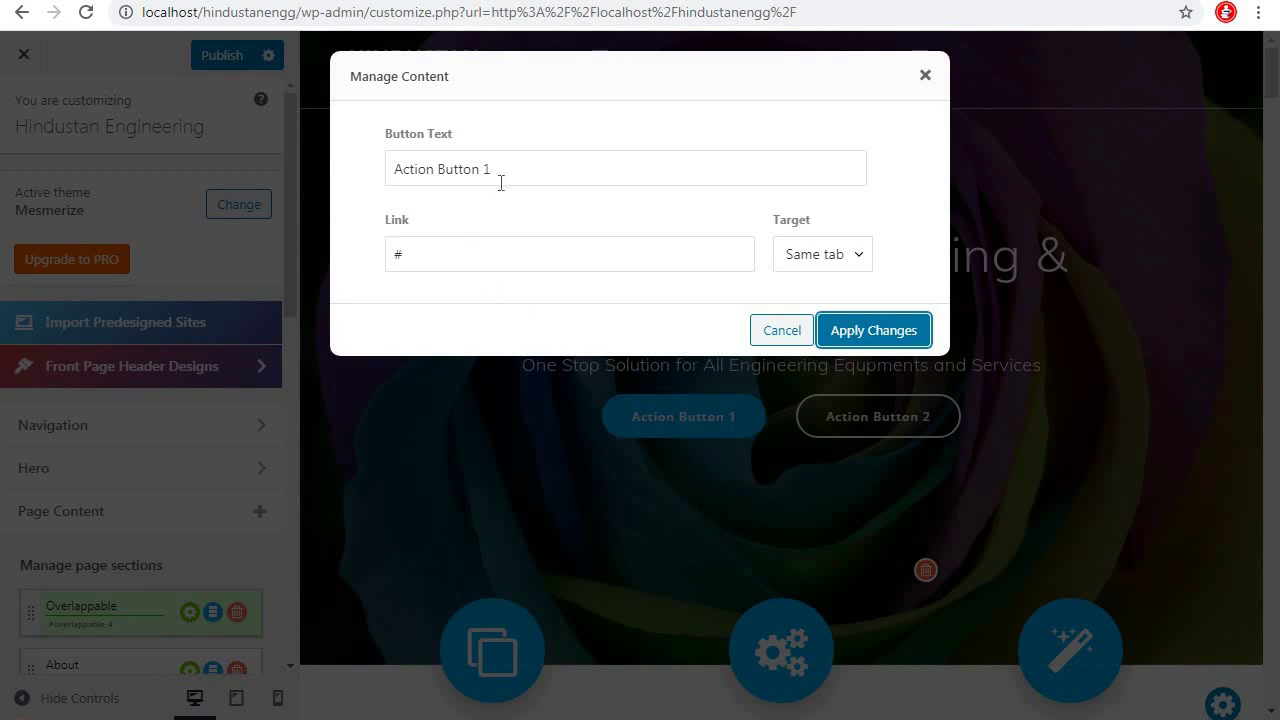
{"action": "left_click_drag", "start_coordinate": [509, 177], "coordinate": [237, 188]}
{"action": "type", "text": "About Us"}
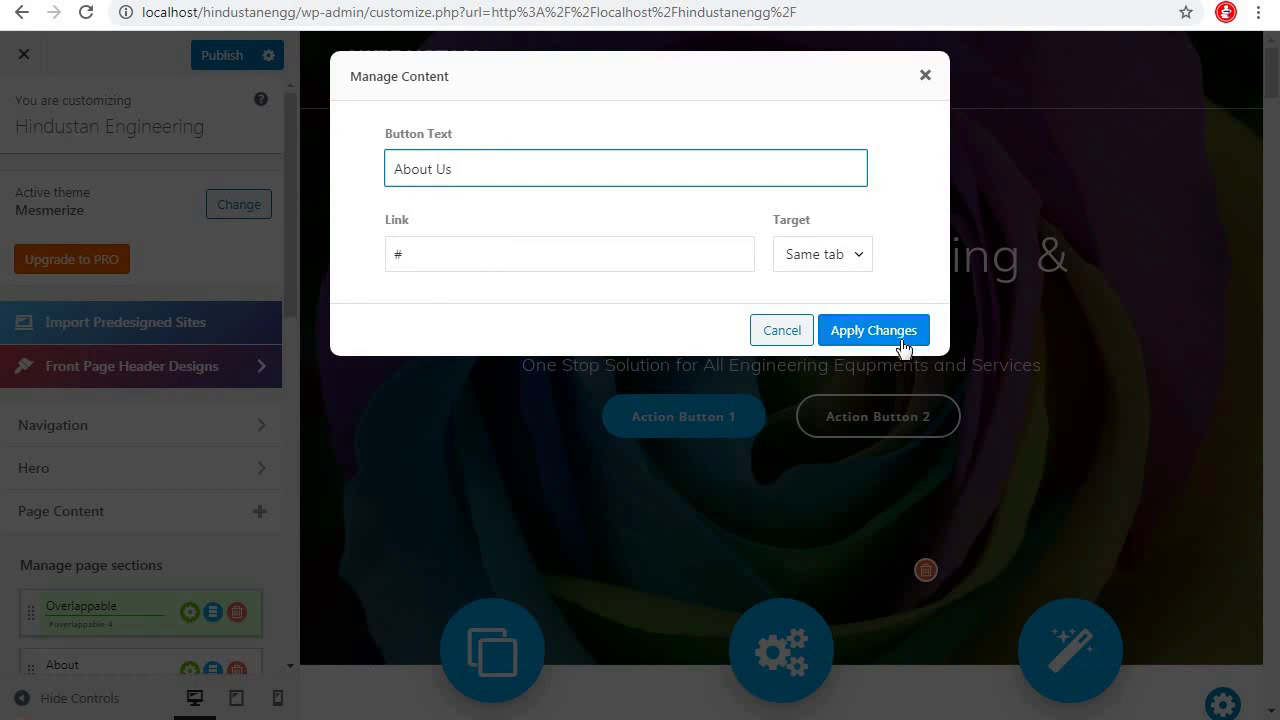
{"action": "left_click", "coordinate": [895, 340]}
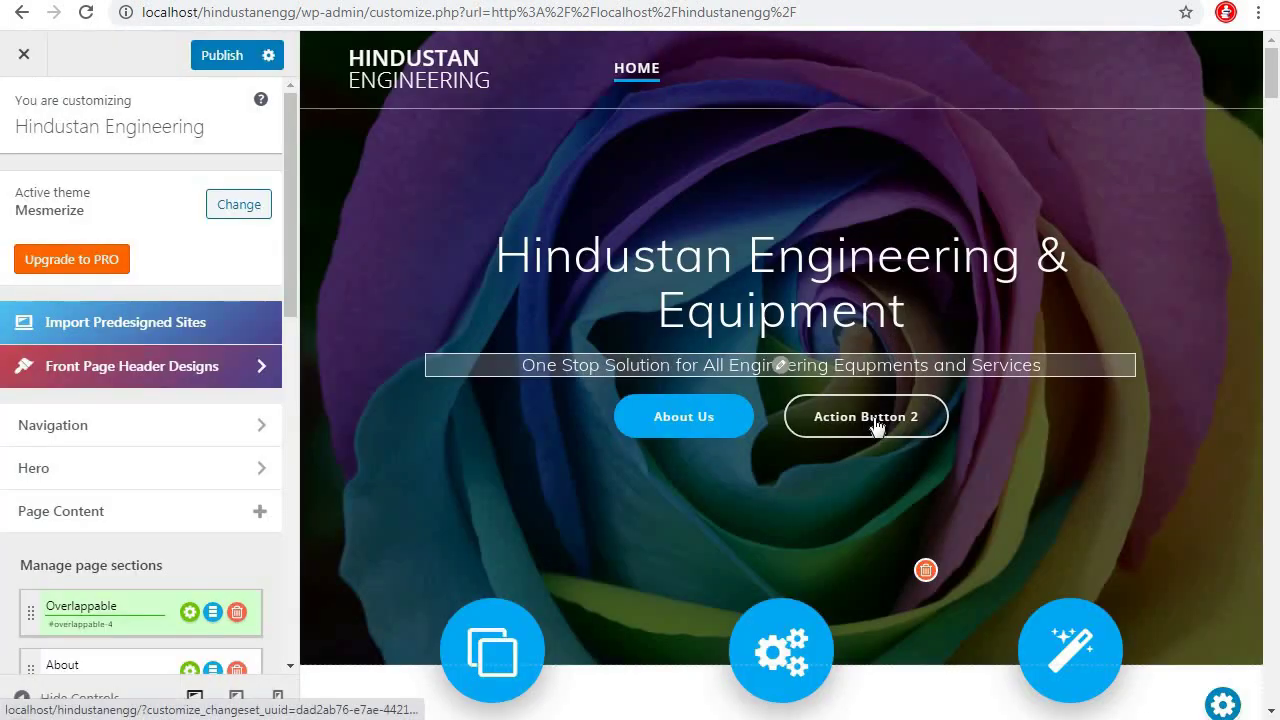
{"action": "left_click", "coordinate": [866, 418]}
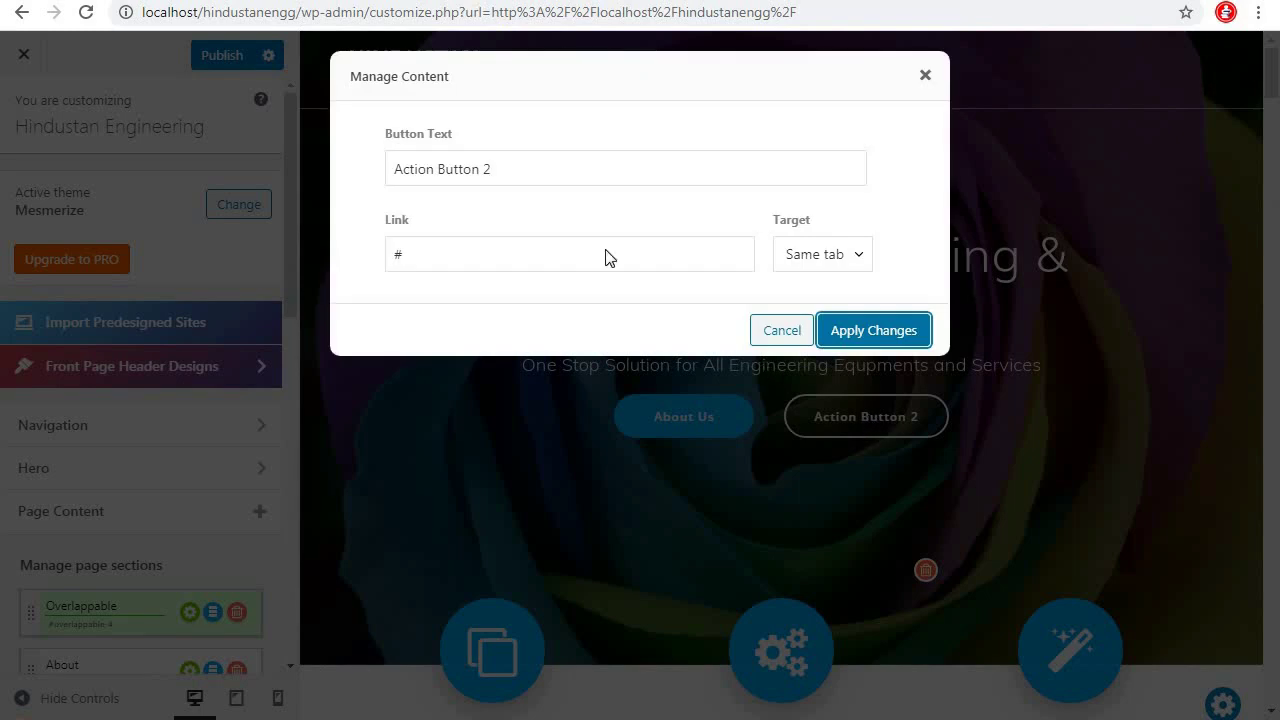
{"action": "left_click_drag", "start_coordinate": [510, 170], "coordinate": [323, 180]}
{"action": "type", "text": "Contact Us"}
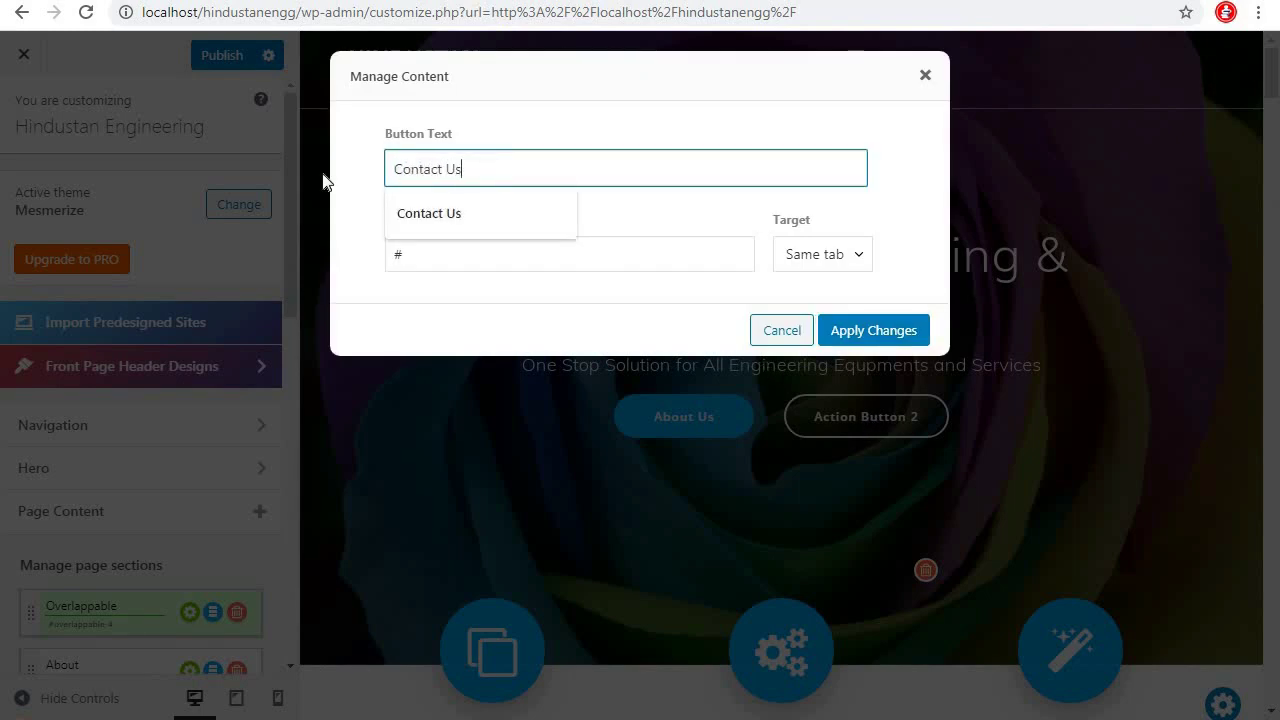
{"action": "left_click", "coordinate": [871, 329]}
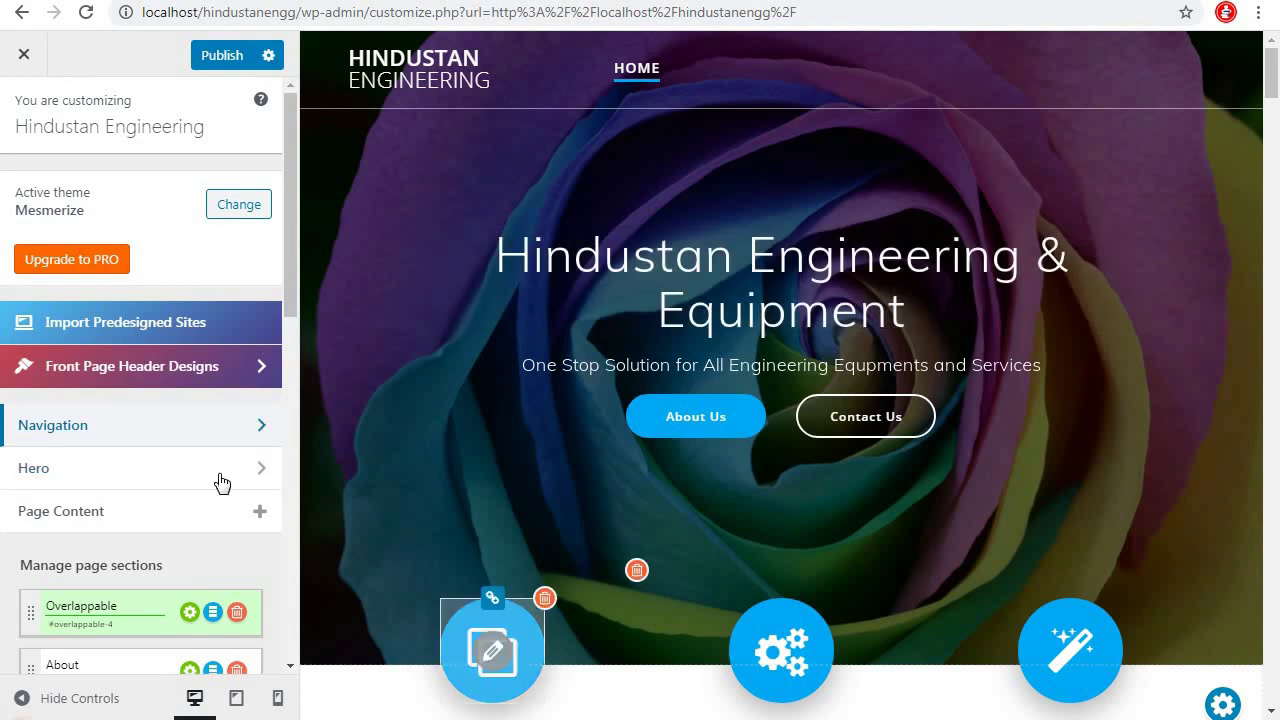
Open the Front Page Hero background options and start changing the header image
{"action": "left_click", "coordinate": [265, 473]}
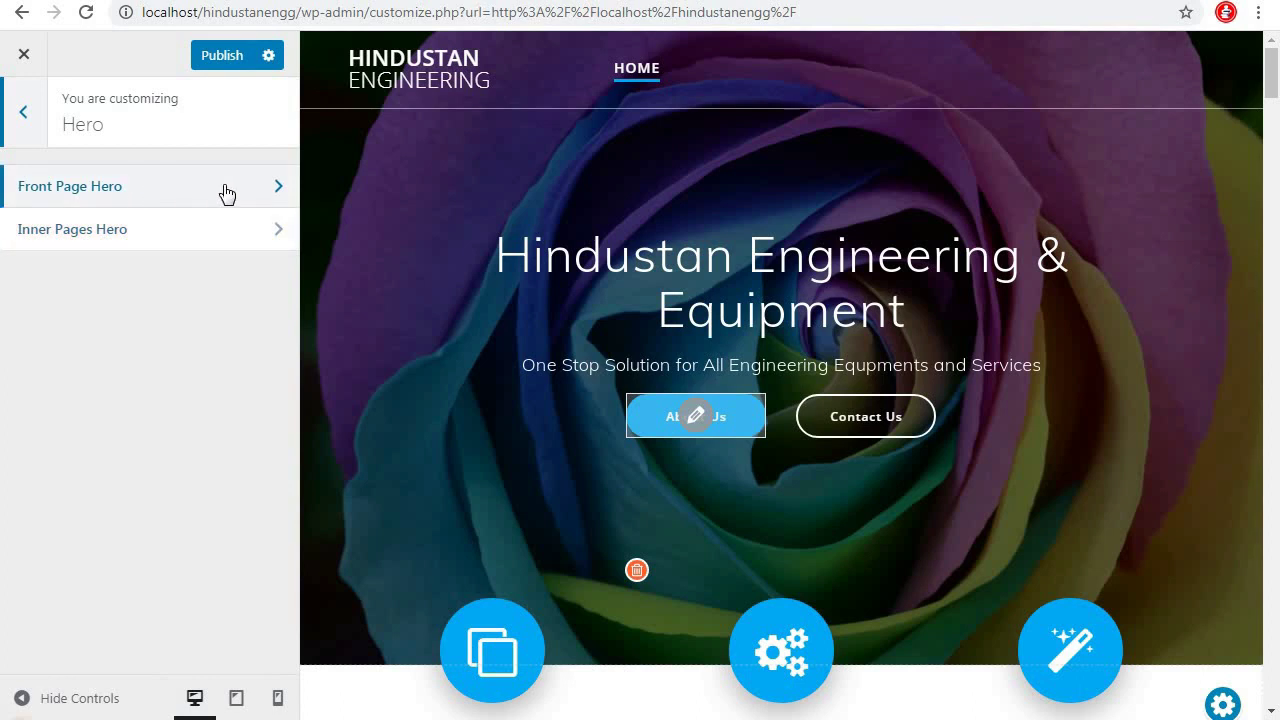
{"action": "left_click", "coordinate": [277, 191]}
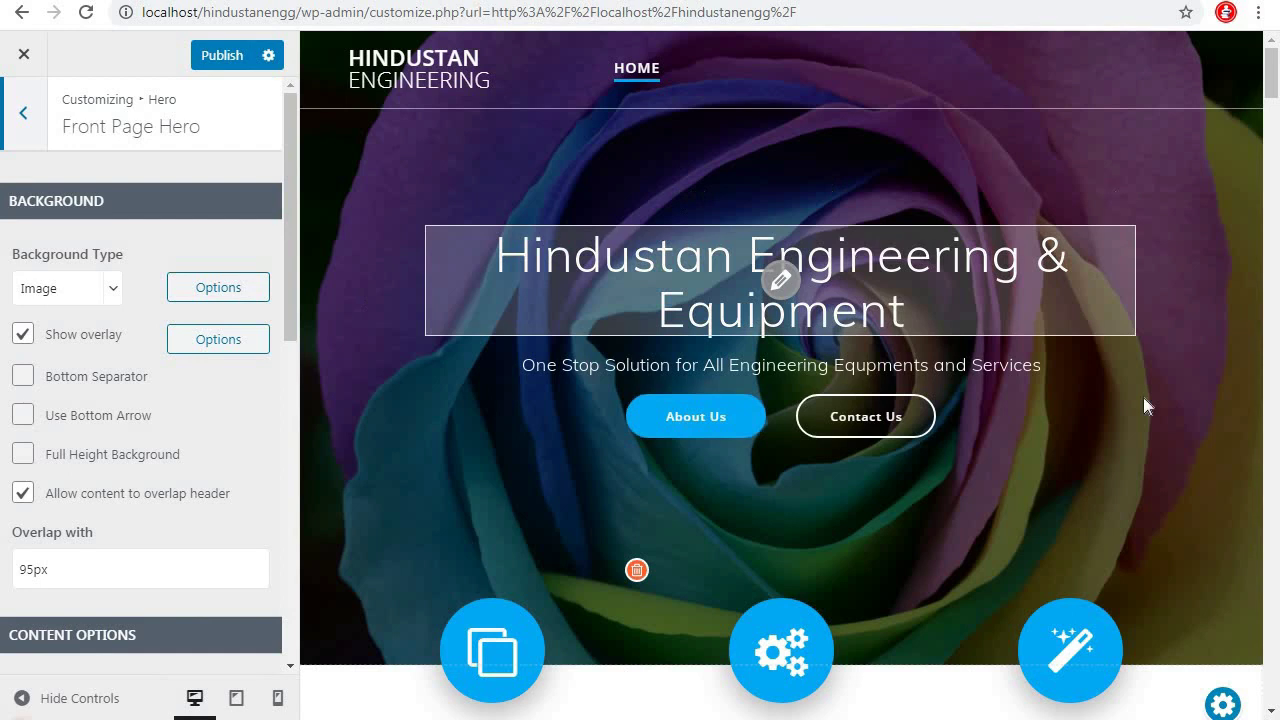
{"action": "left_click", "coordinate": [218, 290]}
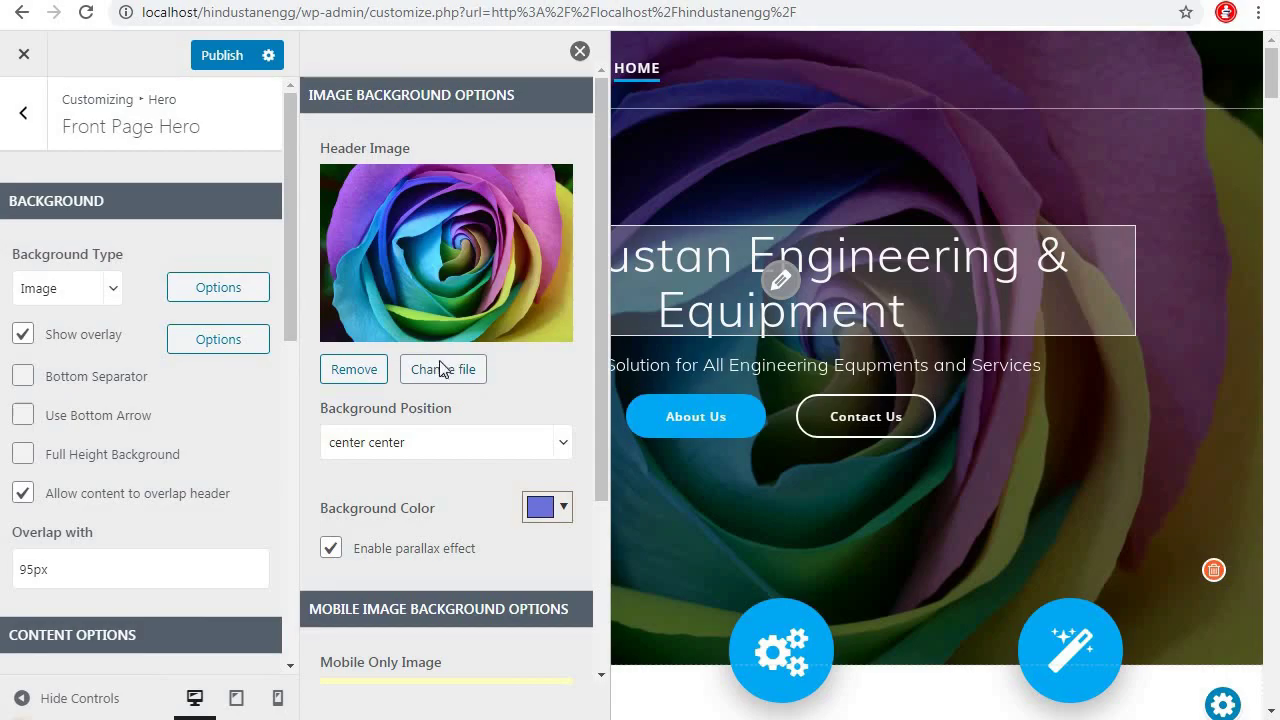
{"action": "left_click", "coordinate": [440, 369]}
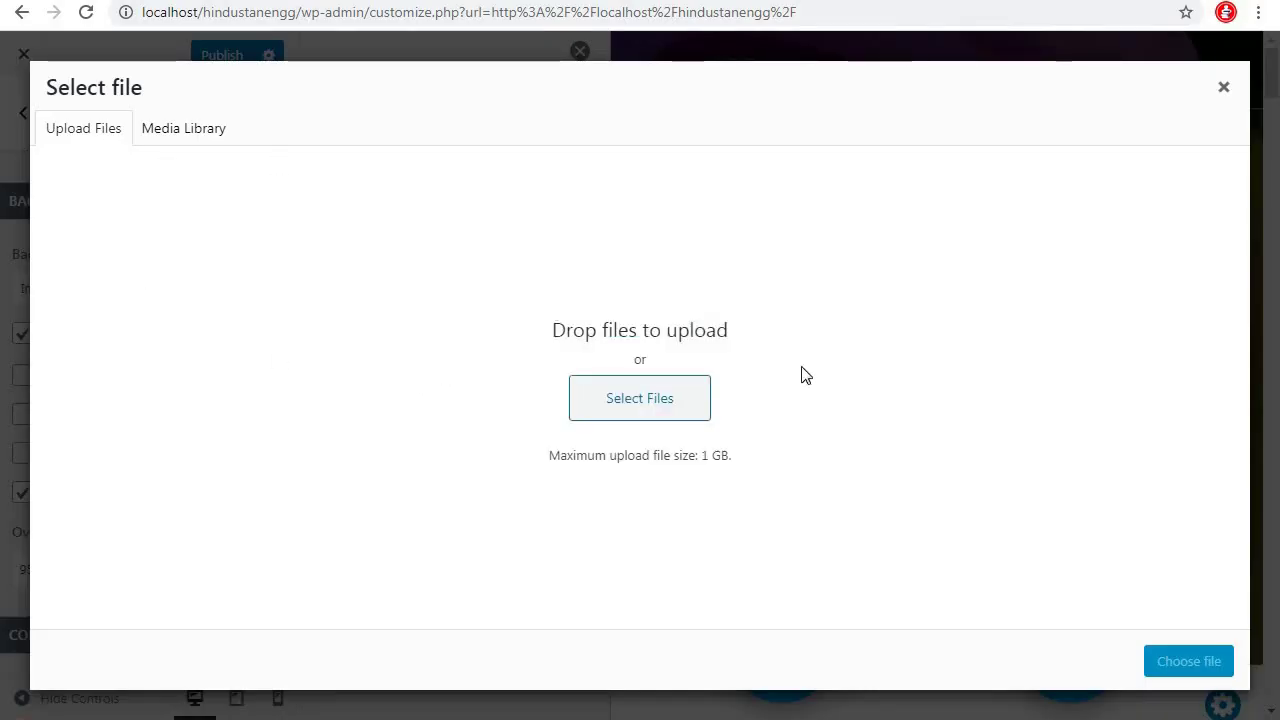
Upload brandbg1 from the E: drive and use it as the hero background
{"action": "left_click", "coordinate": [655, 420]}
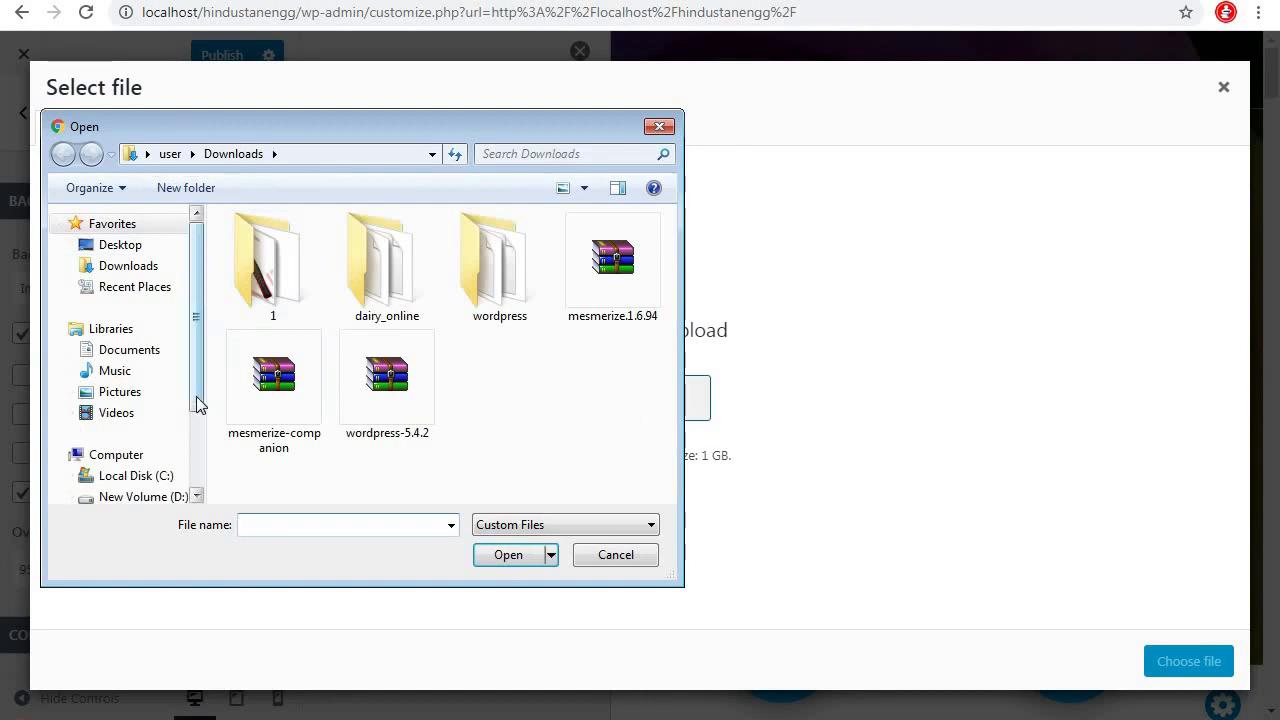
{"action": "scroll", "coordinate": [160, 450], "scroll_direction": "down", "scroll_amount": 2}
{"action": "left_click", "coordinate": [157, 424]}
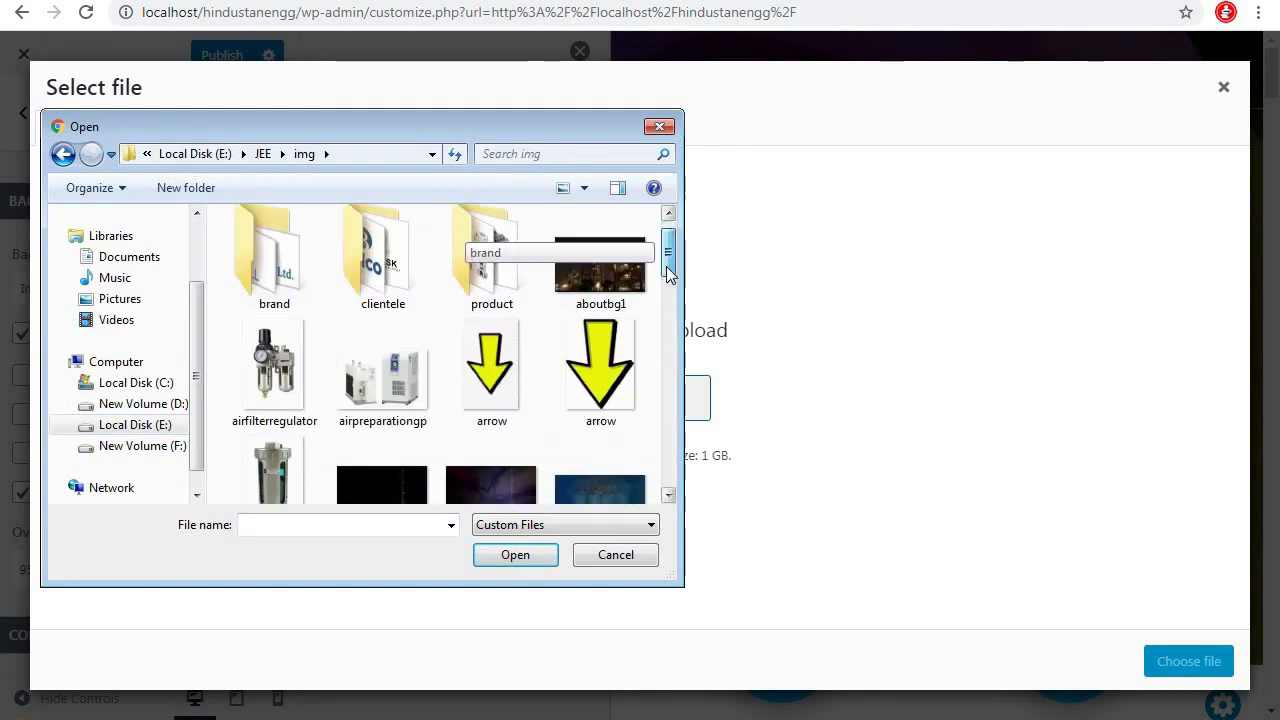
{"action": "mouse_move", "coordinate": [666, 266]}
{"action": "left_mouse_down"}
{"action": "mouse_move", "coordinate": [654, 466]}
{"action": "mouse_move", "coordinate": [654, 255]}
{"action": "left_mouse_up"}
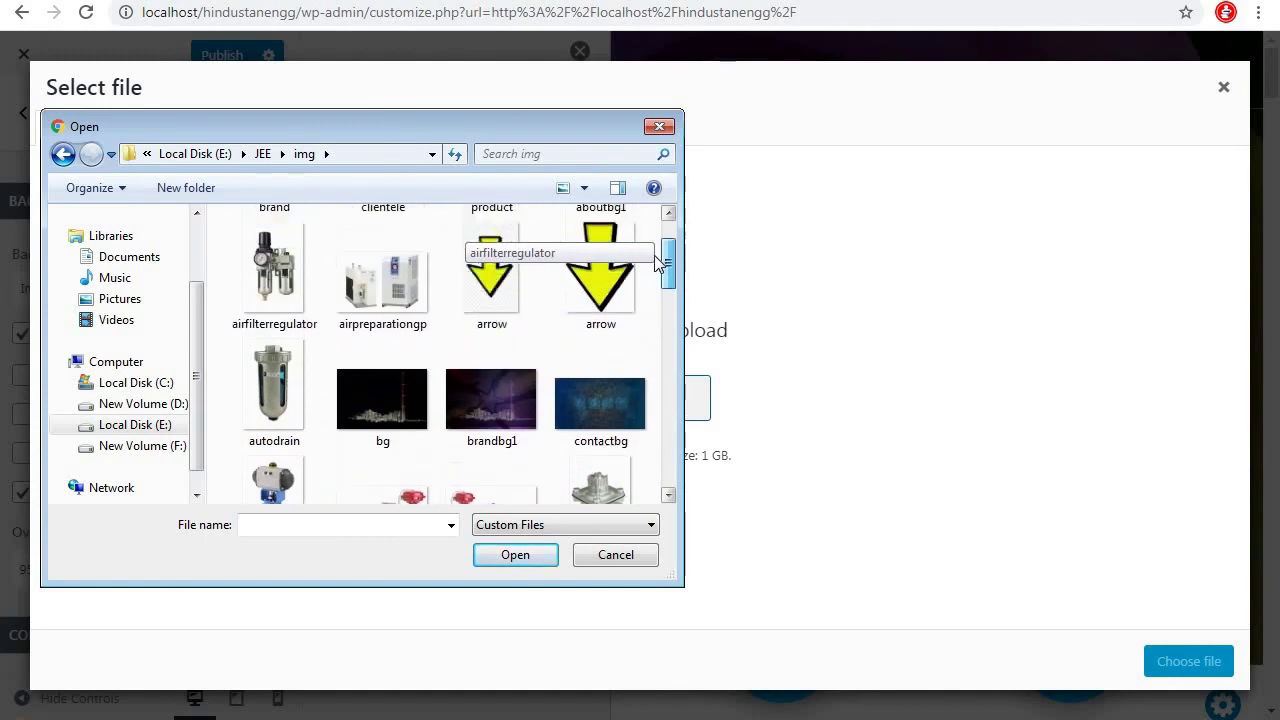
{"action": "left_click", "coordinate": [501, 437]}
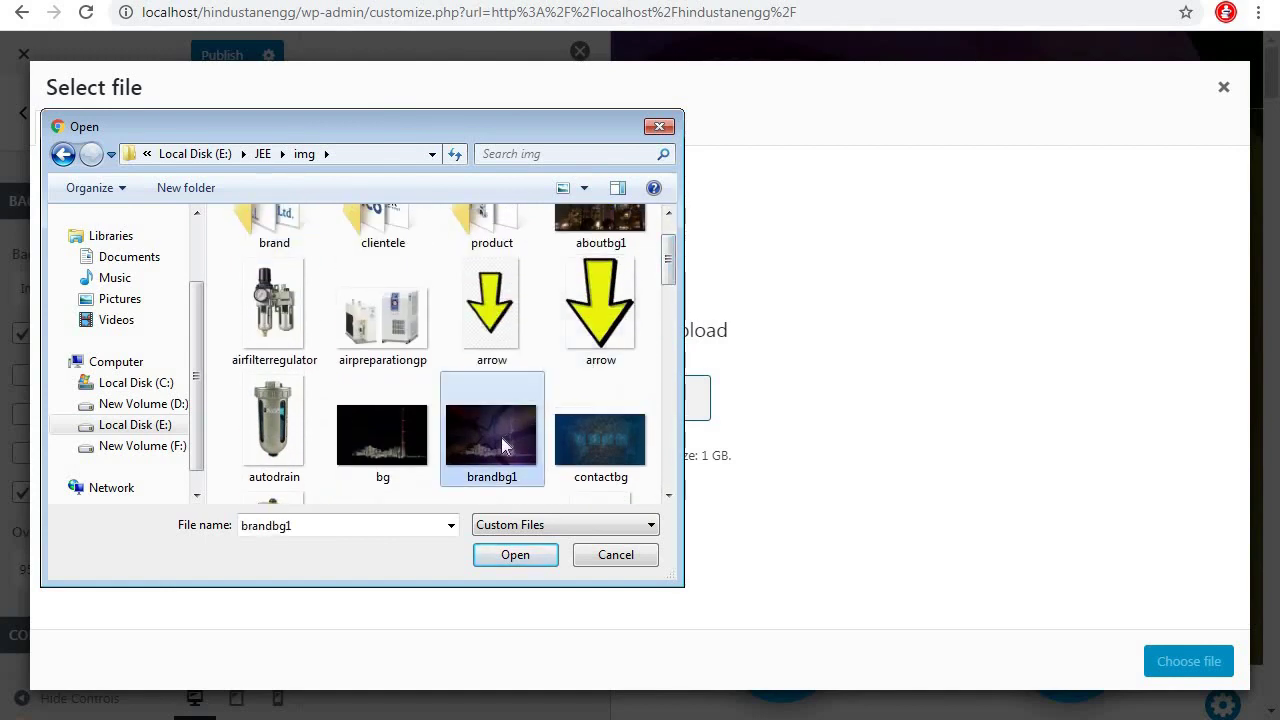
{"action": "left_click", "coordinate": [513, 556]}
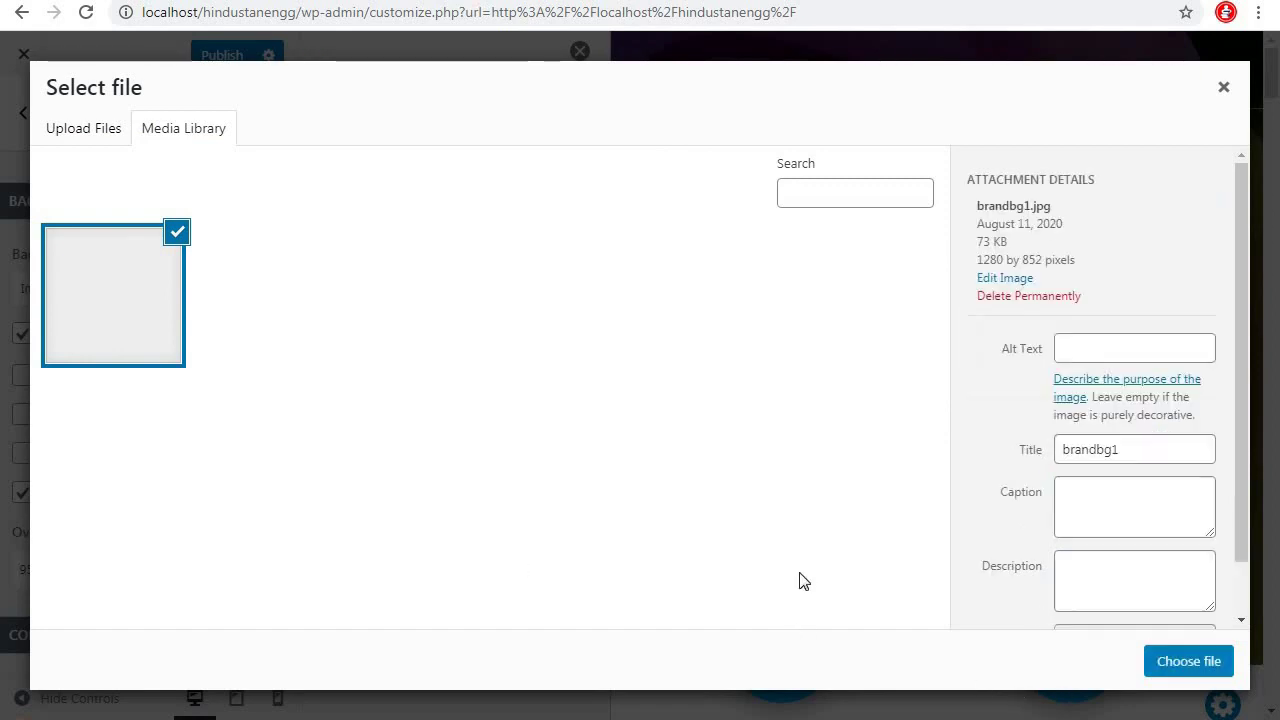
{"action": "left_click", "coordinate": [1188, 662]}
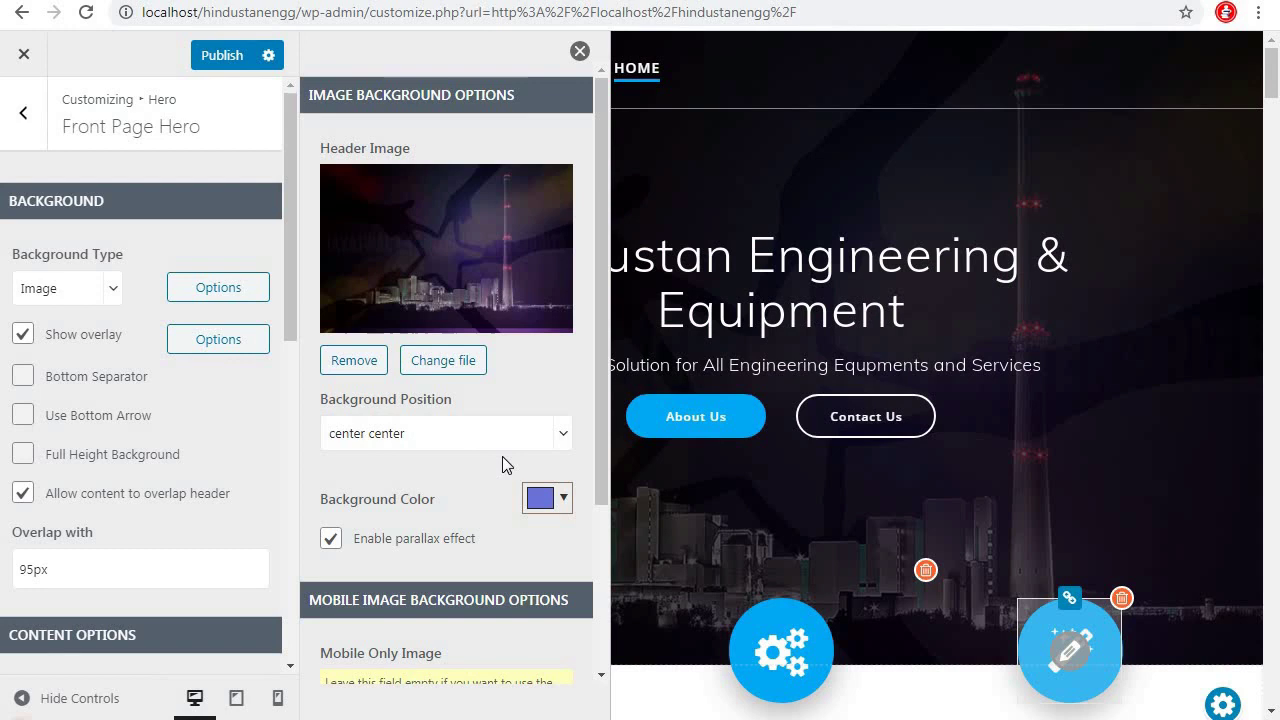
Keep the mobile background position at center and switch off the hero's parallax effect
{"action": "scroll", "coordinate": [502, 456], "scroll_direction": "down", "scroll_amount": 2}
{"action": "scroll", "coordinate": [457, 309], "scroll_direction": "up", "scroll_amount": 2}
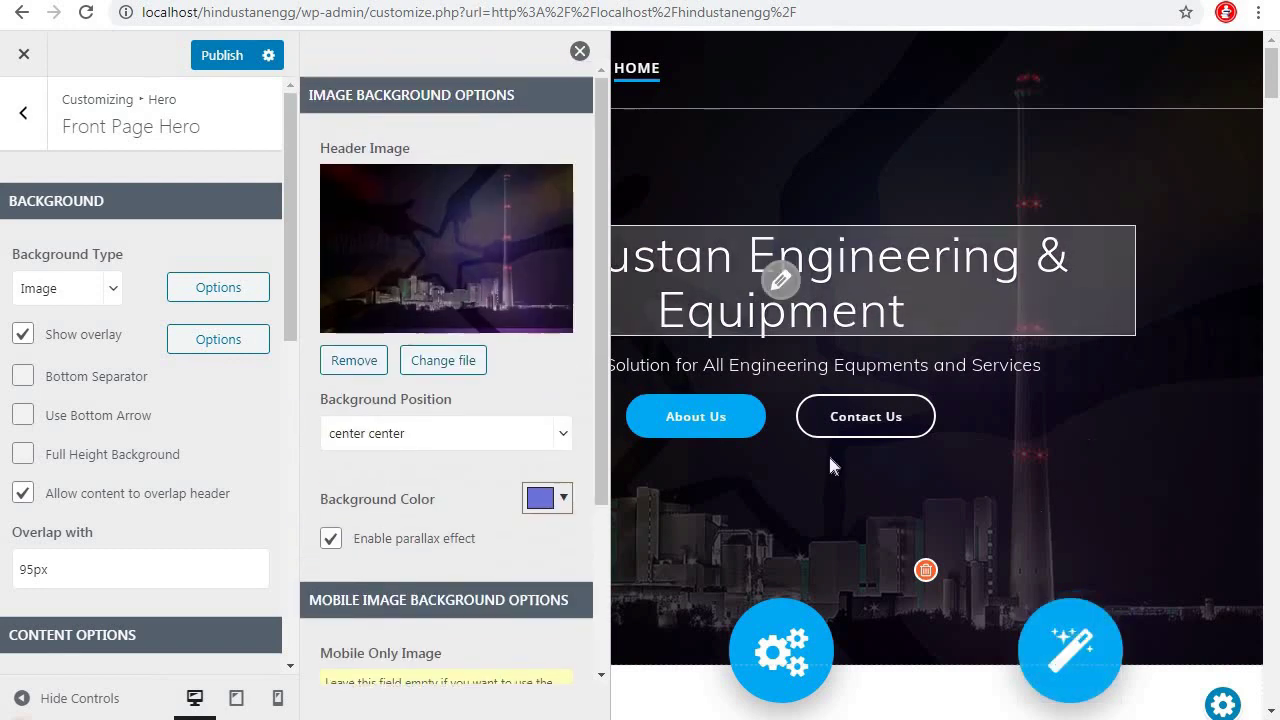
{"action": "scroll", "coordinate": [480, 520], "scroll_direction": "down", "scroll_amount": 1}
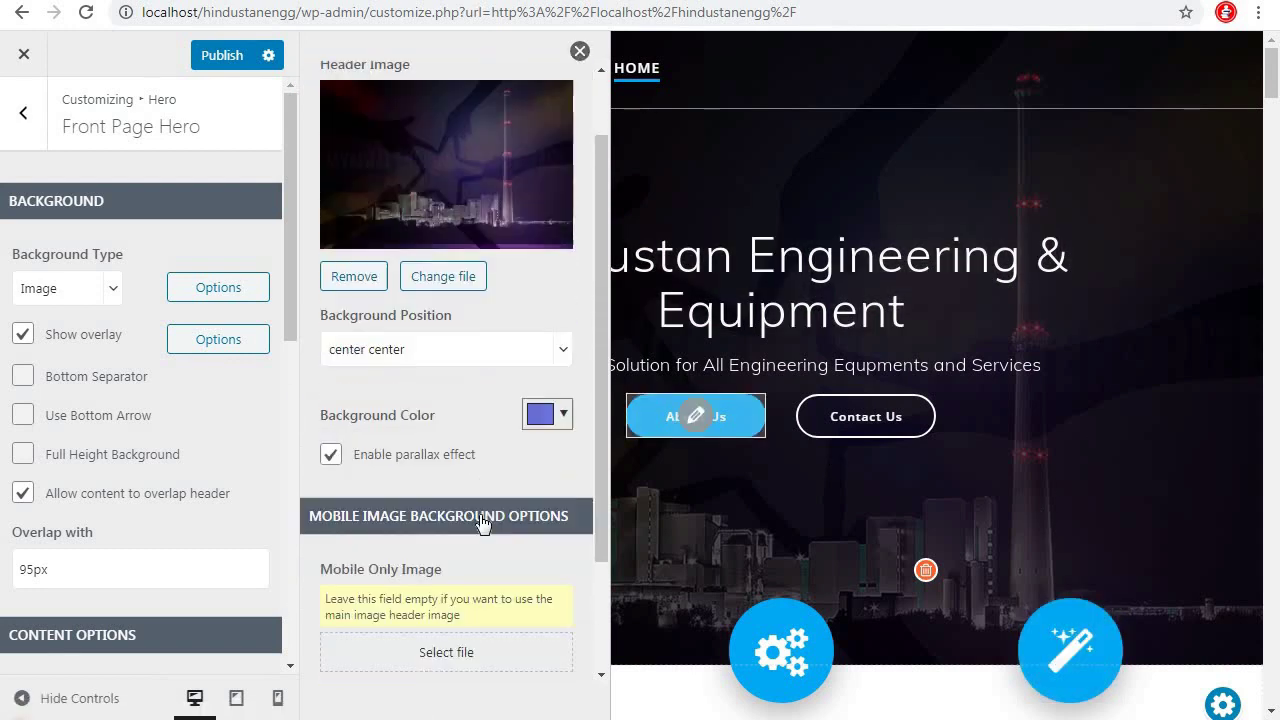
{"action": "scroll", "coordinate": [480, 520], "scroll_direction": "down", "scroll_amount": 2}
{"action": "left_click", "coordinate": [391, 577]}
{"action": "left_click", "coordinate": [395, 580]}
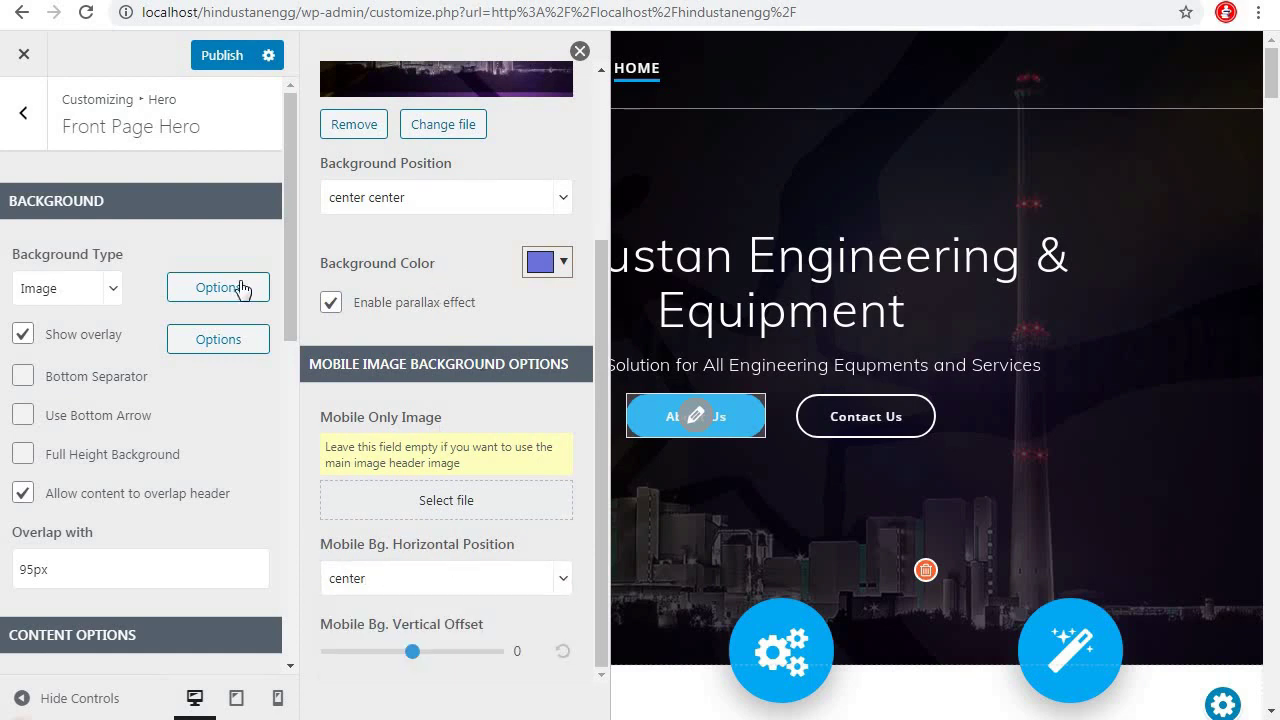
{"action": "left_click", "coordinate": [330, 302]}
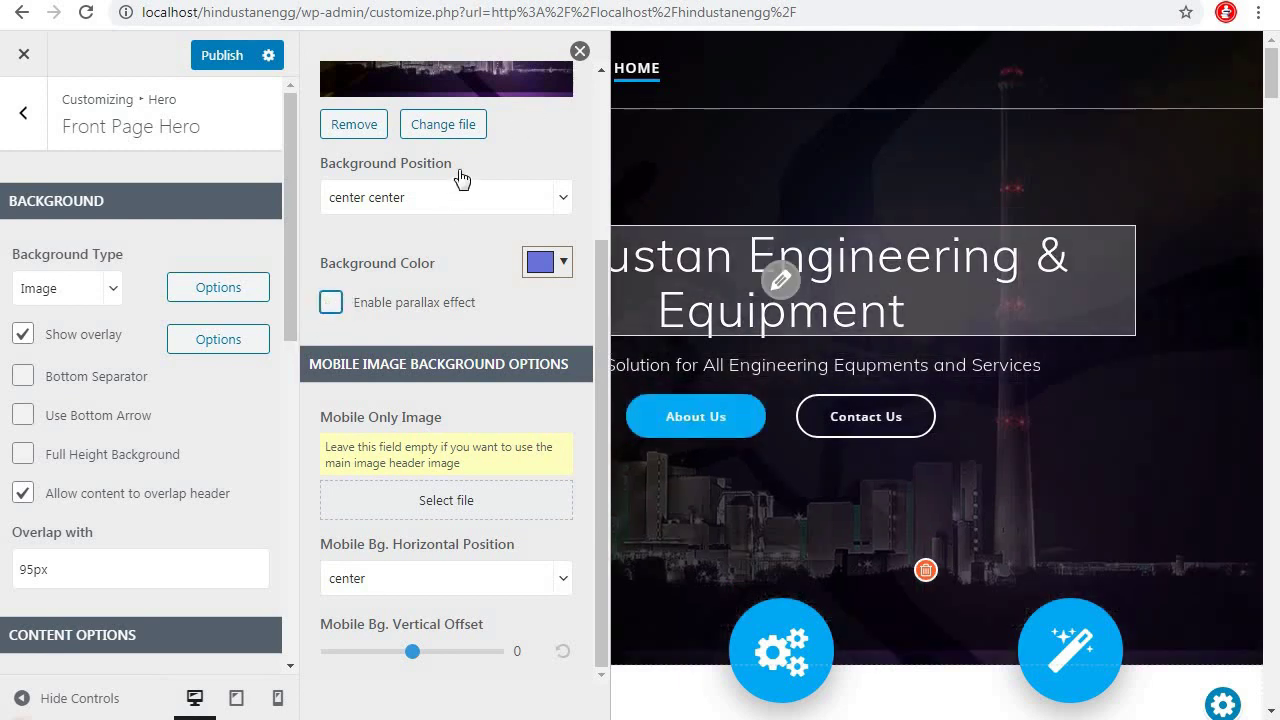
{"action": "left_click", "coordinate": [581, 52]}
Reopen the background image options, re-enable parallax and close the panel
{"action": "scroll", "coordinate": [1131, 318], "scroll_direction": "down", "scroll_amount": 5}
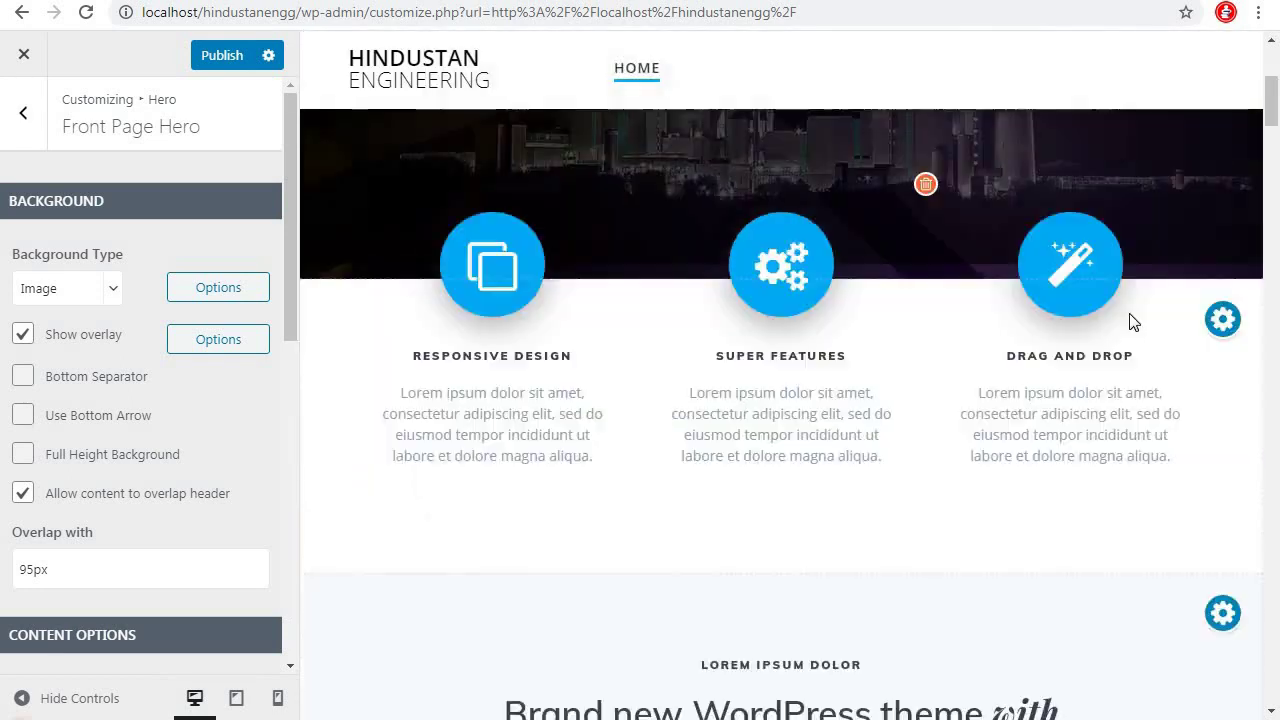
{"action": "scroll", "coordinate": [1131, 315], "scroll_direction": "up", "scroll_amount": 5}
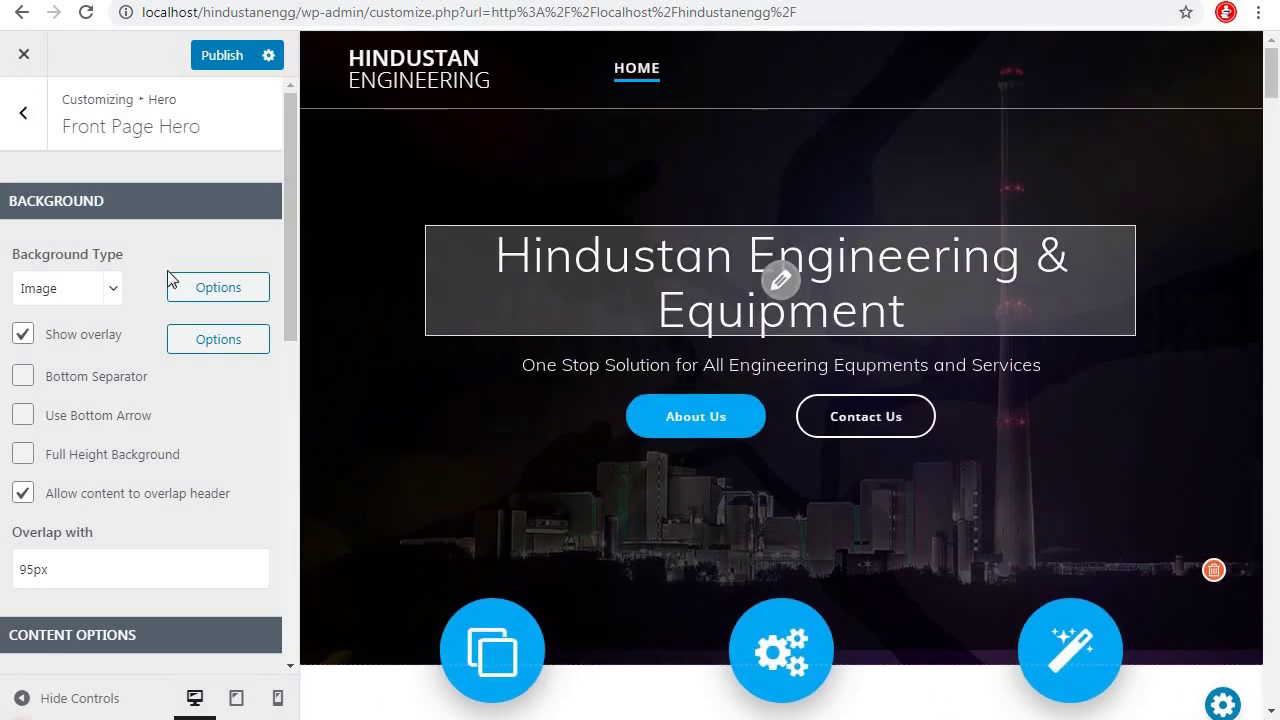
{"action": "left_click", "coordinate": [188, 289]}
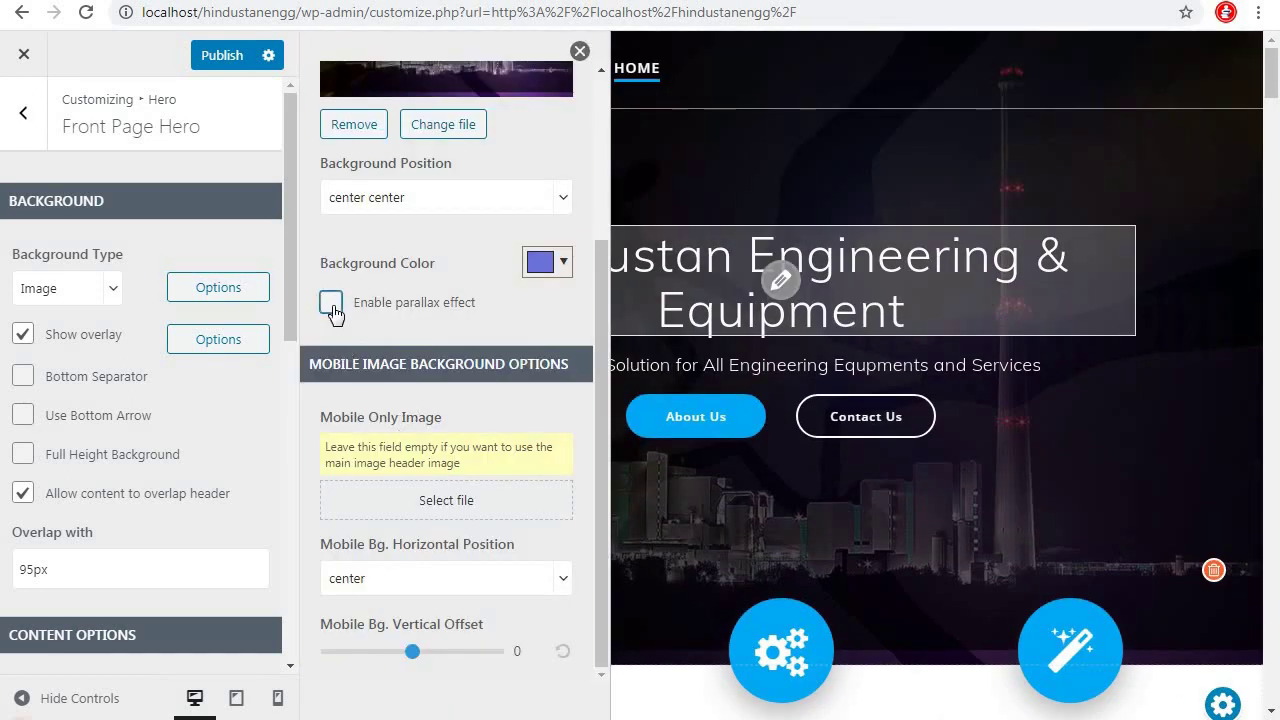
{"action": "left_click", "coordinate": [333, 306]}
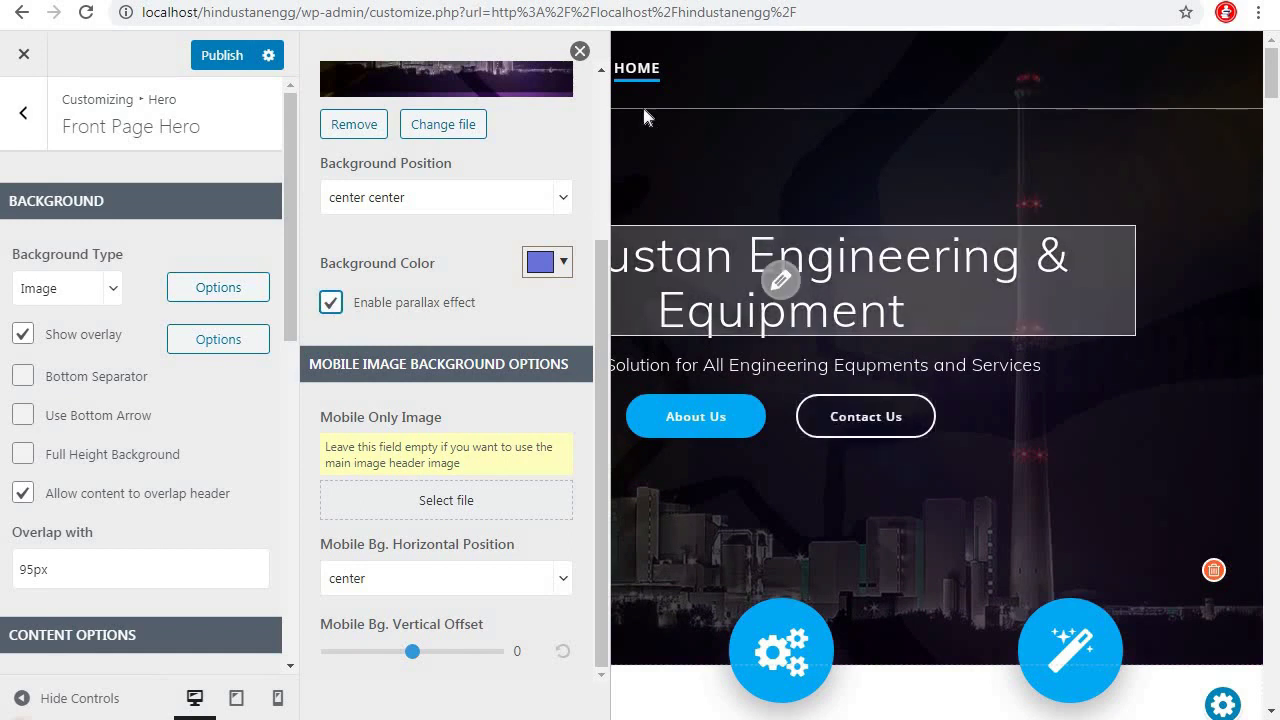
{"action": "left_click", "coordinate": [580, 51]}
{"action": "scroll", "coordinate": [1232, 360], "scroll_direction": "down", "scroll_amount": 3}
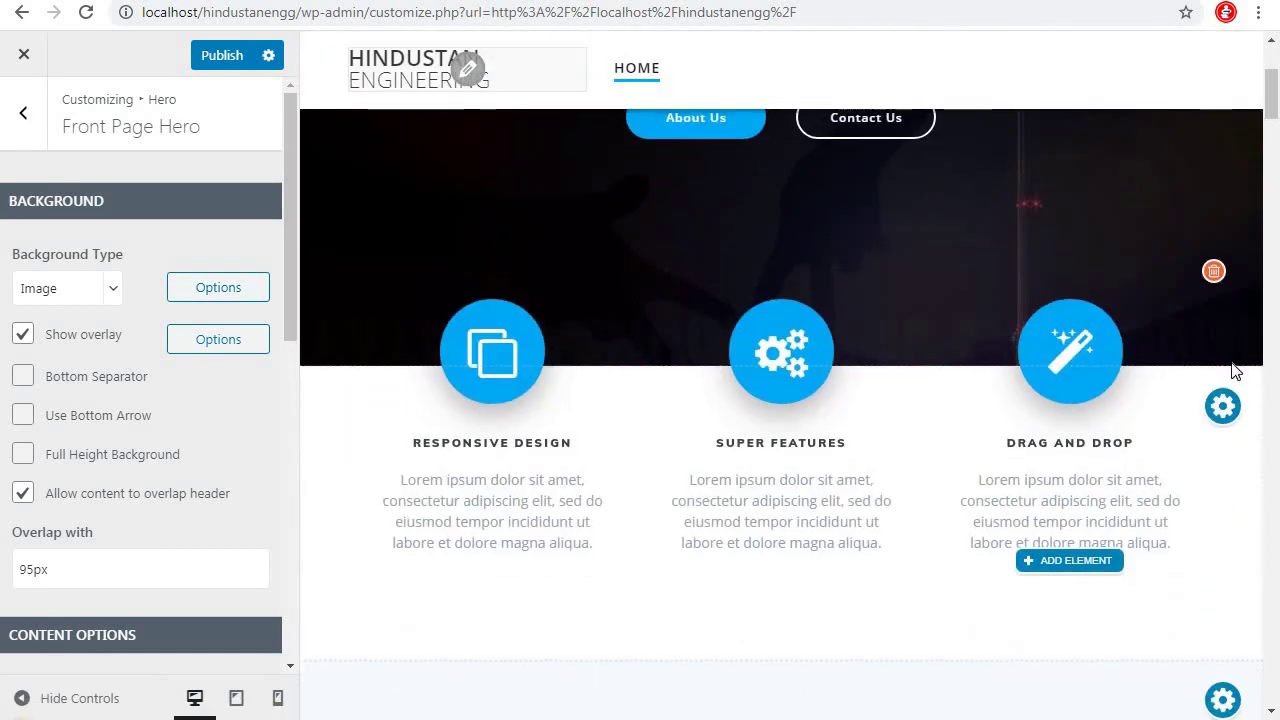
Erase the first column's Responsive Design heading so it can be retitled Vision
{"action": "scroll", "coordinate": [1234, 363], "scroll_direction": "up", "scroll_amount": 3}
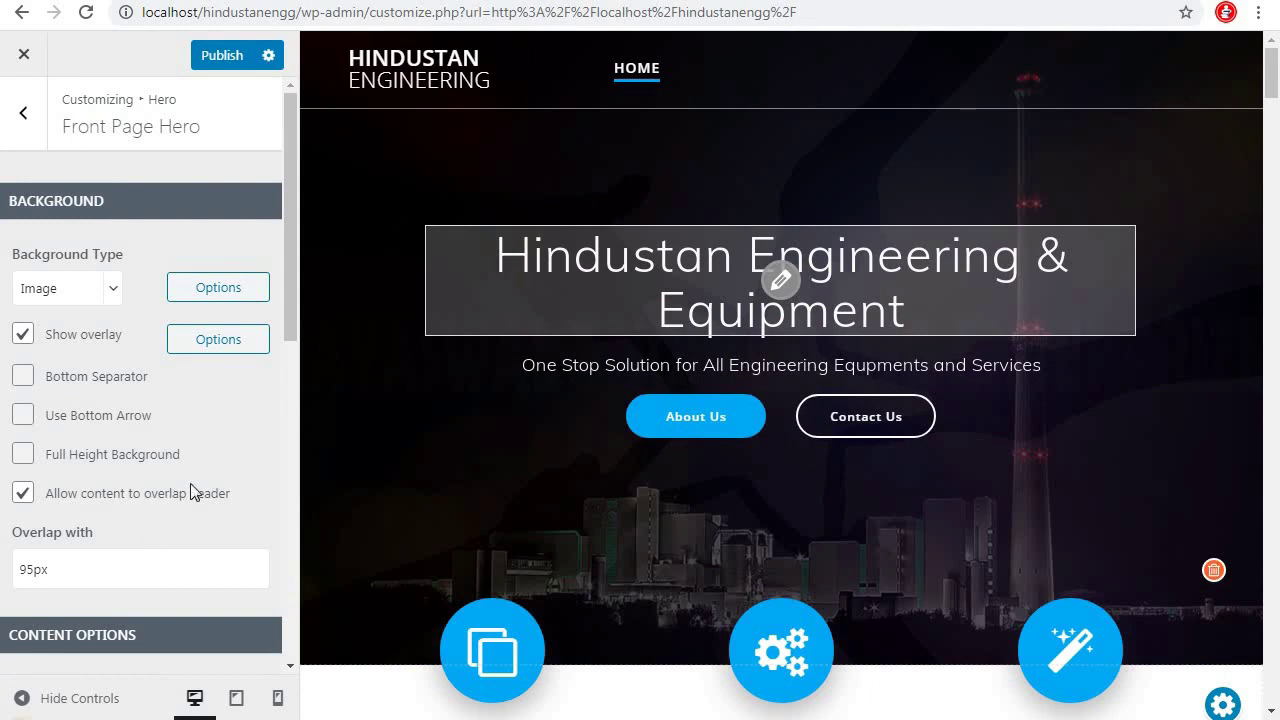
{"action": "scroll", "coordinate": [195, 495], "scroll_direction": "down", "scroll_amount": 3}
{"action": "scroll", "coordinate": [187, 525], "scroll_direction": "up", "scroll_amount": 3}
{"action": "scroll", "coordinate": [944, 392], "scroll_direction": "down", "scroll_amount": 3}
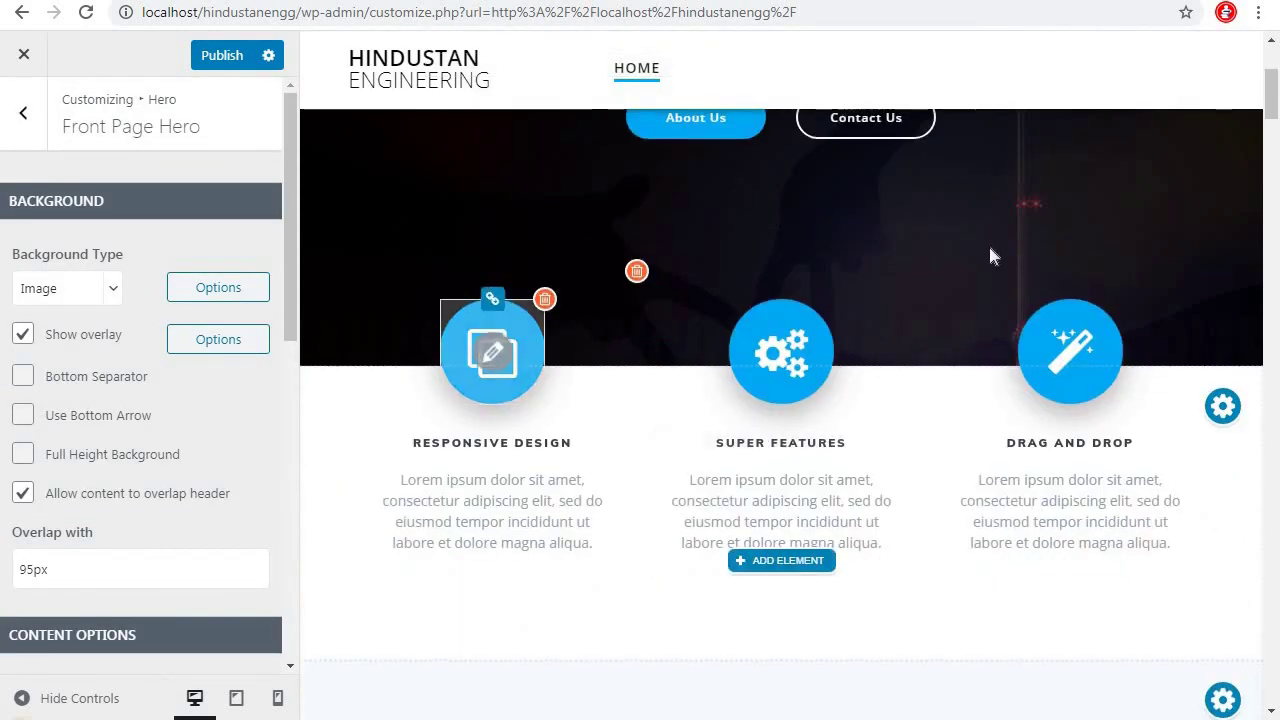
{"action": "scroll", "coordinate": [988, 254], "scroll_direction": "up", "scroll_amount": 2}
{"action": "scroll", "coordinate": [885, 315], "scroll_direction": "down", "scroll_amount": 2}
{"action": "scroll", "coordinate": [885, 320], "scroll_direction": "down", "scroll_amount": 1}
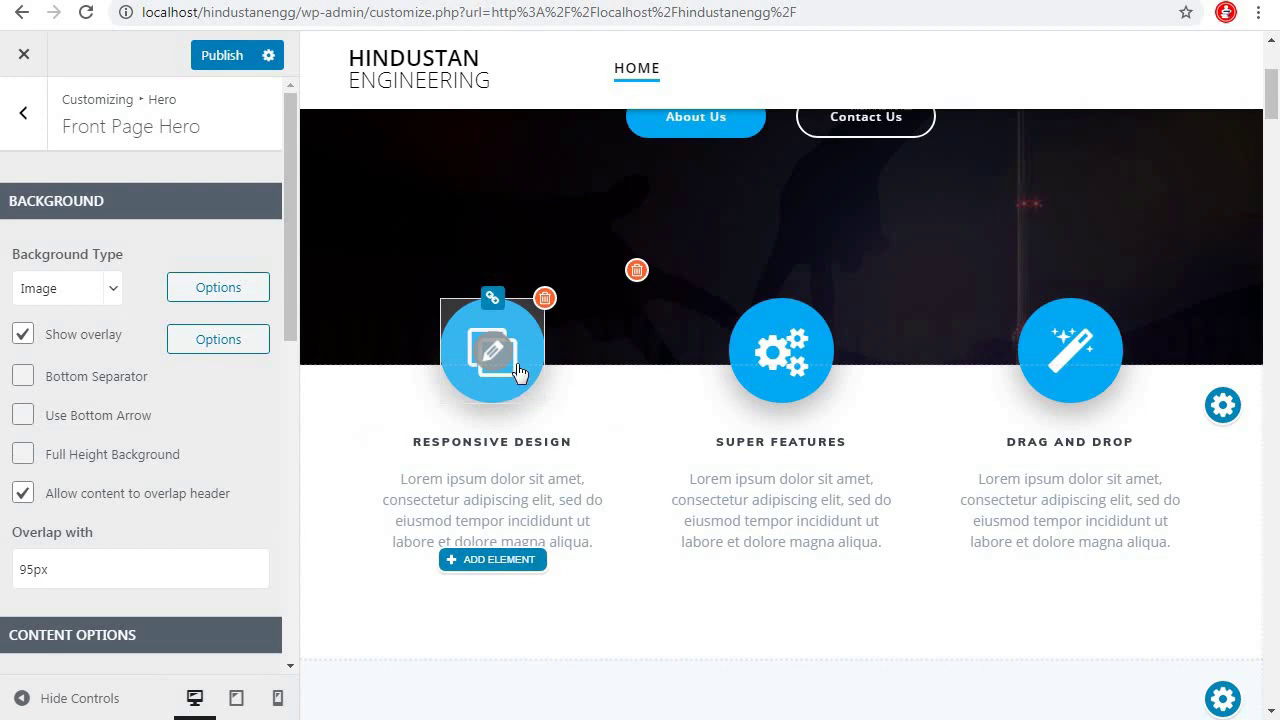
{"action": "left_click", "coordinate": [491, 441]}
{"action": "key", "text": "BackSpace"}
{"action": "key", "text": "BackSpace"}
{"action": "key", "text": "BackSpace"}
{"action": "key", "text": "BackSpace"}
{"action": "key", "text": "BackSpace"}
{"action": "key", "text": "BackSpace"}
{"action": "key", "text": "BackSpace"}
{"action": "key", "text": "BackSpace"}
{"action": "key", "text": "BackSpace"}
{"action": "key", "text": "BackSpace"}
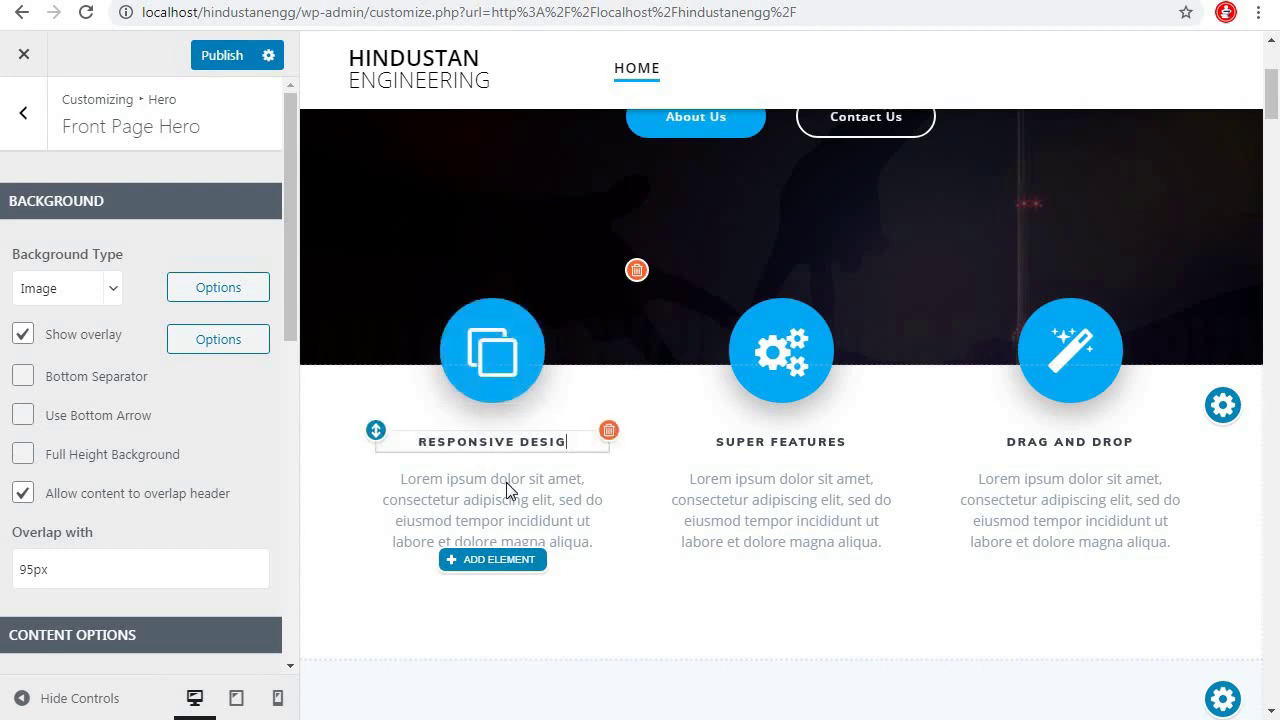
{"action": "key", "text": "BackSpace"}
{"action": "key", "text": "BackSpace"}
{"action": "key", "text": "BackSpace"}
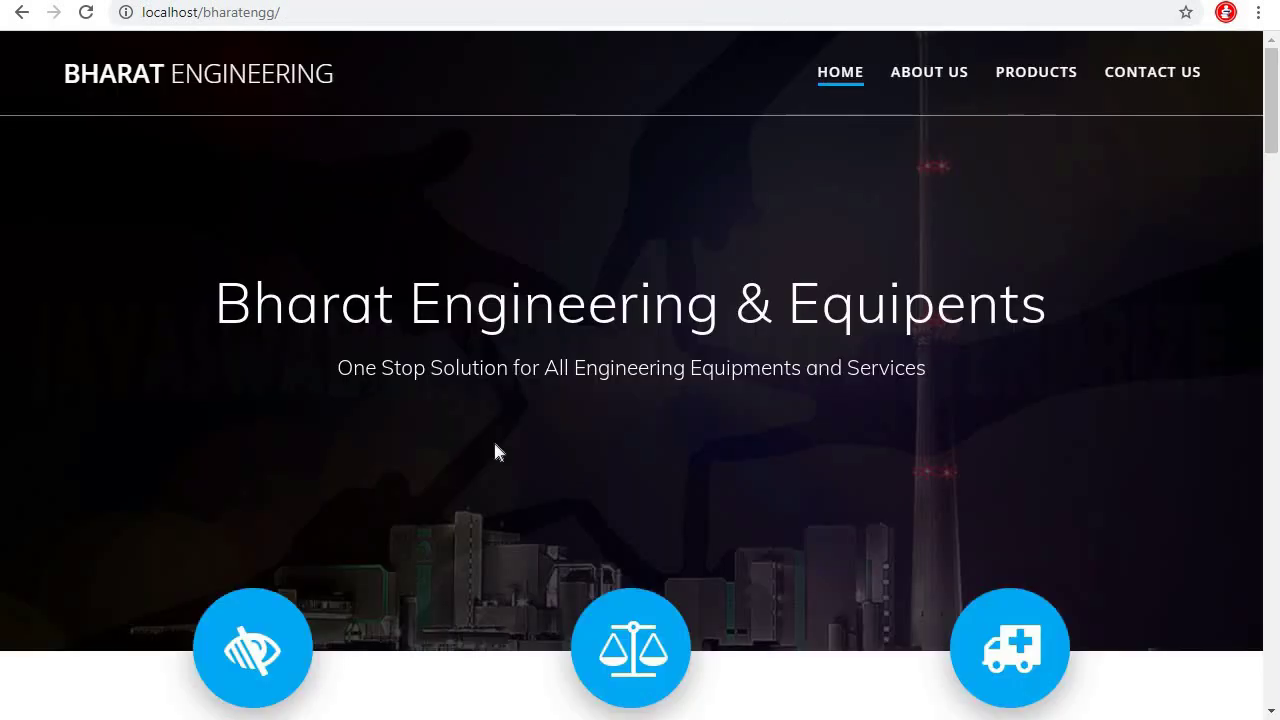
Replace the Lorem placeholder paragraph under Vision with the copied company vision statement
{"action": "scroll", "coordinate": [502, 428], "scroll_direction": "down", "scroll_amount": 3}
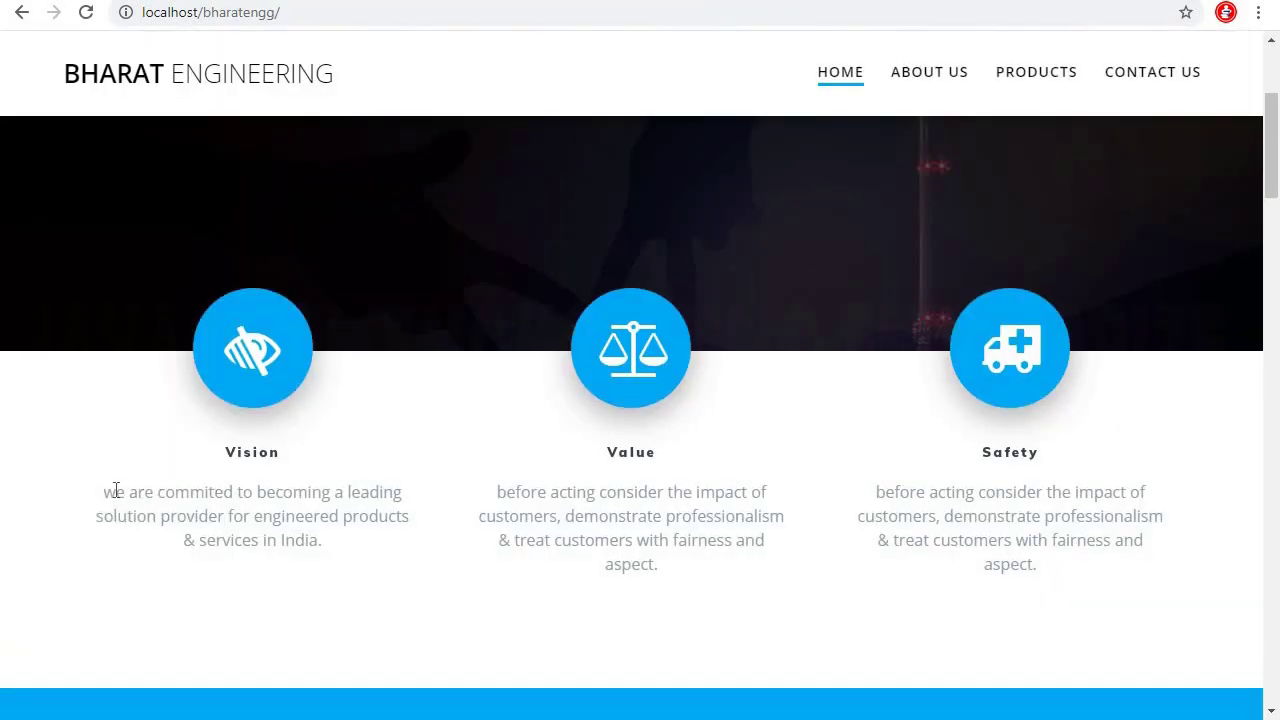
{"action": "left_click_drag", "start_coordinate": [100, 492], "coordinate": [337, 546]}
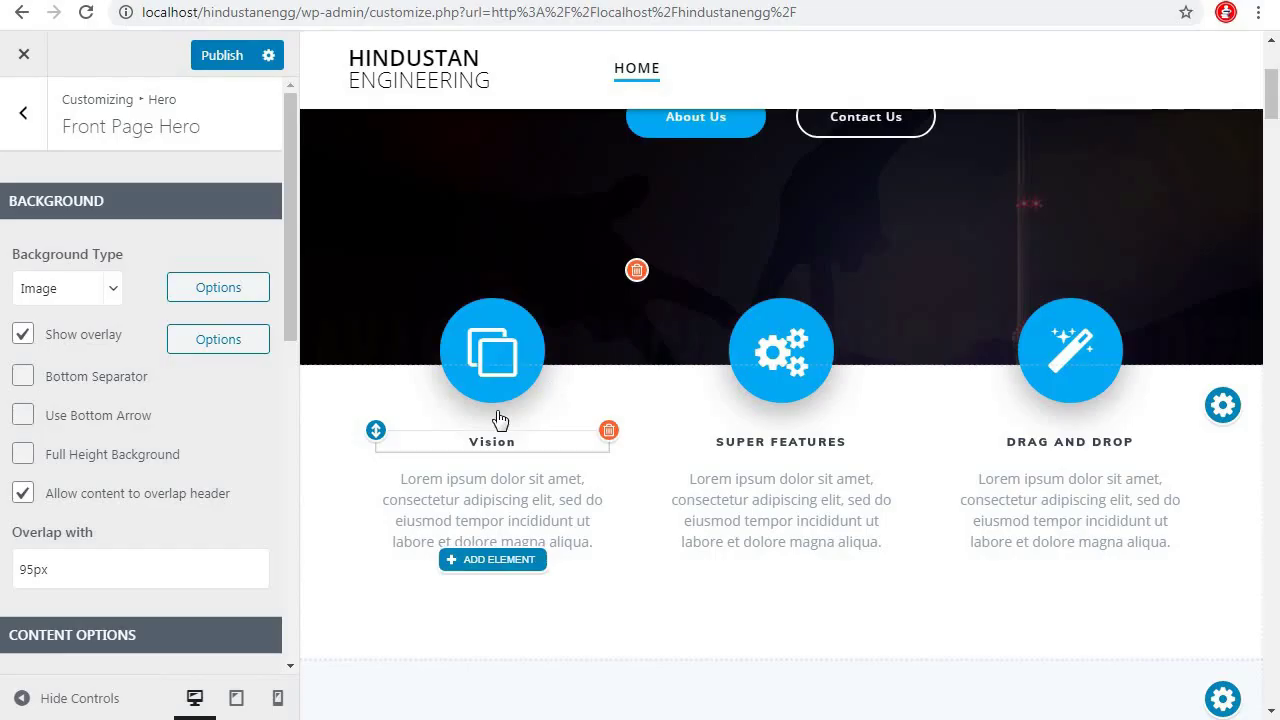
{"action": "left_click", "coordinate": [488, 510]}
{"action": "left_click_drag", "start_coordinate": [398, 478], "coordinate": [614, 563]}
{"action": "type", "text": "we are commited to becoming a leading solution provider for engineered products & services in India"}
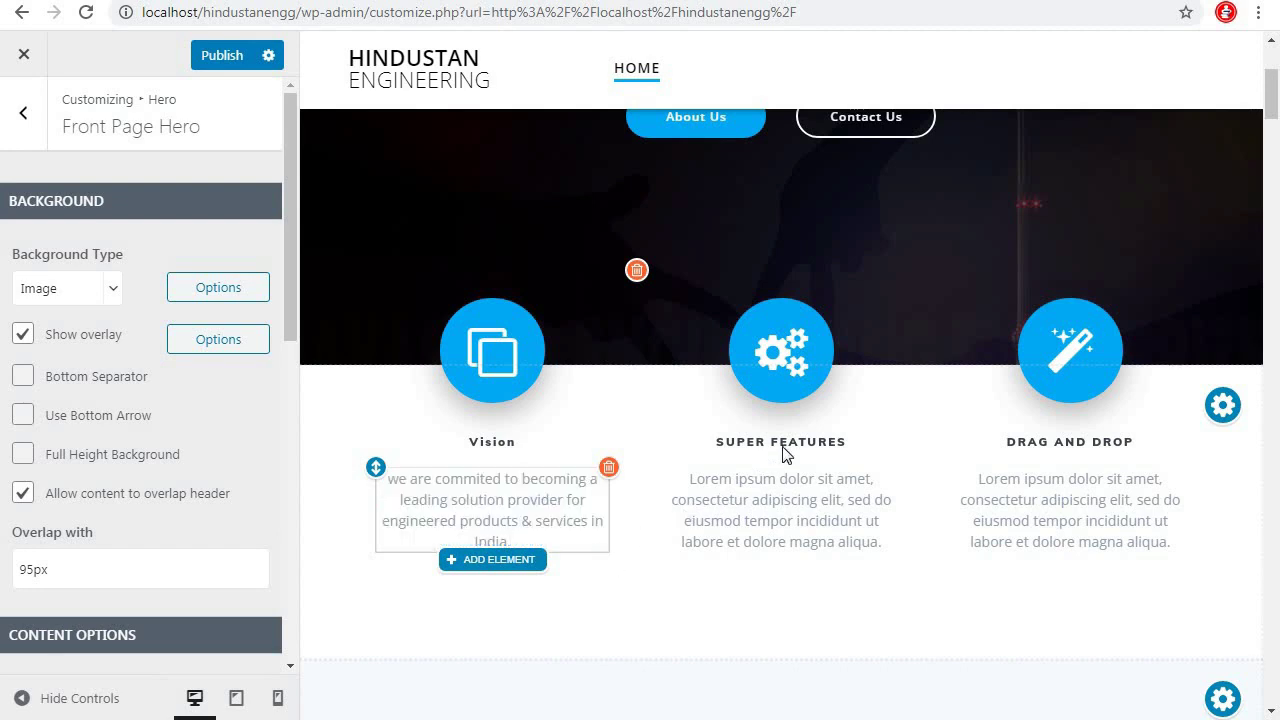
Set the Vision column icon to 'low vision', found by searching 'vision'
{"action": "left_click", "coordinate": [498, 354]}
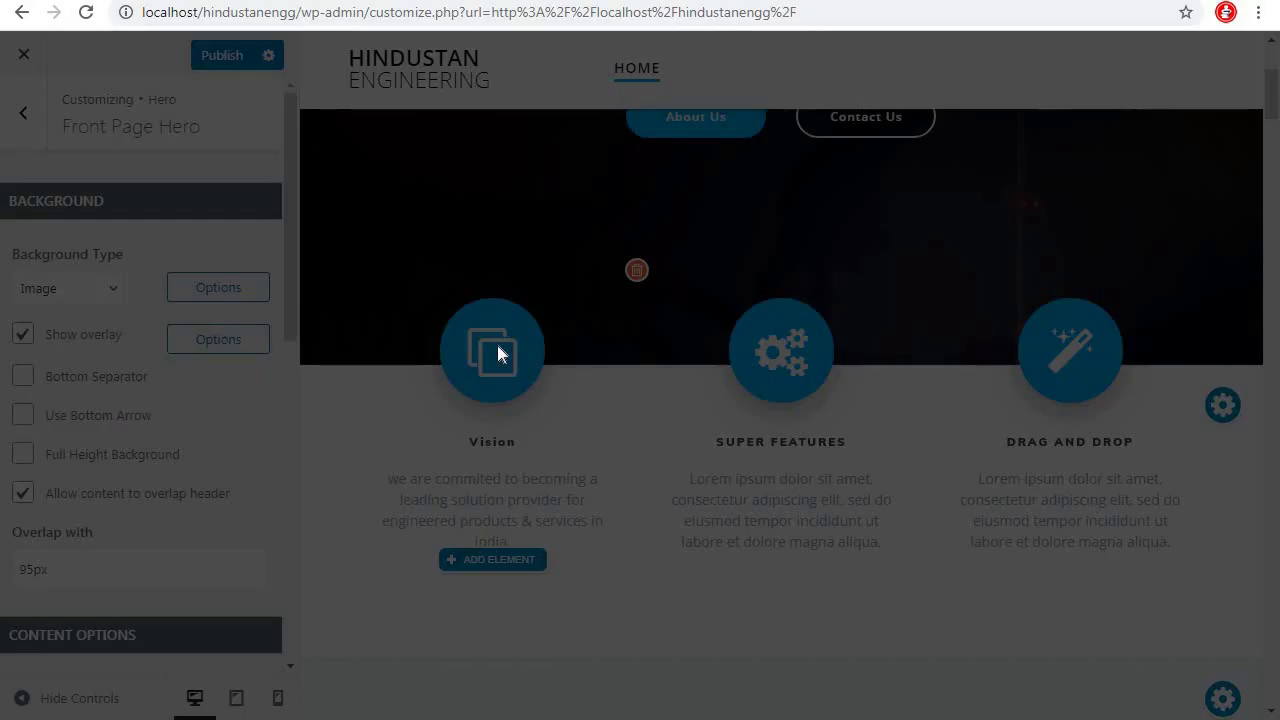
{"action": "left_click", "coordinate": [573, 171]}
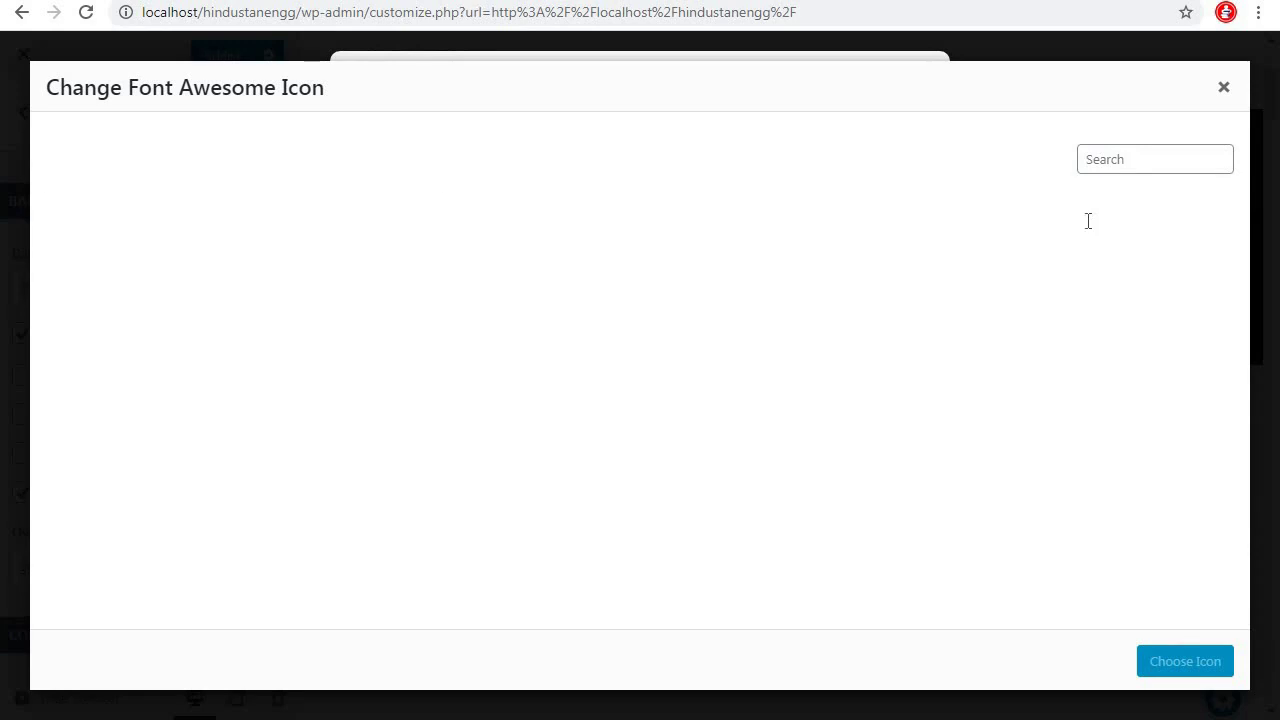
{"action": "type", "text": "vidsi"}
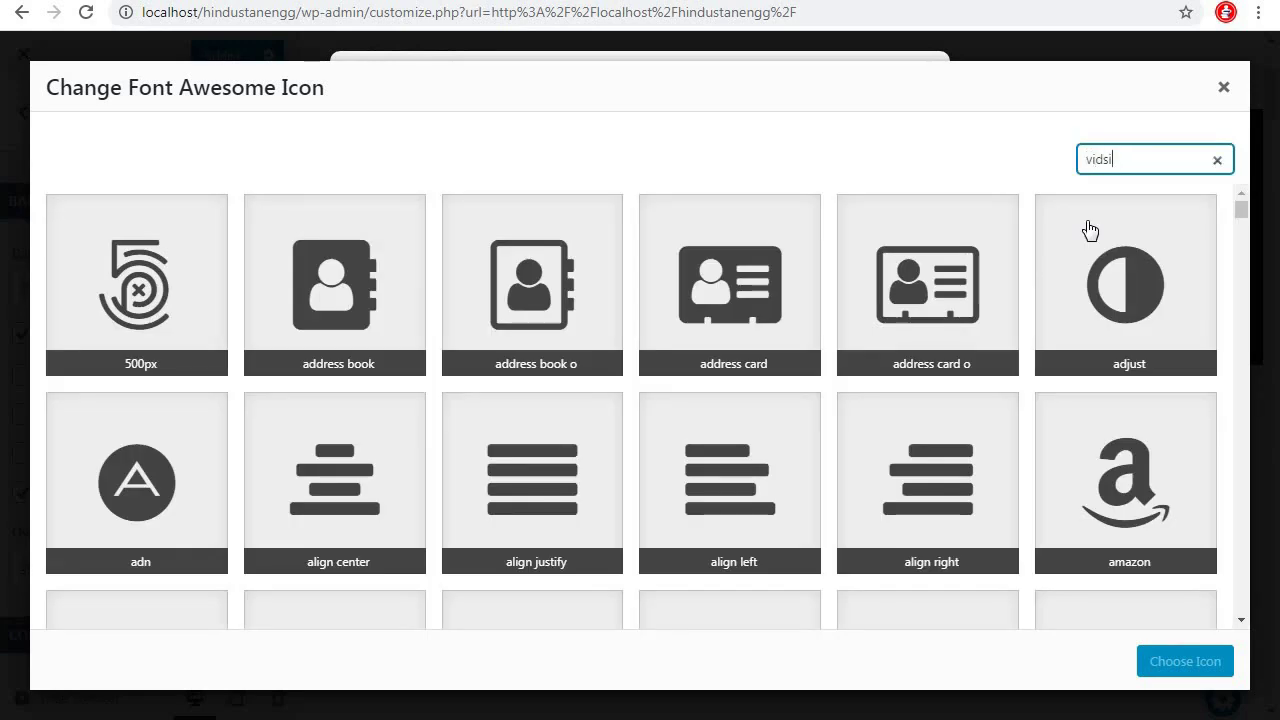
{"action": "key", "text": "BackSpace"}
{"action": "key", "text": "BackSpace"}
{"action": "key", "text": "BackSpace"}
{"action": "type", "text": "s"}
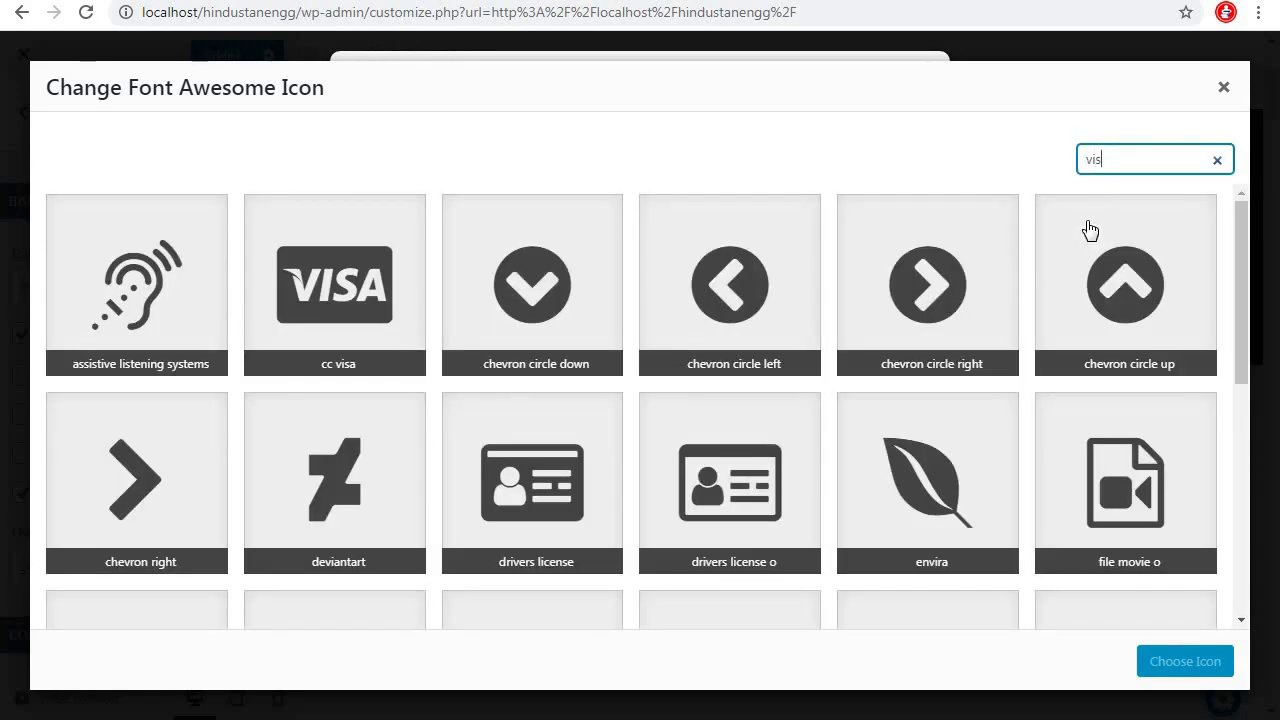
{"action": "type", "text": "ion"}
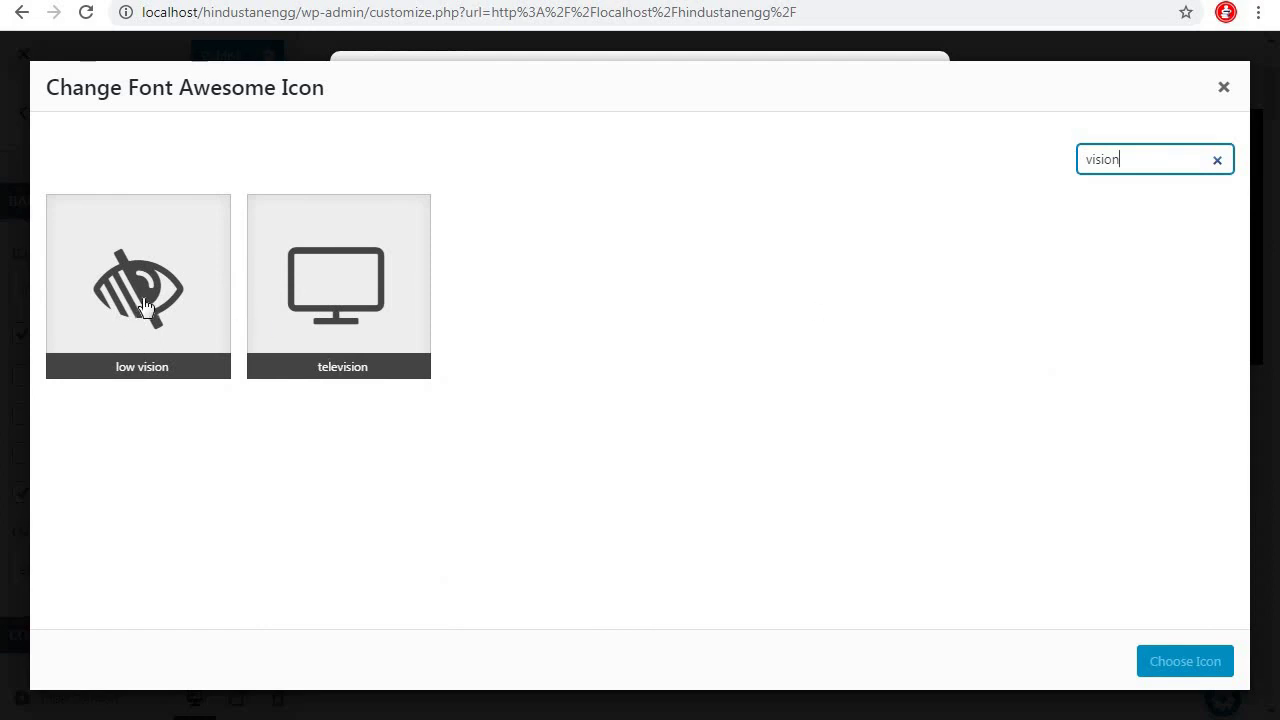
{"action": "left_click", "coordinate": [150, 305]}
{"action": "left_click", "coordinate": [1168, 660]}
{"action": "left_click", "coordinate": [840, 323]}
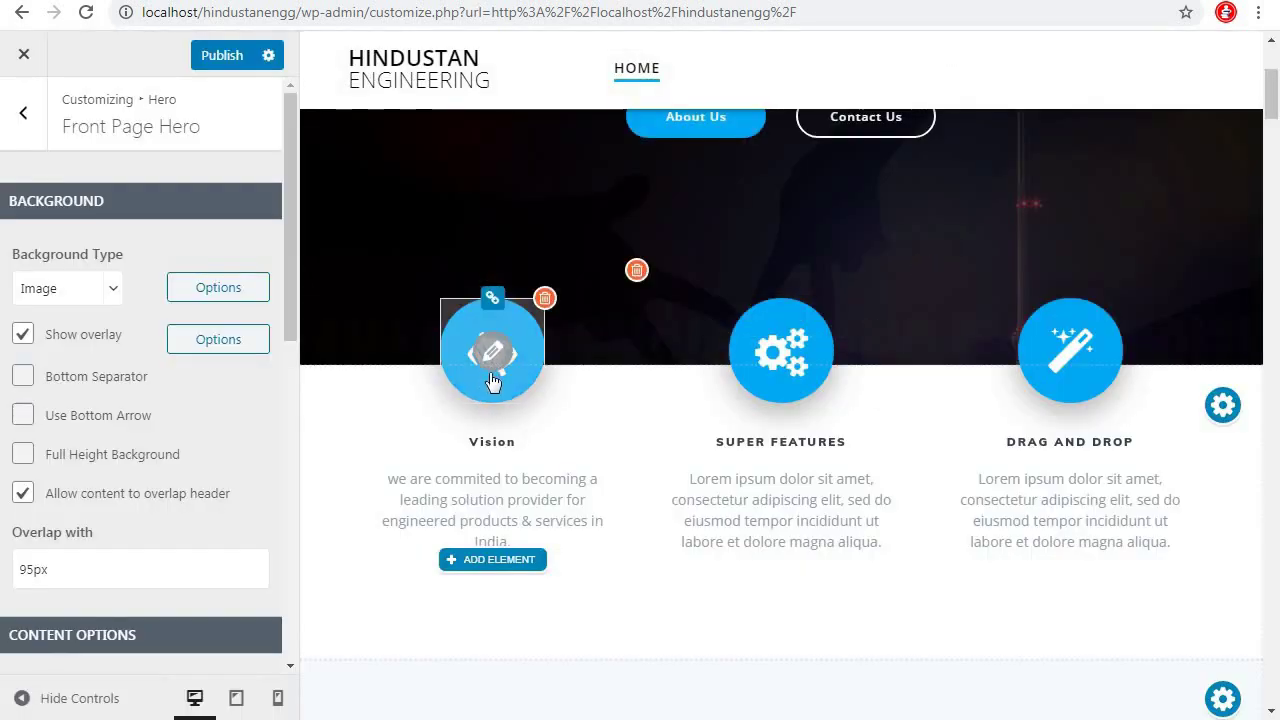
Change the second column's Super Features icon to the line chart icon
{"action": "left_click", "coordinate": [782, 356]}
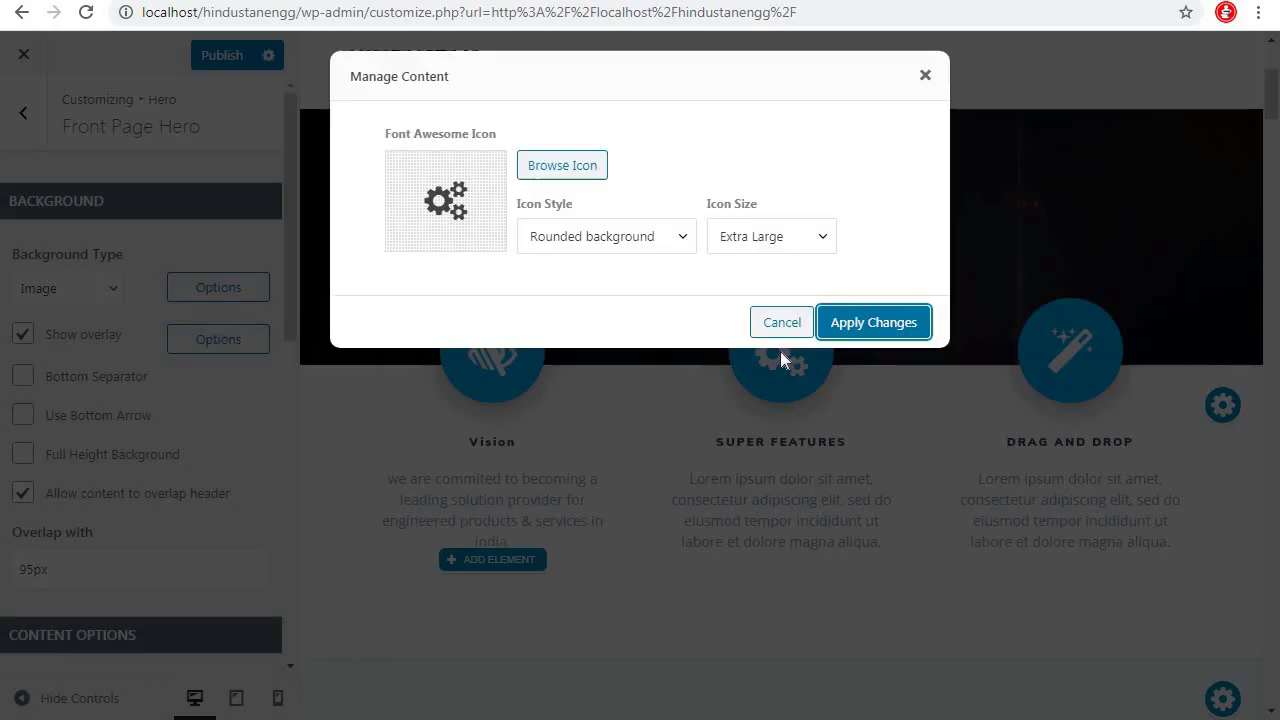
{"action": "left_click", "coordinate": [575, 170]}
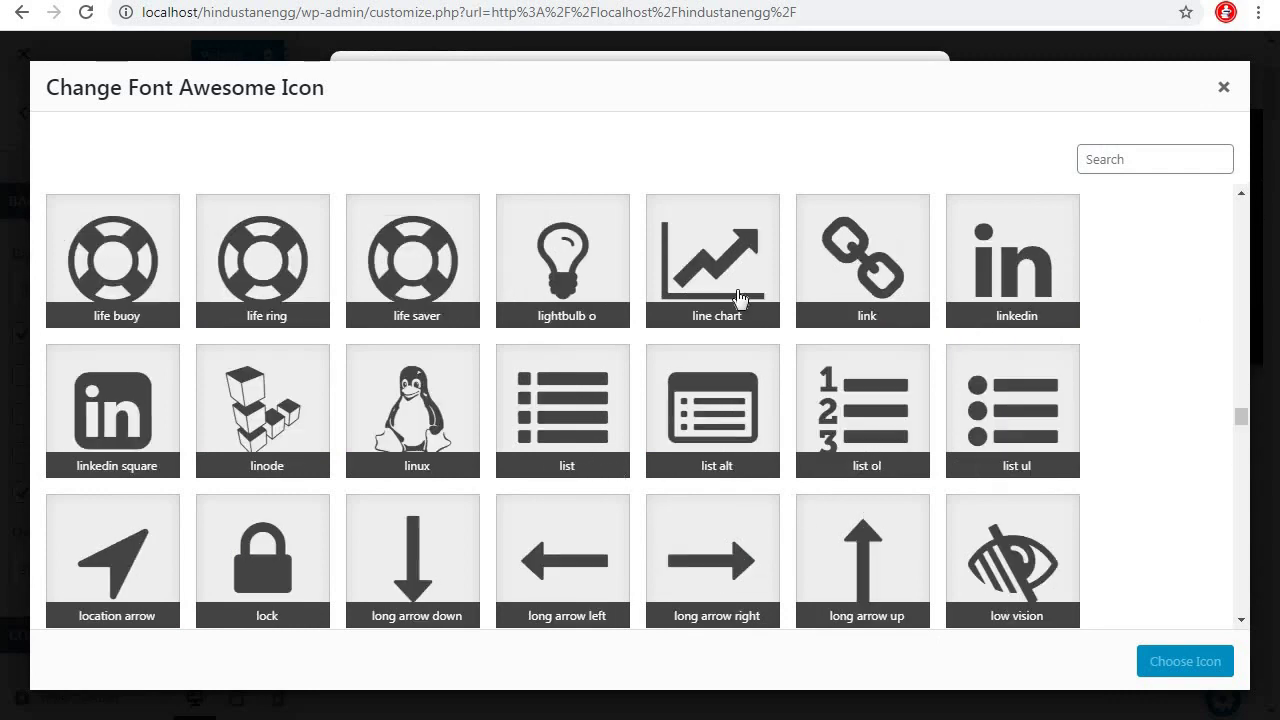
{"action": "left_click", "coordinate": [734, 289]}
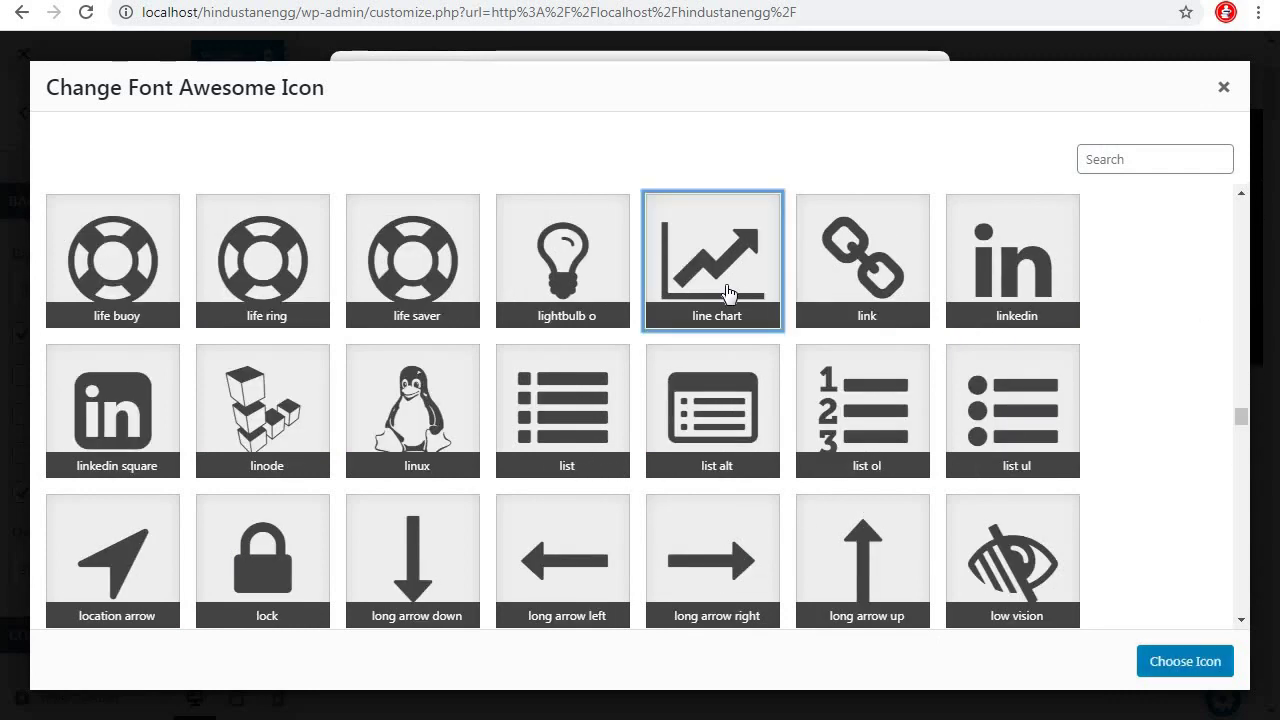
{"action": "left_click", "coordinate": [1160, 661]}
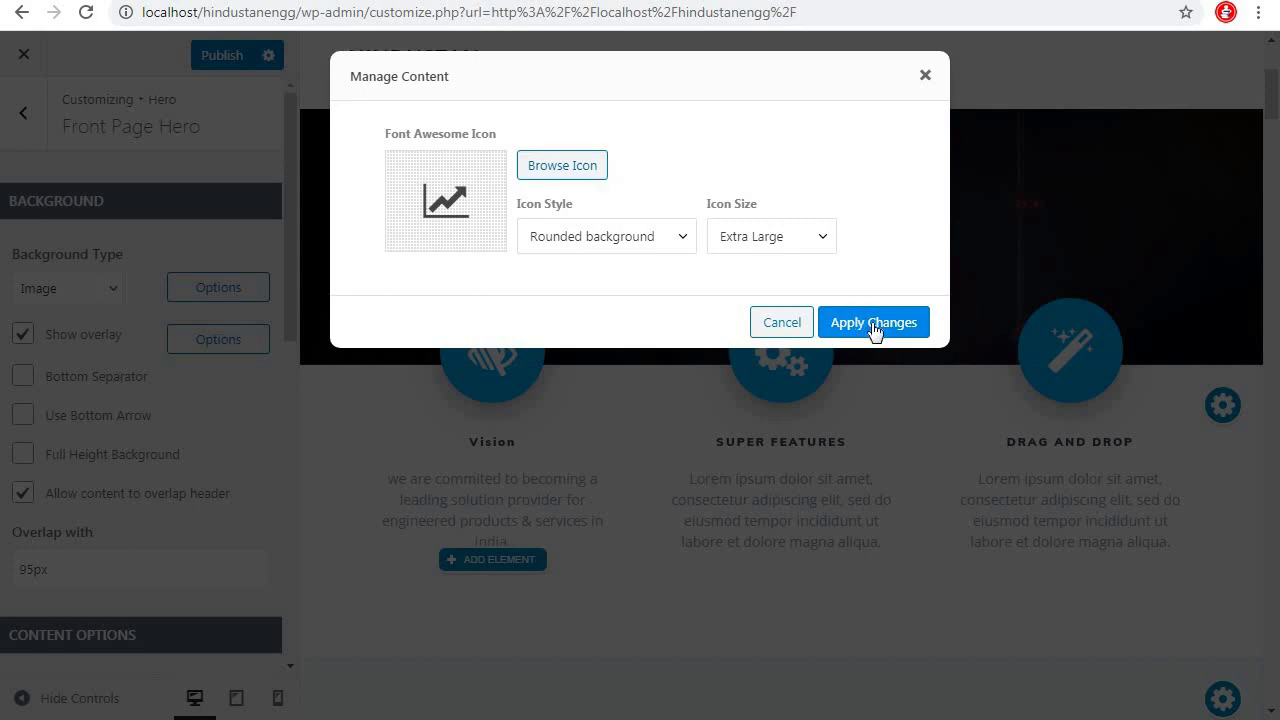
{"action": "left_click", "coordinate": [873, 322]}
Retitle the heading 'Values' and paste the customer-fairness paragraph over the placeholder
{"action": "left_click", "coordinate": [785, 447]}
{"action": "key", "text": "BackSpace"}
{"action": "key", "text": "BackSpace"}
{"action": "key", "text": "BackSpace"}
{"action": "key", "text": "BackSpace"}
{"action": "key", "text": "BackSpace"}
{"action": "key", "text": "BackSpace"}
{"action": "key", "text": "BackSpace"}
{"action": "key", "text": "BackSpace"}
{"action": "key", "text": "BackSpace"}
{"action": "key", "text": "BackSpace"}
{"action": "key", "text": "BackSpace"}
{"action": "key", "text": "BackSpace"}
{"action": "key", "text": "BackSpace"}
{"action": "key", "text": "BackSpace"}
{"action": "type", "text": "Values"}
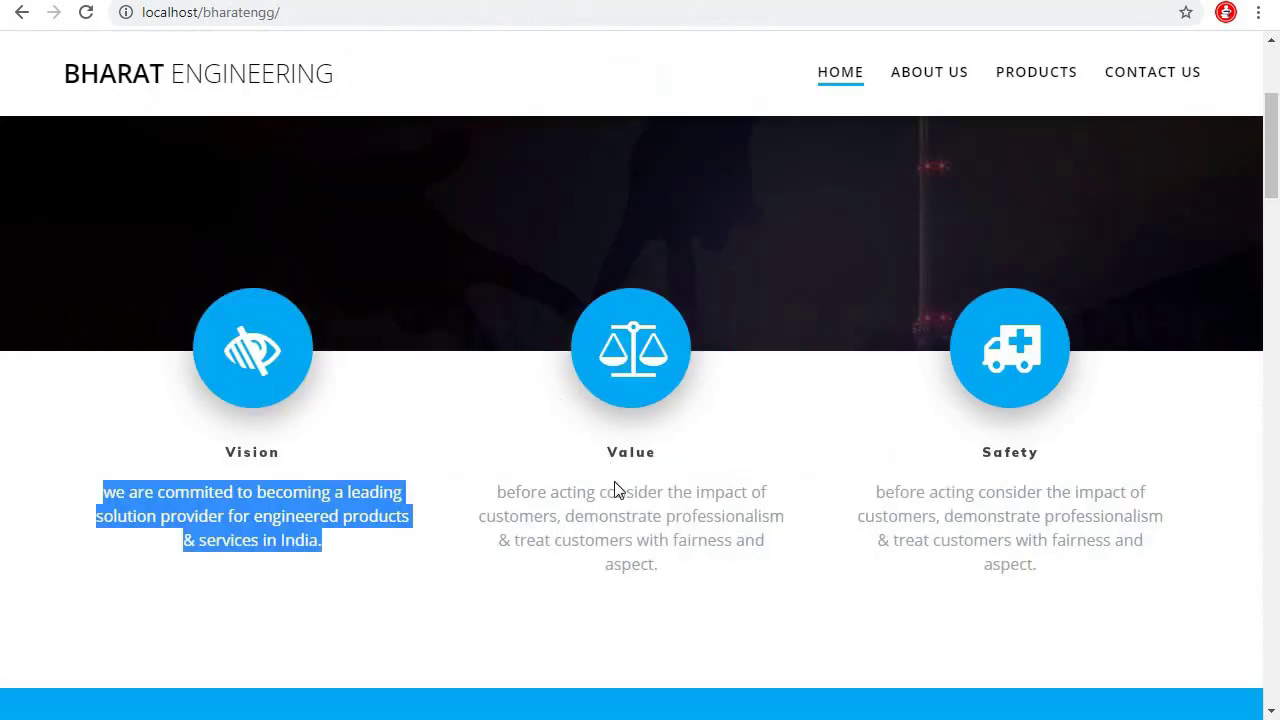
{"action": "left_click_drag", "start_coordinate": [500, 497], "coordinate": [703, 573]}
{"action": "key", "text": "ctrl+c"}
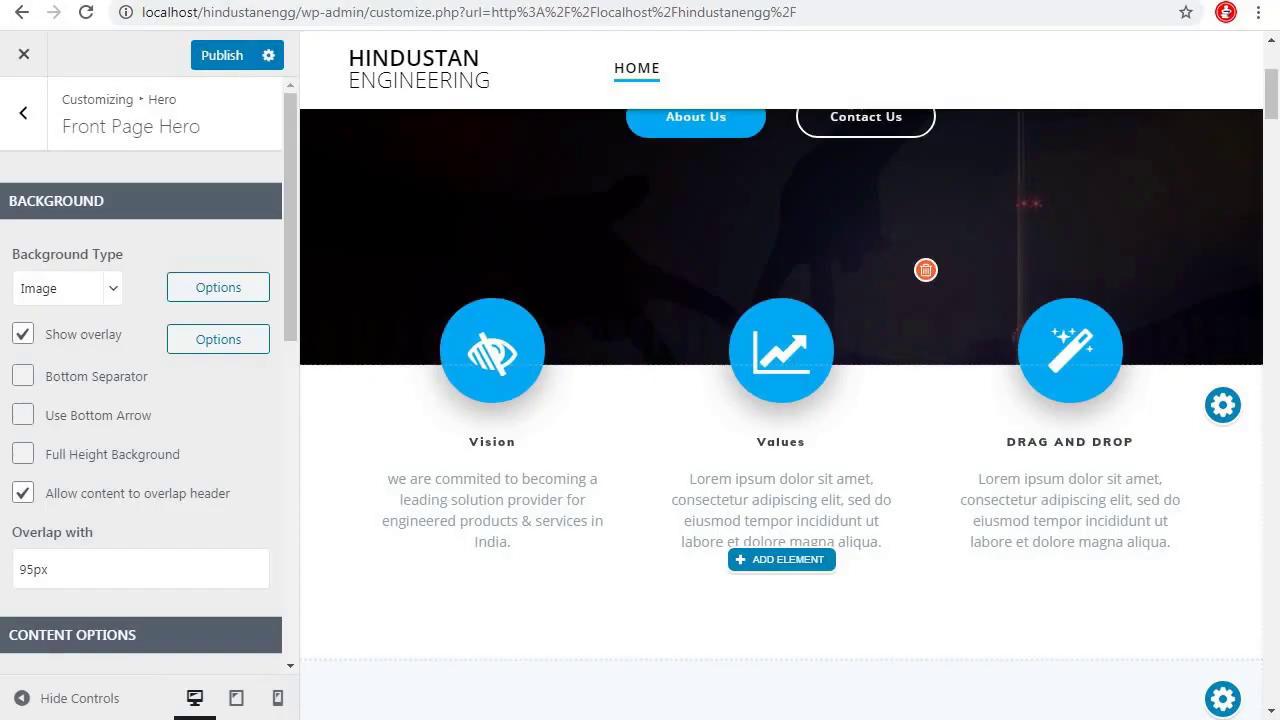
{"action": "left_click_drag", "start_coordinate": [870, 545], "coordinate": [675, 476]}
{"action": "key", "text": "ctrl+v"}
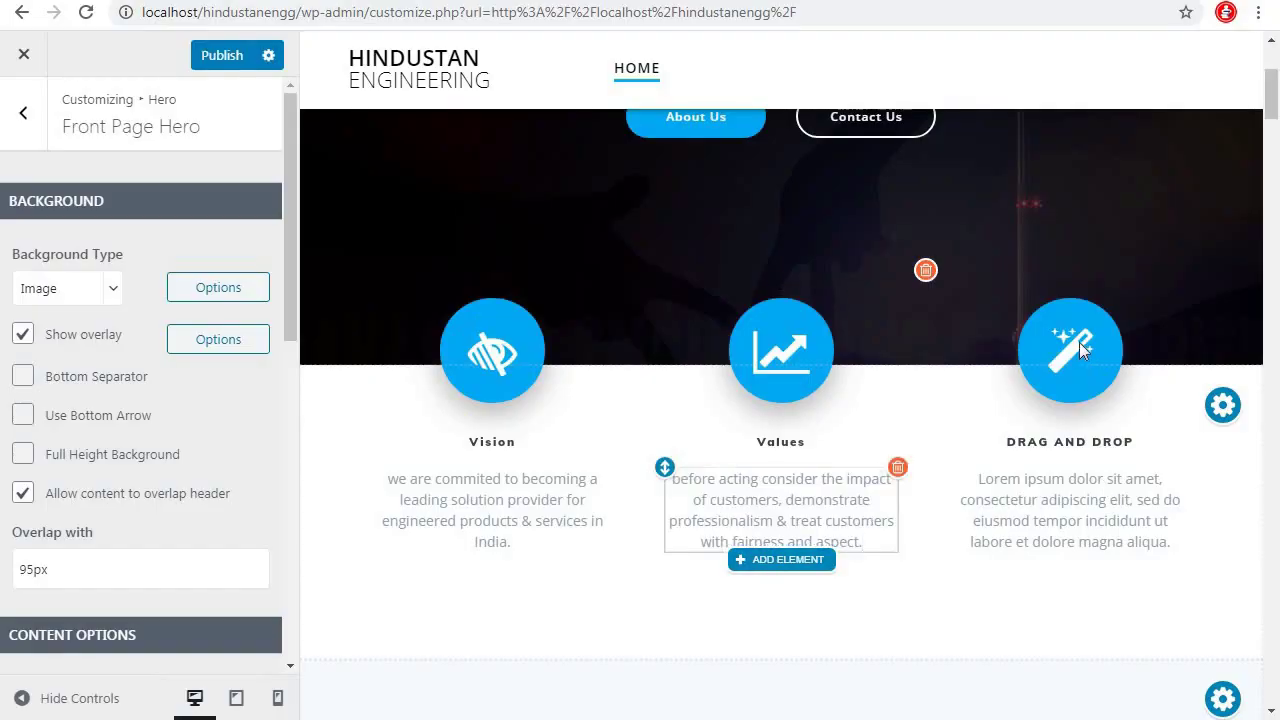
Change the third column's Drag and Drop icon to the ambulance icon
{"action": "left_click", "coordinate": [1079, 342]}
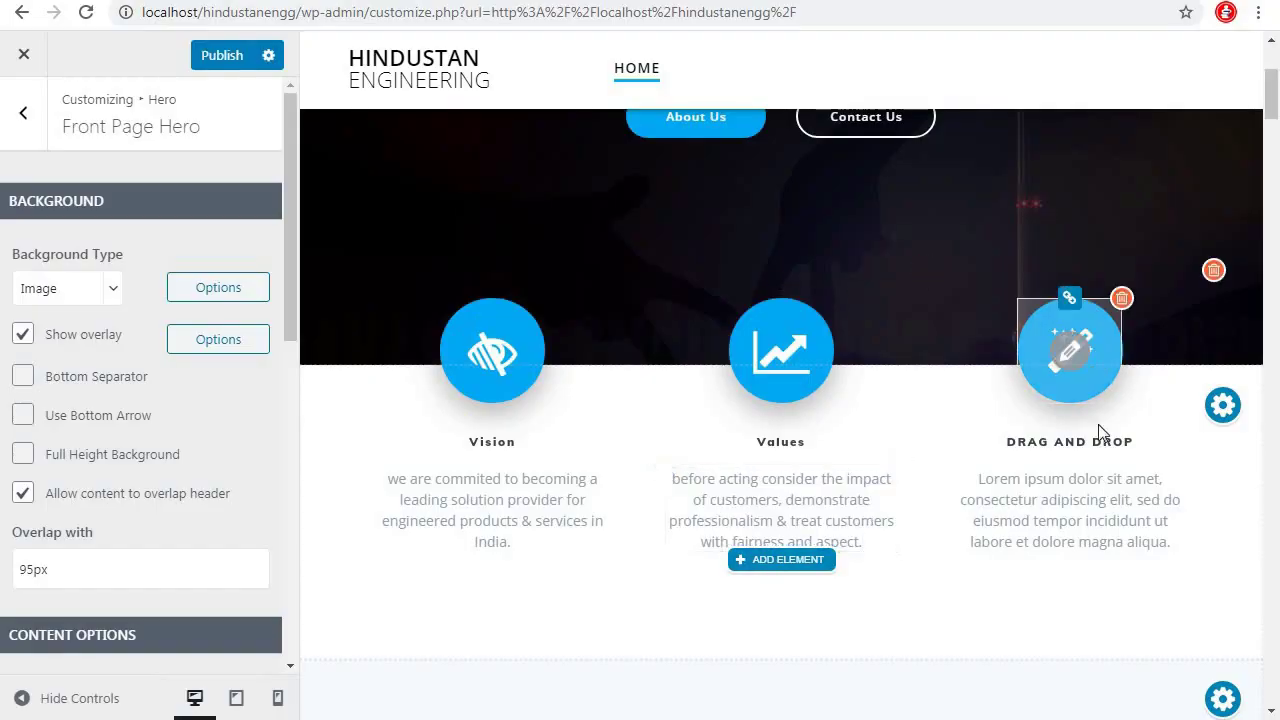
{"action": "left_click", "coordinate": [1075, 355]}
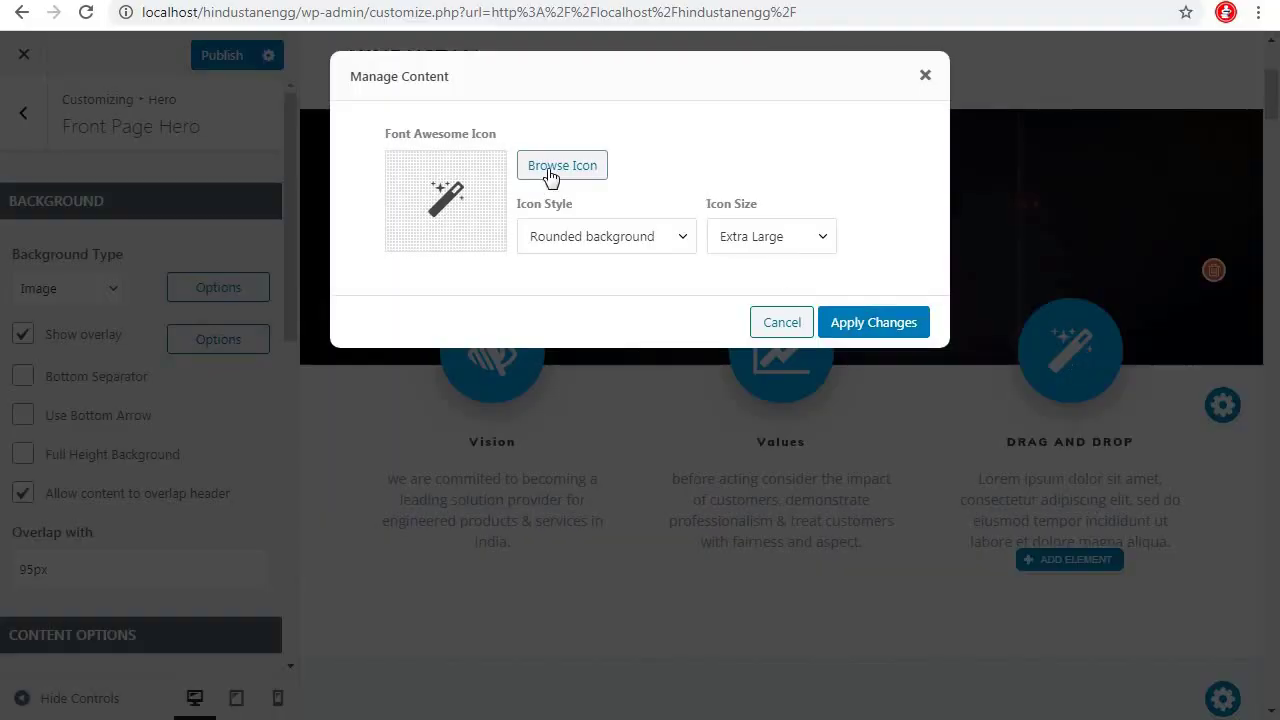
{"action": "left_click", "coordinate": [562, 165]}
{"action": "left_click", "coordinate": [862, 400]}
{"action": "left_click", "coordinate": [1186, 660]}
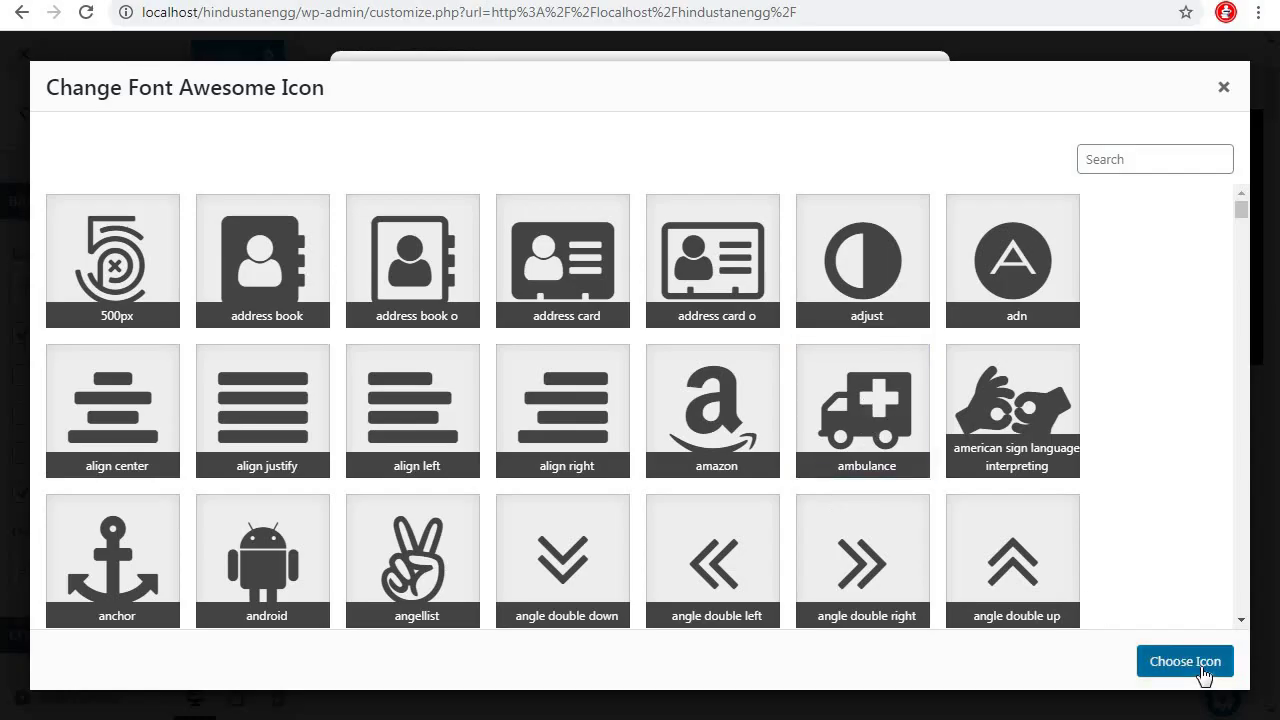
{"action": "left_click", "coordinate": [866, 326]}
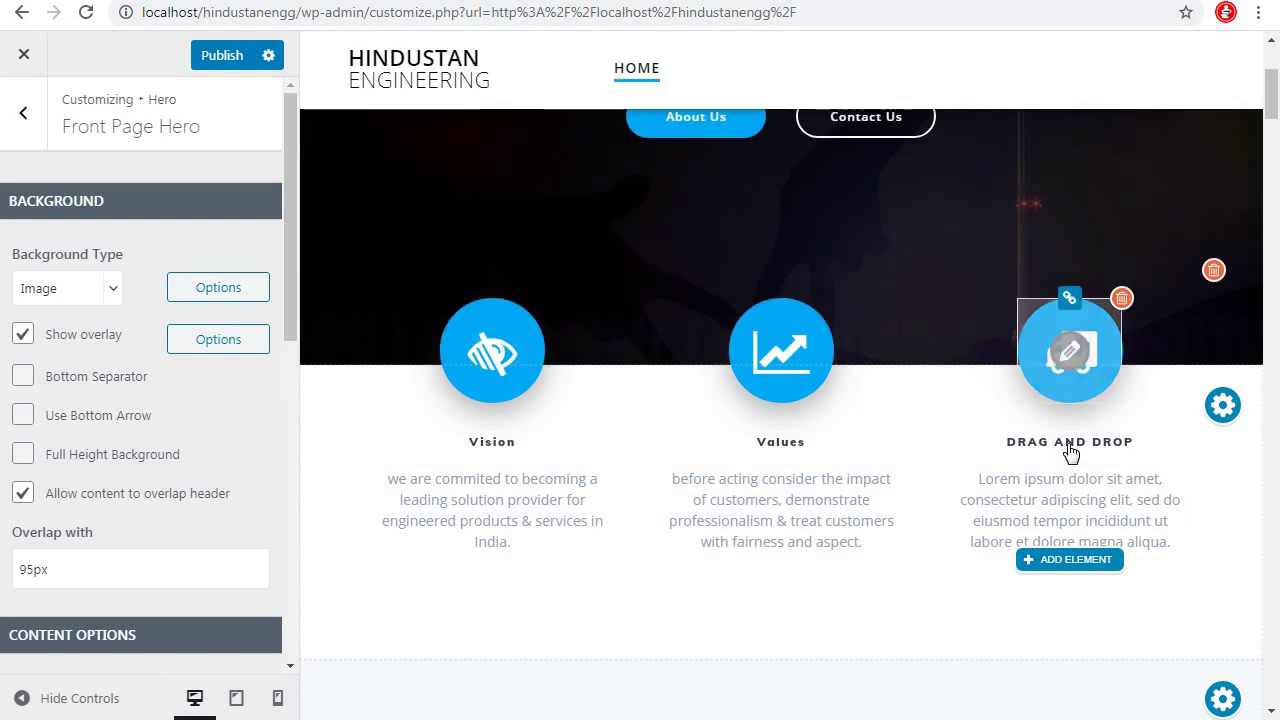
Retitle the heading 'Safety' and paste the copied paragraph over the Lorem placeholder
{"action": "left_click", "coordinate": [1126, 455]}
{"action": "key", "text": "BackSpace"}
{"action": "key", "text": "BackSpace"}
{"action": "key", "text": "BackSpace"}
{"action": "key", "text": "BackSpace"}
{"action": "key", "text": "BackSpace"}
{"action": "key", "text": "BackSpace"}
{"action": "key", "text": "BackSpace"}
{"action": "key", "text": "BackSpace"}
{"action": "key", "text": "BackSpace"}
{"action": "key", "text": "BackSpace"}
{"action": "key", "text": "BackSpace"}
{"action": "key", "text": "BackSpace"}
{"action": "key", "text": "BackSpace"}
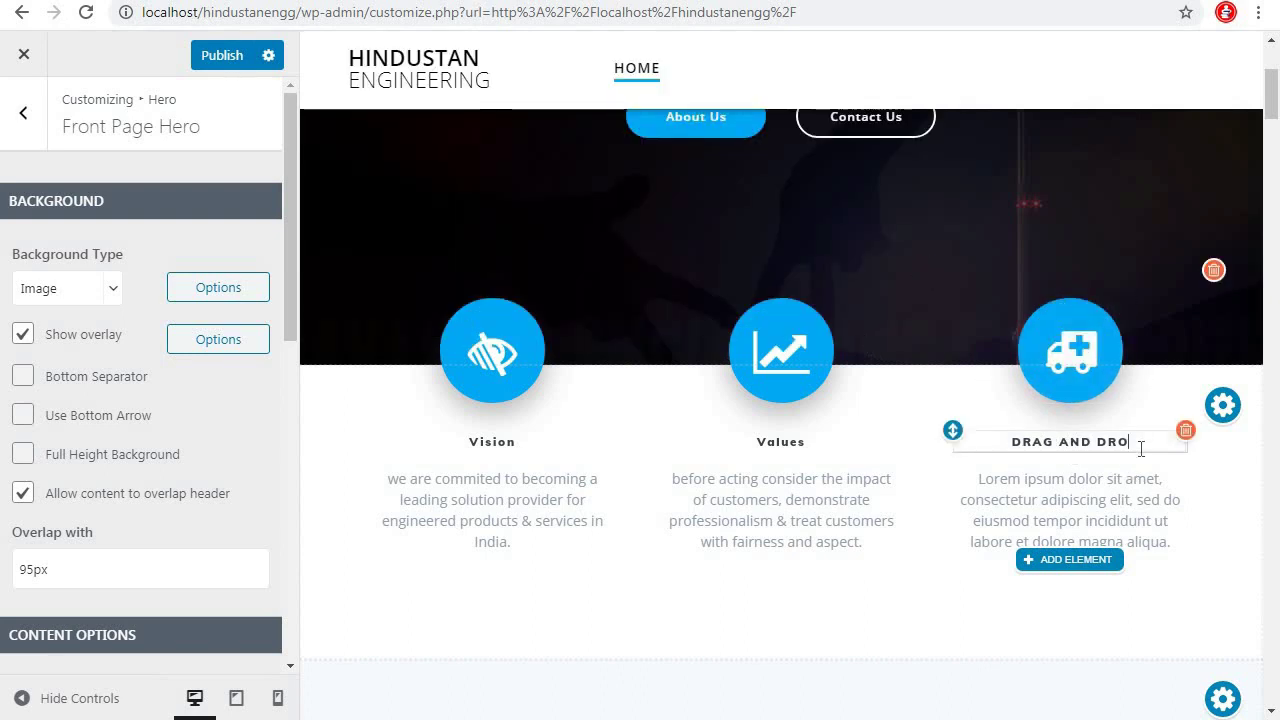
{"action": "type", "text": "Safety"}
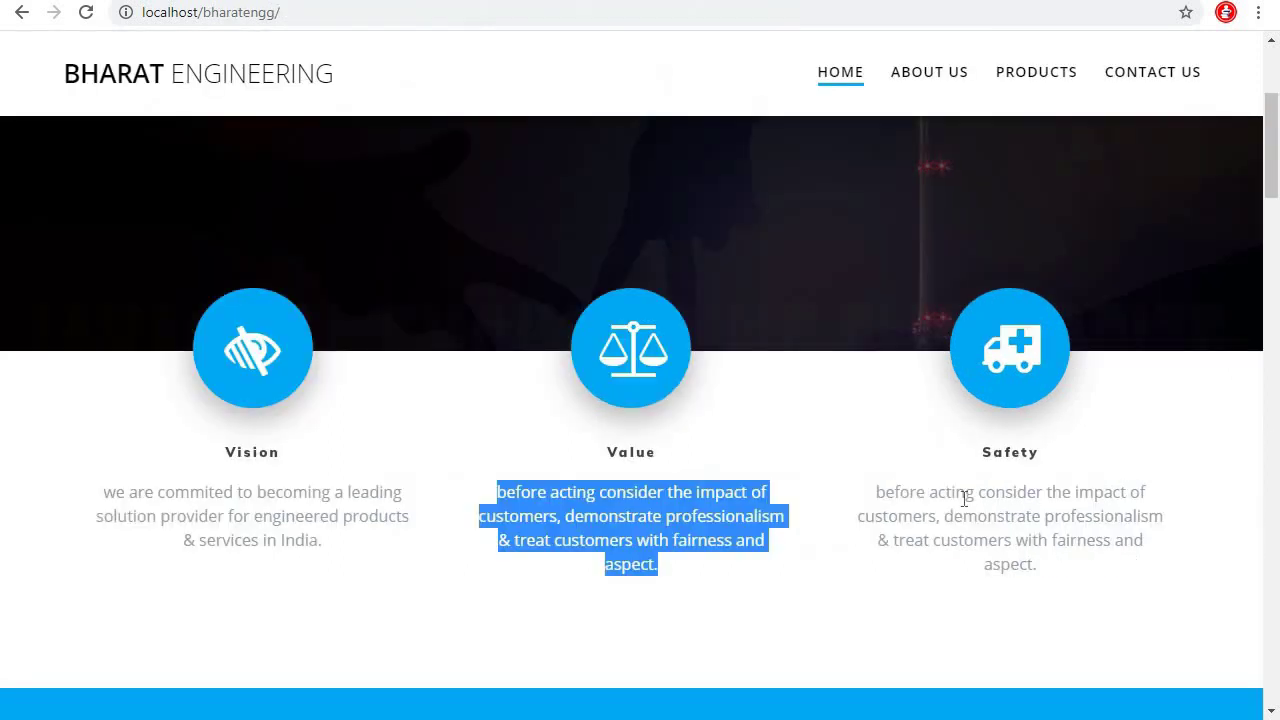
{"action": "left_click", "coordinate": [912, 499]}
{"action": "left_click_drag", "start_coordinate": [876, 493], "coordinate": [1117, 591]}
{"action": "key", "text": "ctrl+c"}
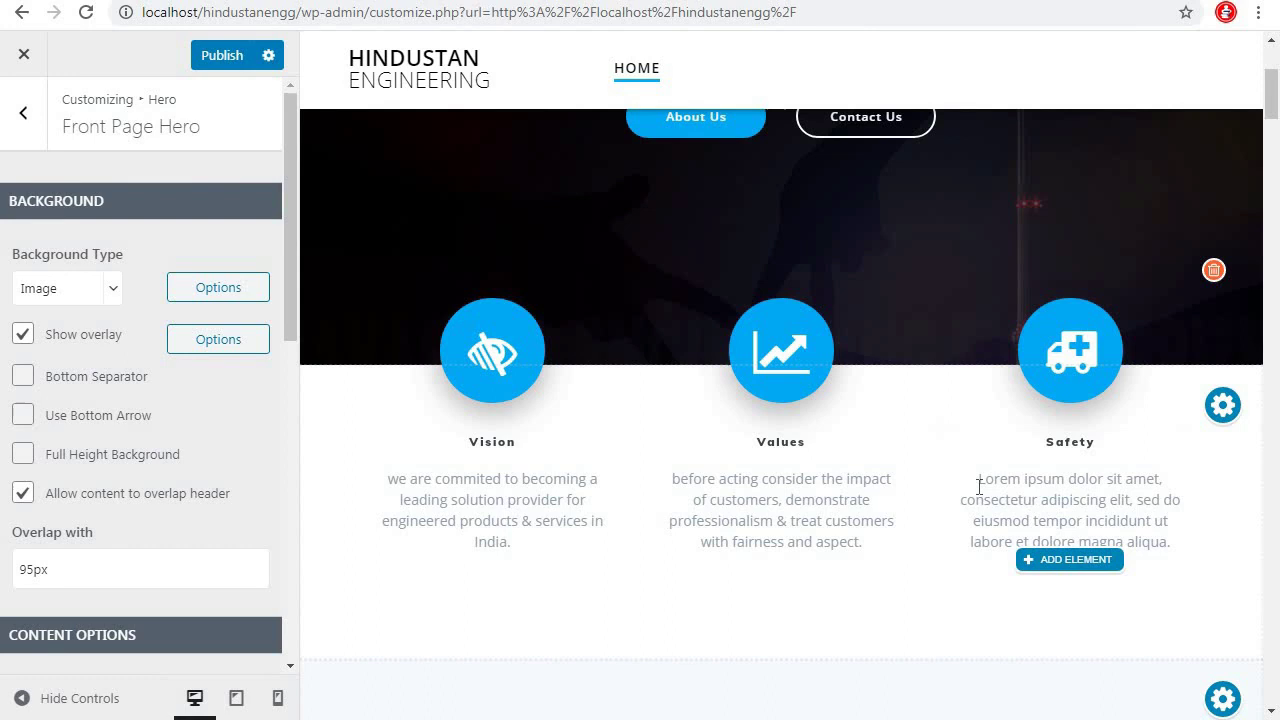
{"action": "left_click", "coordinate": [1088, 514]}
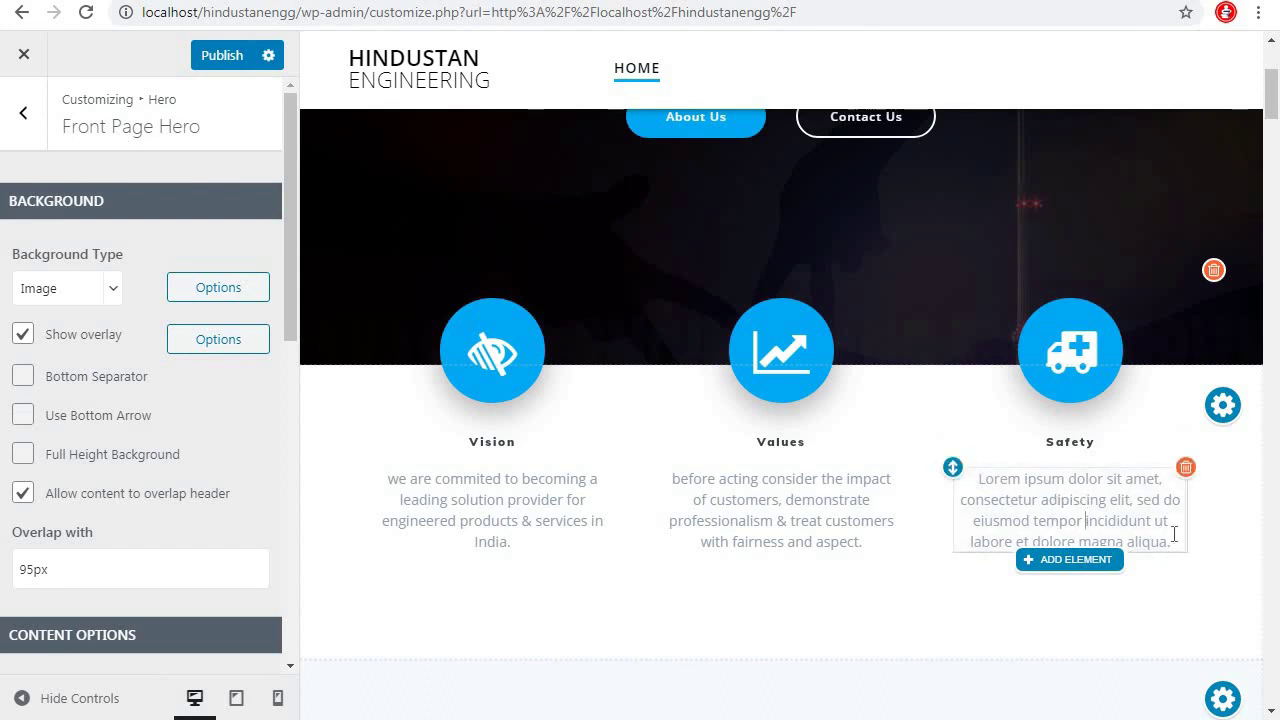
{"action": "left_click_drag", "start_coordinate": [1165, 541], "coordinate": [960, 487]}
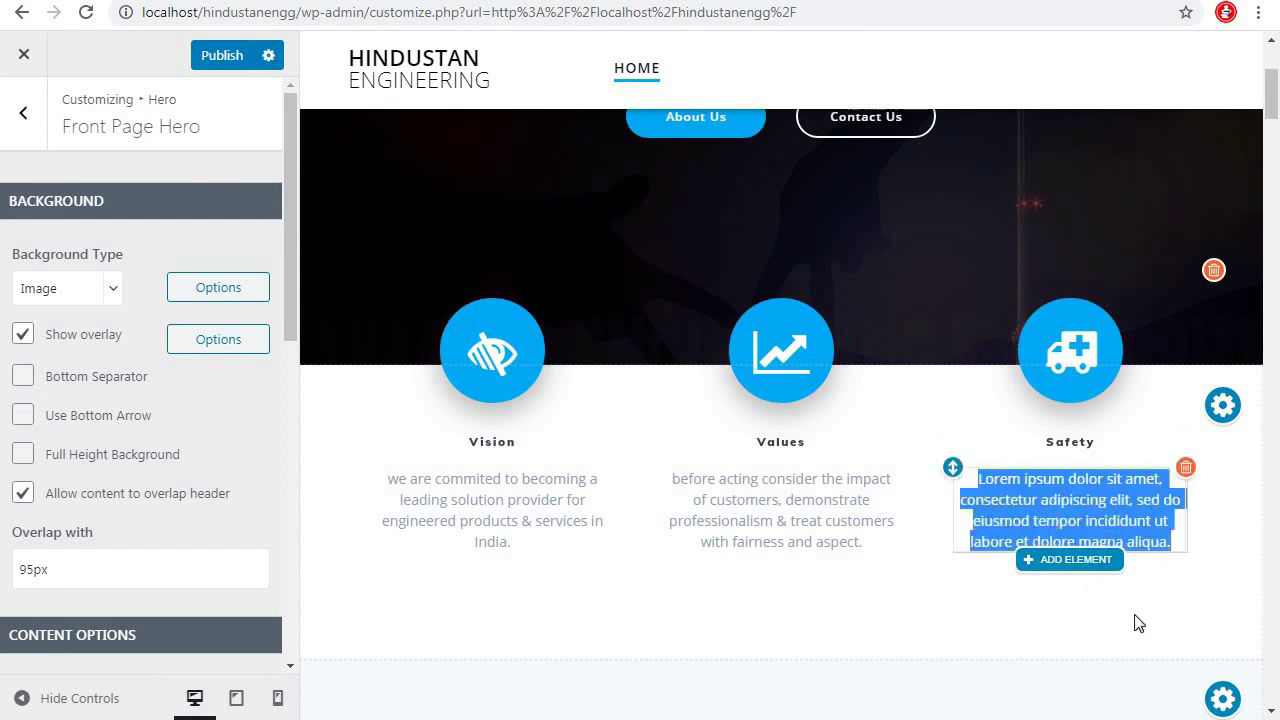
{"action": "key", "text": "ctrl+v"}
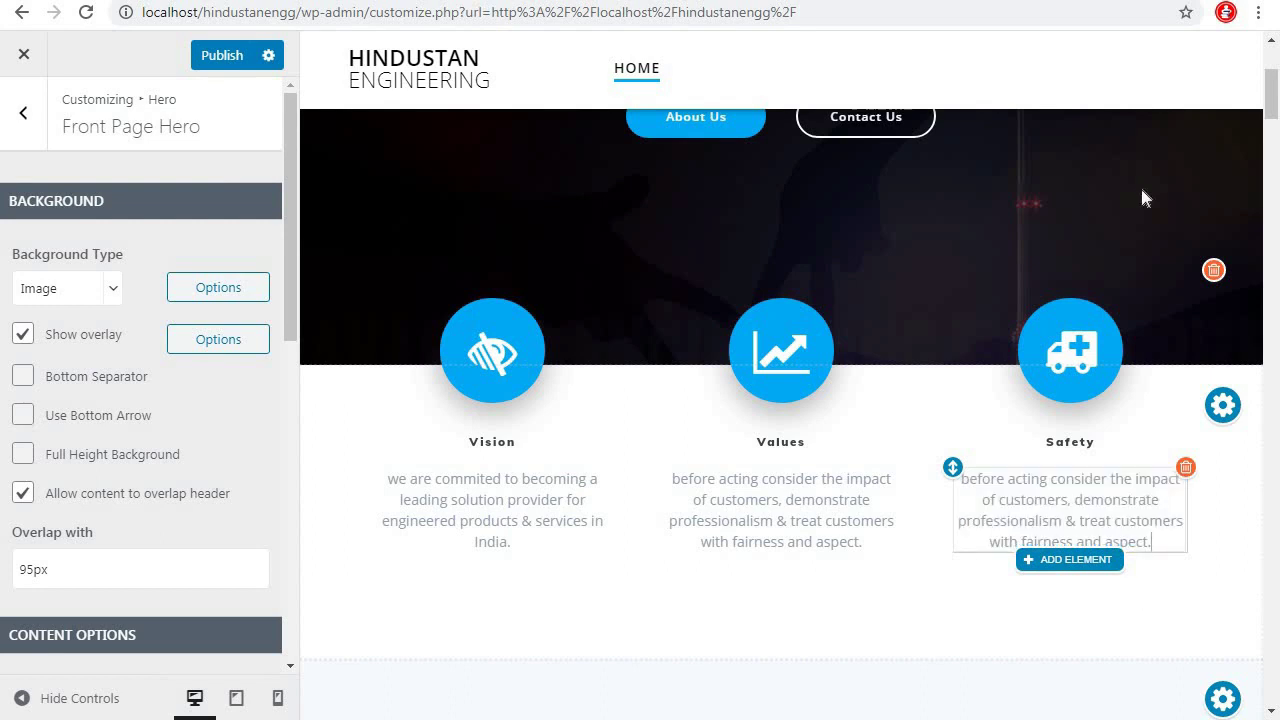
Finish editing the Safety text and publish the Vision, Values and Safety feature changes
{"action": "left_click", "coordinate": [1222, 589]}
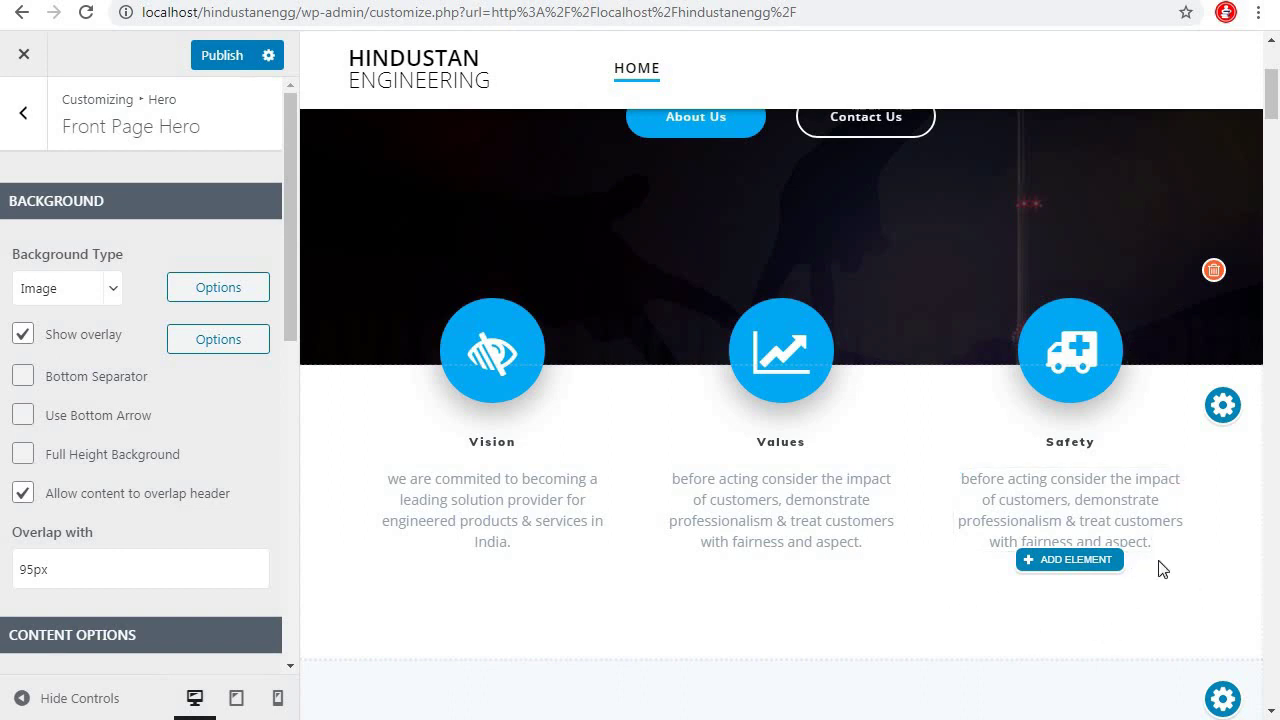
{"action": "scroll", "coordinate": [1257, 575], "scroll_direction": "down", "scroll_amount": 1}
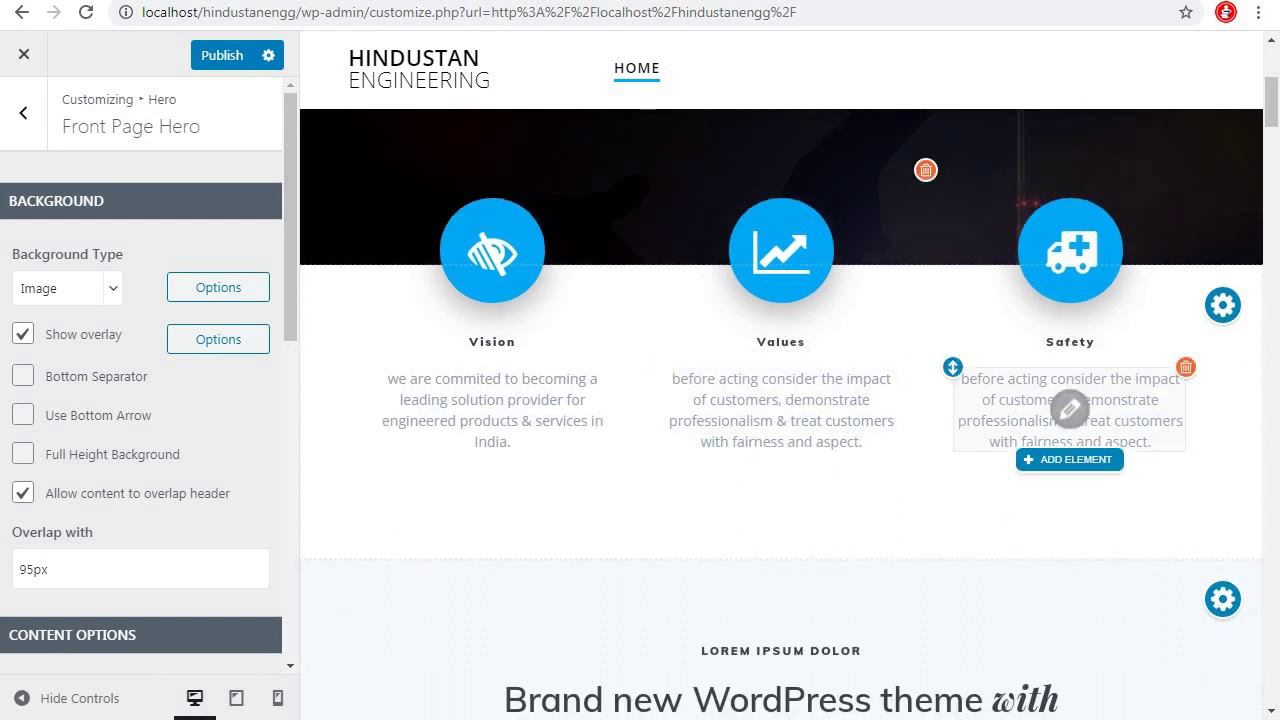
{"action": "scroll", "coordinate": [528, 470], "scroll_direction": "down", "scroll_amount": 2}
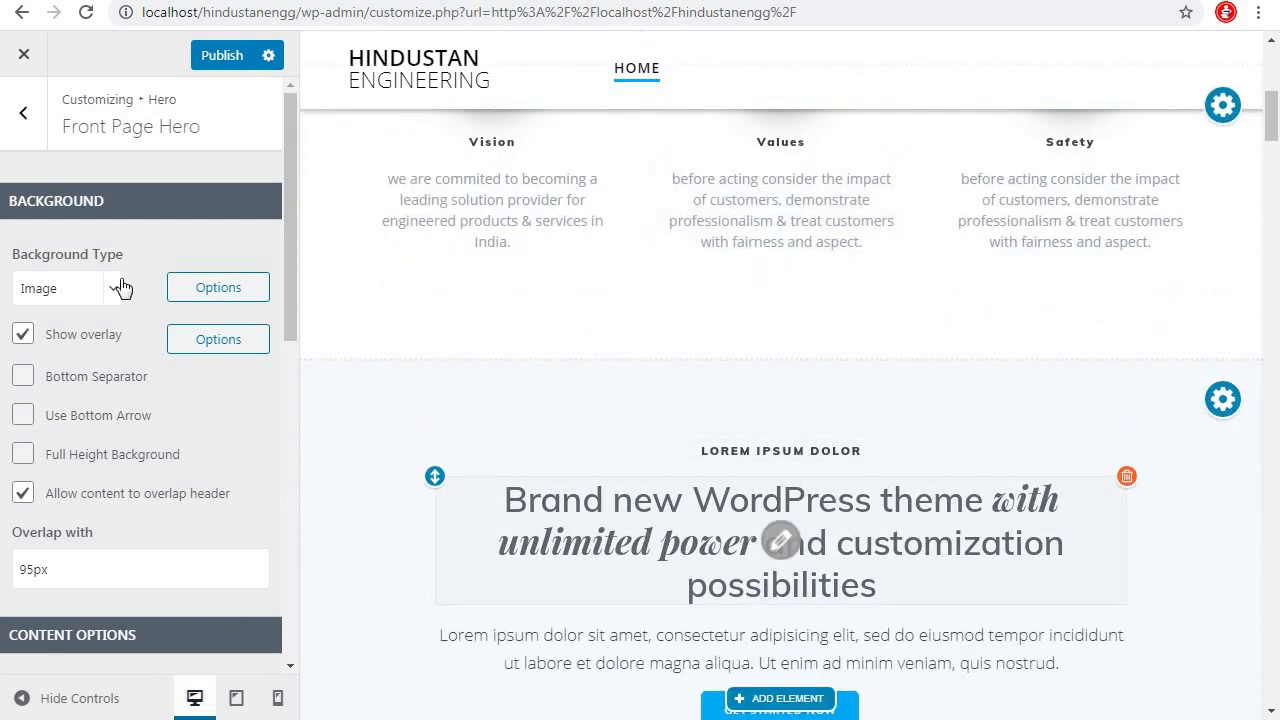
{"action": "left_click", "coordinate": [229, 60]}
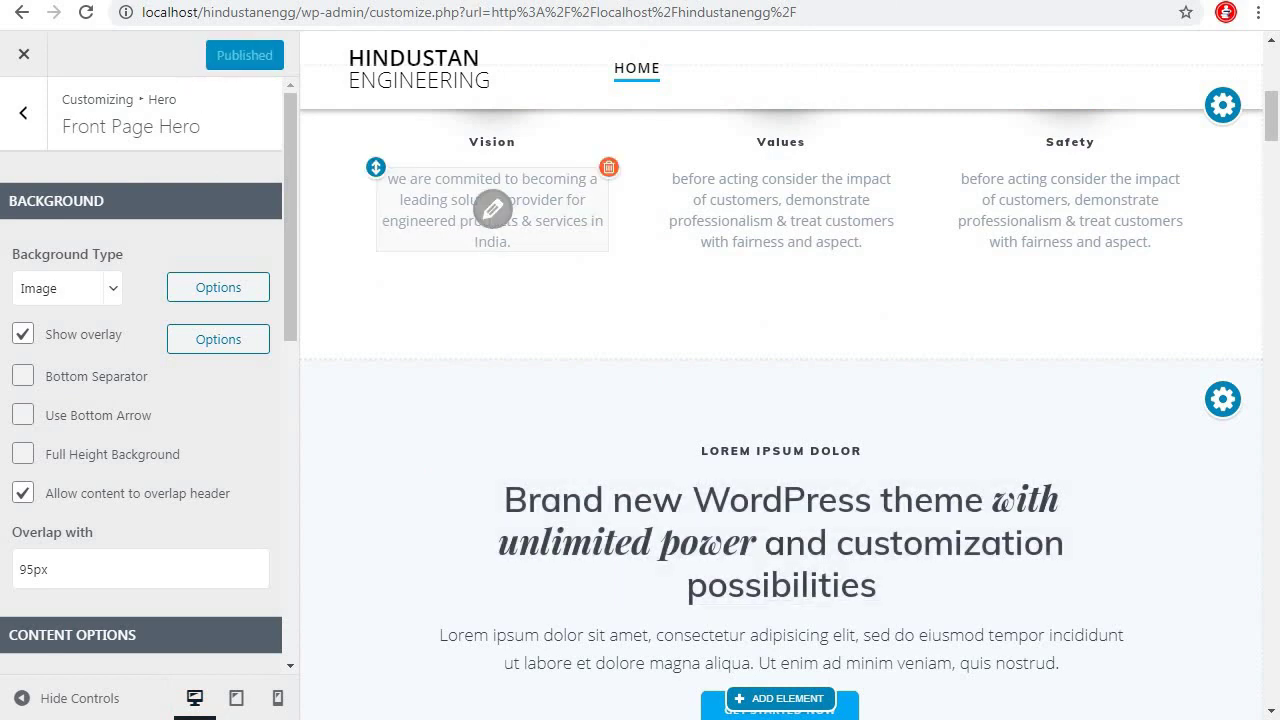
Load localhost/hindustanengg/ in a new tab and scroll to the Vision, Values and Safety boxes
{"action": "key", "text": "ctrl+t"}
{"action": "type", "text": "localhost"}
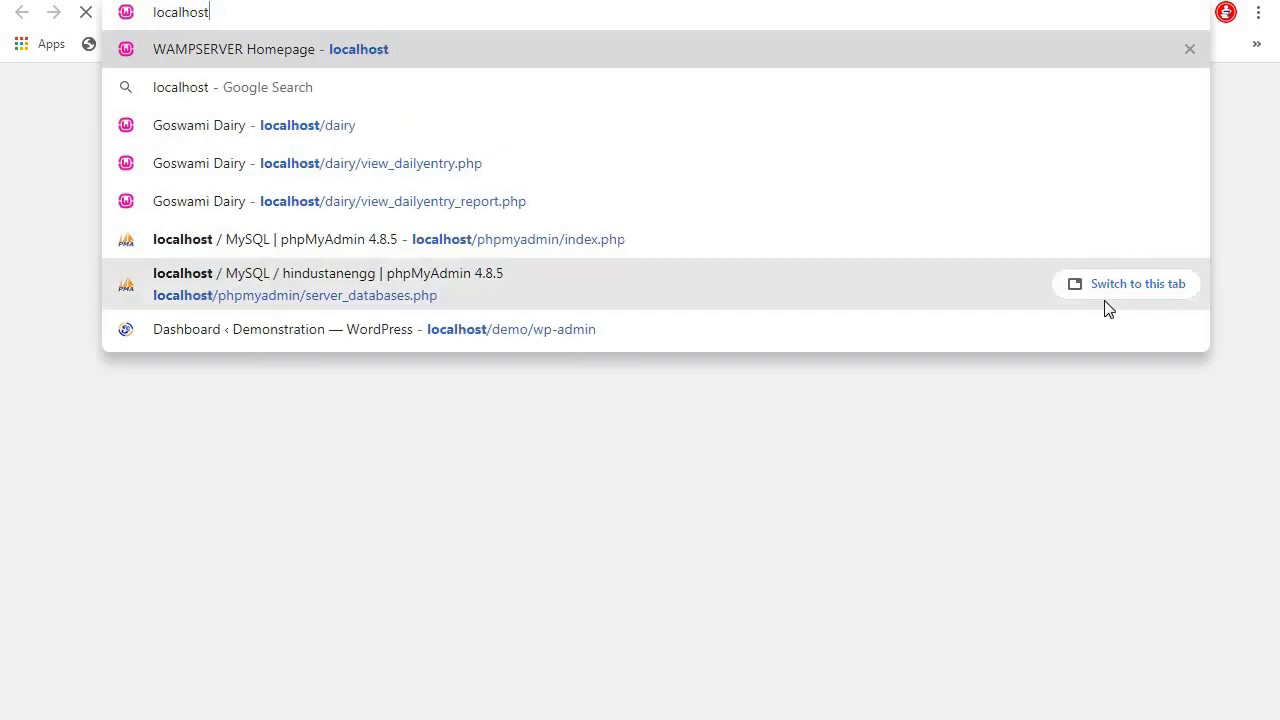
{"action": "type", "text": "/hindustanengg/"}
{"action": "key", "text": "Return"}
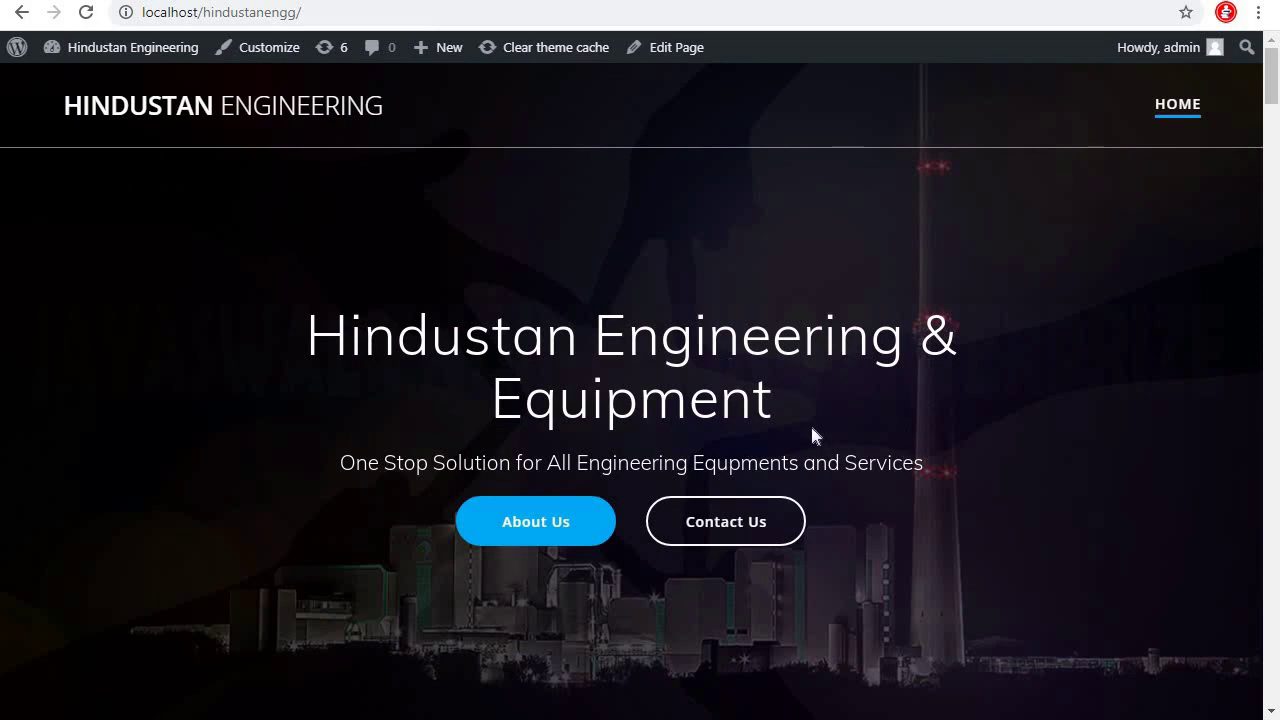
{"action": "scroll", "coordinate": [944, 537], "scroll_direction": "down", "scroll_amount": 4}
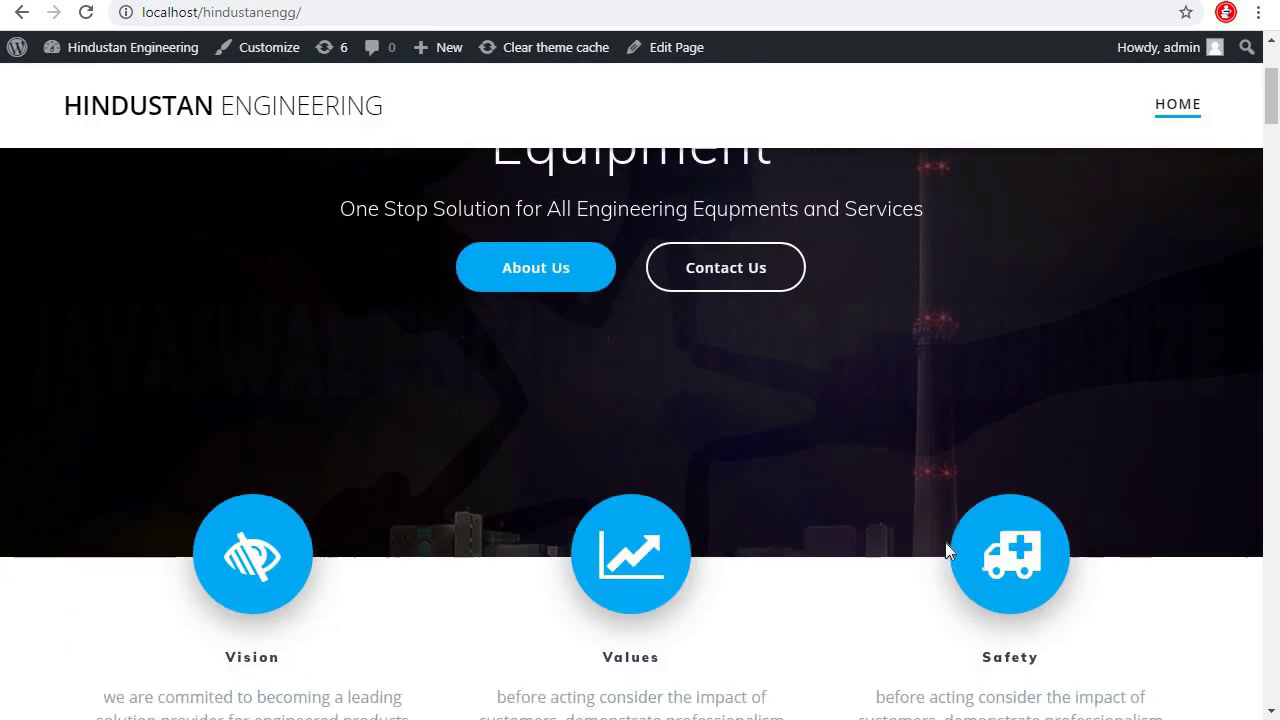
{"action": "scroll", "coordinate": [945, 542], "scroll_direction": "down", "scroll_amount": 2}
{"action": "scroll", "coordinate": [946, 543], "scroll_direction": "up", "scroll_amount": 2}
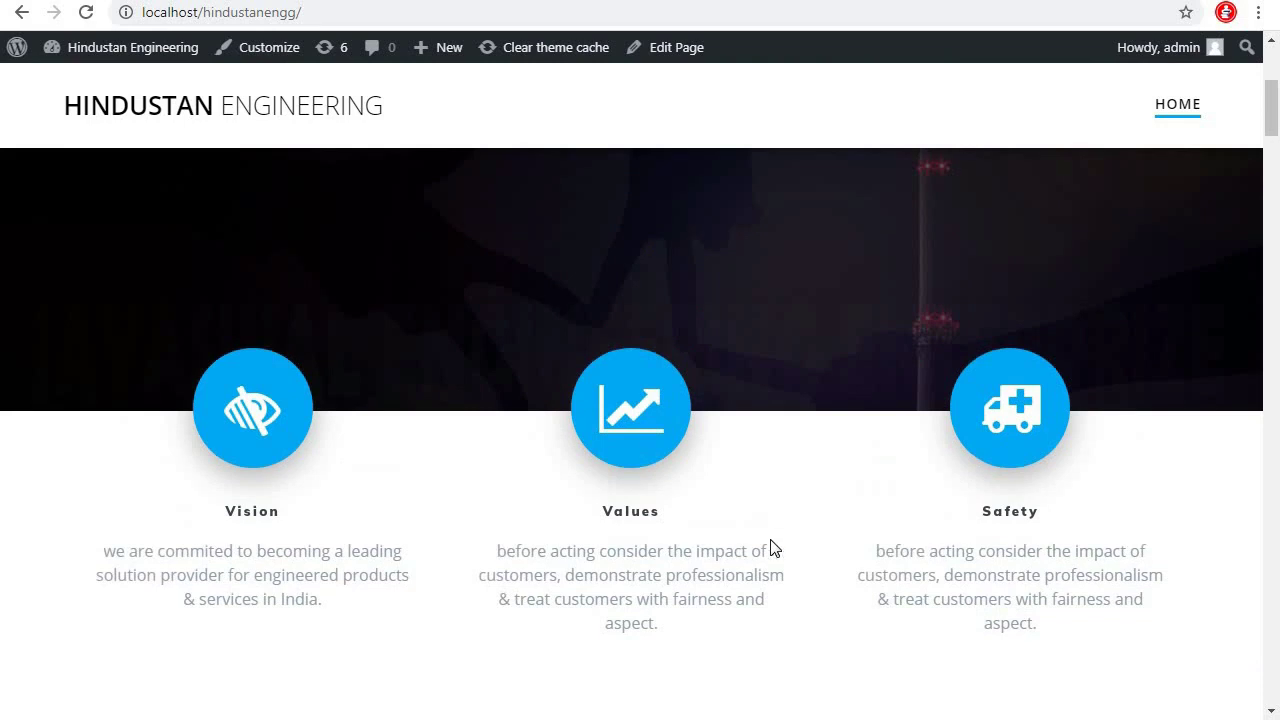
{"action": "scroll", "coordinate": [1006, 545], "scroll_direction": "down", "scroll_amount": 4}
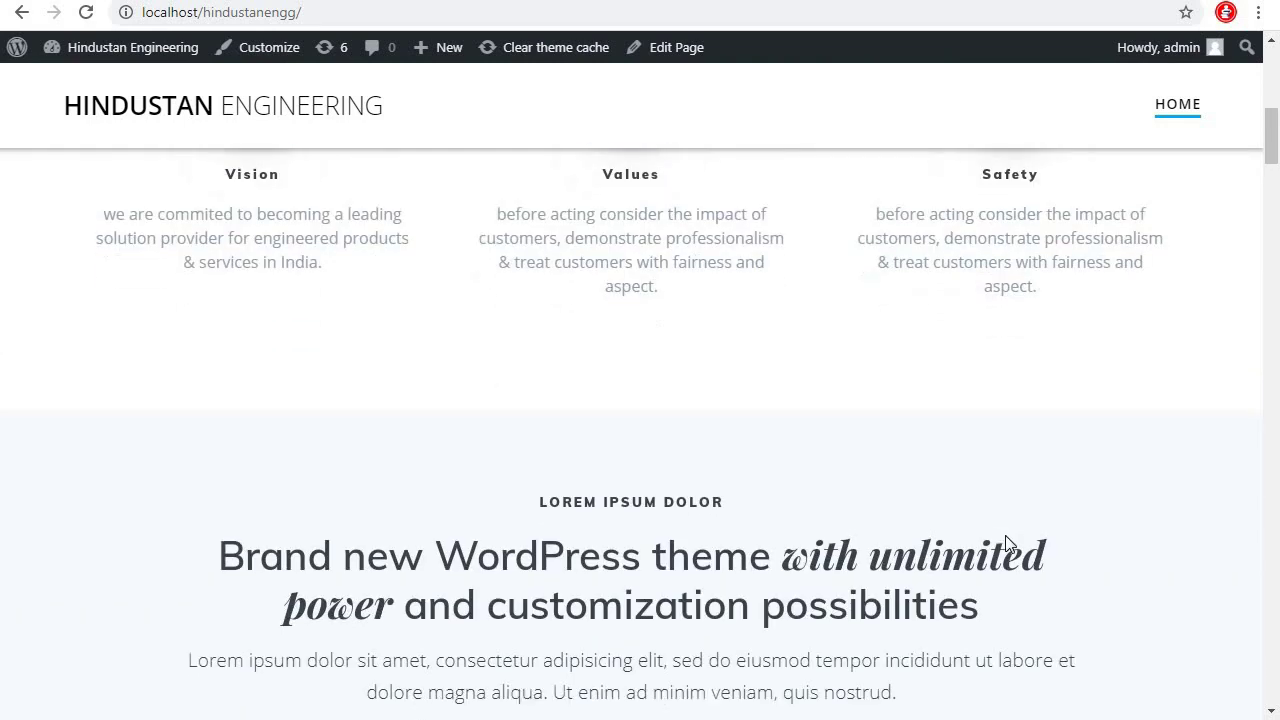
{"action": "scroll", "coordinate": [998, 495], "scroll_direction": "up", "scroll_amount": 8}
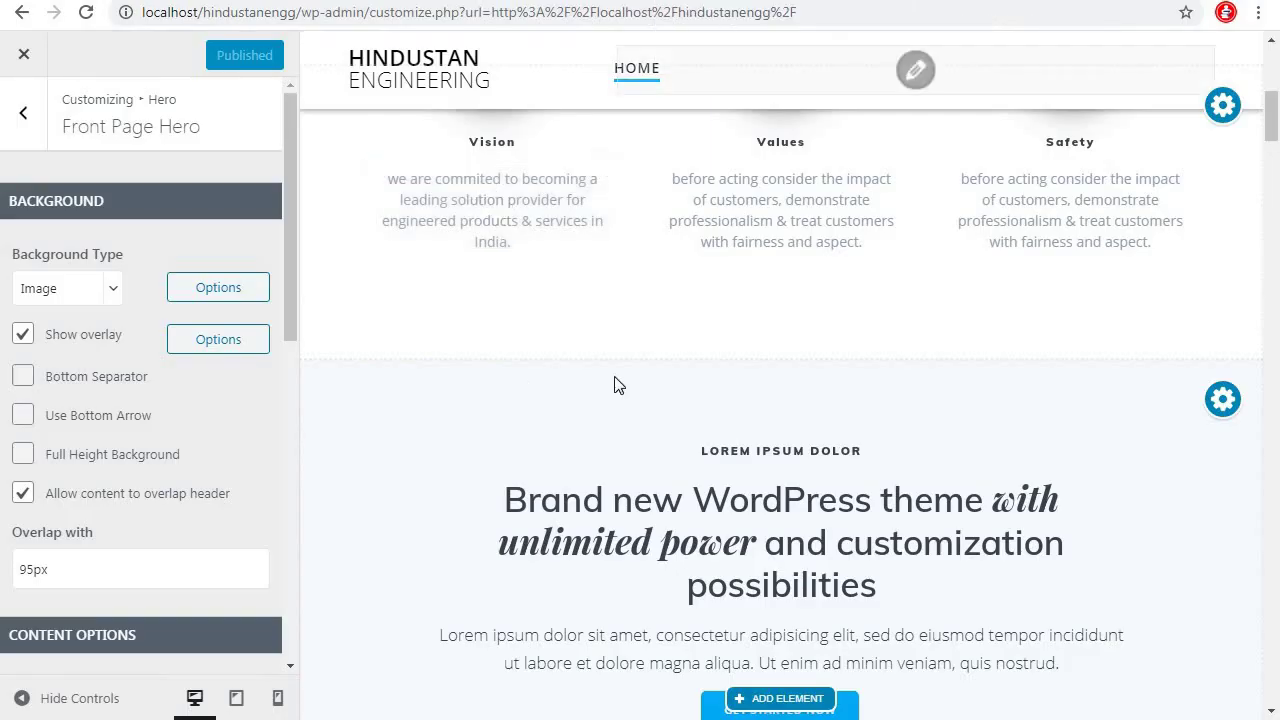
Clear the LOREM IPSUM DOLOR label so the section can be relabelled ABOUT US
{"action": "scroll", "coordinate": [756, 428], "scroll_direction": "down", "scroll_amount": 3}
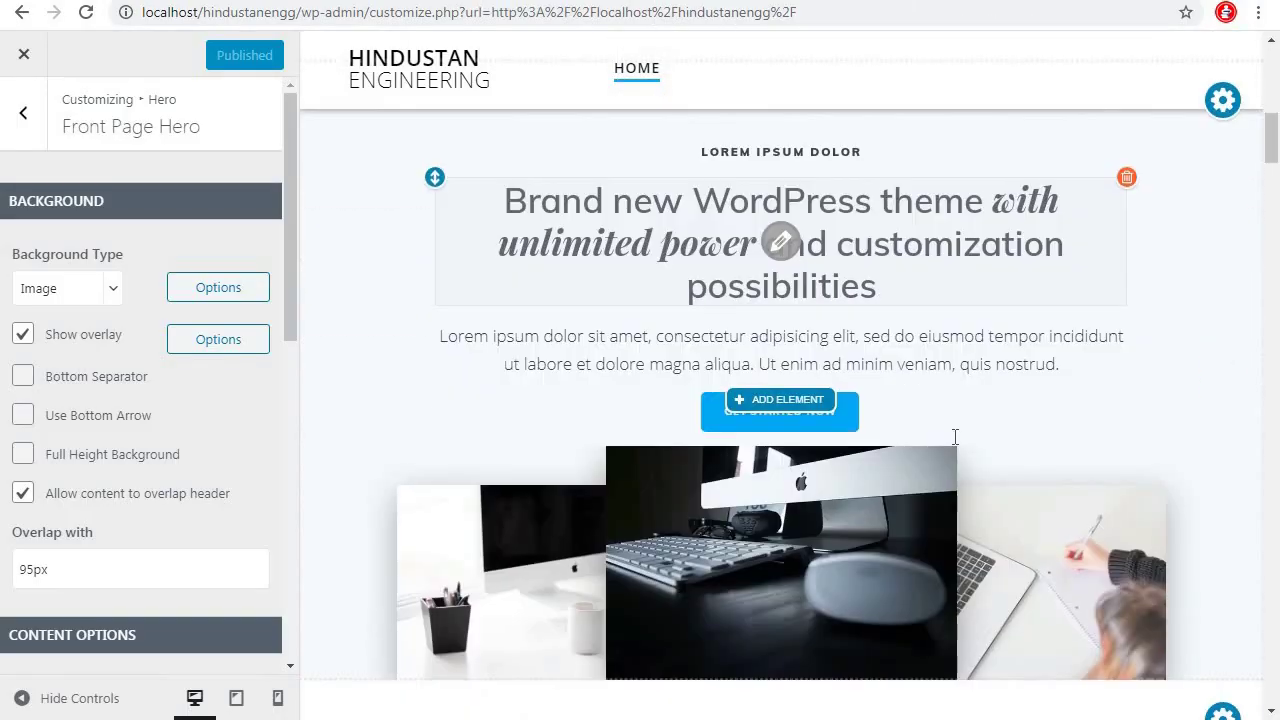
{"action": "scroll", "coordinate": [746, 292], "scroll_direction": "up", "scroll_amount": 1}
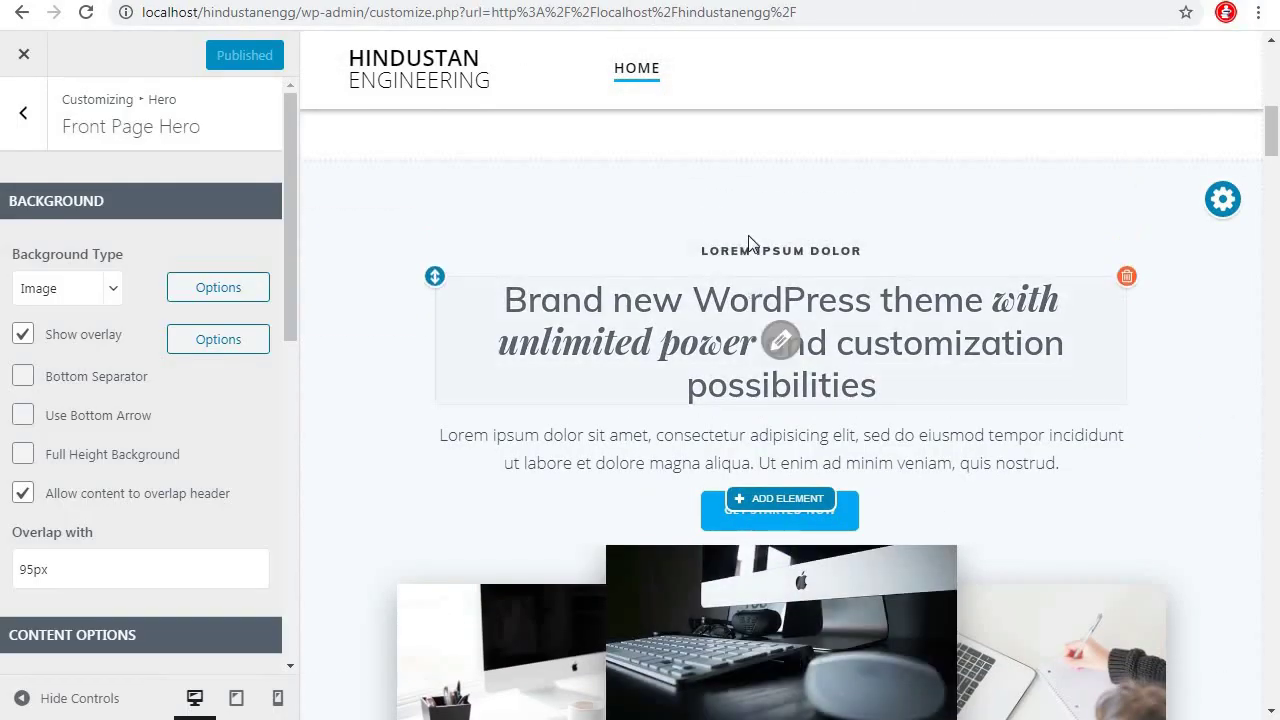
{"action": "left_click", "coordinate": [783, 251]}
{"action": "left_click_drag", "start_coordinate": [691, 252], "coordinate": [856, 252]}
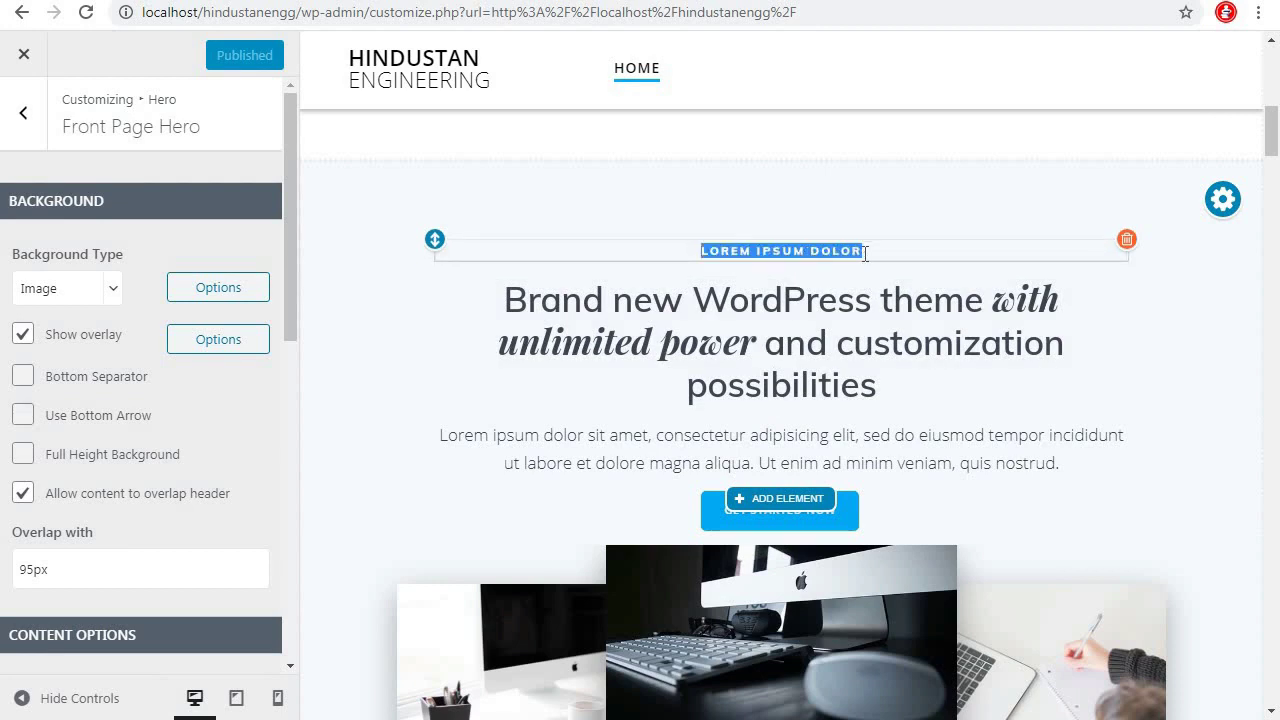
{"action": "key", "text": "BackSpace"}
{"action": "scroll", "coordinate": [871, 537], "scroll_direction": "up", "scroll_amount": 3}
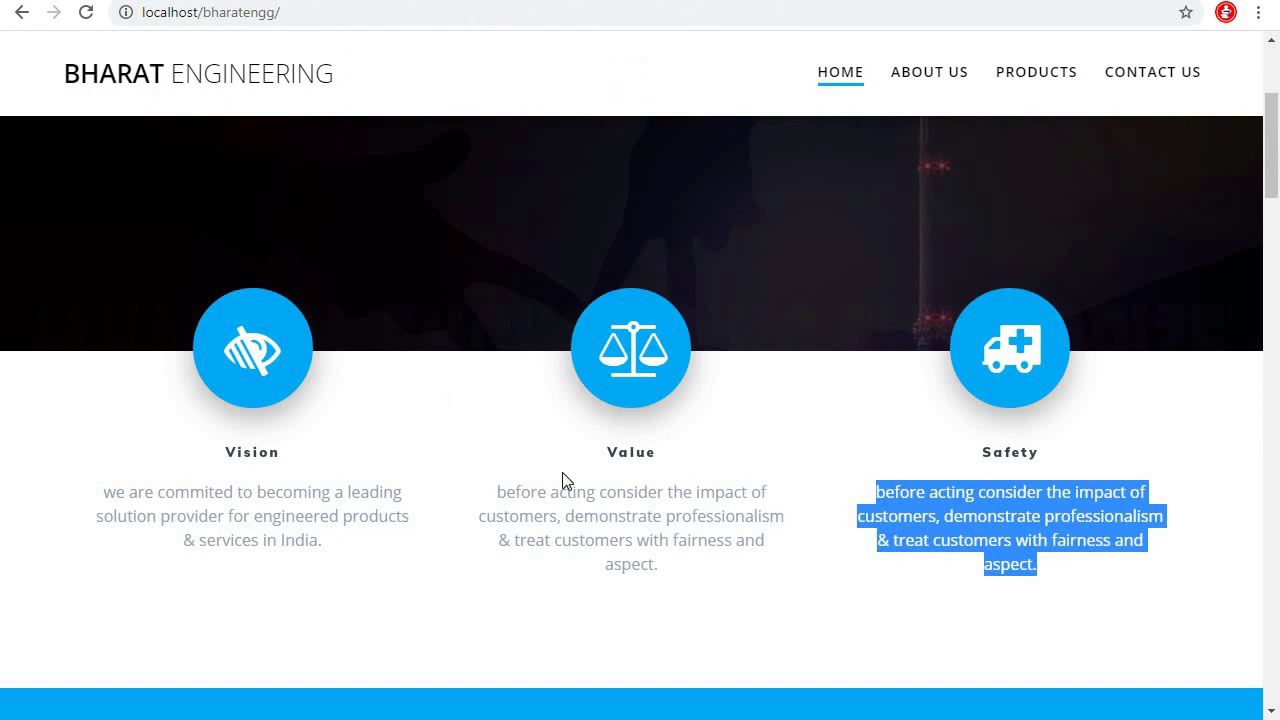
{"action": "scroll", "coordinate": [641, 498], "scroll_direction": "down", "scroll_amount": 6}
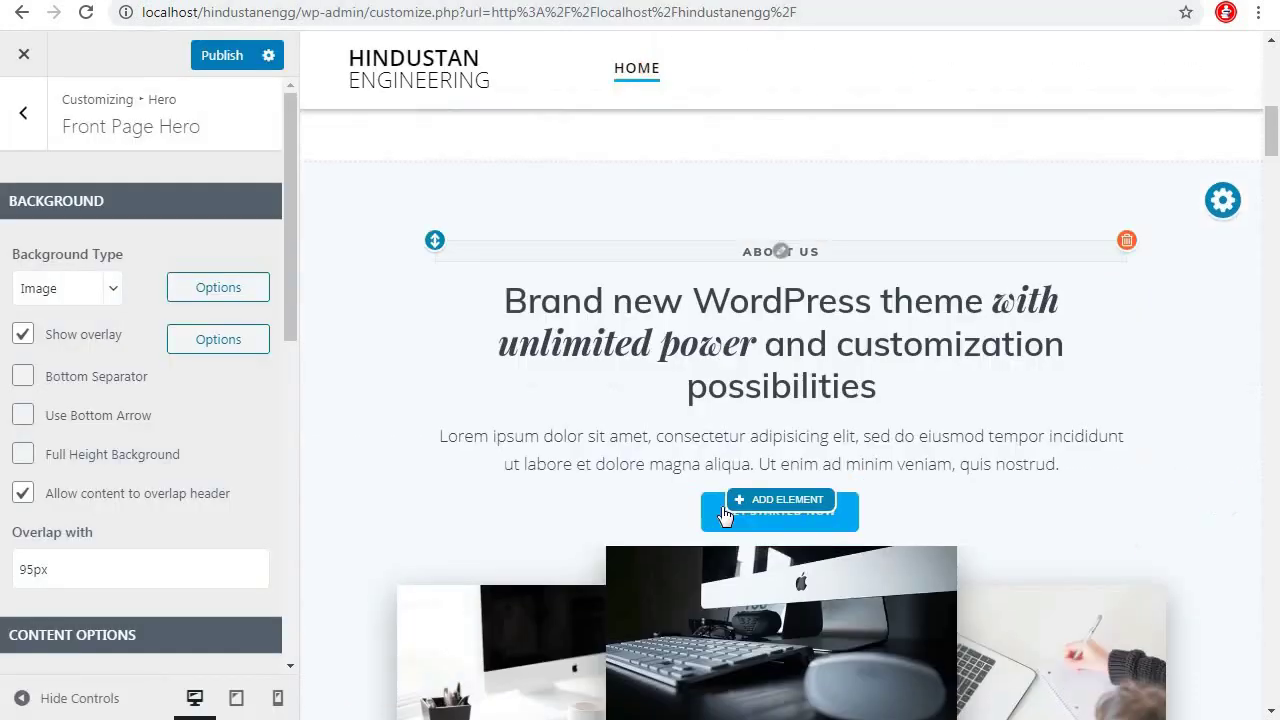
Paste the customer-impact sentence as the heading and delete the Lorem ipsum paragraph
{"action": "left_click_drag", "start_coordinate": [490, 290], "coordinate": [909, 429]}
{"action": "type", "text": "before acting consider the impact of customers, demonstrate professionalism & treat customers with fairness and aspect."}
{"action": "mouse_move", "coordinate": [1080, 449]}
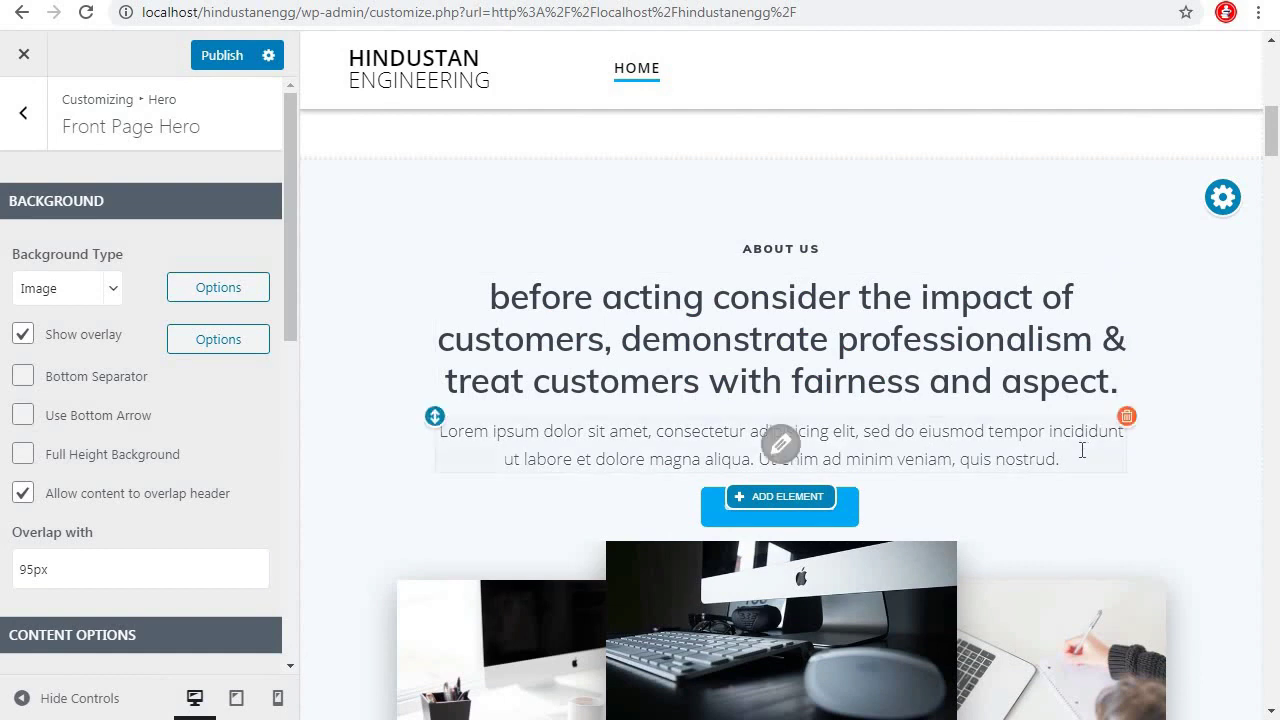
{"action": "left_click", "coordinate": [1125, 418]}
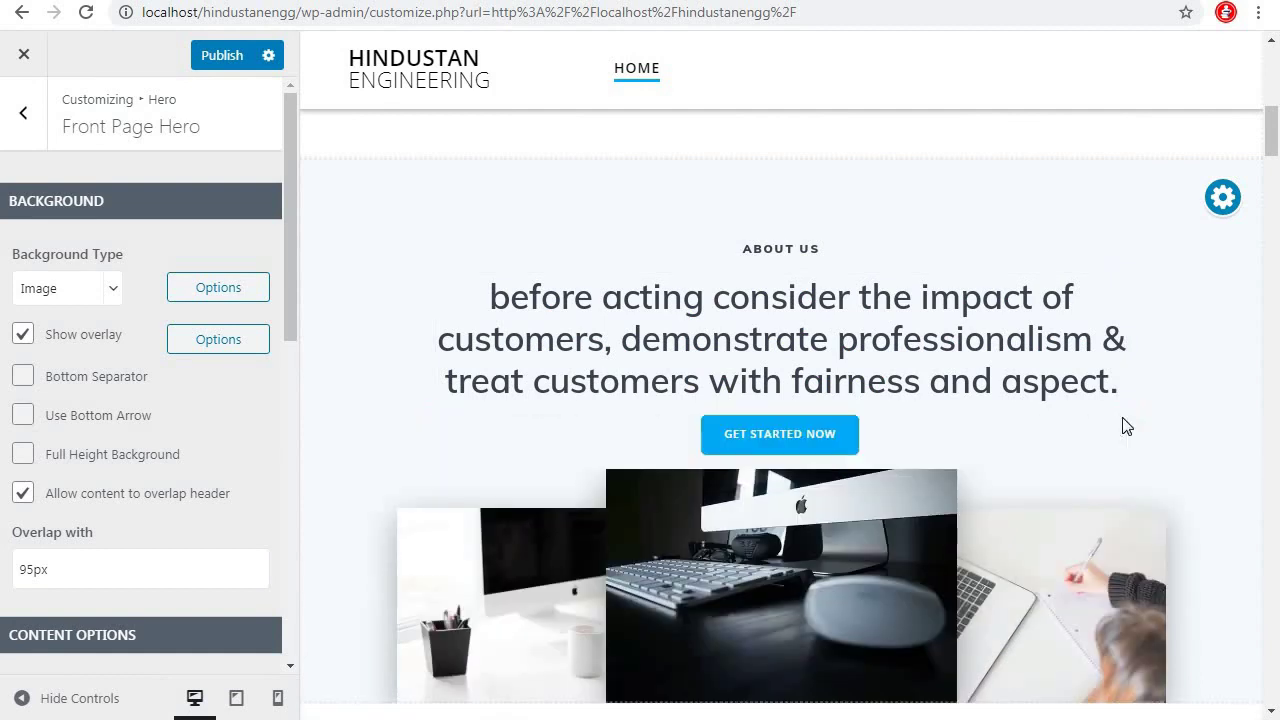
{"action": "left_click", "coordinate": [782, 434]}
Replace the GET STARTED NOW button text with Read More and apply the change
{"action": "left_click_drag", "start_coordinate": [542, 170], "coordinate": [107, 178]}
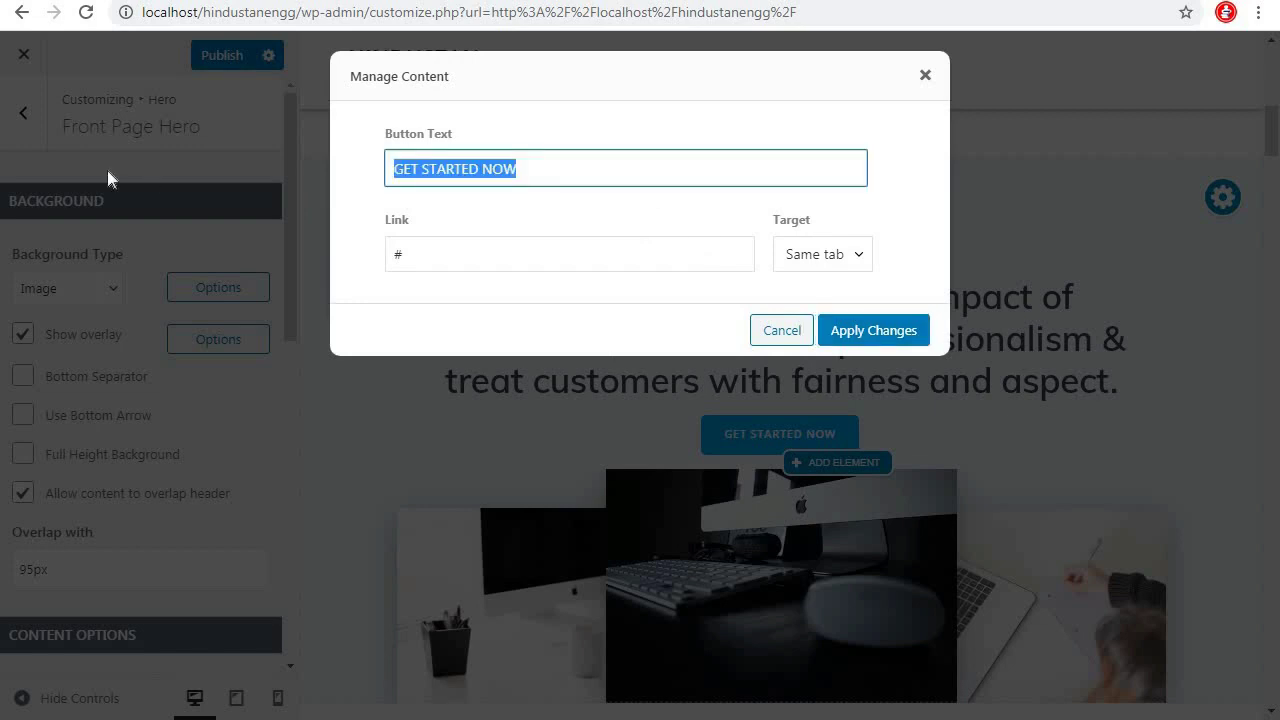
{"action": "type", "text": "Read M"}
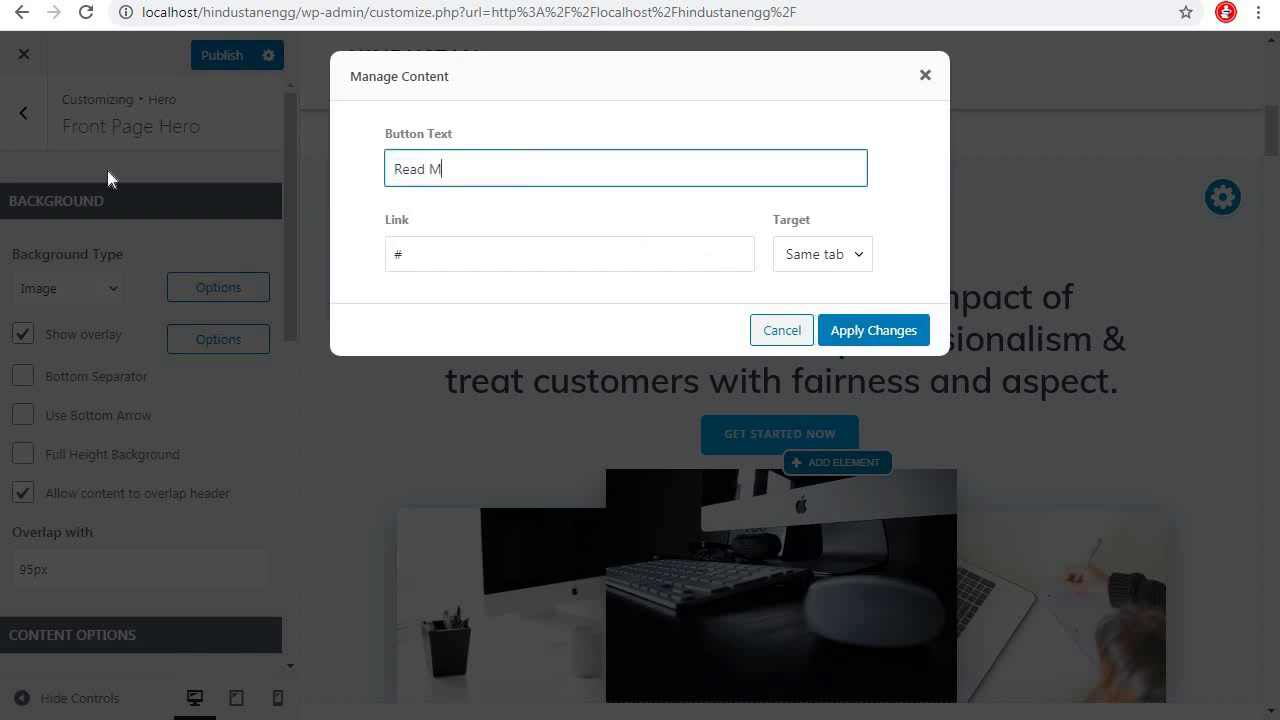
{"action": "left_click", "coordinate": [893, 330]}
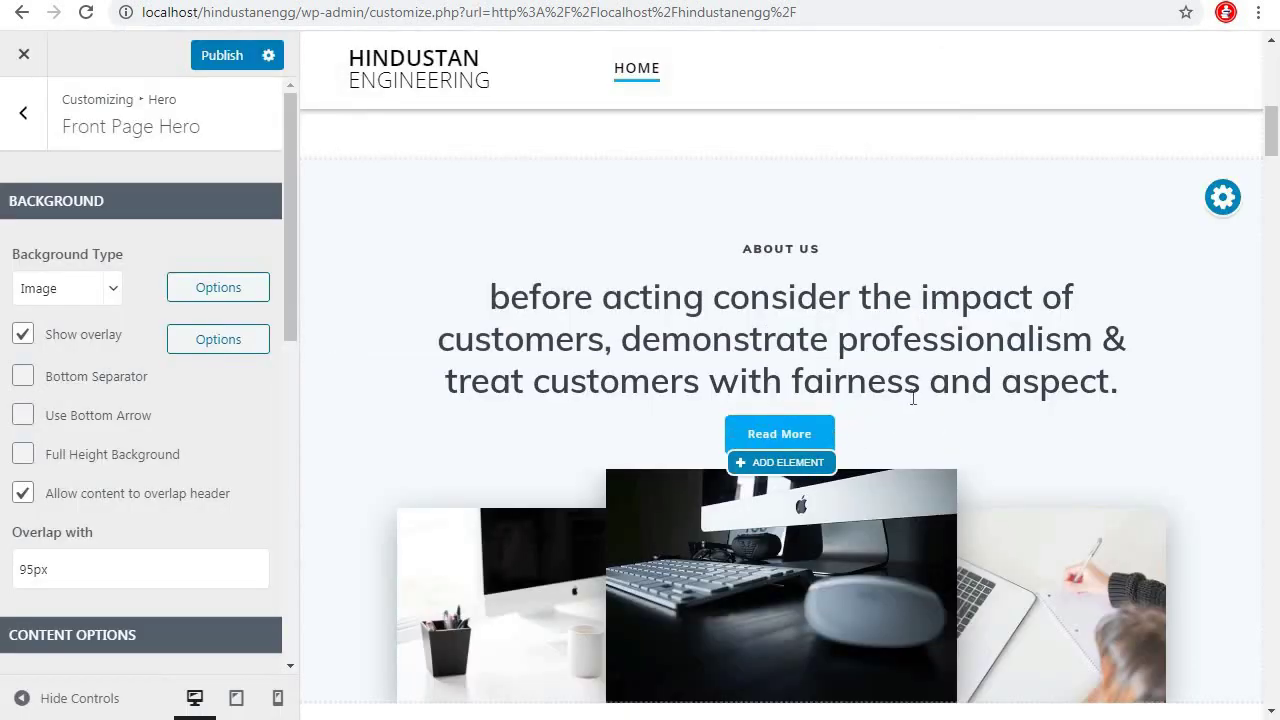
{"action": "scroll", "coordinate": [912, 398], "scroll_direction": "down", "scroll_amount": 2}
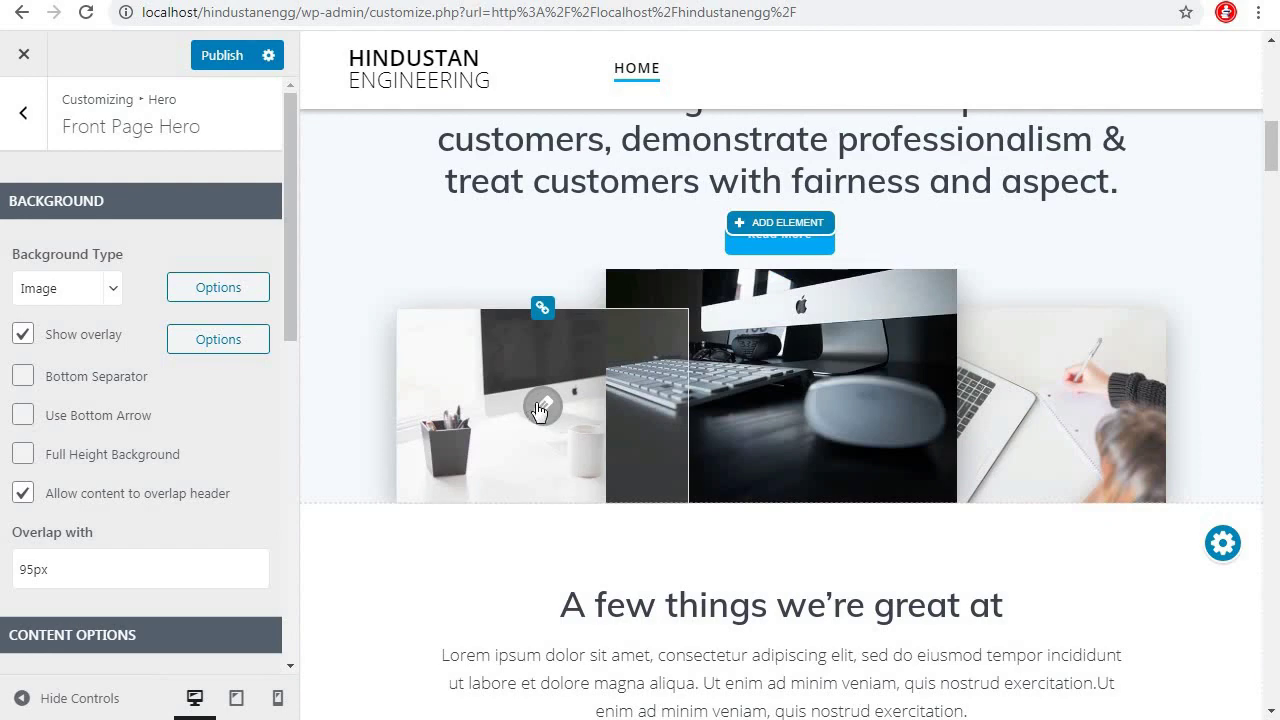
Replace the left section image with the uploaded fittingtubing_banner image, skipping cropping
{"action": "left_click", "coordinate": [541, 406]}
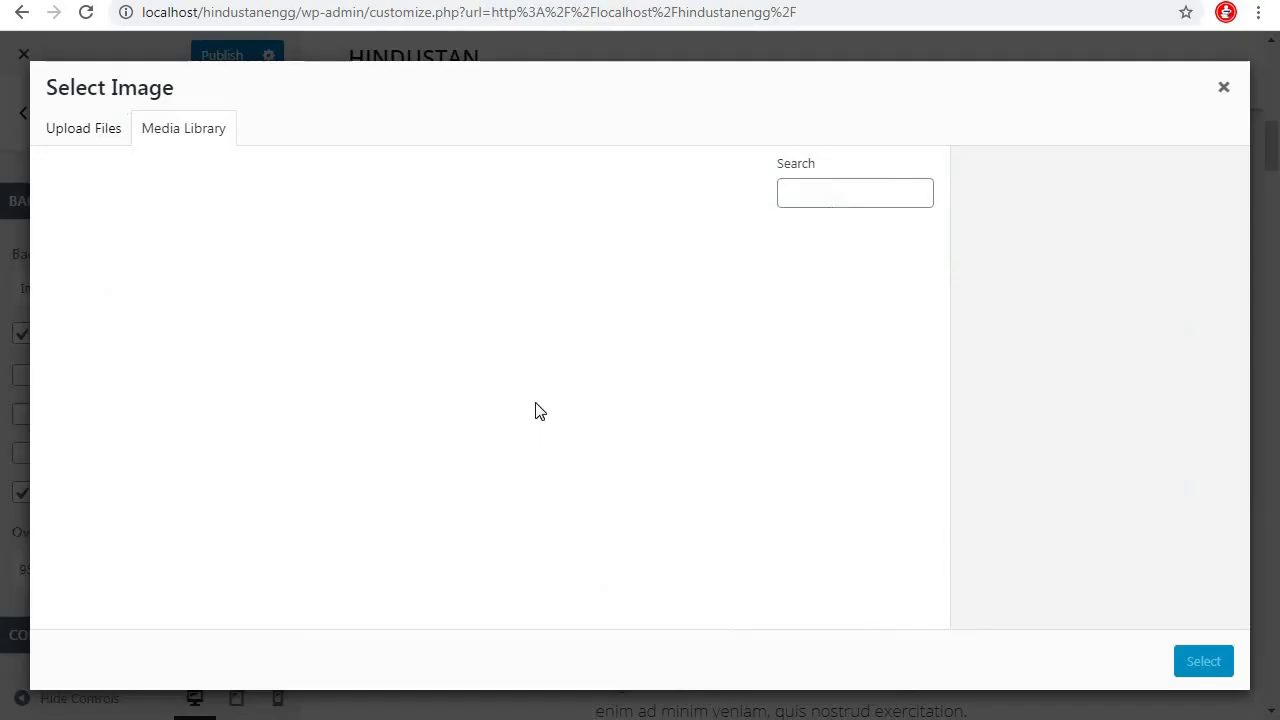
{"action": "left_click", "coordinate": [99, 132]}
{"action": "left_click", "coordinate": [677, 416]}
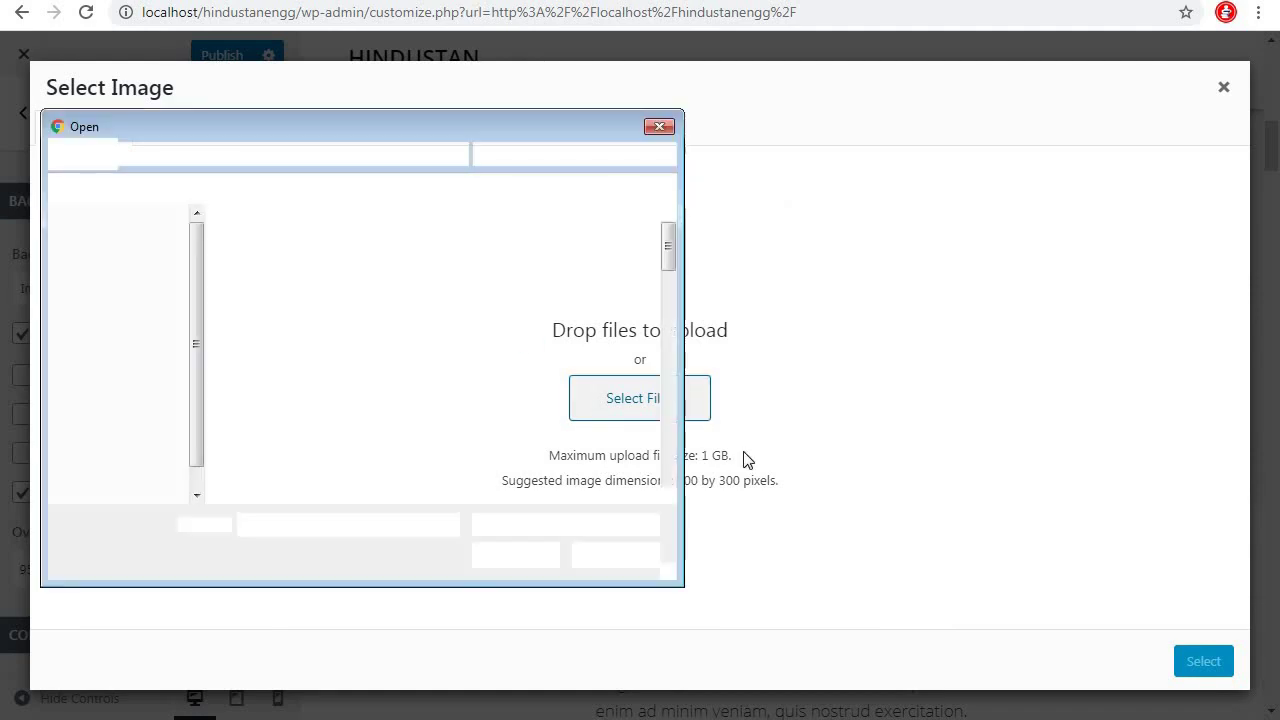
{"action": "left_click_drag", "start_coordinate": [667, 258], "coordinate": [669, 315]}
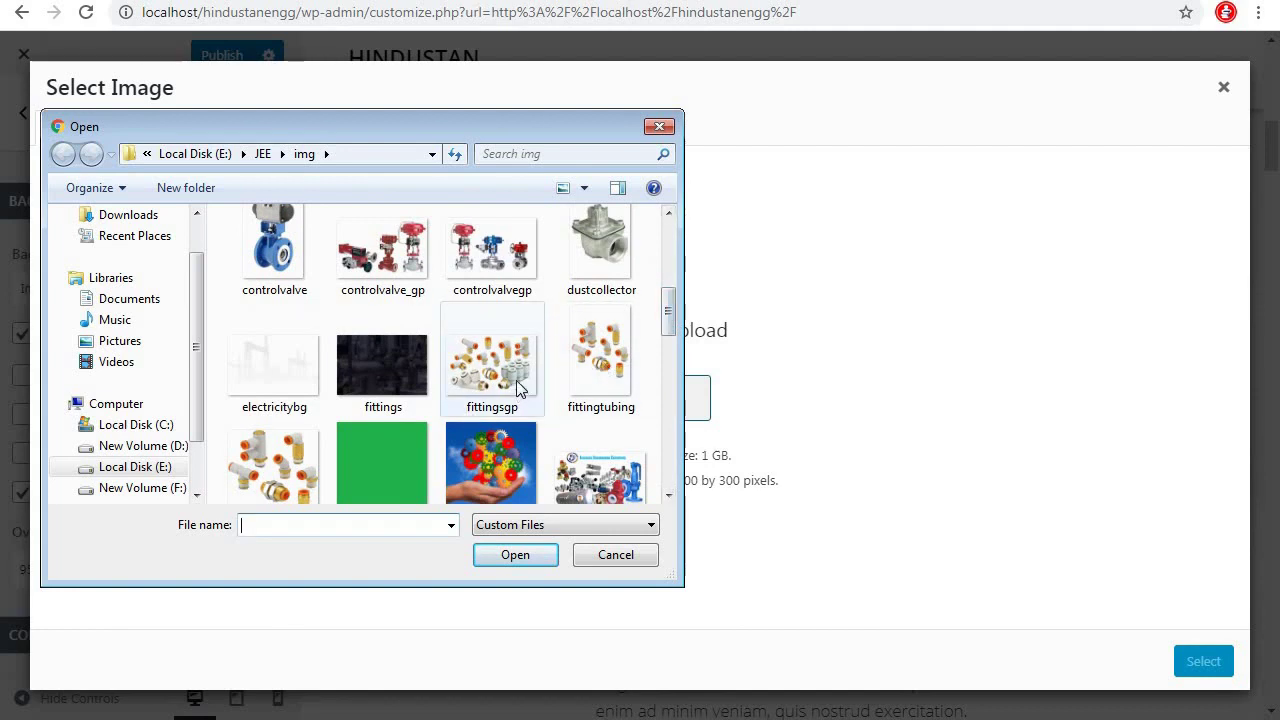
{"action": "left_click", "coordinate": [290, 461]}
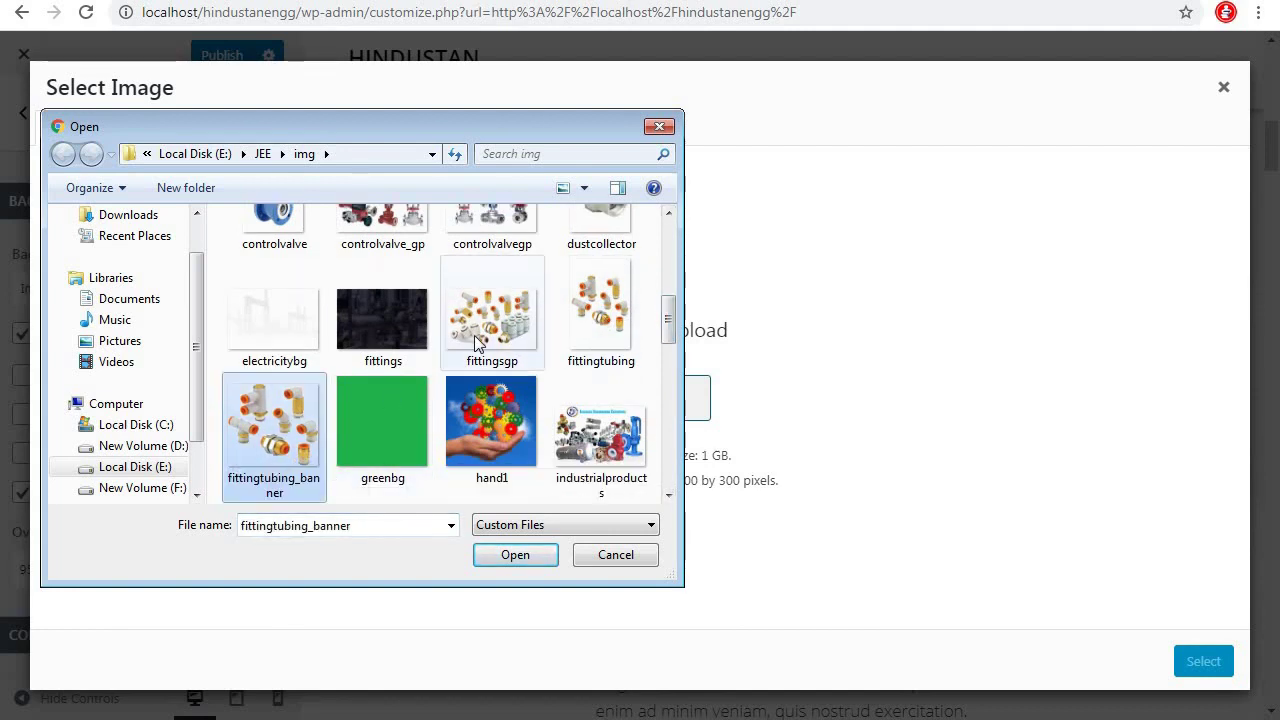
{"action": "left_click", "coordinate": [527, 334]}
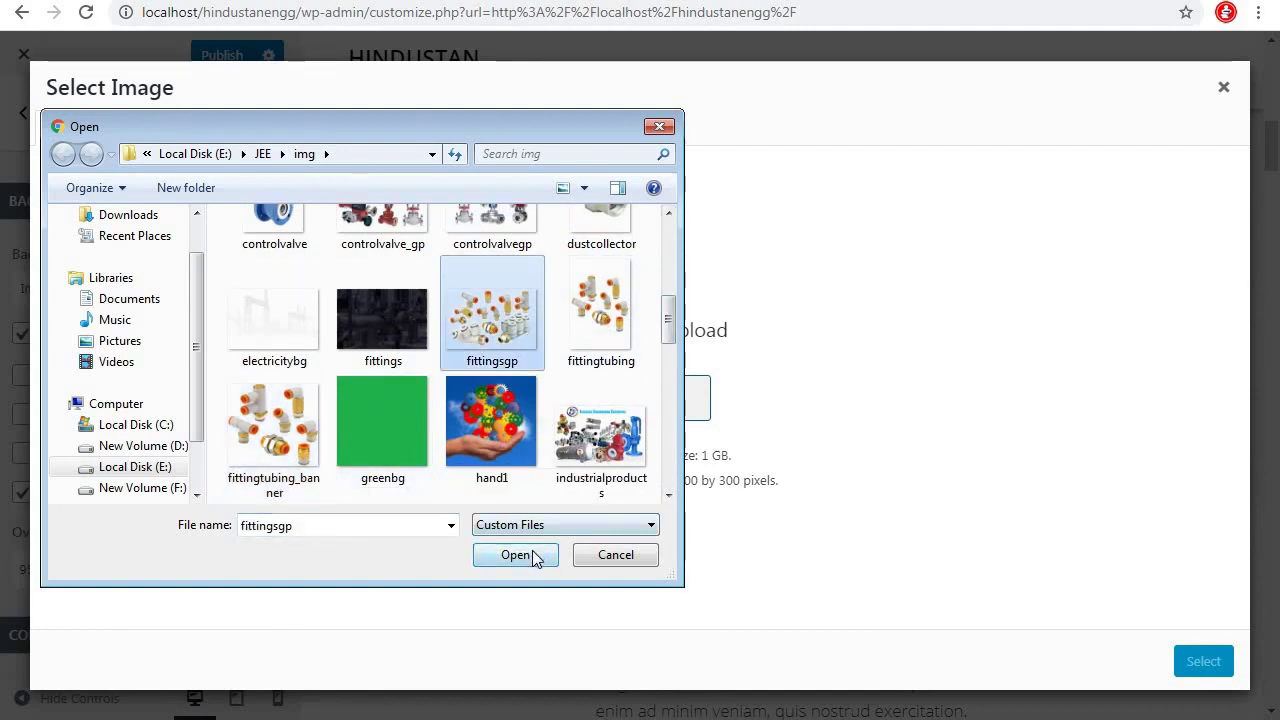
{"action": "left_click", "coordinate": [262, 420]}
{"action": "left_click", "coordinate": [516, 555]}
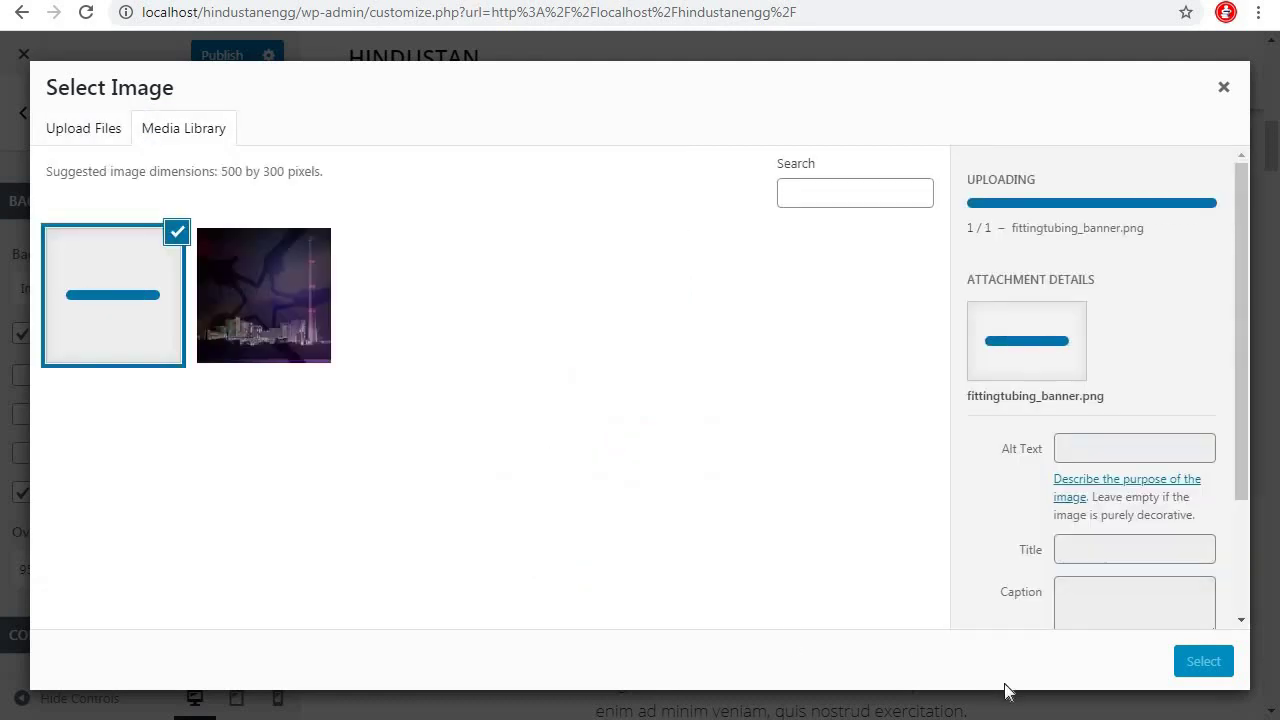
{"action": "left_click", "coordinate": [1203, 662]}
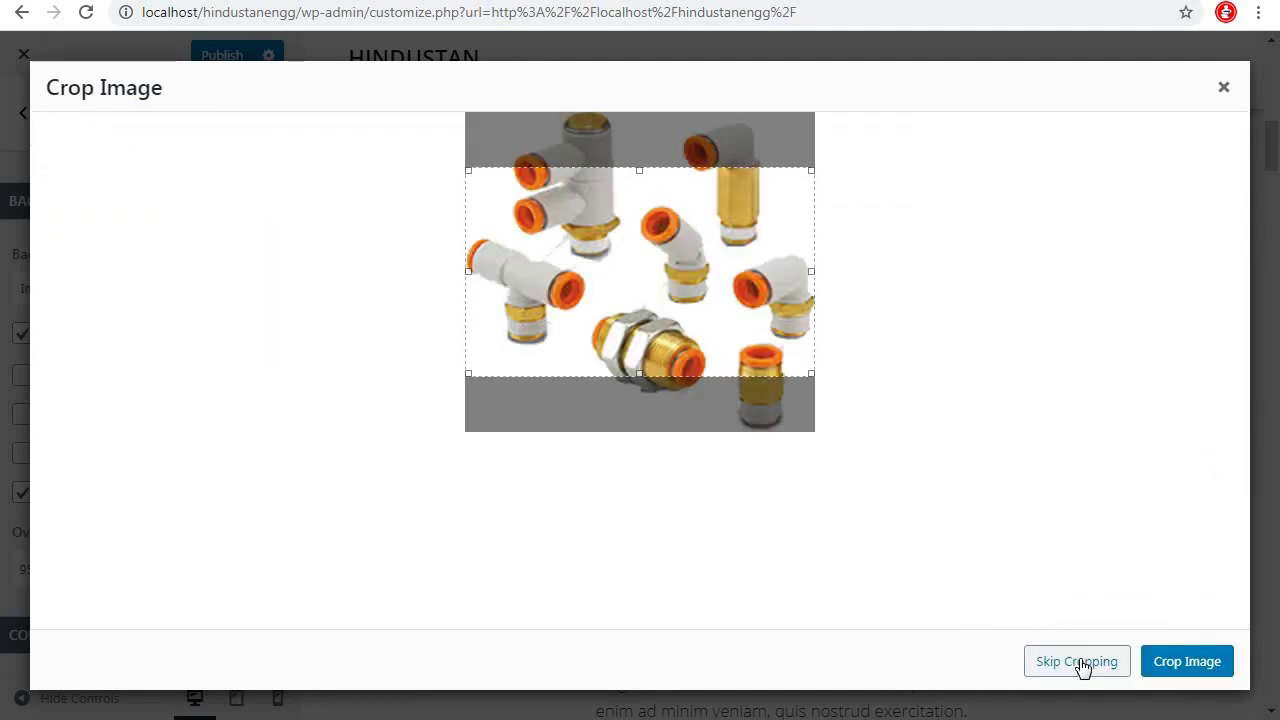
{"action": "left_click", "coordinate": [1080, 663]}
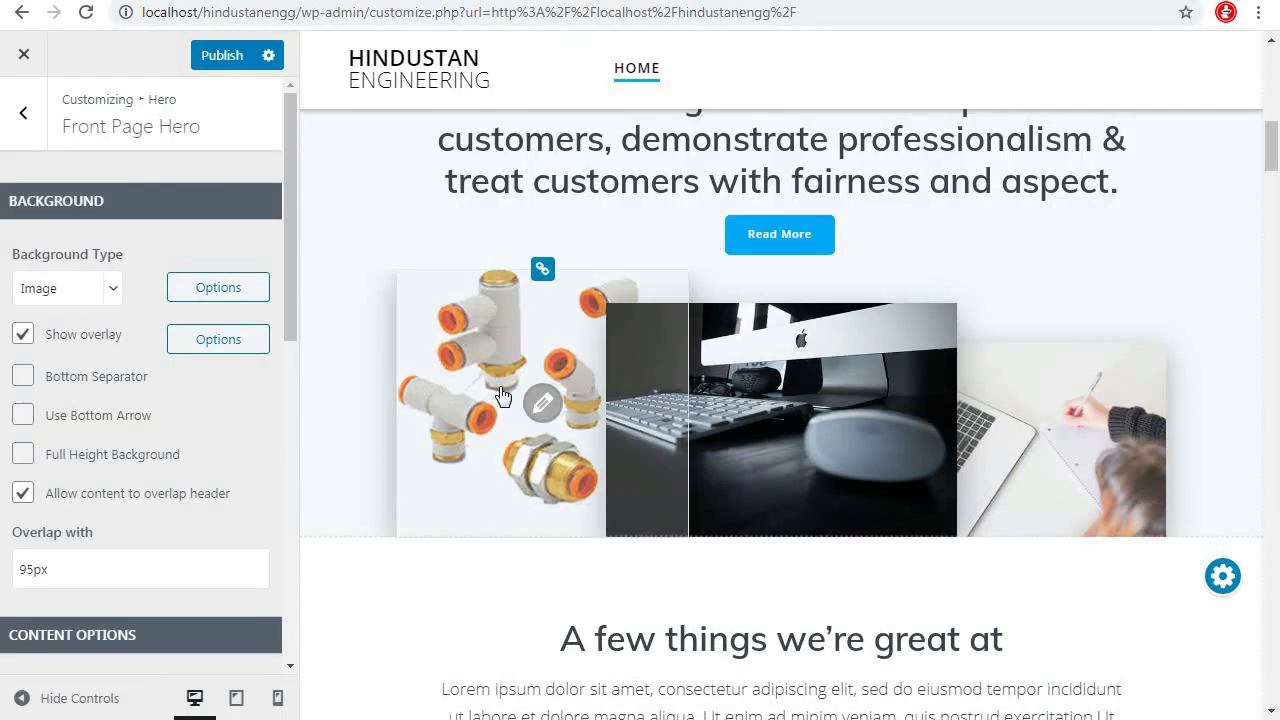
Replace another section image with the uploaded controlvalve_gp image
{"action": "left_click", "coordinate": [836, 452]}
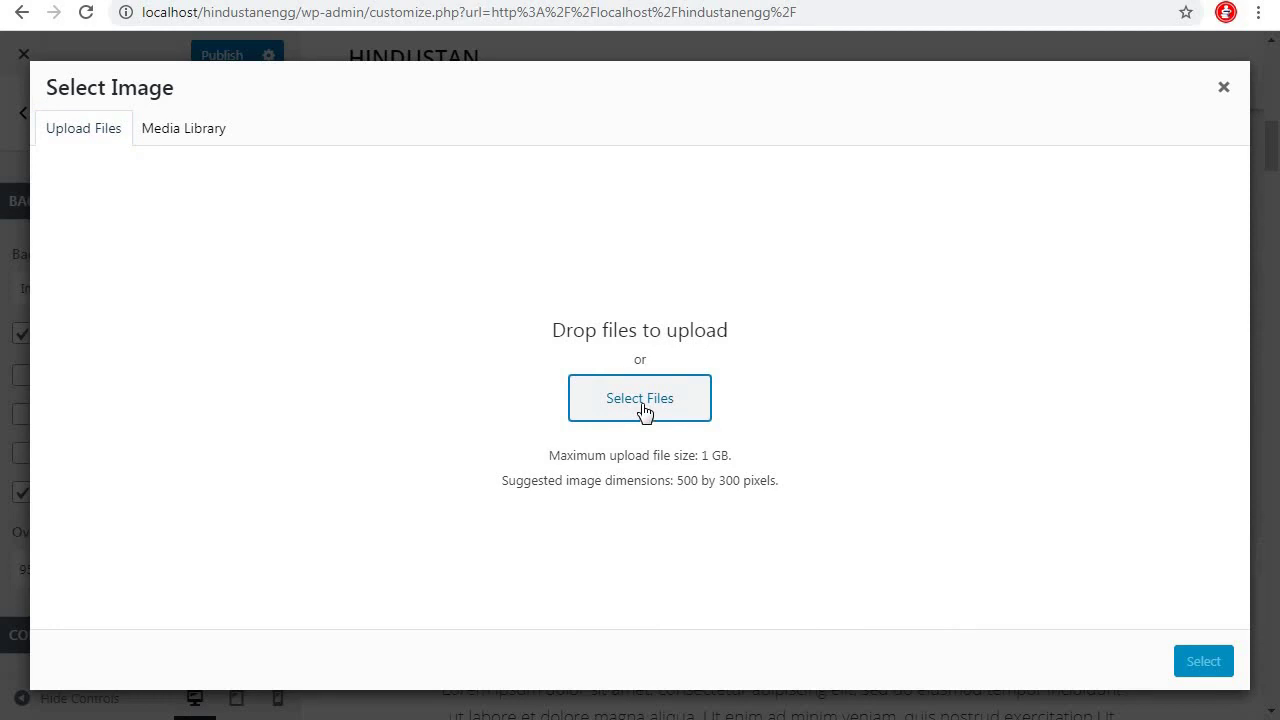
{"action": "left_click", "coordinate": [644, 412]}
{"action": "left_click_drag", "start_coordinate": [672, 312], "coordinate": [672, 360]}
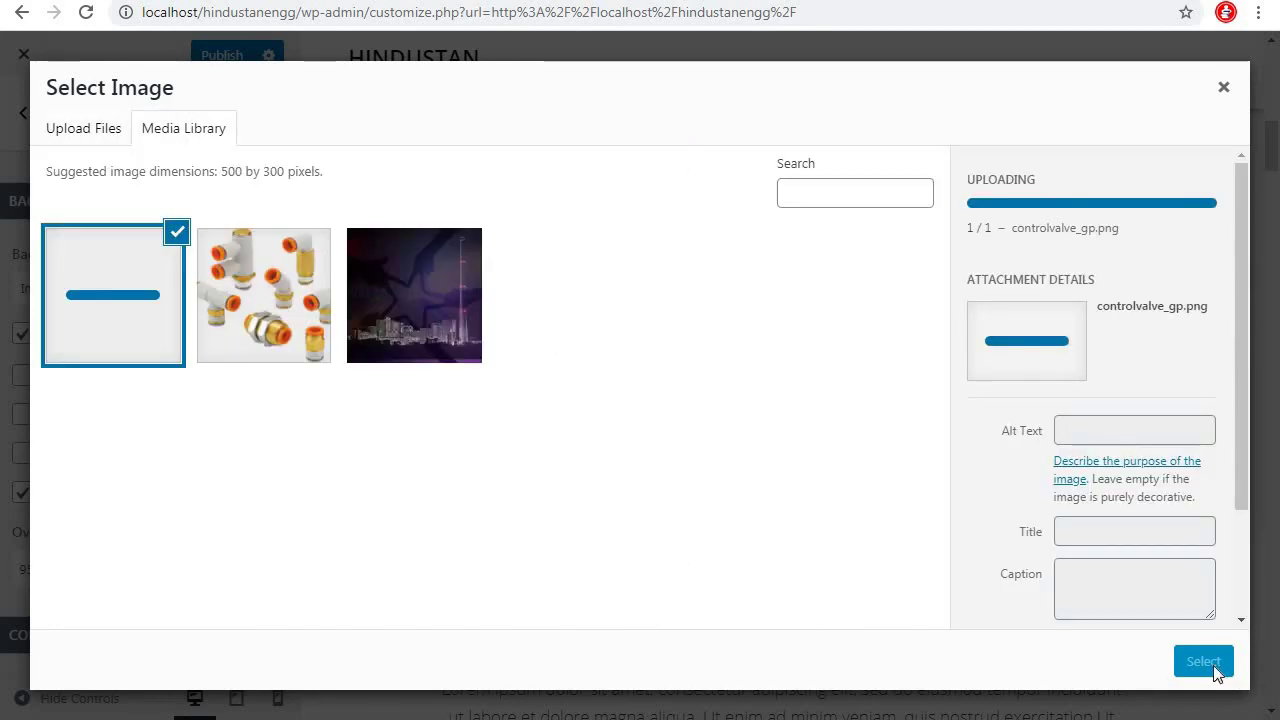
{"action": "left_click", "coordinate": [1203, 661]}
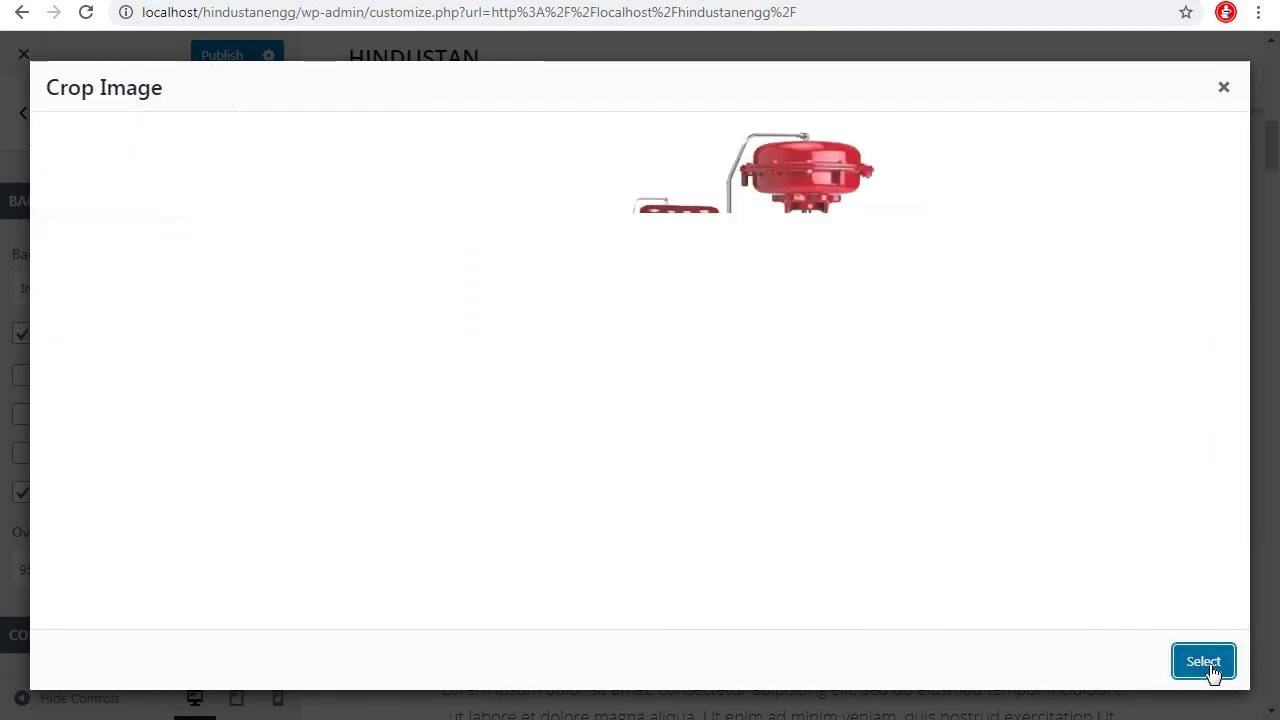
{"action": "left_click", "coordinate": [1092, 662]}
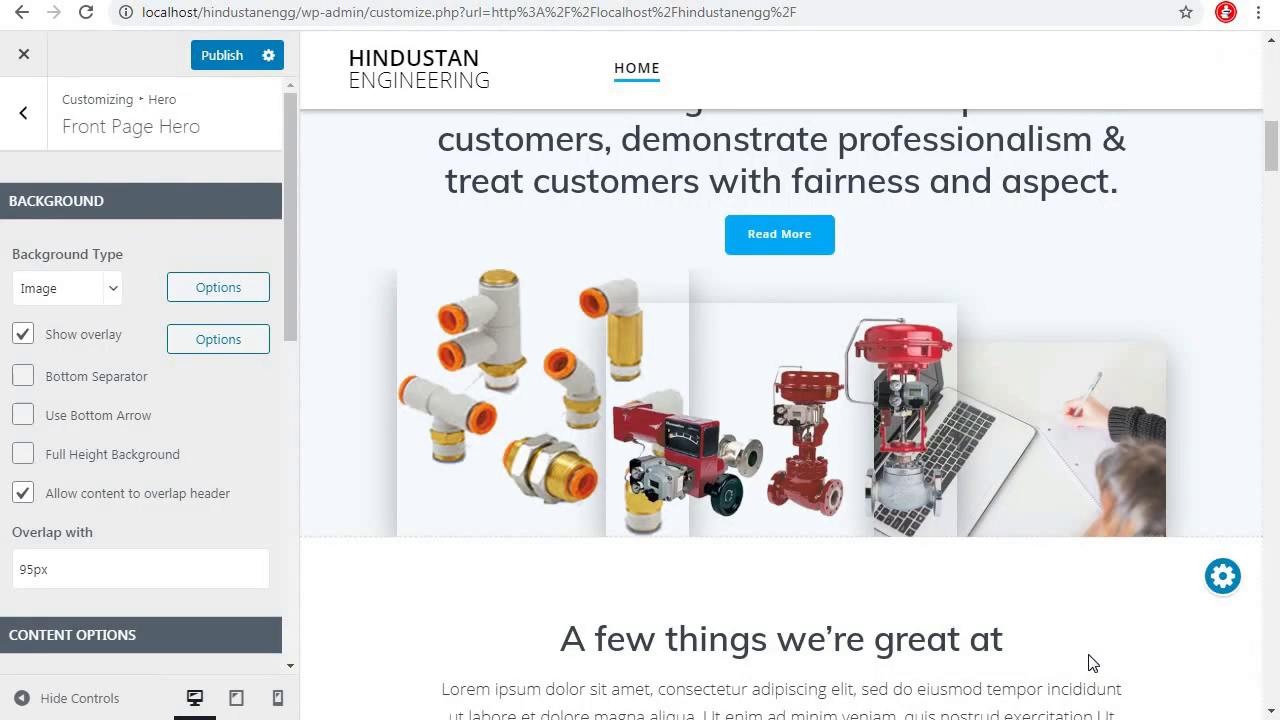
Upload pneumatic_accessoriesgp and set it as the right hero picture without cropping
{"action": "left_click", "coordinate": [1064, 438]}
{"action": "left_click", "coordinate": [72, 130]}
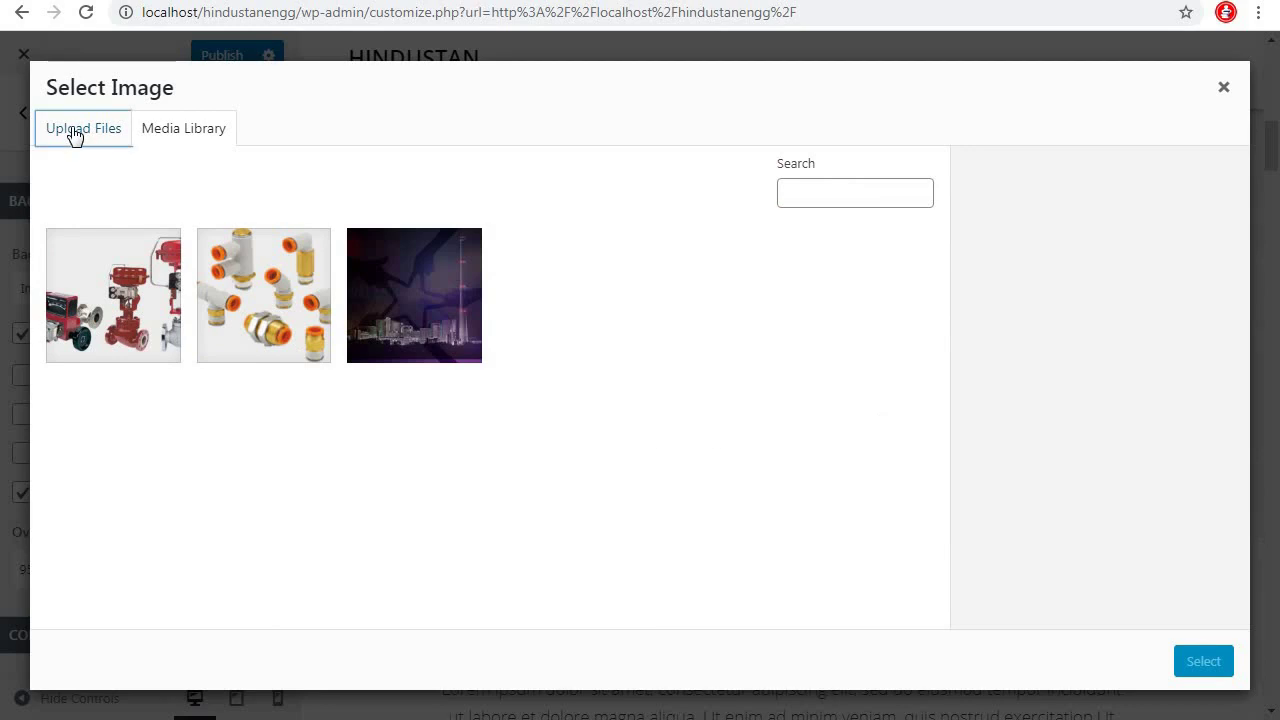
{"action": "left_click", "coordinate": [640, 398]}
{"action": "scroll", "coordinate": [480, 300], "scroll_direction": "down", "scroll_amount": 5}
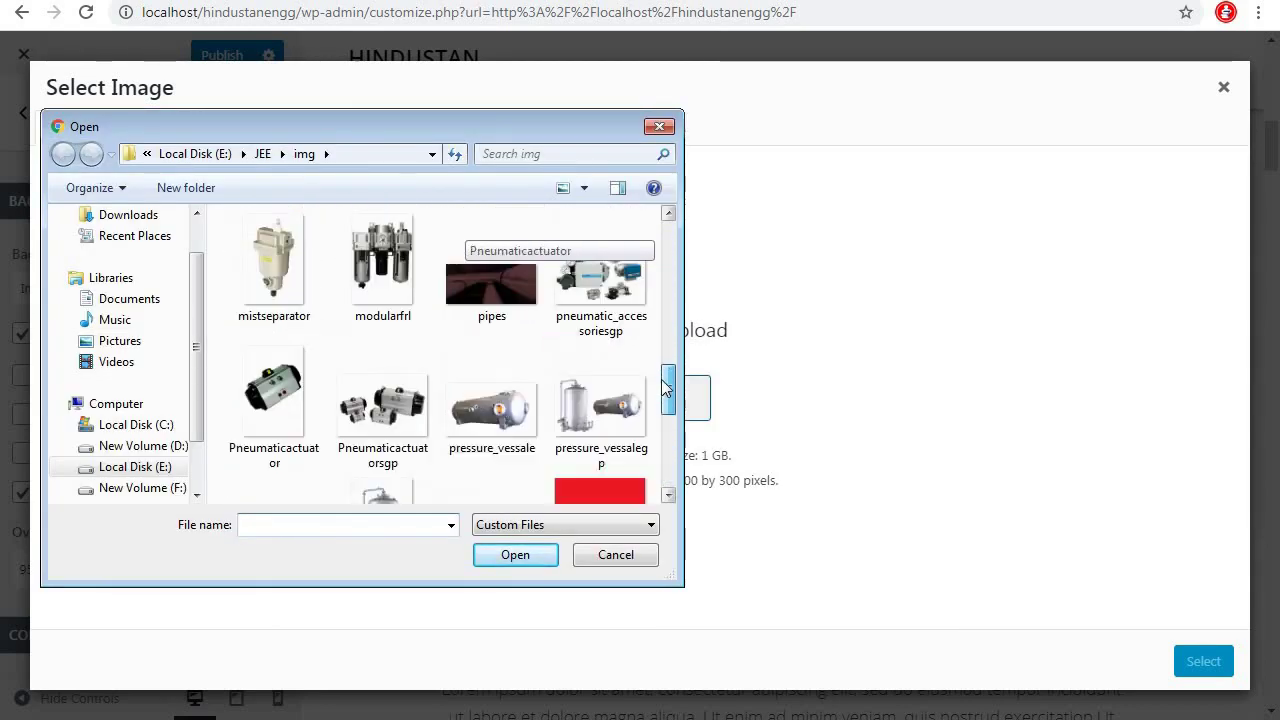
{"action": "scroll", "coordinate": [480, 300], "scroll_direction": "up", "scroll_amount": 1}
{"action": "left_click", "coordinate": [600, 360]}
{"action": "left_click", "coordinate": [526, 558]}
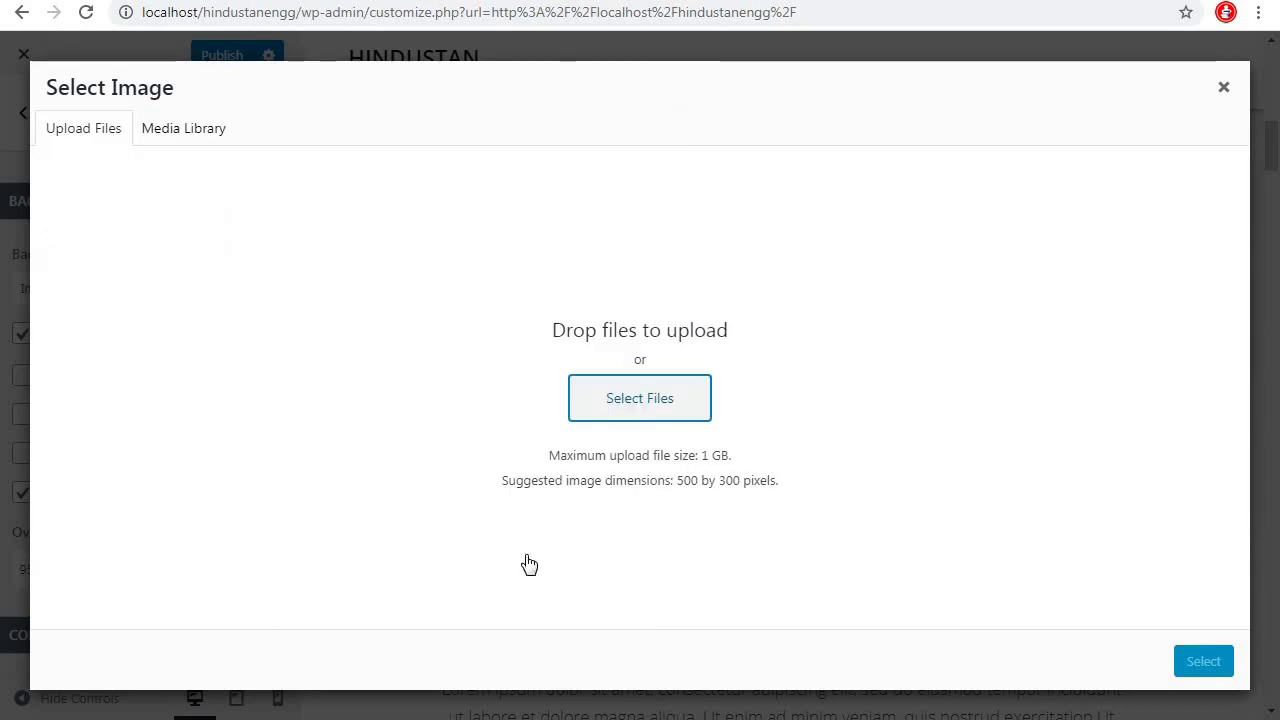
{"action": "left_click", "coordinate": [1214, 663]}
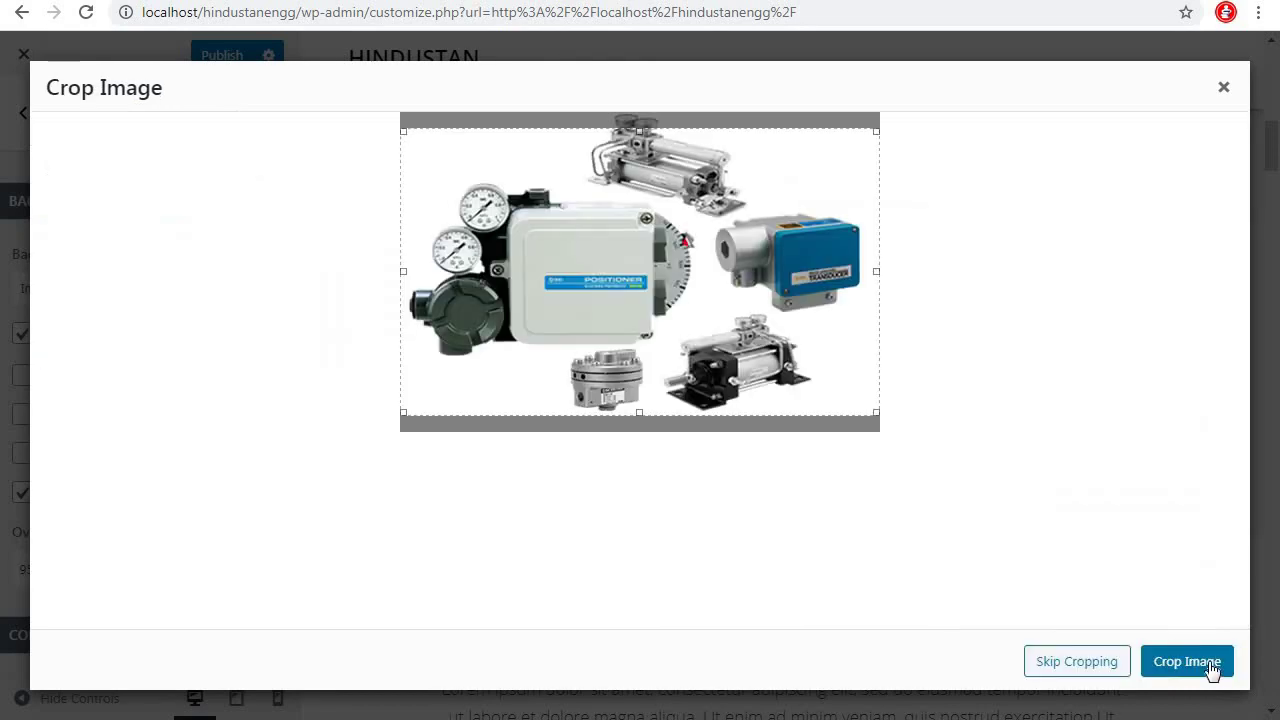
{"action": "left_click", "coordinate": [1098, 664]}
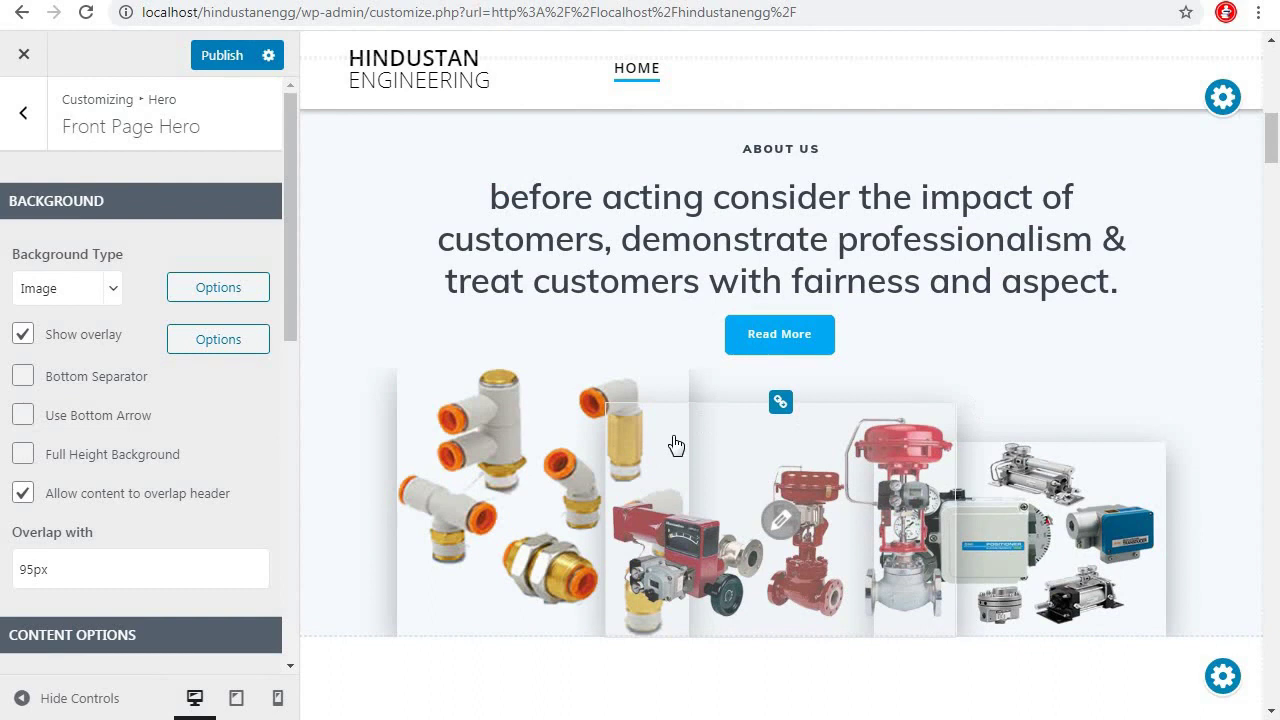
{"action": "scroll", "coordinate": [1140, 357], "scroll_direction": "down", "scroll_amount": 2}
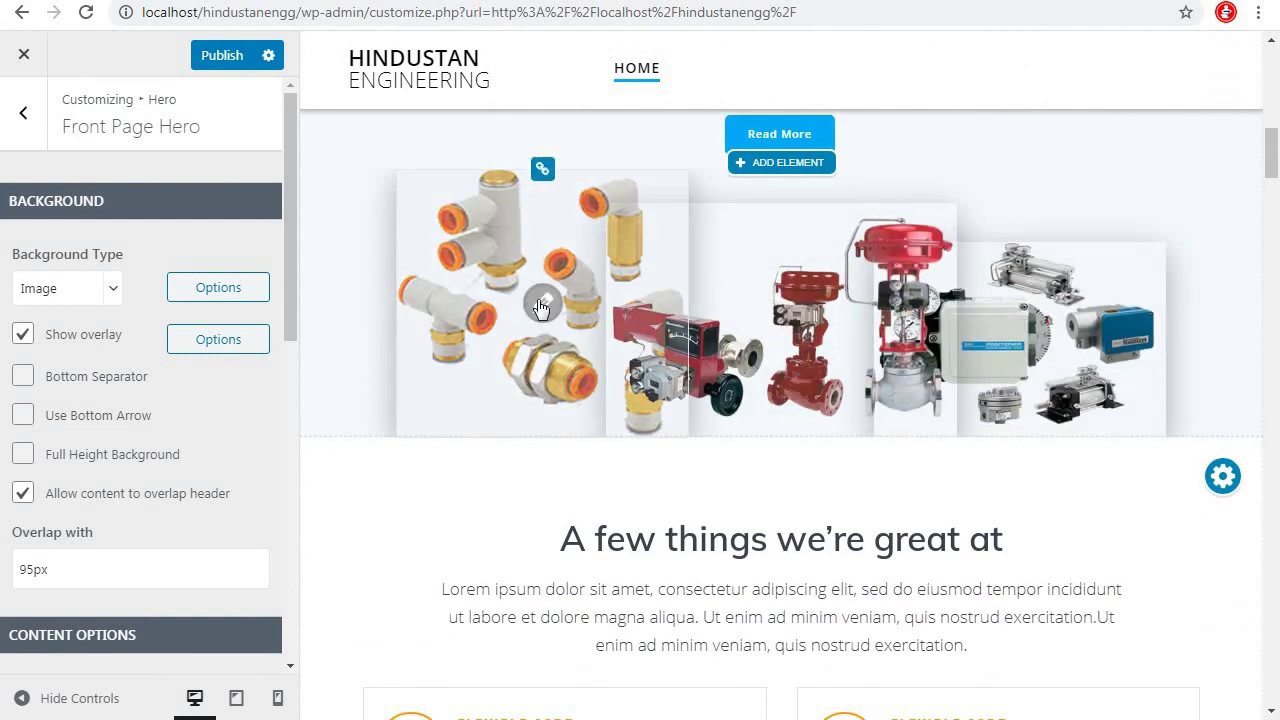
Upload fittingsgp and set it as the left hero picture without cropping
{"action": "left_click", "coordinate": [540, 306]}
{"action": "left_click", "coordinate": [76, 136]}
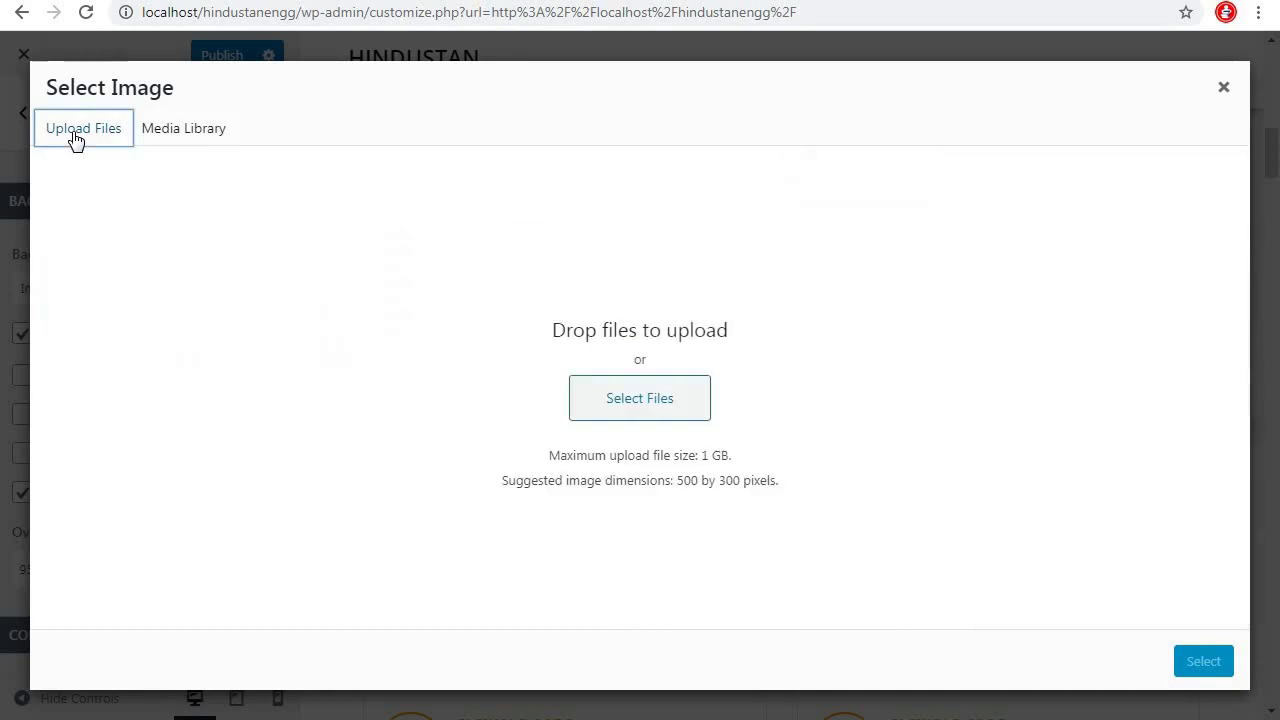
{"action": "left_click", "coordinate": [683, 401]}
{"action": "left_click", "coordinate": [491, 357]}
{"action": "left_click", "coordinate": [515, 554]}
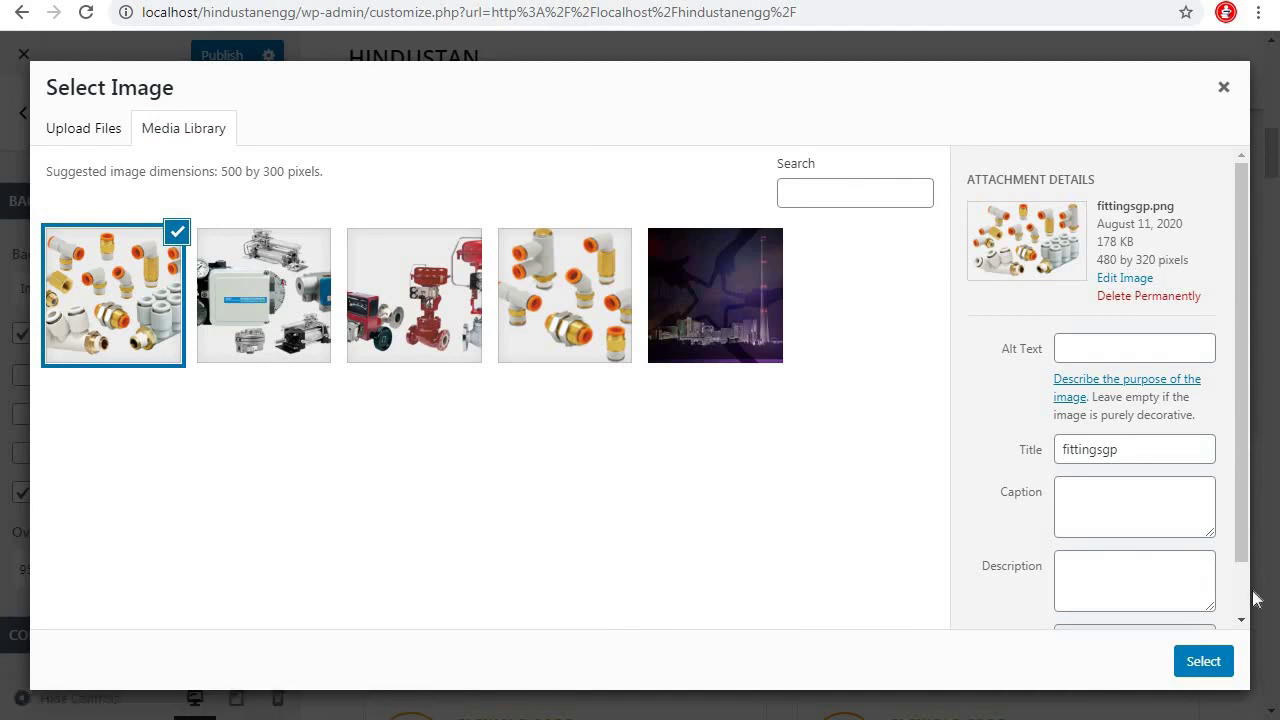
{"action": "left_click", "coordinate": [1192, 670]}
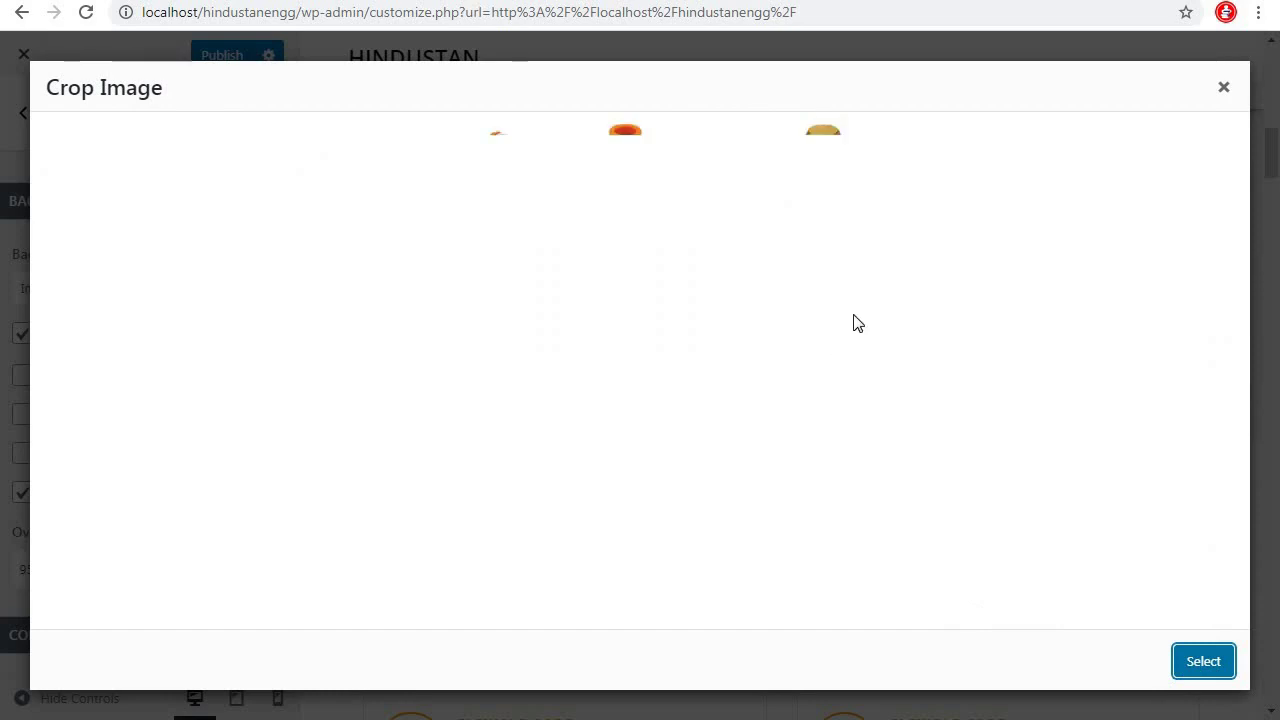
{"action": "left_click", "coordinate": [1078, 661]}
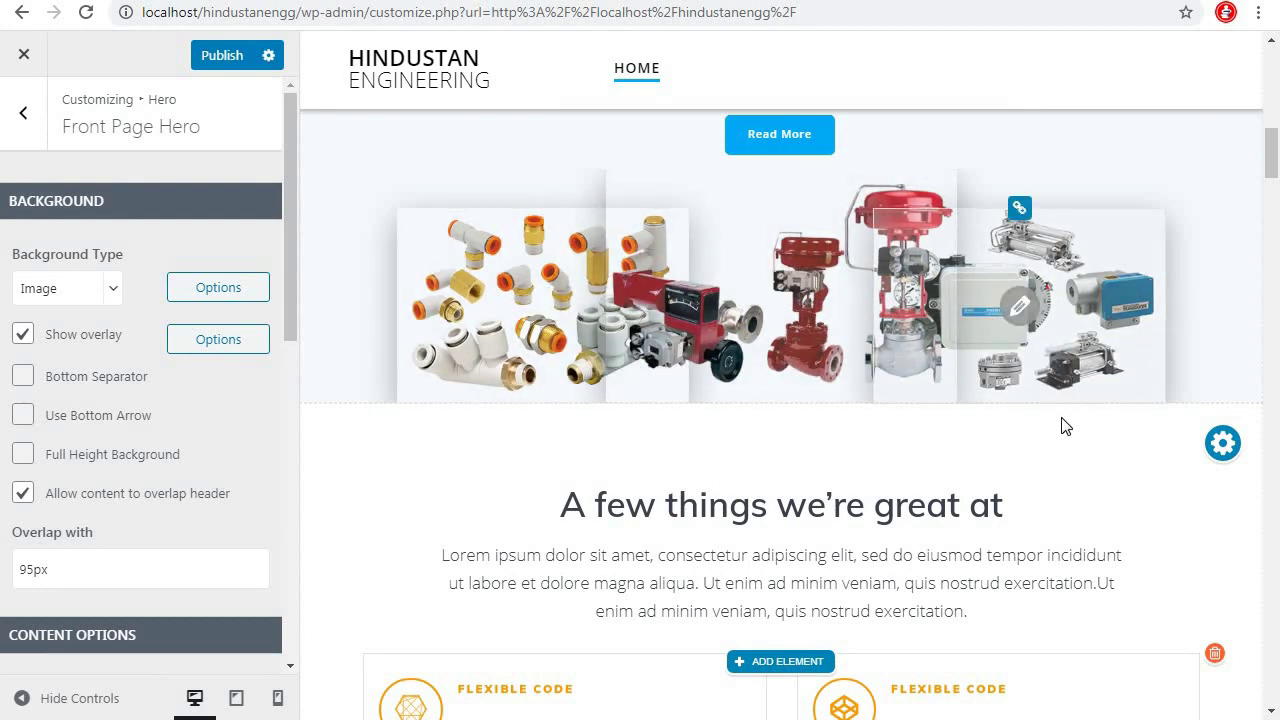
Review the updated hero pictures and return to the main Customizer panel
{"action": "scroll", "coordinate": [1063, 428], "scroll_direction": "up", "scroll_amount": 5}
{"action": "scroll", "coordinate": [1060, 420], "scroll_direction": "down", "scroll_amount": 5}
{"action": "scroll", "coordinate": [1045, 399], "scroll_direction": "up", "scroll_amount": 5}
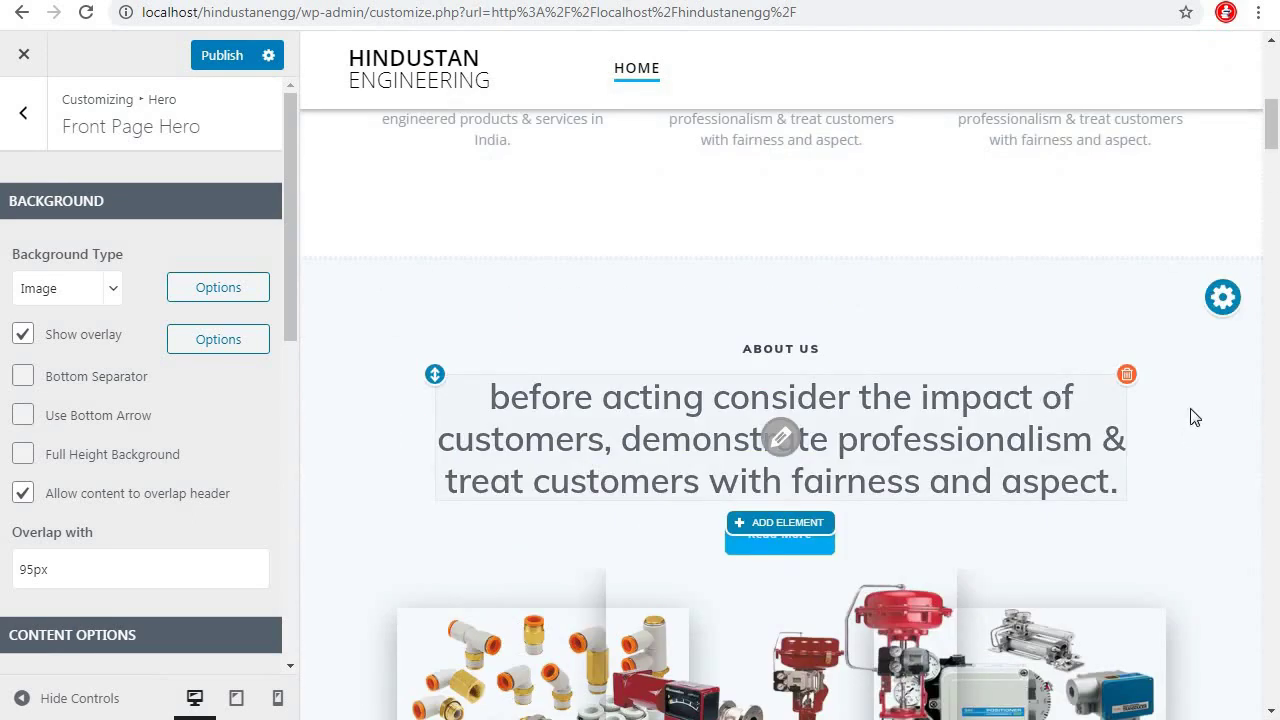
{"action": "scroll", "coordinate": [1193, 417], "scroll_direction": "down", "scroll_amount": 1}
{"action": "scroll", "coordinate": [1000, 509], "scroll_direction": "down", "scroll_amount": 4}
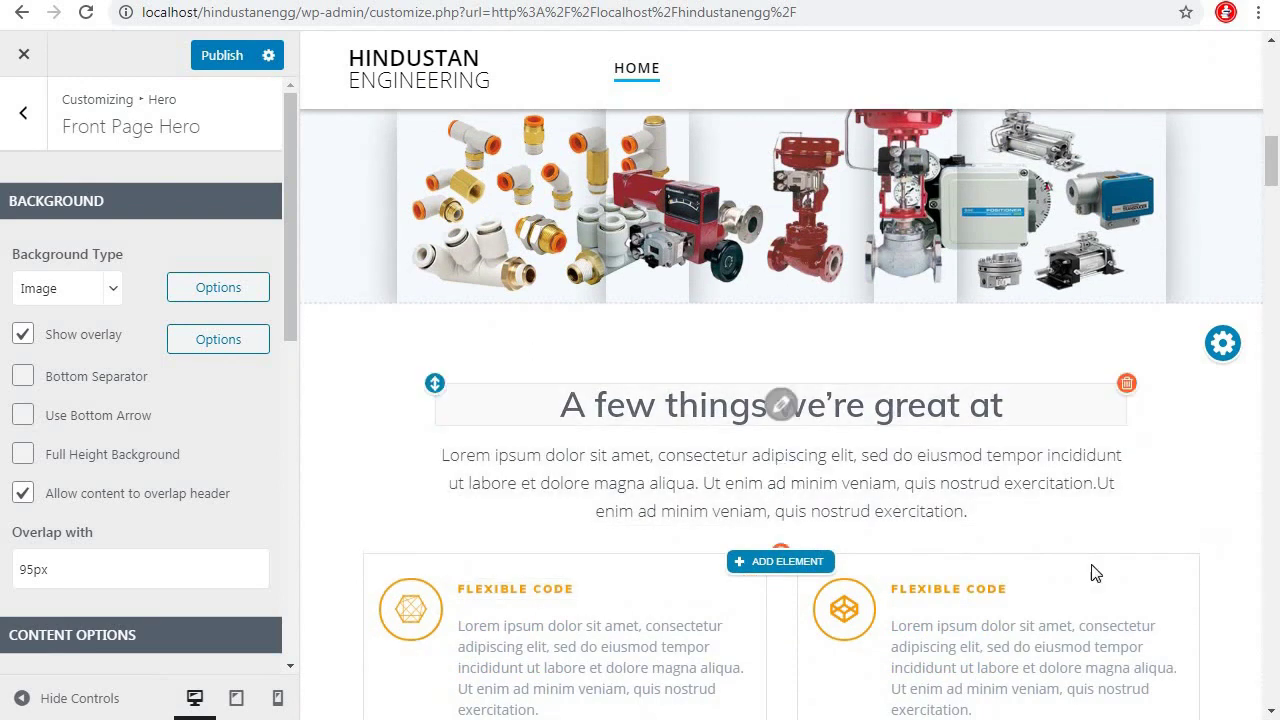
{"action": "scroll", "coordinate": [1018, 434], "scroll_direction": "down", "scroll_amount": 3}
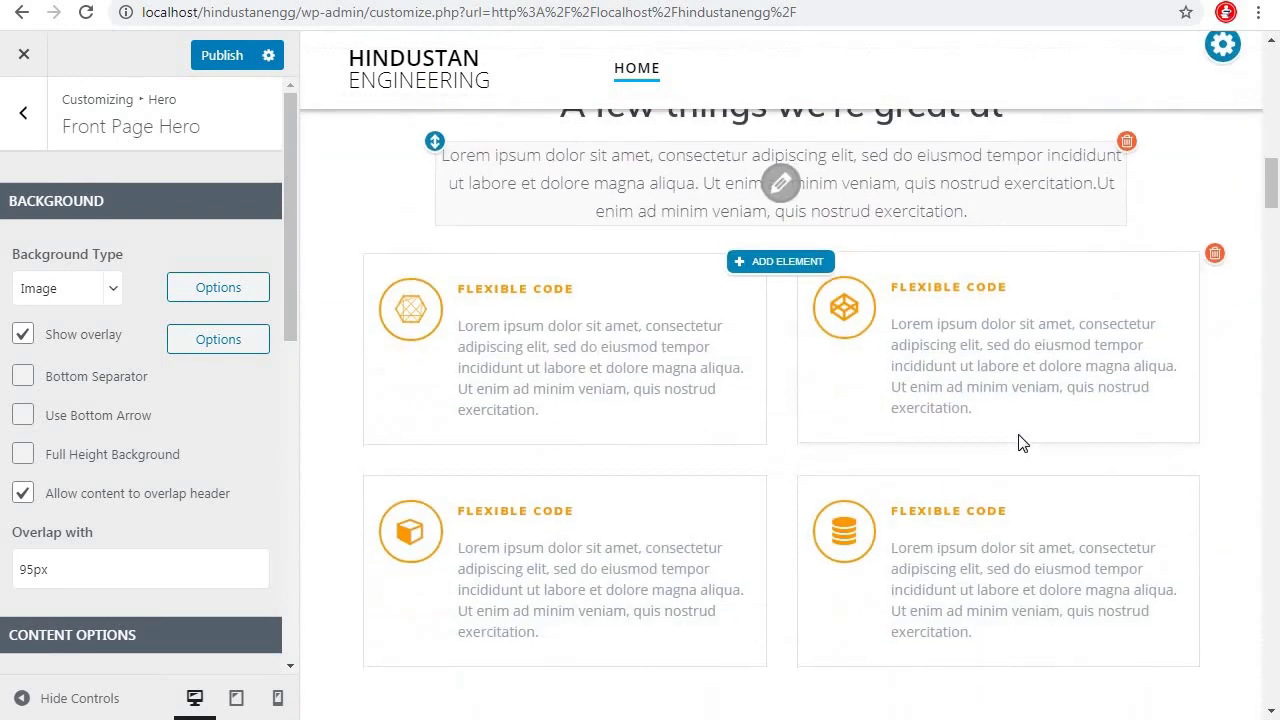
{"action": "scroll", "coordinate": [1020, 443], "scroll_direction": "up", "scroll_amount": 2}
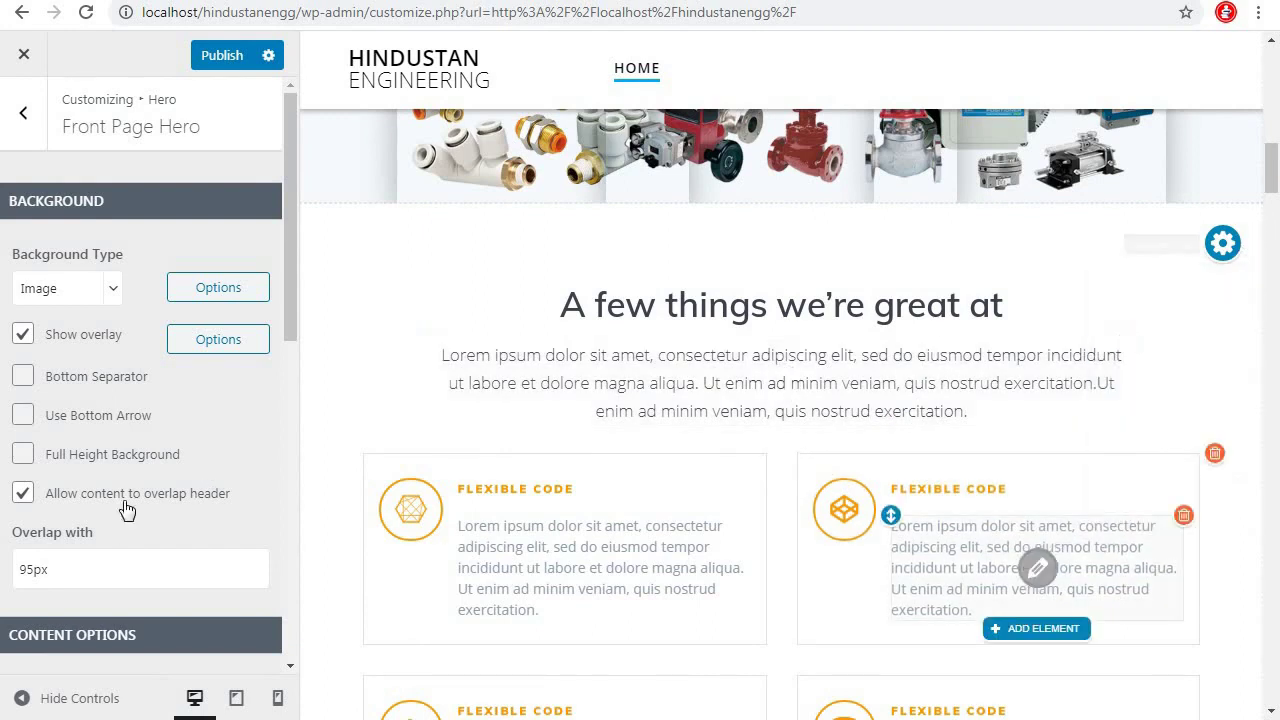
{"action": "left_click", "coordinate": [25, 116]}
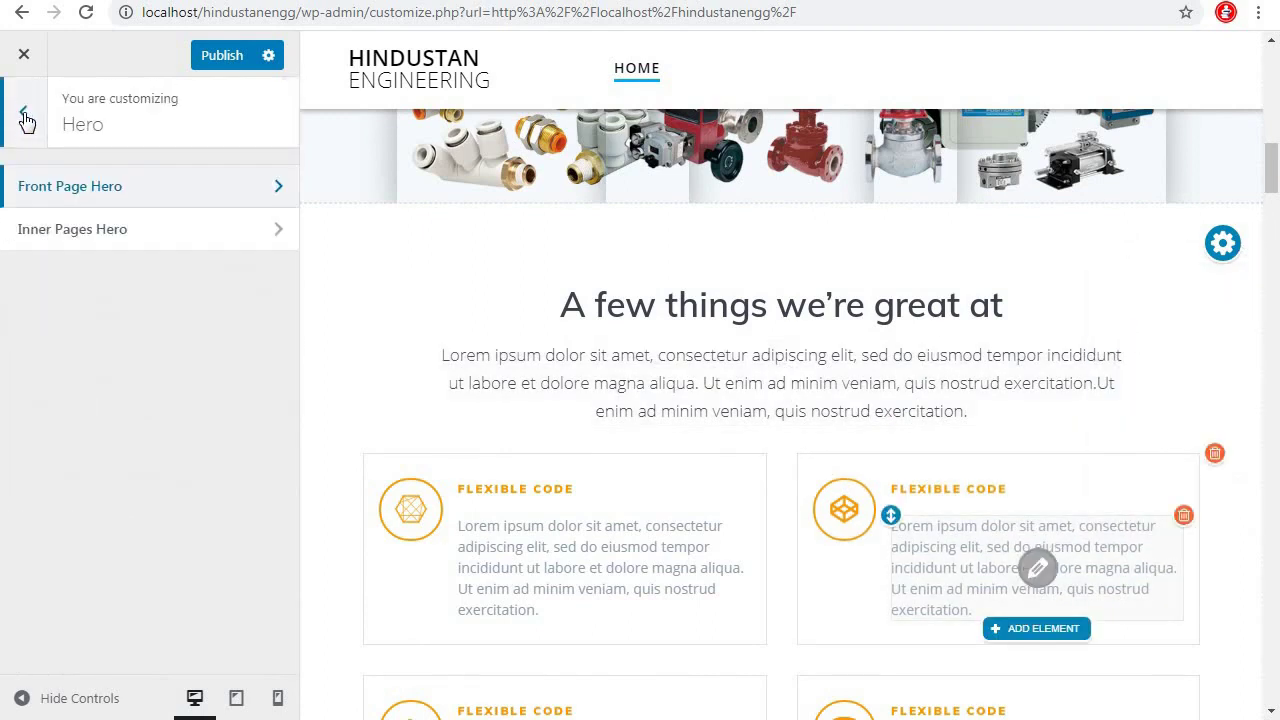
{"action": "left_click", "coordinate": [25, 116]}
Delete the Features section and both Content sections from the page sections list
{"action": "scroll", "coordinate": [183, 526], "scroll_direction": "down", "scroll_amount": 3}
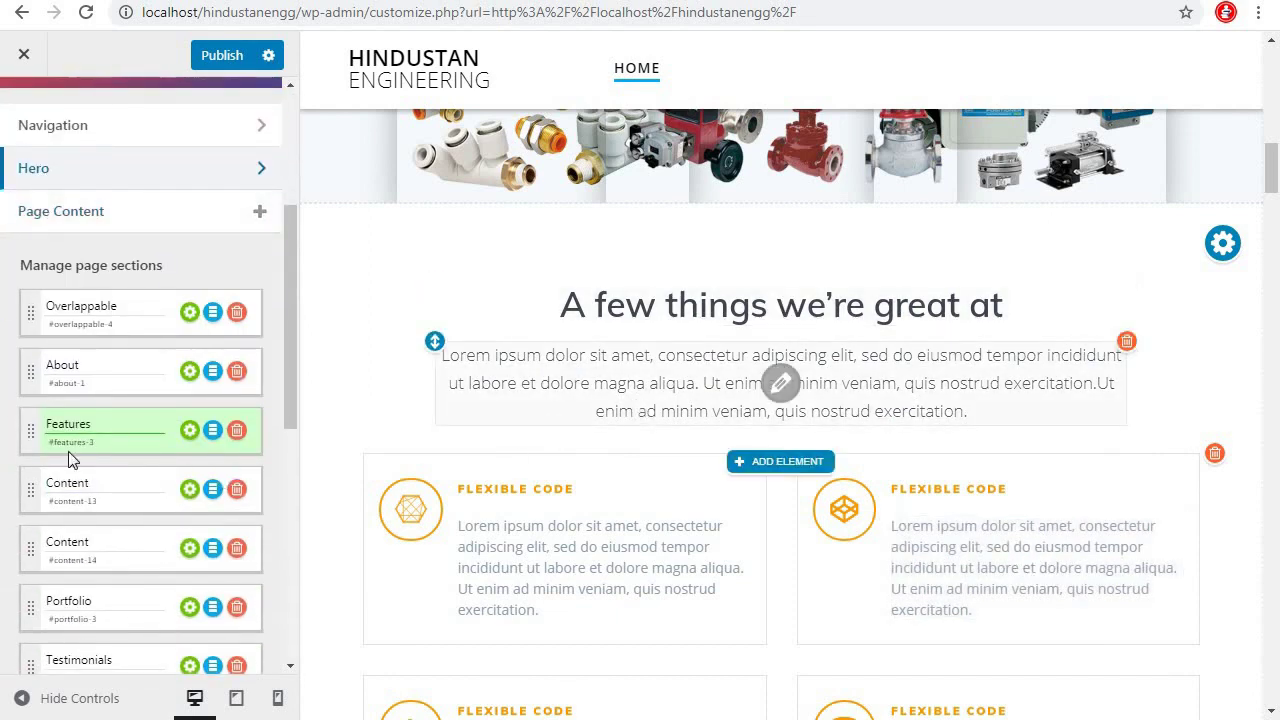
{"action": "left_click", "coordinate": [27, 370]}
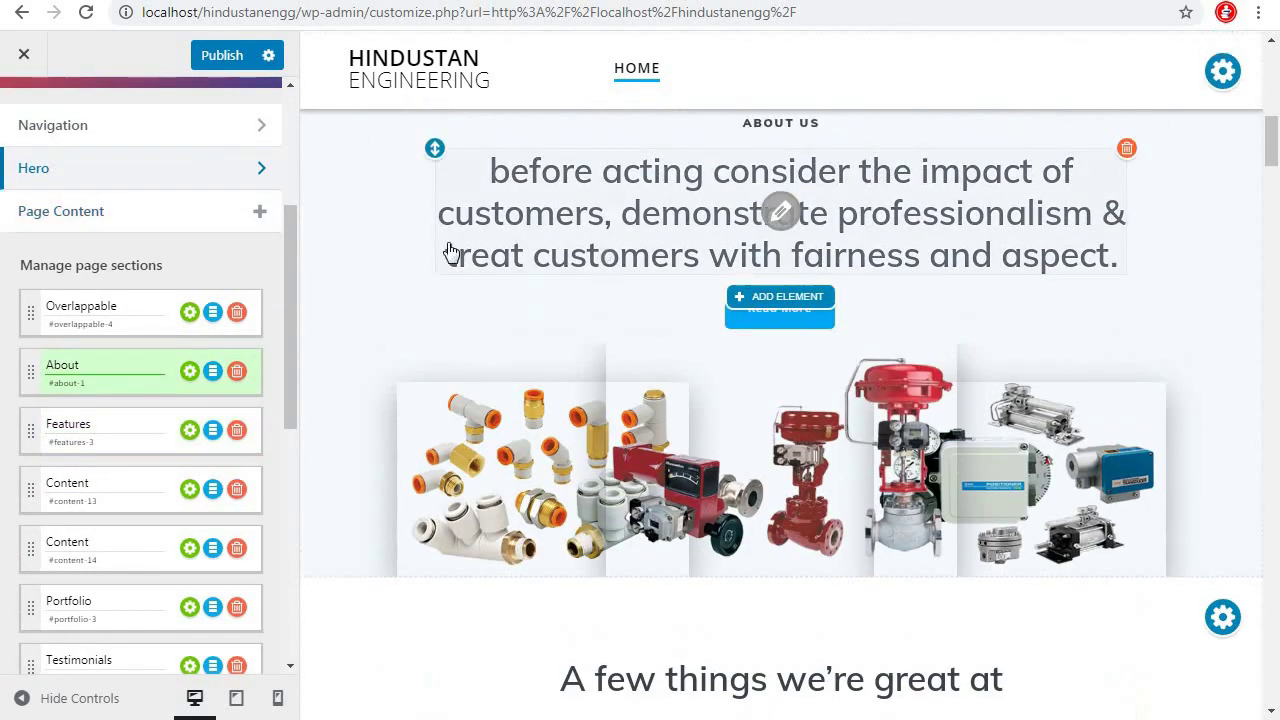
{"action": "left_click", "coordinate": [27, 310]}
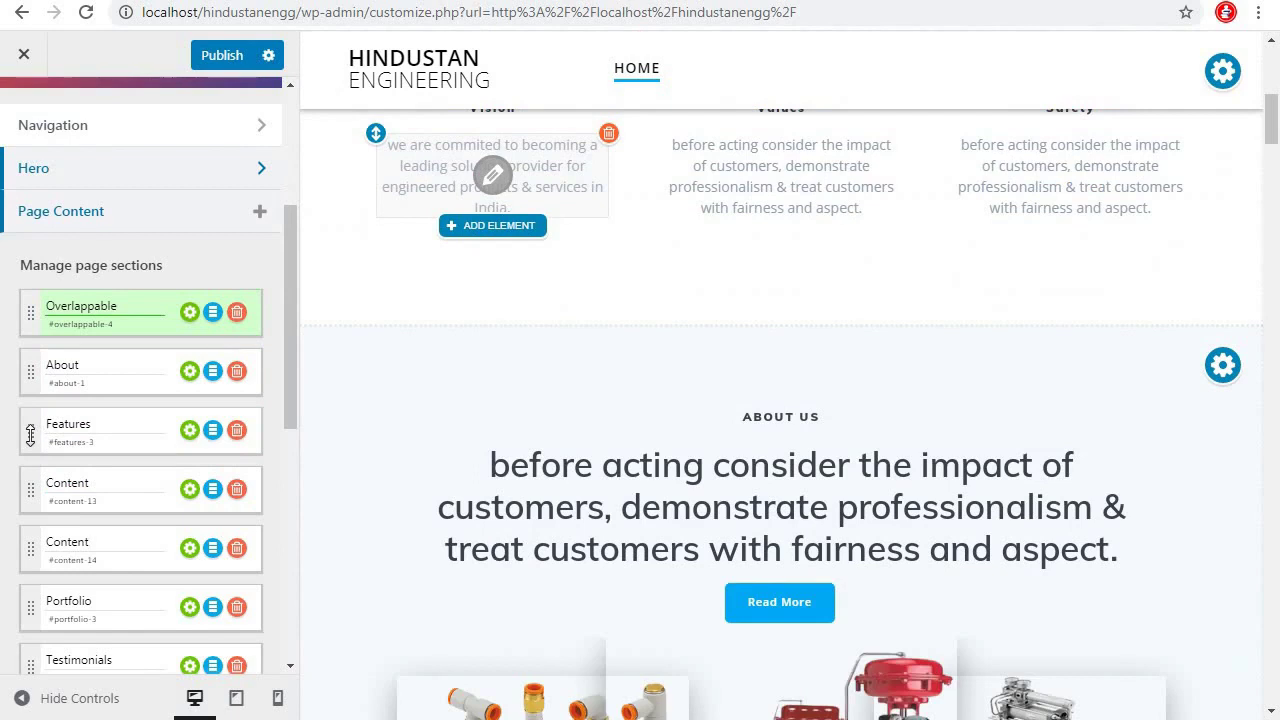
{"action": "left_click", "coordinate": [30, 435]}
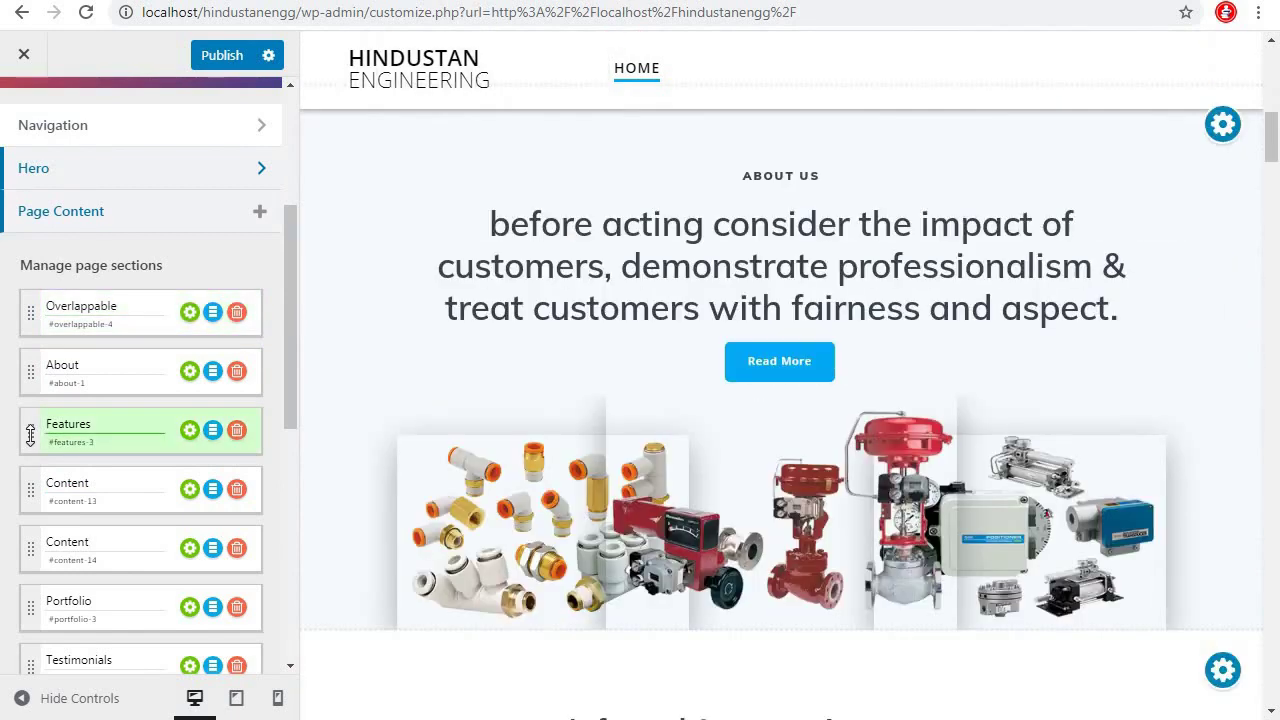
{"action": "left_click", "coordinate": [237, 431]}
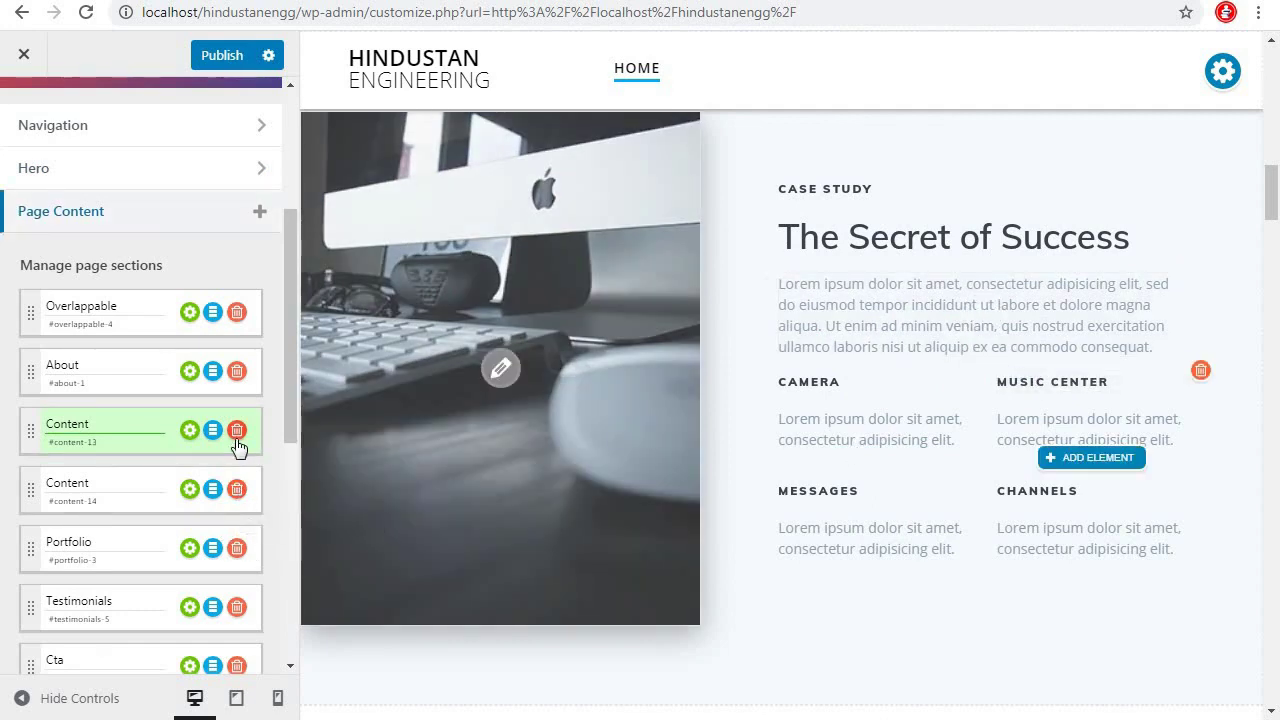
{"action": "left_click", "coordinate": [237, 438]}
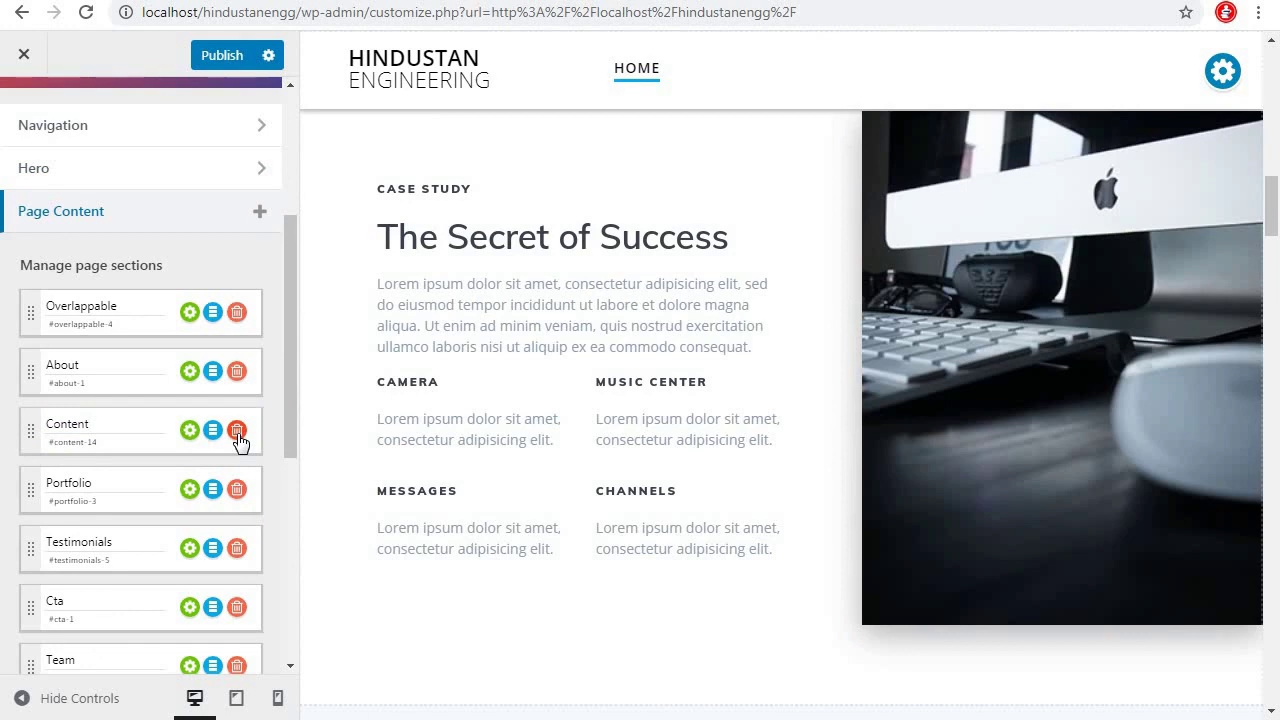
{"action": "left_click", "coordinate": [237, 431]}
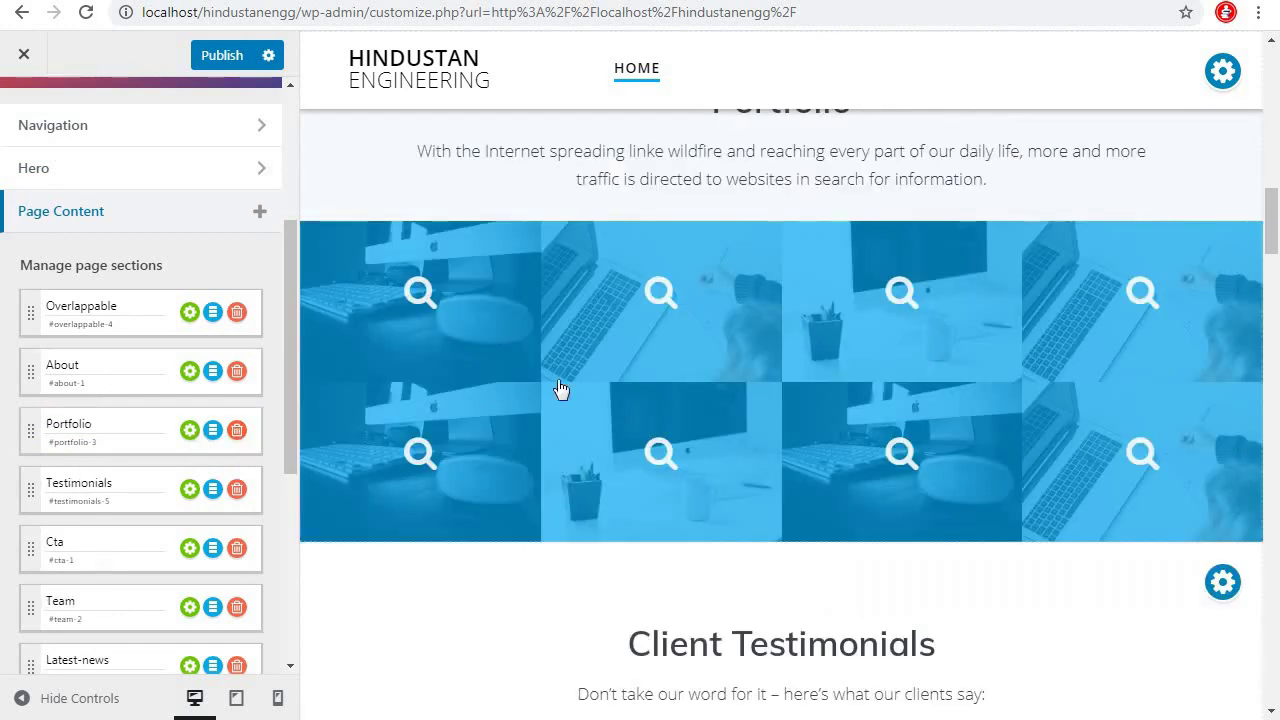
Locate the Cta section in the sections list and bring it into the preview
{"action": "scroll", "coordinate": [706, 434], "scroll_direction": "up", "scroll_amount": 5}
{"action": "scroll", "coordinate": [710, 430], "scroll_direction": "up", "scroll_amount": 5}
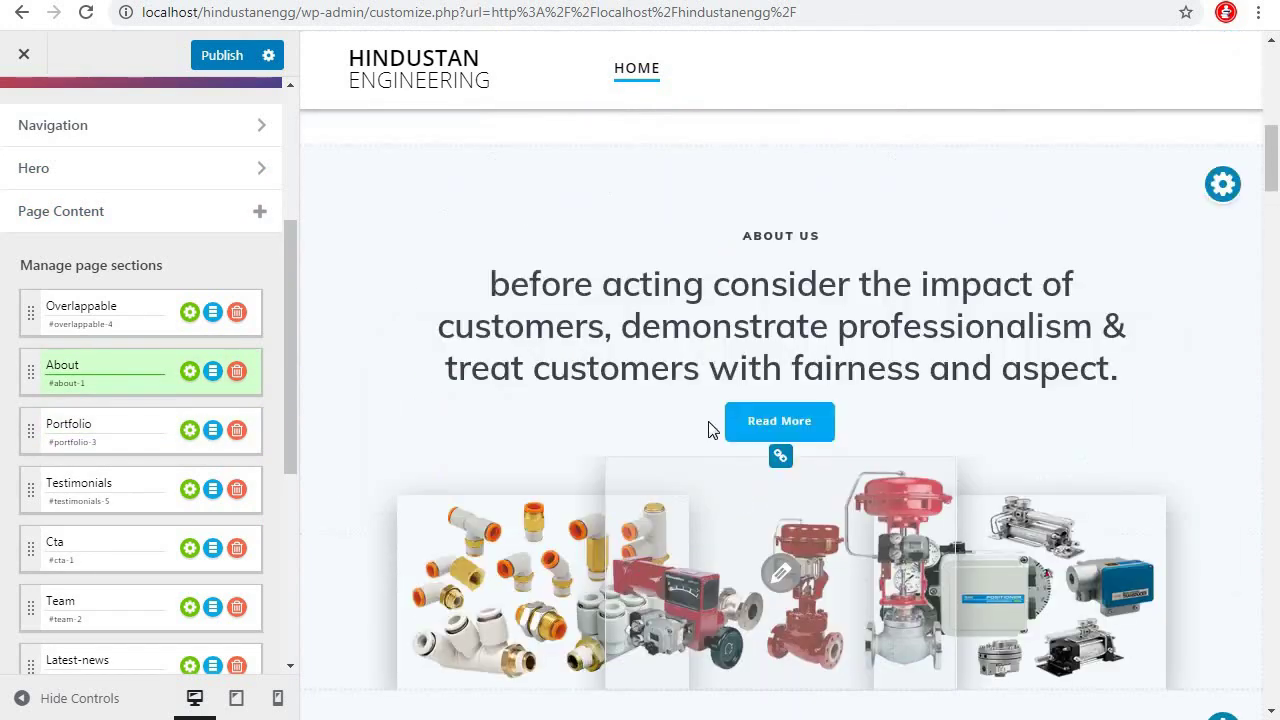
{"action": "scroll", "coordinate": [780, 400], "scroll_direction": "down", "scroll_amount": 2}
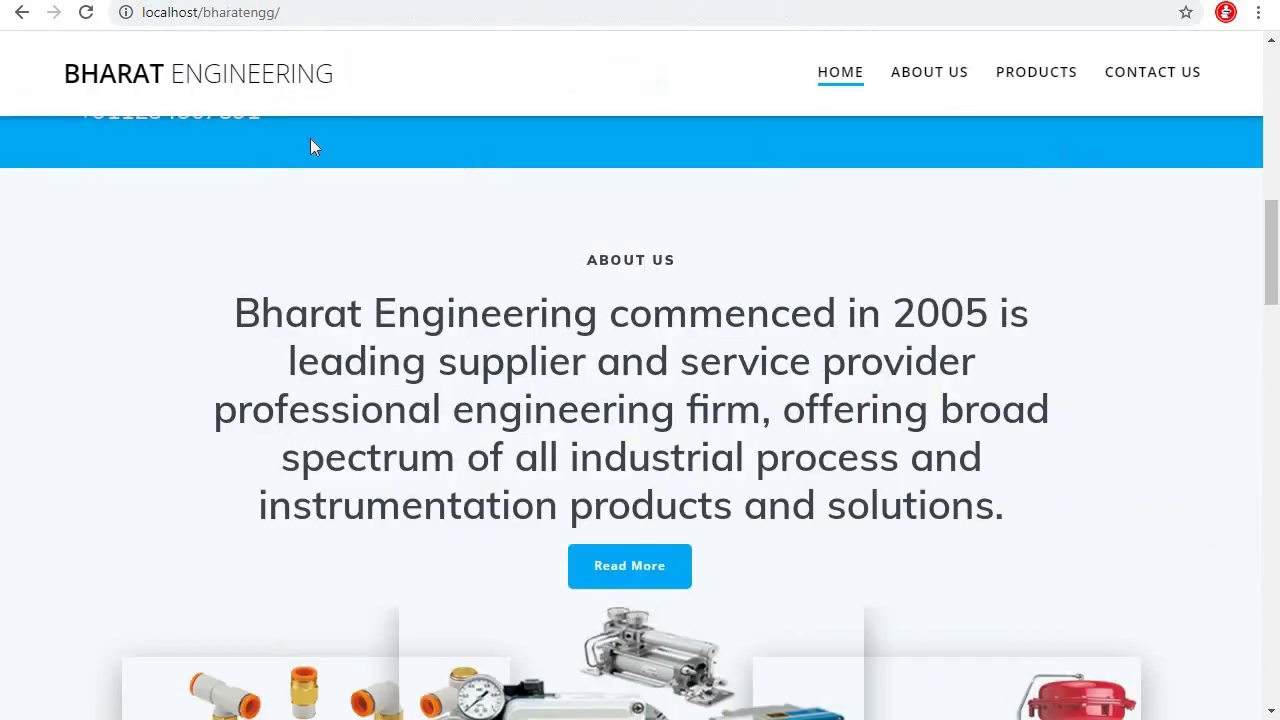
{"action": "scroll", "coordinate": [646, 343], "scroll_direction": "up", "scroll_amount": 4}
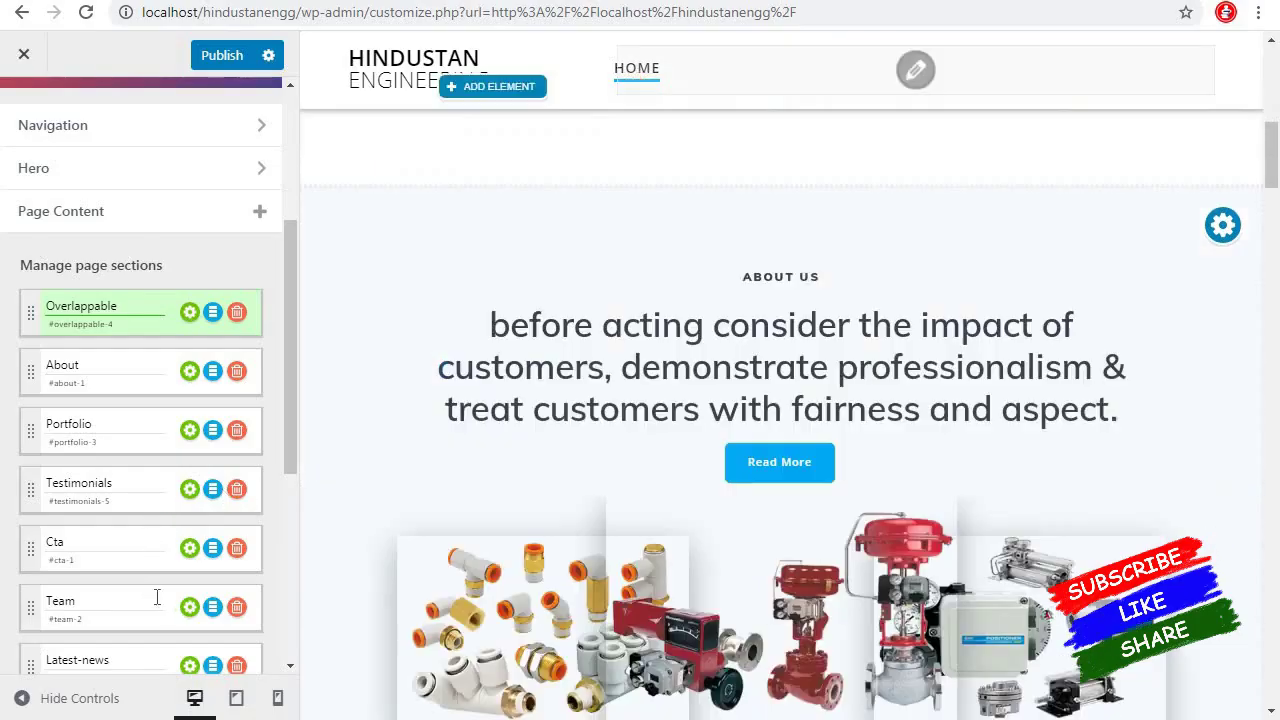
{"action": "scroll", "coordinate": [157, 594], "scroll_direction": "down", "scroll_amount": 4}
{"action": "scroll", "coordinate": [139, 331], "scroll_direction": "up", "scroll_amount": 4}
{"action": "scroll", "coordinate": [174, 262], "scroll_direction": "up", "scroll_amount": 2}
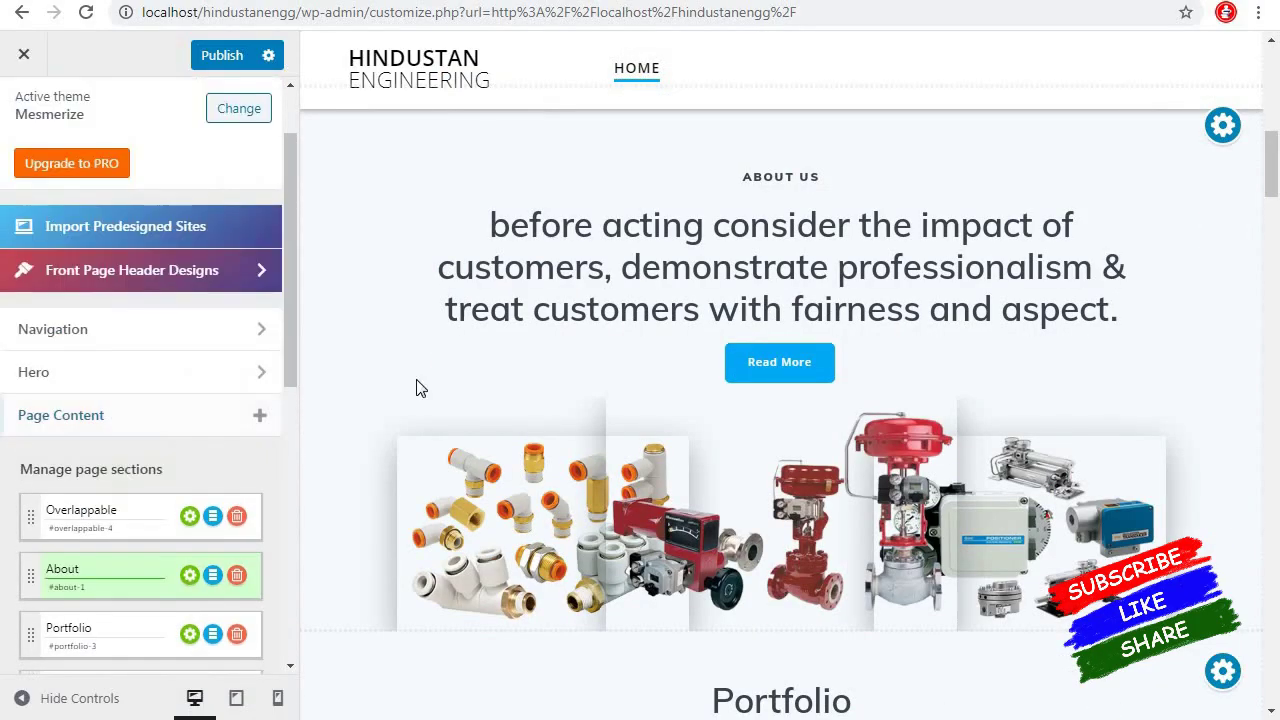
{"action": "scroll", "coordinate": [172, 582], "scroll_direction": "down", "scroll_amount": 4}
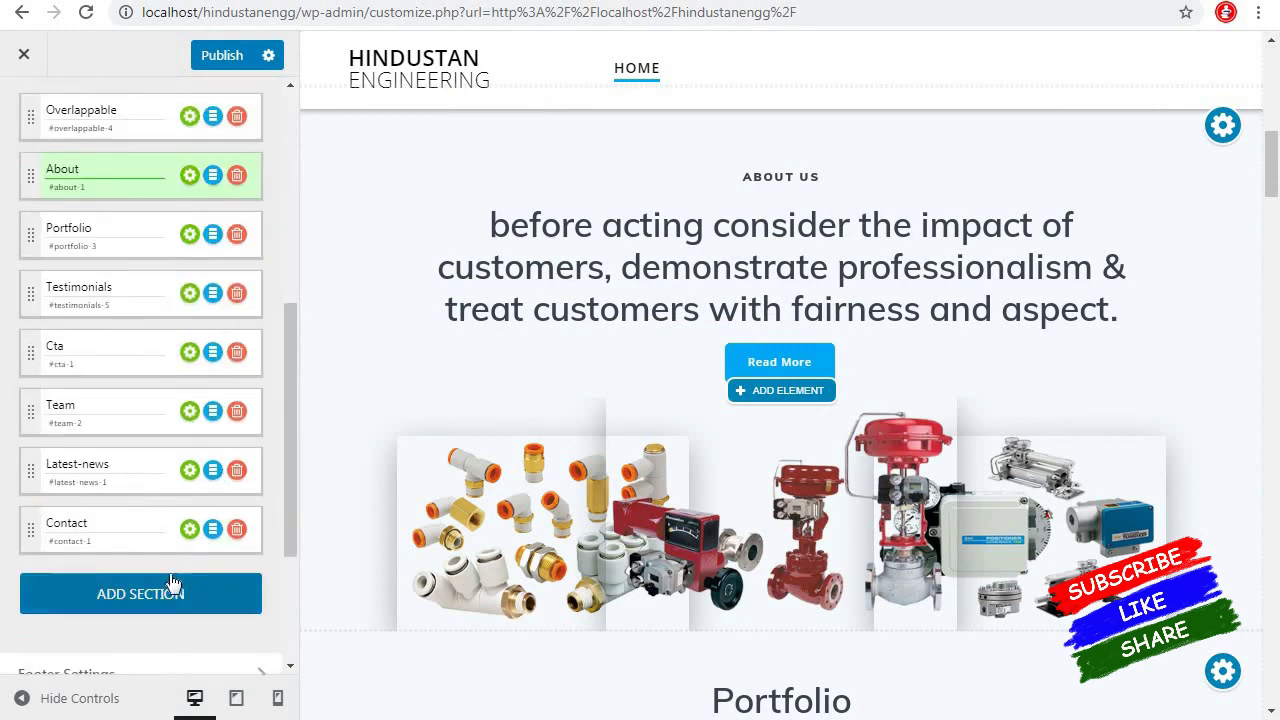
{"action": "left_click", "coordinate": [33, 361]}
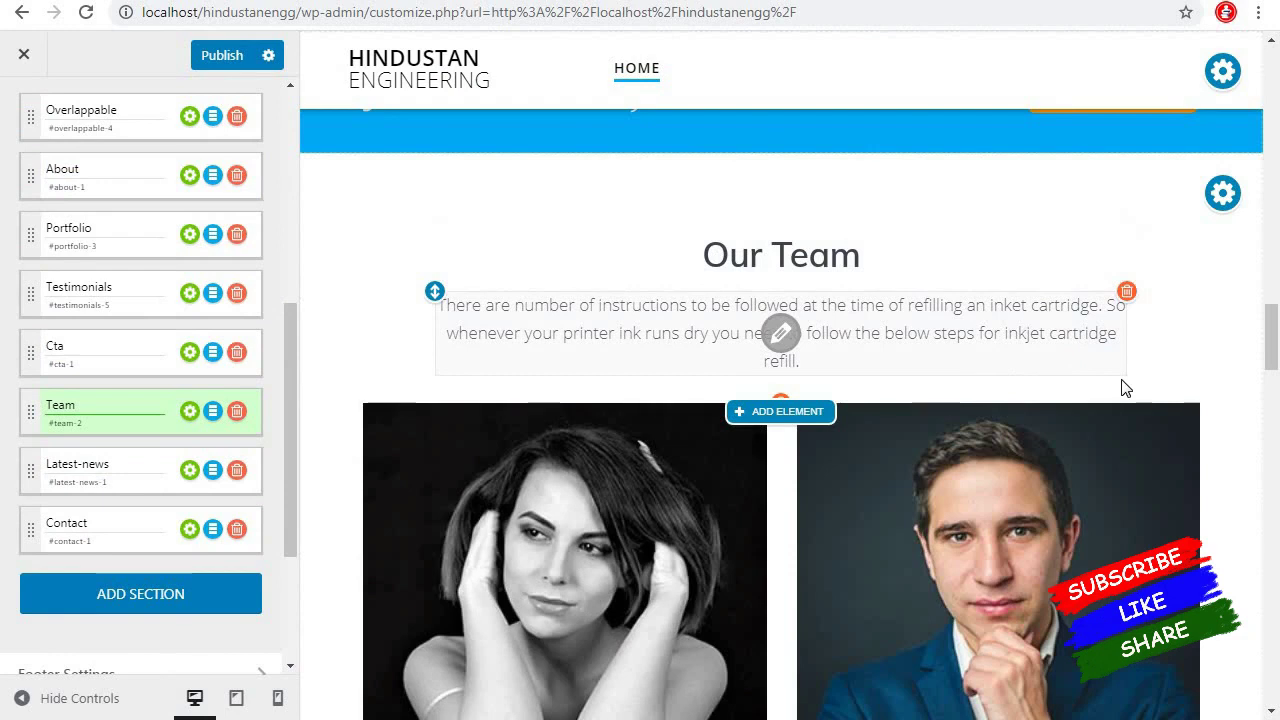
Drag the Cta section up to sit just below Overlappable, above About
{"action": "scroll", "coordinate": [1123, 386], "scroll_direction": "up", "scroll_amount": 2}
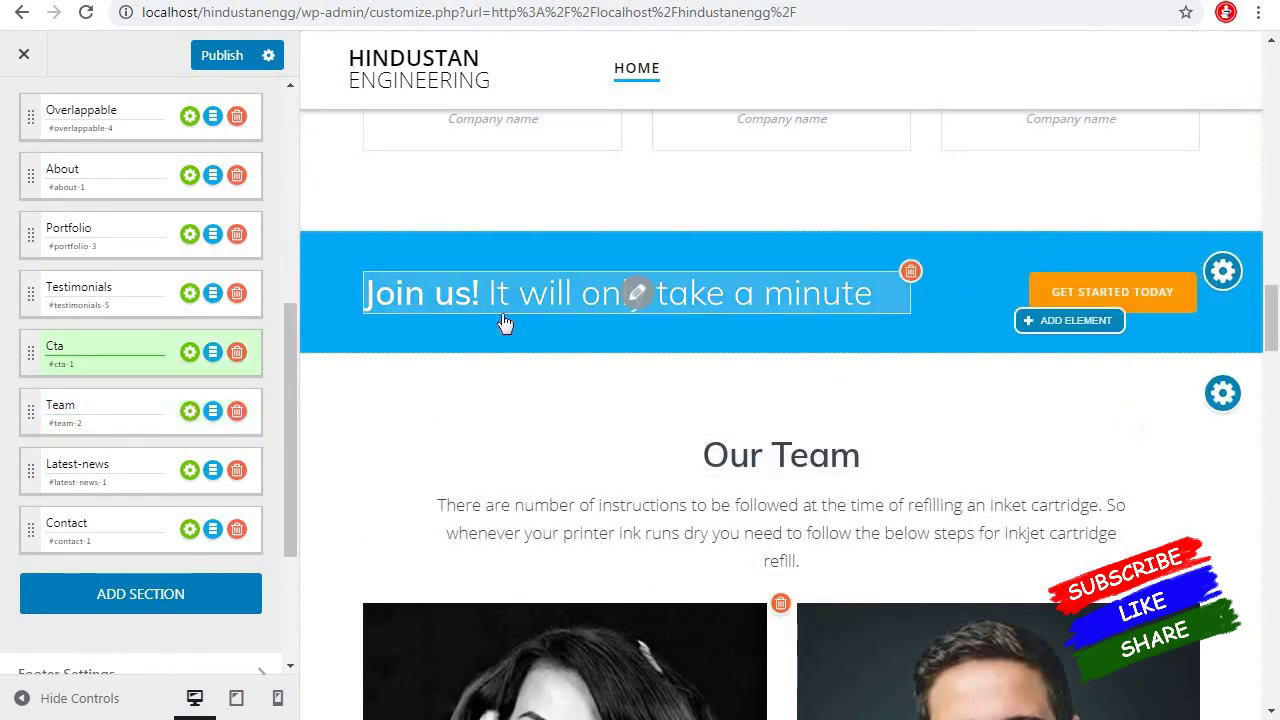
{"action": "left_click_drag", "start_coordinate": [31, 357], "coordinate": [38, 145]}
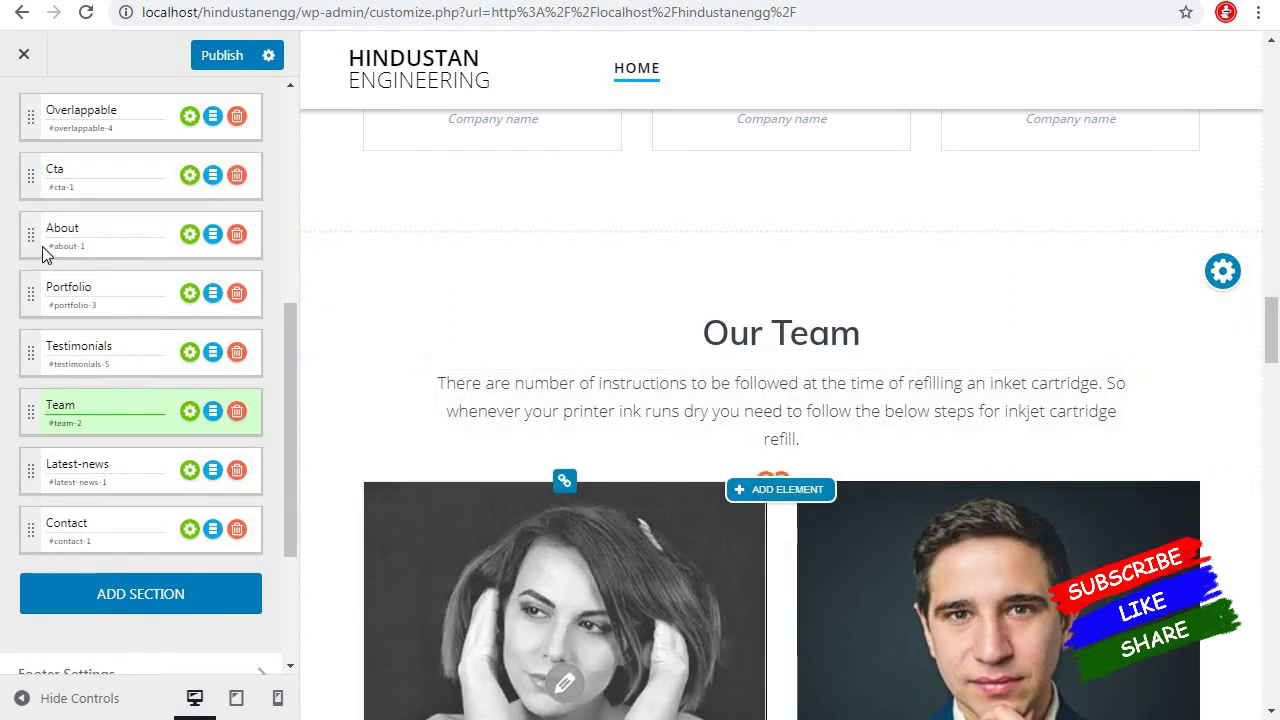
{"action": "scroll", "coordinate": [757, 414], "scroll_direction": "up", "scroll_amount": 10}
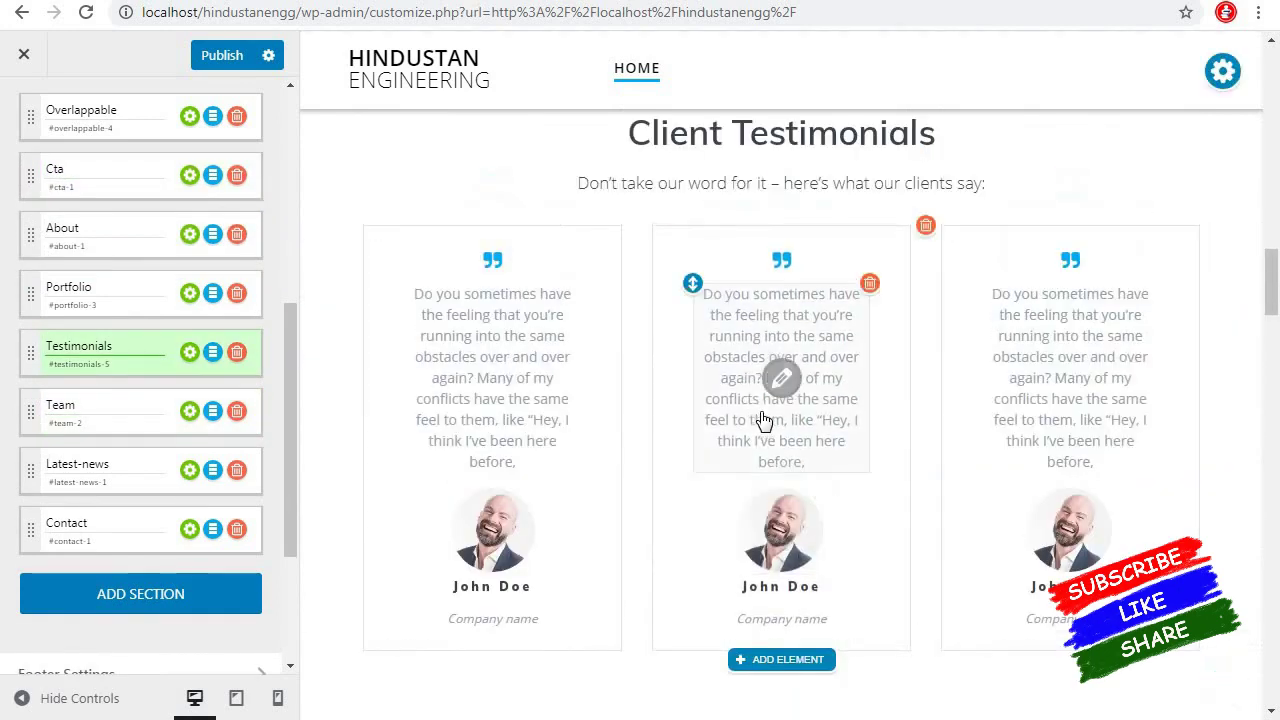
{"action": "scroll", "coordinate": [763, 411], "scroll_direction": "up", "scroll_amount": 10}
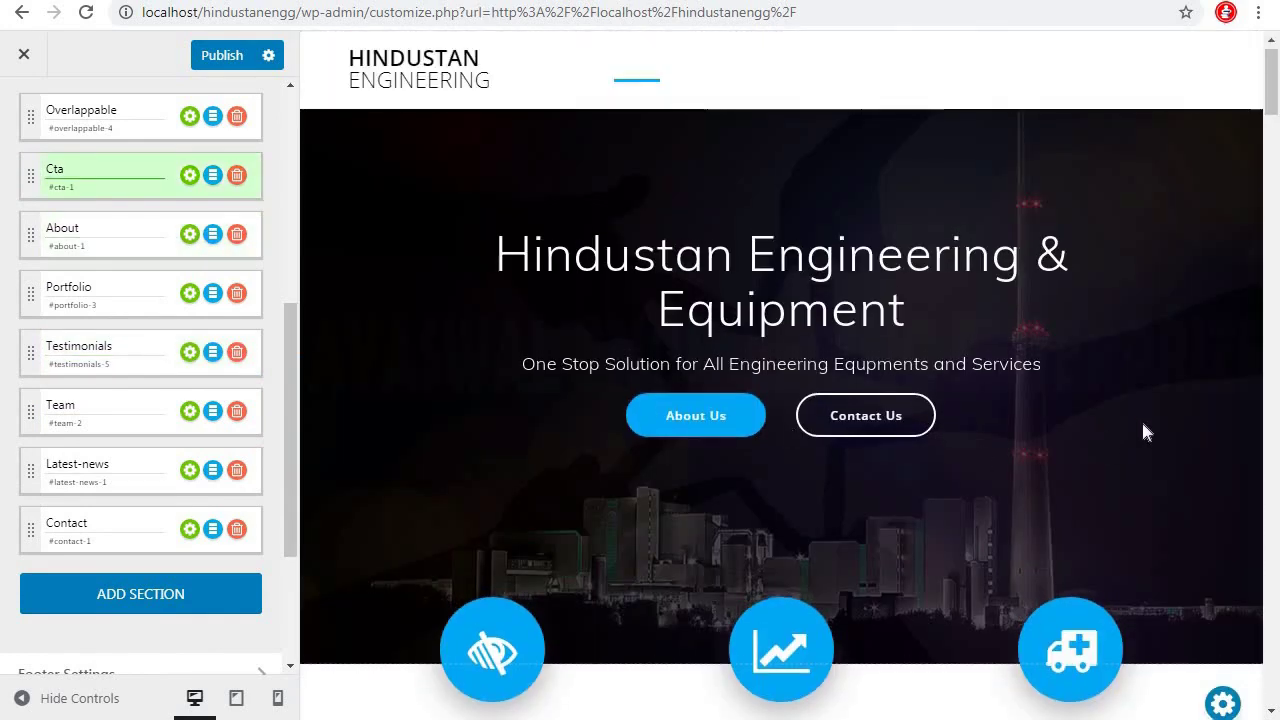
{"action": "scroll", "coordinate": [1141, 431], "scroll_direction": "down", "scroll_amount": 2}
{"action": "scroll", "coordinate": [874, 512], "scroll_direction": "down", "scroll_amount": 3}
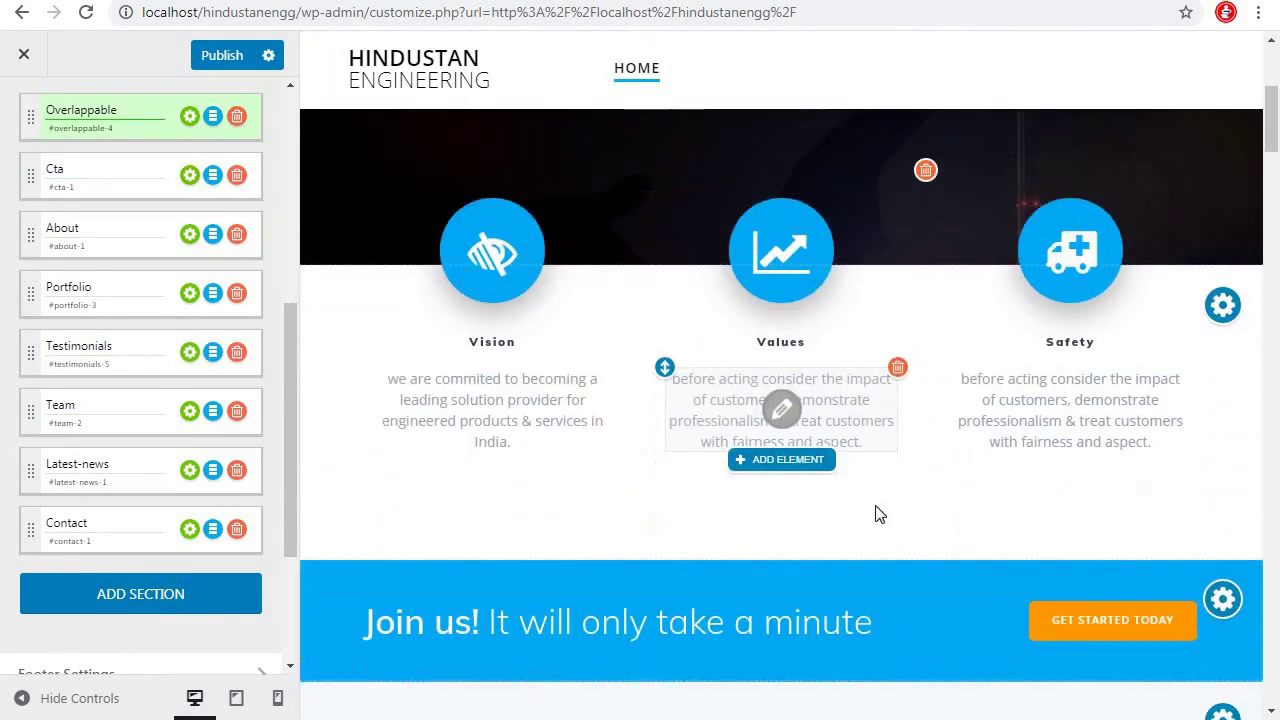
{"action": "scroll", "coordinate": [843, 527], "scroll_direction": "down", "scroll_amount": 1}
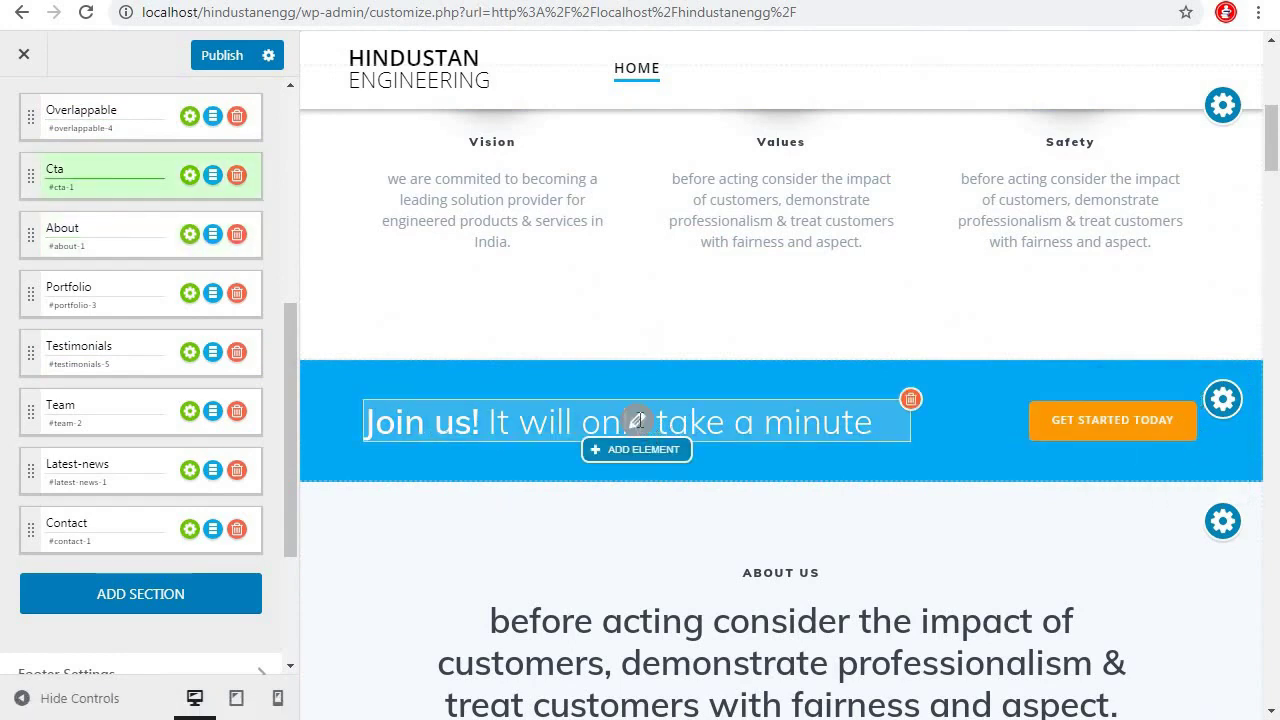
Retype the Join us! heading as 'If you in need og help, Please Call Us'
{"action": "key", "text": "Right"}
{"action": "left_click_drag", "start_coordinate": [873, 422], "coordinate": [364, 424]}
{"action": "key", "text": "BackSpace"}
{"action": "type", "text": "If you in need og help, Please Call Us"}
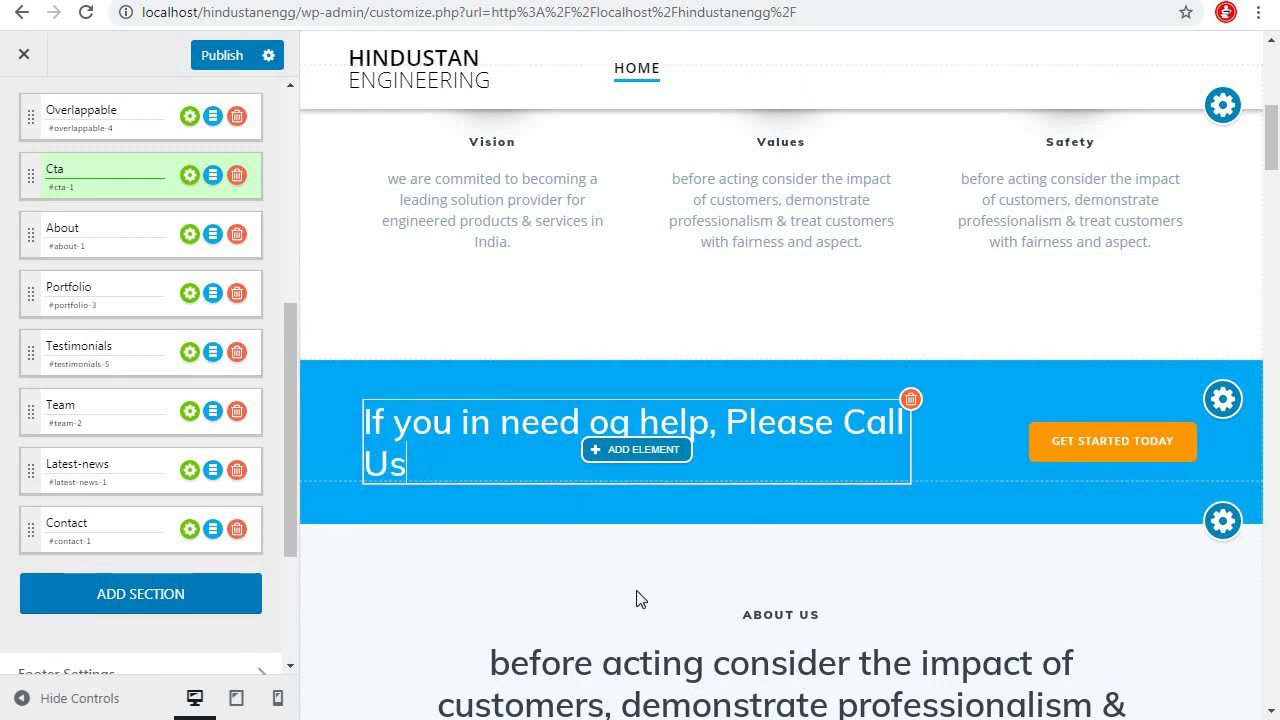
Add a Heading 2 element below the heading, then remove it
{"action": "left_click", "coordinate": [641, 450]}
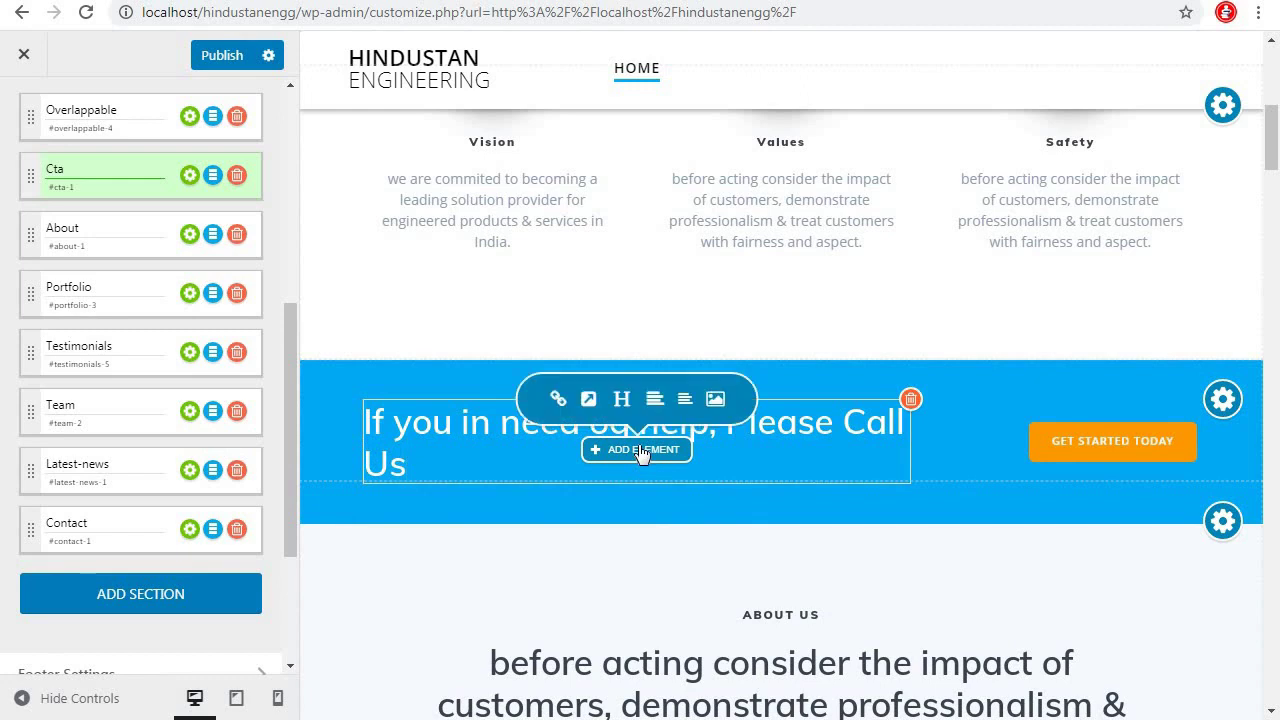
{"action": "left_click", "coordinate": [622, 399]}
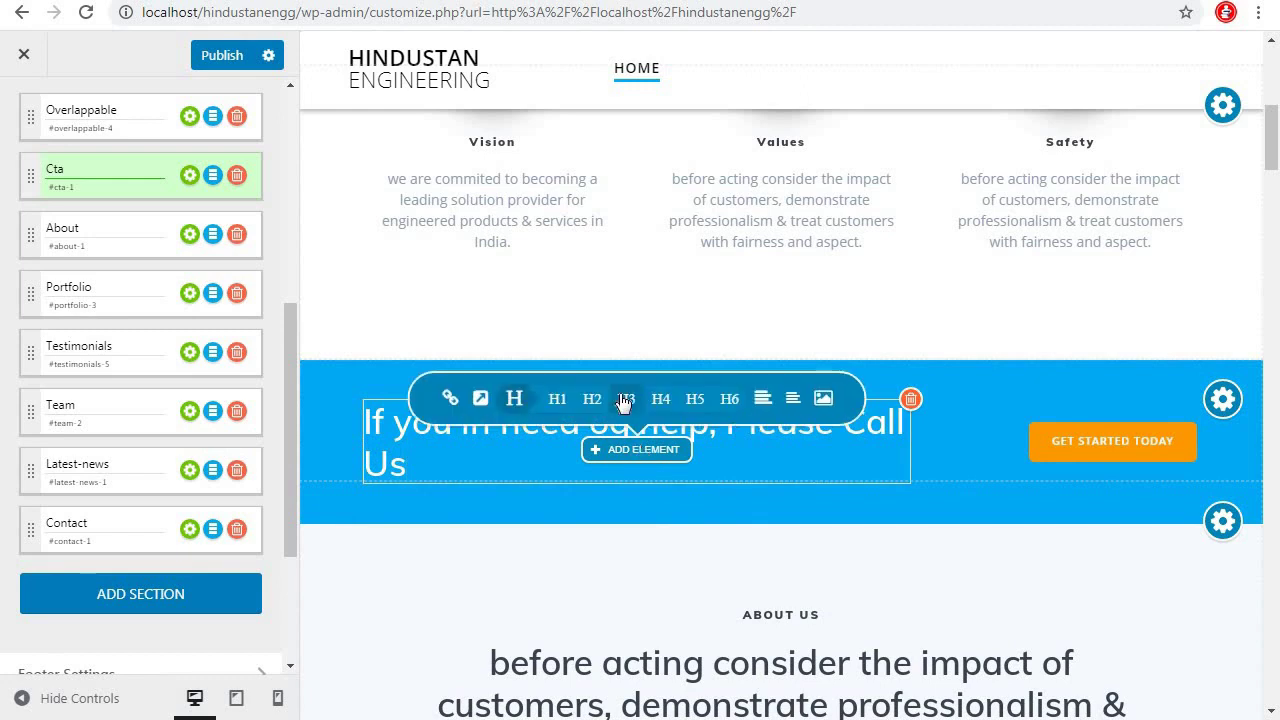
{"action": "left_click", "coordinate": [593, 399]}
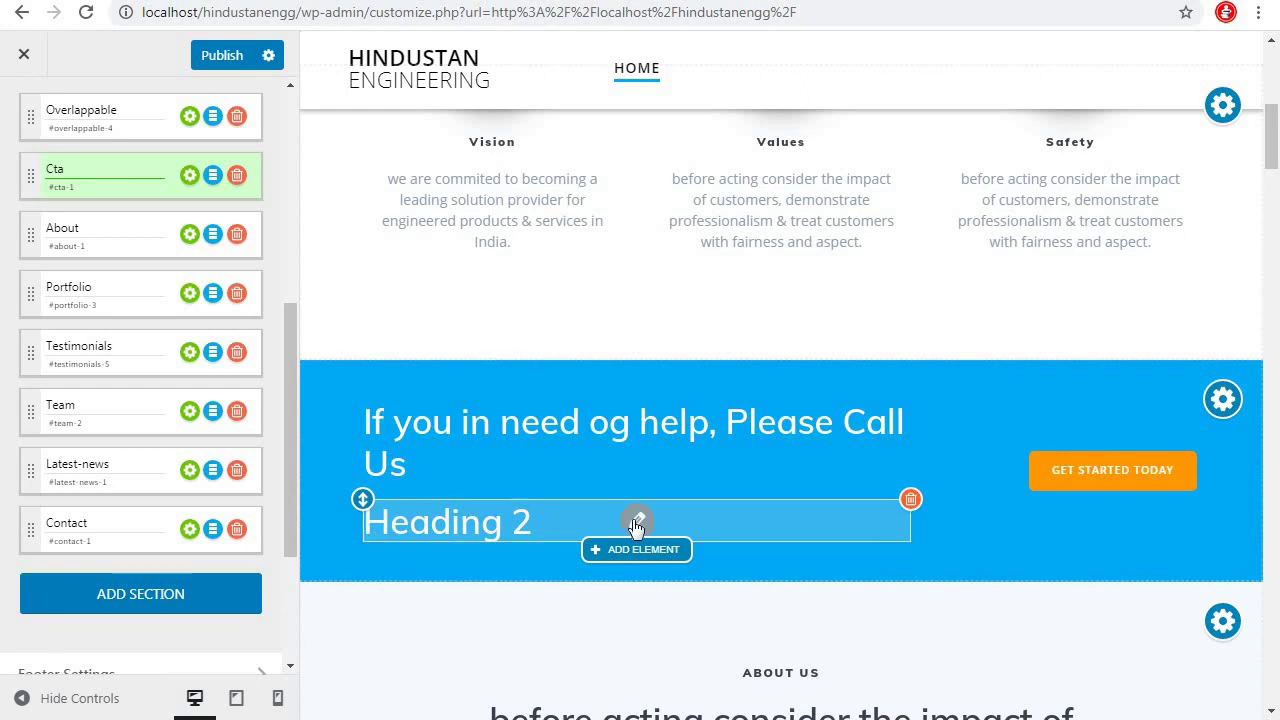
{"action": "left_click", "coordinate": [637, 521]}
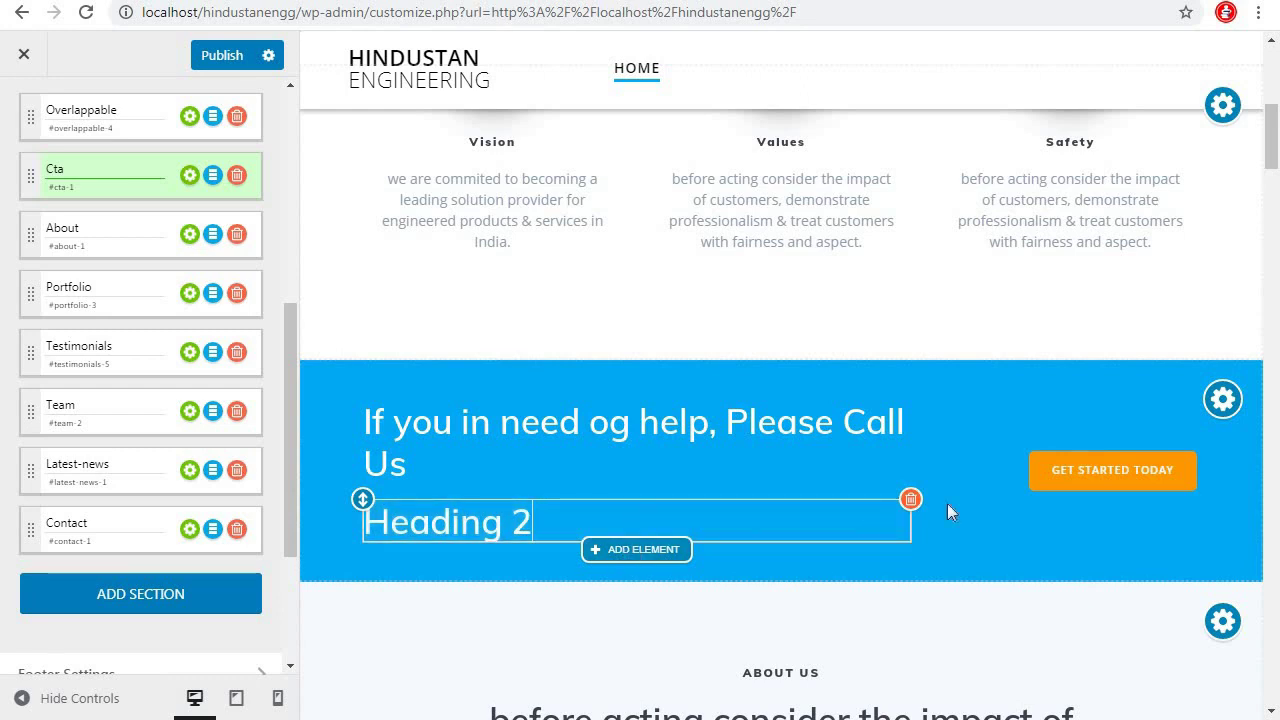
{"action": "left_click", "coordinate": [910, 499]}
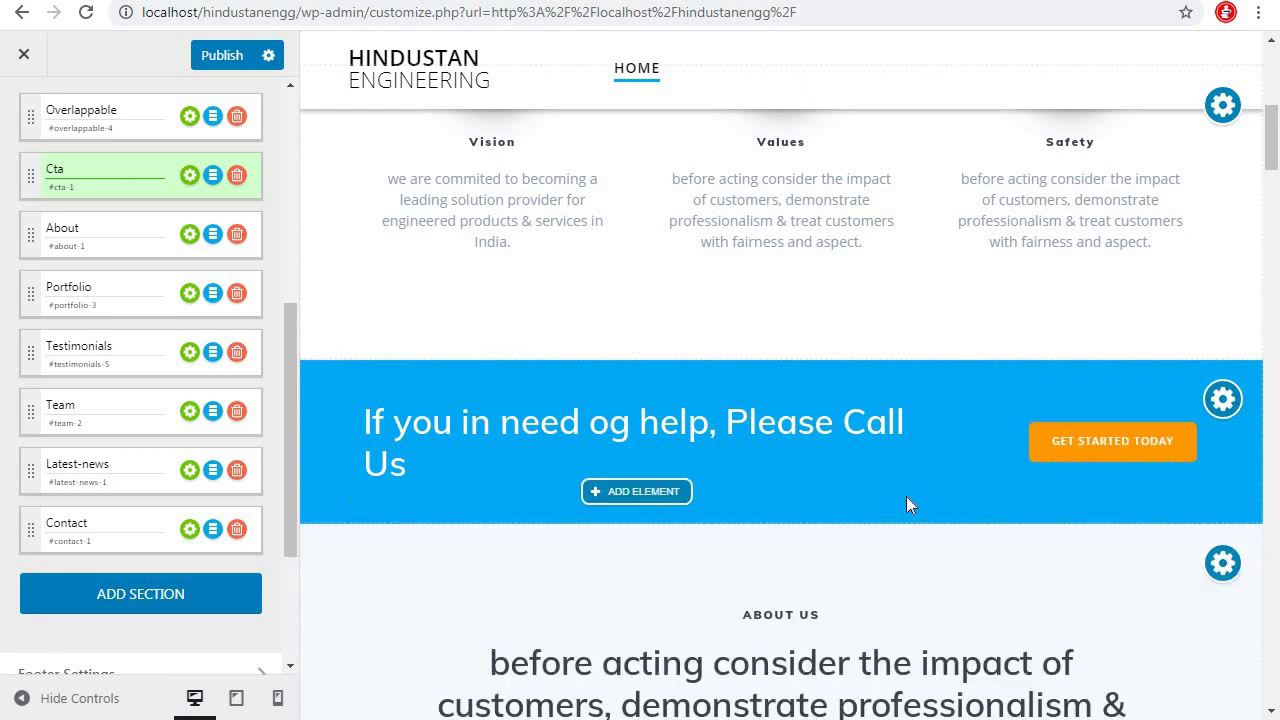
{"action": "left_click", "coordinate": [639, 497]}
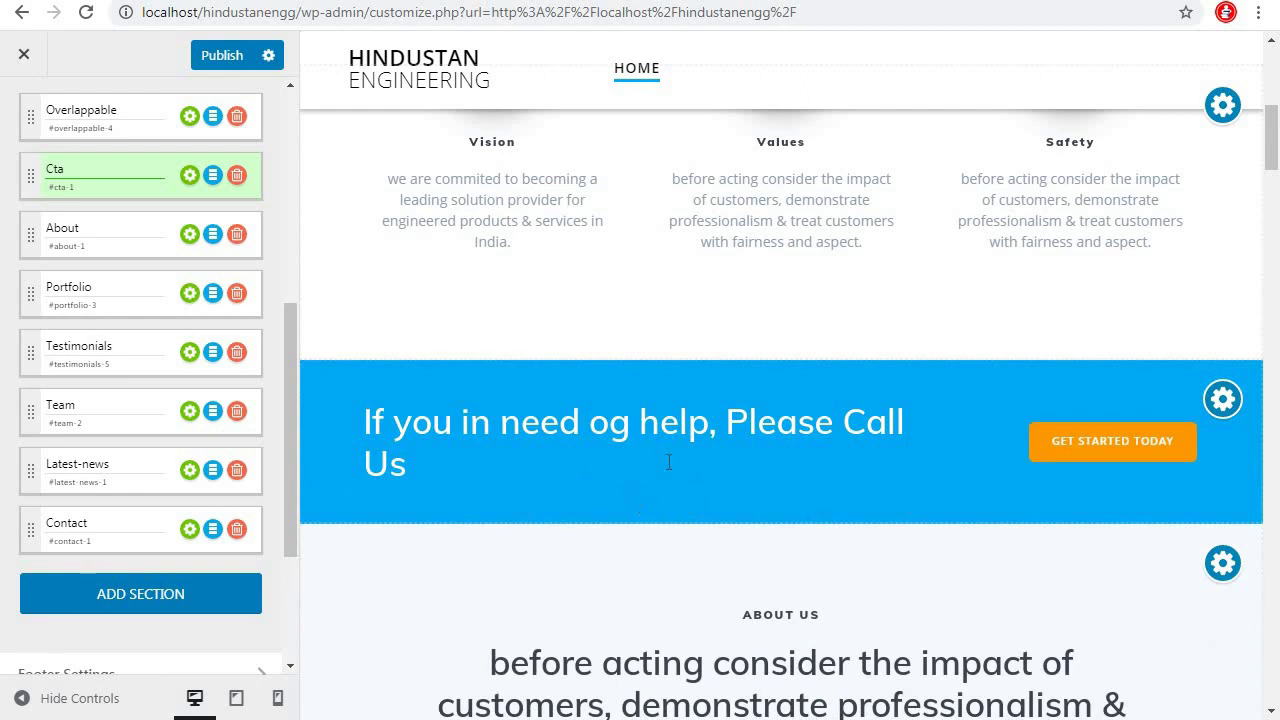
Add a Heading 3 below the heading containing the contact phone number
{"action": "mouse_move", "coordinate": [650, 475]}
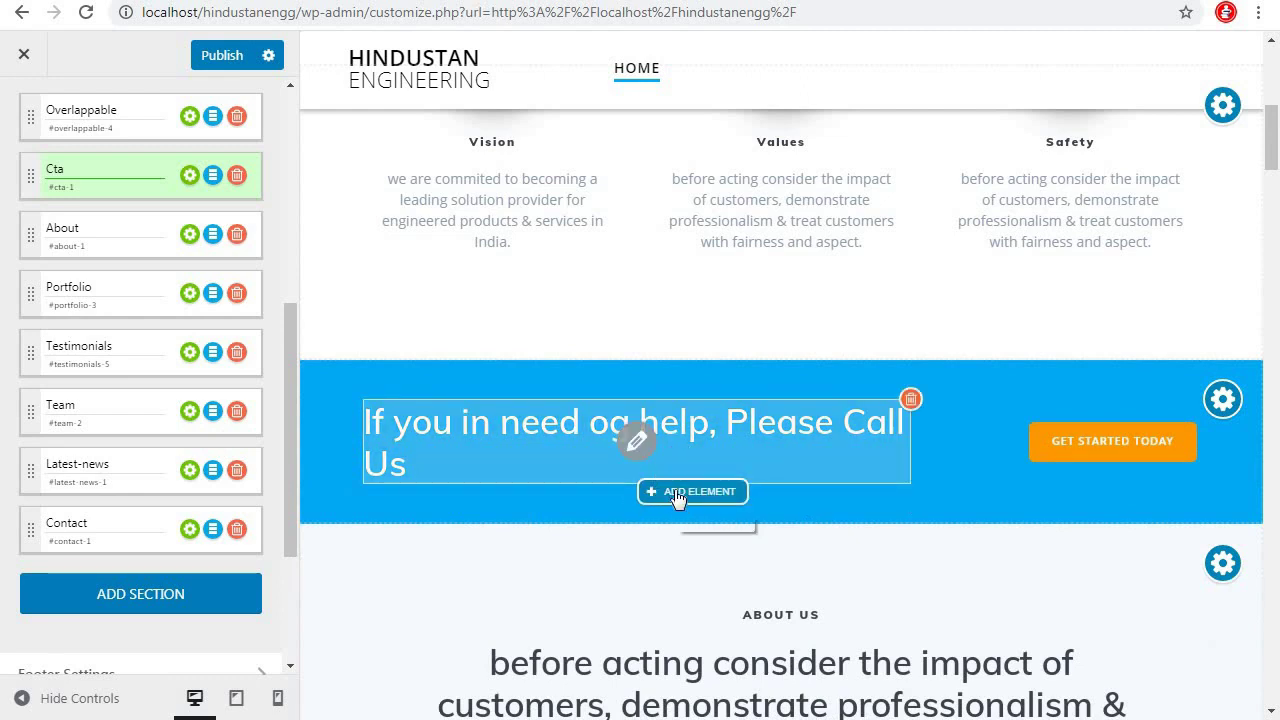
{"action": "left_click", "coordinate": [676, 479]}
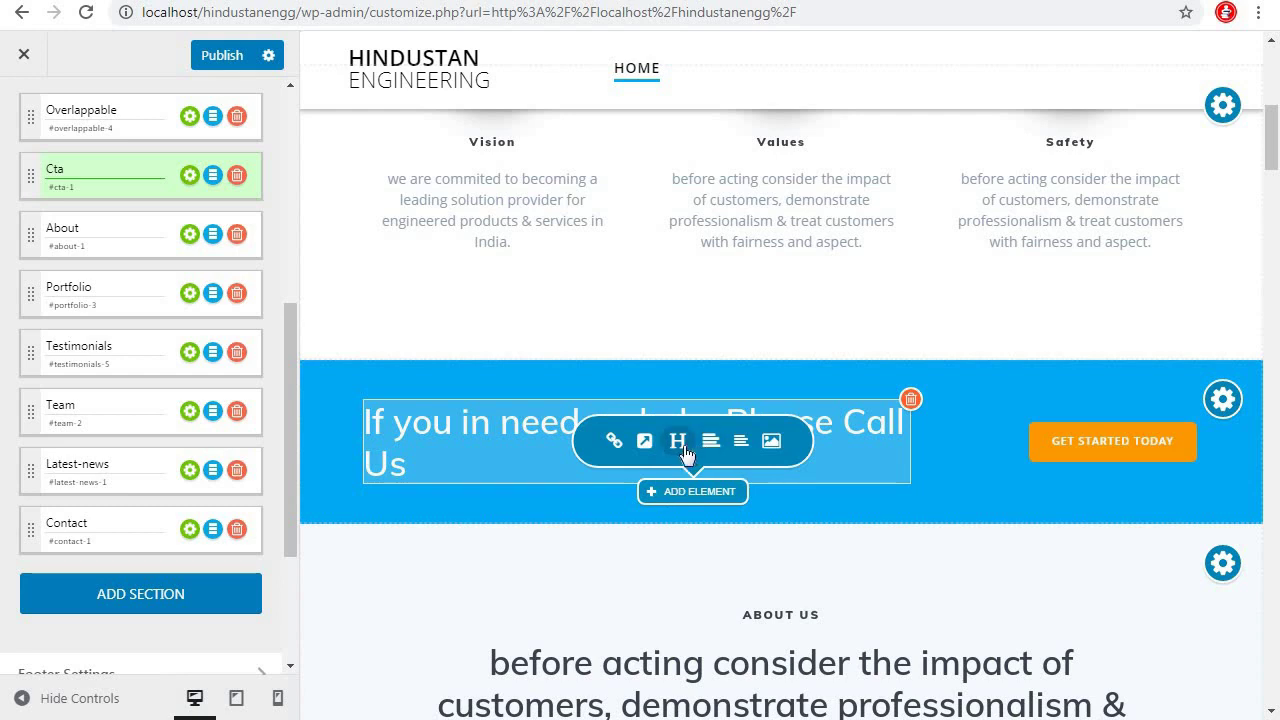
{"action": "left_click", "coordinate": [683, 451]}
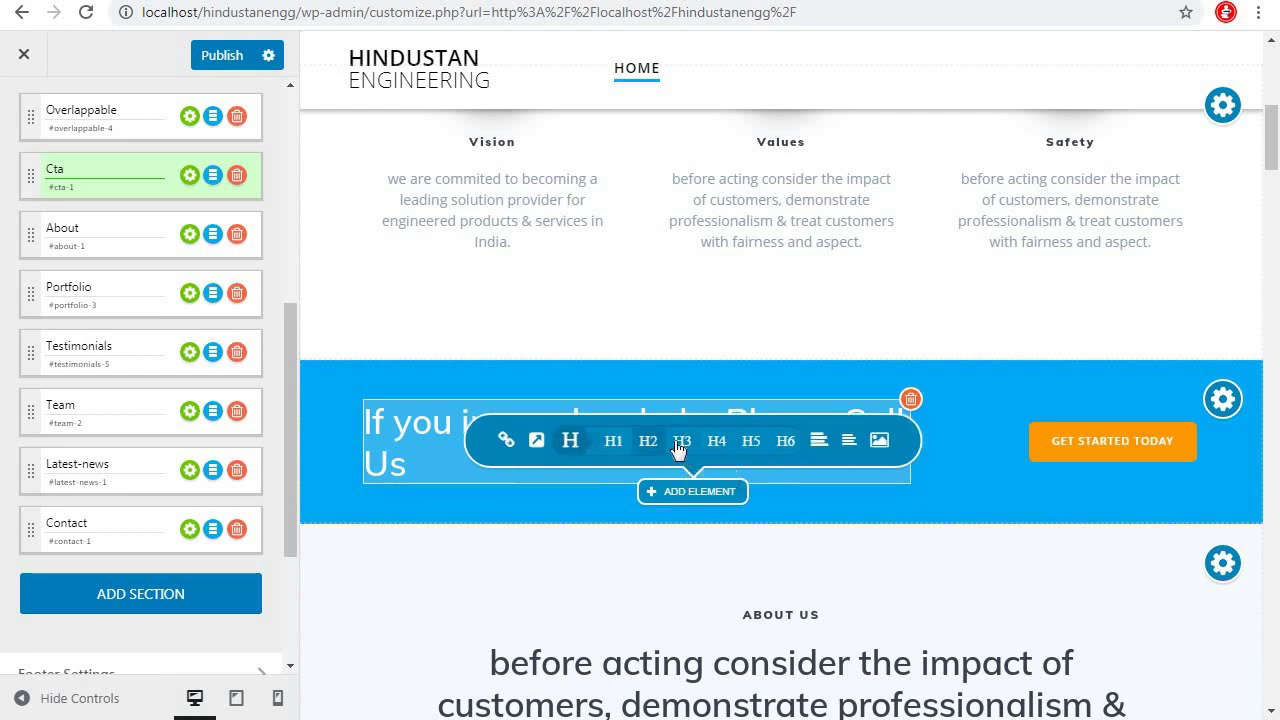
{"action": "left_click", "coordinate": [684, 446]}
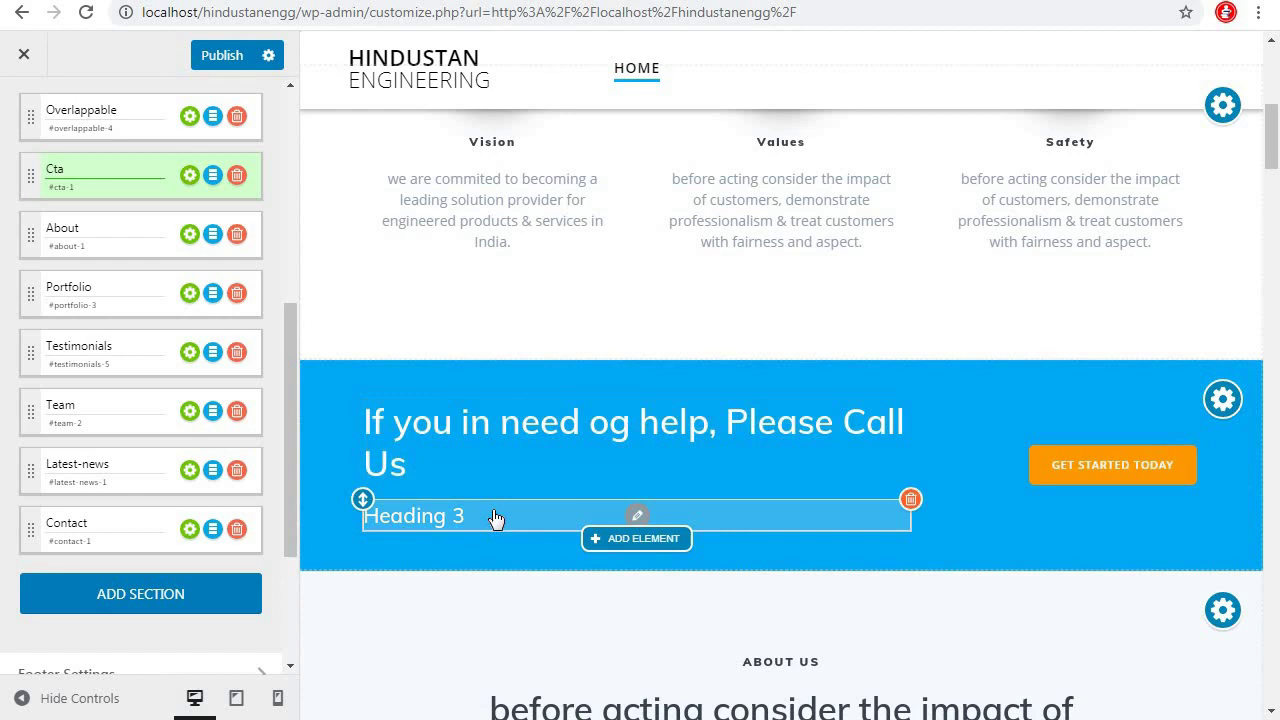
{"action": "left_click", "coordinate": [501, 516]}
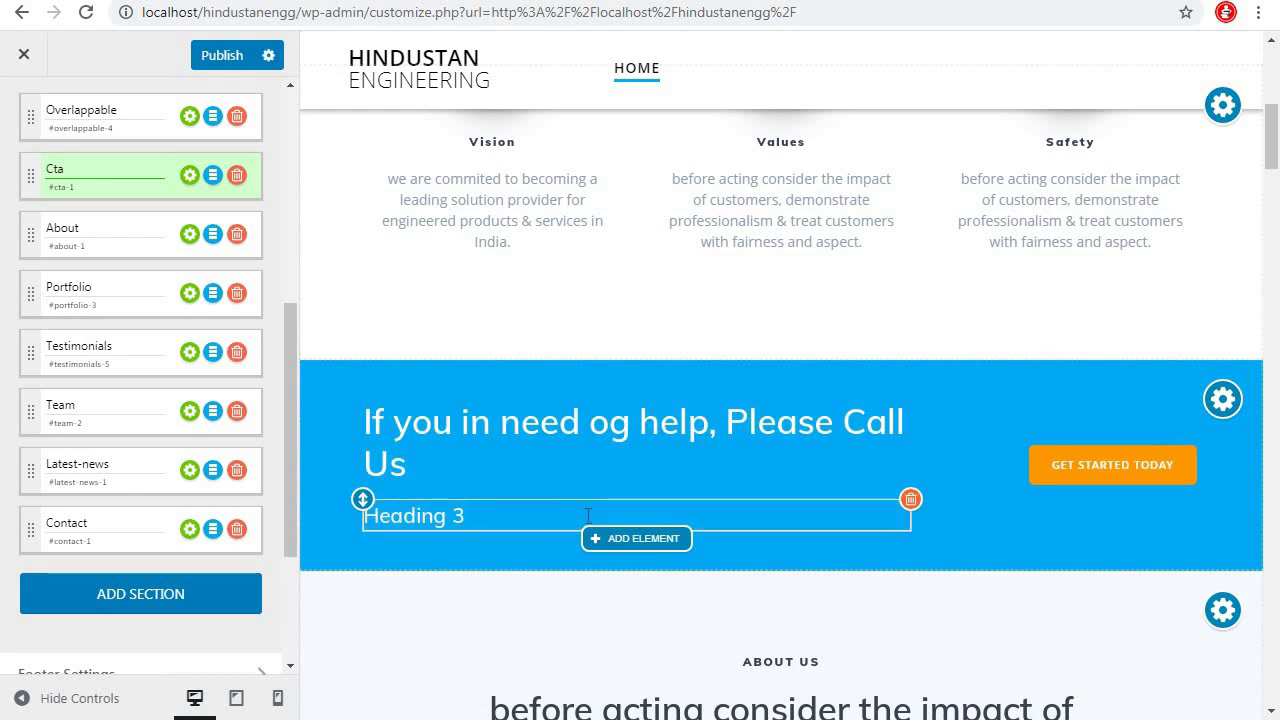
{"action": "key", "text": "BackSpace"}
{"action": "key", "text": "BackSpace"}
{"action": "key", "text": "BackSpace"}
{"action": "key", "text": "BackSpace"}
{"action": "key", "text": "BackSpace"}
{"action": "key", "text": "BackSpace"}
{"action": "key", "text": "BackSpace"}
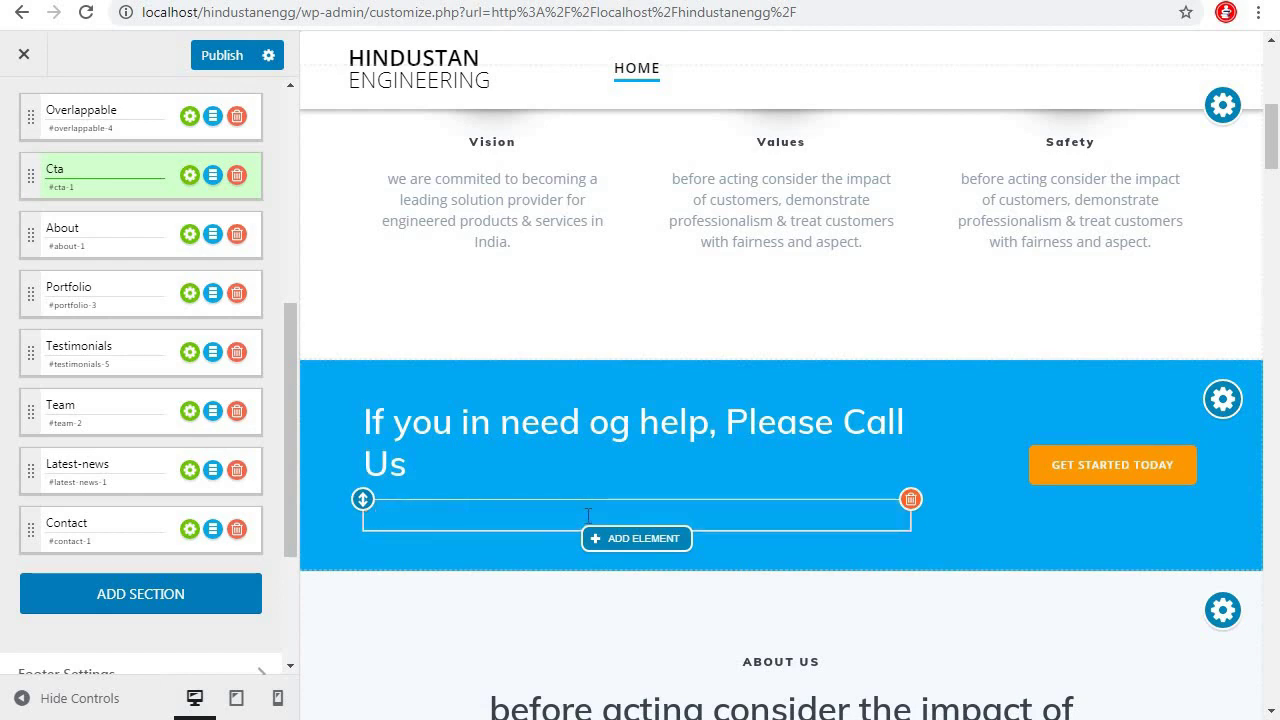
{"action": "type", "text": "+911234567891"}
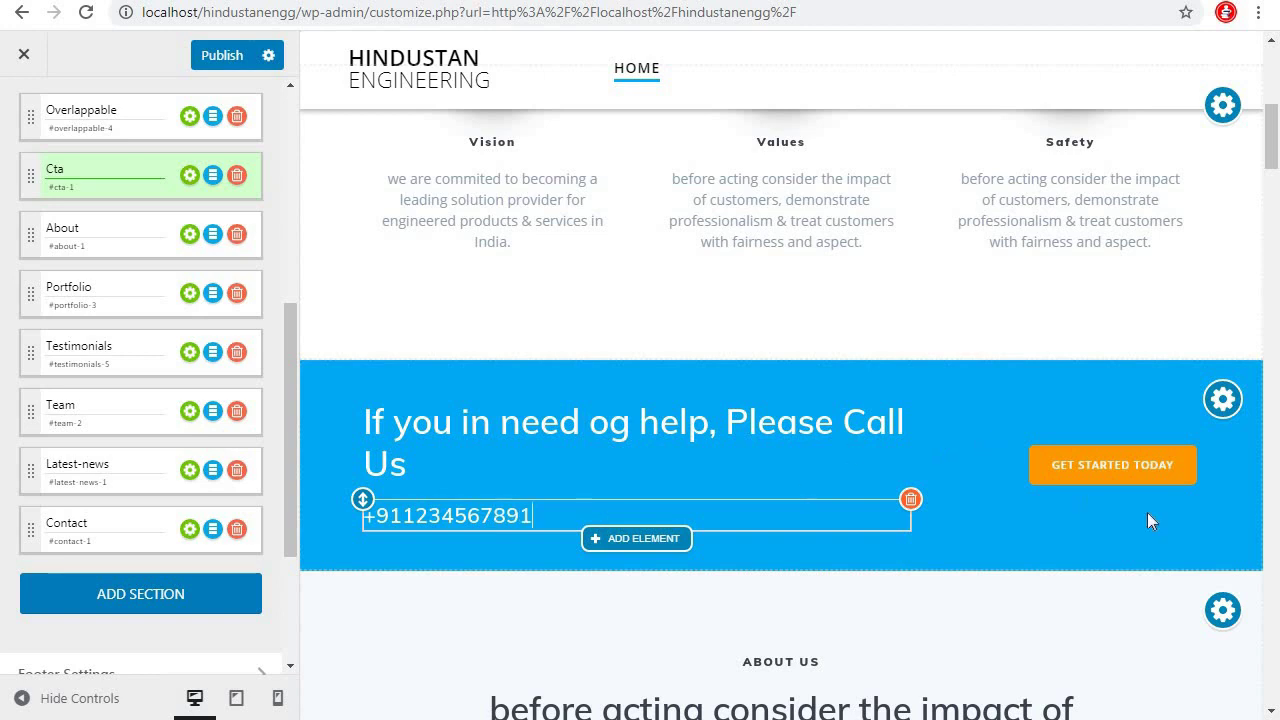
Change the orange Cta band button text from GET STARTED TODAY to Contact Us
{"action": "left_click", "coordinate": [1114, 465]}
{"action": "triple_click", "coordinate": [557, 167]}
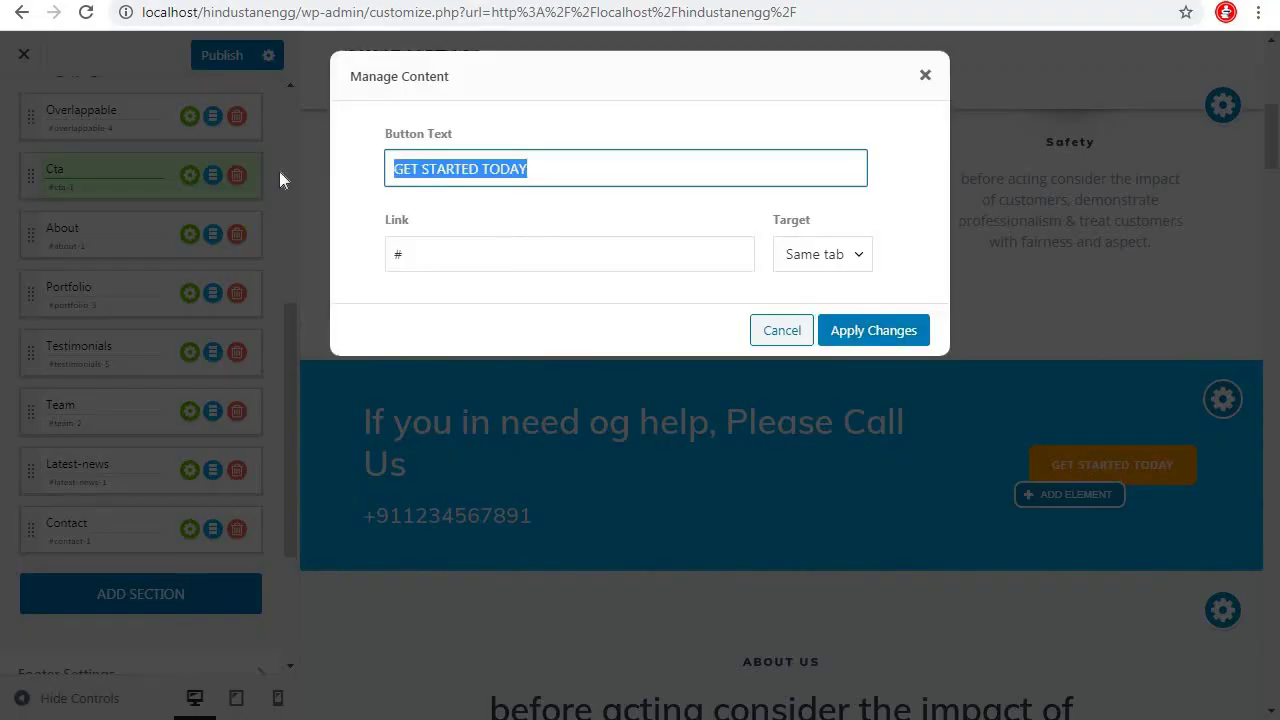
{"action": "type", "text": "Contact Us"}
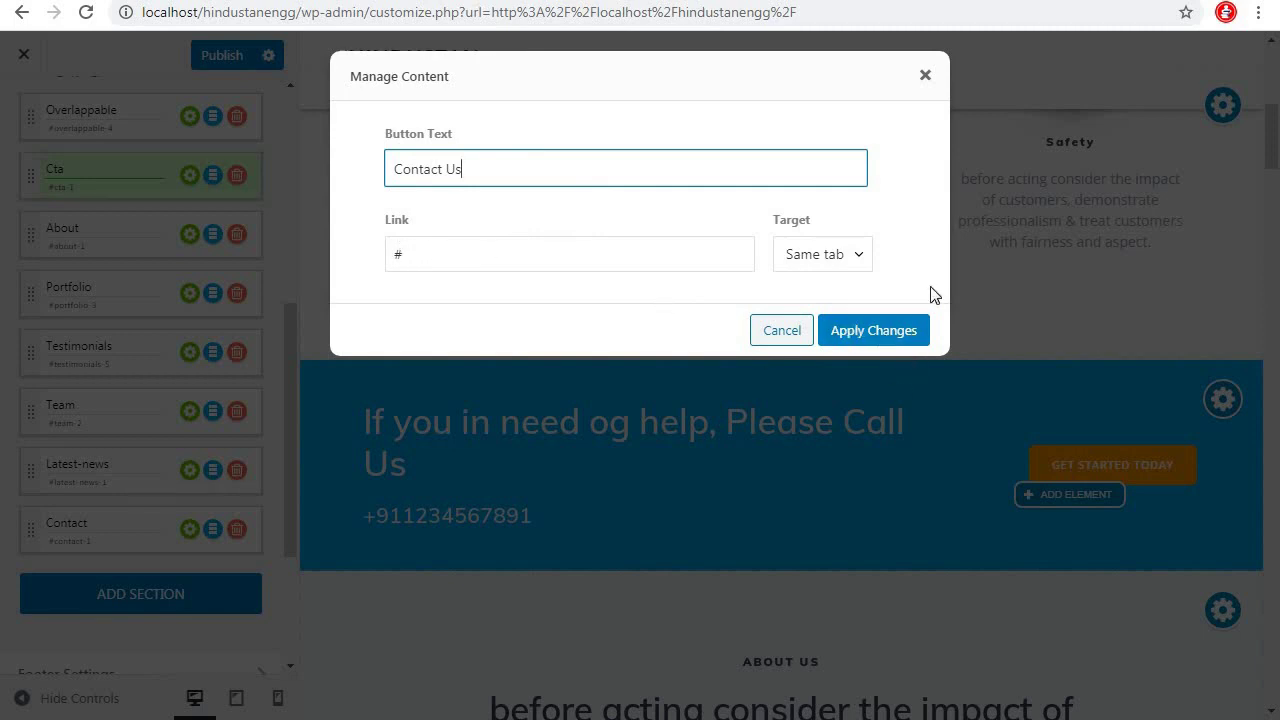
{"action": "left_click", "coordinate": [900, 341]}
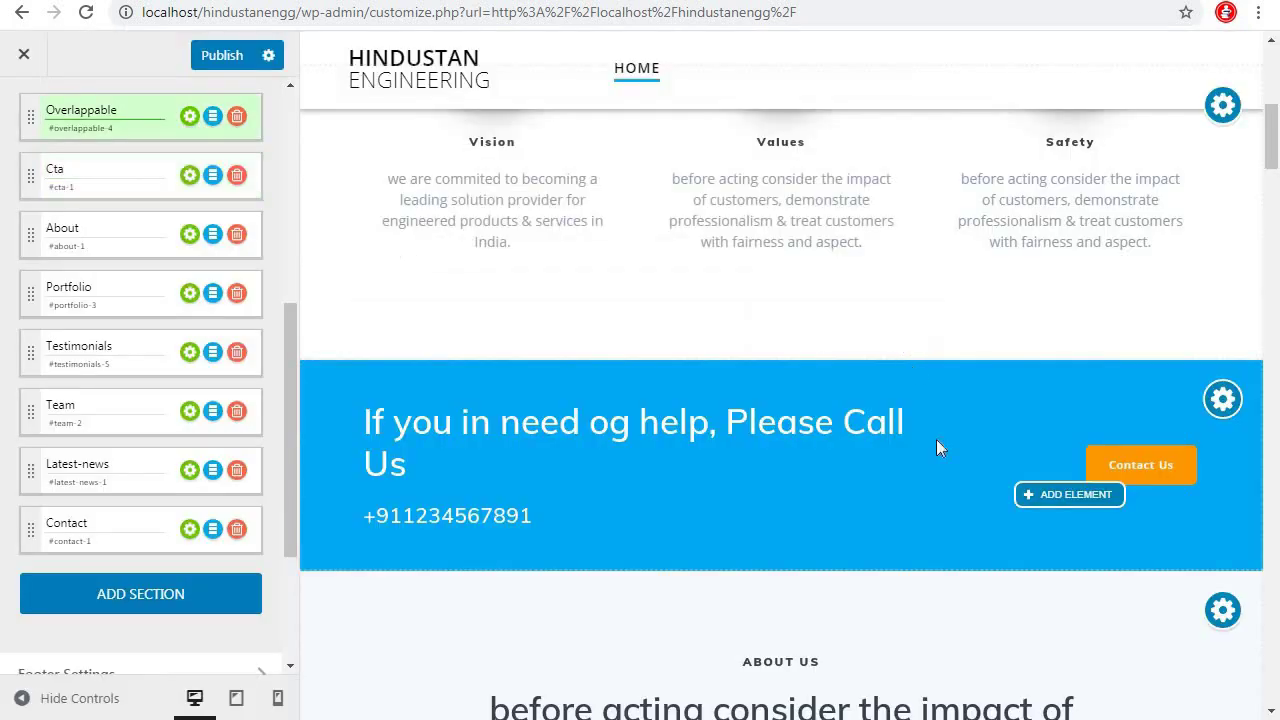
{"action": "mouse_move", "coordinate": [811, 471]}
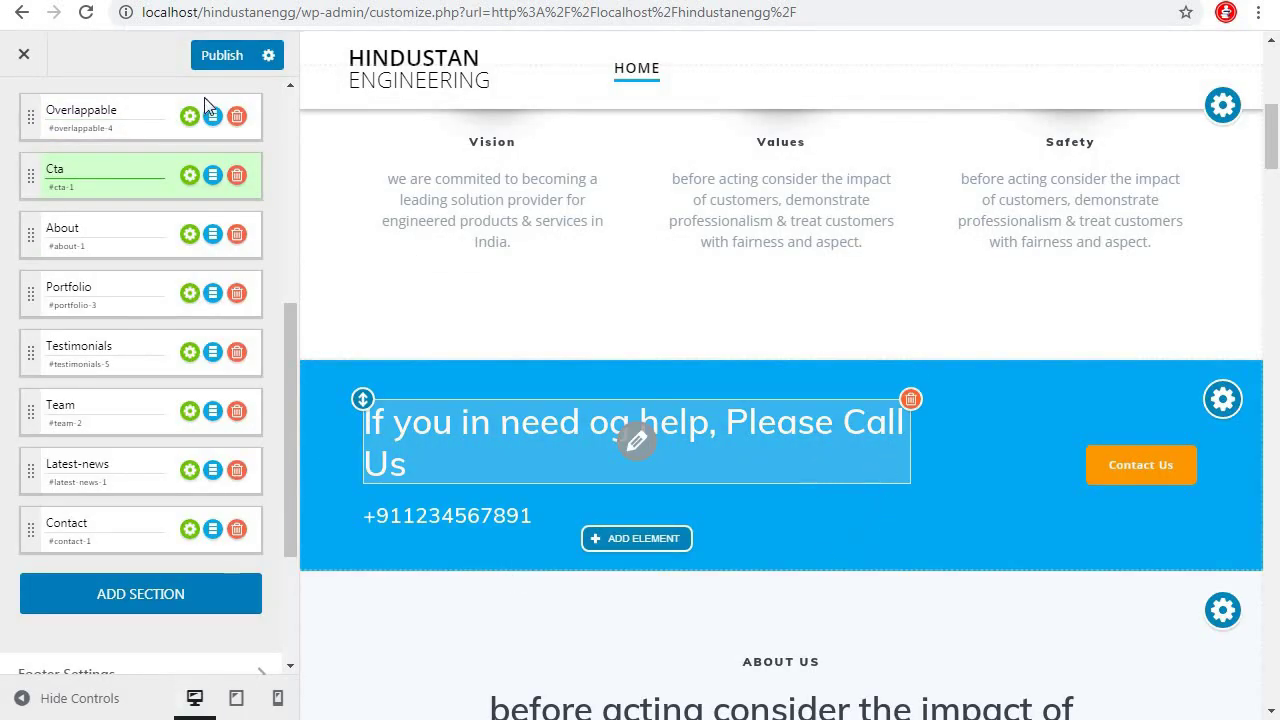
Publish the changes and check the live home page's blue CTA band and Portfolio
{"action": "left_click", "coordinate": [225, 56]}
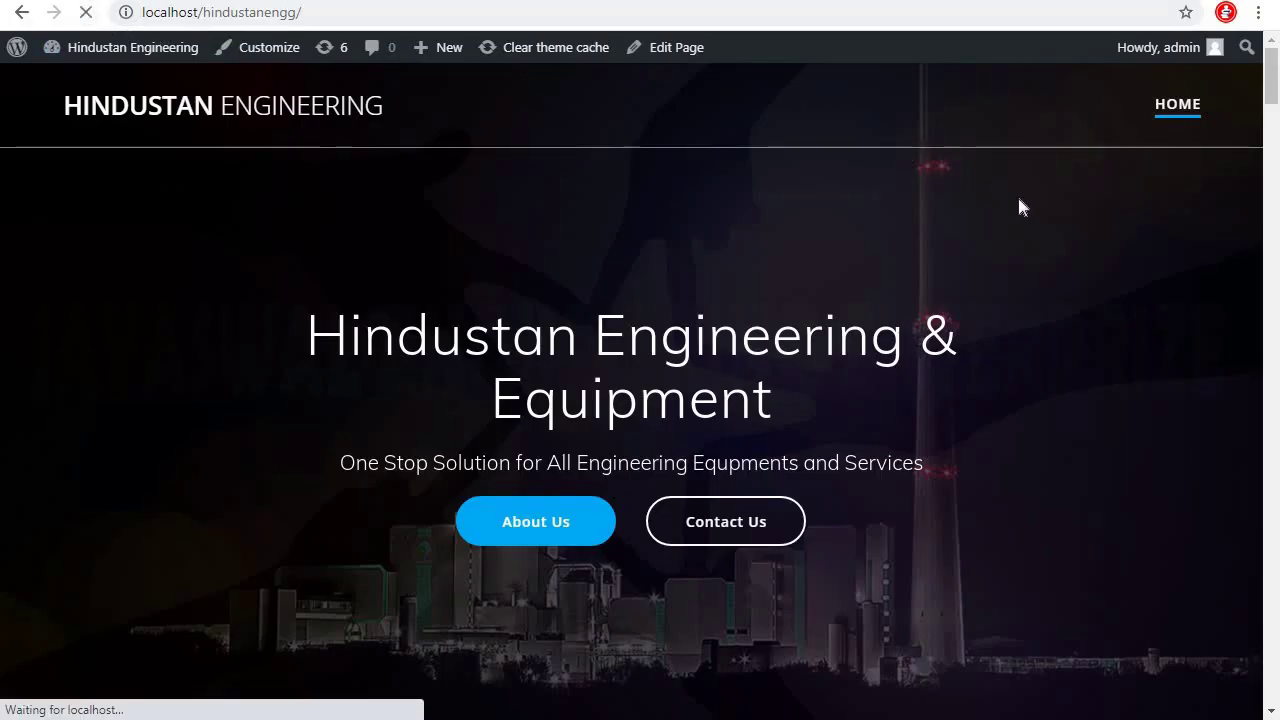
{"action": "scroll", "coordinate": [1085, 330], "scroll_direction": "down", "scroll_amount": 5}
{"action": "scroll", "coordinate": [1088, 342], "scroll_direction": "down", "scroll_amount": 3}
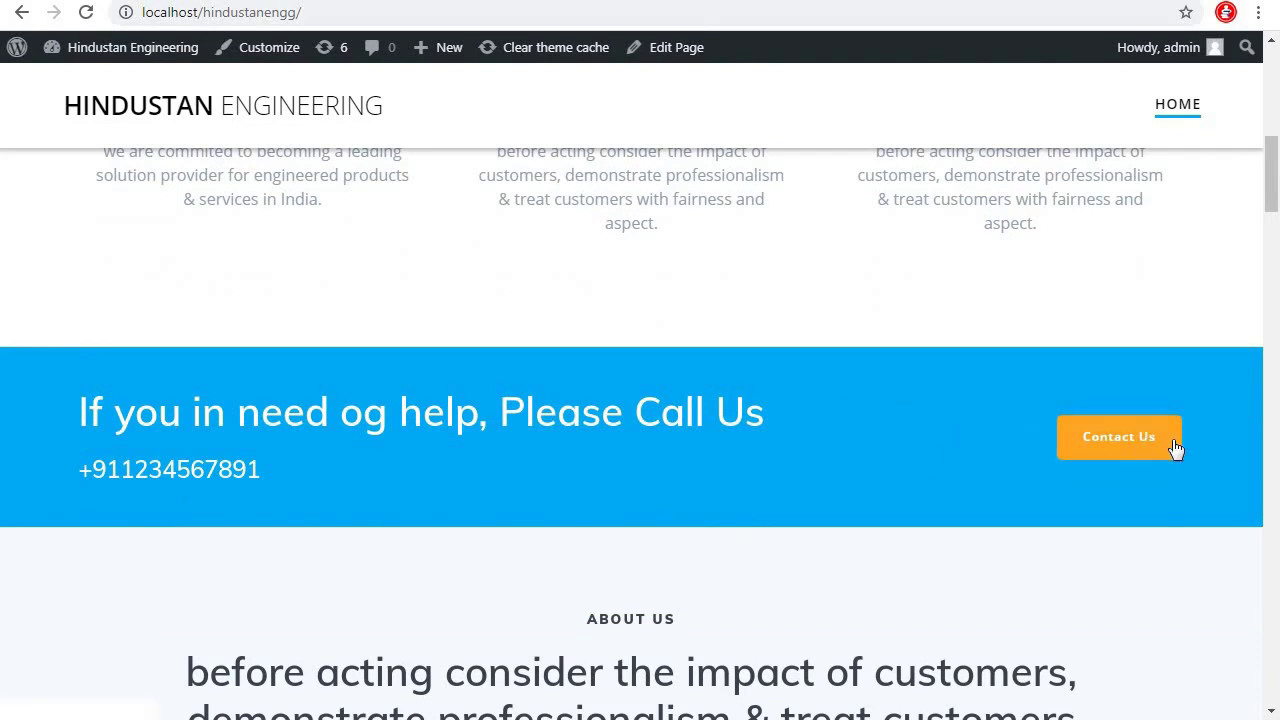
{"action": "scroll", "coordinate": [867, 431], "scroll_direction": "up", "scroll_amount": 2}
{"action": "scroll", "coordinate": [867, 431], "scroll_direction": "down", "scroll_amount": 2}
{"action": "scroll", "coordinate": [867, 425], "scroll_direction": "down", "scroll_amount": 5}
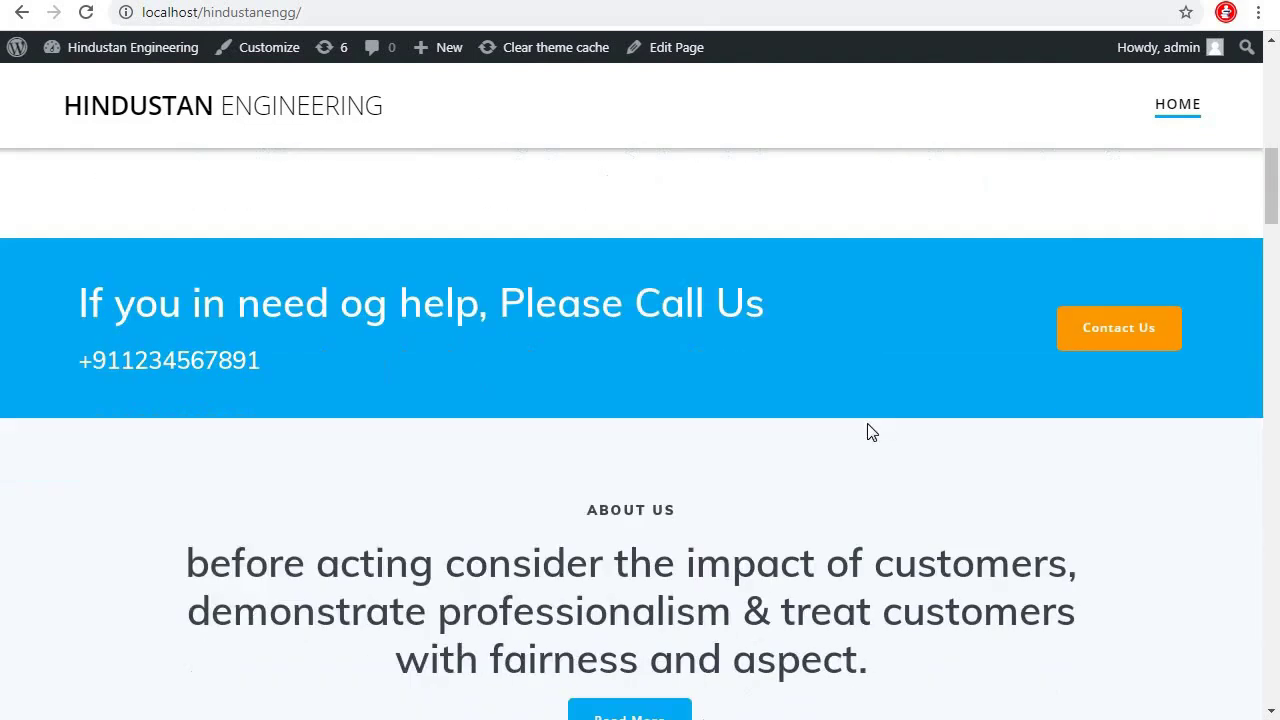
{"action": "scroll", "coordinate": [867, 423], "scroll_direction": "down", "scroll_amount": 3}
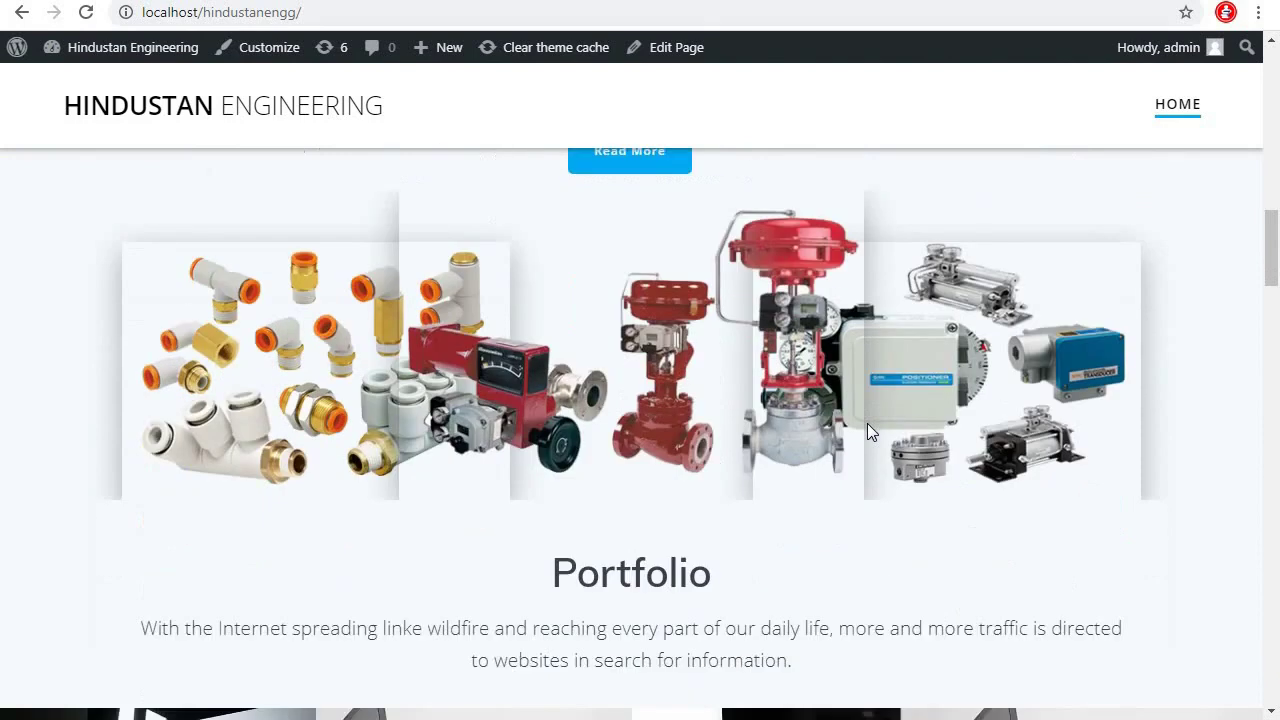
{"action": "scroll", "coordinate": [867, 423], "scroll_direction": "up", "scroll_amount": 4}
{"action": "scroll", "coordinate": [867, 423], "scroll_direction": "down", "scroll_amount": 3}
{"action": "scroll", "coordinate": [867, 423], "scroll_direction": "down", "scroll_amount": 1}
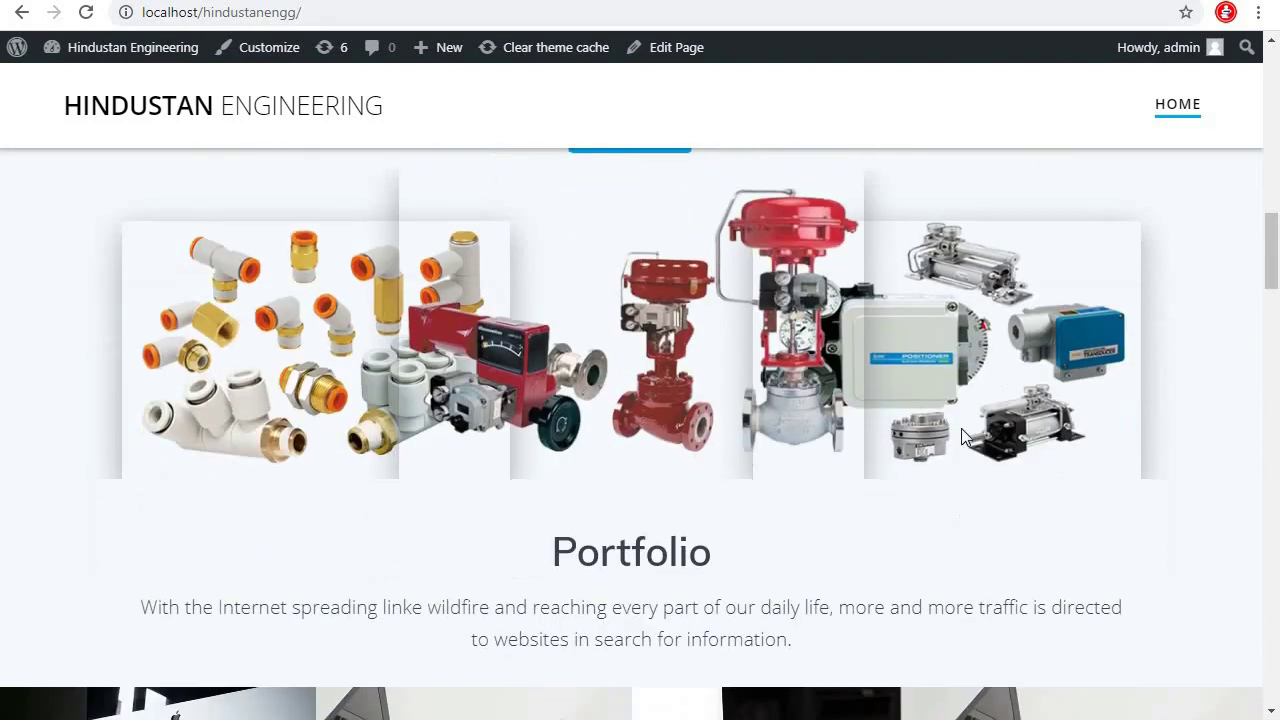
{"action": "scroll", "coordinate": [705, 343], "scroll_direction": "up", "scroll_amount": 5}
{"action": "scroll", "coordinate": [705, 343], "scroll_direction": "up", "scroll_amount": 10}
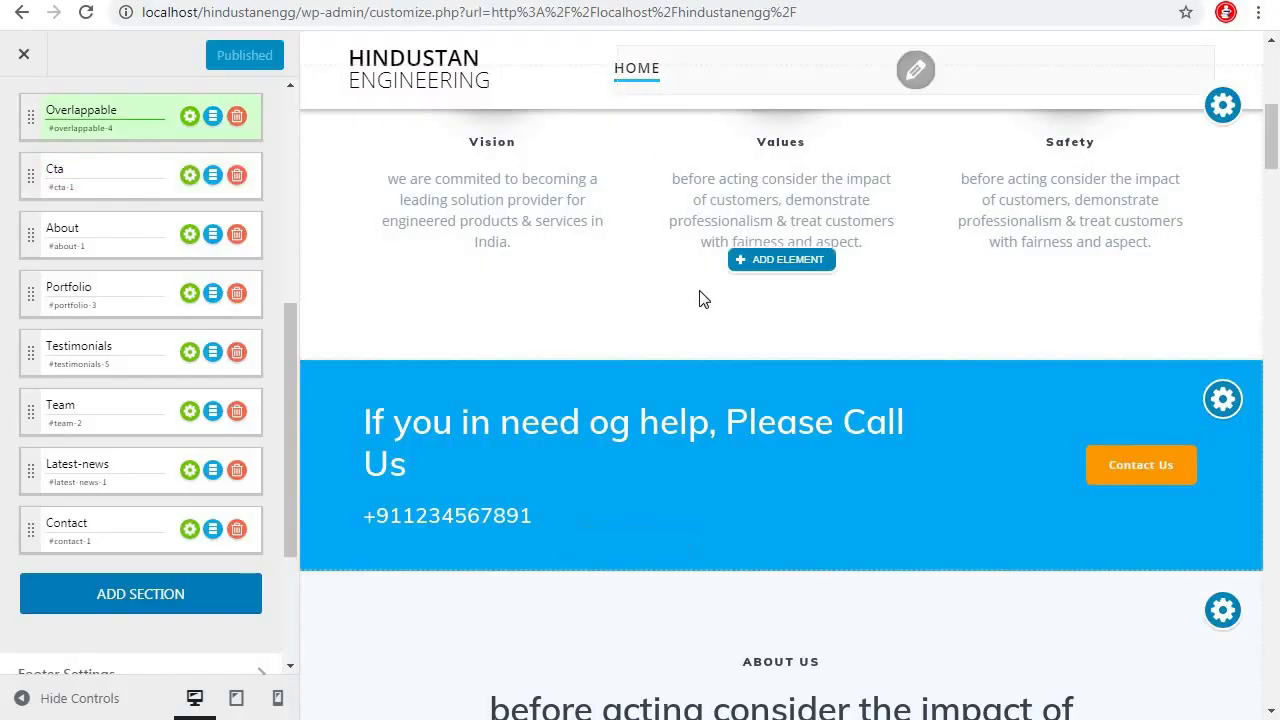
Delete the third testimonial card, then remove the Testimonials row from the sidebar section list
{"action": "scroll", "coordinate": [857, 513], "scroll_direction": "down", "scroll_amount": 3}
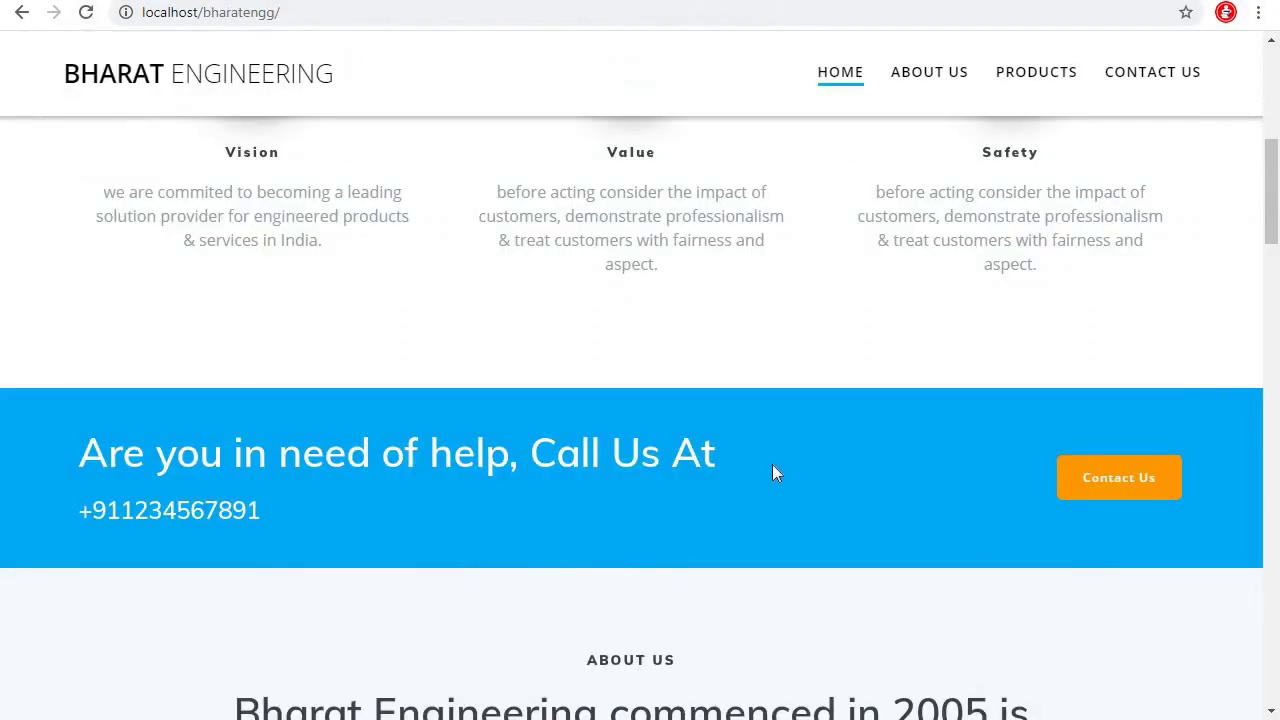
{"action": "scroll", "coordinate": [772, 472], "scroll_direction": "down", "scroll_amount": 10}
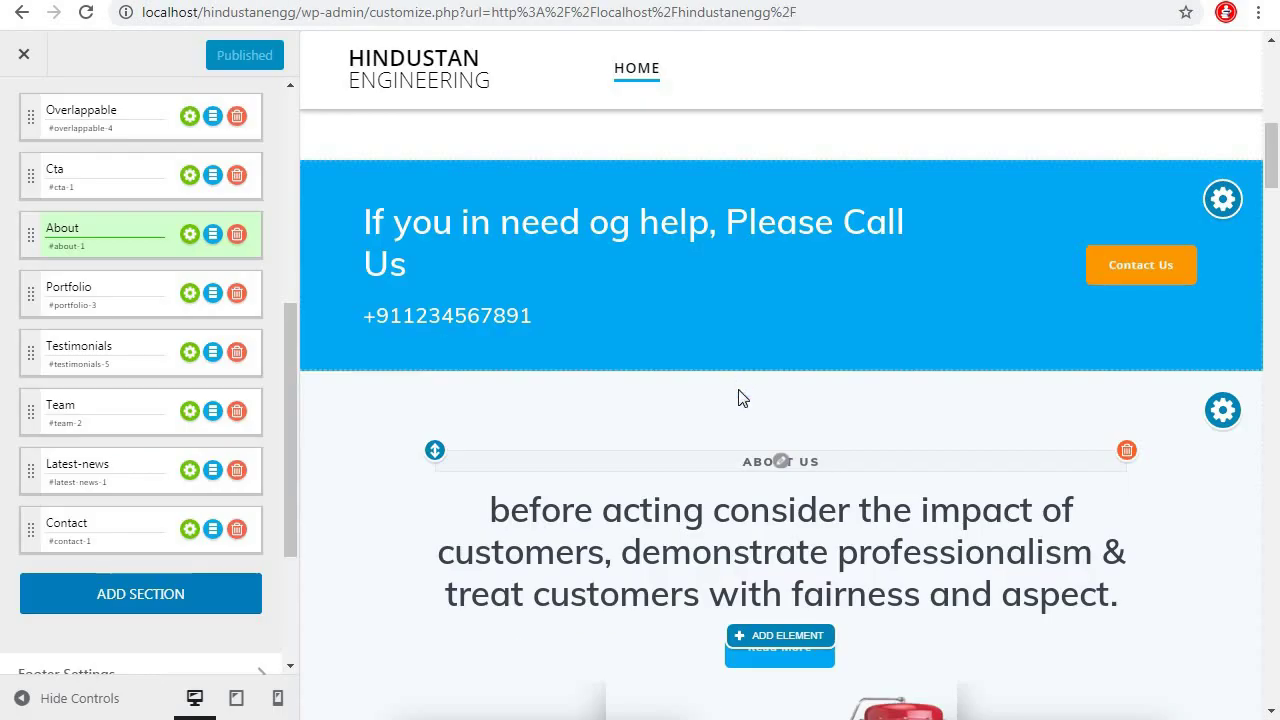
{"action": "scroll", "coordinate": [742, 398], "scroll_direction": "down", "scroll_amount": 9}
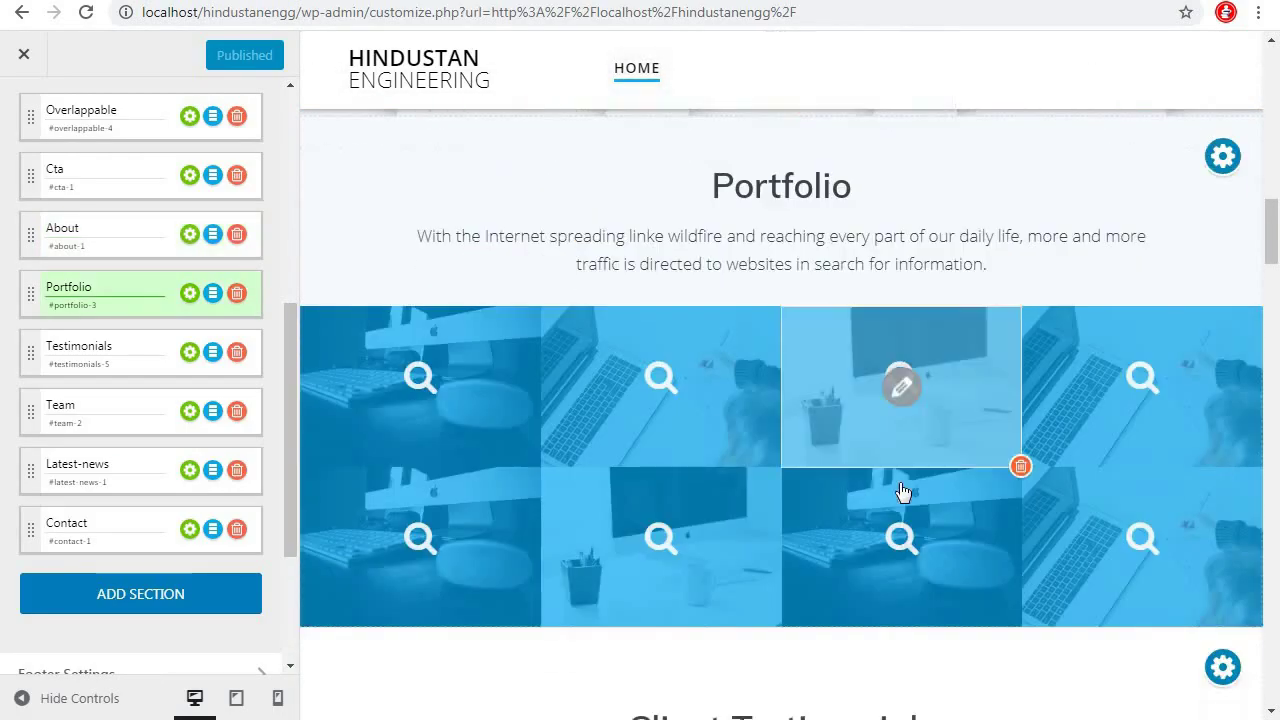
{"action": "scroll", "coordinate": [903, 492], "scroll_direction": "down", "scroll_amount": 1}
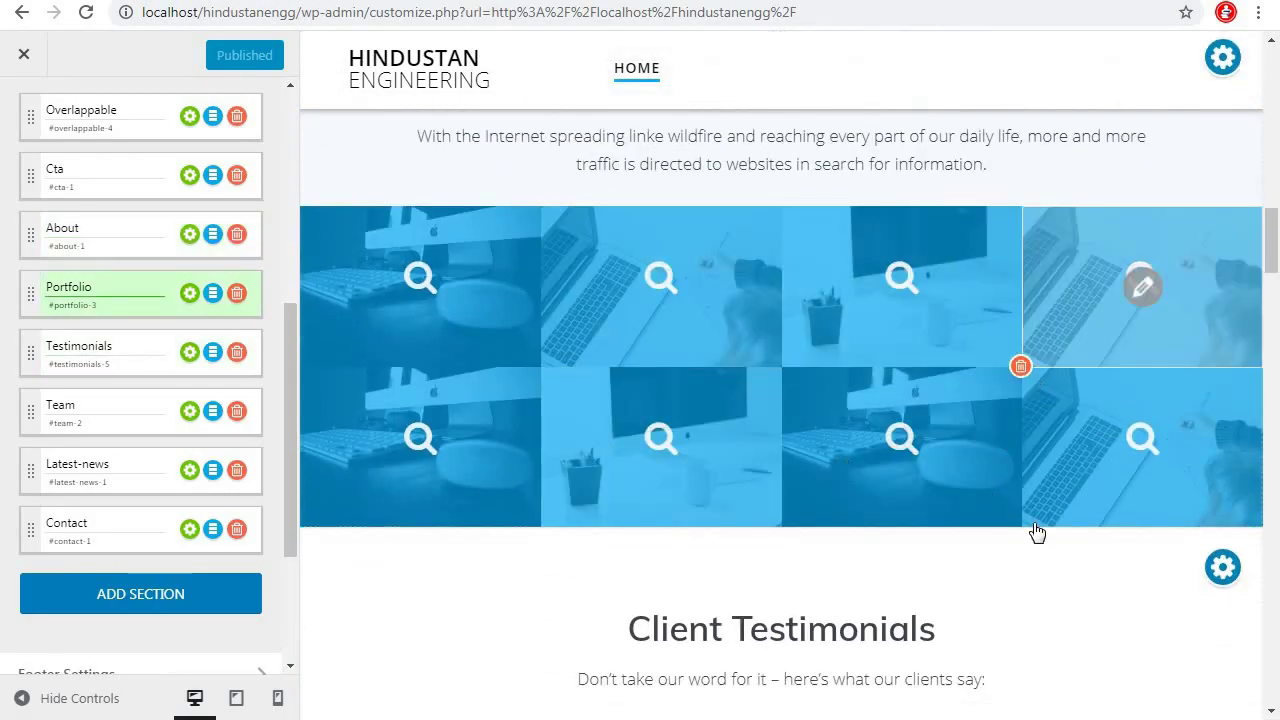
{"action": "scroll", "coordinate": [1037, 533], "scroll_direction": "down", "scroll_amount": 5}
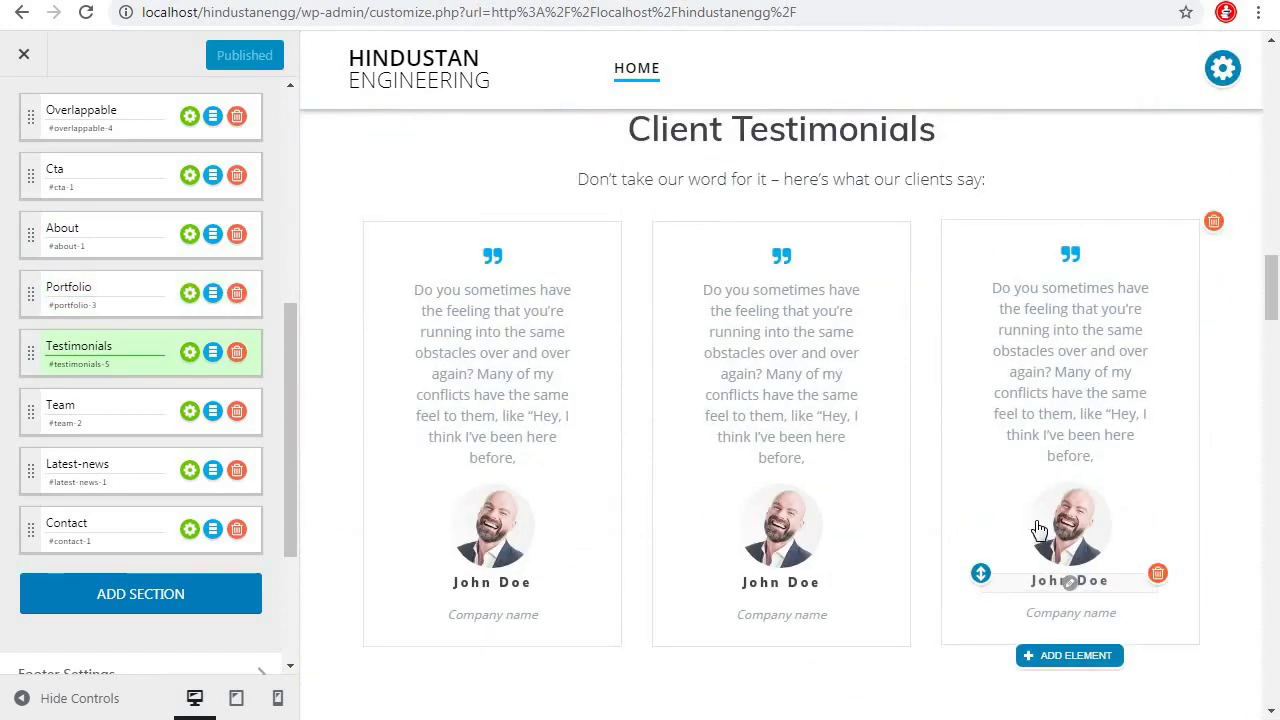
{"action": "left_click", "coordinate": [1214, 222]}
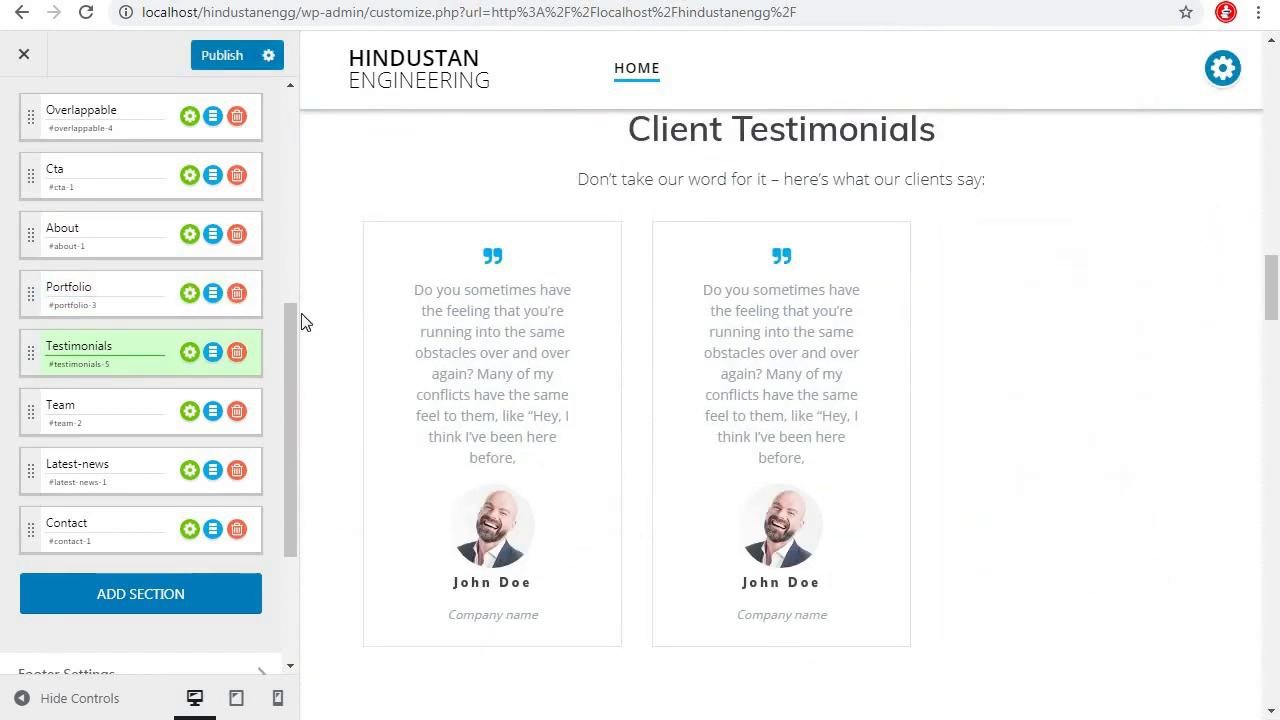
{"action": "left_click", "coordinate": [237, 354]}
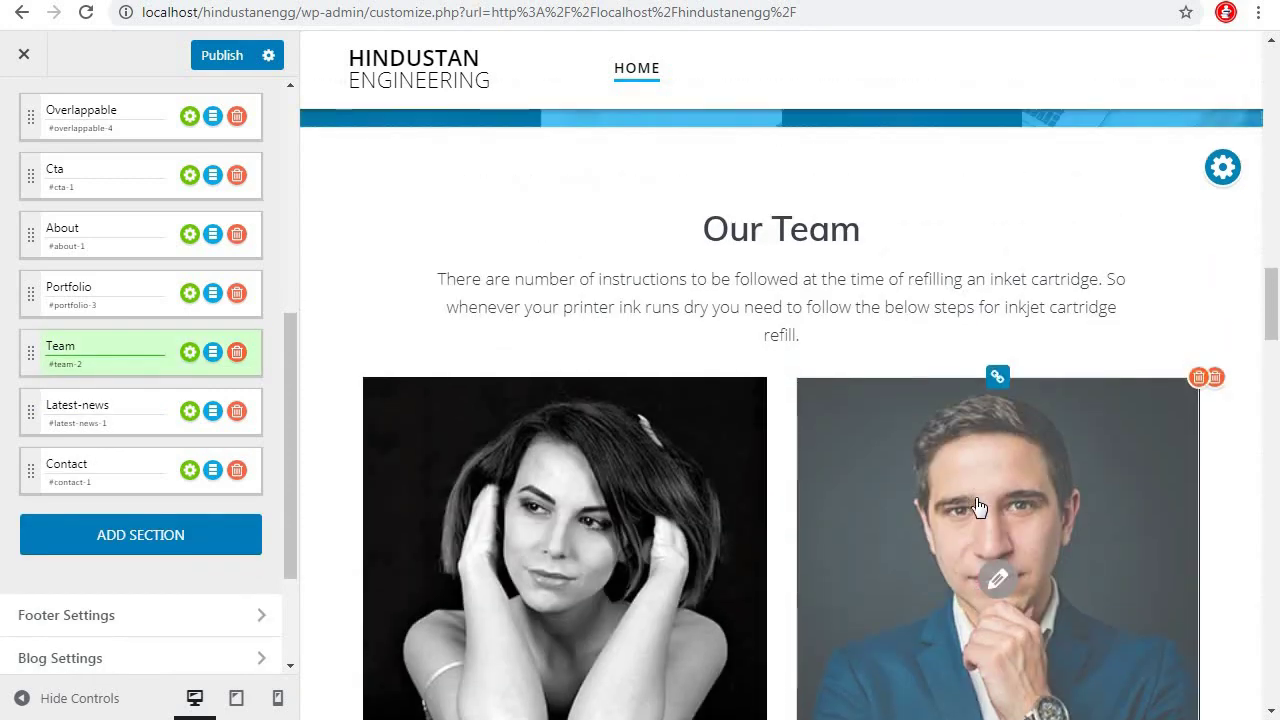
Retitle the Portfolio heading 'Industry We Serve' and delete its description paragraph
{"action": "scroll", "coordinate": [979, 508], "scroll_direction": "up", "scroll_amount": 5}
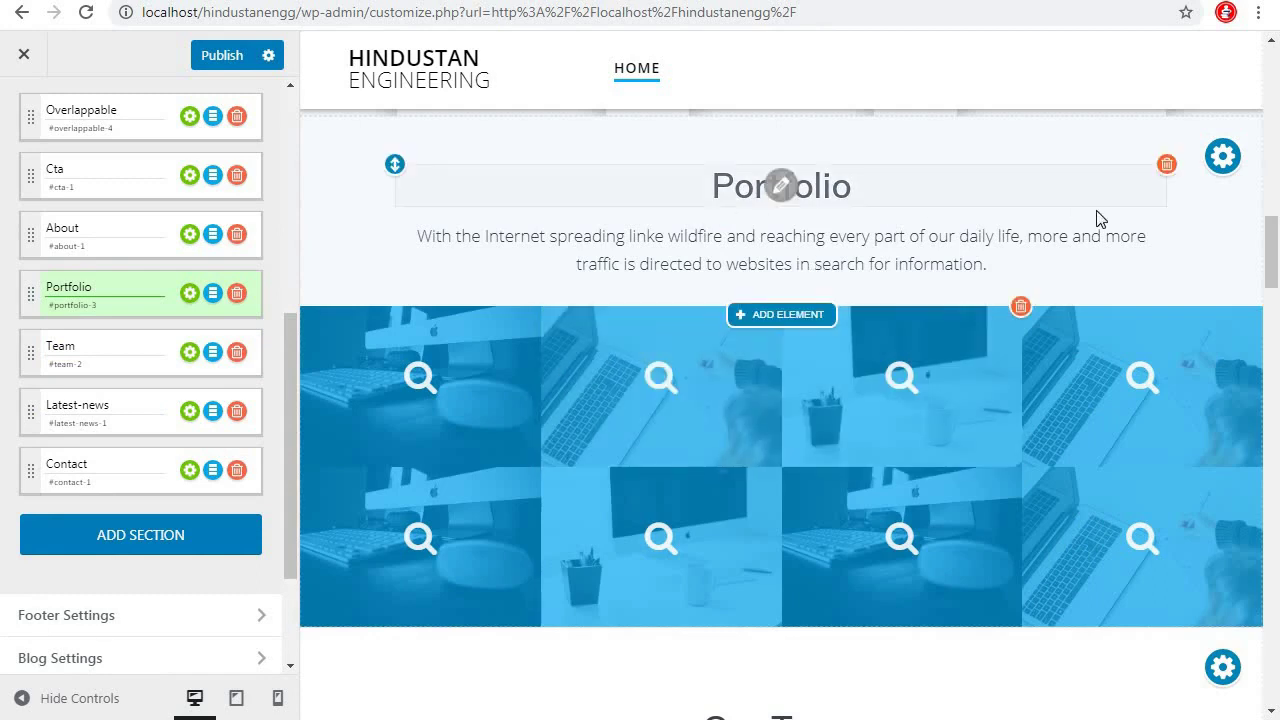
{"action": "scroll", "coordinate": [800, 300], "scroll_direction": "up", "scroll_amount": 3}
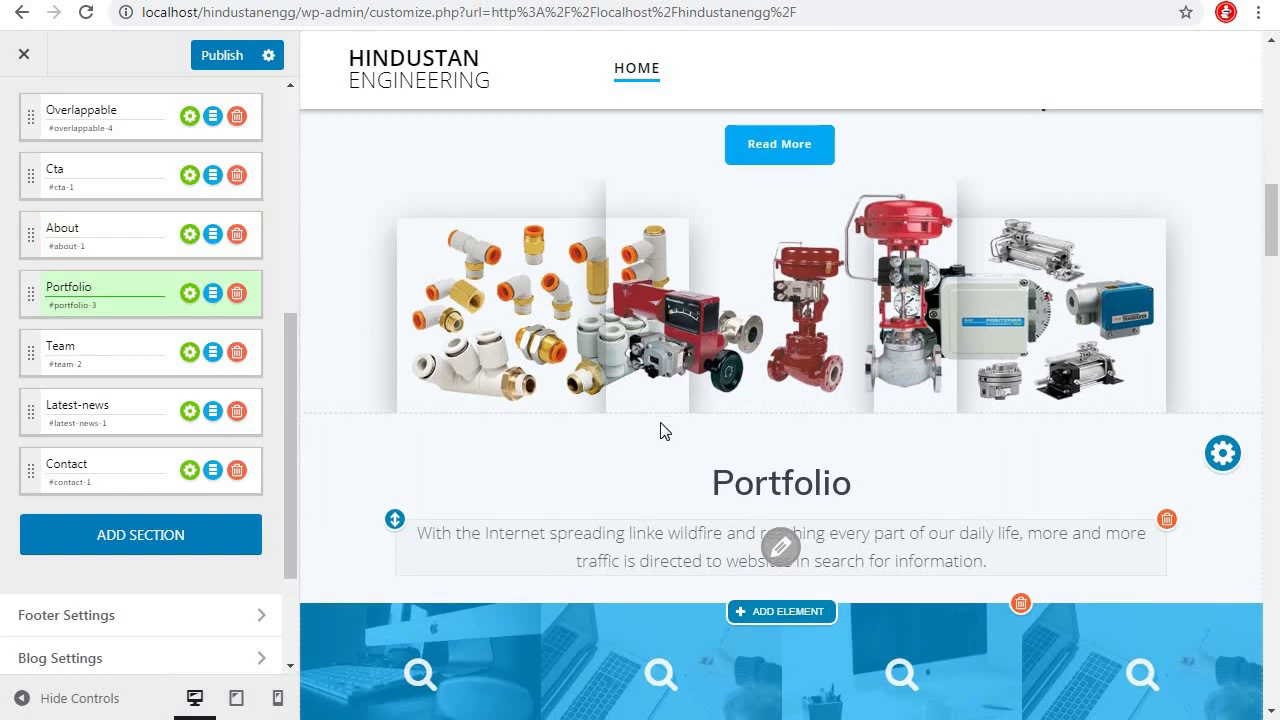
{"action": "scroll", "coordinate": [700, 435], "scroll_direction": "down", "scroll_amount": 1}
{"action": "left_click", "coordinate": [781, 383]}
{"action": "key", "text": "ctrl+a"}
{"action": "type", "text": "Industry We Serve"}
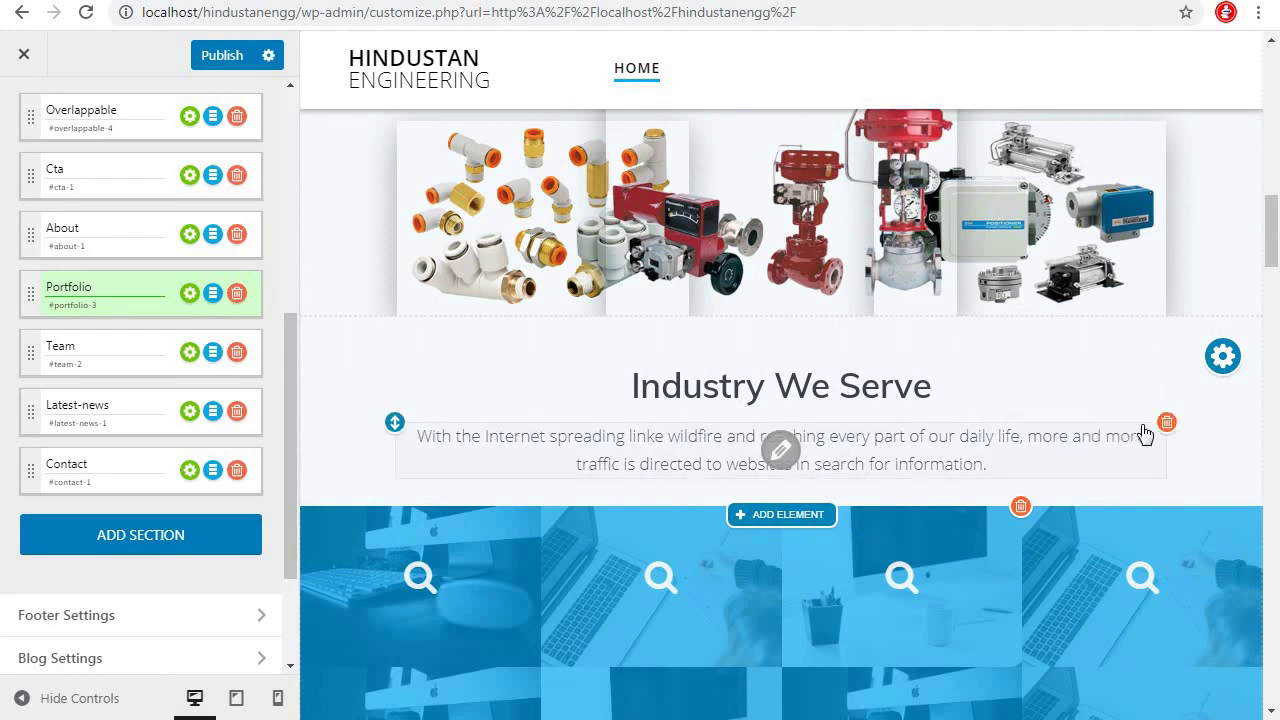
{"action": "left_click", "coordinate": [1166, 422]}
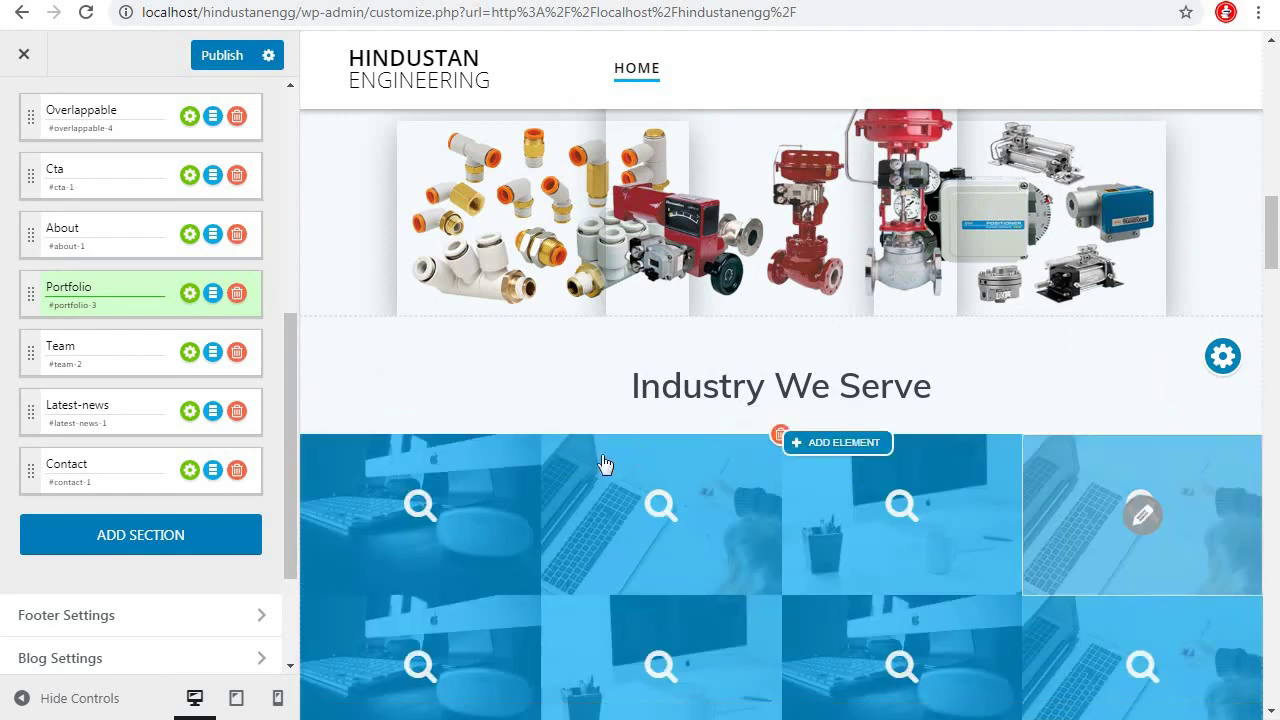
{"action": "scroll", "coordinate": [1200, 510], "scroll_direction": "down", "scroll_amount": 1}
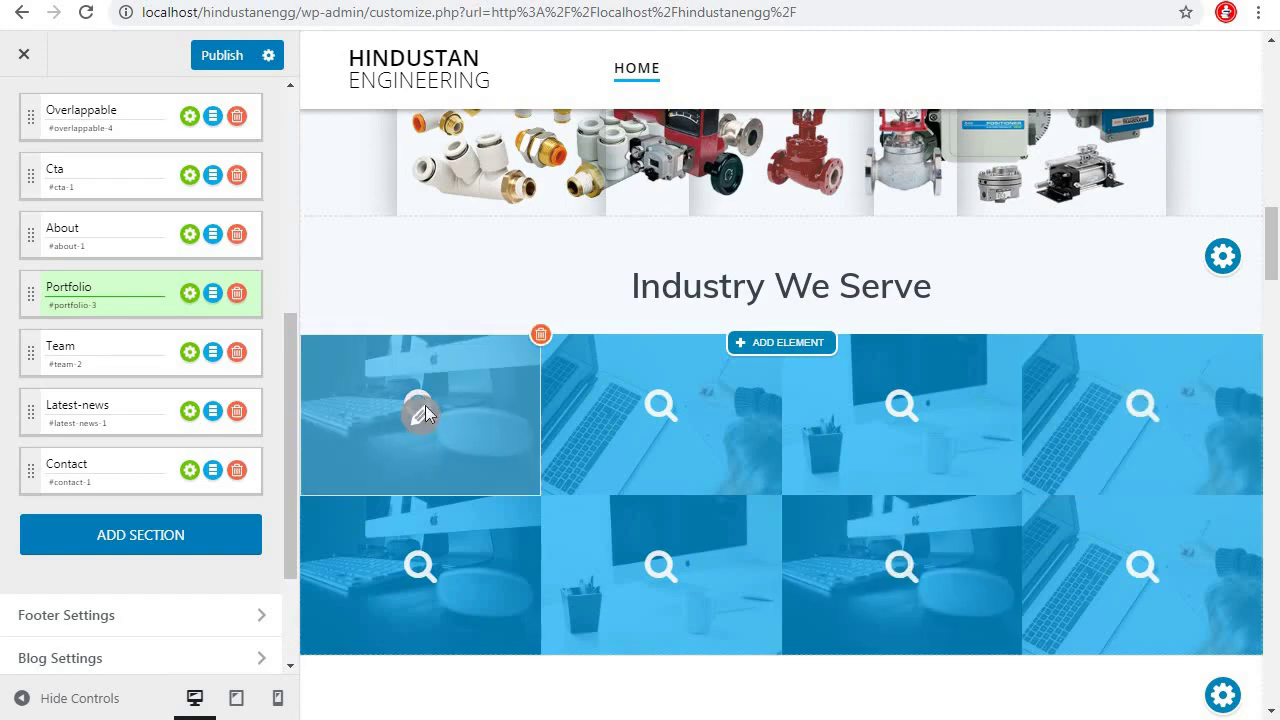
Check a grid tile's content settings without changes, then delete the Portfolio section from the sidebar
{"action": "left_click", "coordinate": [424, 407]}
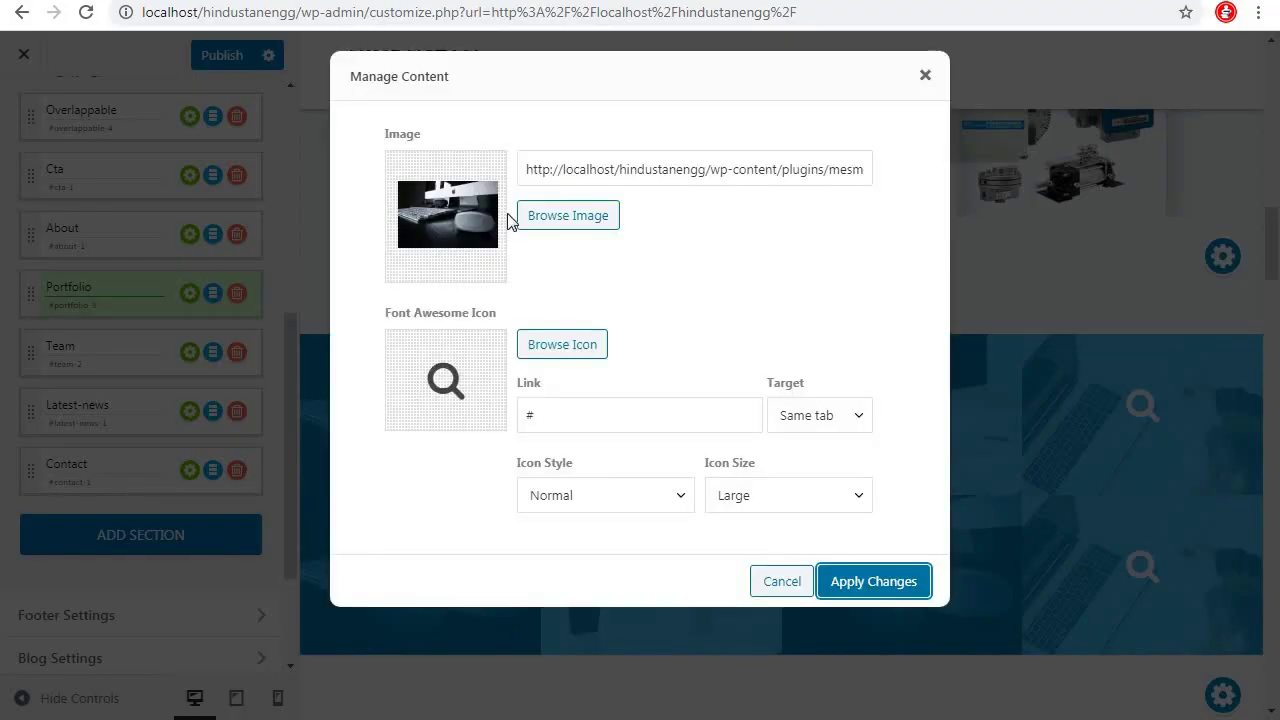
{"action": "left_click", "coordinate": [925, 77]}
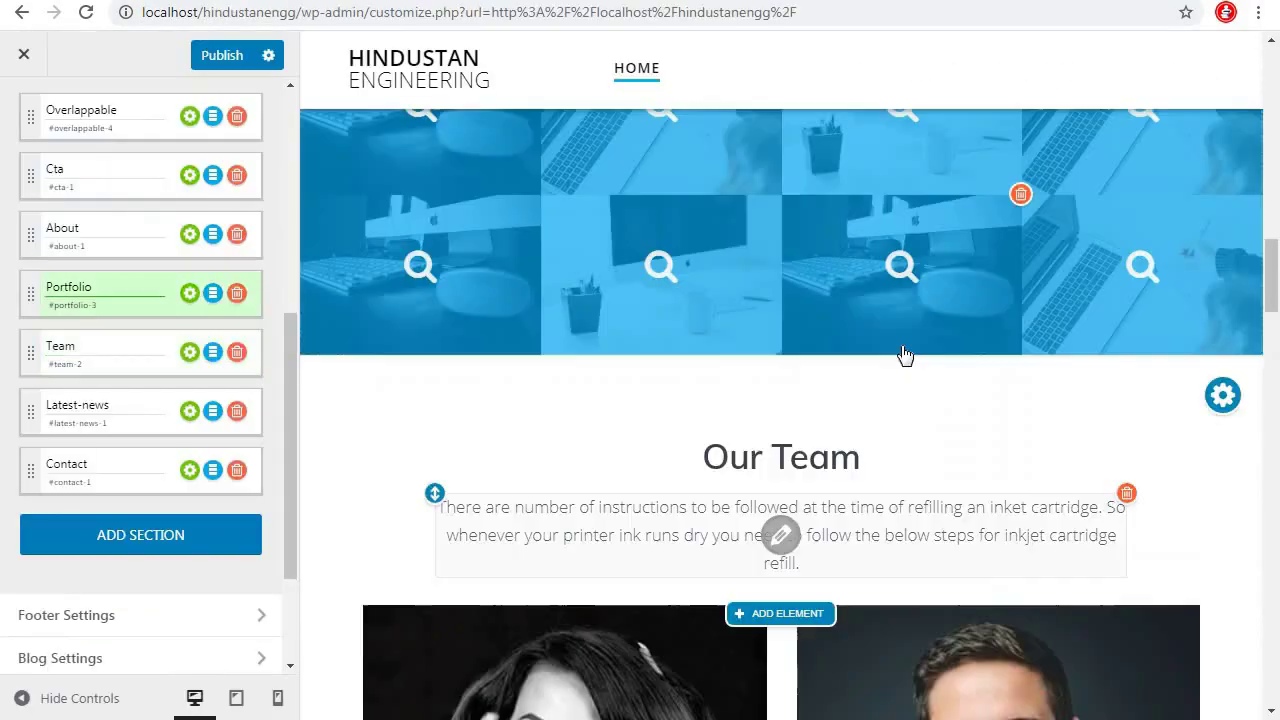
{"action": "scroll", "coordinate": [904, 355], "scroll_direction": "up", "scroll_amount": 4}
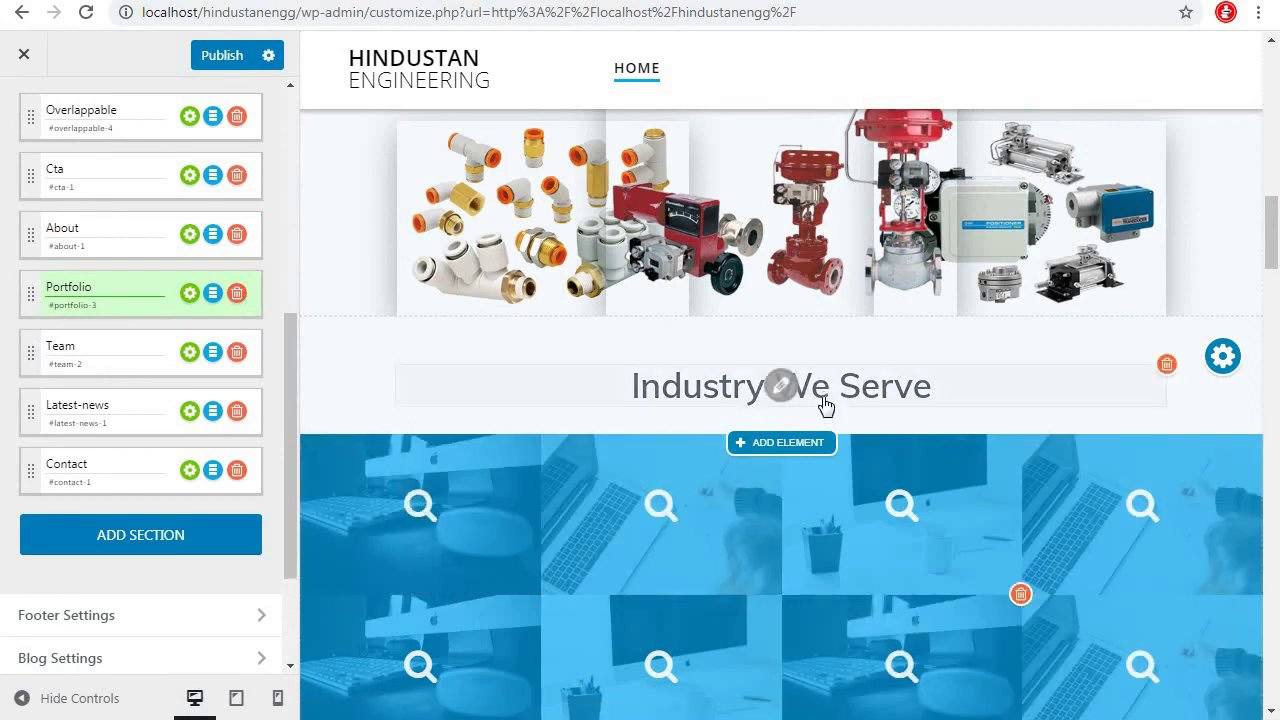
{"action": "scroll", "coordinate": [825, 405], "scroll_direction": "down", "scroll_amount": 6}
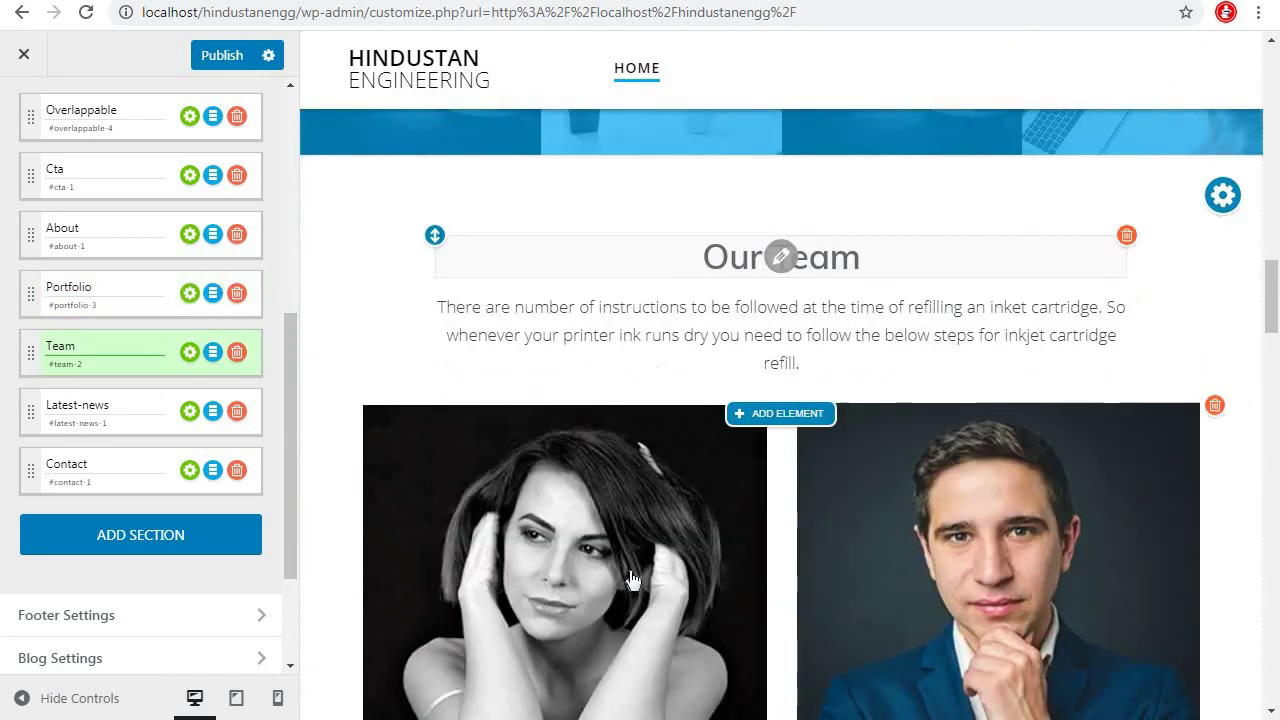
{"action": "scroll", "coordinate": [578, 625], "scroll_direction": "down", "scroll_amount": 2}
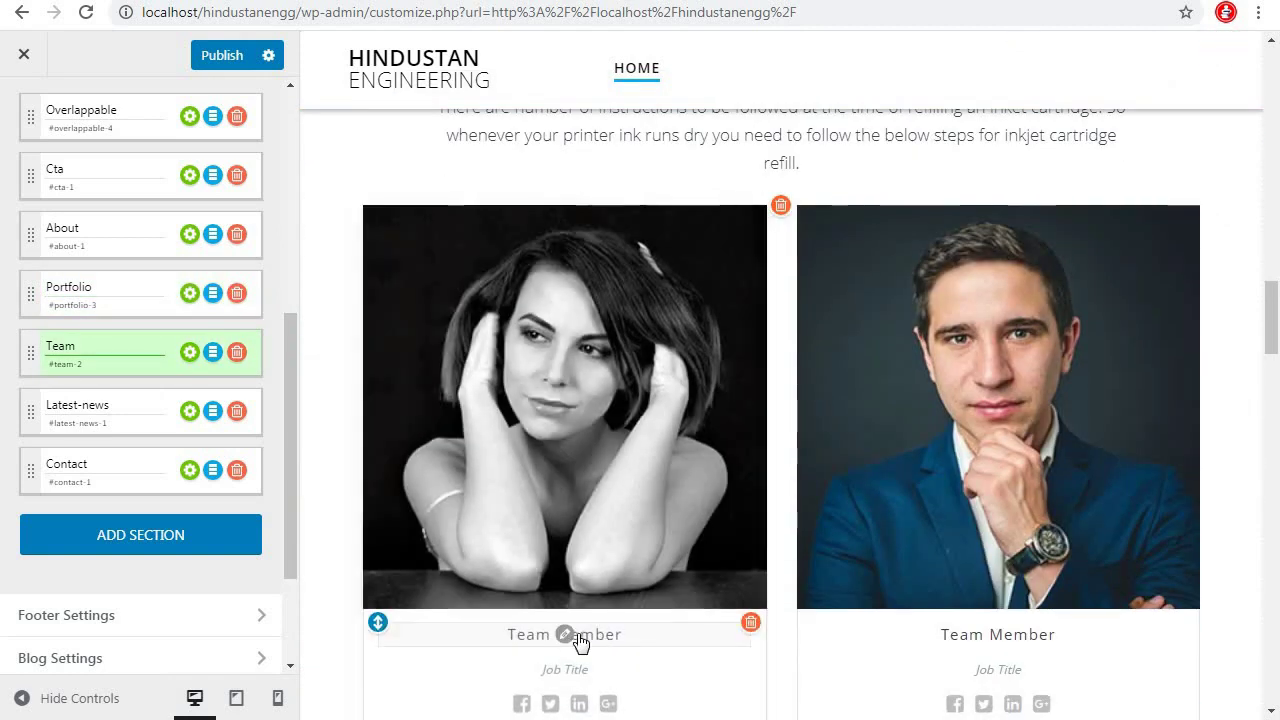
{"action": "scroll", "coordinate": [869, 354], "scroll_direction": "up", "scroll_amount": 4}
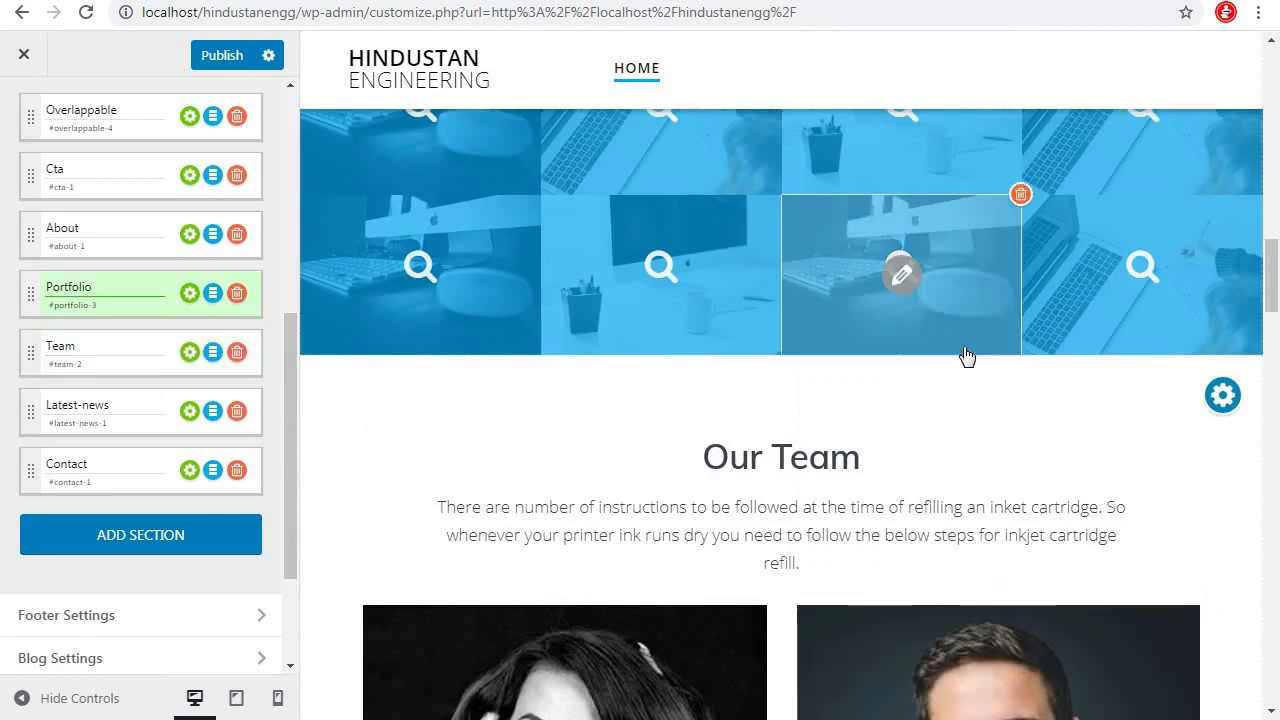
{"action": "scroll", "coordinate": [967, 356], "scroll_direction": "up", "scroll_amount": 2}
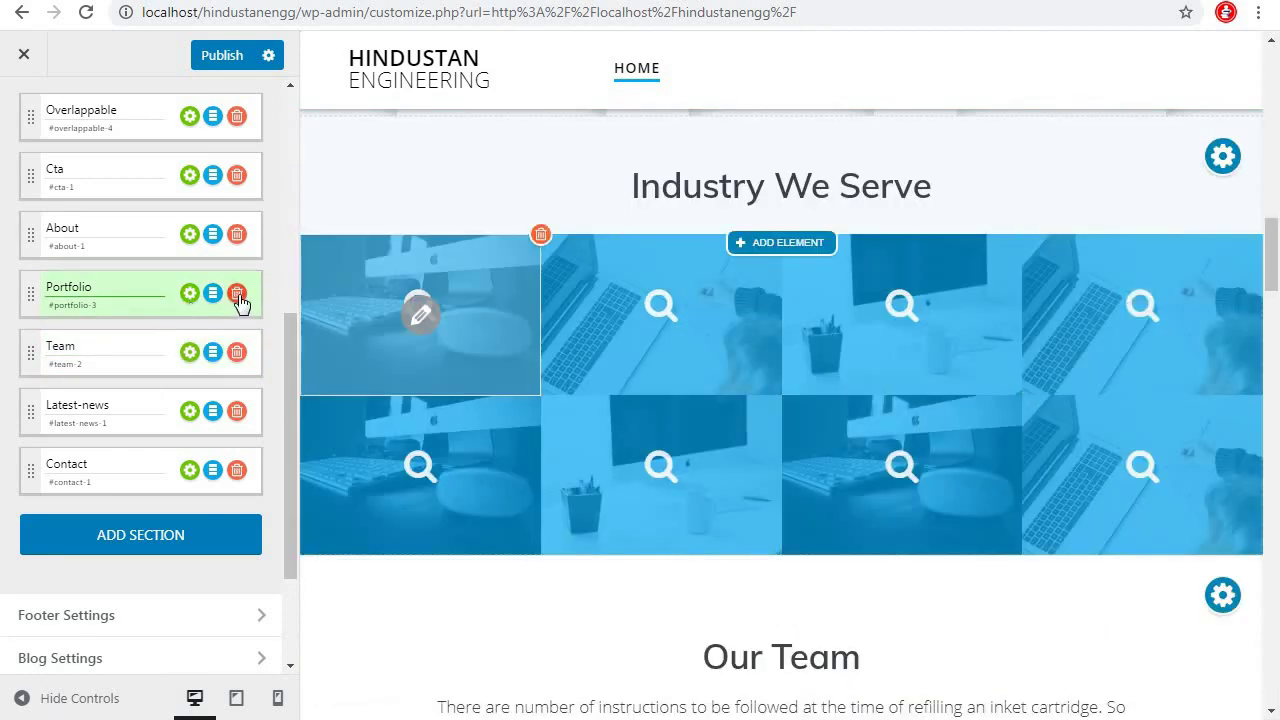
{"action": "left_click", "coordinate": [237, 294]}
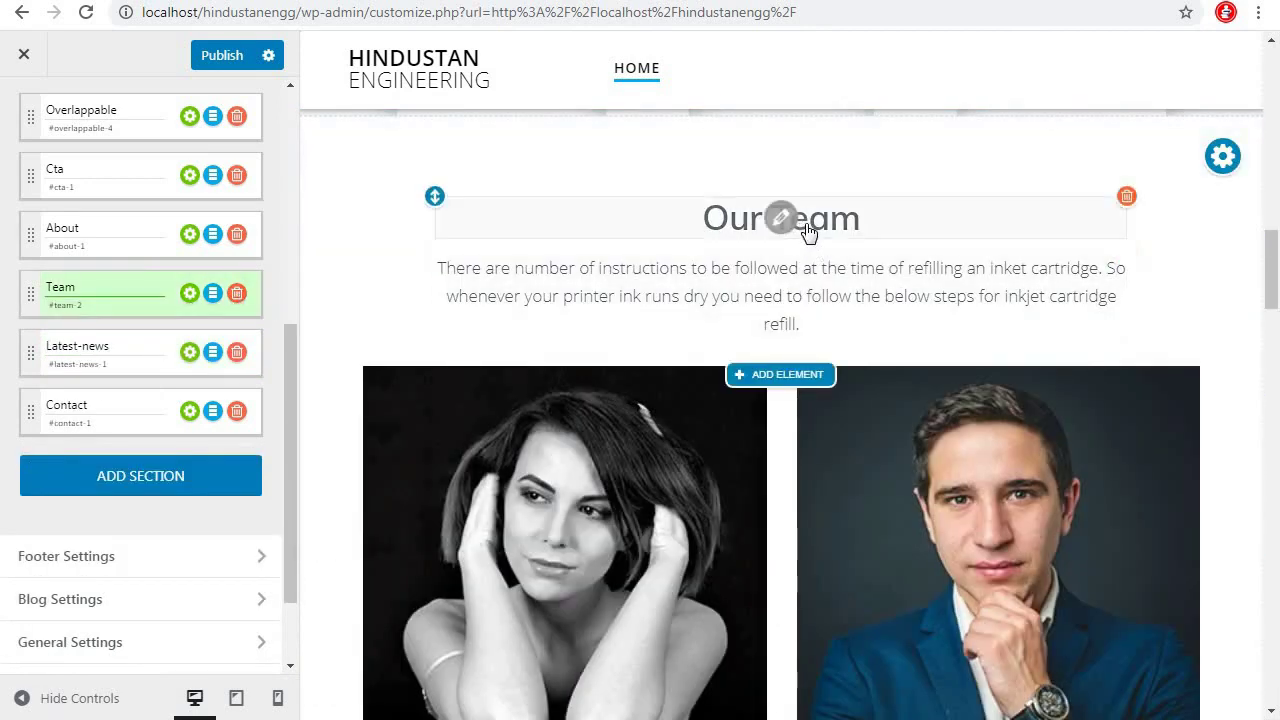
Replace the Our Team heading with 'Industry We Serve' and delete the inkjet-cartridge intro paragraph
{"action": "left_click", "coordinate": [857, 222]}
{"action": "left_click_drag", "start_coordinate": [857, 222], "coordinate": [555, 222]}
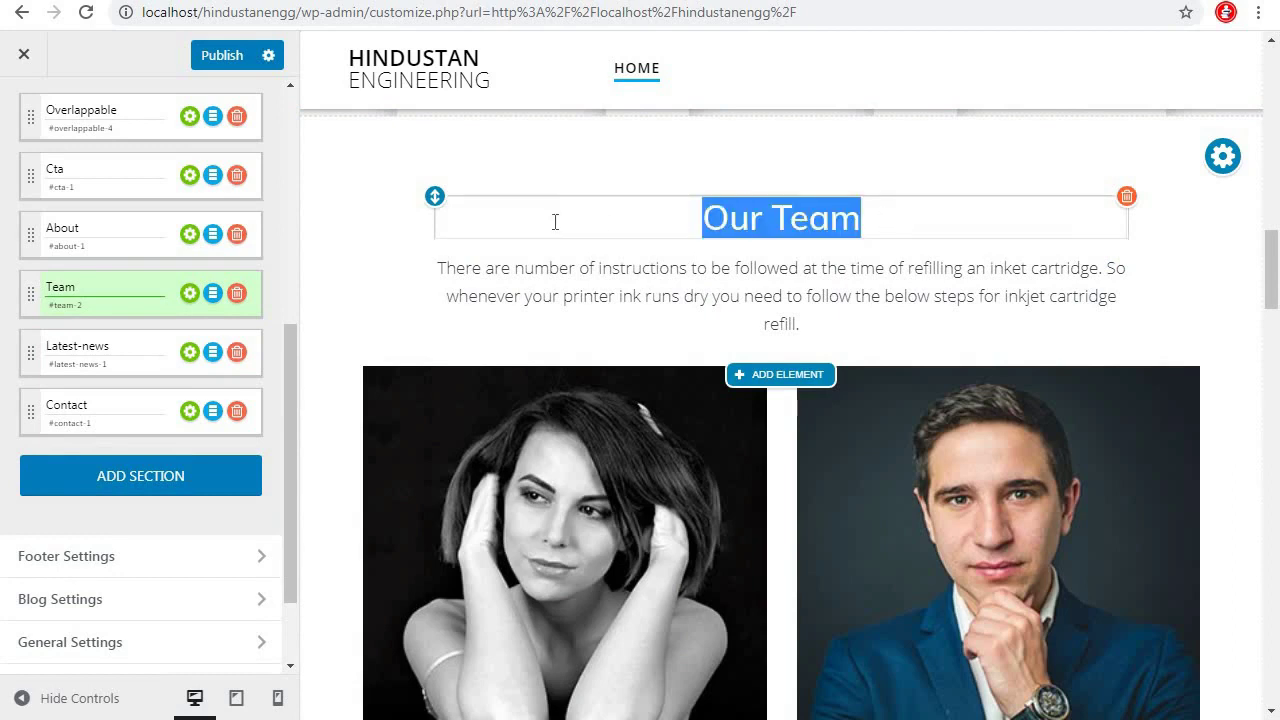
{"action": "key", "text": "BackSpace"}
{"action": "type", "text": "Industry We Serve"}
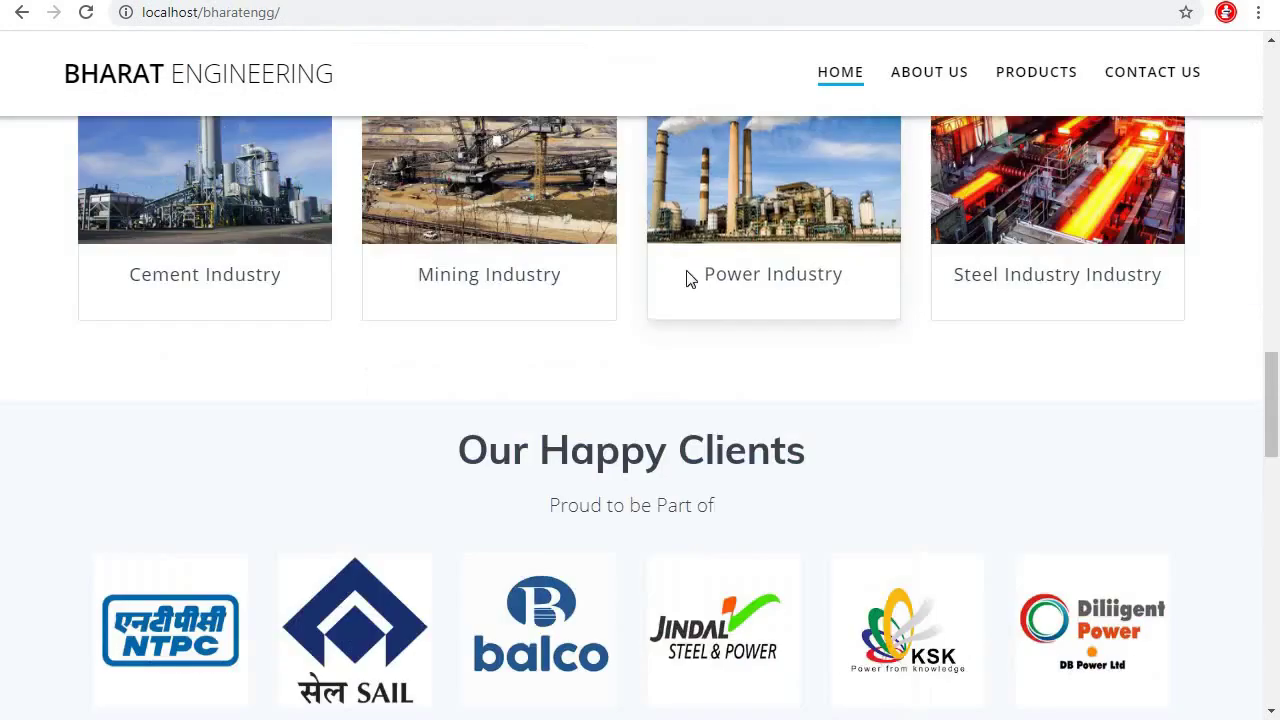
{"action": "scroll", "coordinate": [840, 422], "scroll_direction": "up", "scroll_amount": 4}
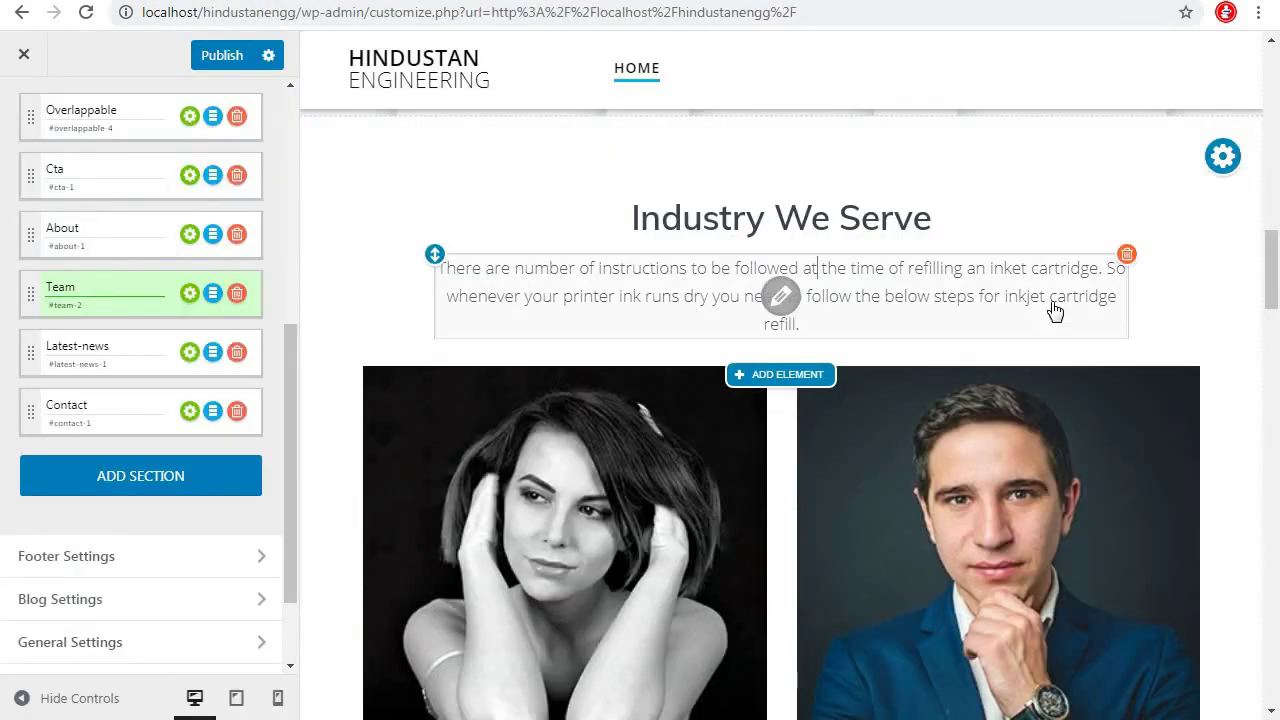
{"action": "left_click", "coordinate": [1124, 257]}
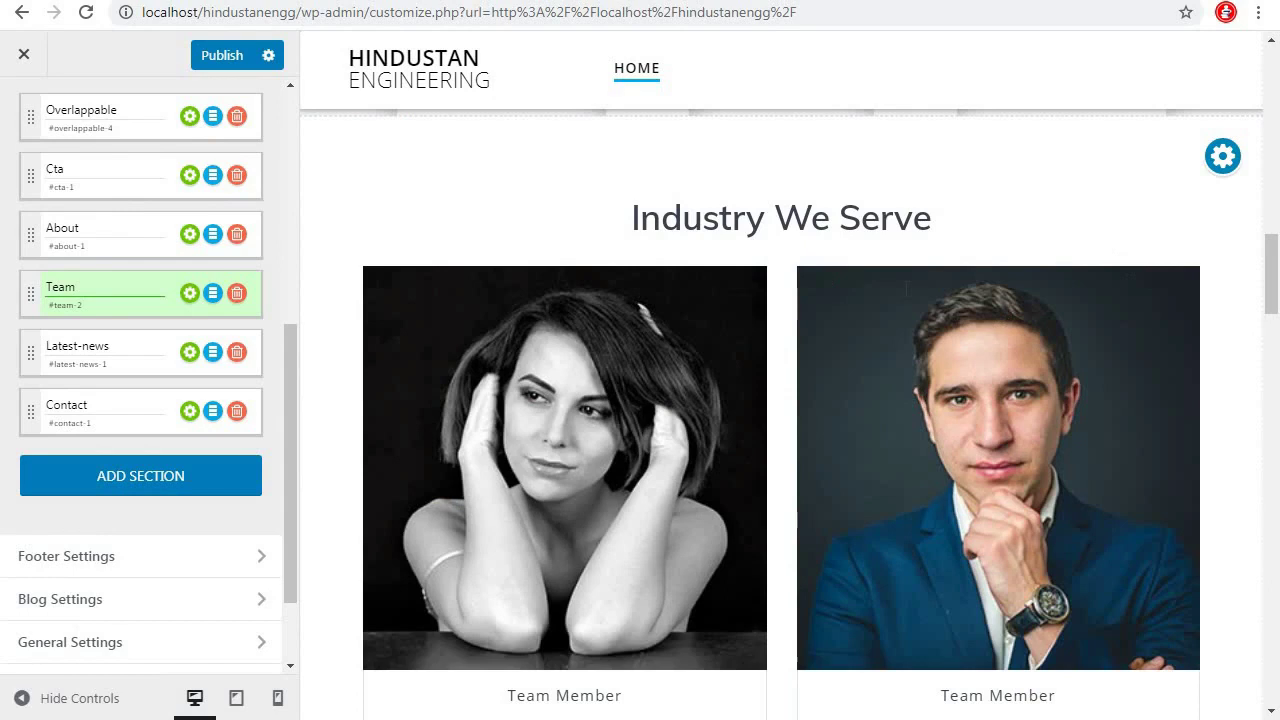
{"action": "scroll", "coordinate": [619, 471], "scroll_direction": "down", "scroll_amount": 2}
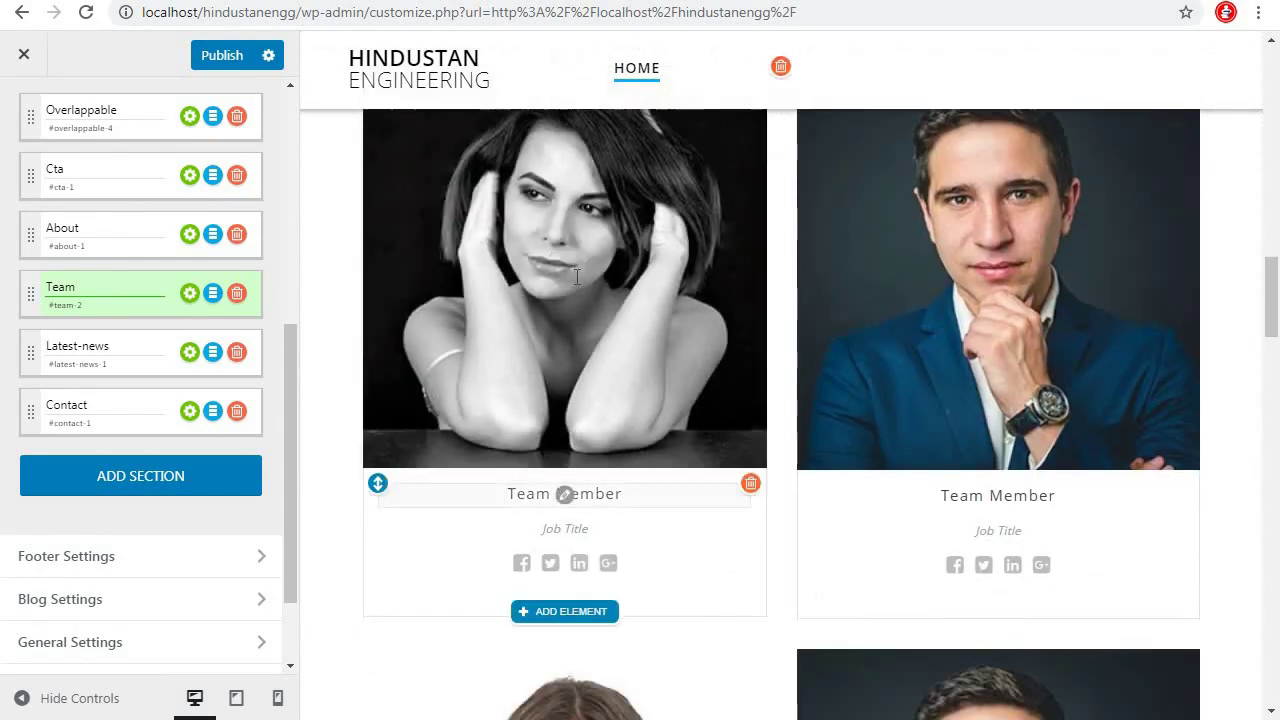
Upload cement_industry.jpg from the brand folder as the first team card's photo, skipping cropping
{"action": "left_click", "coordinate": [565, 268]}
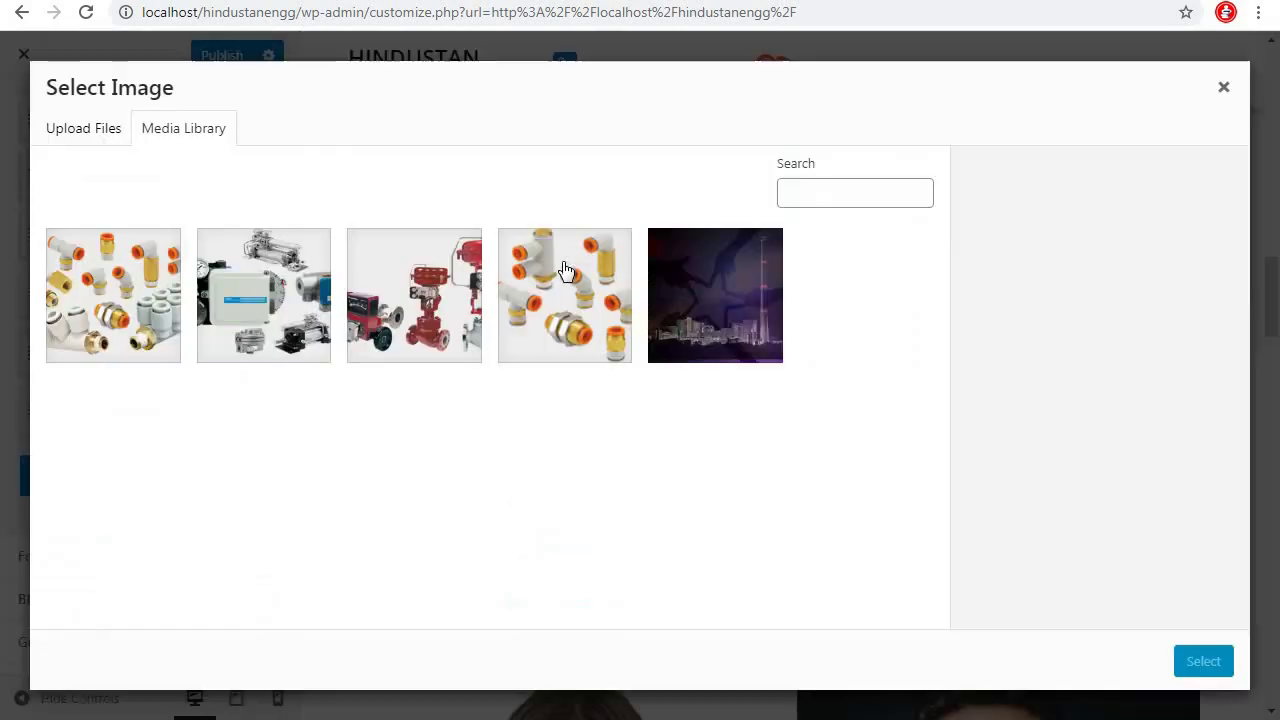
{"action": "left_click", "coordinate": [57, 137]}
{"action": "left_click", "coordinate": [633, 389]}
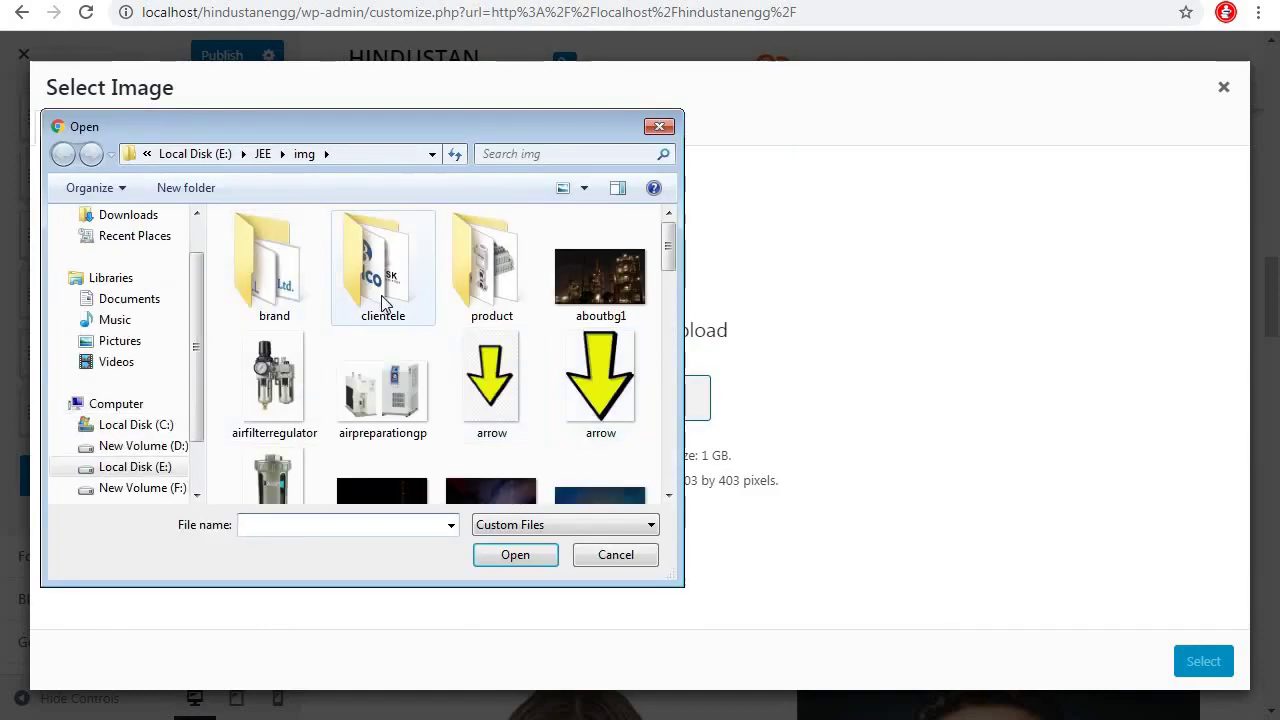
{"action": "left_click", "coordinate": [291, 300]}
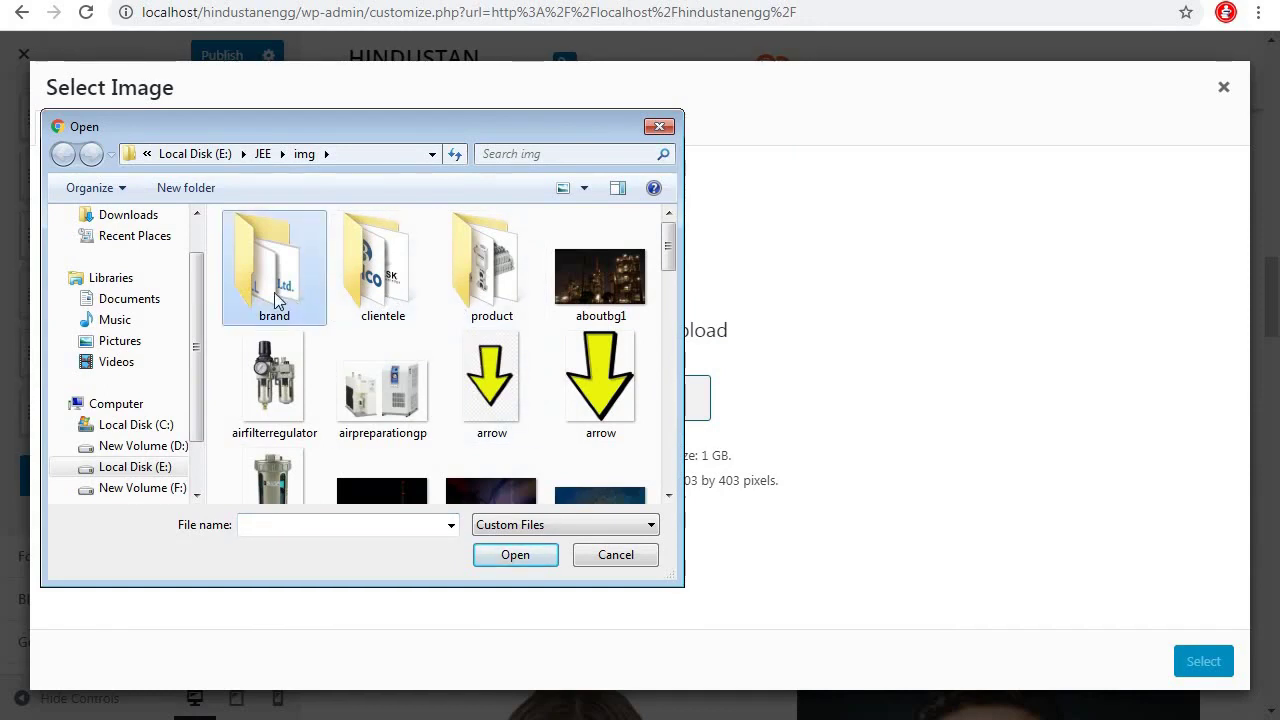
{"action": "double_click", "coordinate": [279, 300]}
{"action": "left_click", "coordinate": [503, 270]}
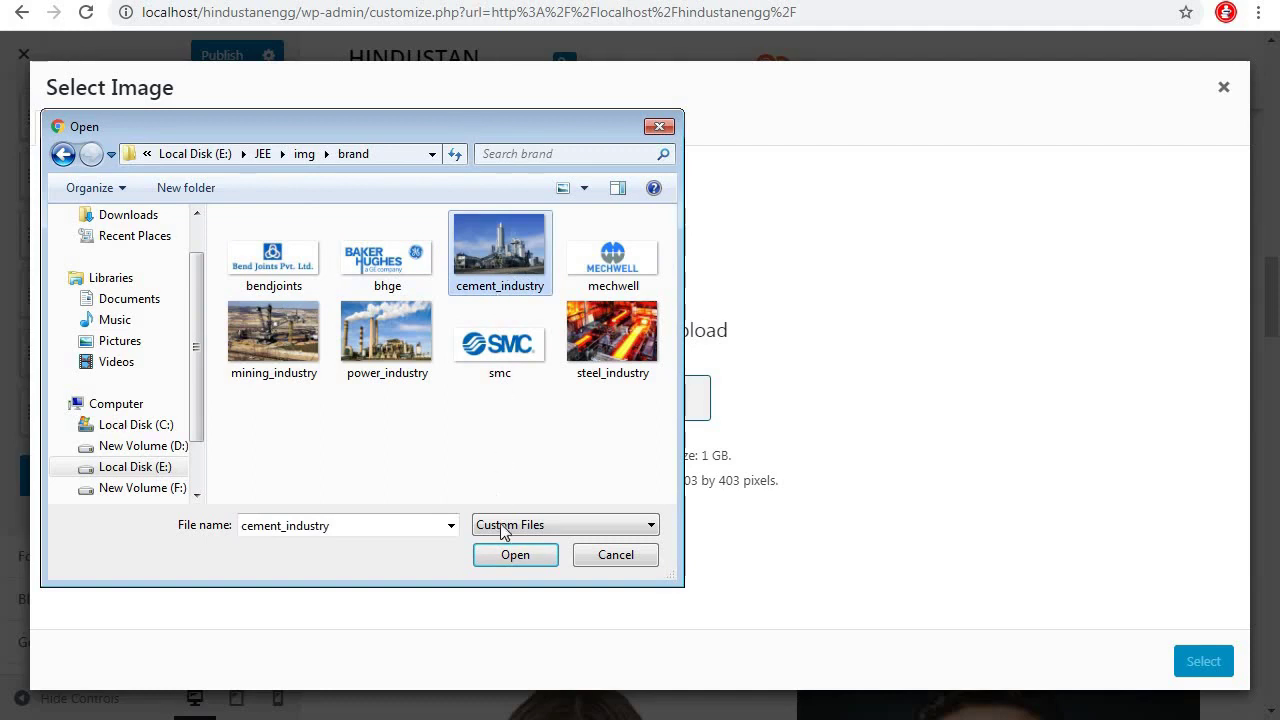
{"action": "left_click", "coordinate": [512, 555]}
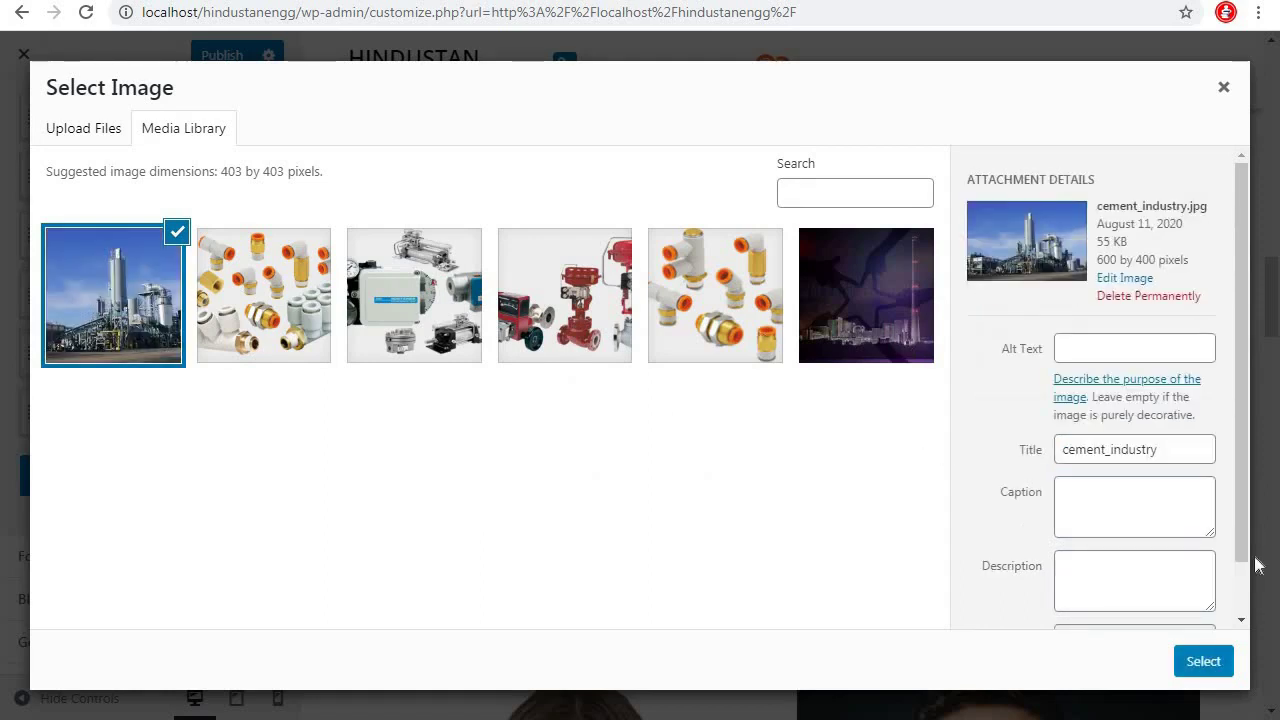
{"action": "left_click", "coordinate": [1205, 670]}
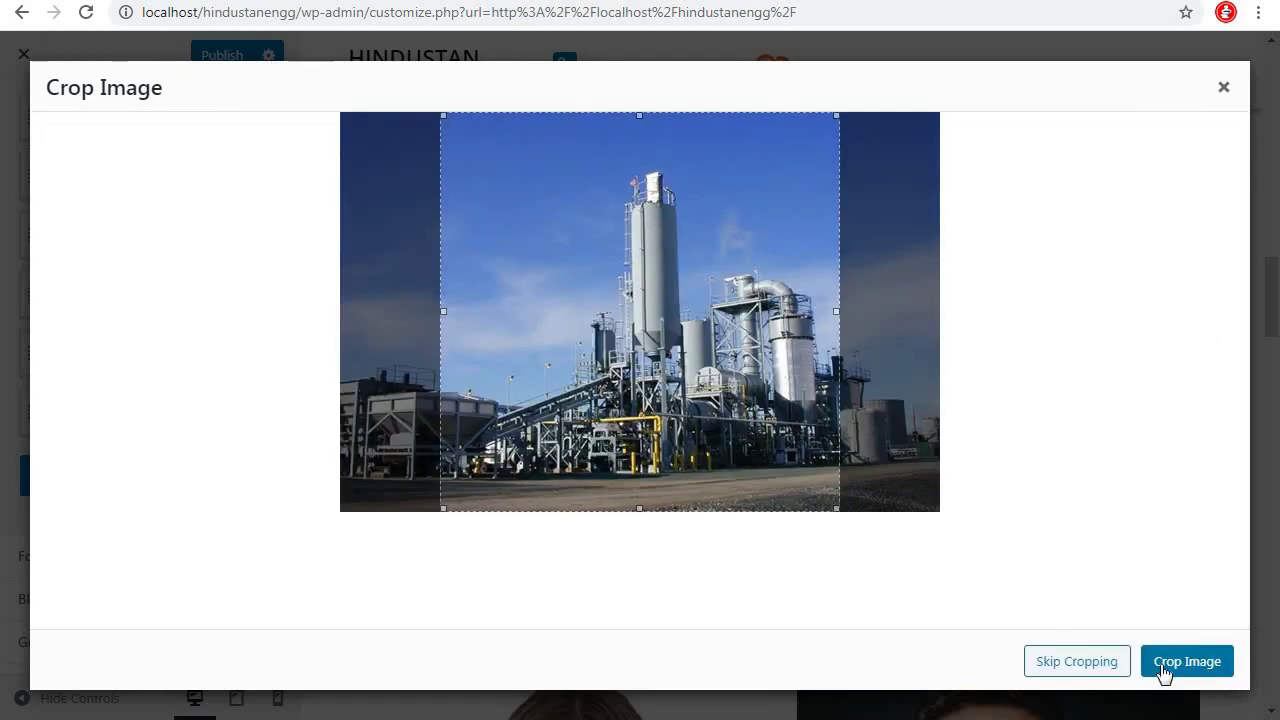
{"action": "left_click", "coordinate": [1060, 664]}
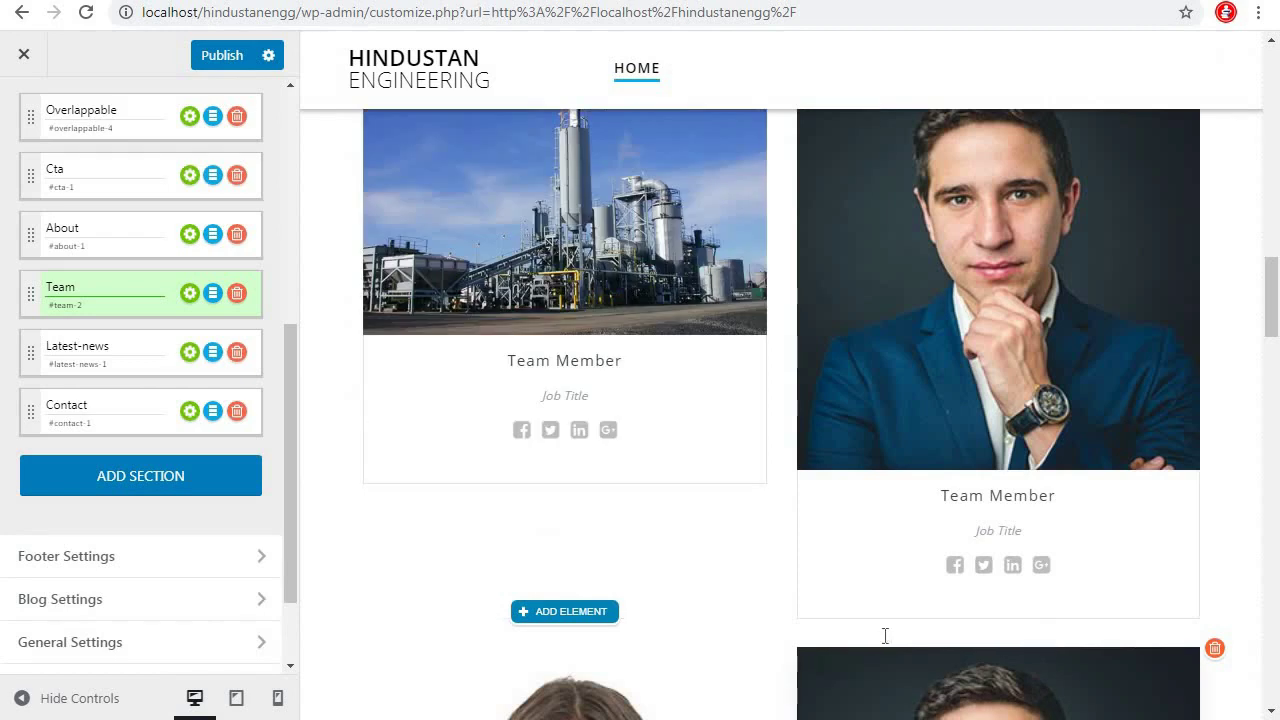
Title the first card 'Cement Industry' and delete its job title and social icons
{"action": "left_click", "coordinate": [565, 362]}
{"action": "key", "text": "BackSpace"}
{"action": "key", "text": "BackSpace"}
{"action": "key", "text": "BackSpace"}
{"action": "key", "text": "BackSpace"}
{"action": "key", "text": "BackSpace"}
{"action": "key", "text": "BackSpace"}
{"action": "key", "text": "BackSpace"}
{"action": "type", "text": "Cement"}
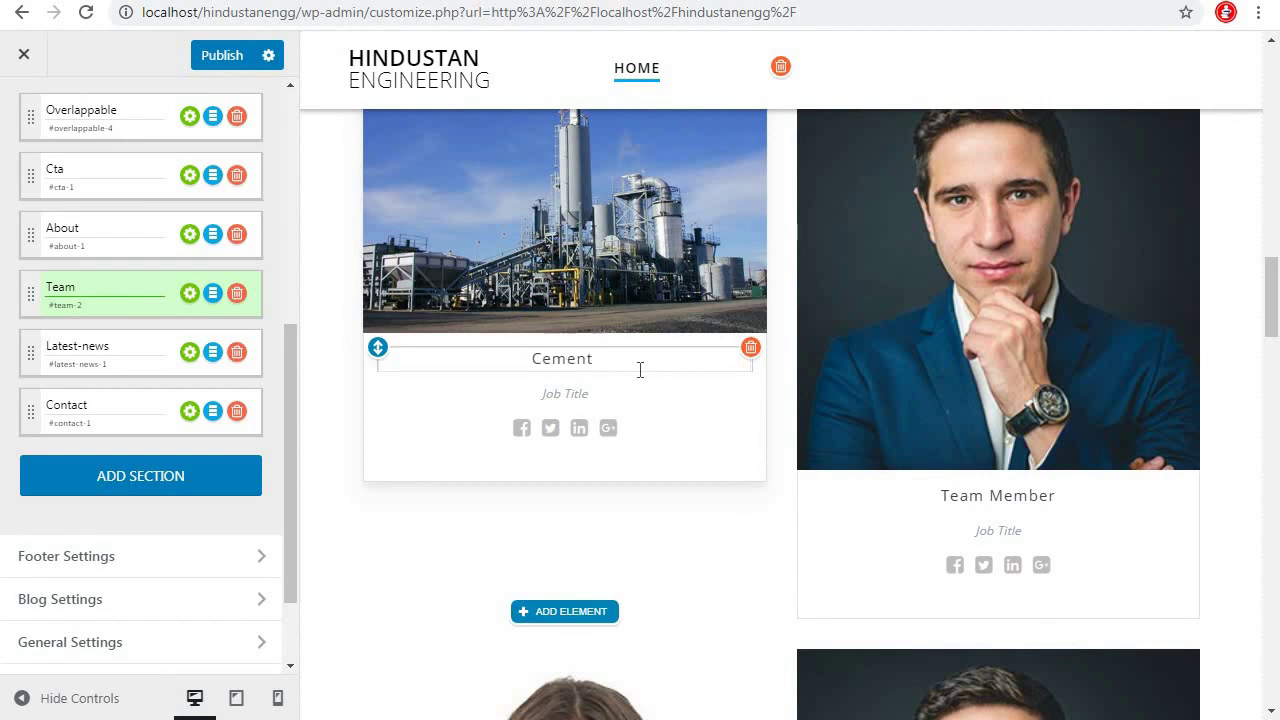
{"action": "type", "text": " Industry"}
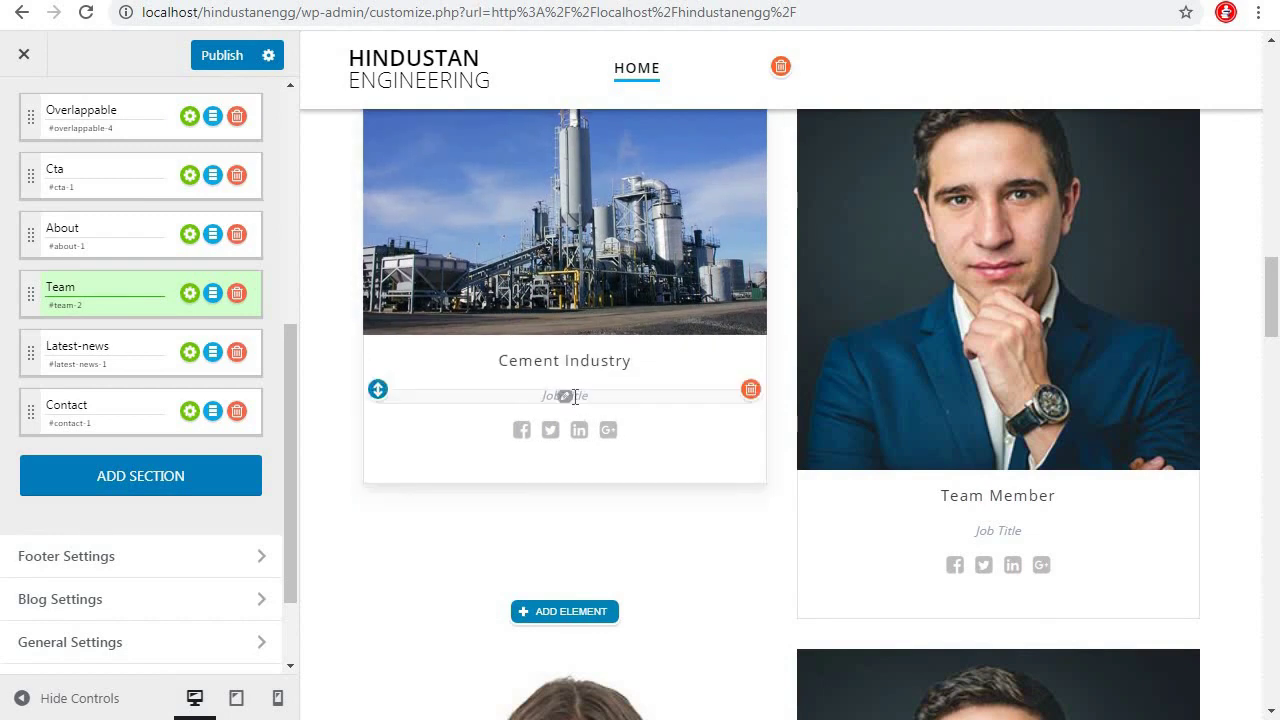
{"action": "left_click", "coordinate": [750, 388]}
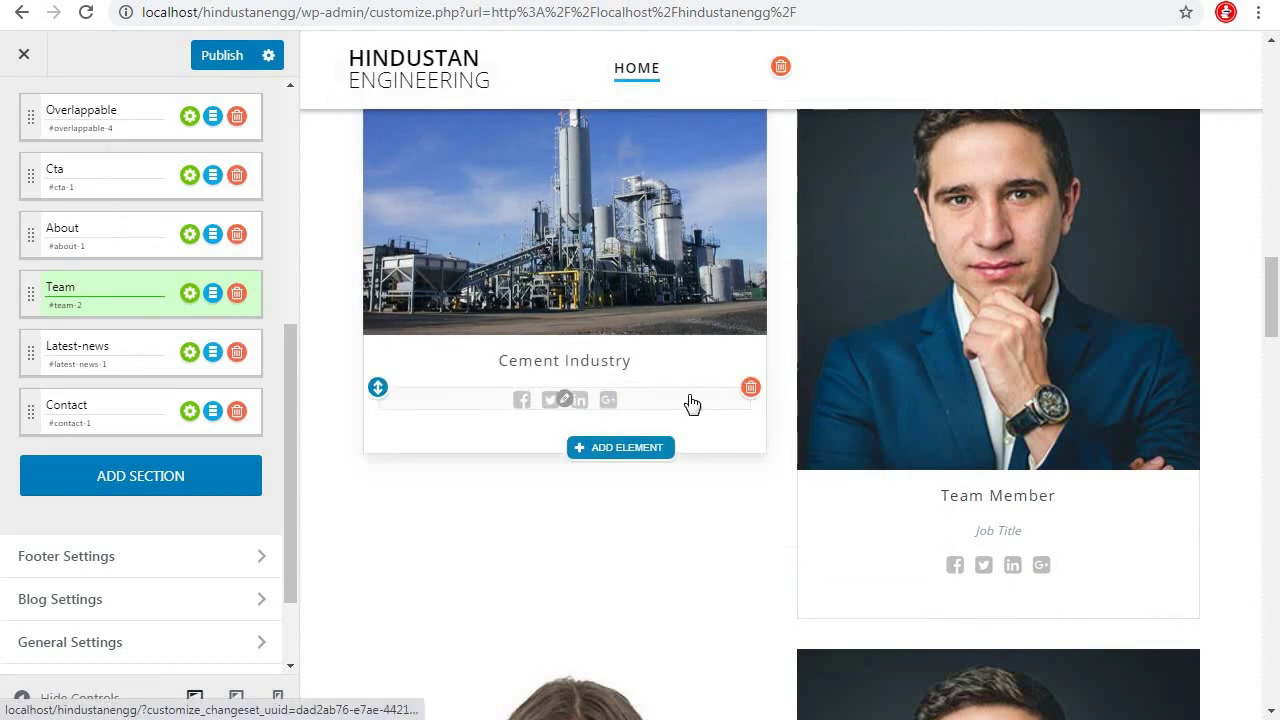
{"action": "left_click", "coordinate": [750, 388]}
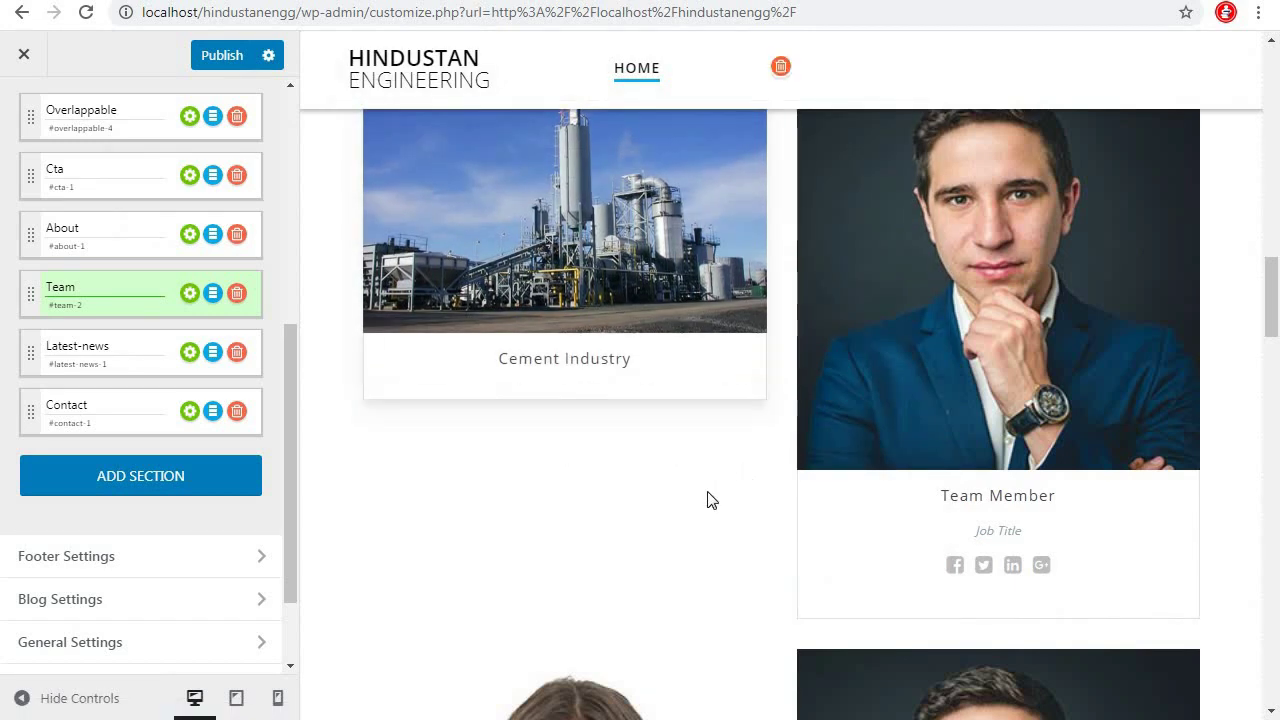
{"action": "scroll", "coordinate": [1097, 497], "scroll_direction": "up", "scroll_amount": 2}
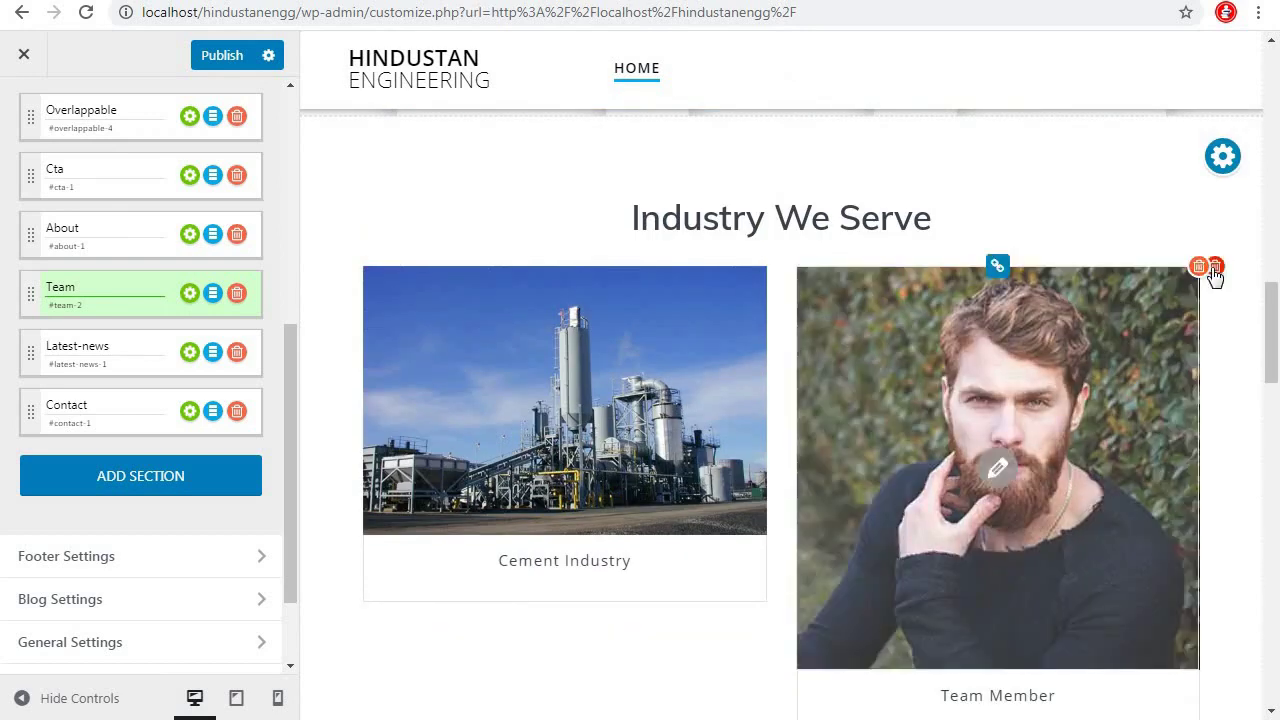
Delete the remaining team member card and add items until four Cement Industry cards exist
{"action": "left_click", "coordinate": [1208, 266]}
{"action": "mouse_move", "coordinate": [754, 408]}
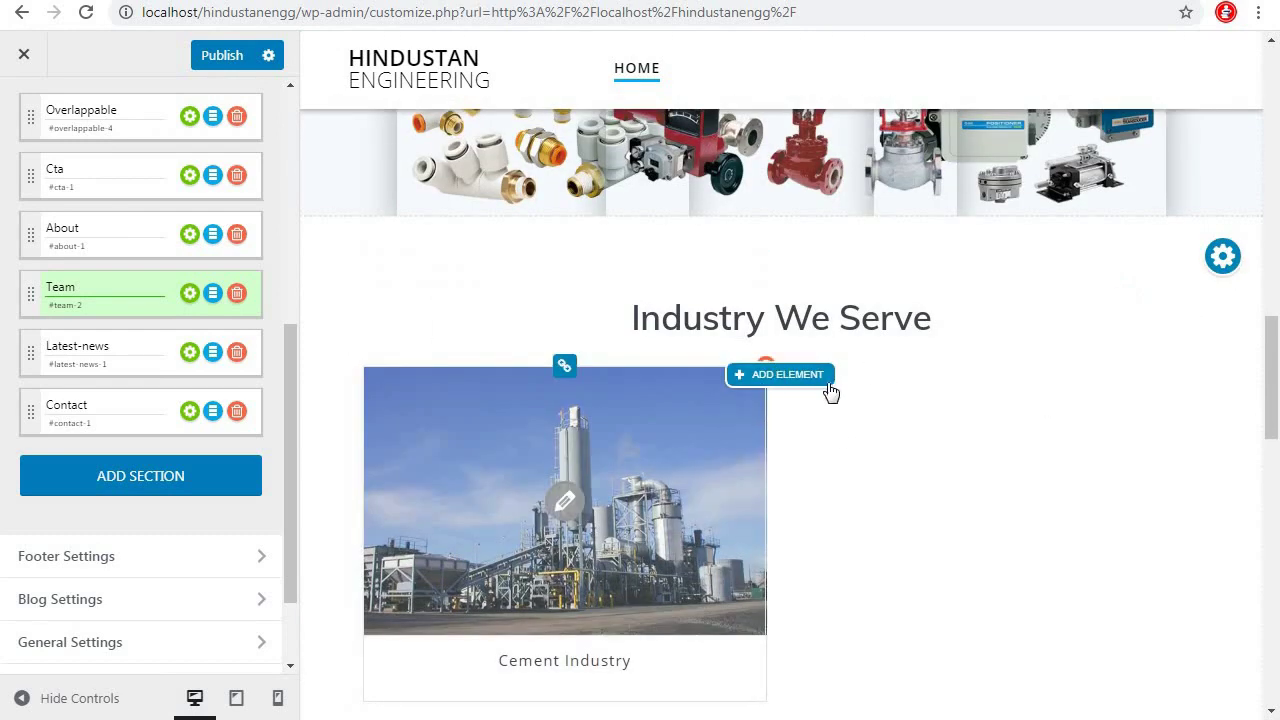
{"action": "left_click", "coordinate": [1222, 256]}
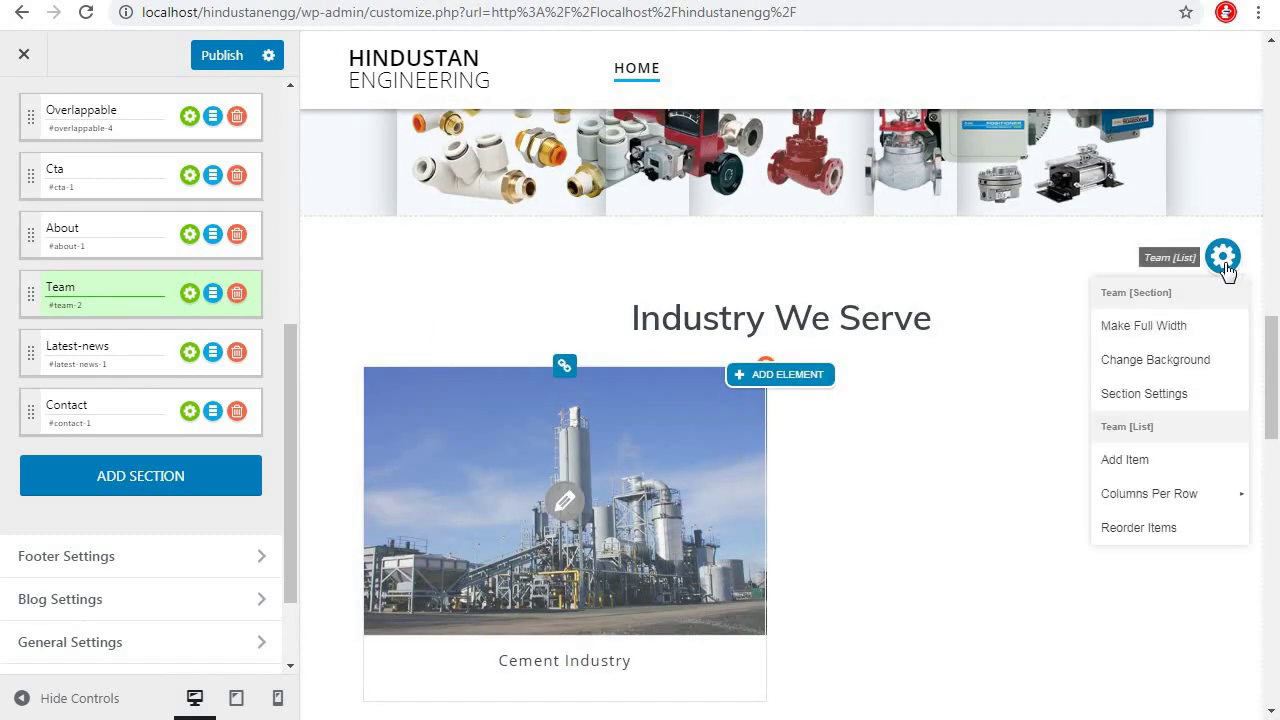
{"action": "left_click", "coordinate": [1141, 469]}
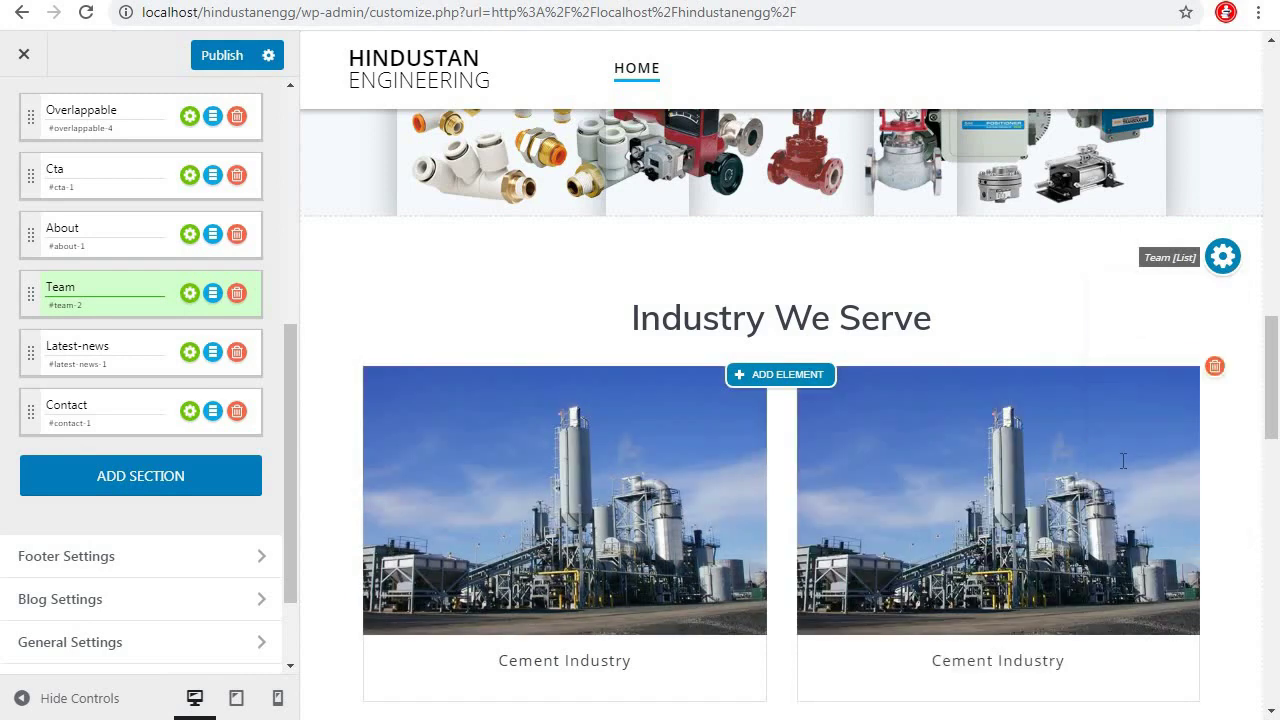
{"action": "scroll", "coordinate": [1228, 257], "scroll_direction": "down", "scroll_amount": 1}
{"action": "scroll", "coordinate": [1228, 257], "scroll_direction": "up", "scroll_amount": 1}
{"action": "left_click", "coordinate": [1221, 257]}
{"action": "left_click", "coordinate": [1132, 458]}
{"action": "scroll", "coordinate": [1000, 525], "scroll_direction": "down", "scroll_amount": 4}
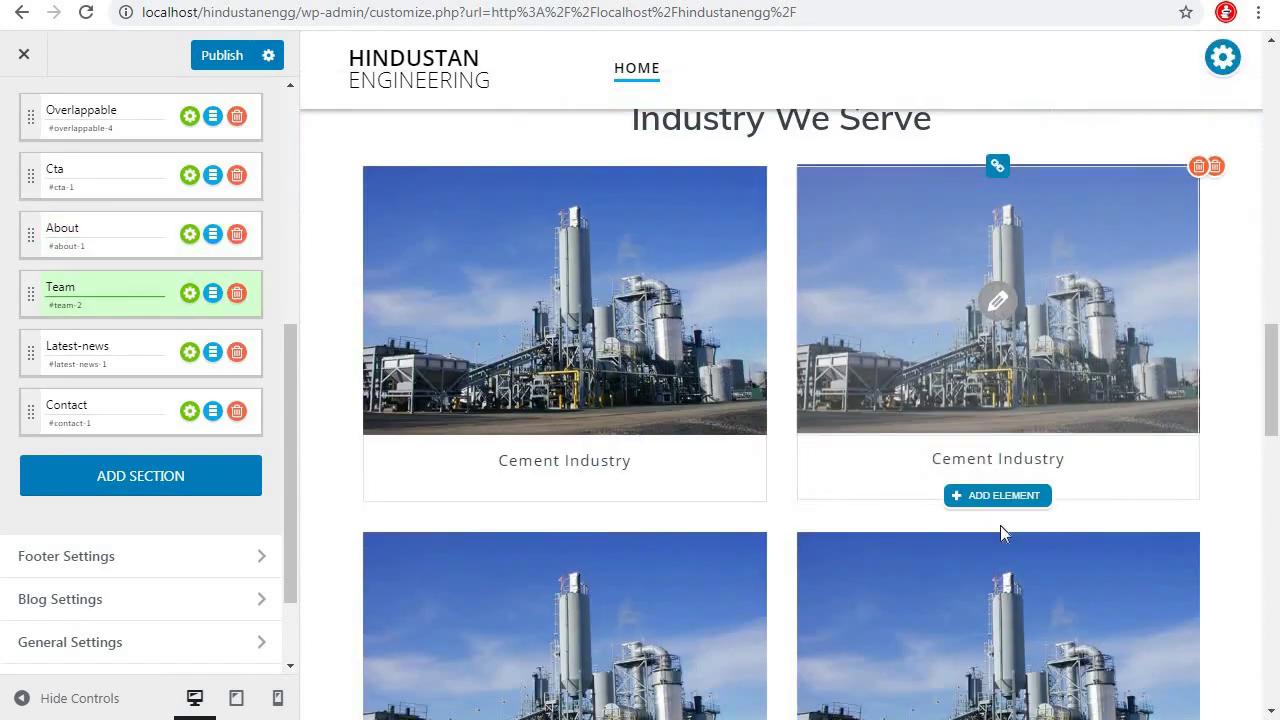
Give the second card the uncropped mining photo and change its caption to Mining Industry
{"action": "scroll", "coordinate": [985, 320], "scroll_direction": "up", "scroll_amount": 3}
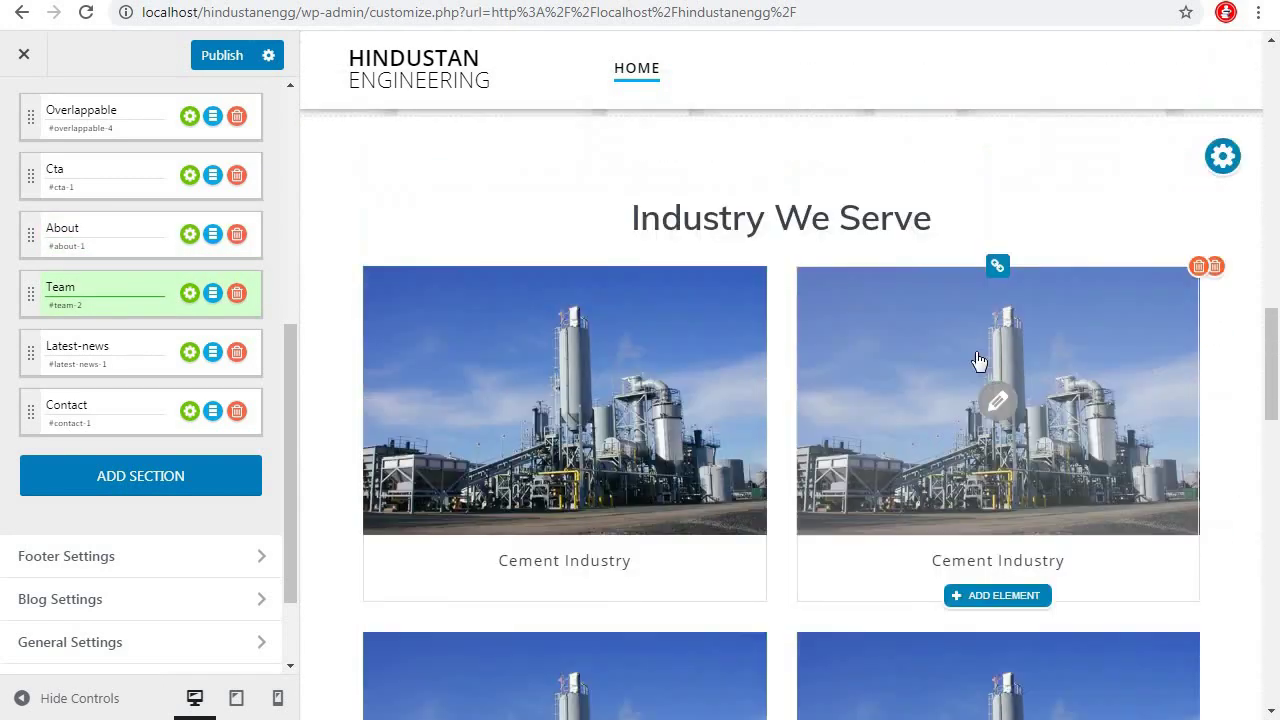
{"action": "left_click", "coordinate": [1000, 404]}
{"action": "left_click", "coordinate": [657, 397]}
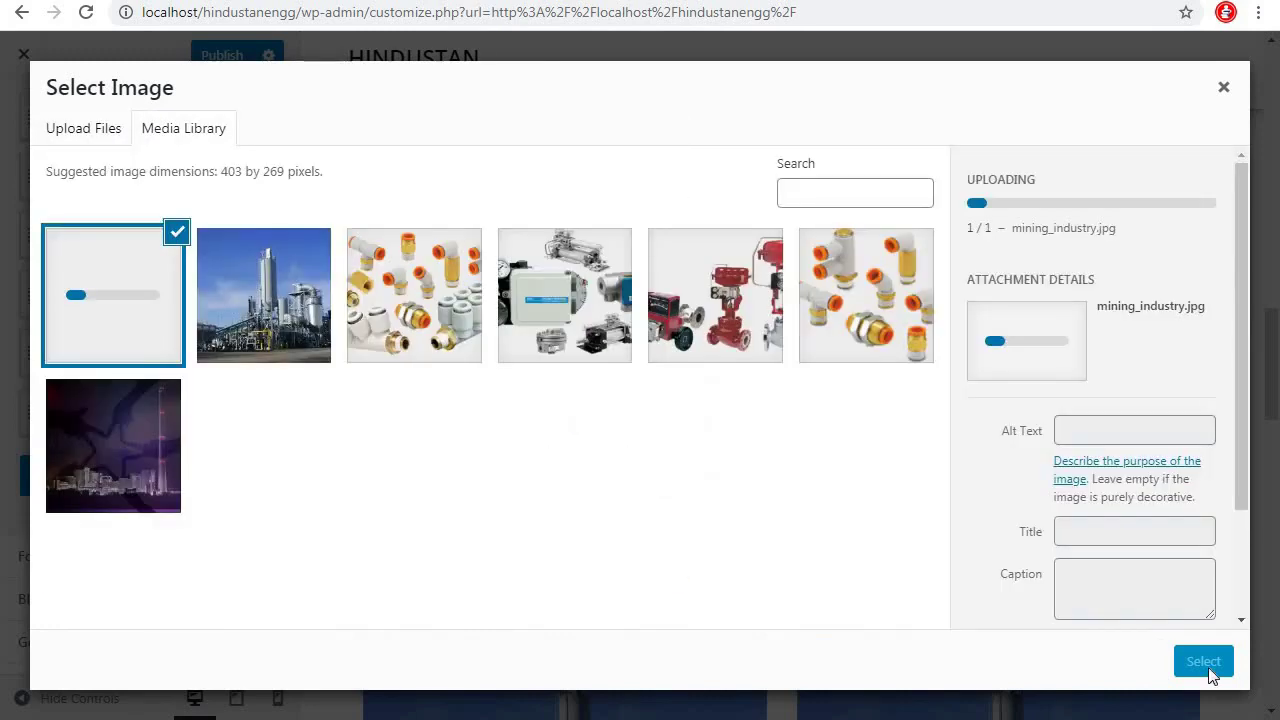
{"action": "left_click", "coordinate": [1210, 665]}
{"action": "left_click", "coordinate": [1082, 665]}
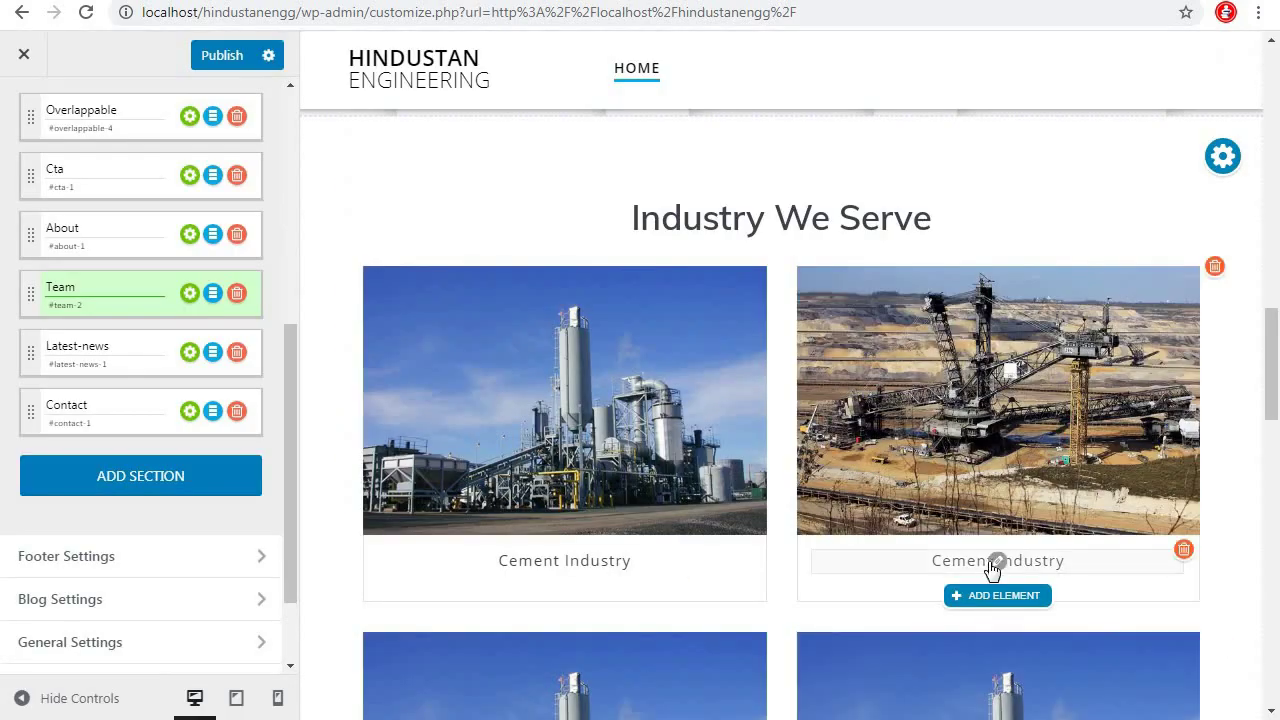
{"action": "double_click", "coordinate": [1001, 568]}
{"action": "type", "text": "Mining"}
Upload the power_industry photo and apply it to the third card
{"action": "scroll", "coordinate": [635, 410], "scroll_direction": "down", "scroll_amount": 1}
{"action": "scroll", "coordinate": [635, 410], "scroll_direction": "down", "scroll_amount": 3}
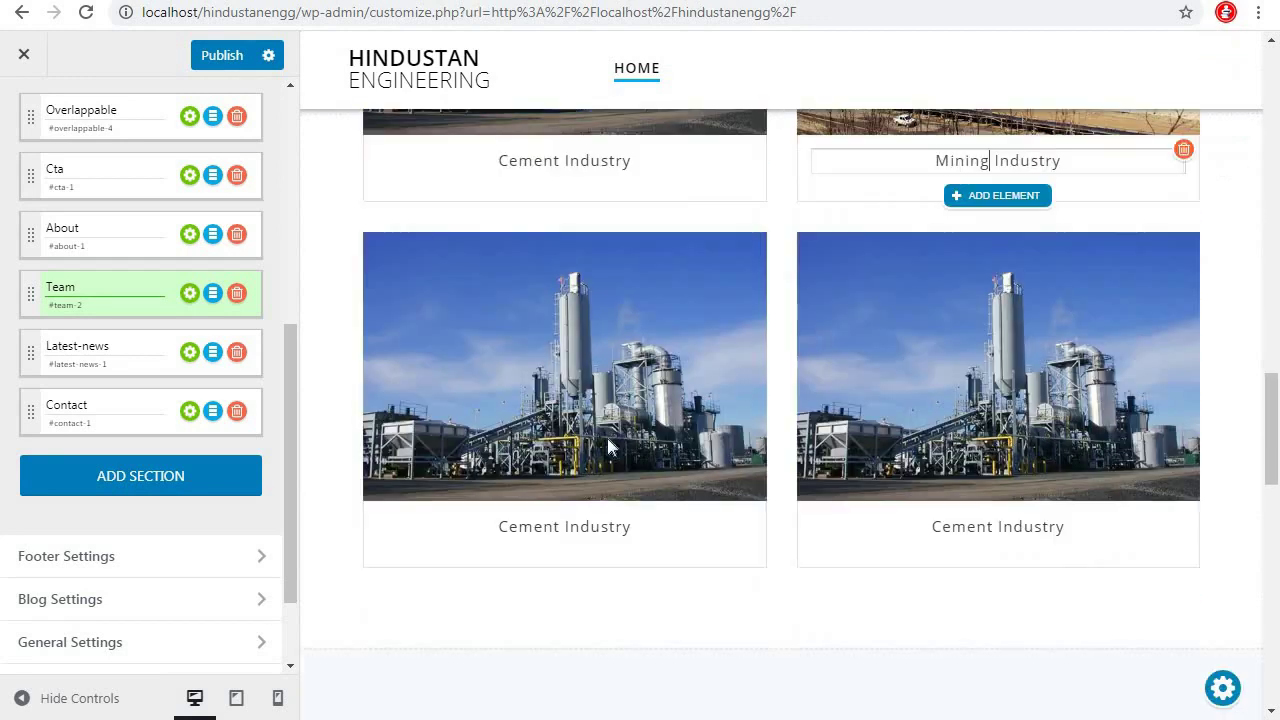
{"action": "mouse_move", "coordinate": [574, 380]}
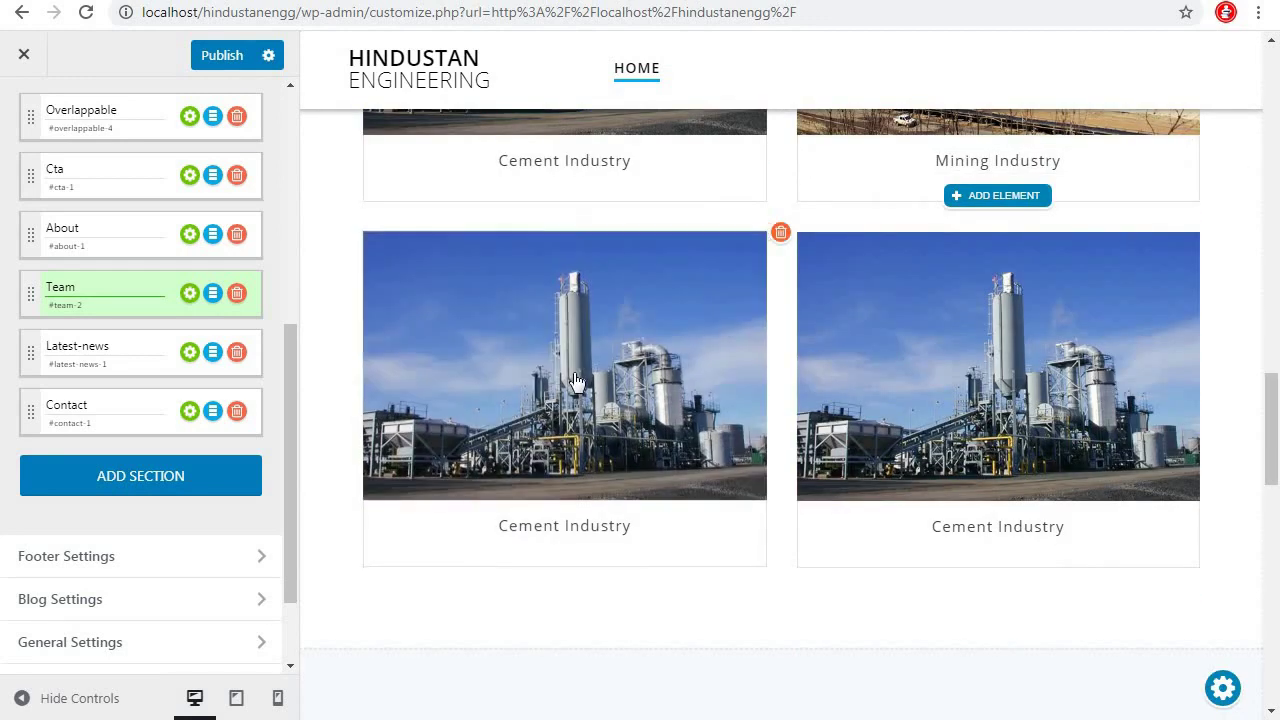
{"action": "left_click", "coordinate": [565, 370]}
{"action": "left_click", "coordinate": [83, 128]}
{"action": "left_click", "coordinate": [640, 394]}
{"action": "double_click", "coordinate": [386, 323]}
{"action": "left_click", "coordinate": [1203, 662]}
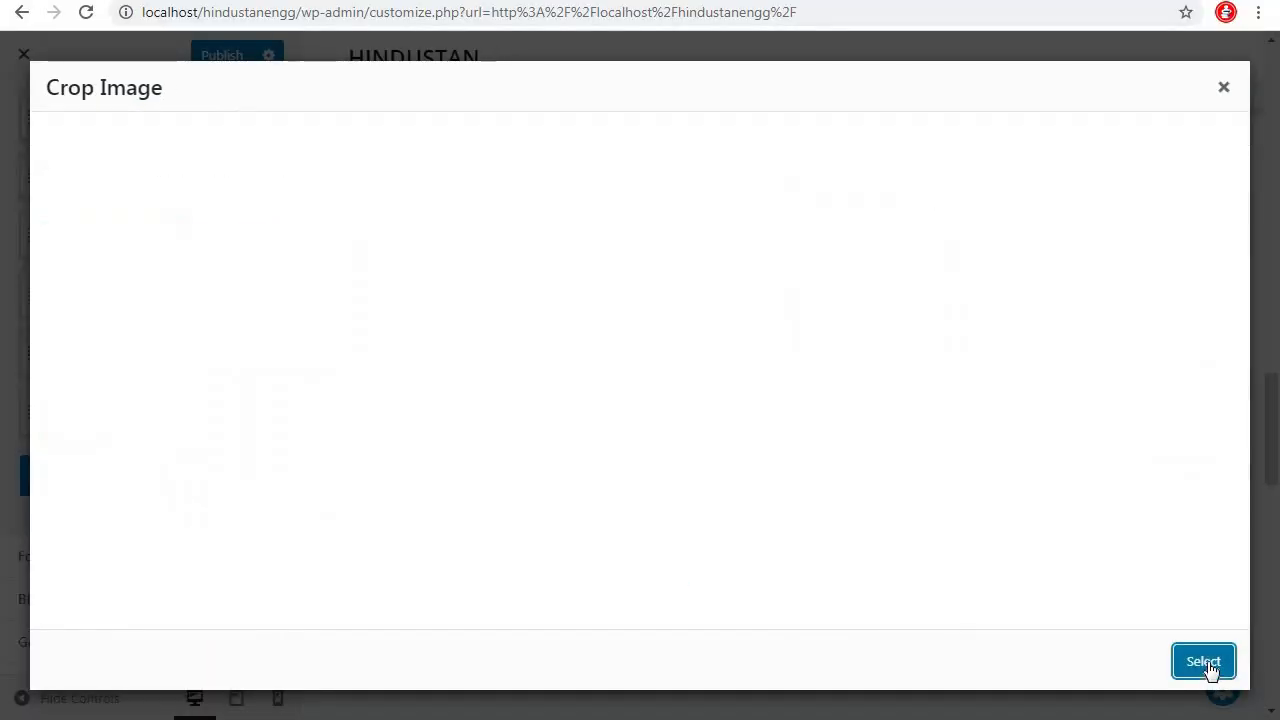
{"action": "left_click", "coordinate": [1203, 661]}
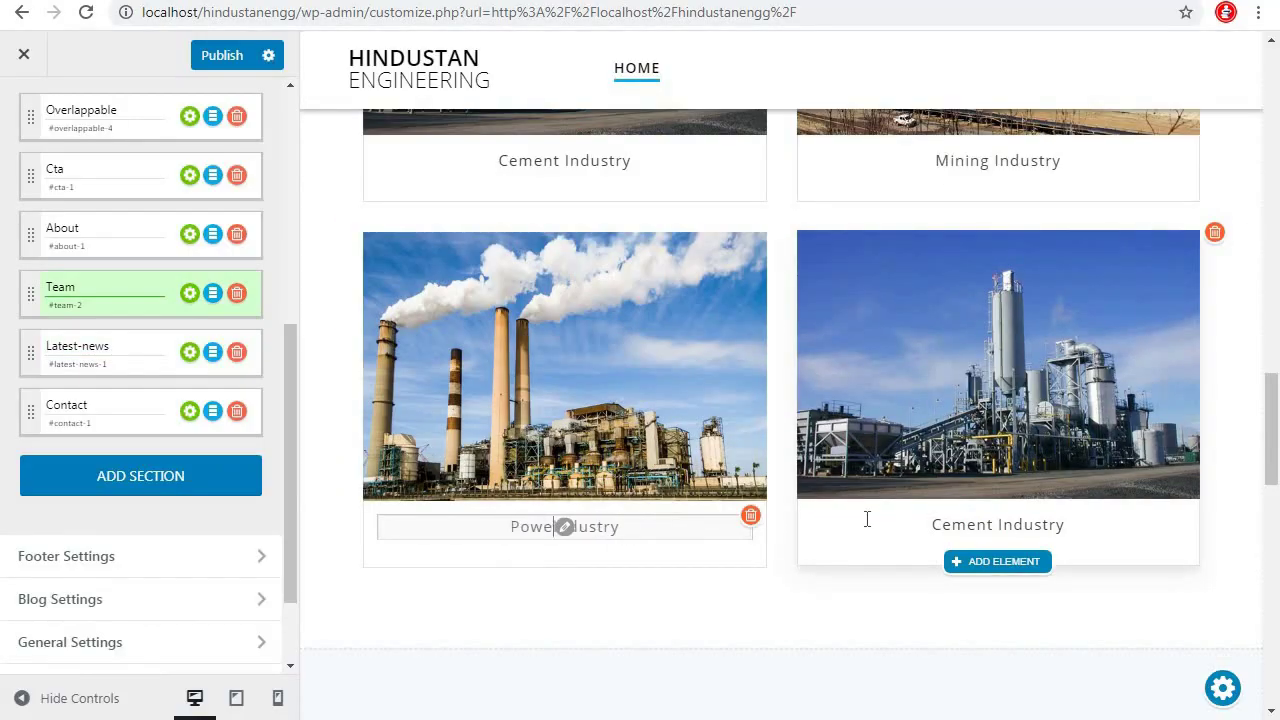
Upload and crop the steel_industry photo for the fourth card and caption it Steel Industry
{"action": "left_click", "coordinate": [998, 364]}
{"action": "left_click", "coordinate": [83, 128]}
{"action": "left_click", "coordinate": [628, 404]}
{"action": "left_click", "coordinate": [609, 329]}
{"action": "left_click", "coordinate": [516, 555]}
{"action": "left_click", "coordinate": [1203, 661]}
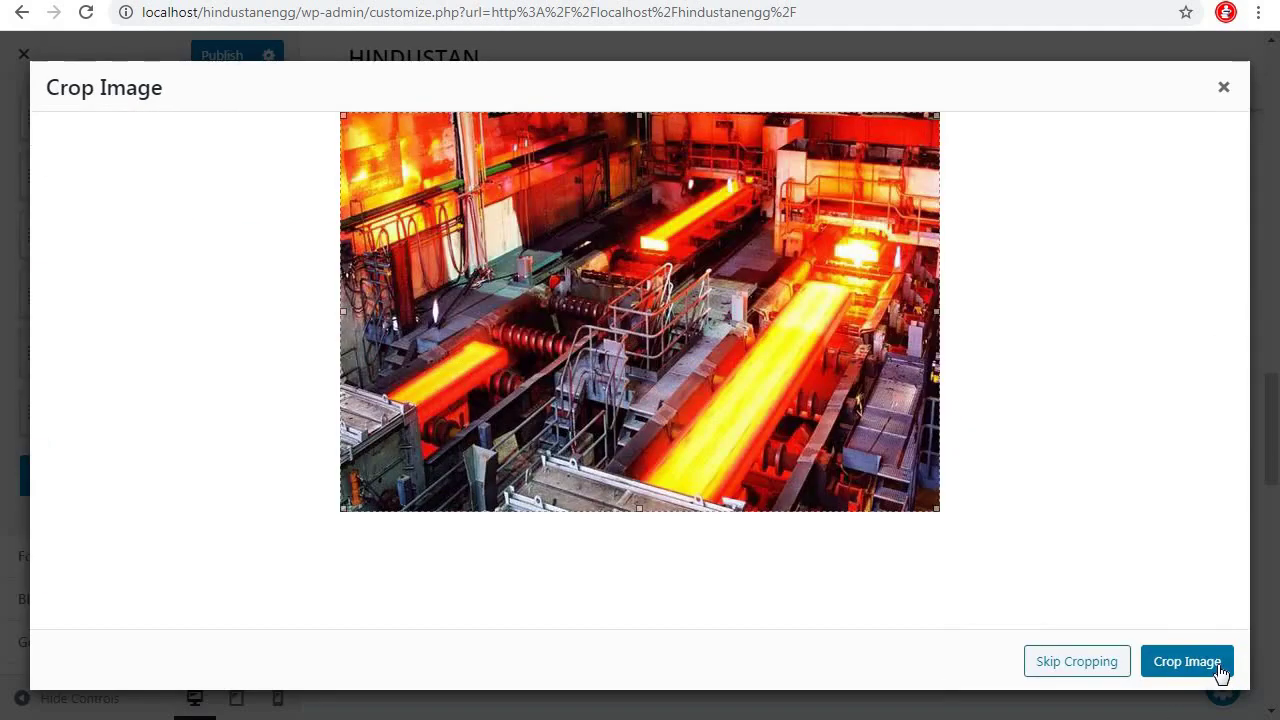
{"action": "left_click", "coordinate": [1221, 672]}
{"action": "double_click", "coordinate": [960, 525]}
{"action": "type", "text": "Steel"}
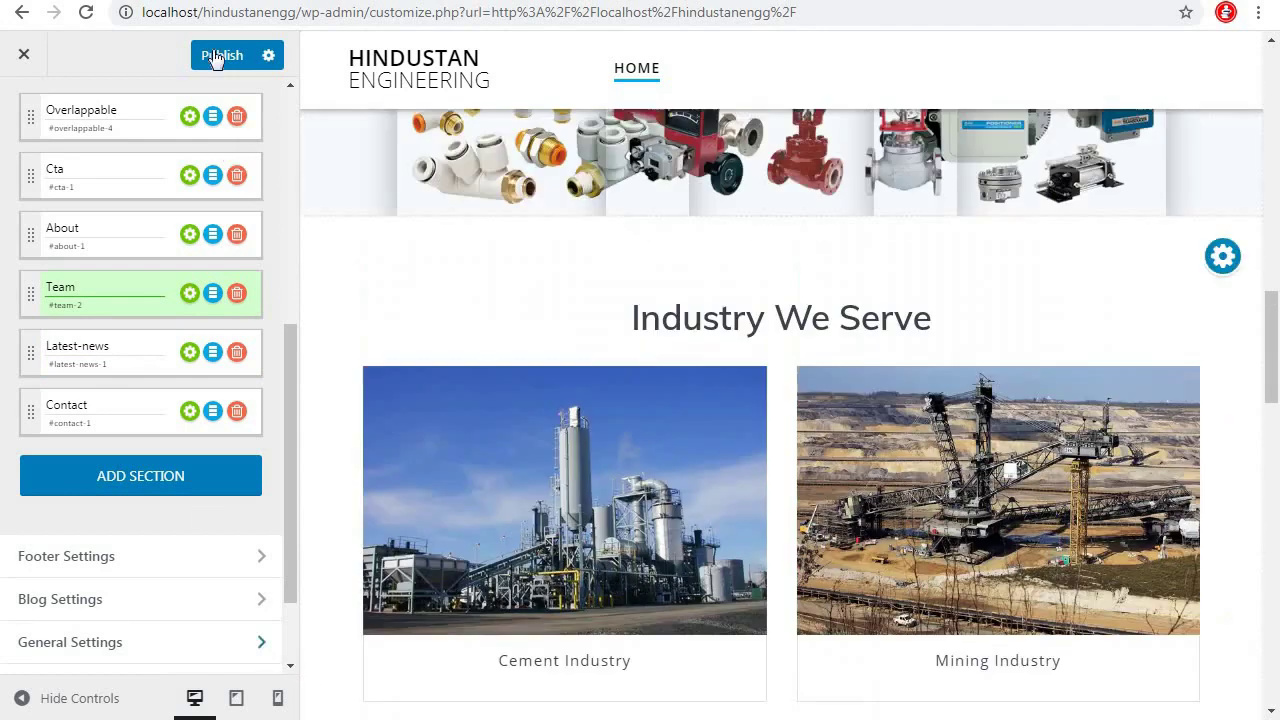
{"action": "scroll", "coordinate": [842, 427], "scroll_direction": "down", "scroll_amount": 6}
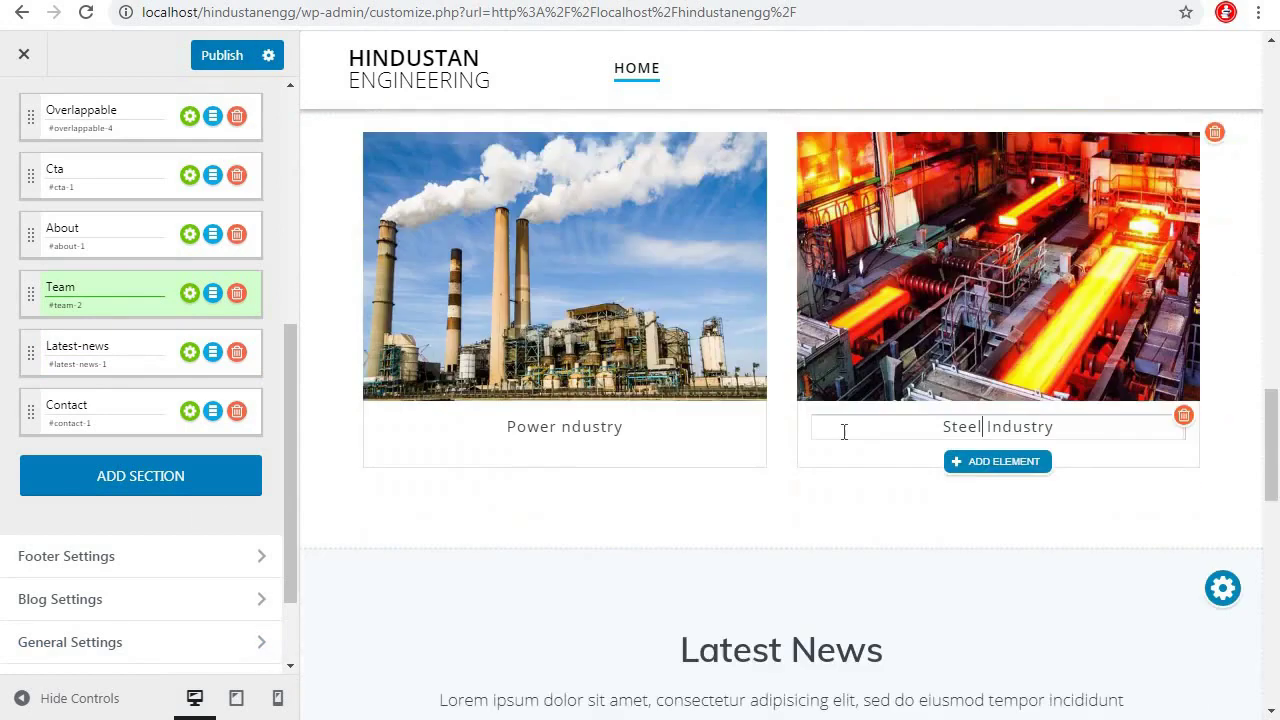
{"action": "scroll", "coordinate": [768, 430], "scroll_direction": "down", "scroll_amount": 3}
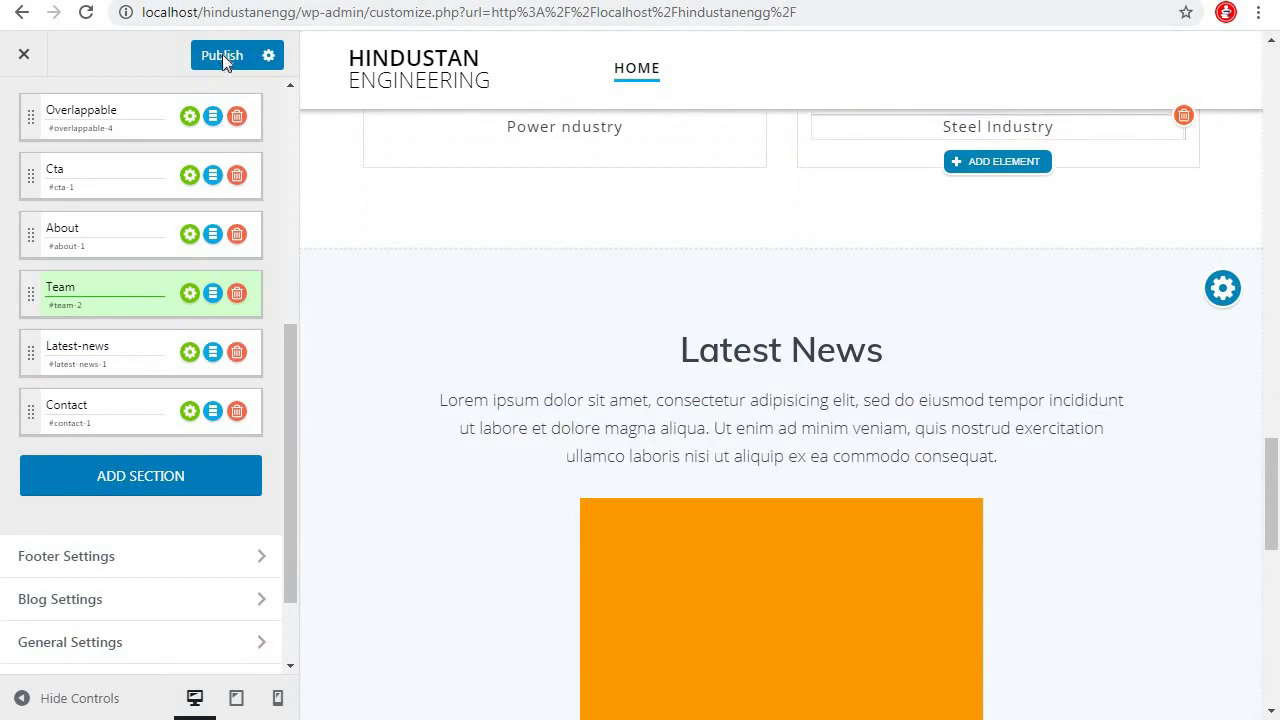
Publish the changes and delete the Latest News row so Contact us follows the industry cards
{"action": "left_click", "coordinate": [222, 54]}
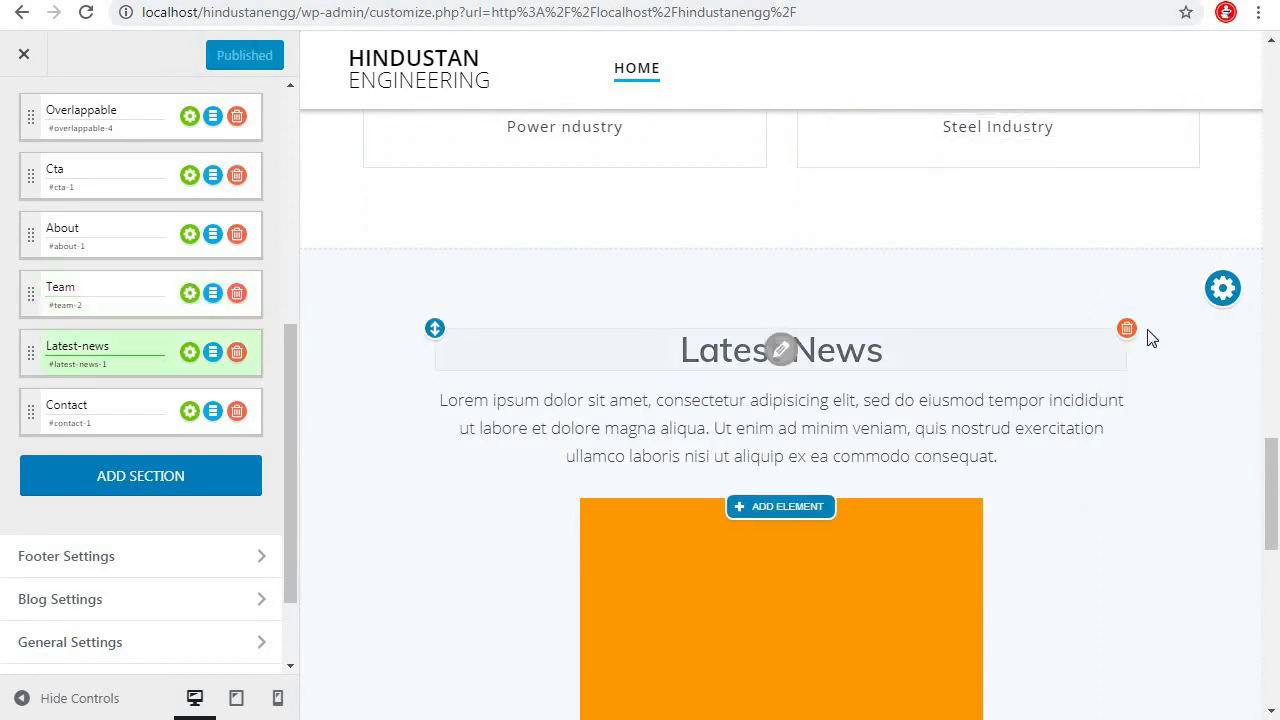
{"action": "left_click", "coordinate": [237, 353]}
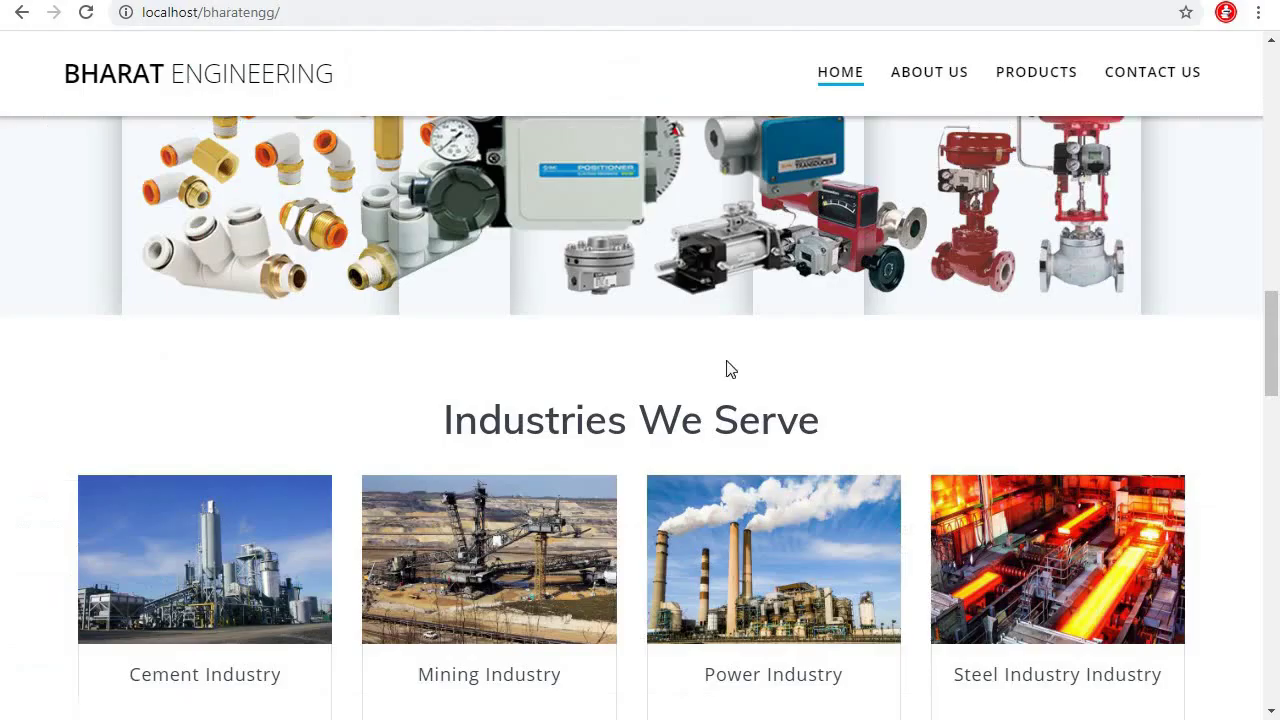
{"action": "scroll", "coordinate": [757, 406], "scroll_direction": "down", "scroll_amount": 5}
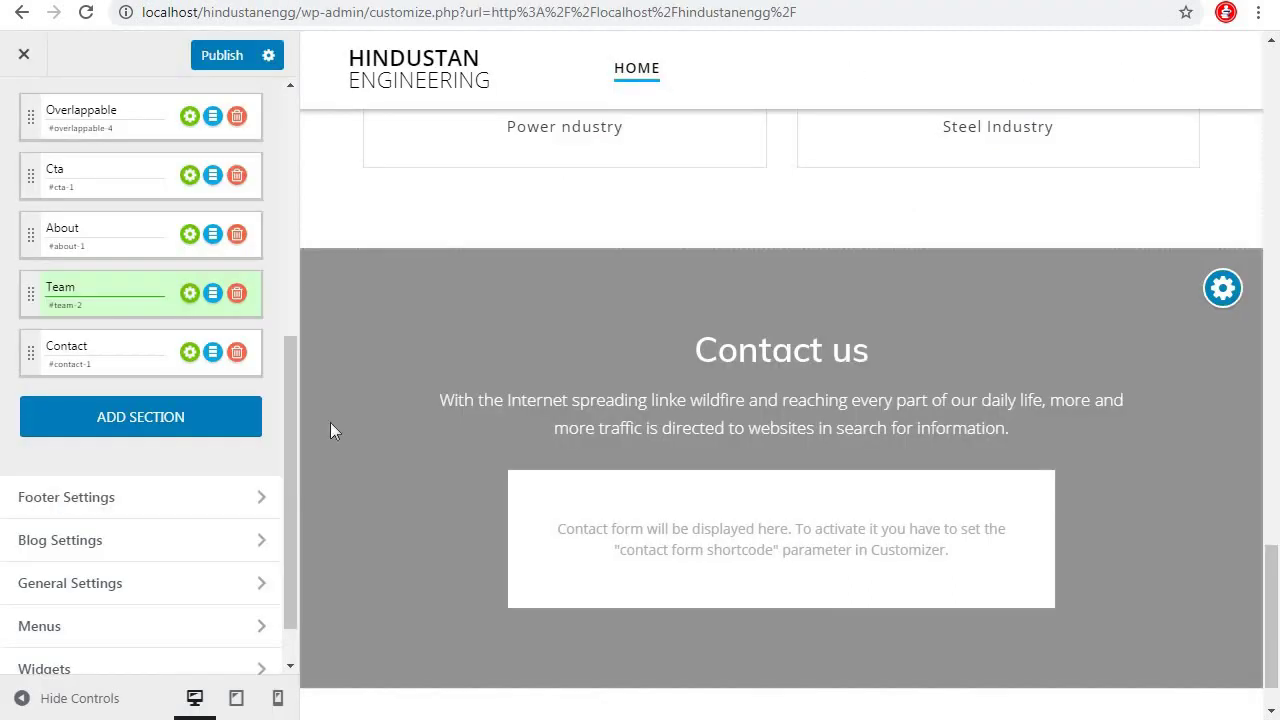
Add the second Clients template layout to the front page as a new section
{"action": "left_click", "coordinate": [137, 426]}
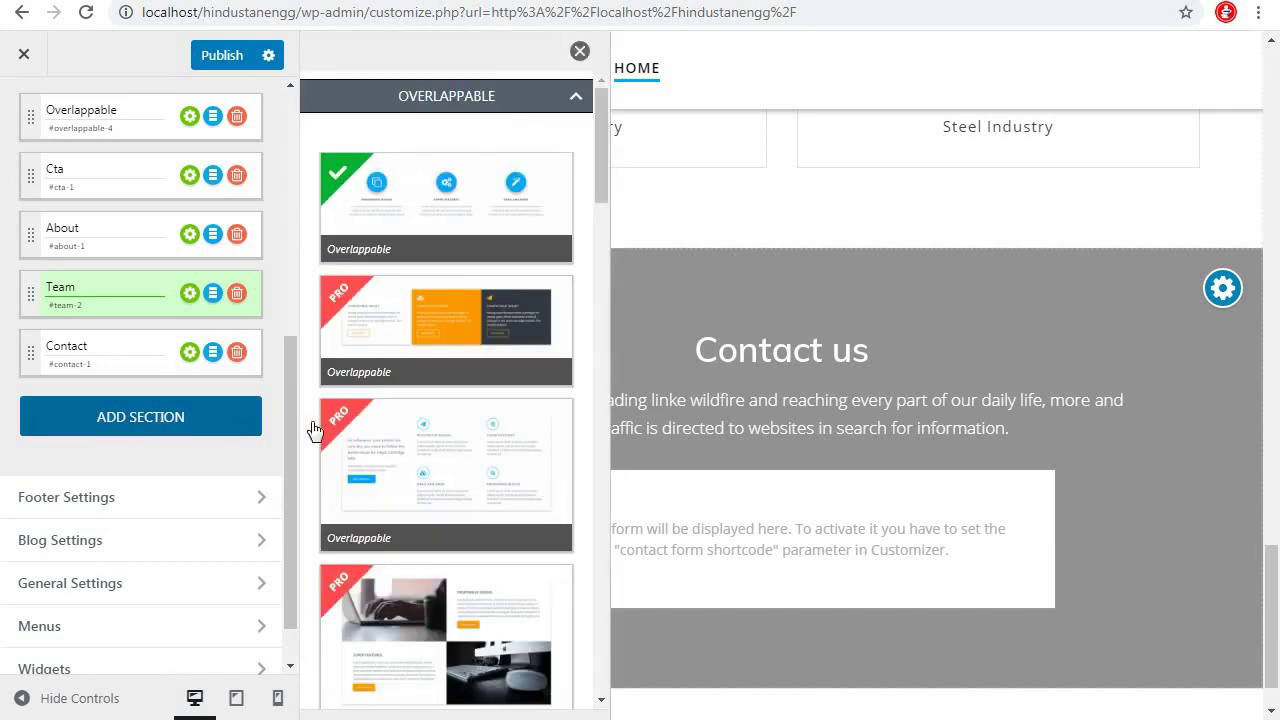
{"action": "scroll", "coordinate": [482, 507], "scroll_direction": "down", "scroll_amount": 5}
{"action": "scroll", "coordinate": [482, 507], "scroll_direction": "down", "scroll_amount": 15}
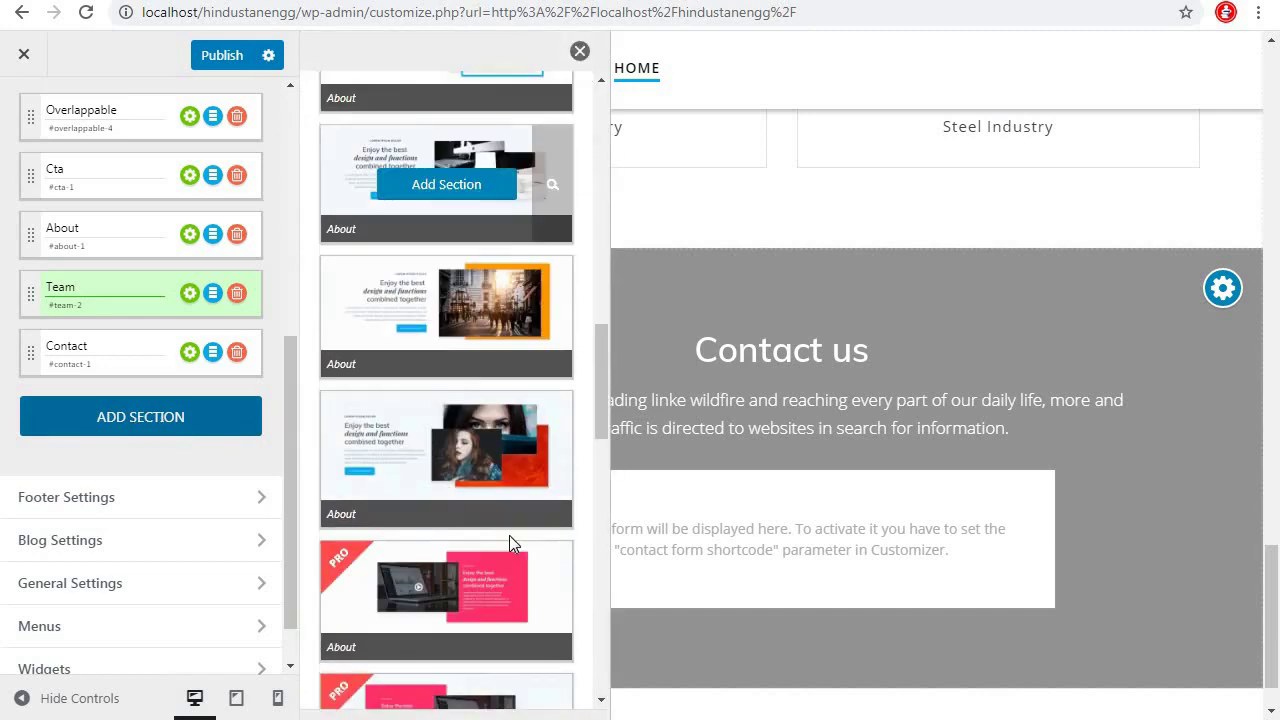
{"action": "scroll", "coordinate": [507, 538], "scroll_direction": "down", "scroll_amount": 3}
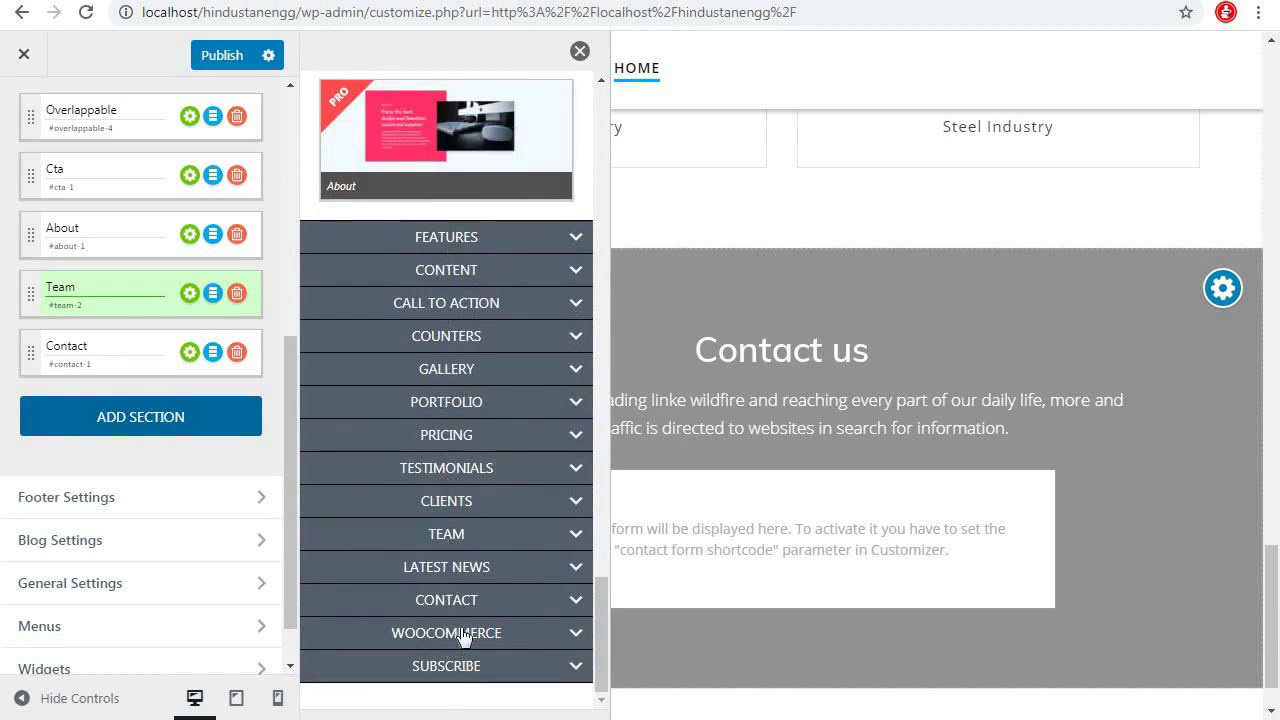
{"action": "left_click", "coordinate": [469, 507]}
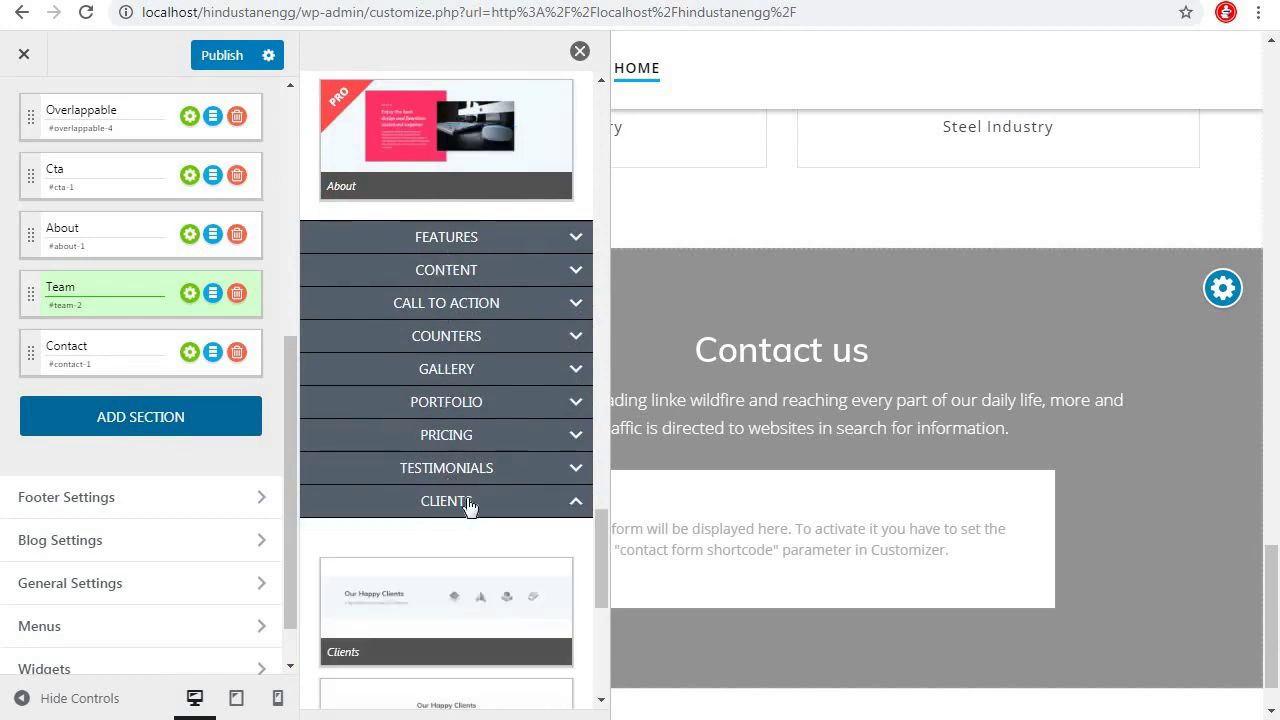
{"action": "scroll", "coordinate": [520, 526], "scroll_direction": "down", "scroll_amount": 3}
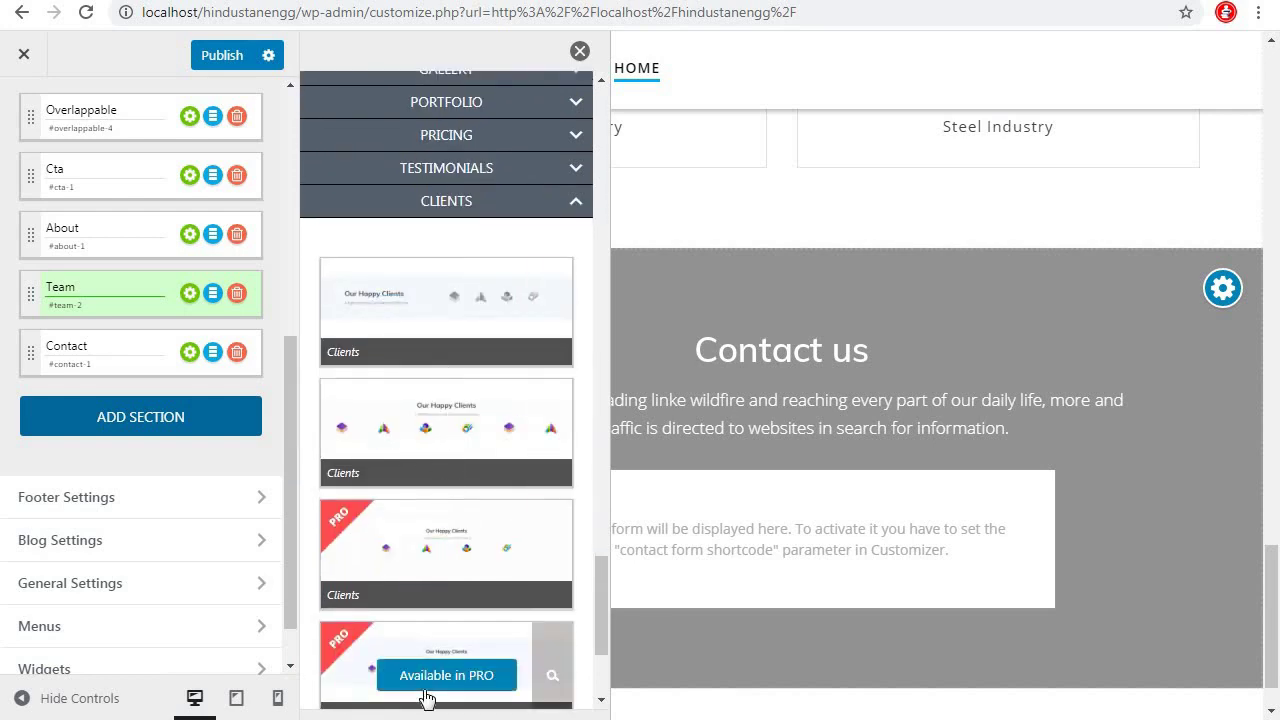
{"action": "mouse_move", "coordinate": [439, 578]}
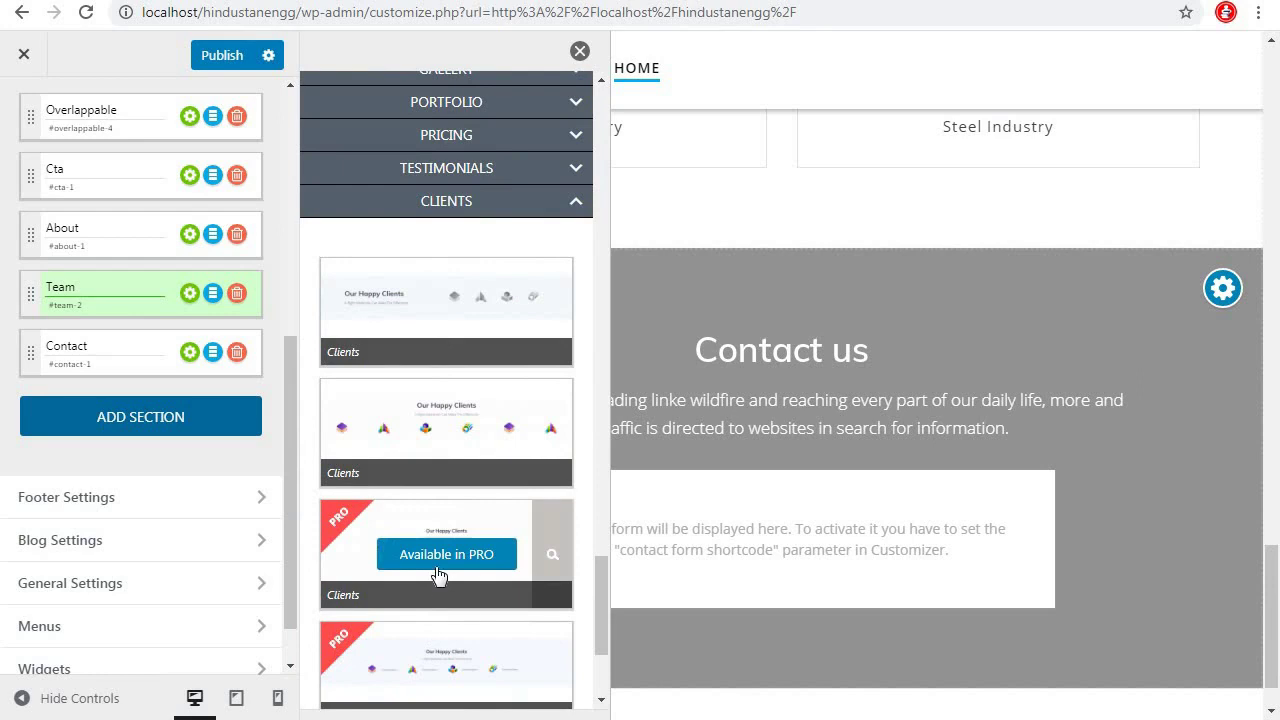
{"action": "mouse_move", "coordinate": [443, 318]}
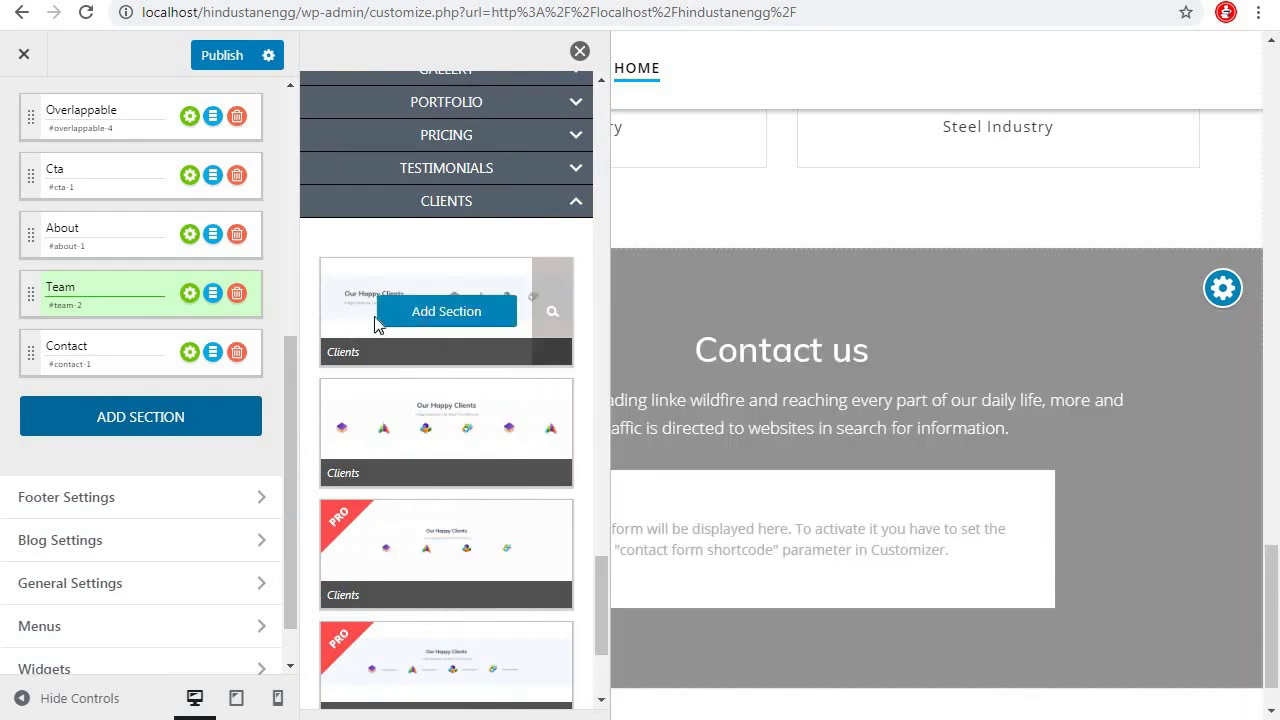
{"action": "mouse_move", "coordinate": [456, 443]}
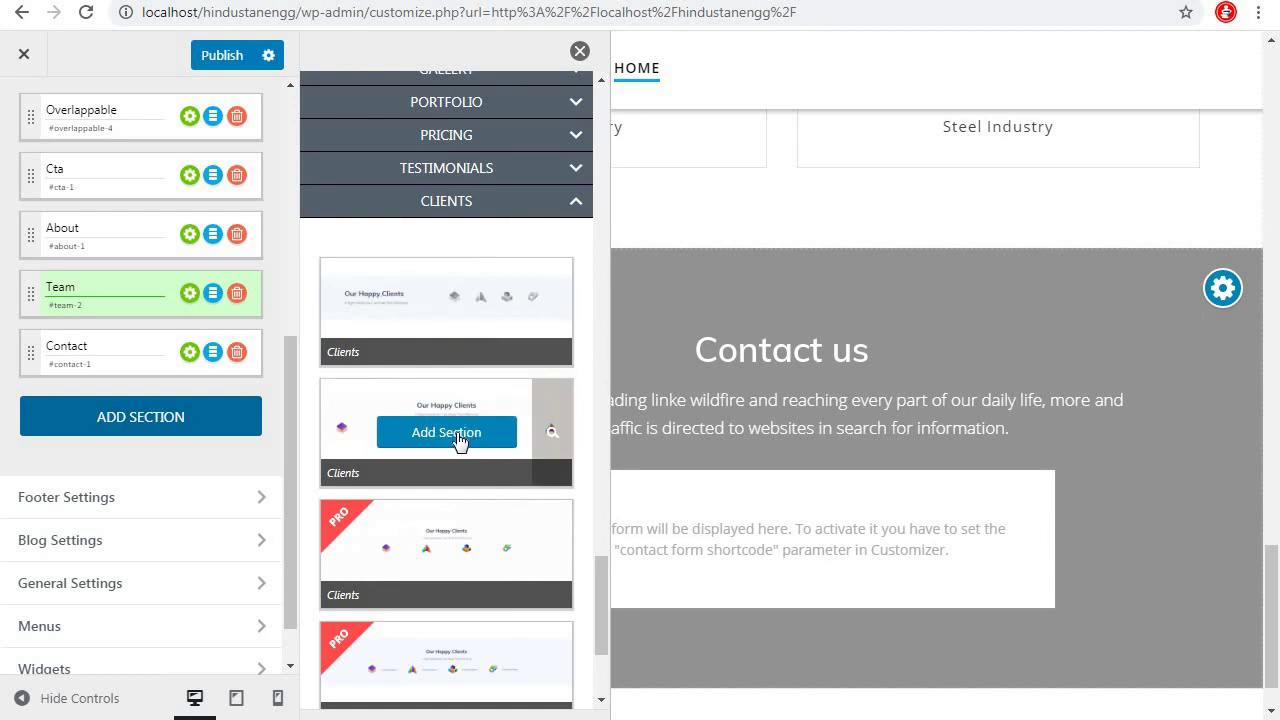
{"action": "left_click", "coordinate": [456, 440]}
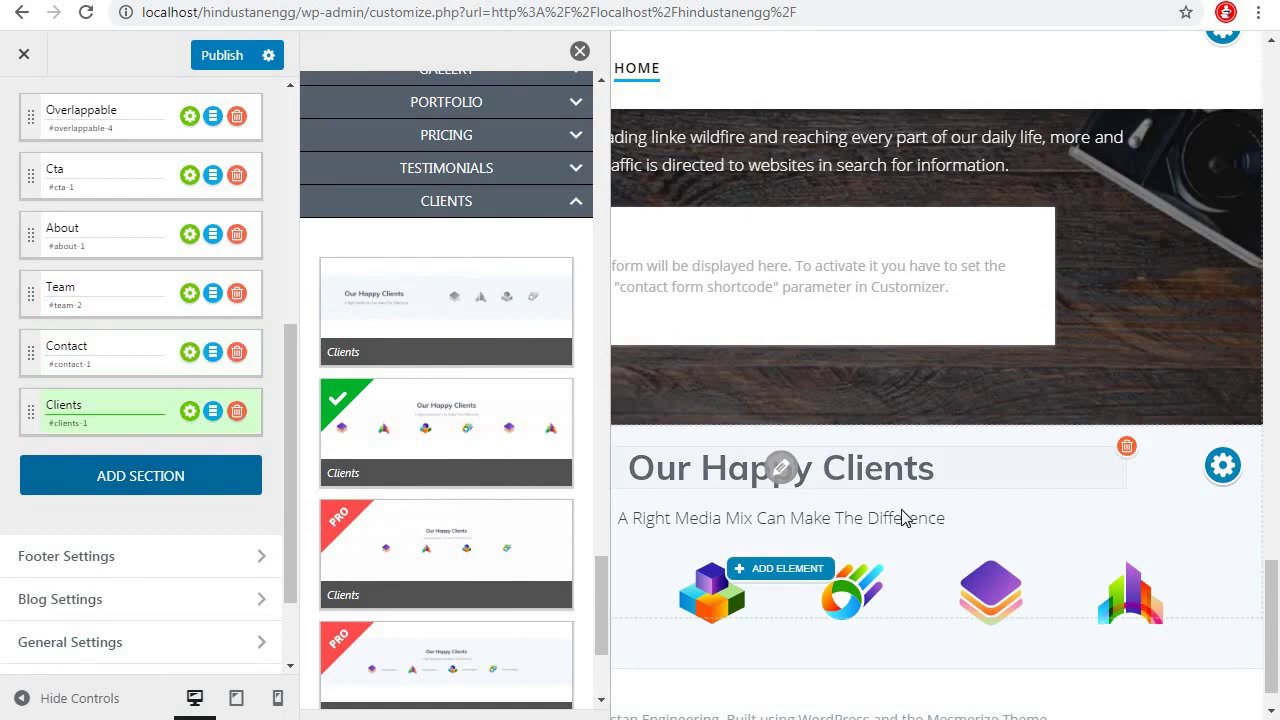
Move the new Clients section above Contact us in the section list
{"action": "left_click", "coordinate": [580, 52]}
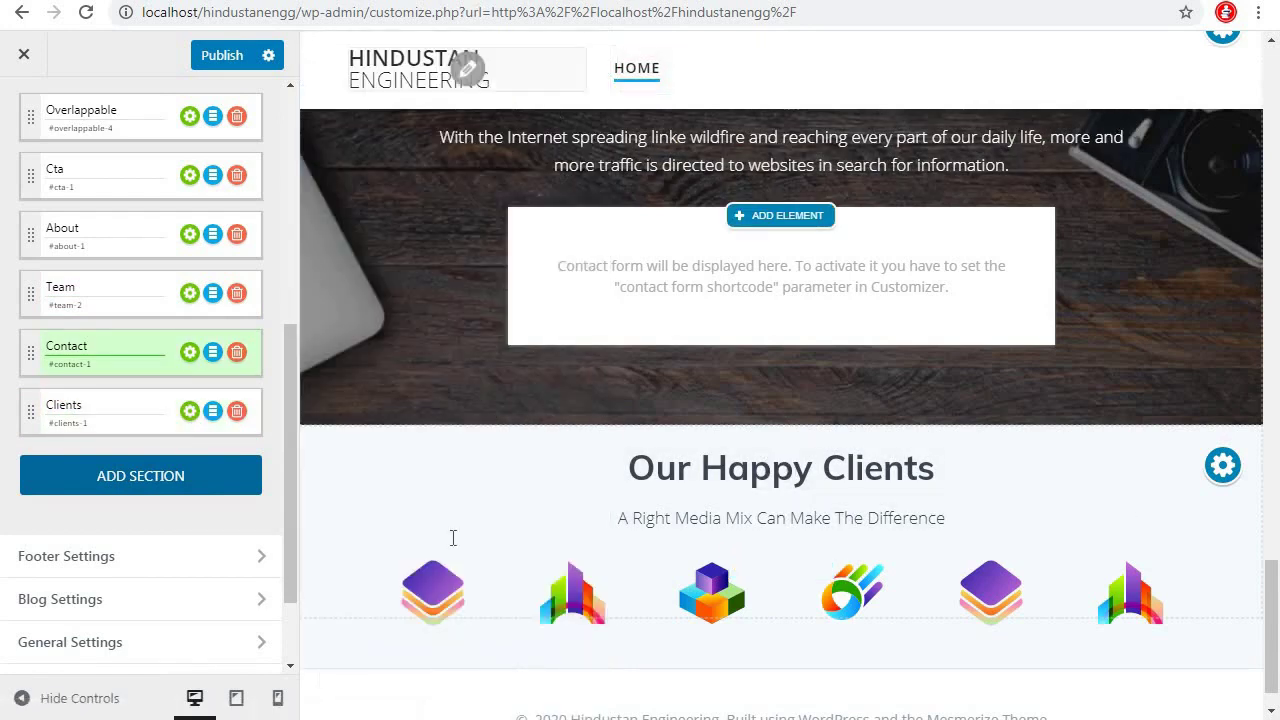
{"action": "left_click_drag", "start_coordinate": [31, 416], "coordinate": [34, 331]}
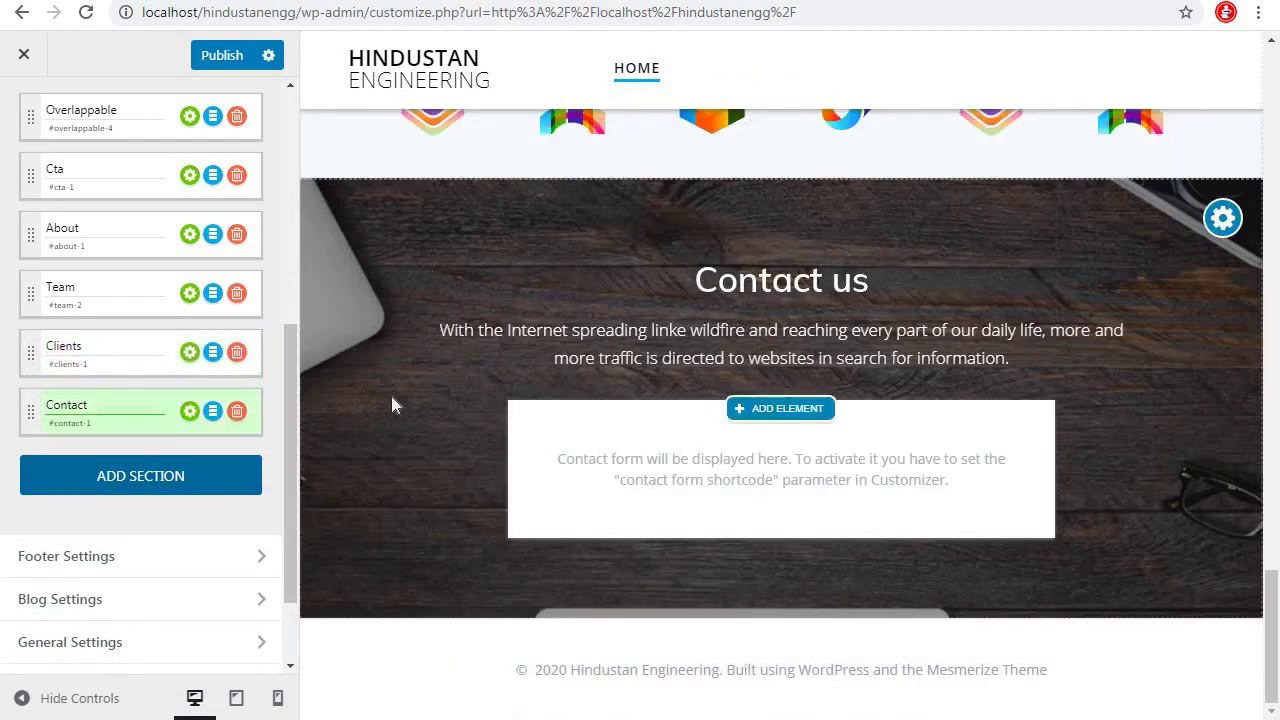
{"action": "scroll", "coordinate": [934, 386], "scroll_direction": "up", "scroll_amount": 5}
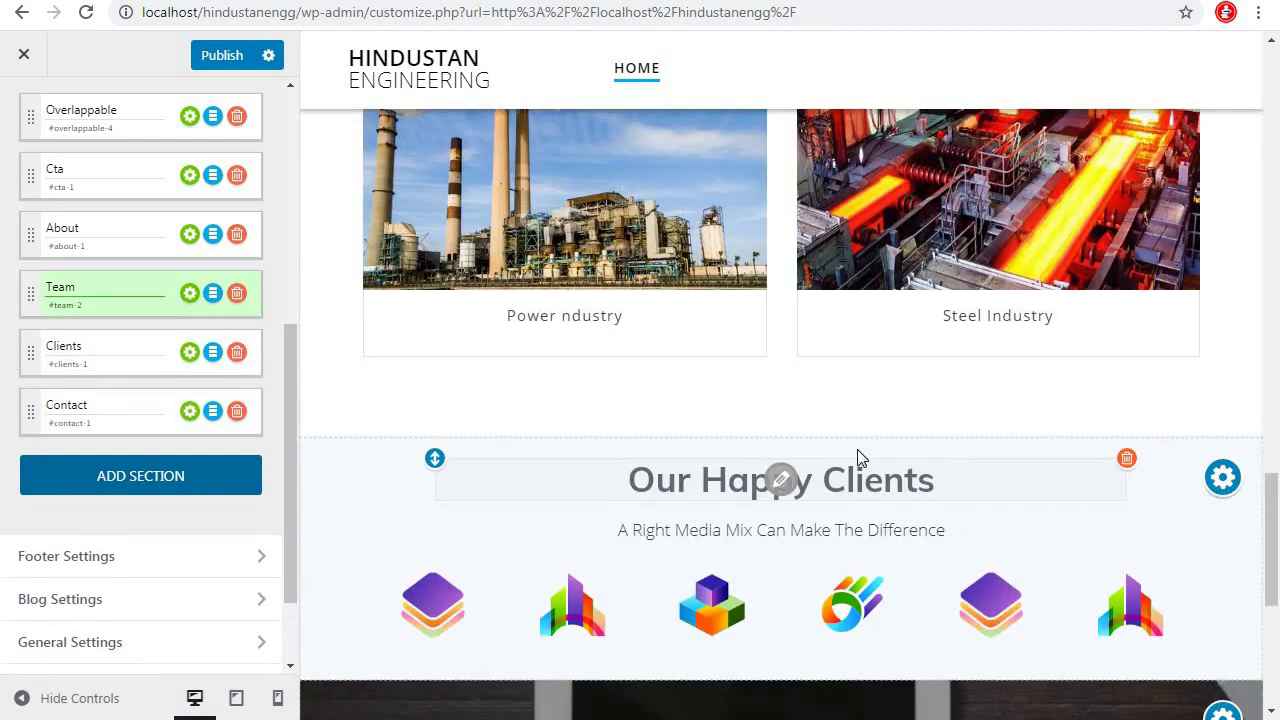
Change the clients subtitle to 'Proud to be part of'
{"action": "scroll", "coordinate": [857, 457], "scroll_direction": "up", "scroll_amount": 1}
{"action": "scroll", "coordinate": [851, 480], "scroll_direction": "down", "scroll_amount": 2}
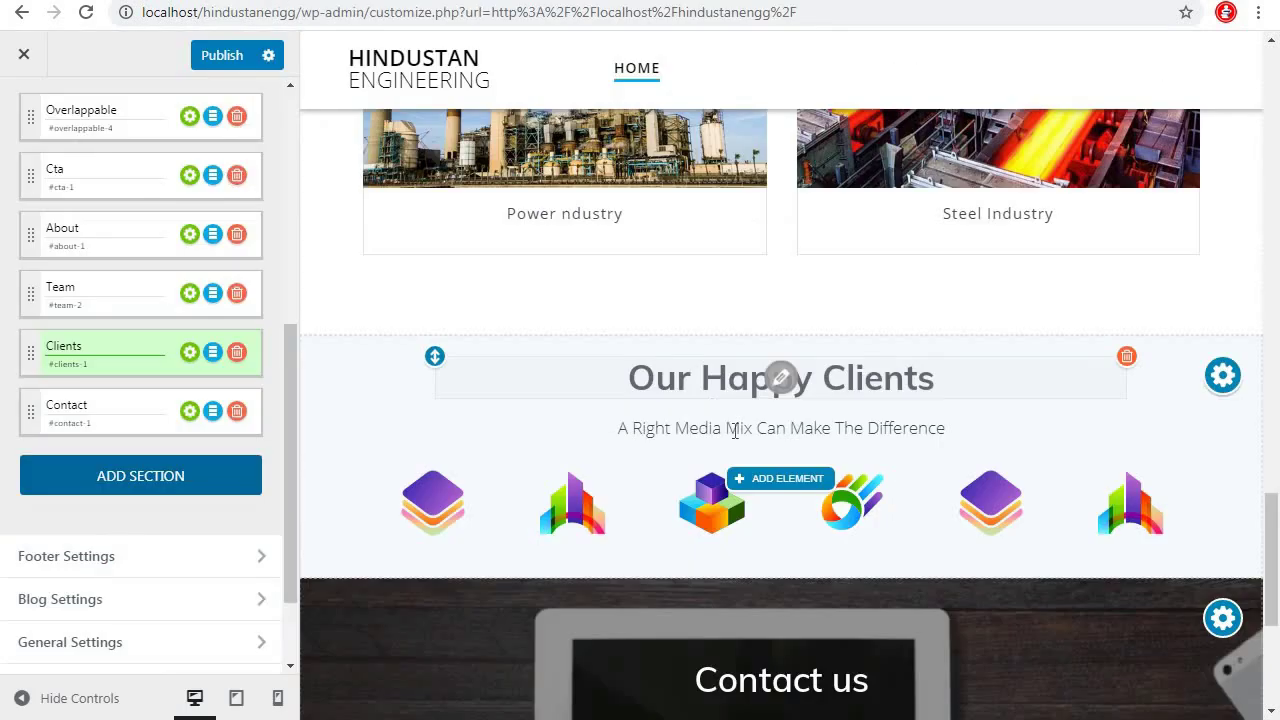
{"action": "left_click", "coordinate": [775, 428]}
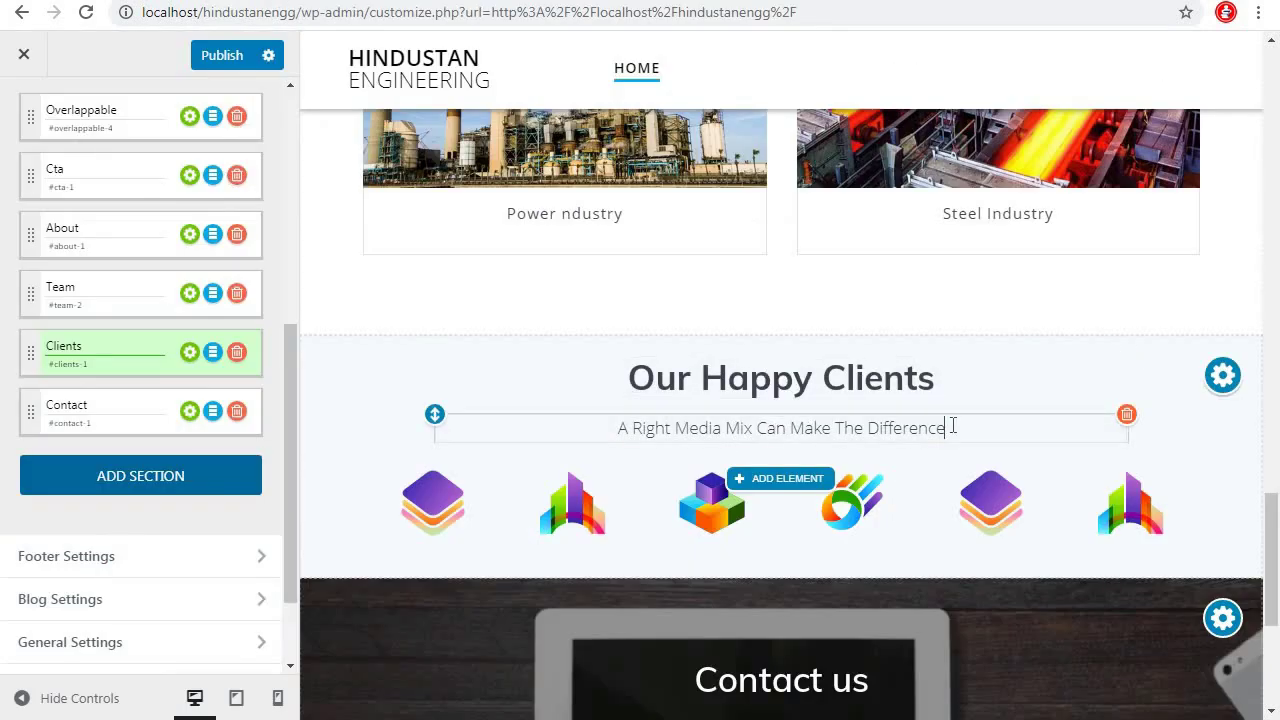
{"action": "key", "text": "ctrl+a"}
{"action": "type", "text": "Proud to be part of"}
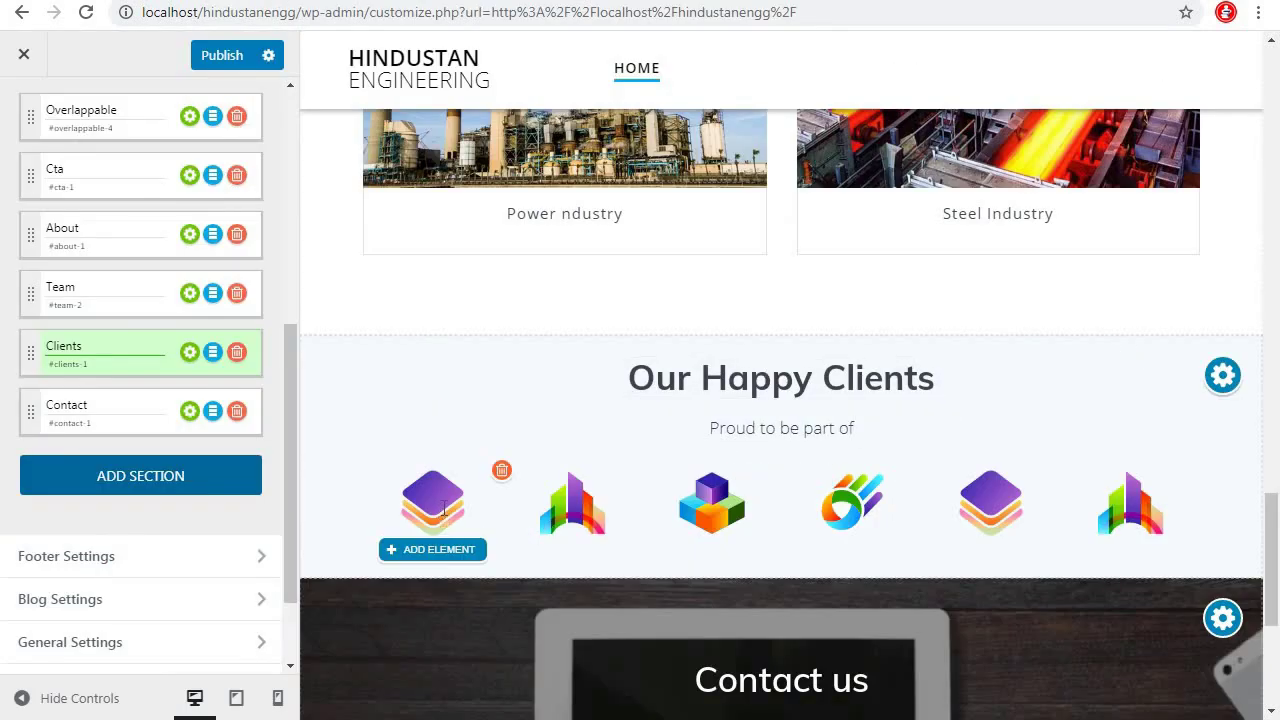
Replace the first client logo with the Balco logo from the img/clientele folder, uncropped
{"action": "left_click", "coordinate": [435, 508]}
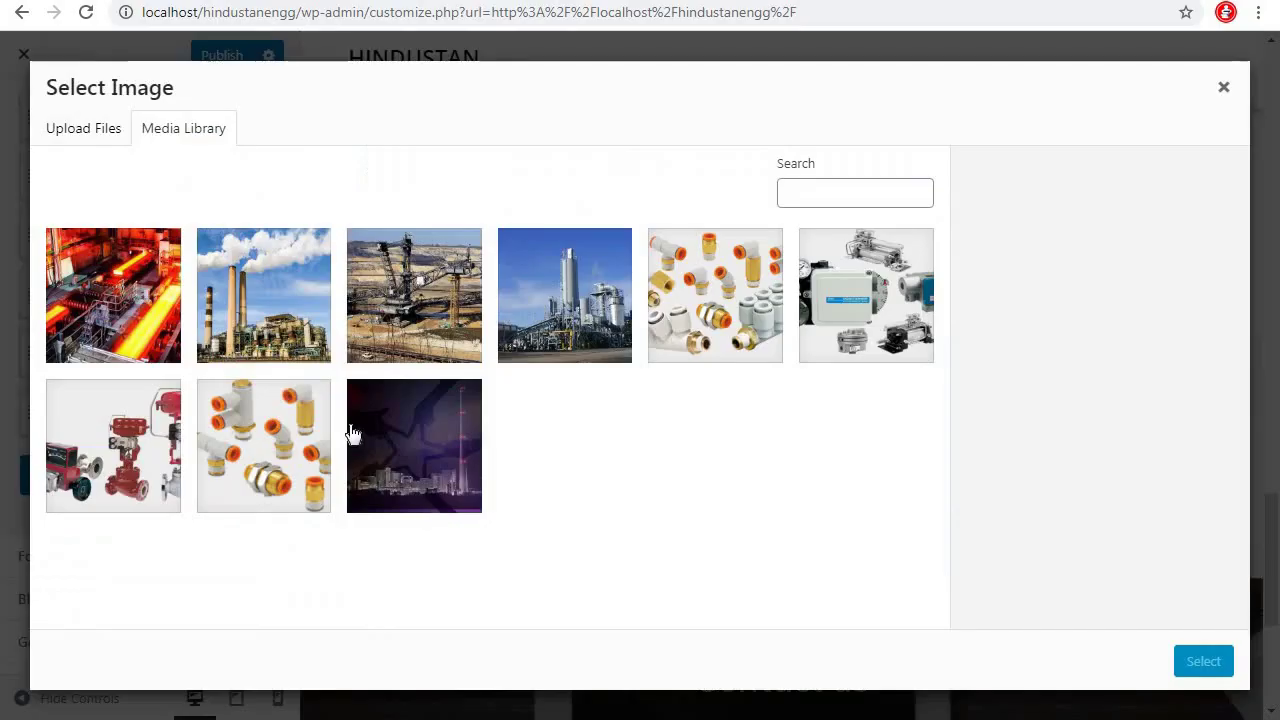
{"action": "left_click", "coordinate": [74, 148]}
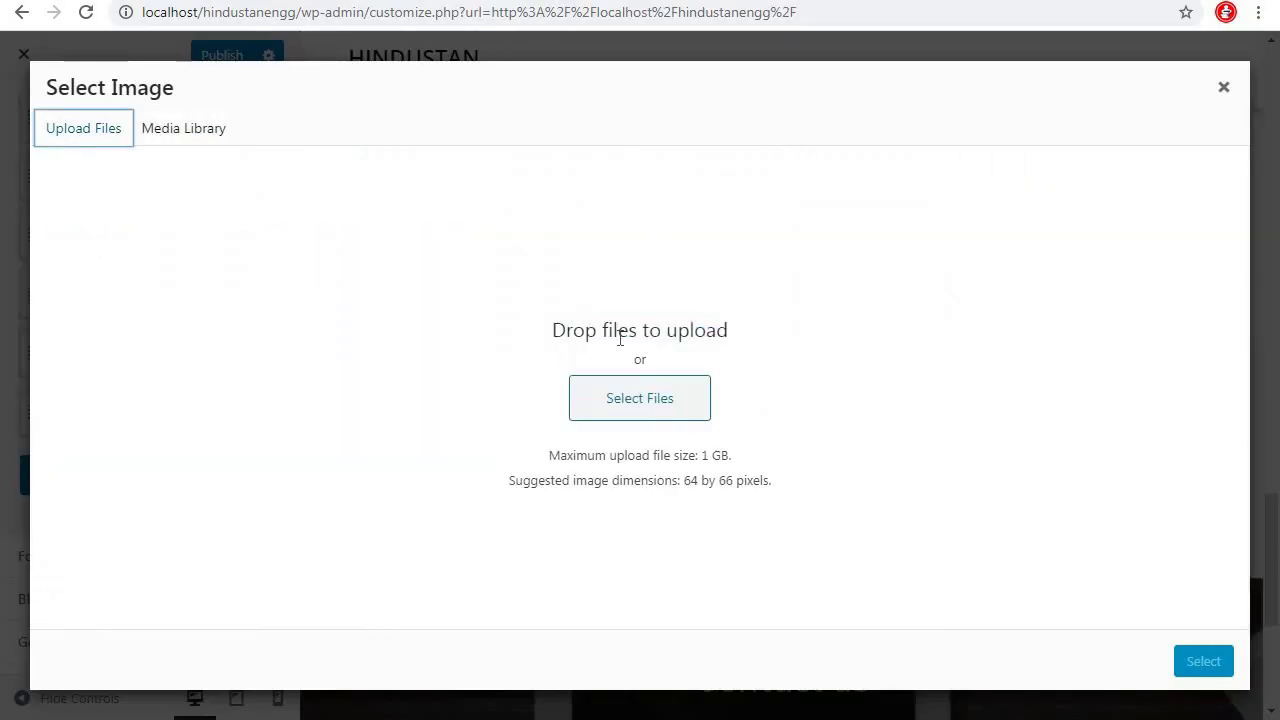
{"action": "left_click", "coordinate": [648, 405]}
{"action": "left_click", "coordinate": [304, 153]}
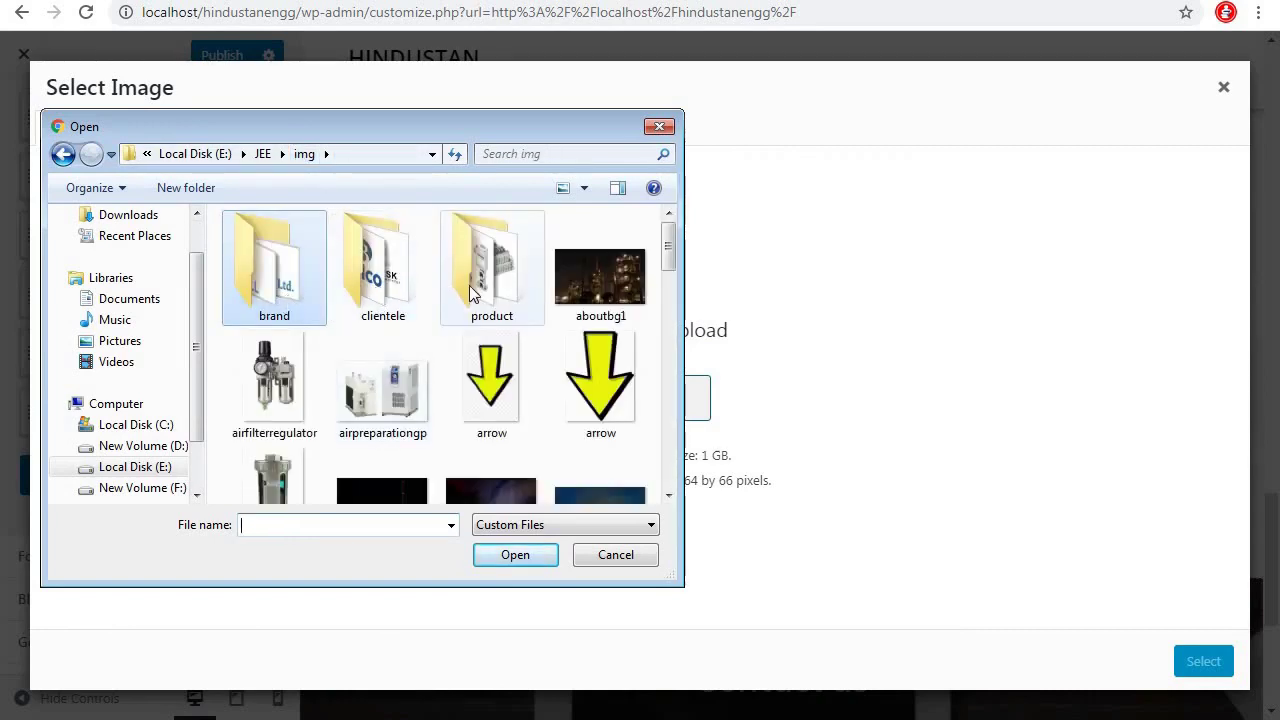
{"action": "left_click", "coordinate": [367, 292]}
{"action": "double_click", "coordinate": [367, 292]}
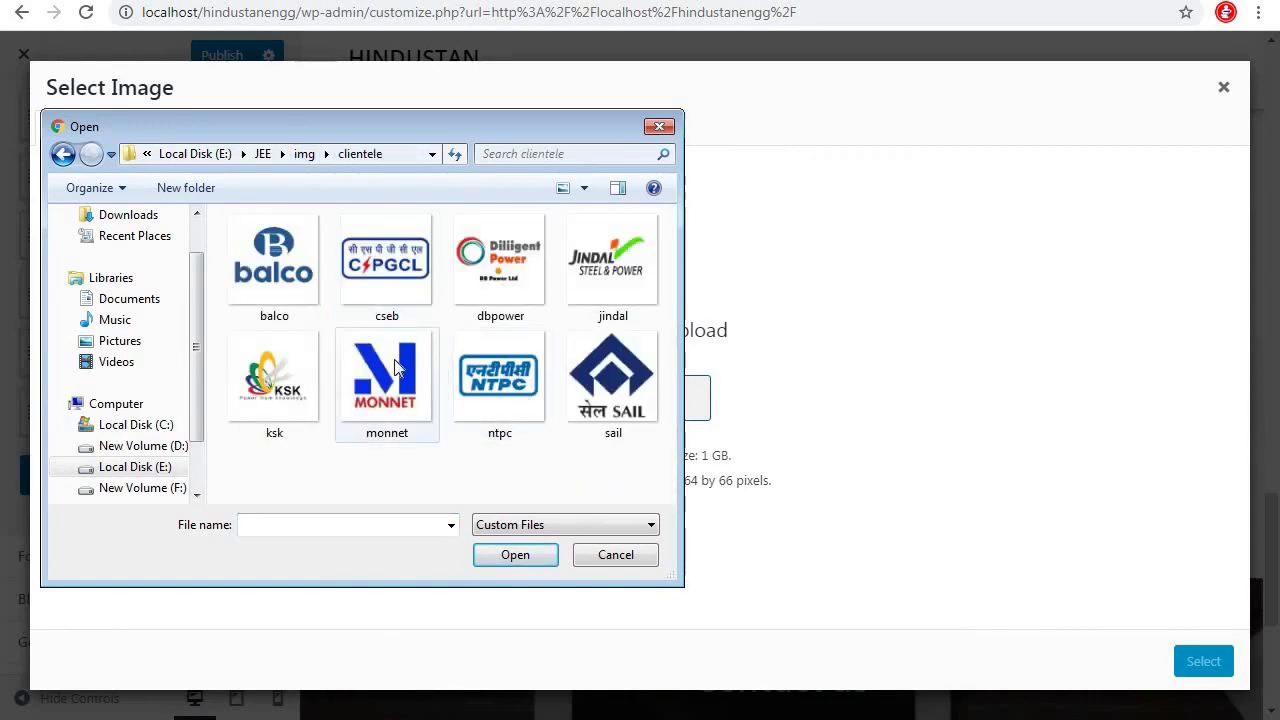
{"action": "left_click", "coordinate": [235, 290]}
{"action": "left_click", "coordinate": [520, 557]}
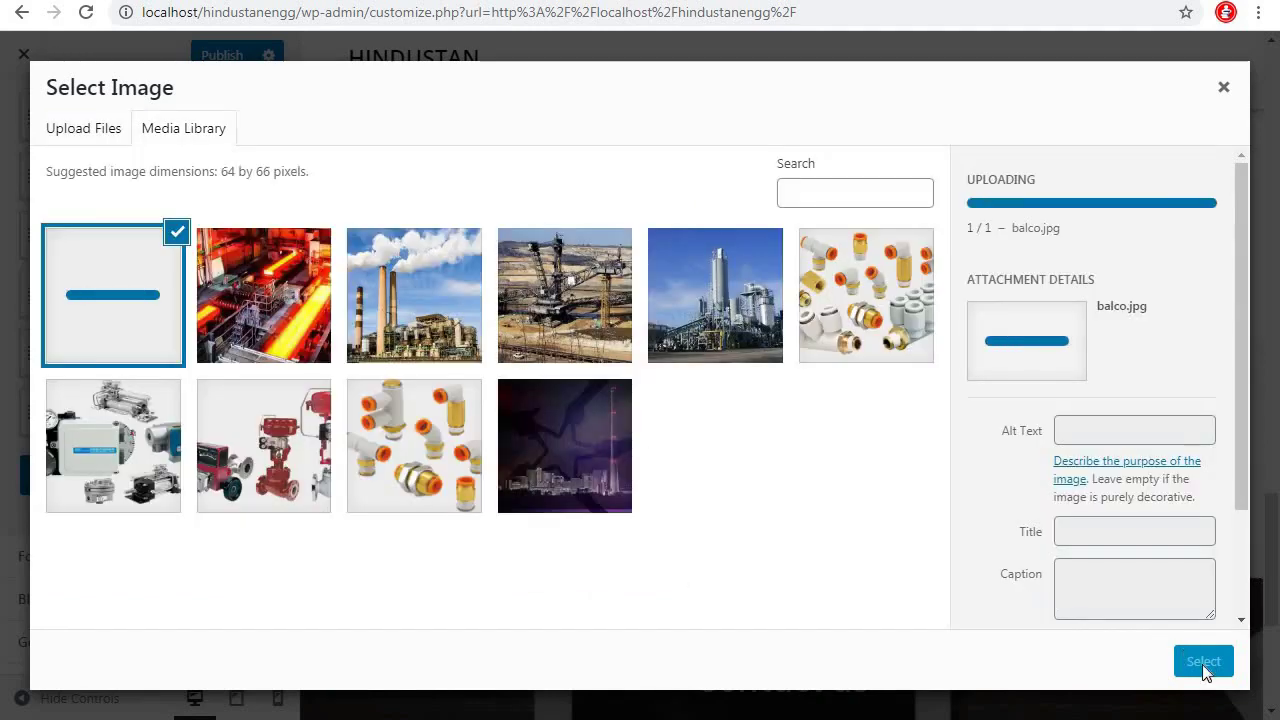
{"action": "left_click", "coordinate": [1205, 668]}
{"action": "left_click", "coordinate": [1114, 663]}
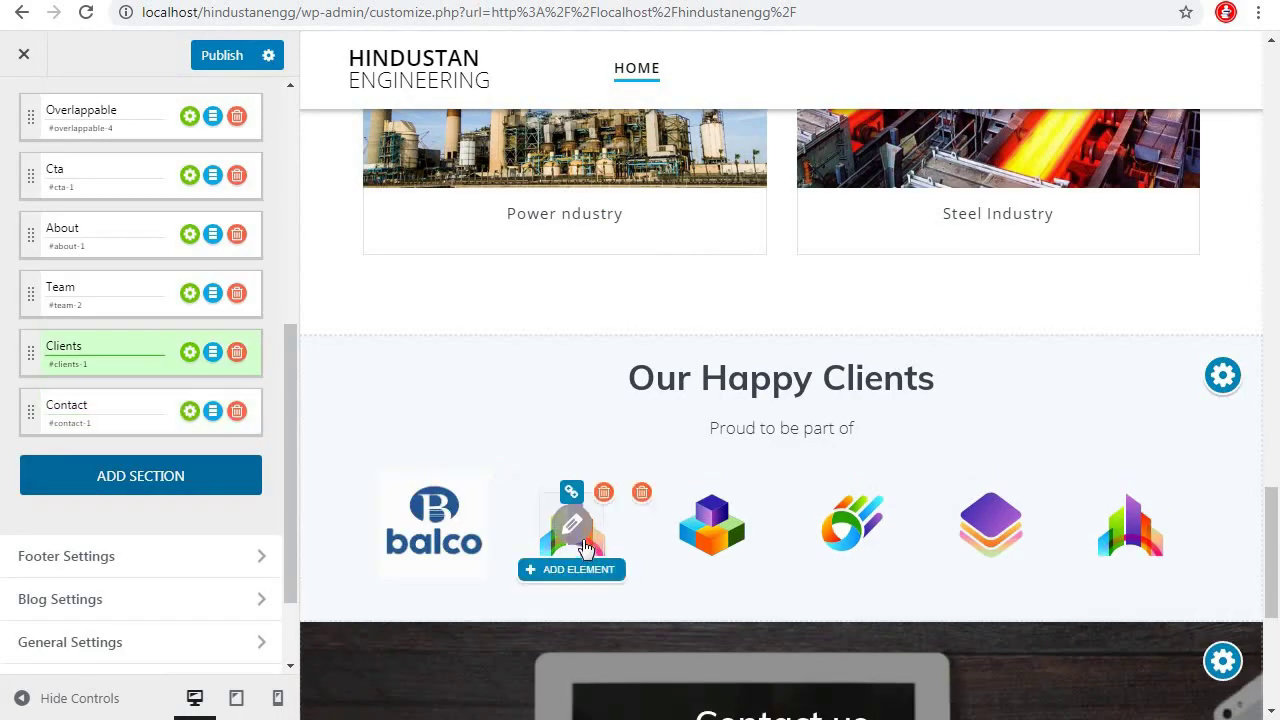
Replace the second client logo with the uploaded dbpower logo, uncropped
{"action": "left_click", "coordinate": [577, 535]}
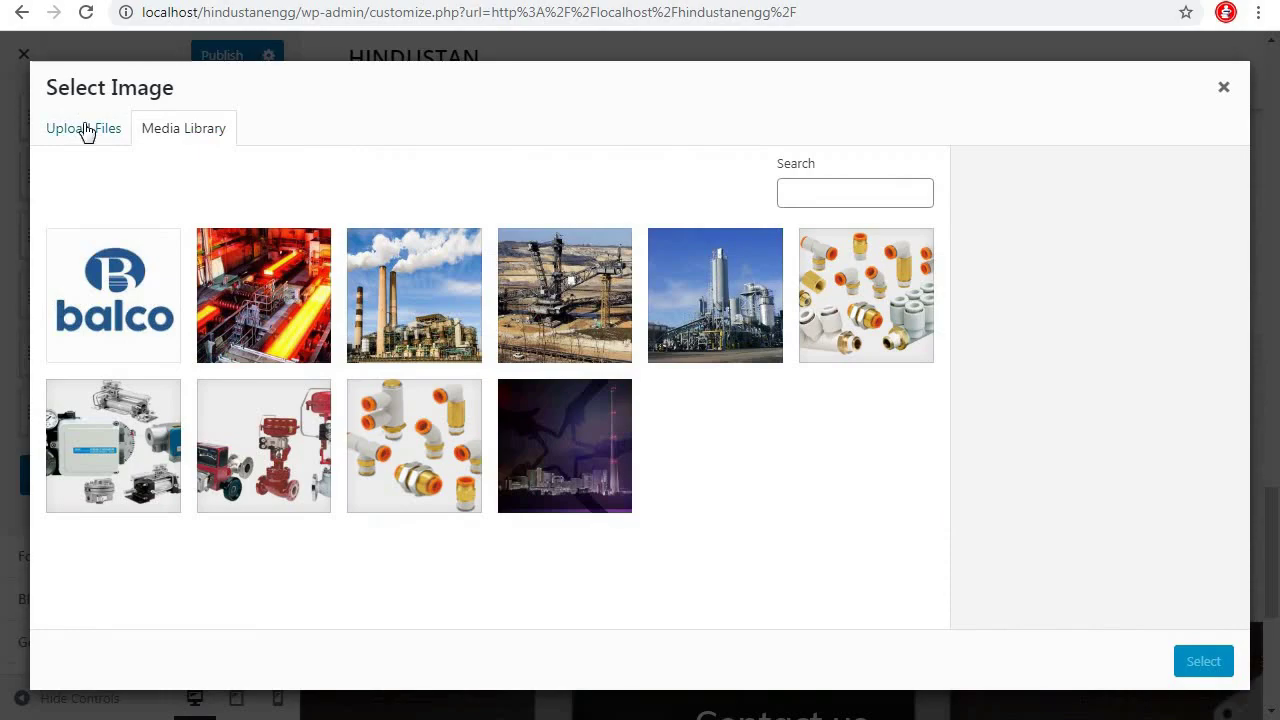
{"action": "left_click", "coordinate": [86, 131]}
{"action": "left_click", "coordinate": [640, 394]}
{"action": "left_click", "coordinate": [500, 249]}
{"action": "left_click", "coordinate": [514, 554]}
{"action": "left_click", "coordinate": [1203, 662]}
{"action": "left_click", "coordinate": [1114, 663]}
Replace the third client logo with the uploaded NTPC logo, uncropped
{"action": "left_click", "coordinate": [711, 525]}
{"action": "left_click", "coordinate": [86, 131]}
{"action": "left_click", "coordinate": [640, 394]}
{"action": "left_click", "coordinate": [500, 371]}
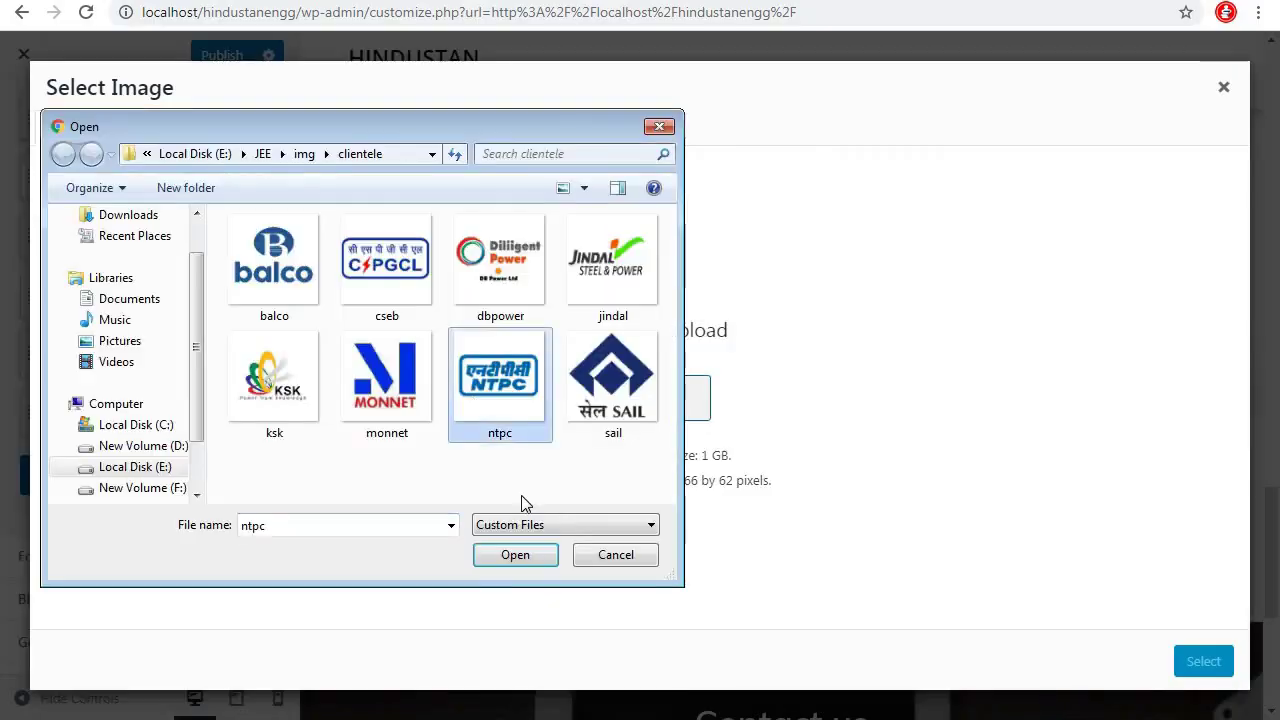
{"action": "left_click", "coordinate": [517, 554]}
{"action": "left_click", "coordinate": [1203, 663]}
Replace the fourth client logo with the uploaded SAIL logo, uncropped
{"action": "left_click", "coordinate": [850, 520]}
{"action": "left_click", "coordinate": [86, 131]}
{"action": "left_click", "coordinate": [640, 394]}
{"action": "left_click", "coordinate": [606, 371]}
{"action": "left_click", "coordinate": [517, 554]}
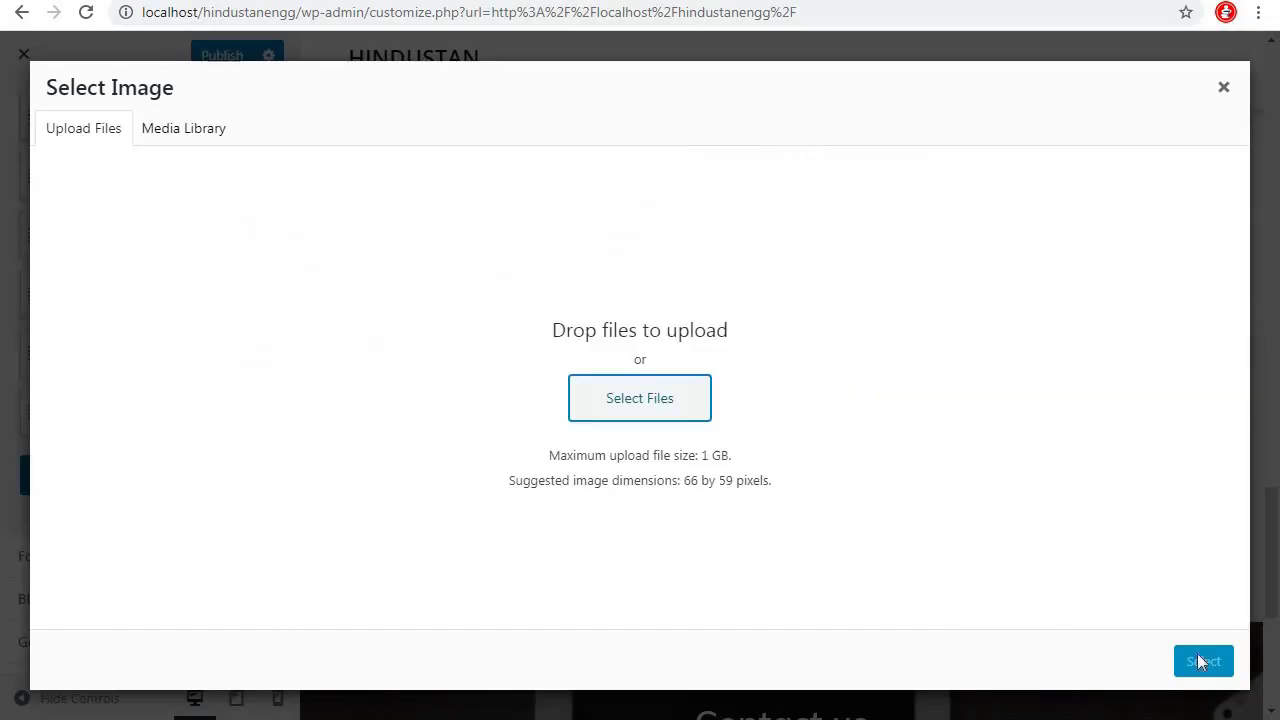
{"action": "left_click", "coordinate": [1203, 663]}
{"action": "left_click", "coordinate": [1114, 663]}
Replace the fifth client logo with the uploaded Jindal logo, cropping it
{"action": "left_click", "coordinate": [992, 528]}
{"action": "left_click", "coordinate": [86, 131]}
{"action": "left_click", "coordinate": [640, 394]}
{"action": "left_click", "coordinate": [623, 294]}
{"action": "left_click", "coordinate": [514, 554]}
{"action": "left_click", "coordinate": [1203, 663]}
{"action": "left_click", "coordinate": [1189, 663]}
Replace the sixth client logo with the uploaded KSK logo, uncropped
{"action": "left_click", "coordinate": [1130, 525]}
{"action": "left_click", "coordinate": [629, 397]}
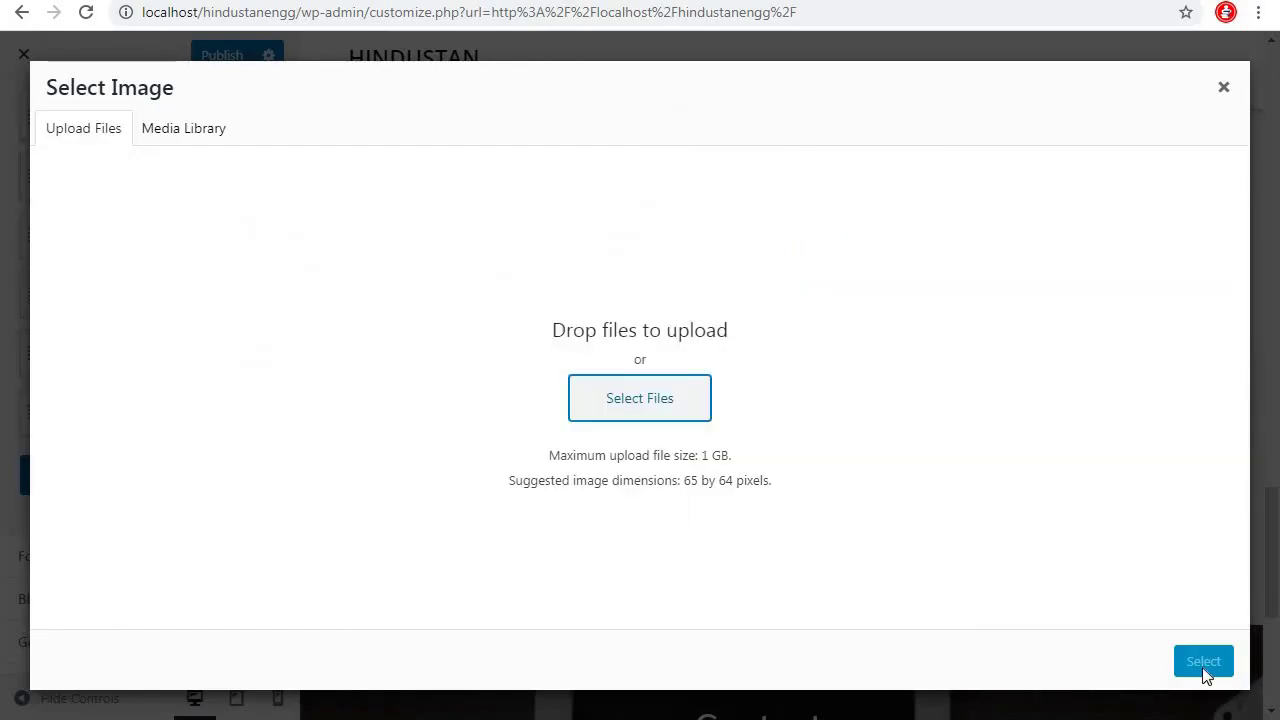
{"action": "left_click", "coordinate": [1203, 663]}
{"action": "left_click", "coordinate": [1049, 662]}
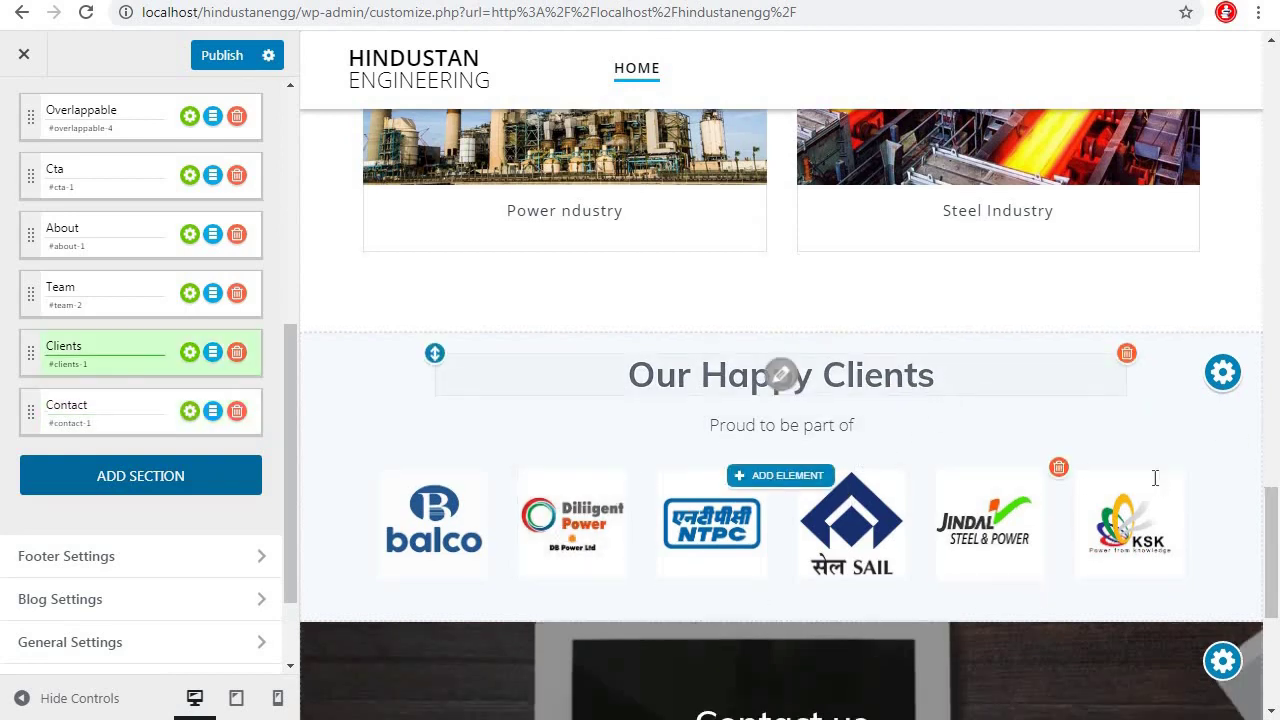
{"action": "scroll", "coordinate": [1150, 490], "scroll_direction": "down", "scroll_amount": 2}
{"action": "scroll", "coordinate": [700, 530], "scroll_direction": "down", "scroll_amount": 2}
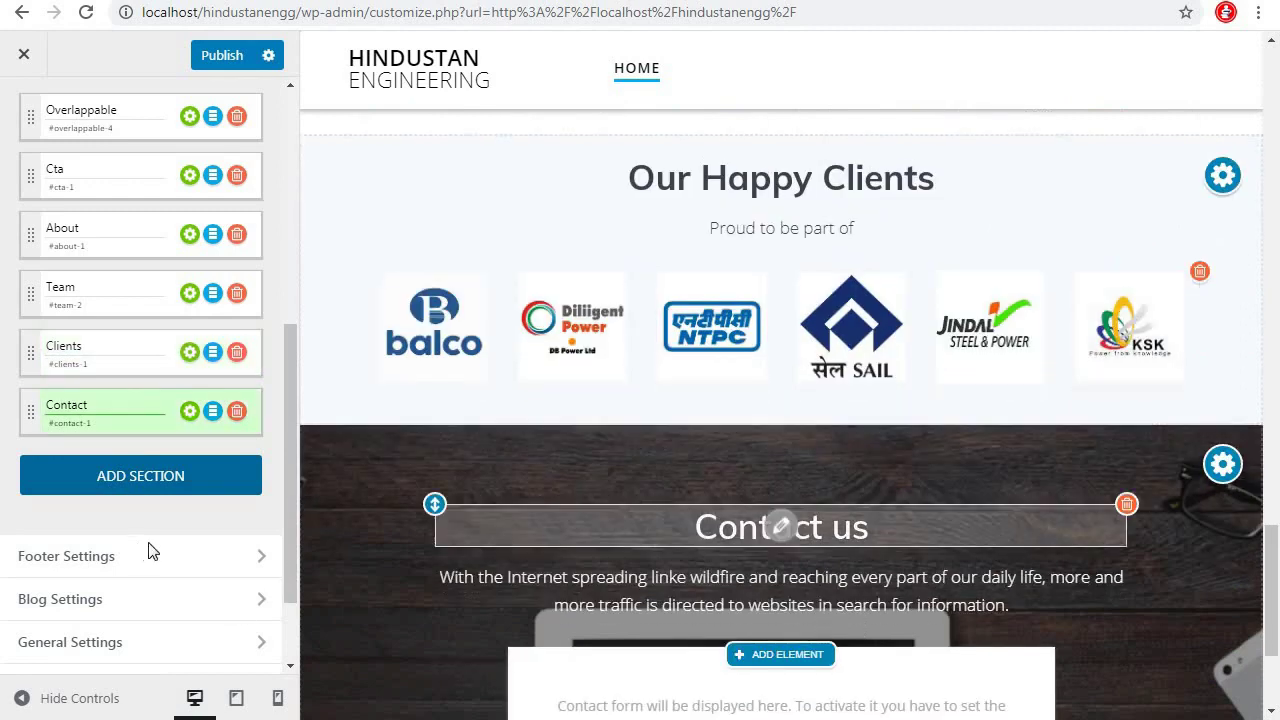
Delete the Contact us paragraph and upload fittings.jpg as the Contact section's background image
{"action": "scroll", "coordinate": [1152, 488], "scroll_direction": "down", "scroll_amount": 2}
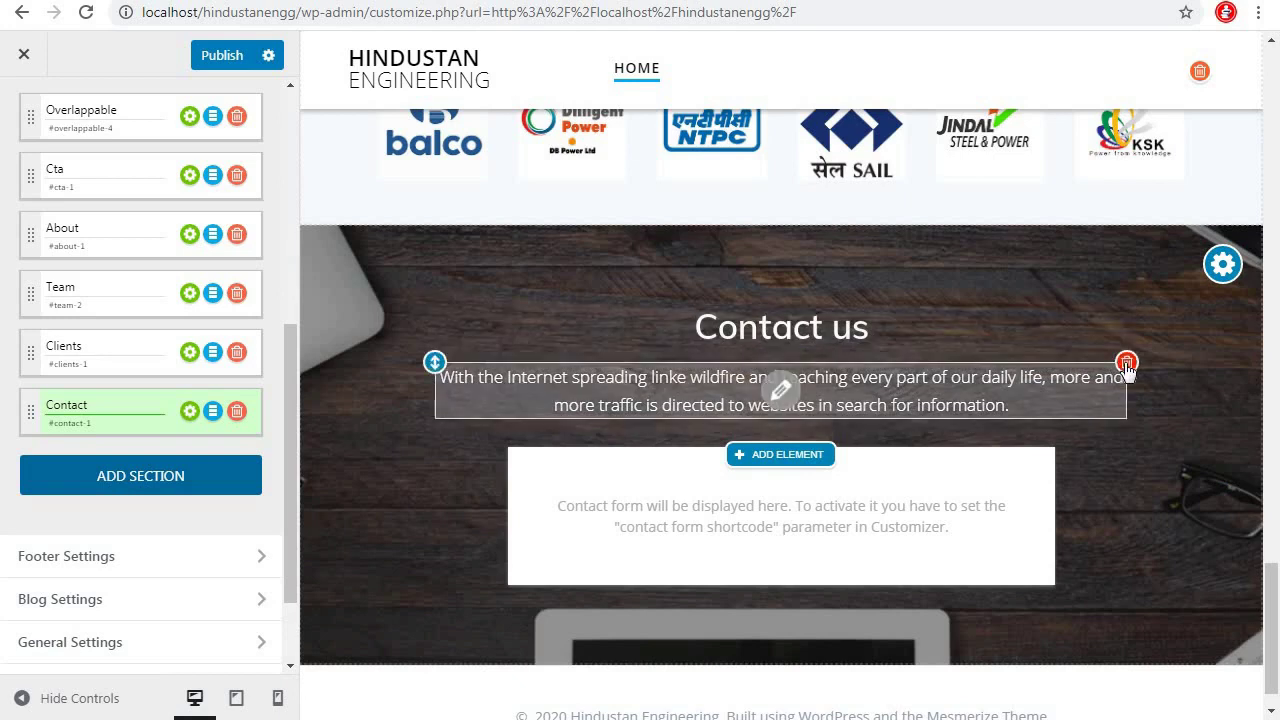
{"action": "left_click", "coordinate": [1127, 363]}
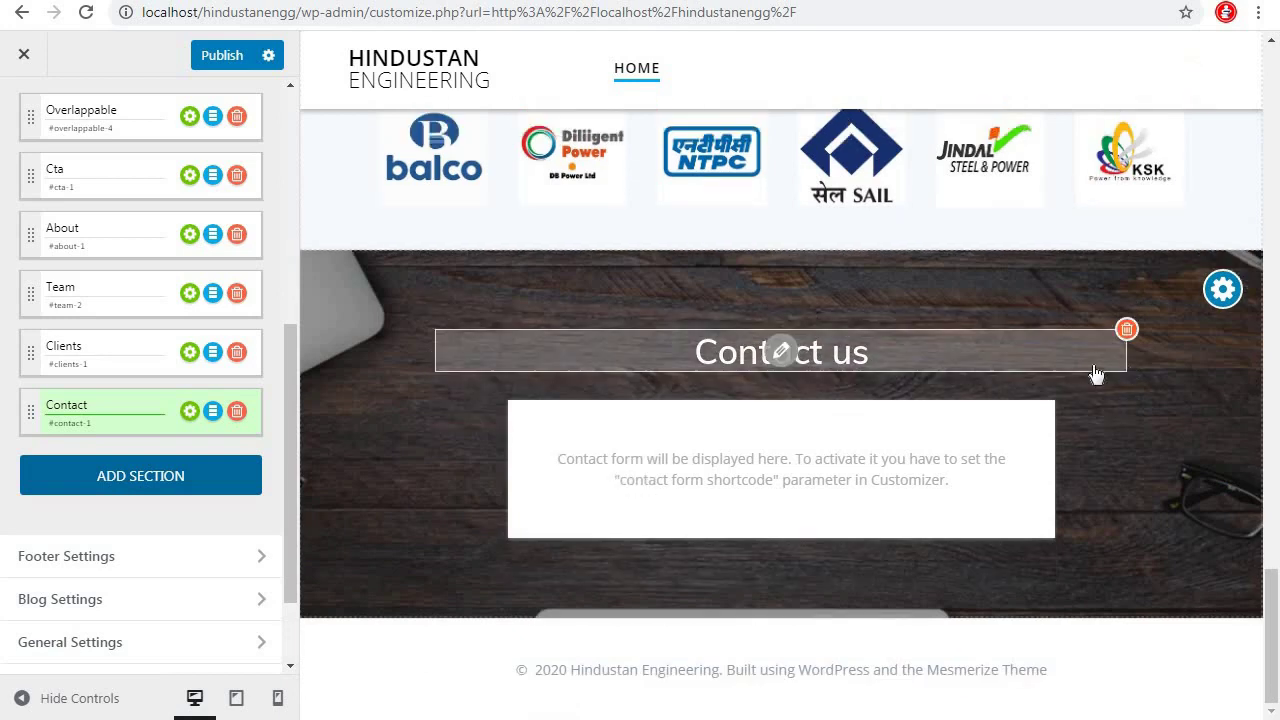
{"action": "left_click", "coordinate": [190, 412]}
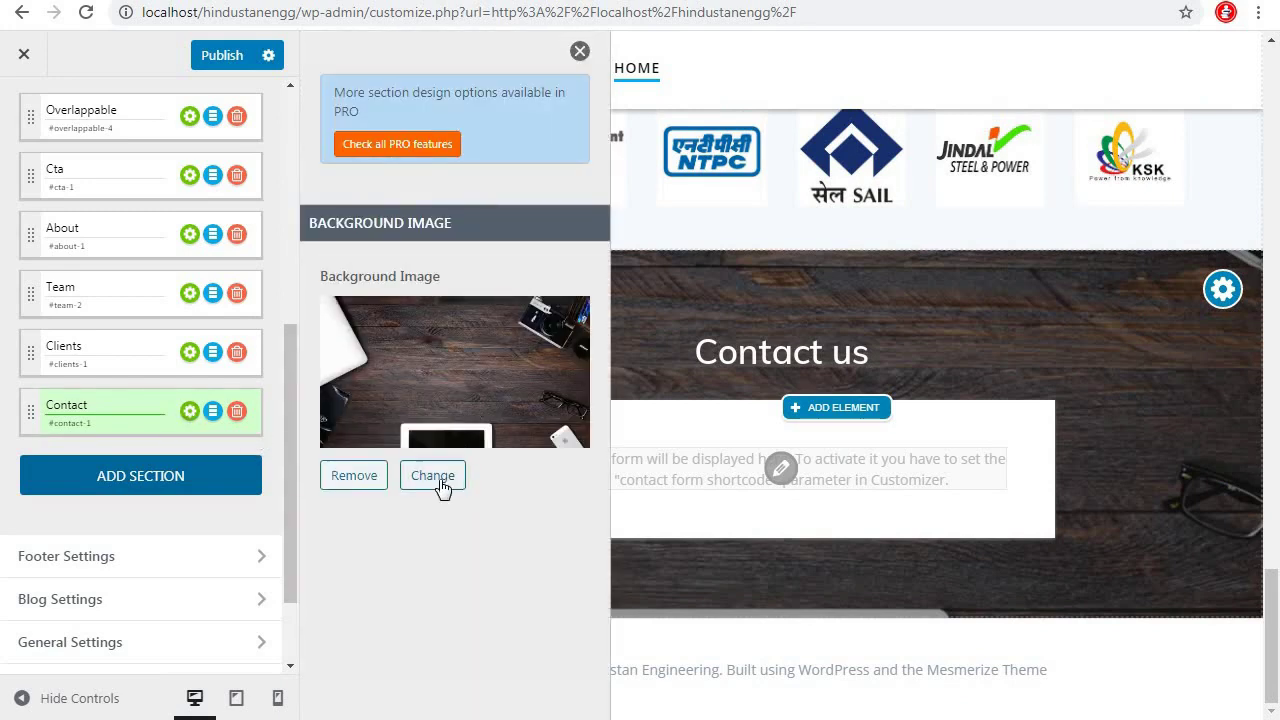
{"action": "left_click", "coordinate": [437, 479]}
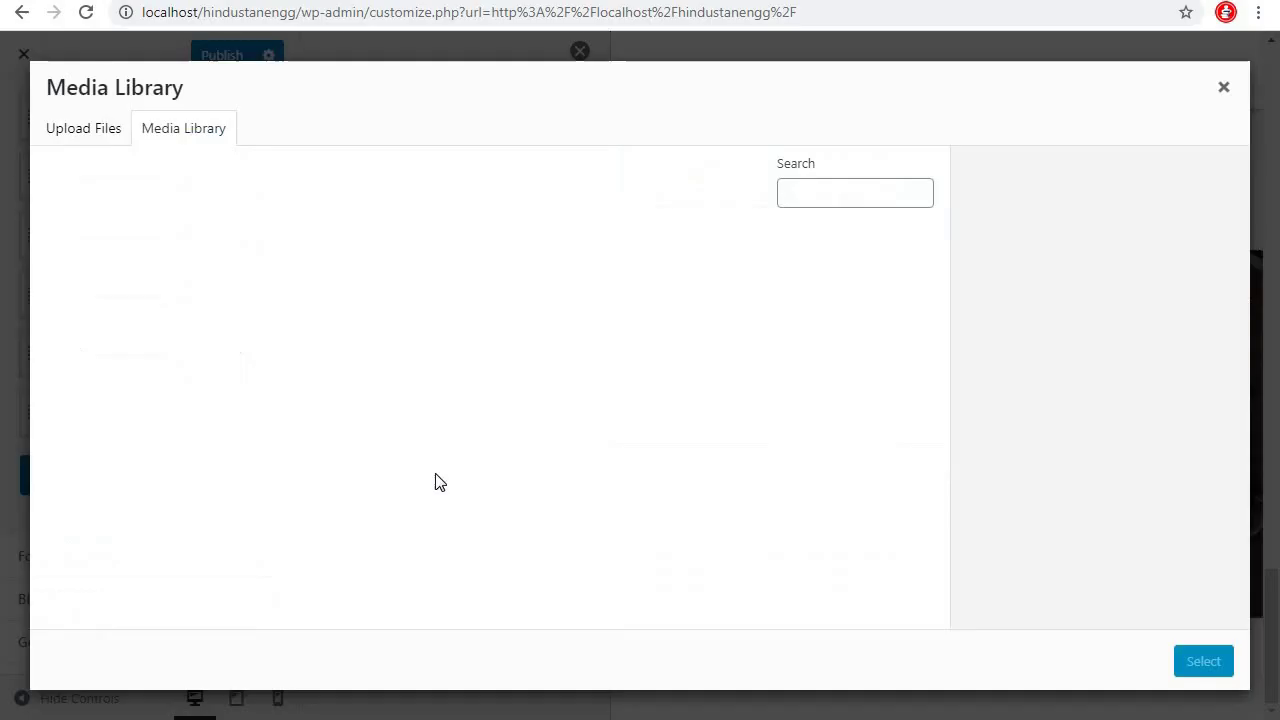
{"action": "left_click", "coordinate": [96, 136]}
{"action": "left_click", "coordinate": [640, 398]}
{"action": "scroll", "coordinate": [440, 350], "scroll_direction": "down", "scroll_amount": 5}
{"action": "left_click", "coordinate": [382, 378]}
{"action": "left_click", "coordinate": [517, 561]}
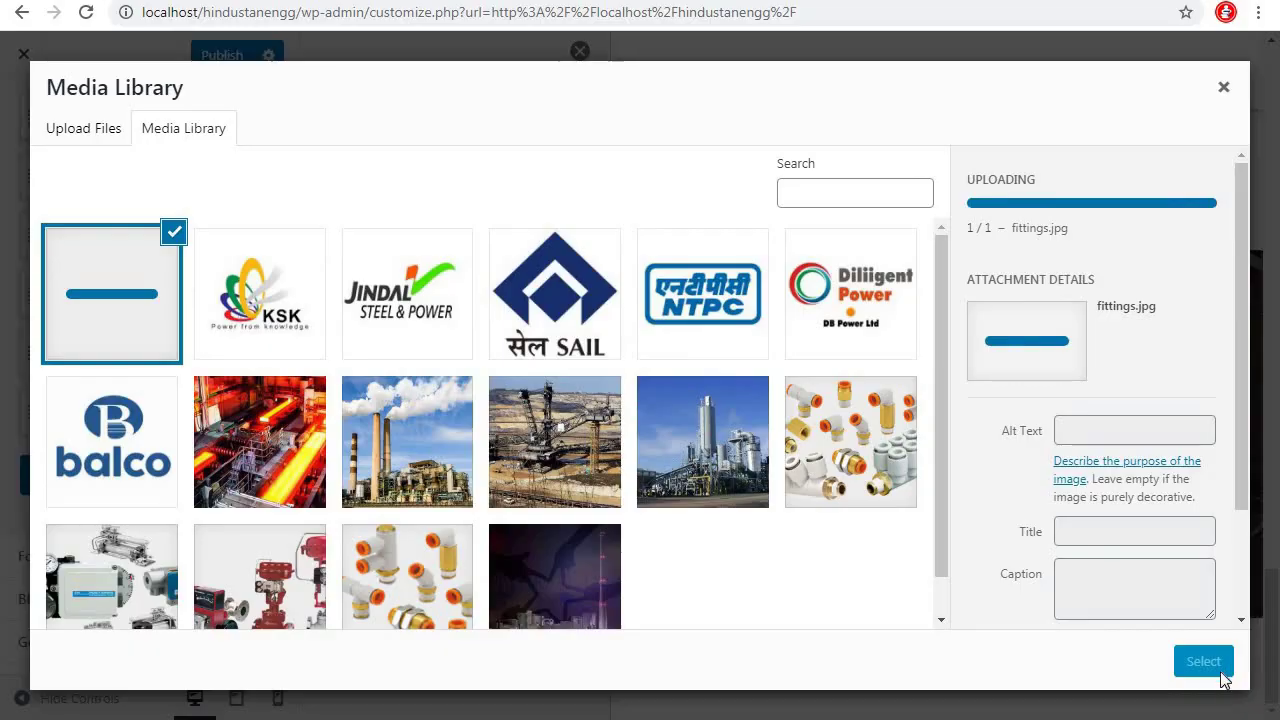
{"action": "left_click", "coordinate": [1218, 668]}
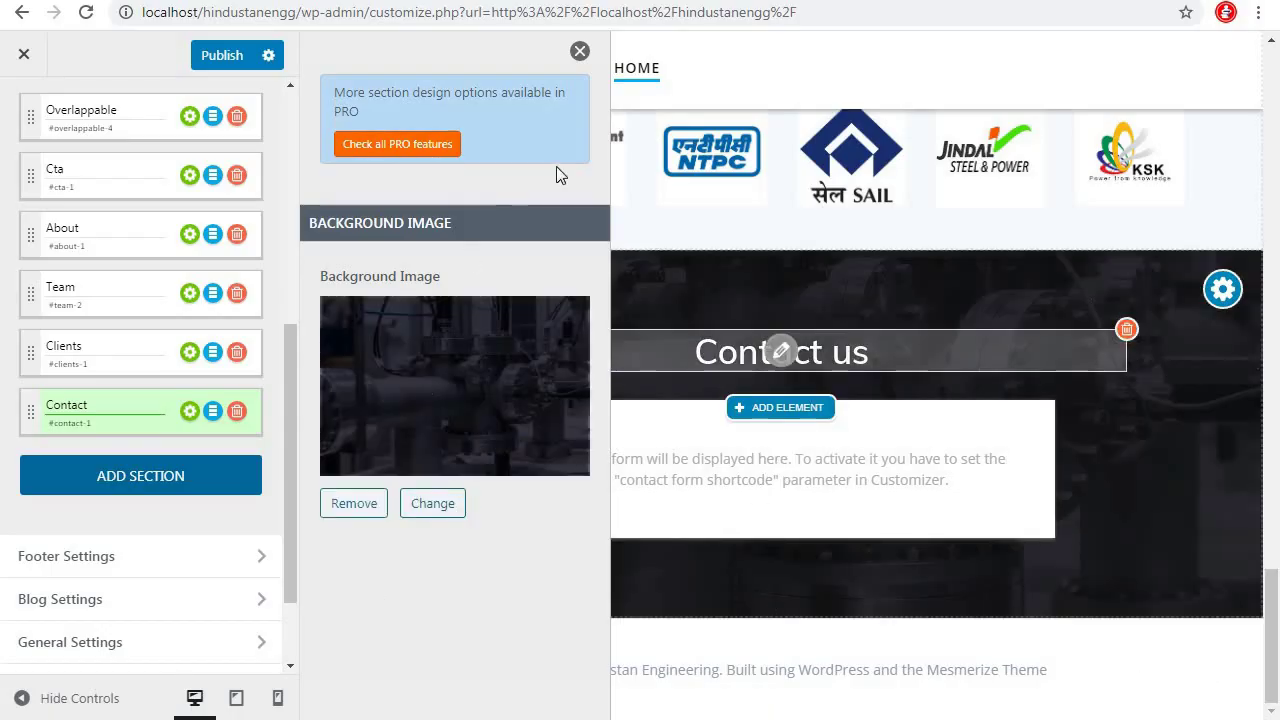
{"action": "left_click", "coordinate": [579, 52]}
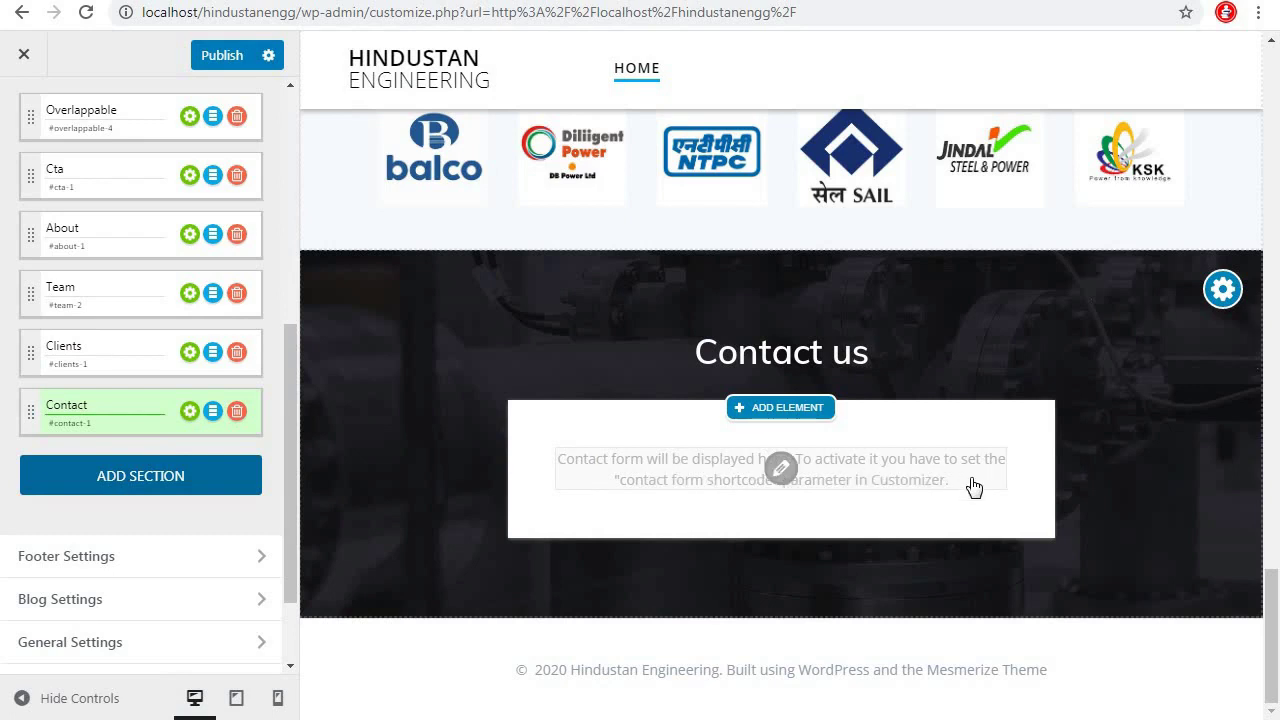
Publish the Customizer changes and scroll the preview back to the top
{"action": "left_click", "coordinate": [215, 55]}
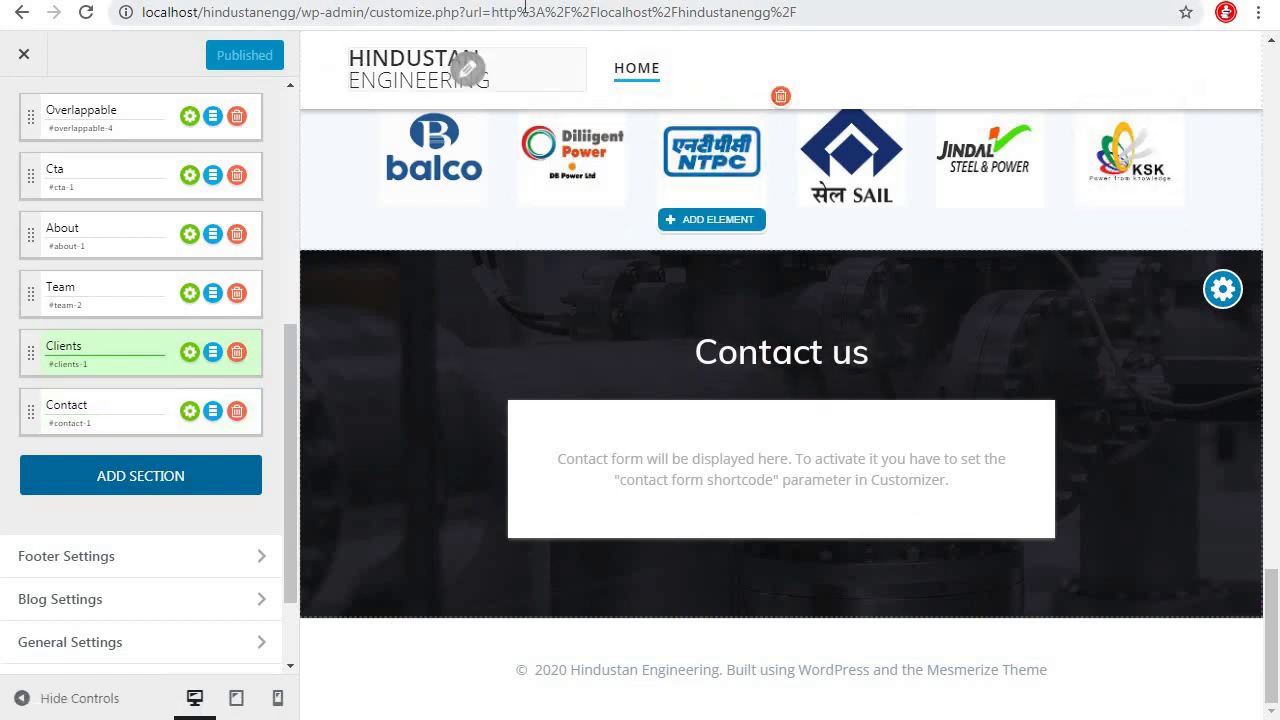
{"action": "scroll", "coordinate": [784, 249], "scroll_direction": "up", "scroll_amount": 10}
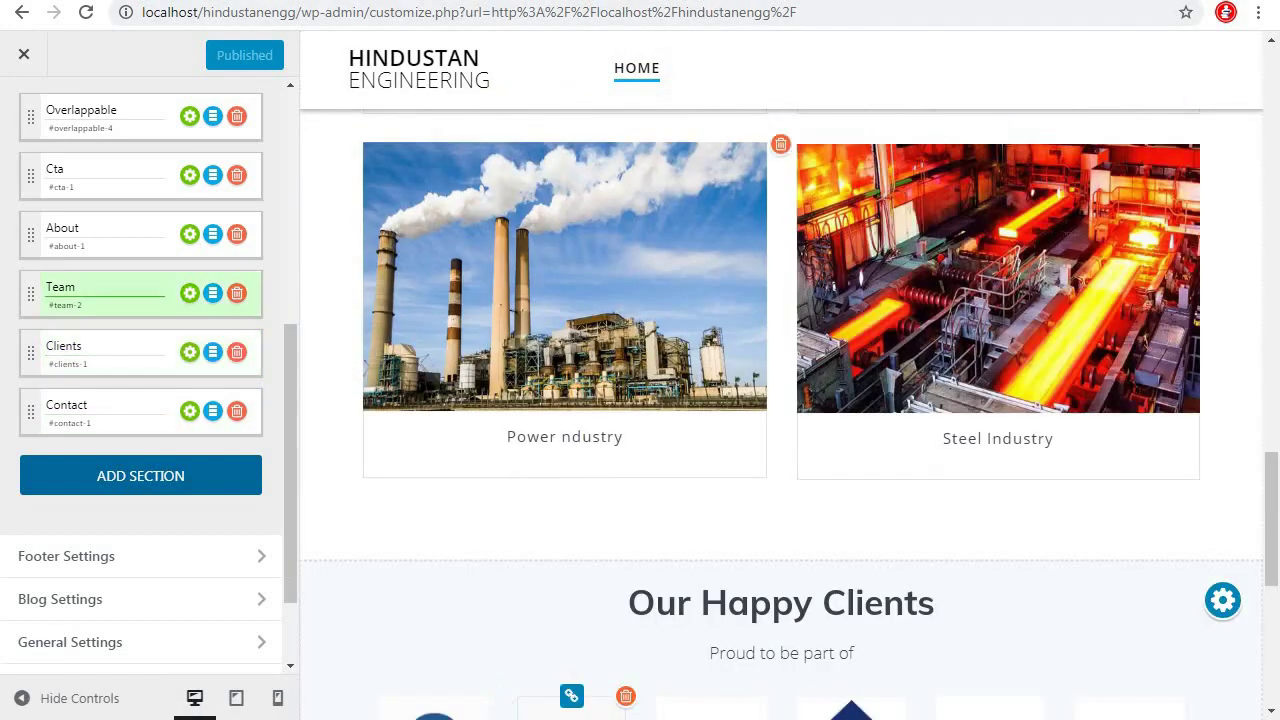
{"action": "scroll", "coordinate": [1275, 224], "scroll_direction": "up", "scroll_amount": 8}
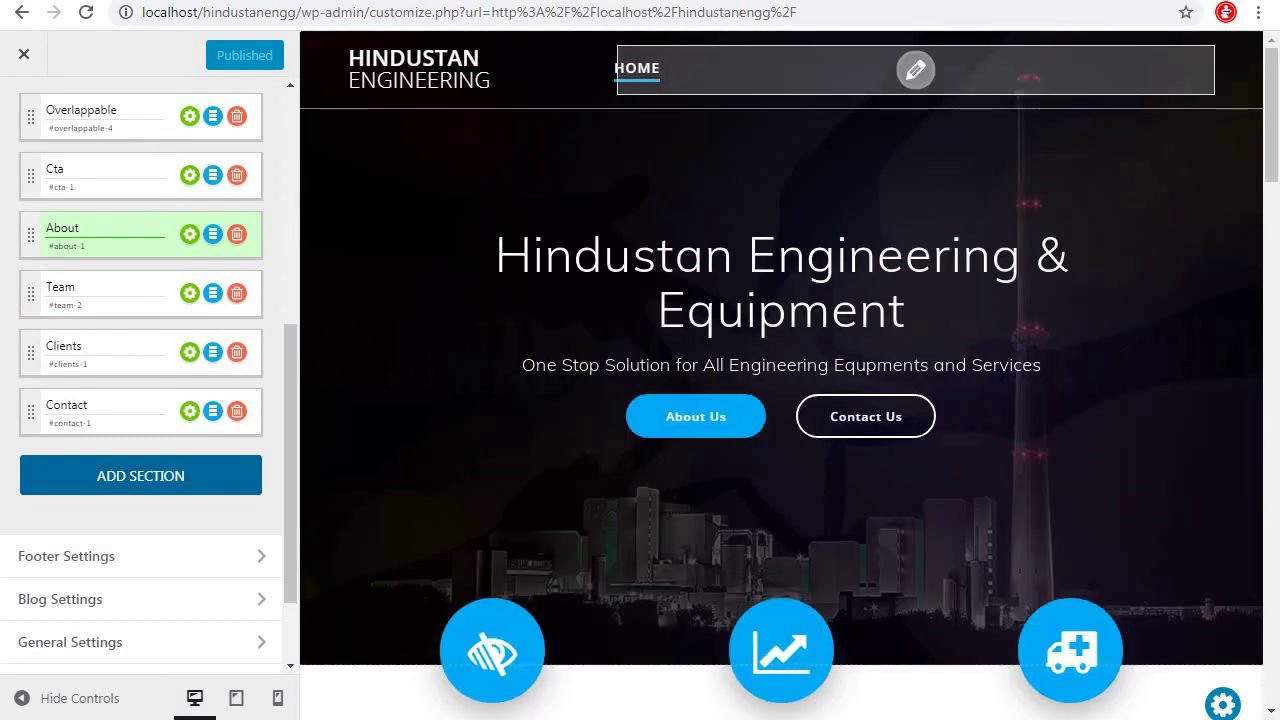
Close the Customizer, reload the live home page and scroll to check the Contact us section
{"action": "left_click", "coordinate": [24, 54]}
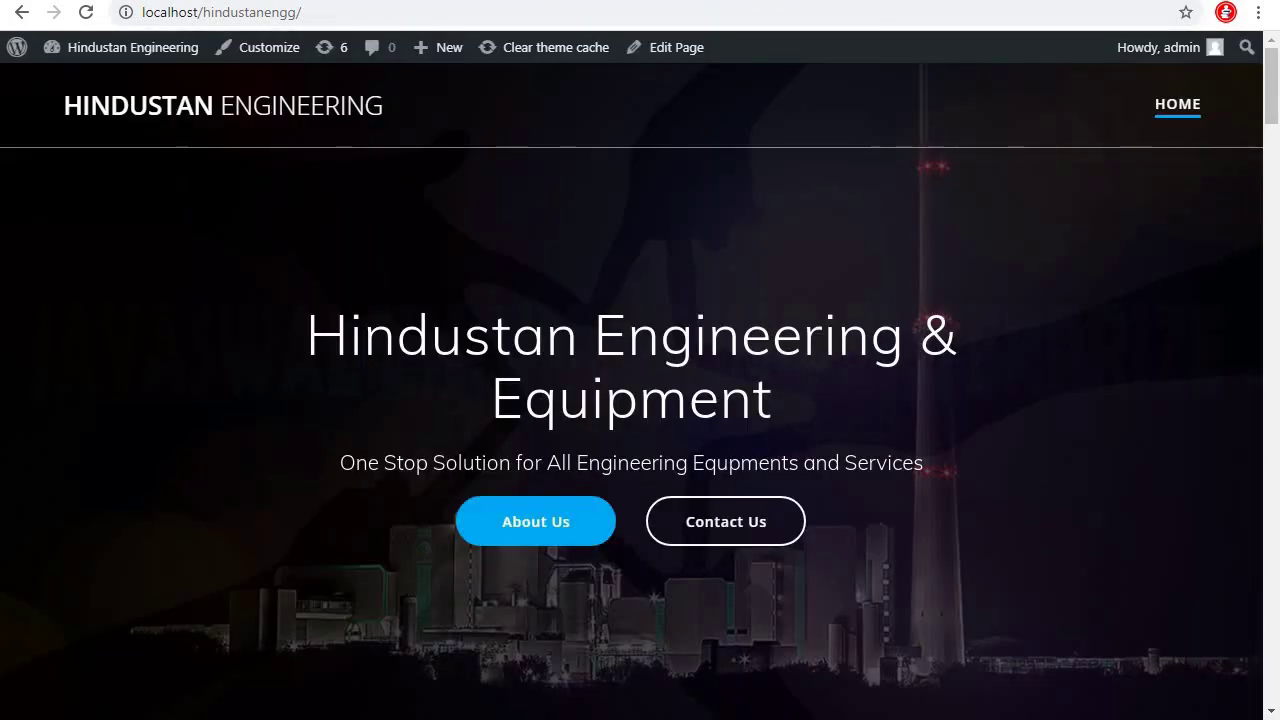
{"action": "left_click", "coordinate": [87, 14]}
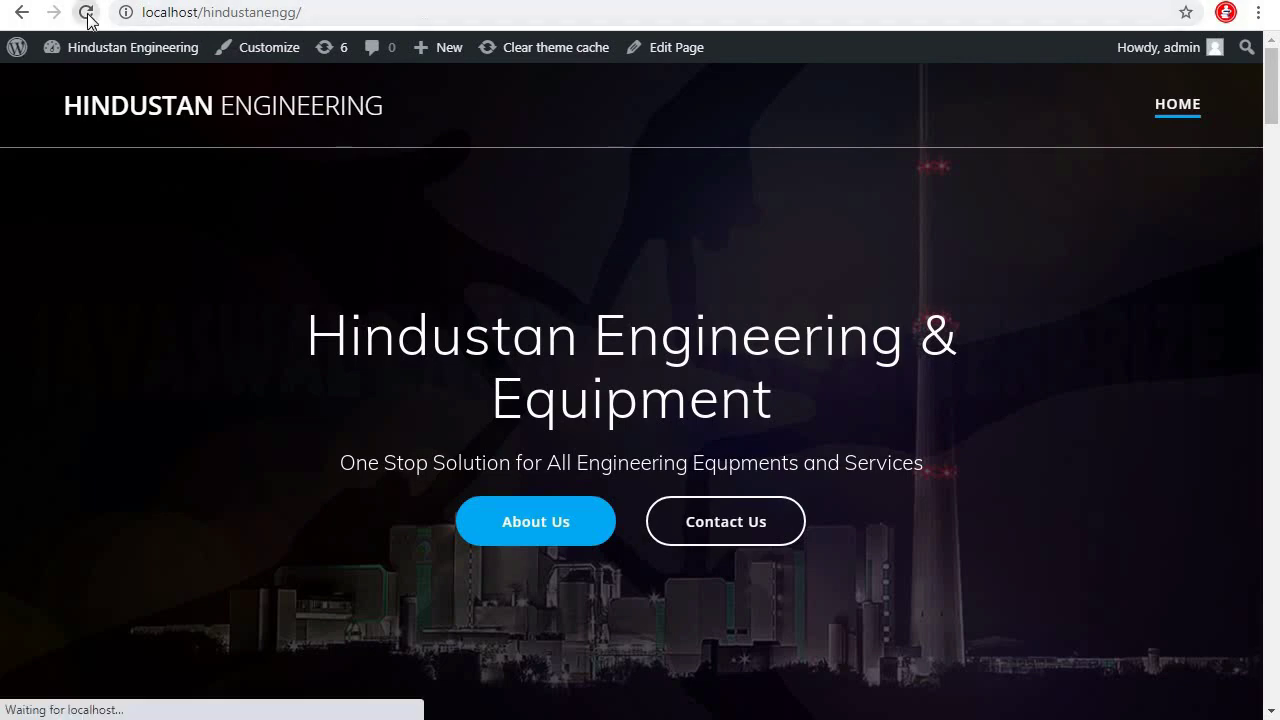
{"action": "scroll", "coordinate": [863, 446], "scroll_direction": "down", "scroll_amount": 10}
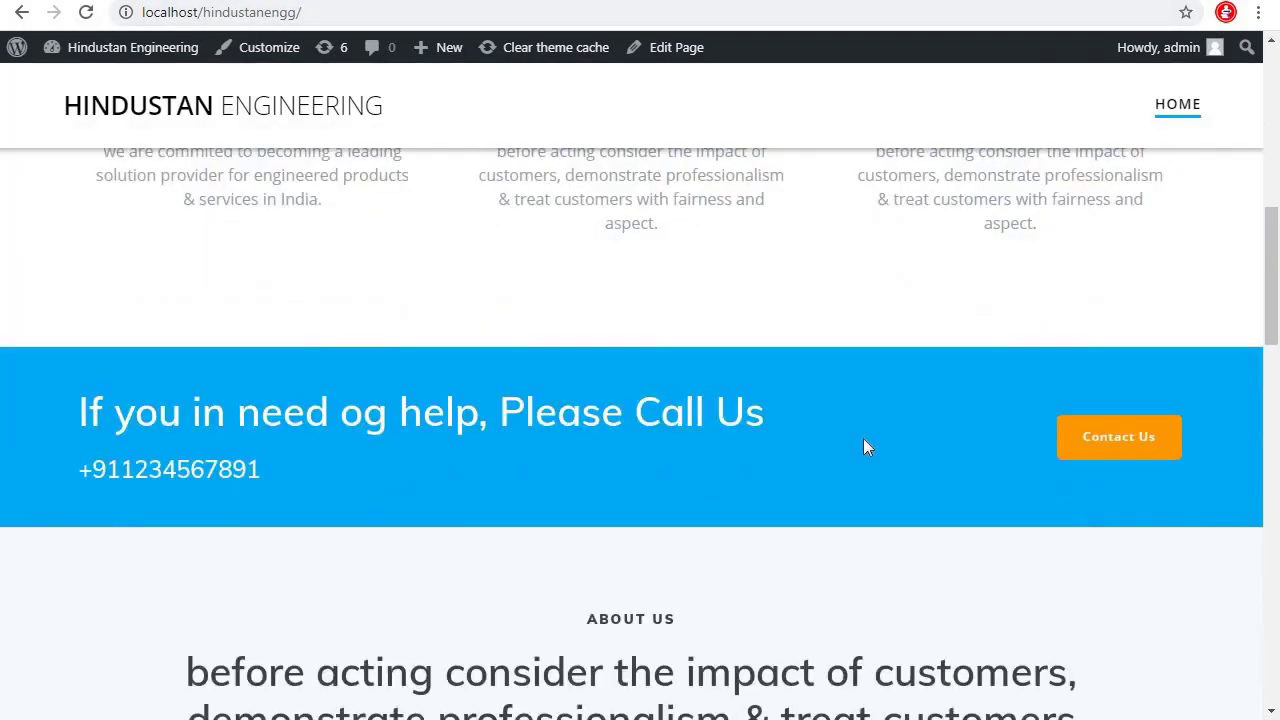
{"action": "scroll", "coordinate": [868, 448], "scroll_direction": "down", "scroll_amount": 9}
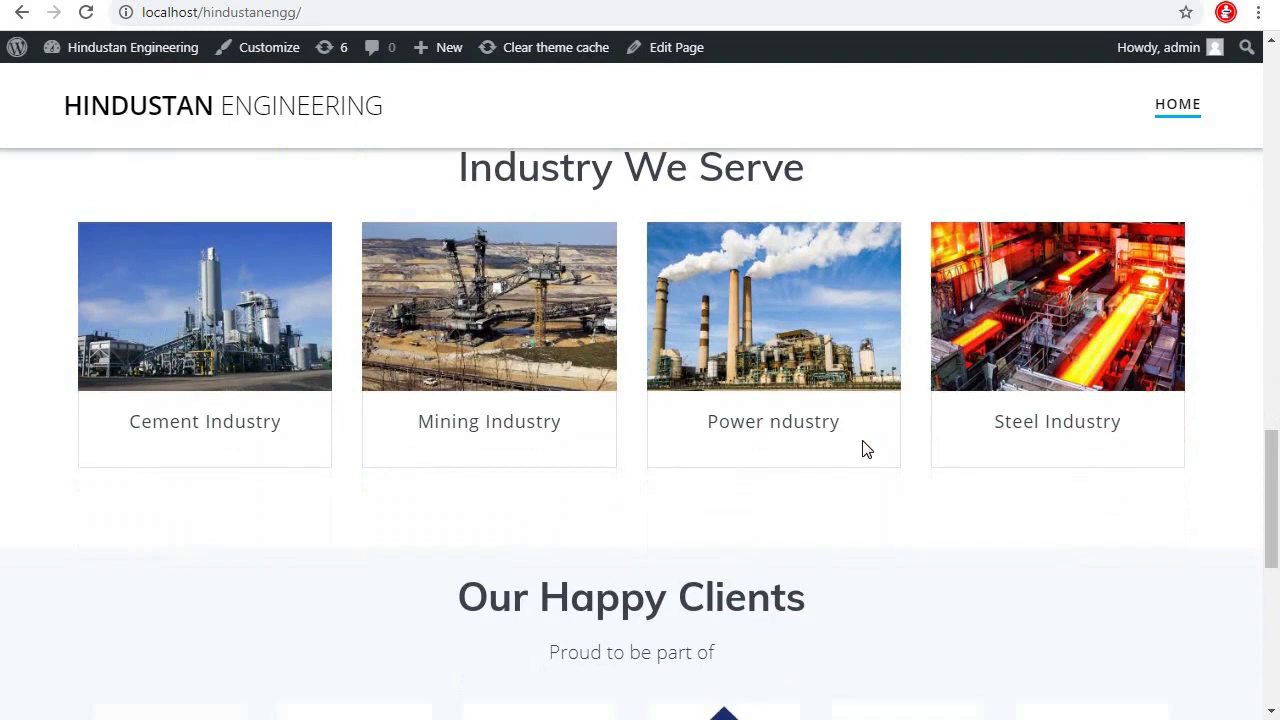
{"action": "scroll", "coordinate": [866, 449], "scroll_direction": "down", "scroll_amount": 5}
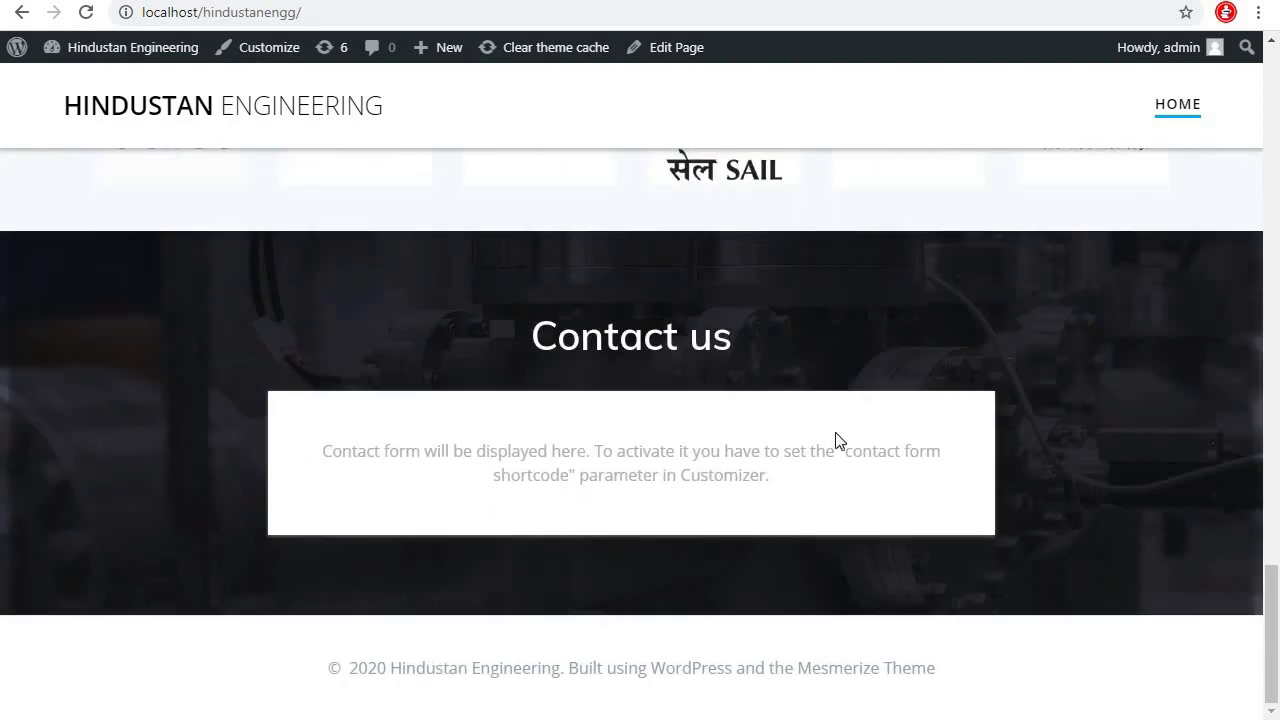
{"action": "scroll", "coordinate": [836, 460], "scroll_direction": "up", "scroll_amount": 10}
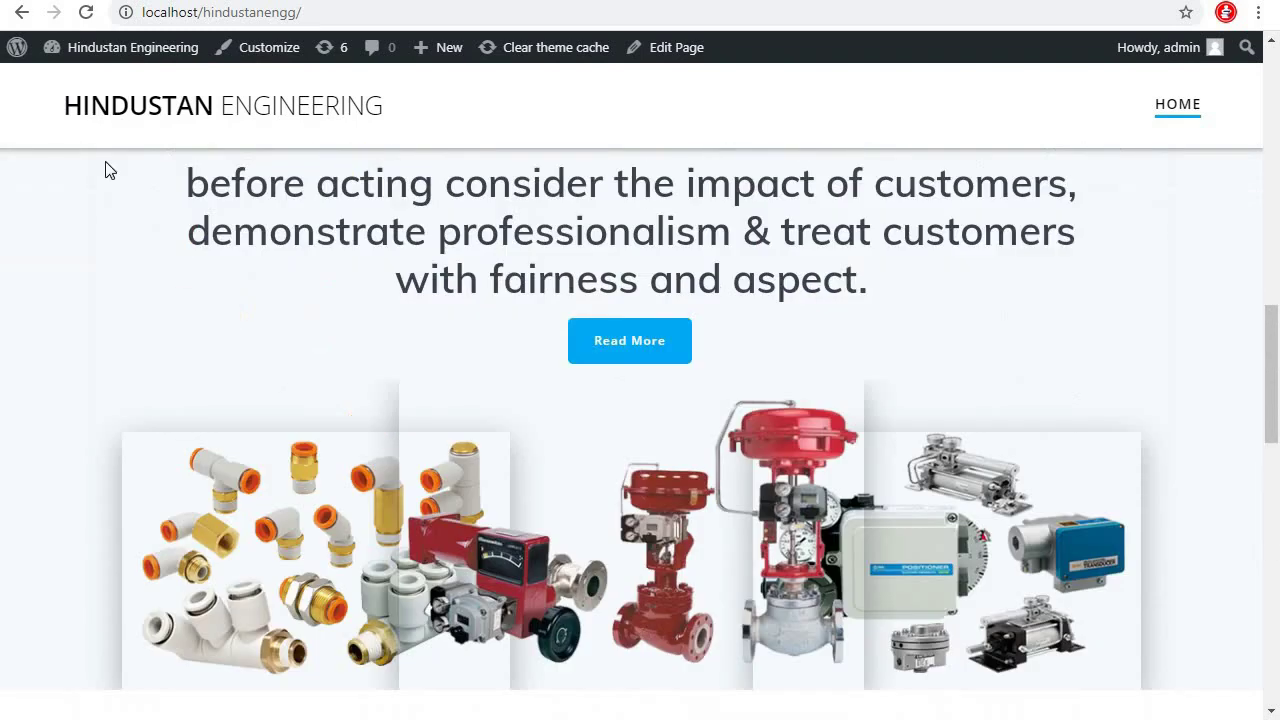
From the Dashboard, search plugins for 'contact', then install and activate Contact Form 7
{"action": "mouse_move", "coordinate": [104, 63]}
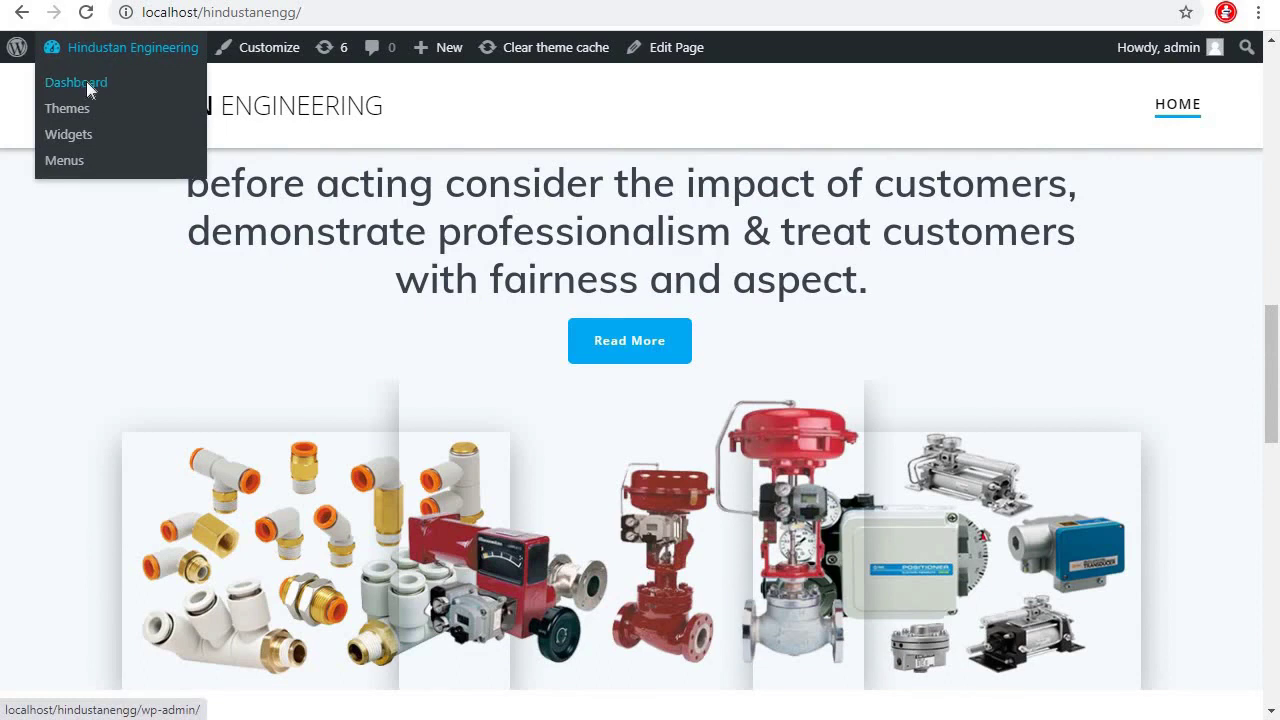
{"action": "left_click", "coordinate": [88, 86]}
{"action": "mouse_move", "coordinate": [80, 390]}
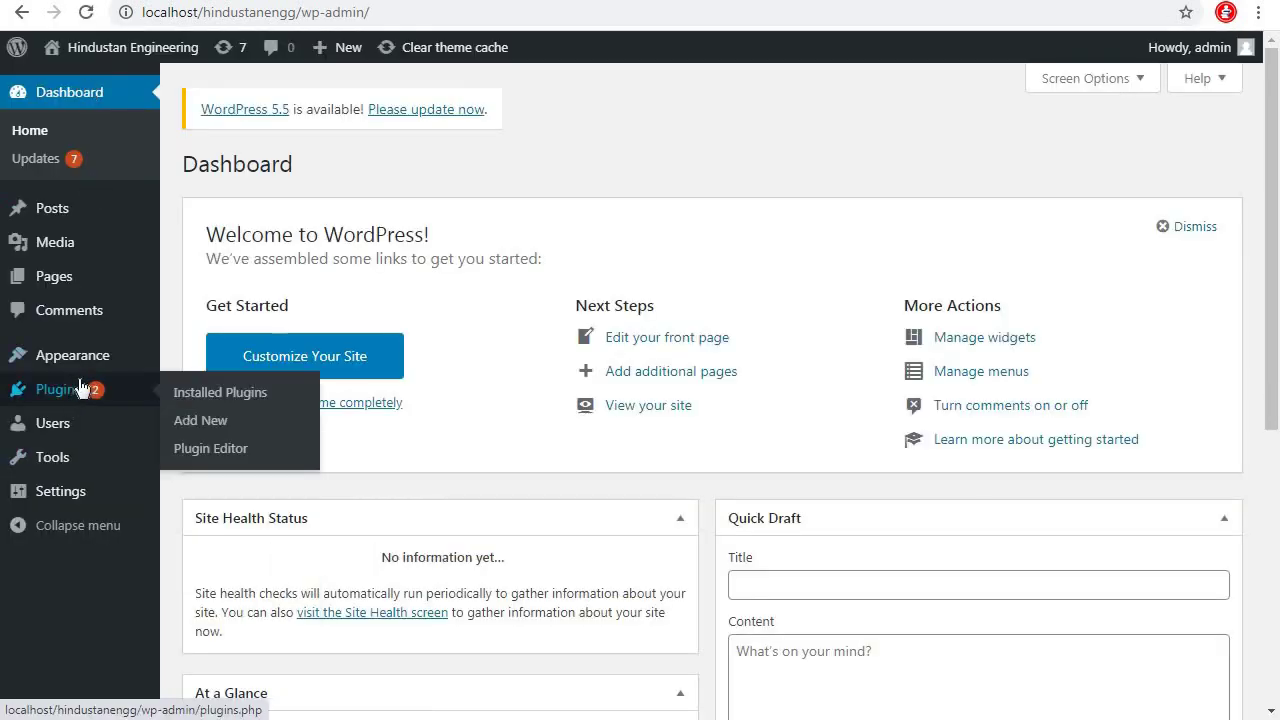
{"action": "left_click", "coordinate": [201, 421]}
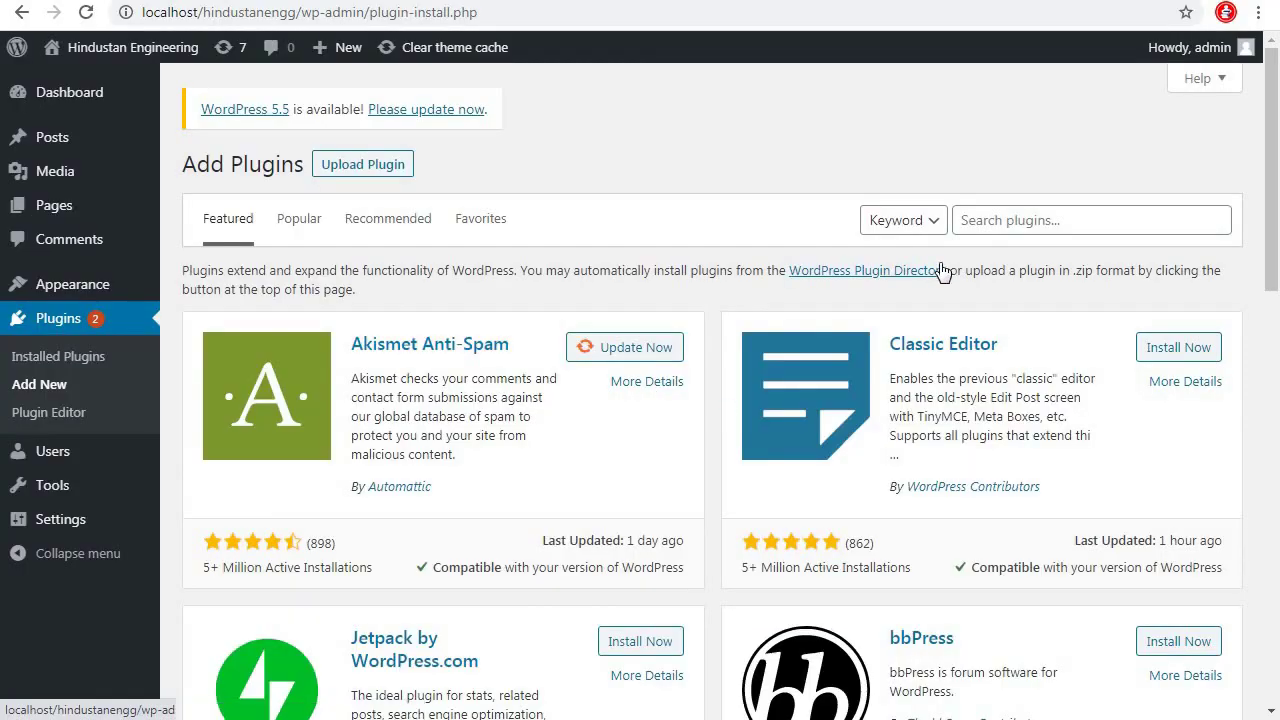
{"action": "left_click", "coordinate": [988, 218]}
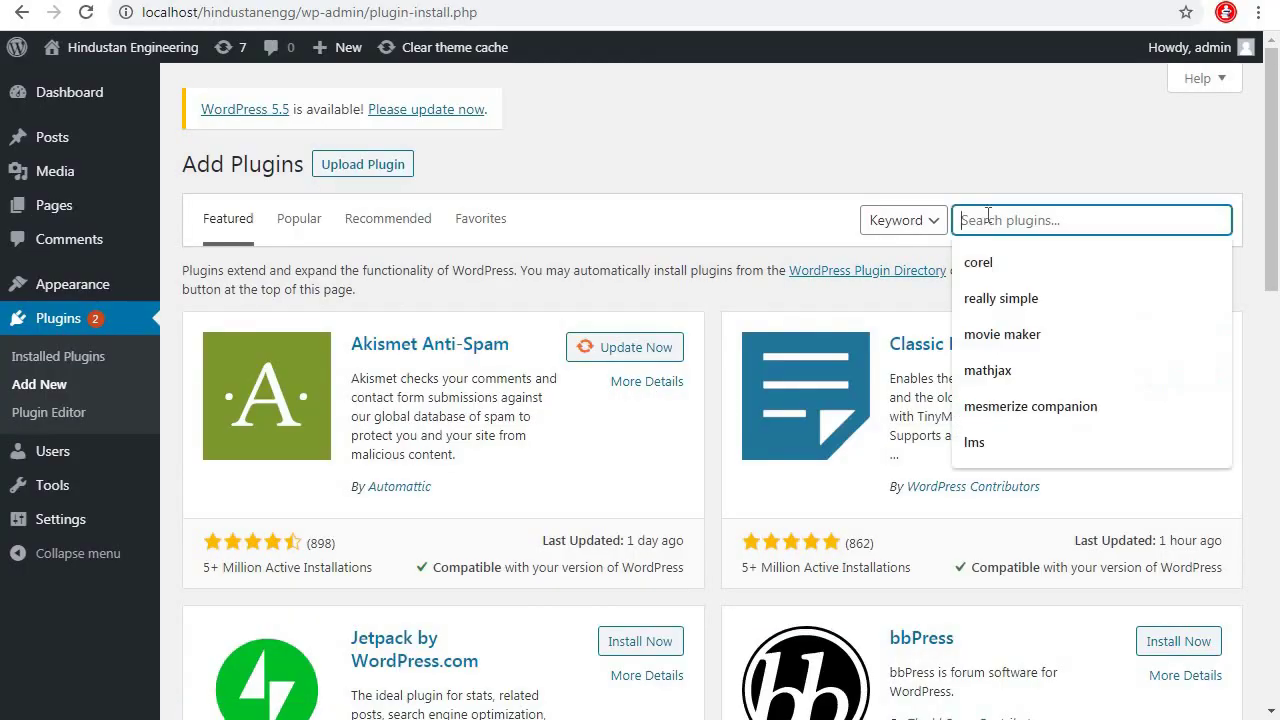
{"action": "type", "text": "contact"}
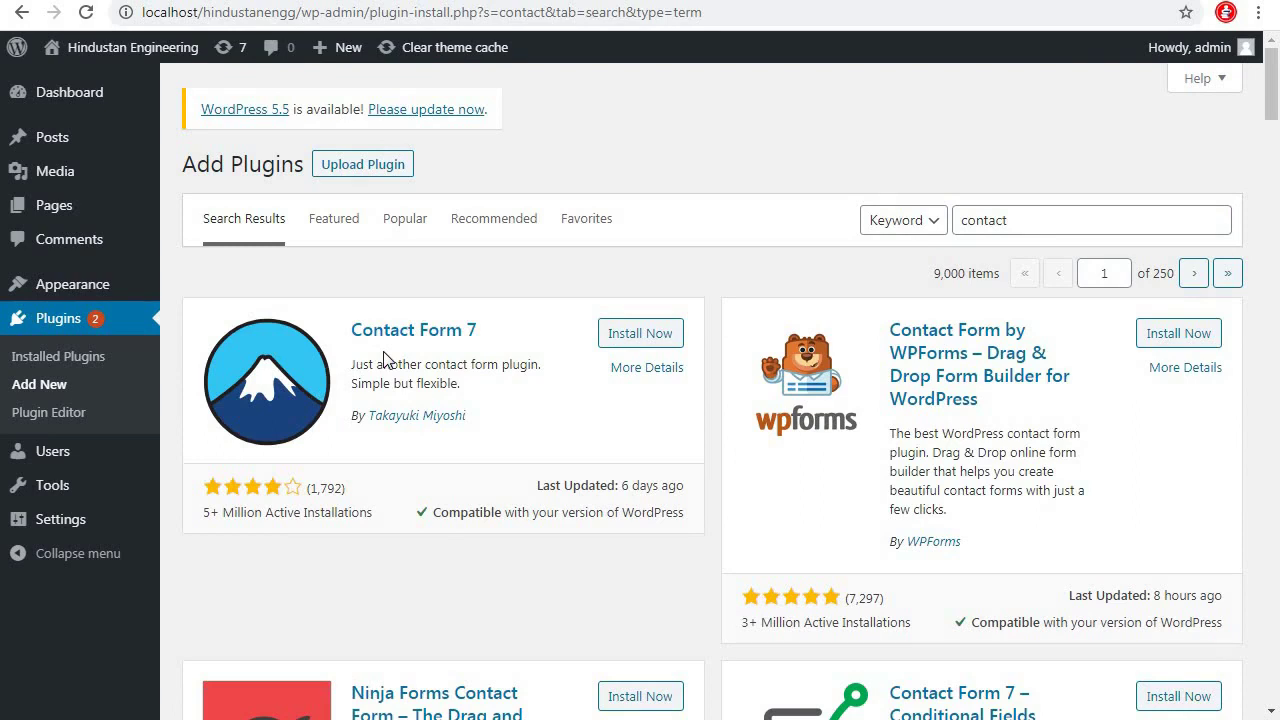
{"action": "left_click", "coordinate": [650, 340]}
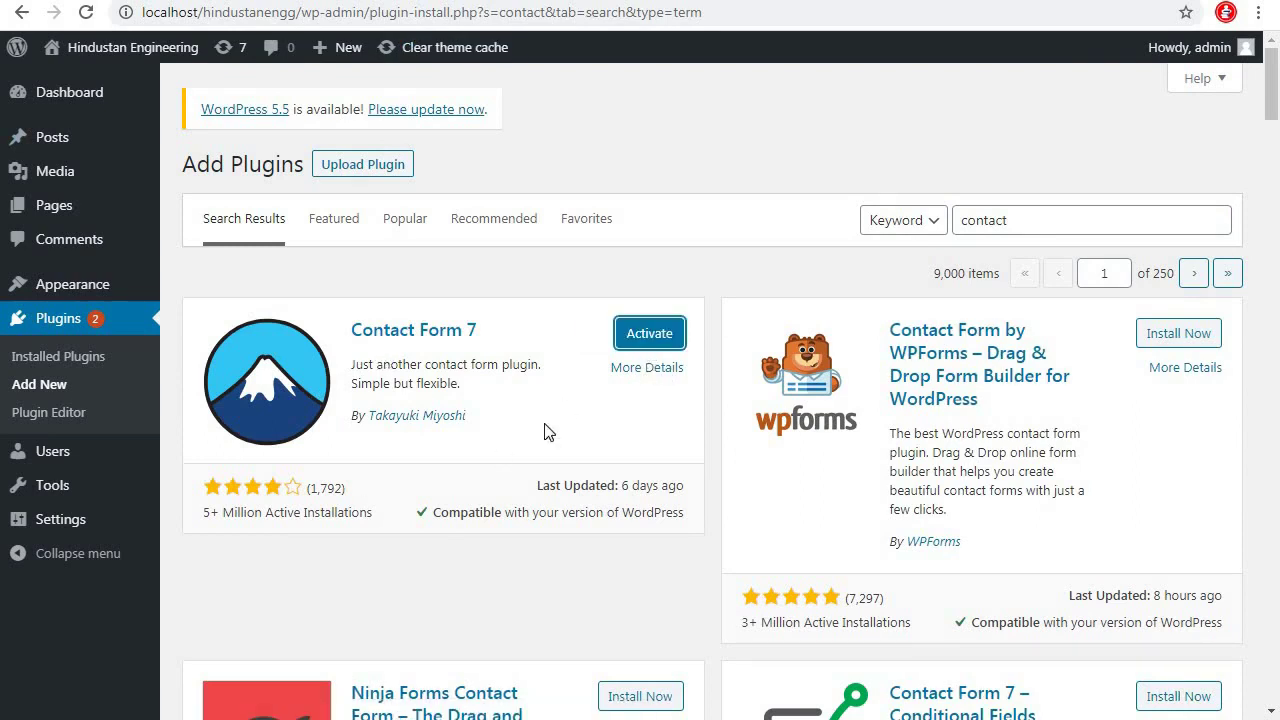
{"action": "left_click", "coordinate": [655, 341]}
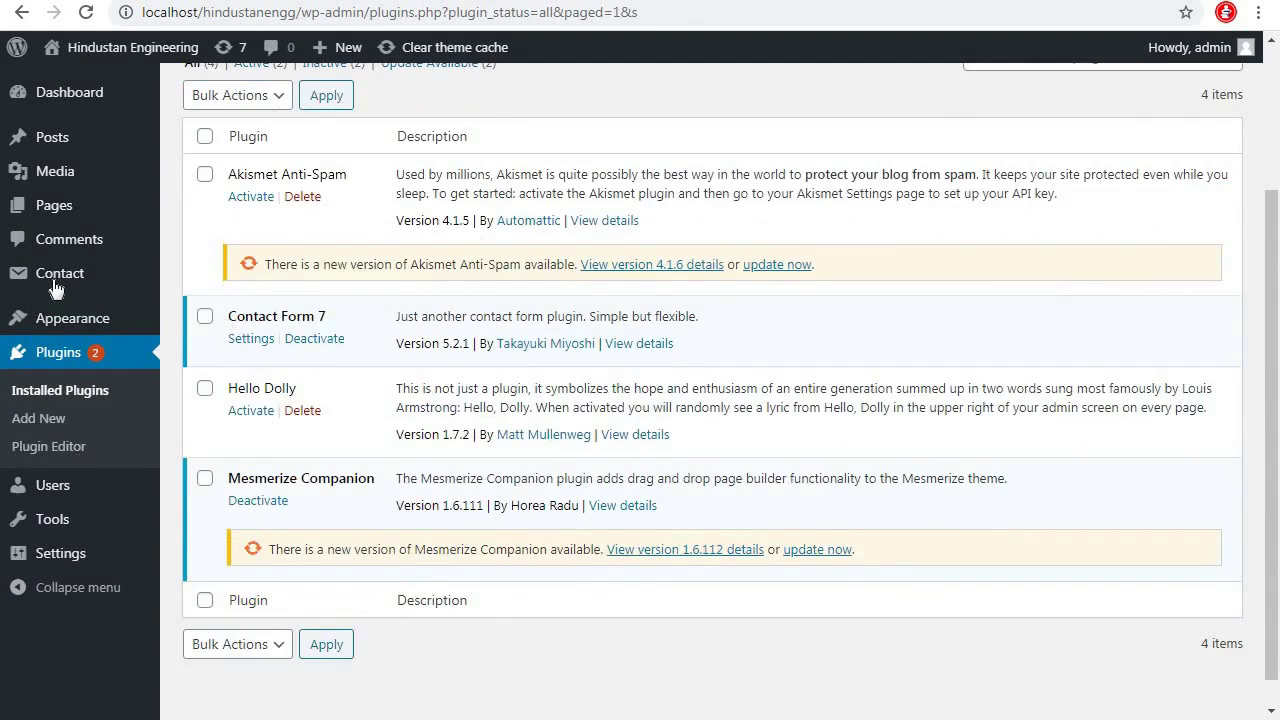
Open Contact > Contact Forms to list Contact form 1
{"action": "mouse_move", "coordinate": [58, 285]}
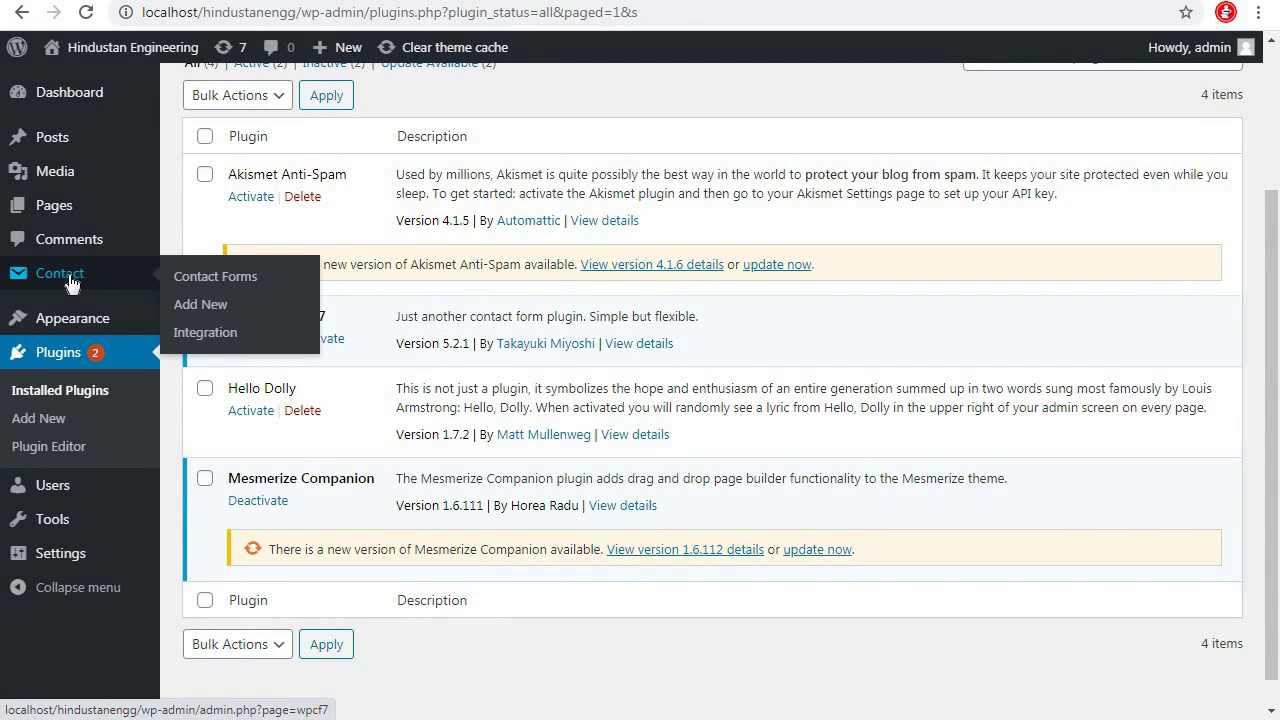
{"action": "left_click", "coordinate": [204, 288]}
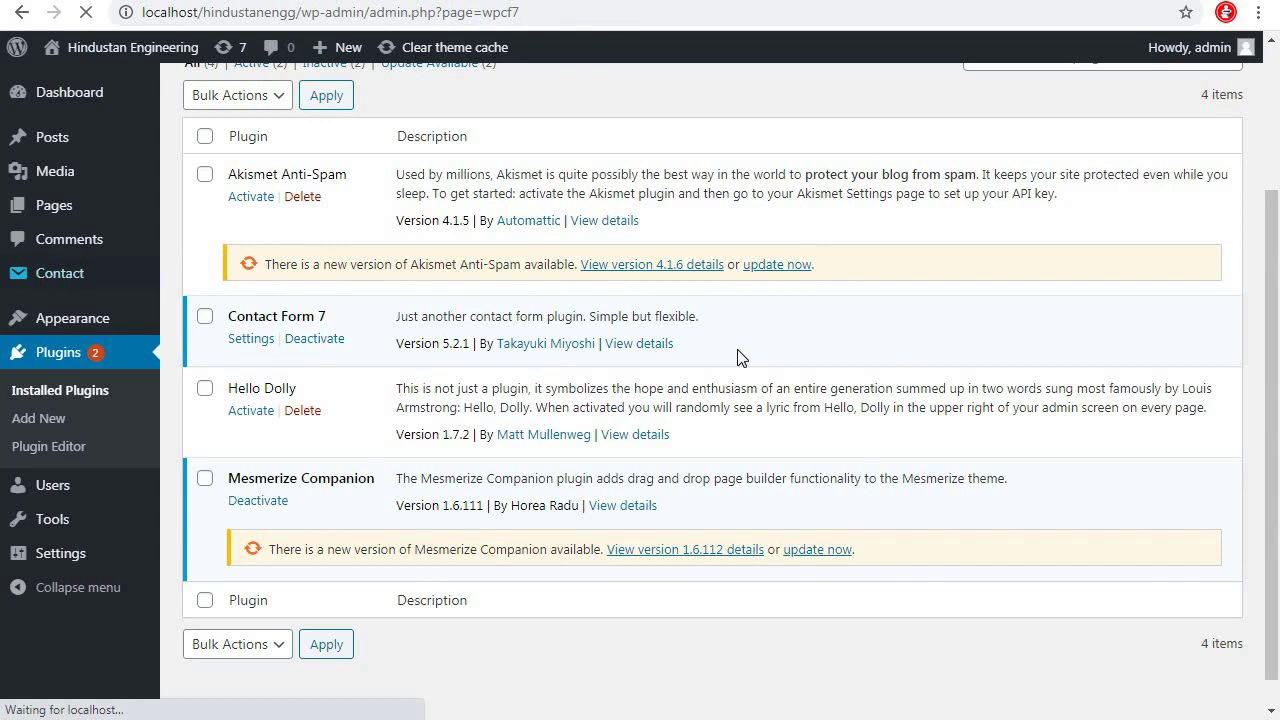
{"action": "scroll", "coordinate": [350, 490], "scroll_direction": "down", "scroll_amount": 1}
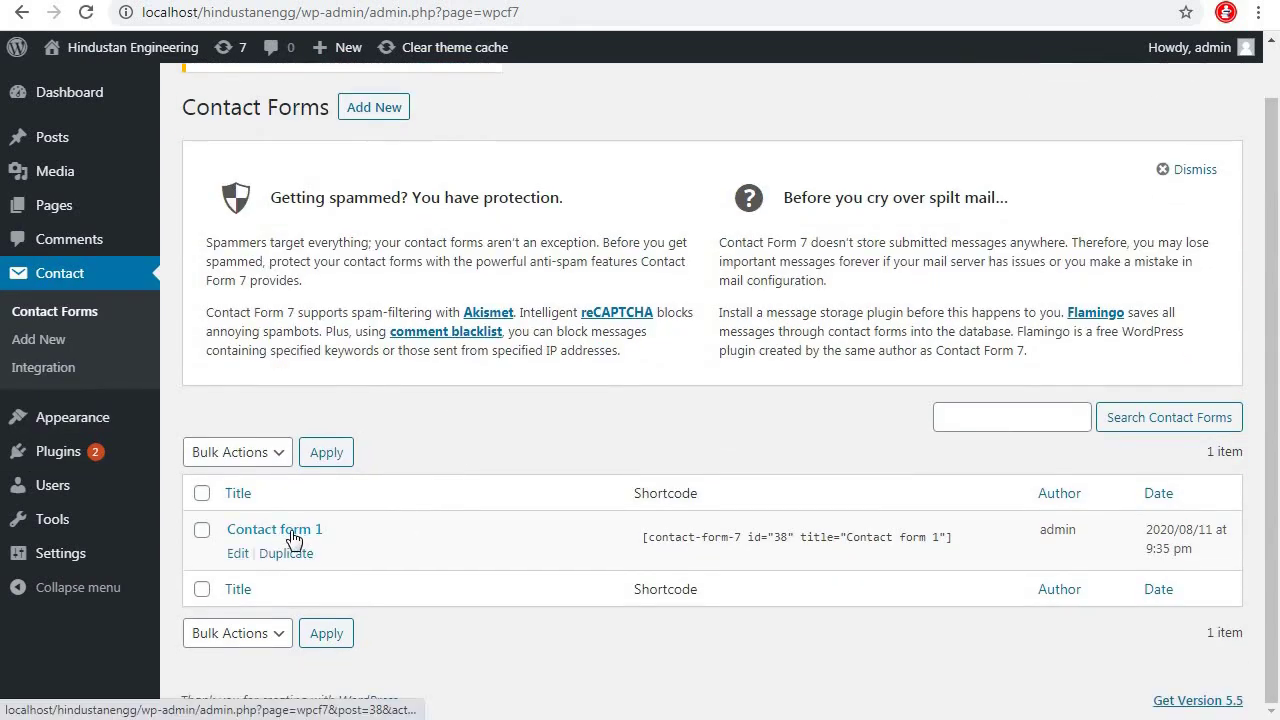
Open Contact form 1 and paste a copy of the Your Email field block below it
{"action": "left_click", "coordinate": [241, 555]}
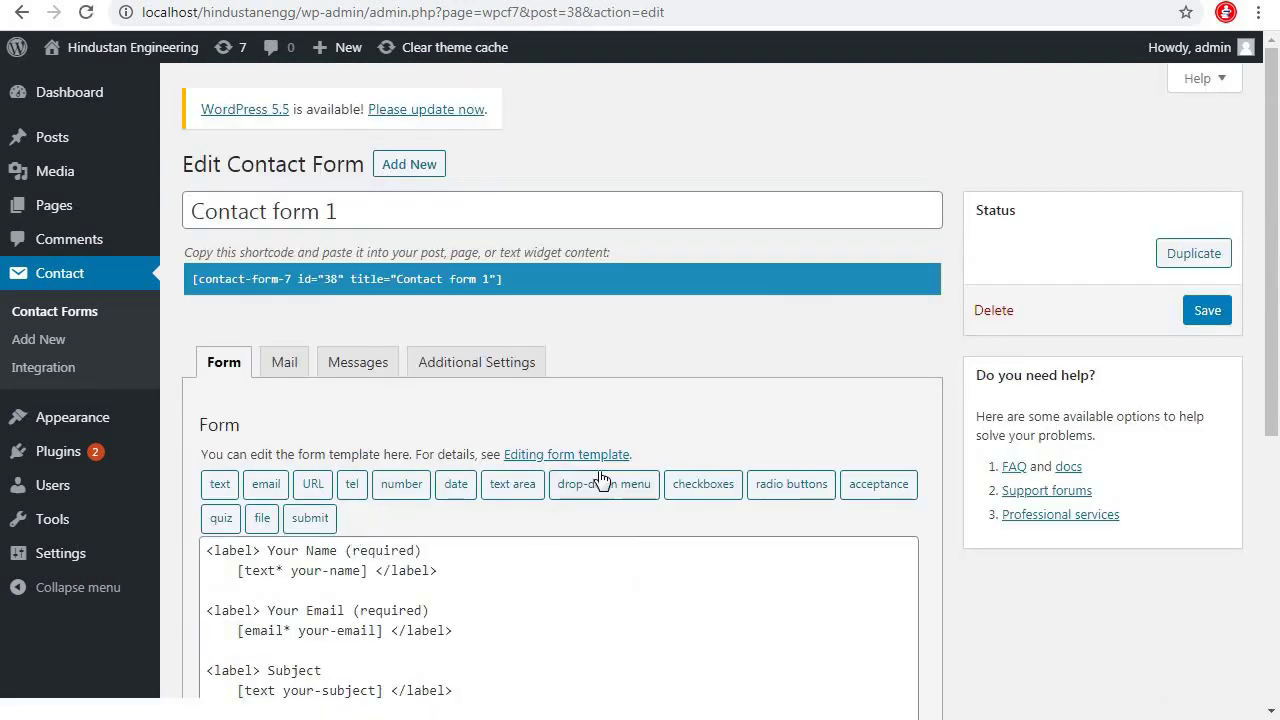
{"action": "scroll", "coordinate": [602, 480], "scroll_direction": "down", "scroll_amount": 3}
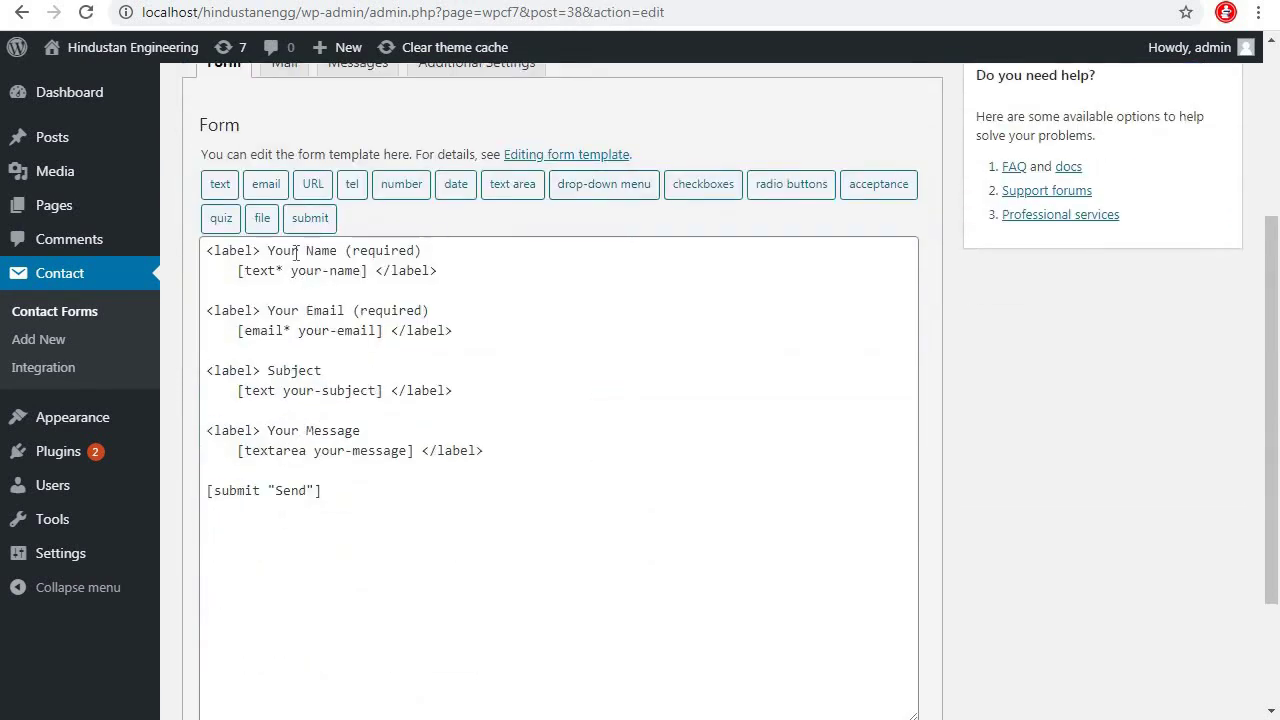
{"action": "left_click_drag", "start_coordinate": [288, 313], "coordinate": [342, 312]}
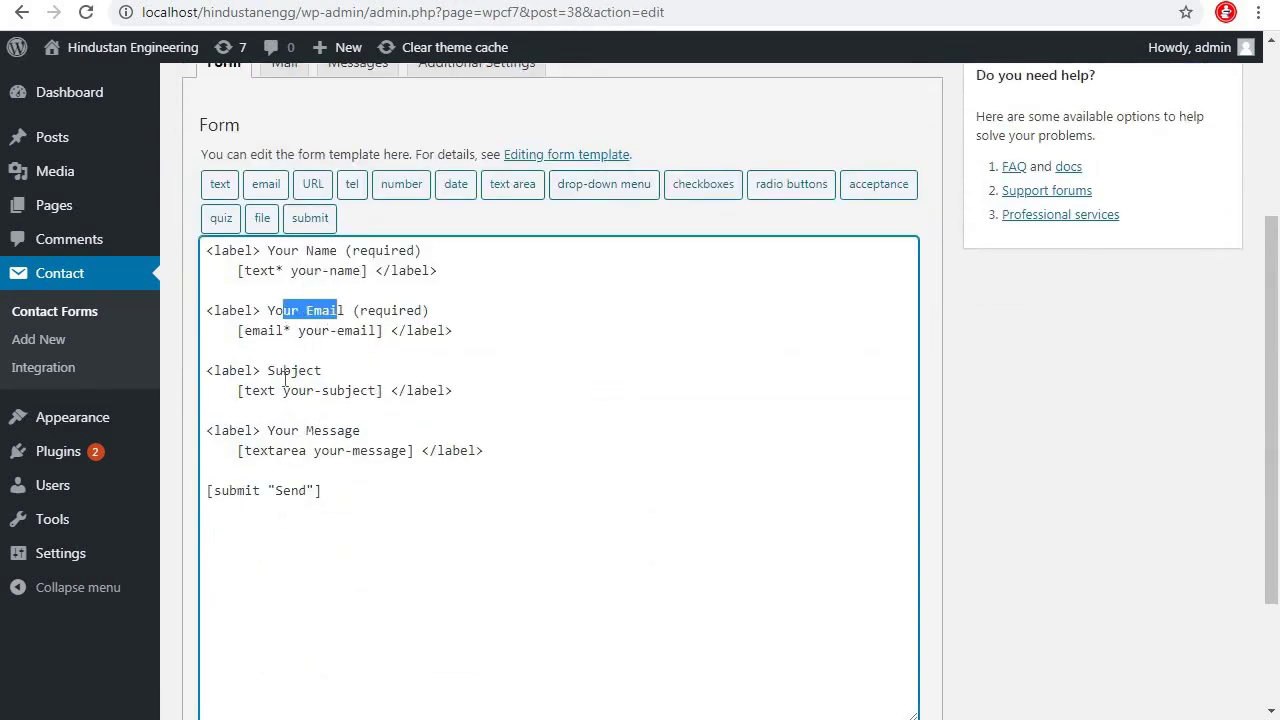
{"action": "left_click_drag", "start_coordinate": [286, 375], "coordinate": [322, 388]}
{"action": "left_click_drag", "start_coordinate": [272, 432], "coordinate": [347, 432]}
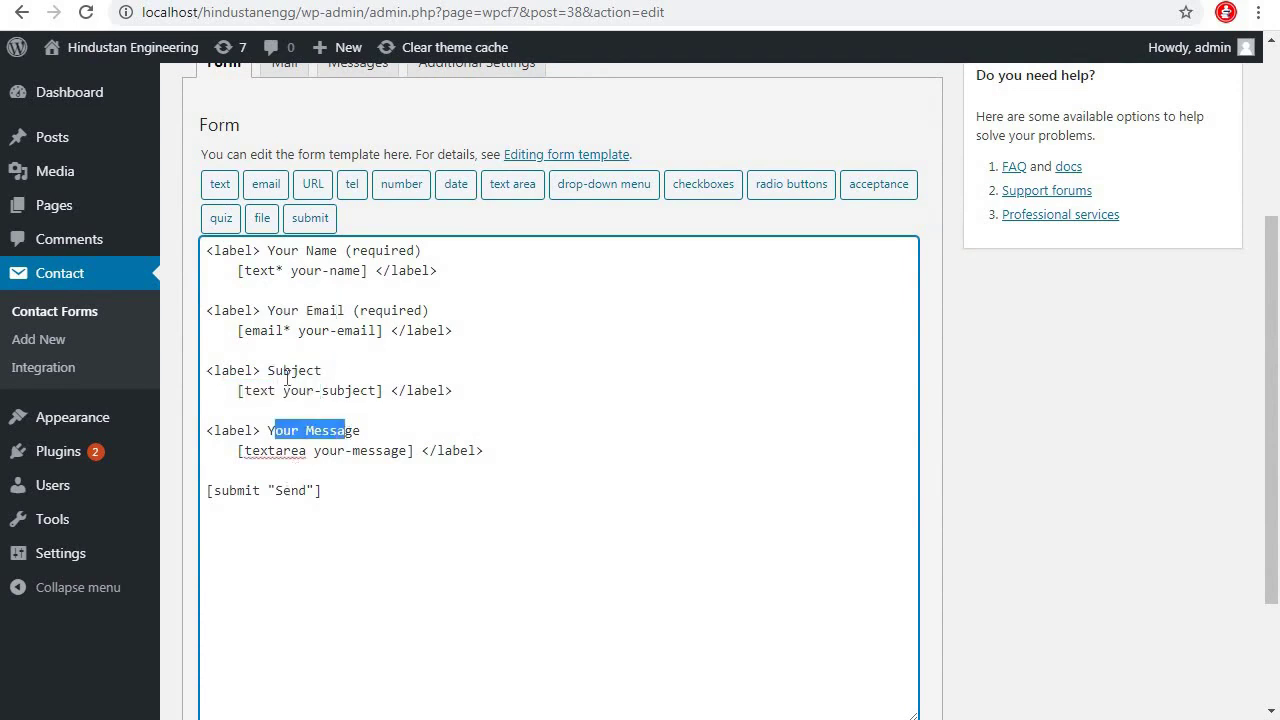
{"action": "left_click", "coordinate": [604, 366]}
{"action": "left_click_drag", "start_coordinate": [210, 314], "coordinate": [459, 327]}
{"action": "key", "text": "ctrl+c"}
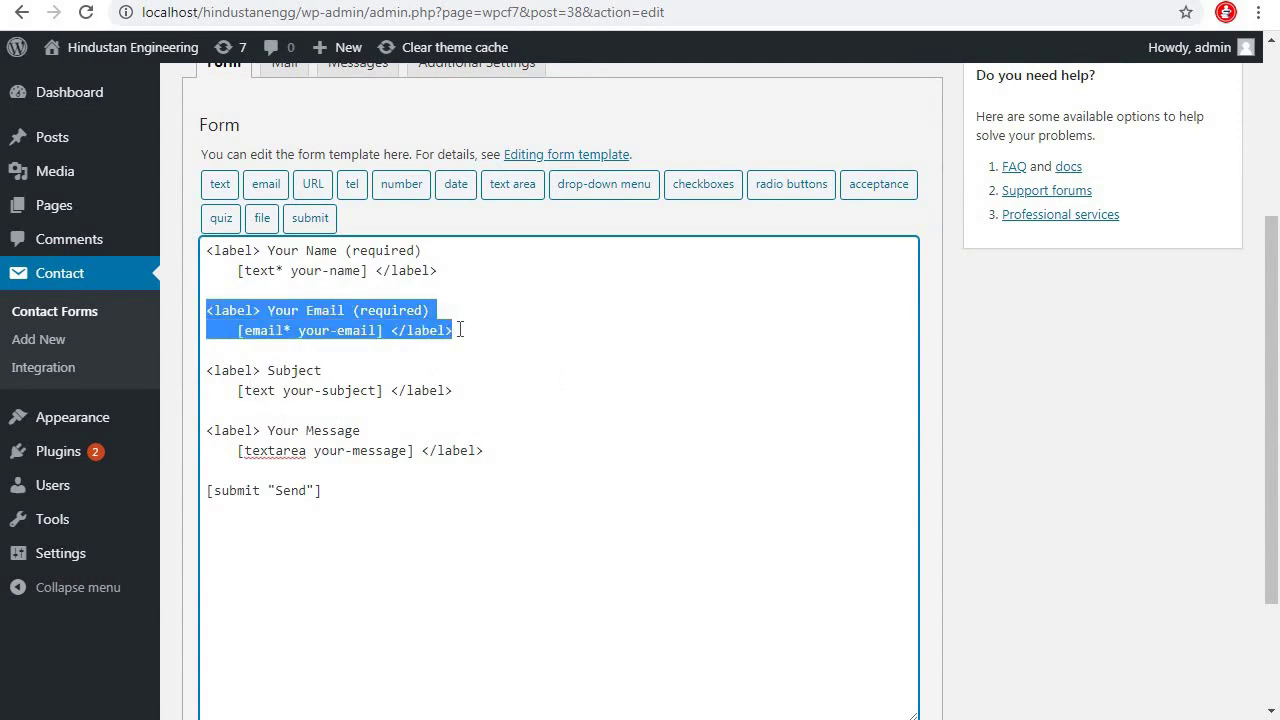
{"action": "left_click", "coordinate": [478, 337]}
{"action": "key", "text": "Return"}
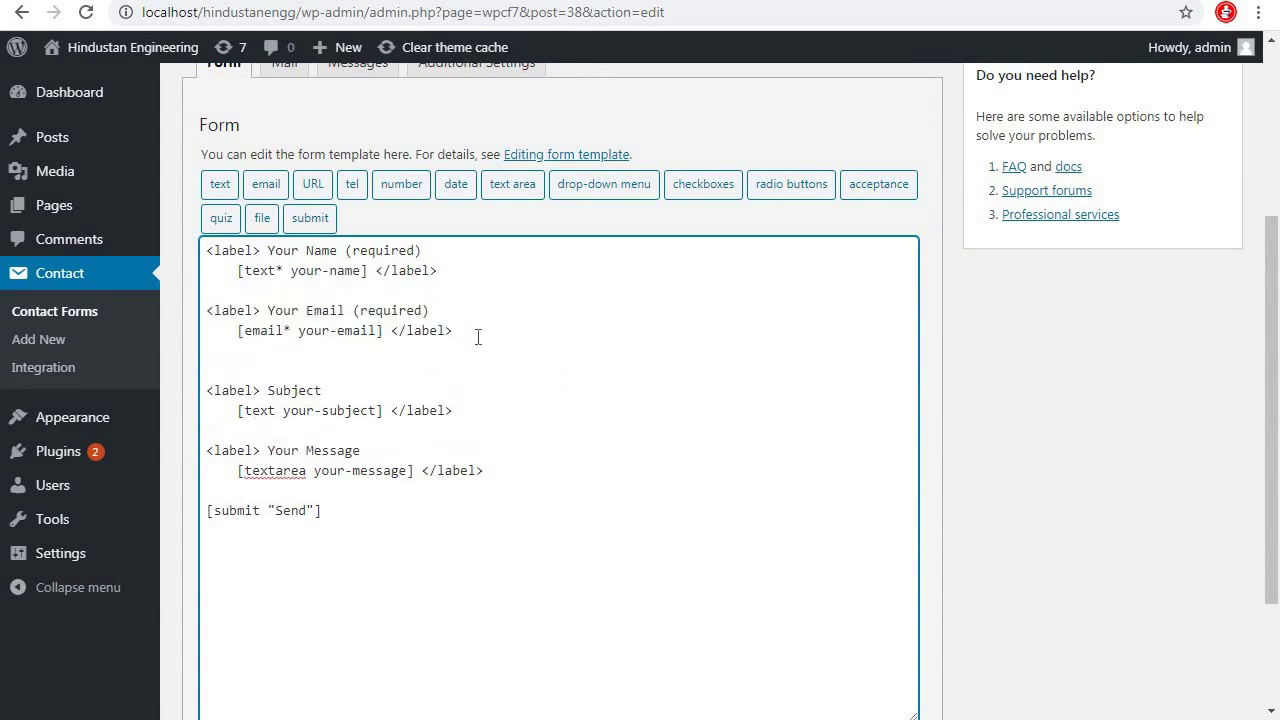
{"action": "key", "text": "Return"}
{"action": "key", "text": "ctrl+v"}
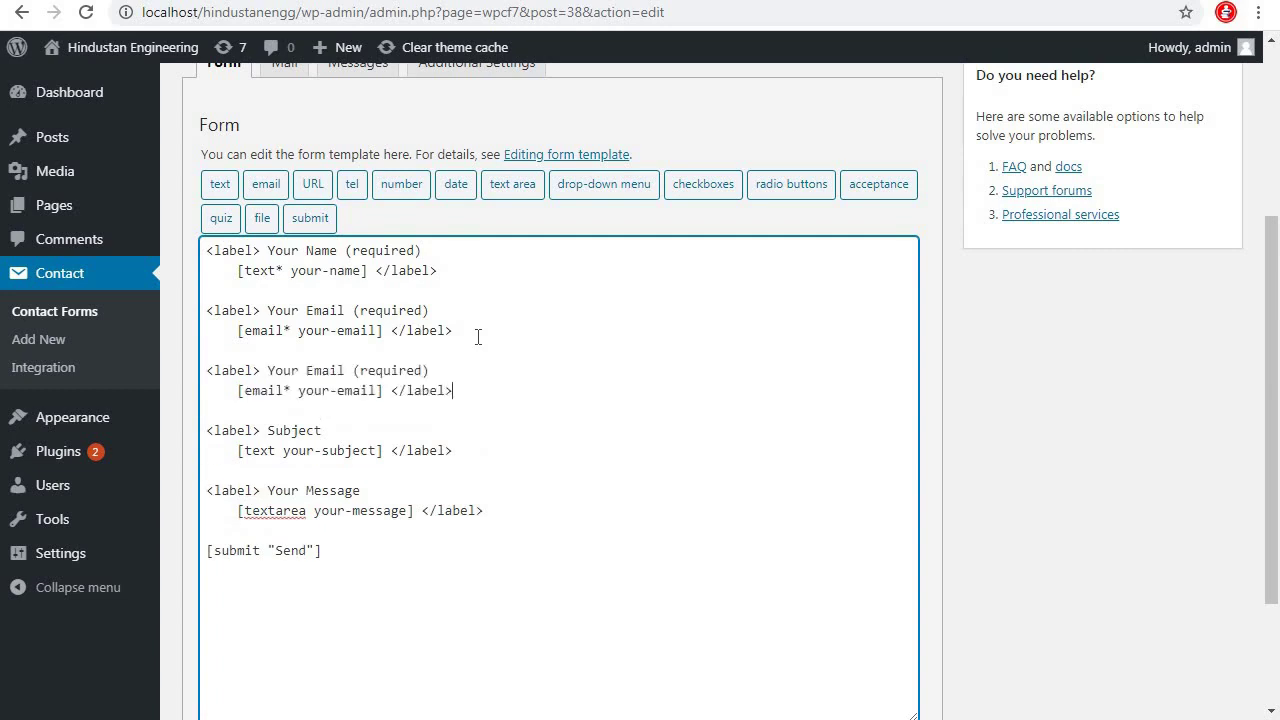
Turn the copy into a Your Mobile No field with tel type and name Mobile No
{"action": "key", "text": "BackSpace"}
{"action": "key", "text": "BackSpace"}
{"action": "key", "text": "BackSpace"}
{"action": "key", "text": "BackSpace"}
{"action": "key", "text": "BackSpace"}
{"action": "type", "text": "Mobilre"}
{"action": "key", "text": "BackSpace"}
{"action": "key", "text": "BackSpace"}
{"action": "type", "text": "e No"}
{"action": "mouse_move", "coordinate": [276, 390]}
{"action": "left_mouse_down"}
{"action": "mouse_move", "coordinate": [248, 390]}
{"action": "mouse_move", "coordinate": [268, 390]}
{"action": "left_mouse_up"}
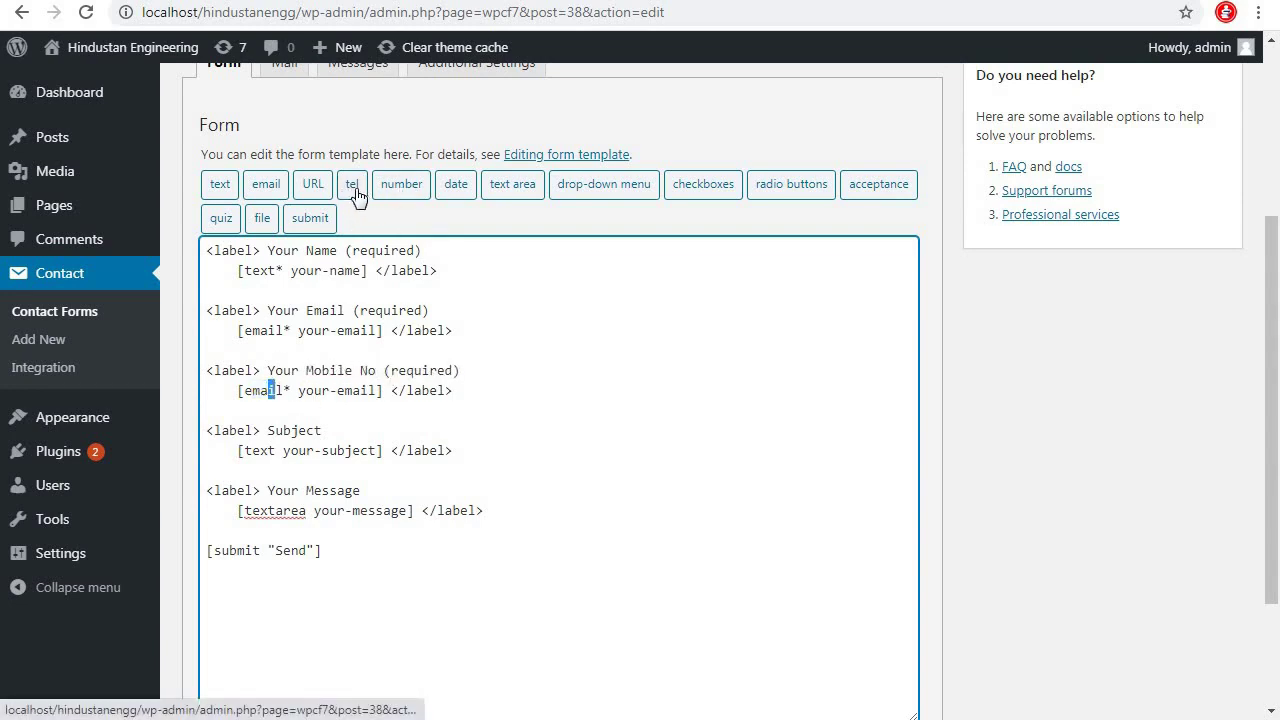
{"action": "left_click", "coordinate": [285, 390]}
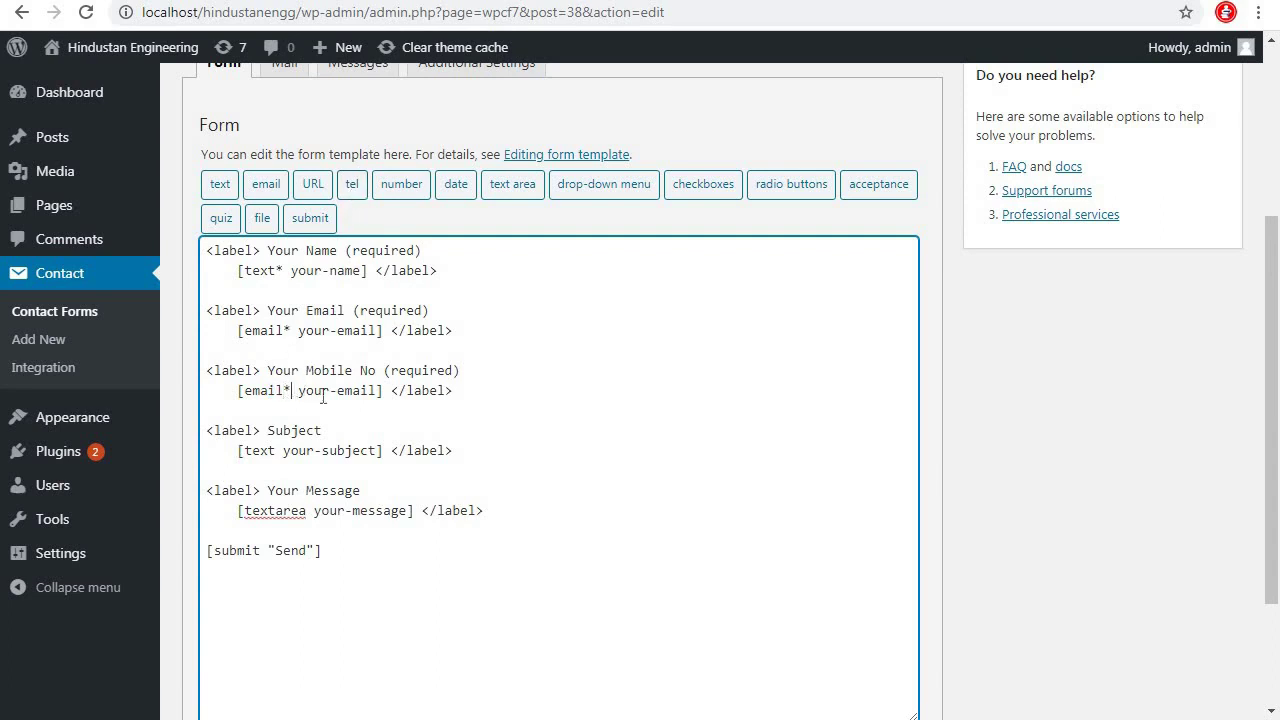
{"action": "key", "text": "BackSpace"}
{"action": "key", "text": "BackSpace"}
{"action": "key", "text": "BackSpace"}
{"action": "key", "text": "BackSpace"}
{"action": "key", "text": "BackSpace"}
{"action": "key", "text": "BackSpace"}
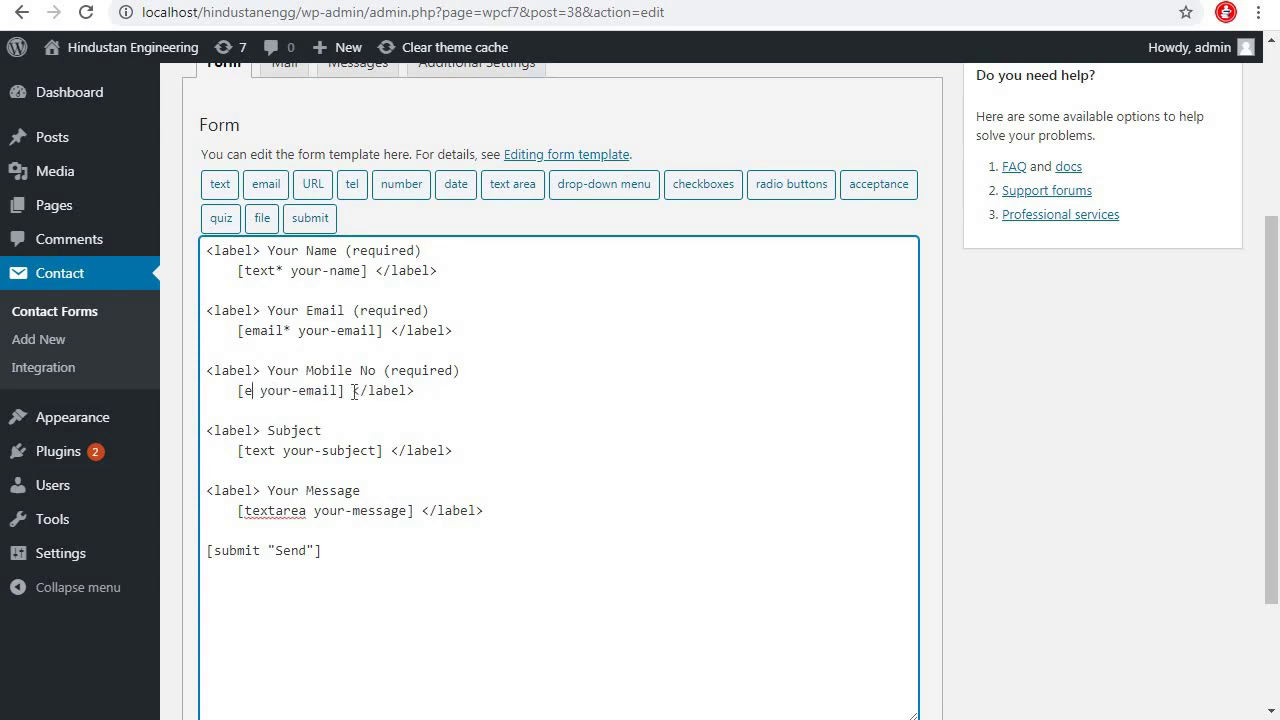
{"action": "type", "text": "tel"}
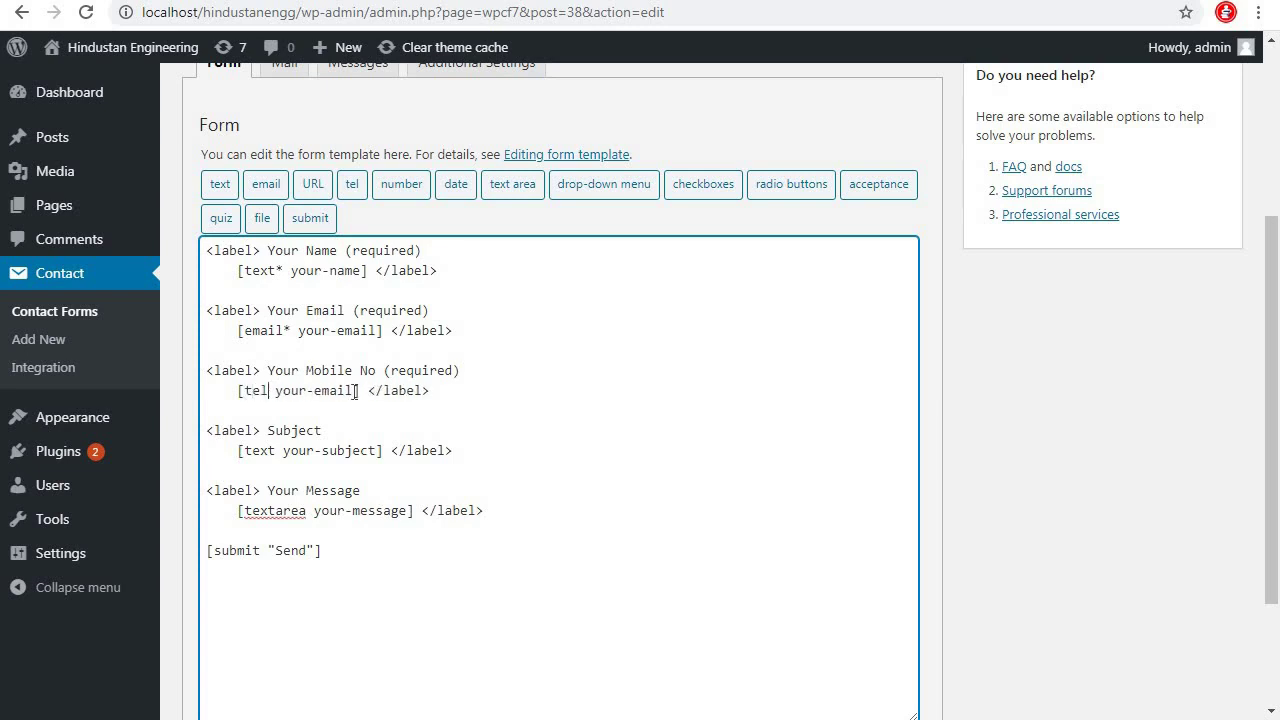
{"action": "key", "text": "BackSpace"}
{"action": "key", "text": "BackSpace"}
{"action": "key", "text": "BackSpace"}
{"action": "key", "text": "BackSpace"}
{"action": "key", "text": "BackSpace"}
{"action": "type", "text": "Mobile No"}
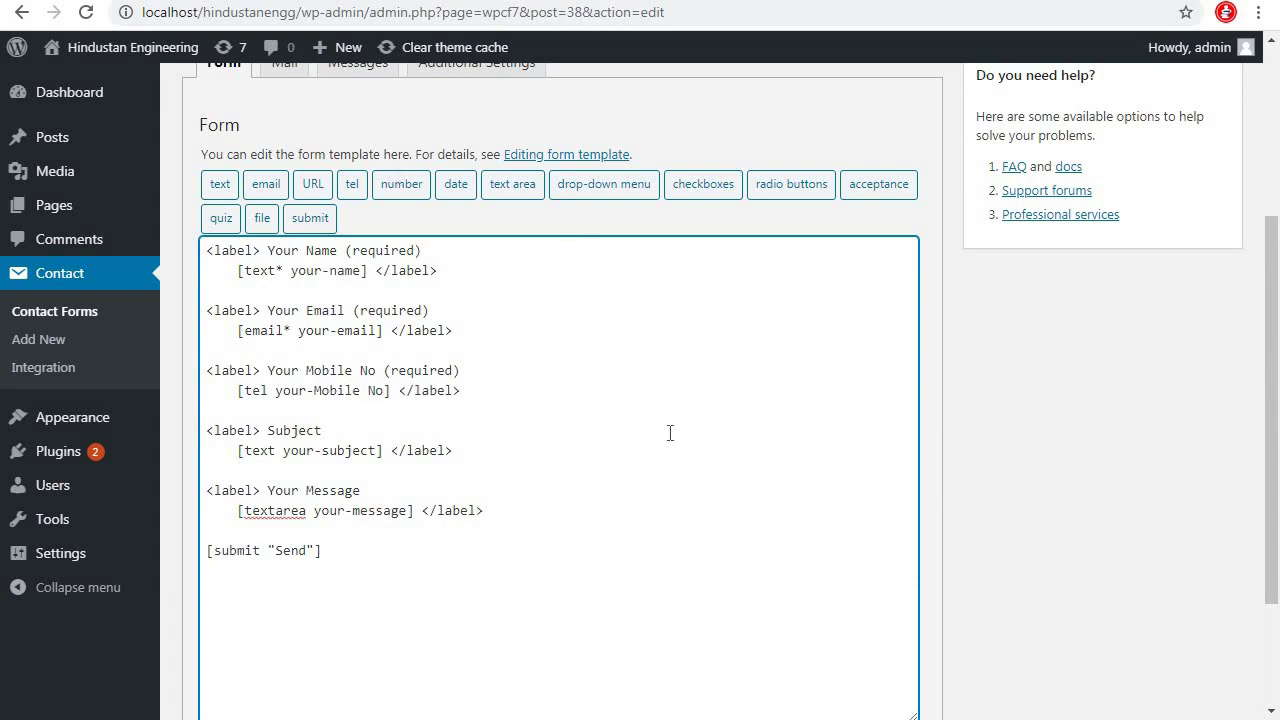
{"action": "scroll", "coordinate": [669, 434], "scroll_direction": "up", "scroll_amount": 3}
{"action": "scroll", "coordinate": [501, 427], "scroll_direction": "down", "scroll_amount": 2}
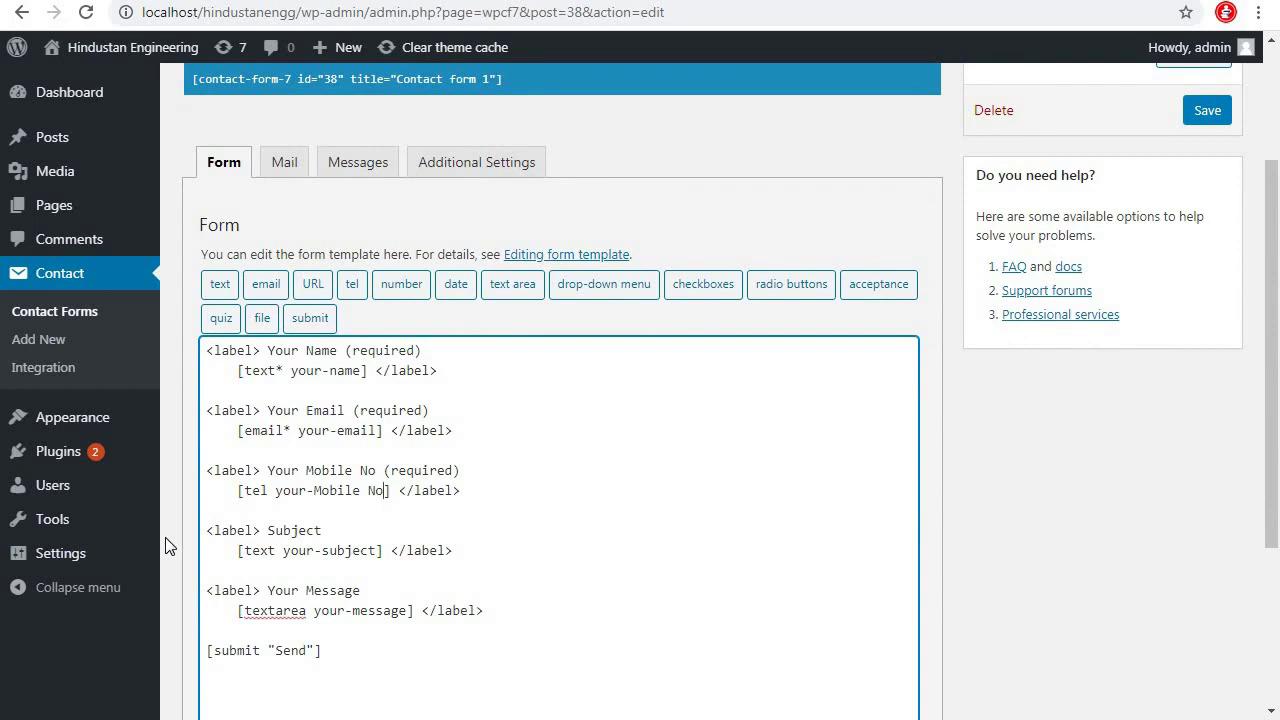
Restore the recipient e-mail address in the Mail tab's To field
{"action": "left_click", "coordinate": [287, 168]}
{"action": "triple_click", "coordinate": [438, 347]}
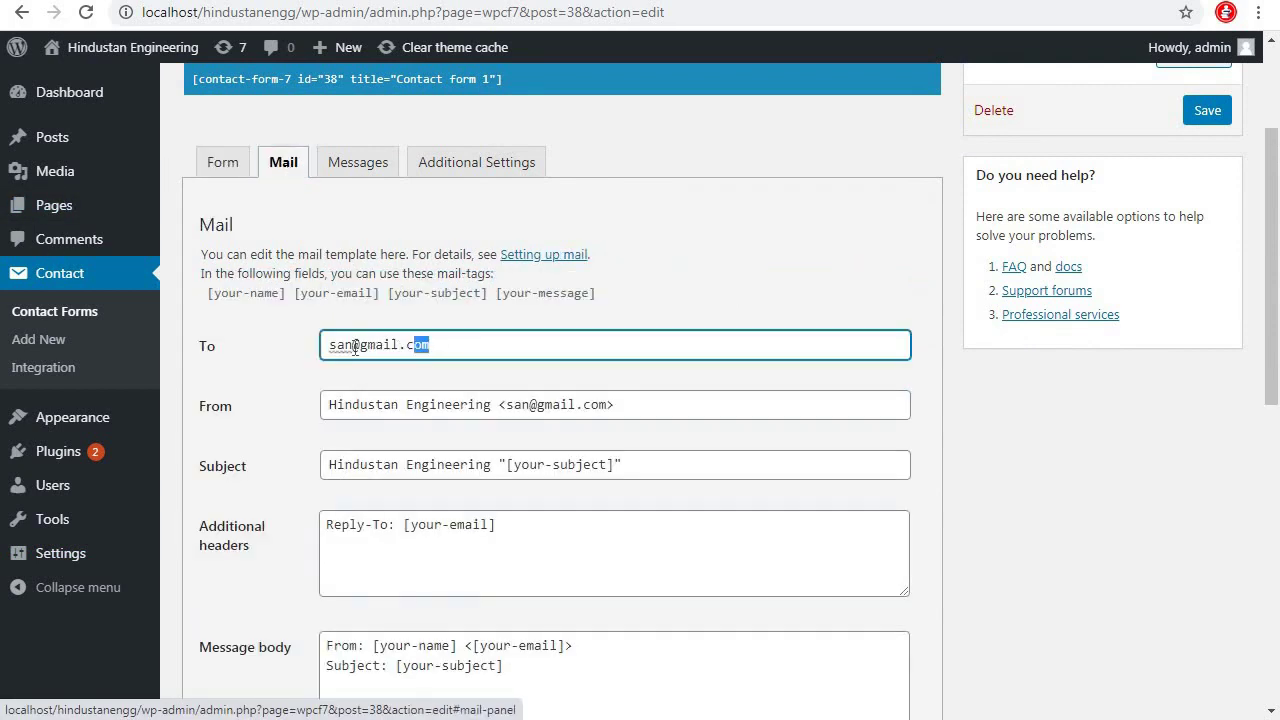
{"action": "type", "text": "sa"}
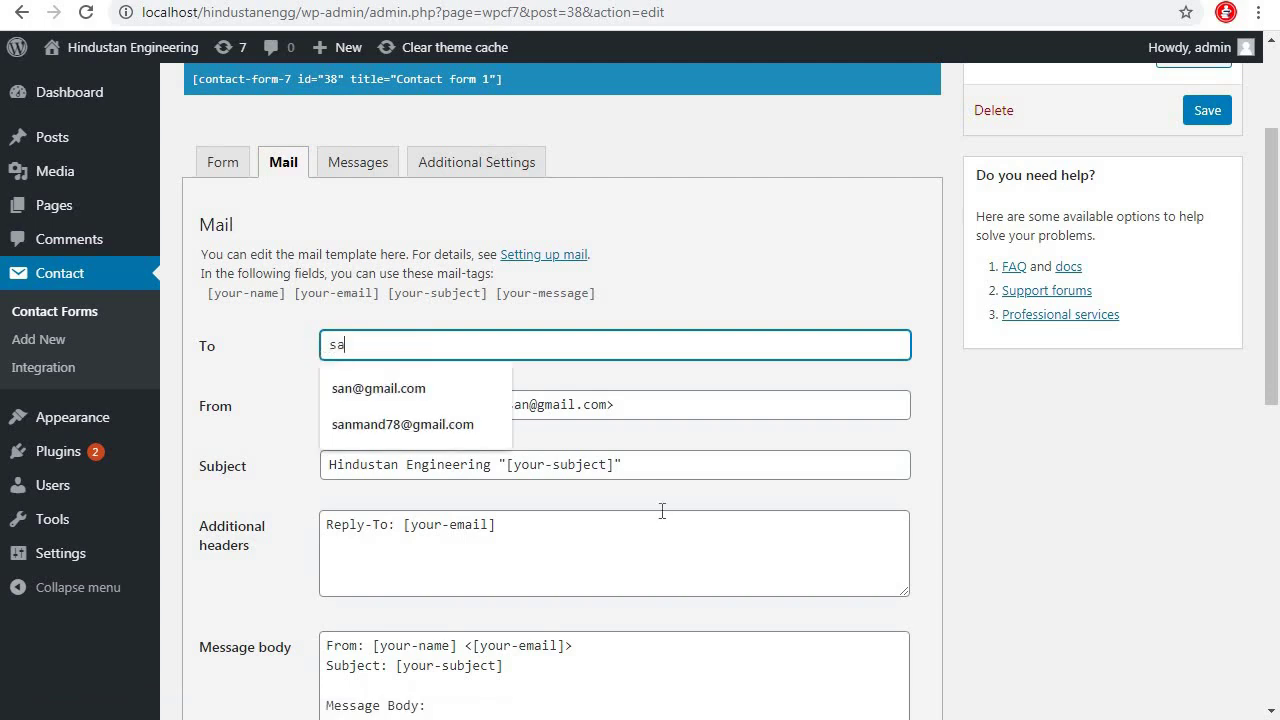
{"action": "key", "text": "Down"}
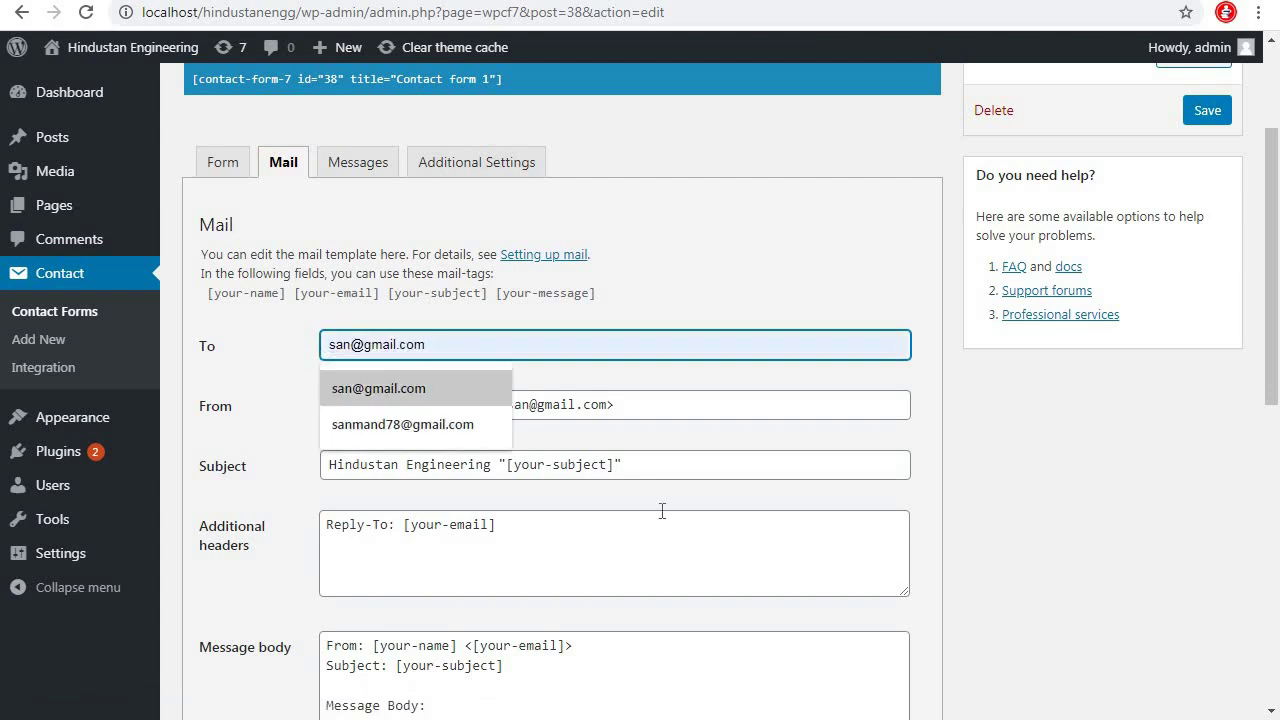
{"action": "key", "text": "Down"}
{"action": "key", "text": "Return"}
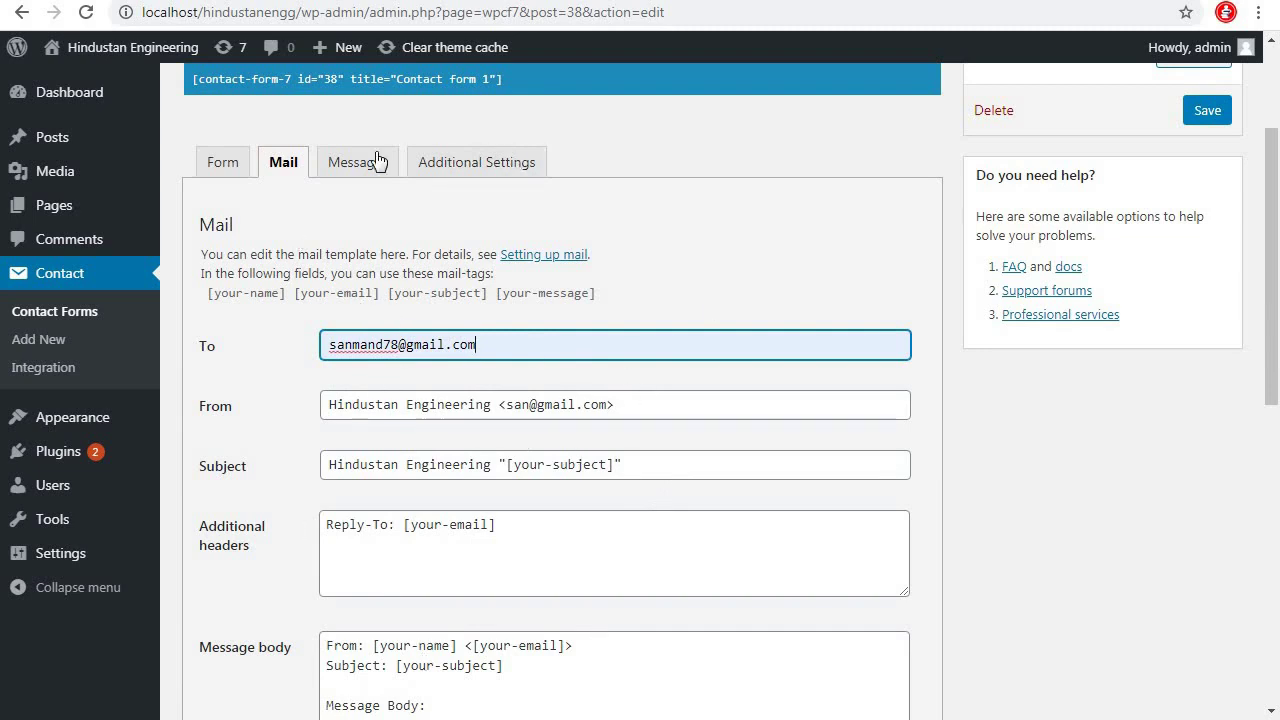
{"action": "left_click_drag", "start_coordinate": [353, 344], "coordinate": [381, 344]}
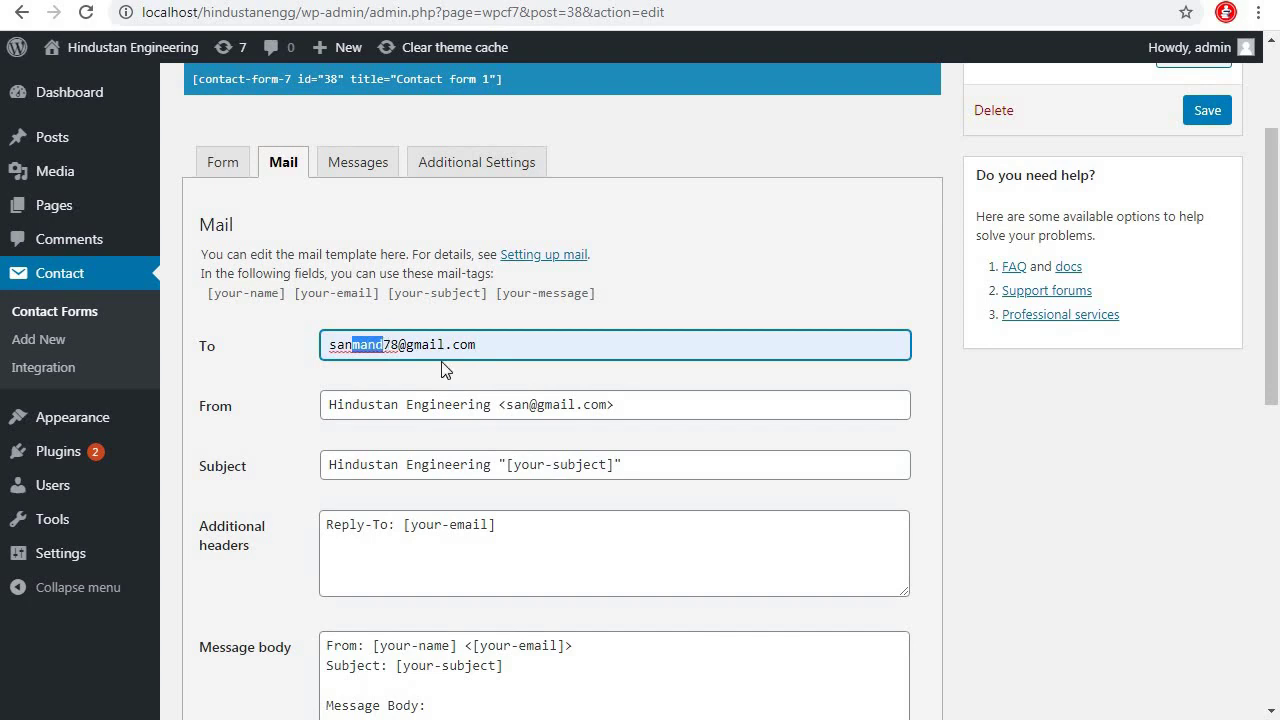
{"action": "left_click", "coordinate": [399, 345]}
{"action": "key", "text": "BackSpace"}
{"action": "key", "text": "BackSpace"}
{"action": "key", "text": "BackSpace"}
{"action": "key", "text": "BackSpace"}
{"action": "key", "text": "BackSpace"}
{"action": "key", "text": "BackSpace"}
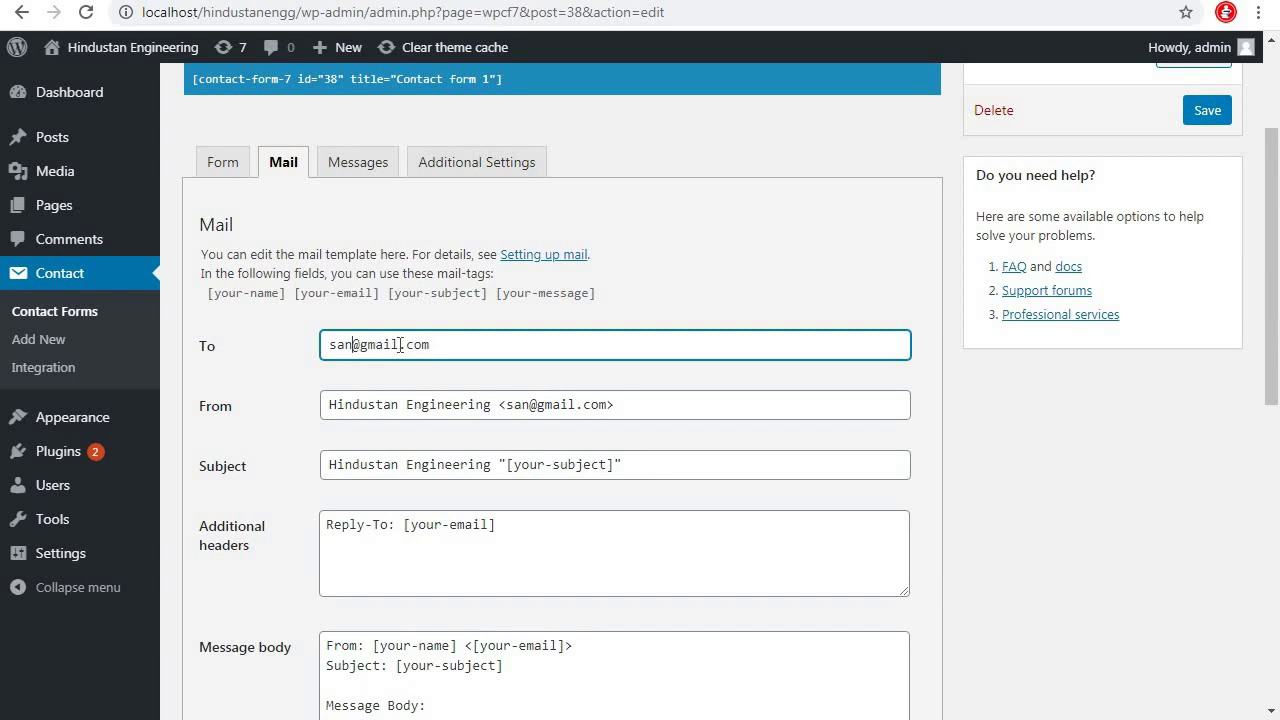
{"action": "scroll", "coordinate": [720, 609], "scroll_direction": "down", "scroll_amount": 3}
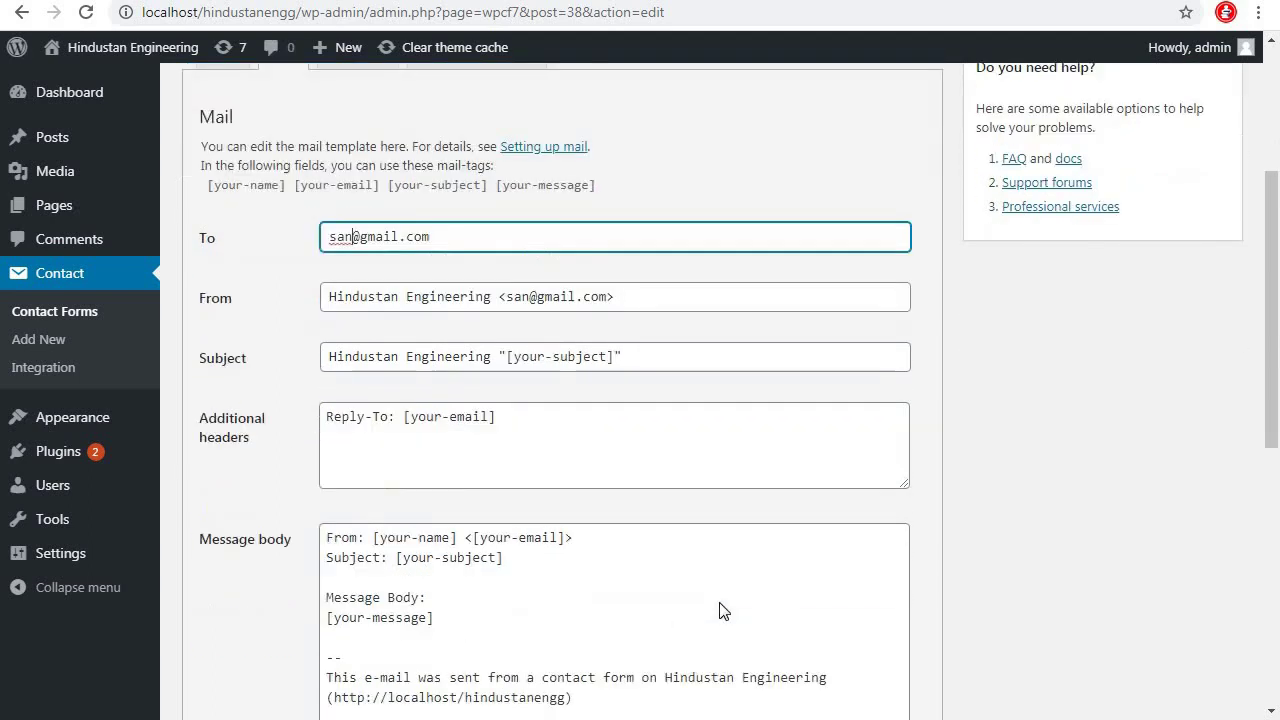
{"action": "scroll", "coordinate": [720, 597], "scroll_direction": "up", "scroll_amount": 3}
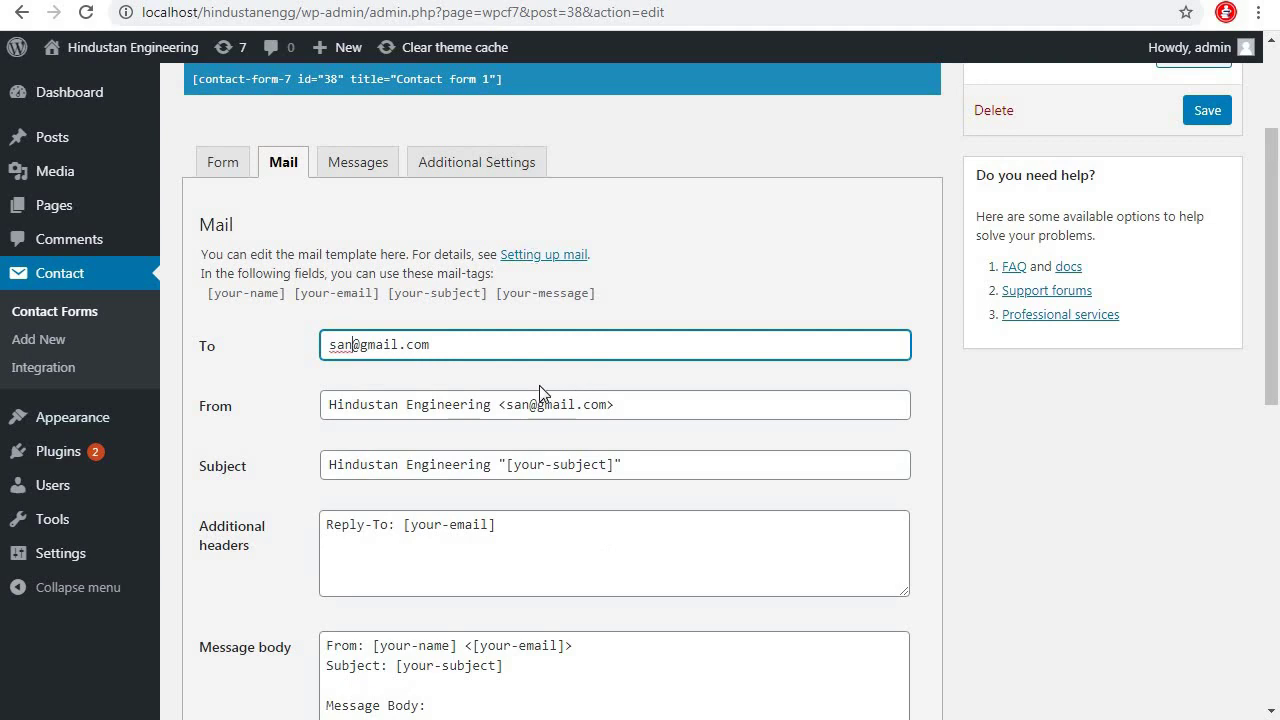
{"action": "left_click_drag", "start_coordinate": [434, 344], "coordinate": [313, 349]}
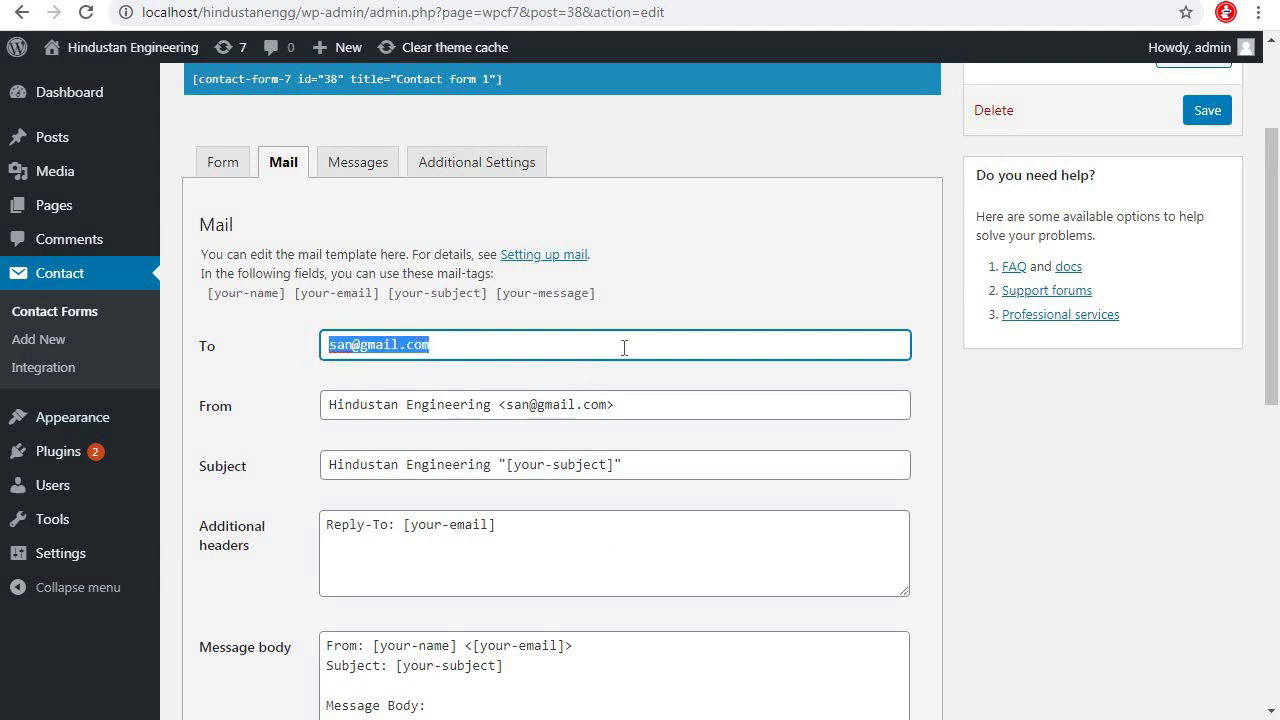
{"action": "scroll", "coordinate": [660, 365], "scroll_direction": "up", "scroll_amount": 2}
Save Contact form 1 and copy its contact-form-7 shortcode
{"action": "left_click", "coordinate": [1207, 310]}
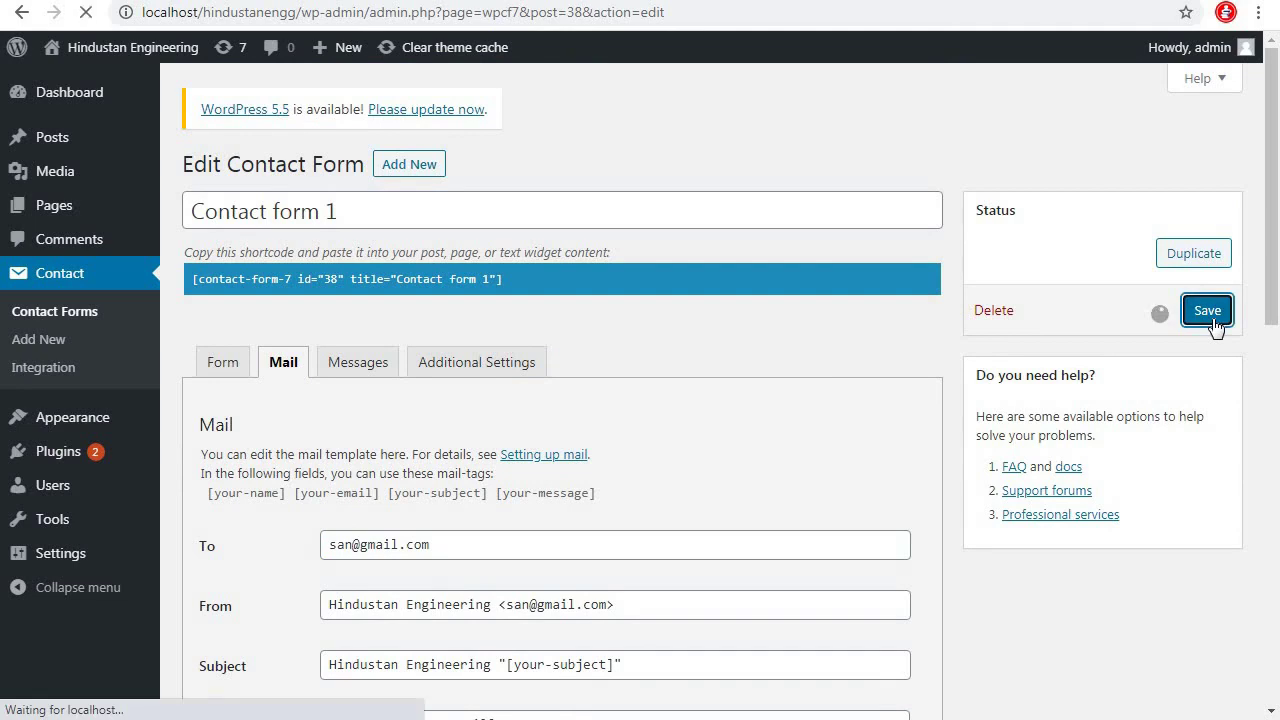
{"action": "left_click", "coordinate": [194, 341]}
{"action": "left_click_drag", "start_coordinate": [194, 341], "coordinate": [395, 336]}
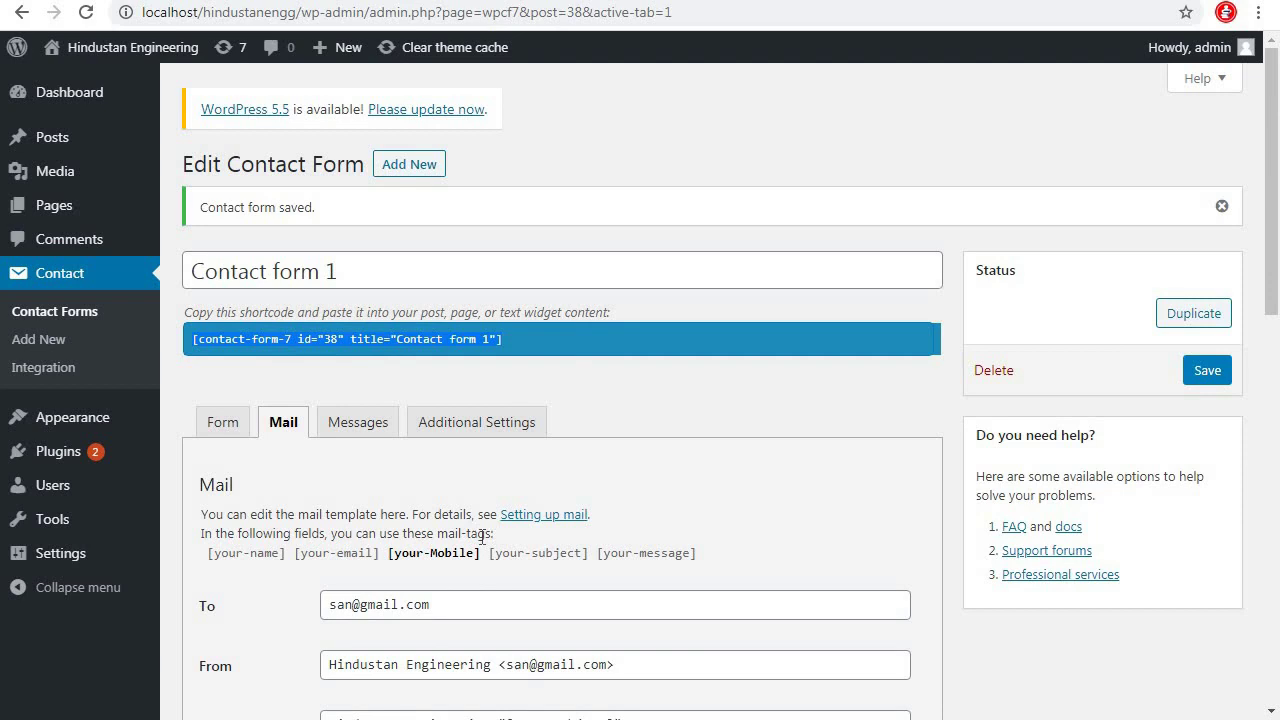
{"action": "left_click", "coordinate": [241, 339]}
{"action": "left_click_drag", "start_coordinate": [515, 336], "coordinate": [188, 336]}
{"action": "right_click", "coordinate": [228, 338]}
{"action": "left_click", "coordinate": [252, 351]}
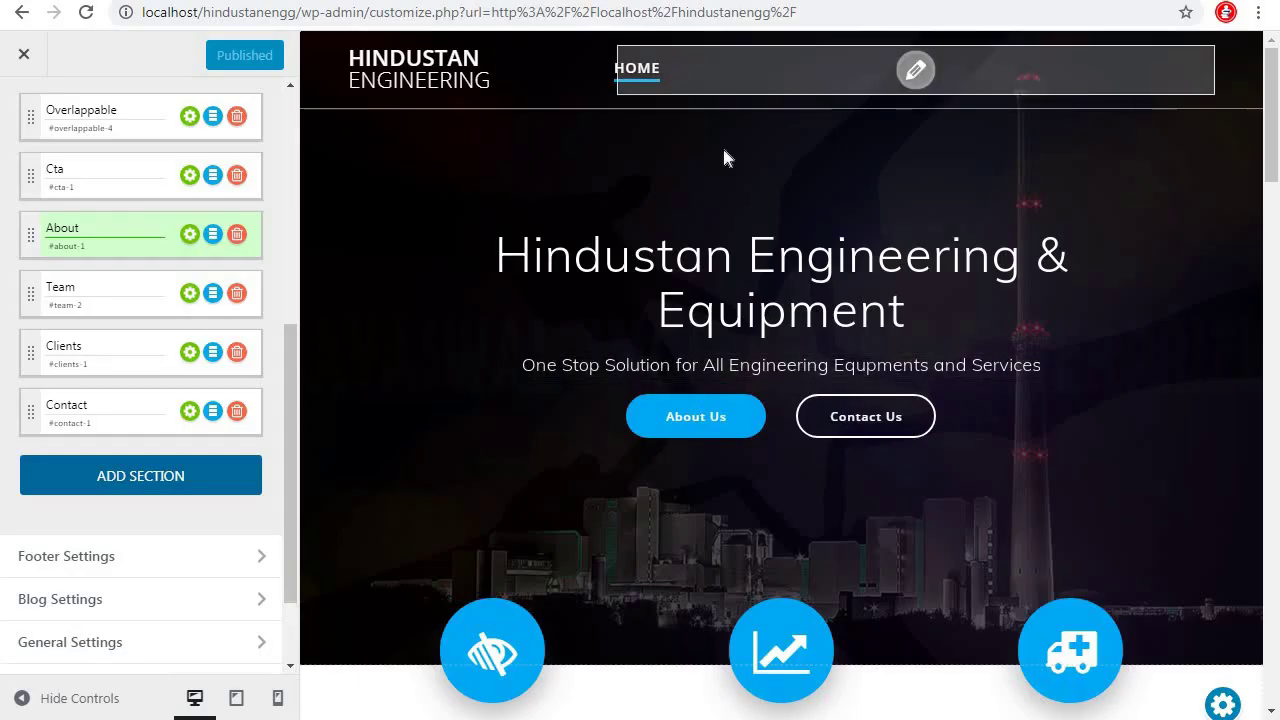
Paste the Contact Form 7 shortcode into the Contact us section's 3rd Party Form Shortcode field and apply it
{"action": "scroll", "coordinate": [873, 494], "scroll_direction": "down", "scroll_amount": 15}
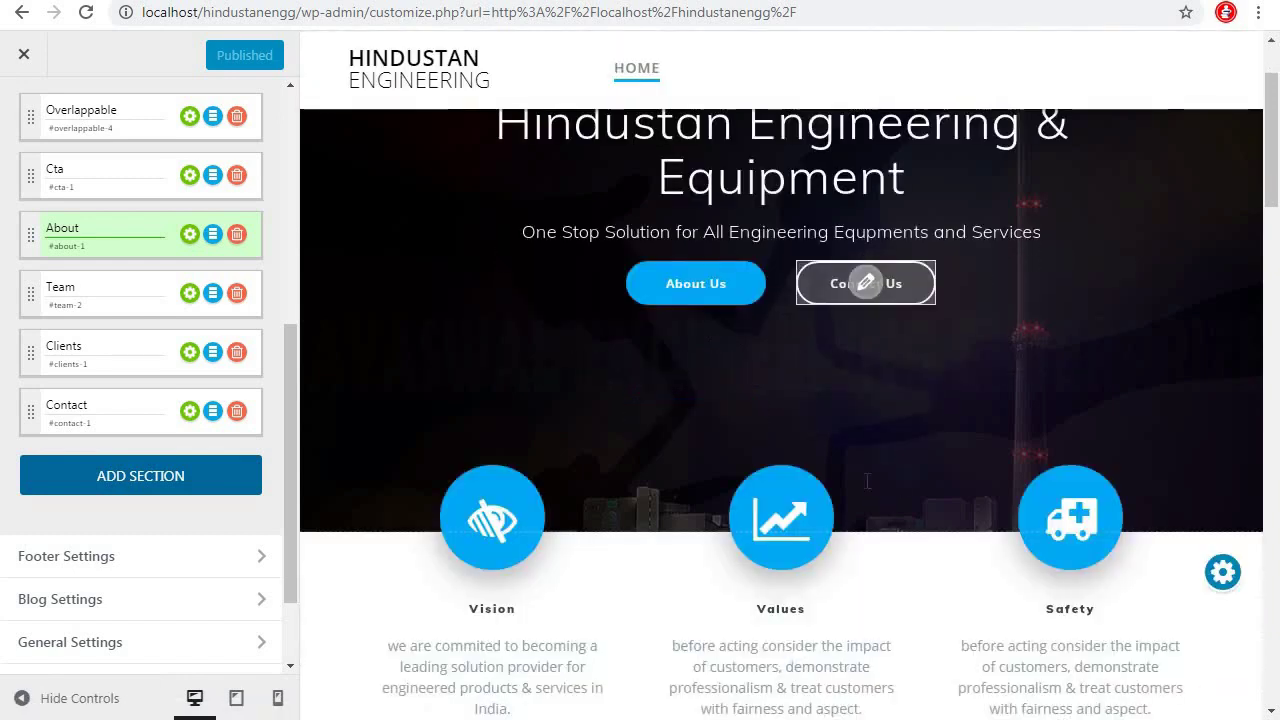
{"action": "scroll", "coordinate": [864, 484], "scroll_direction": "down", "scroll_amount": 10}
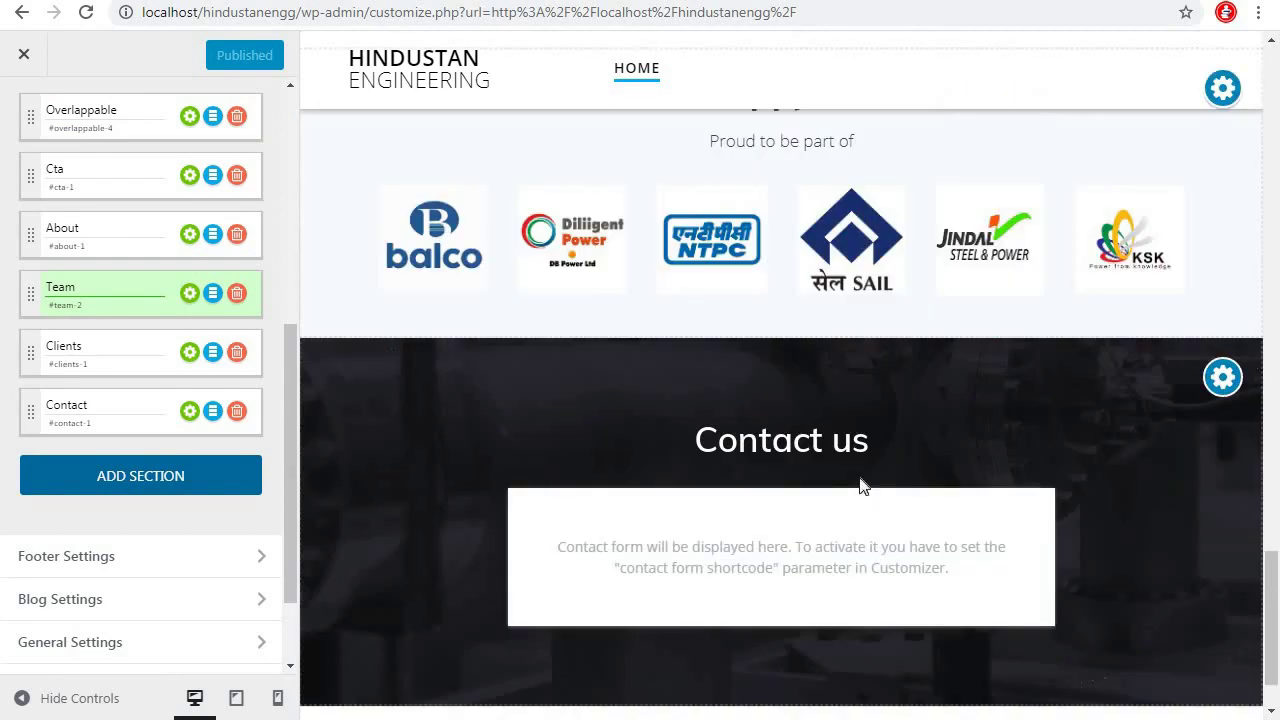
{"action": "scroll", "coordinate": [860, 486], "scroll_direction": "down", "scroll_amount": 1}
{"action": "left_click", "coordinate": [781, 467]}
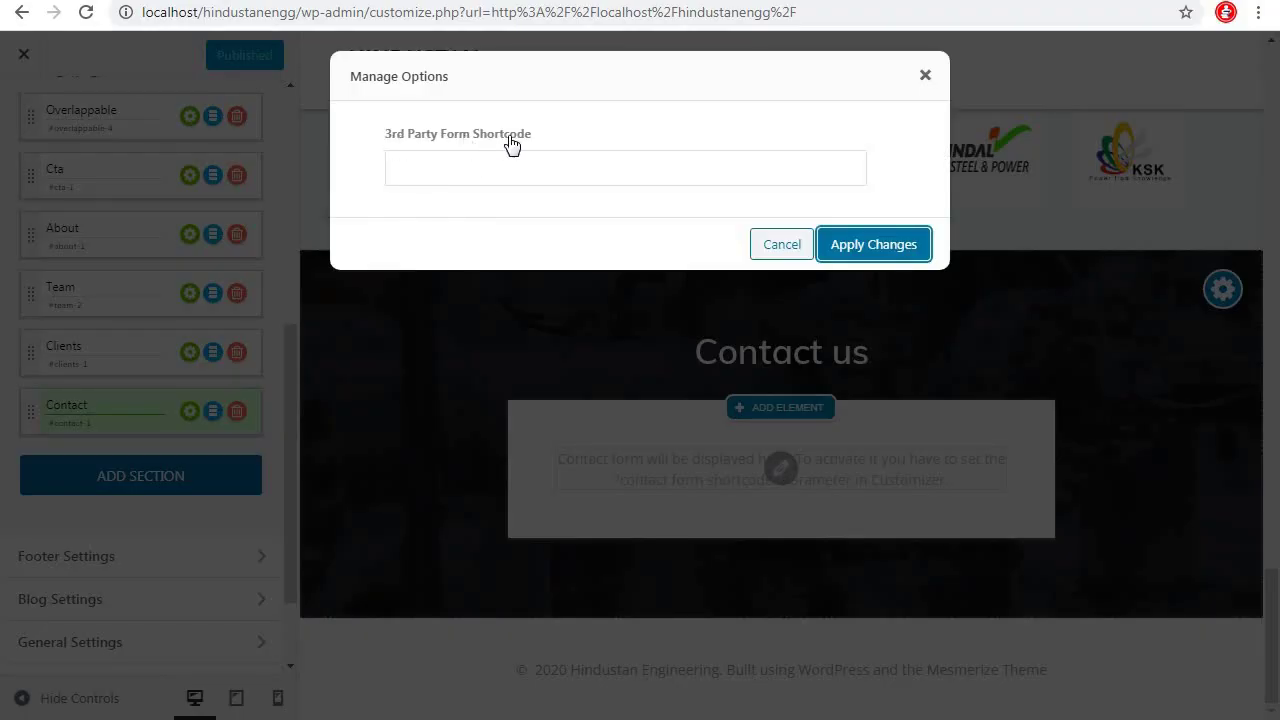
{"action": "right_click", "coordinate": [397, 164]}
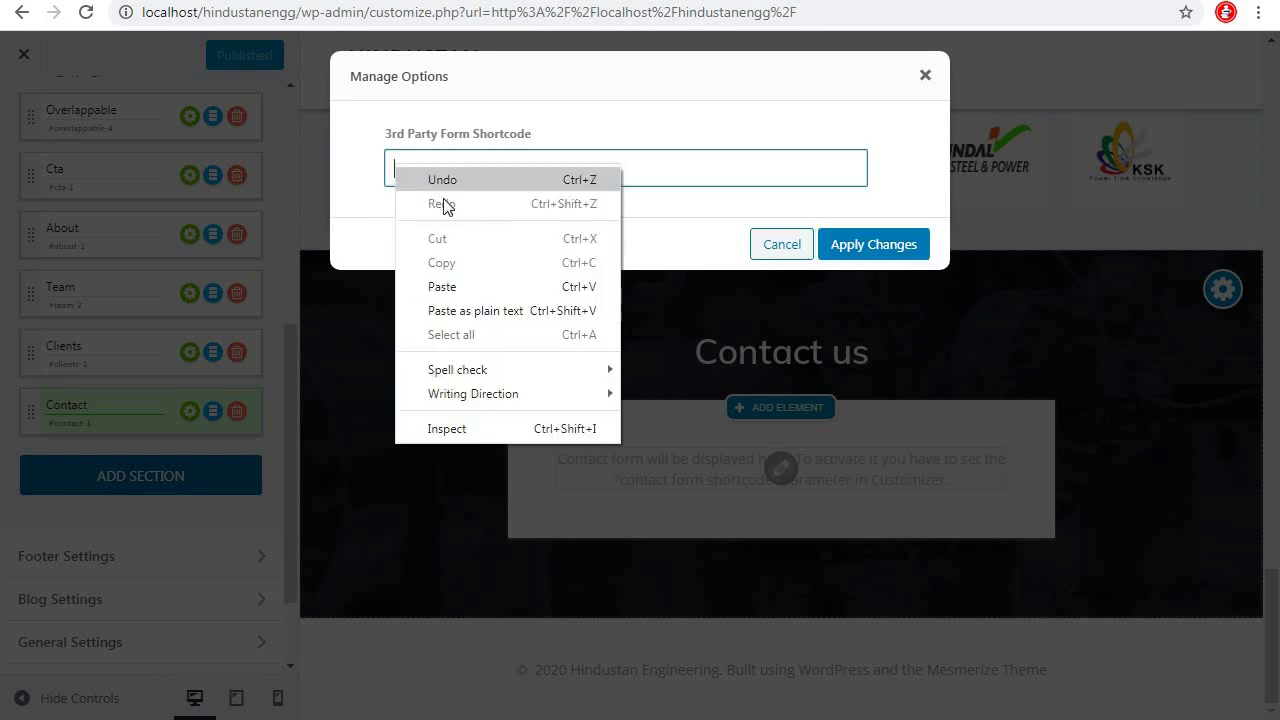
{"action": "left_click", "coordinate": [453, 285]}
{"action": "left_click", "coordinate": [876, 247]}
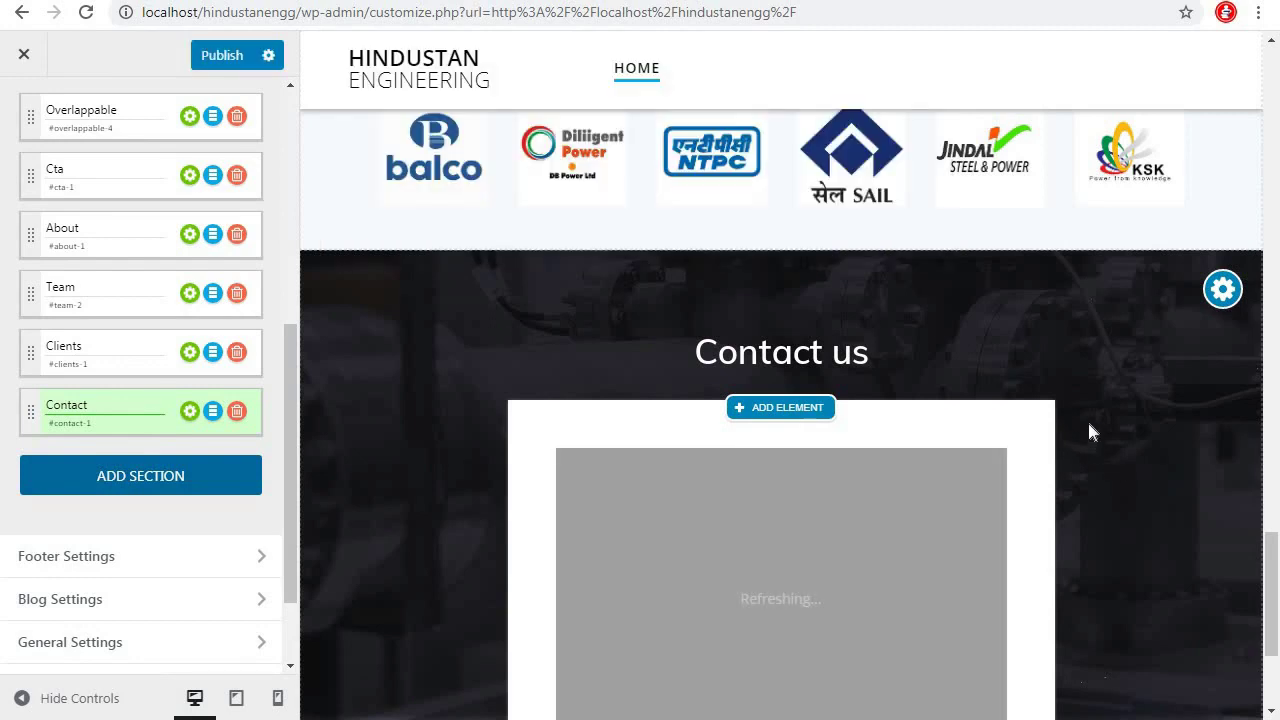
{"action": "scroll", "coordinate": [1087, 418], "scroll_direction": "down", "scroll_amount": 4}
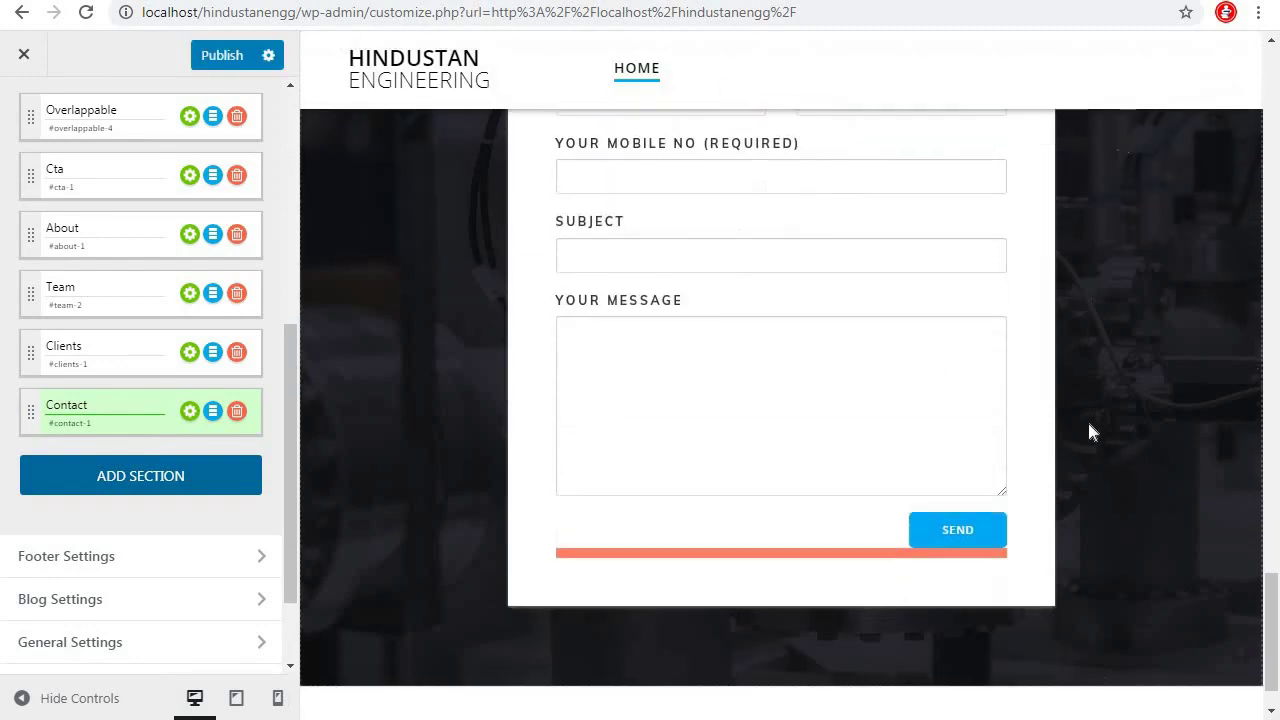
{"action": "scroll", "coordinate": [1090, 430], "scroll_direction": "up", "scroll_amount": 3}
{"action": "scroll", "coordinate": [1090, 430], "scroll_direction": "down", "scroll_amount": 3}
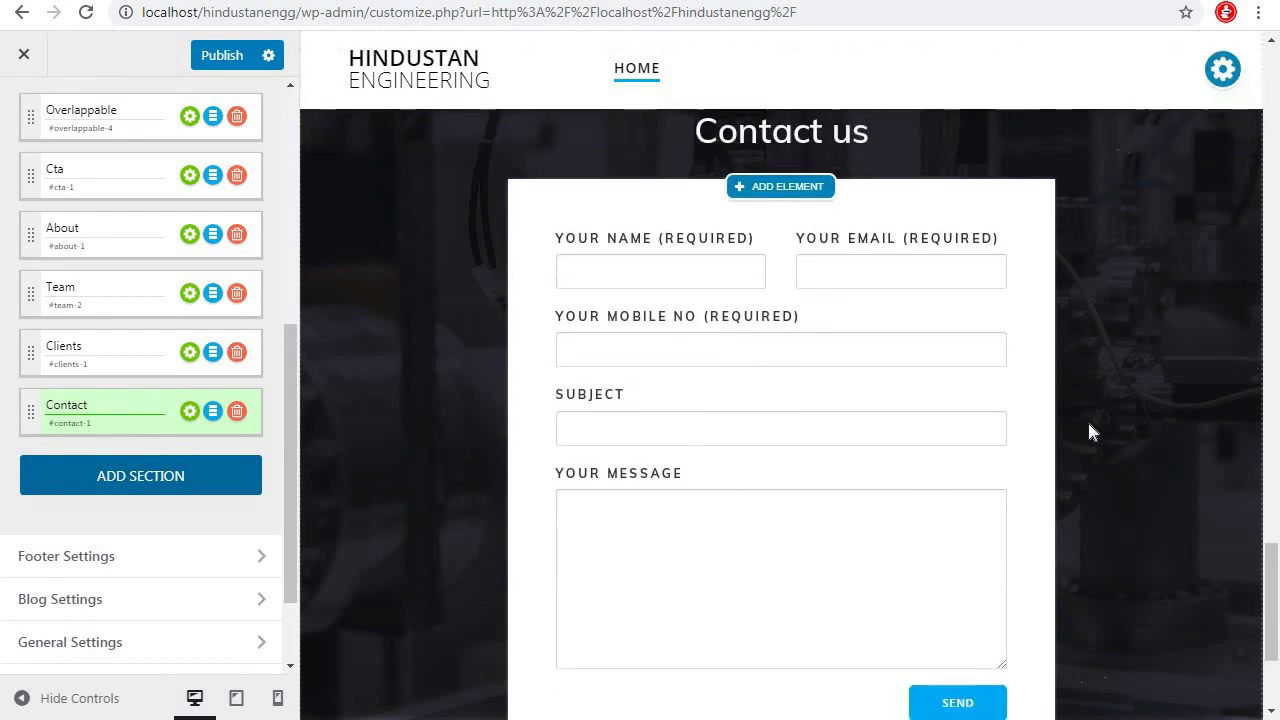
{"action": "scroll", "coordinate": [1090, 430], "scroll_direction": "up", "scroll_amount": 2}
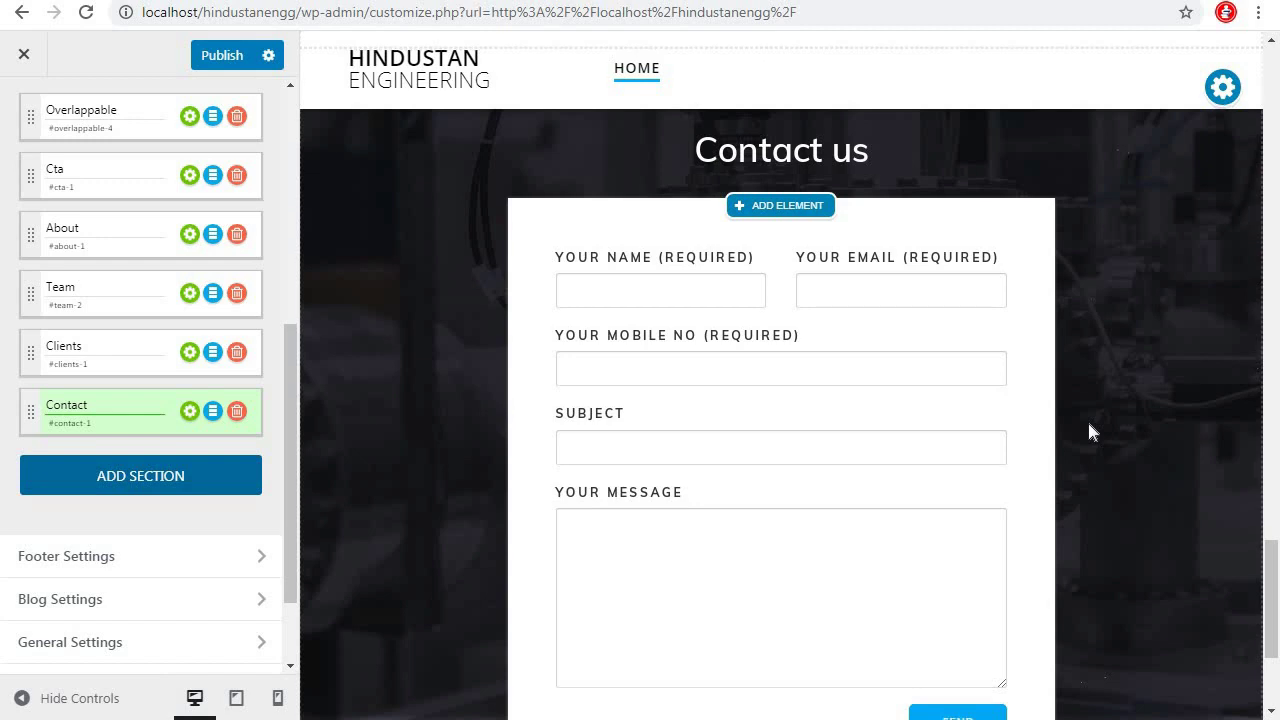
{"action": "scroll", "coordinate": [1090, 430], "scroll_direction": "down", "scroll_amount": 3}
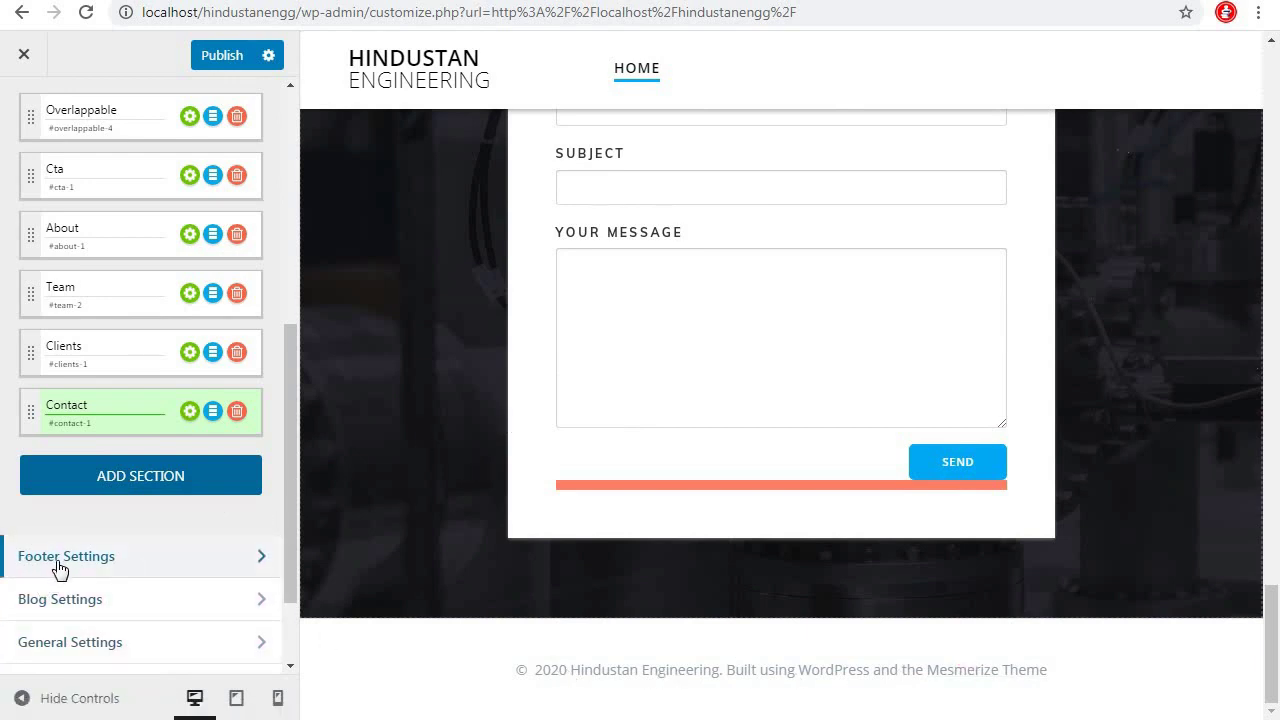
Switch the footer to the Contact Boxes template
{"action": "left_click", "coordinate": [263, 563]}
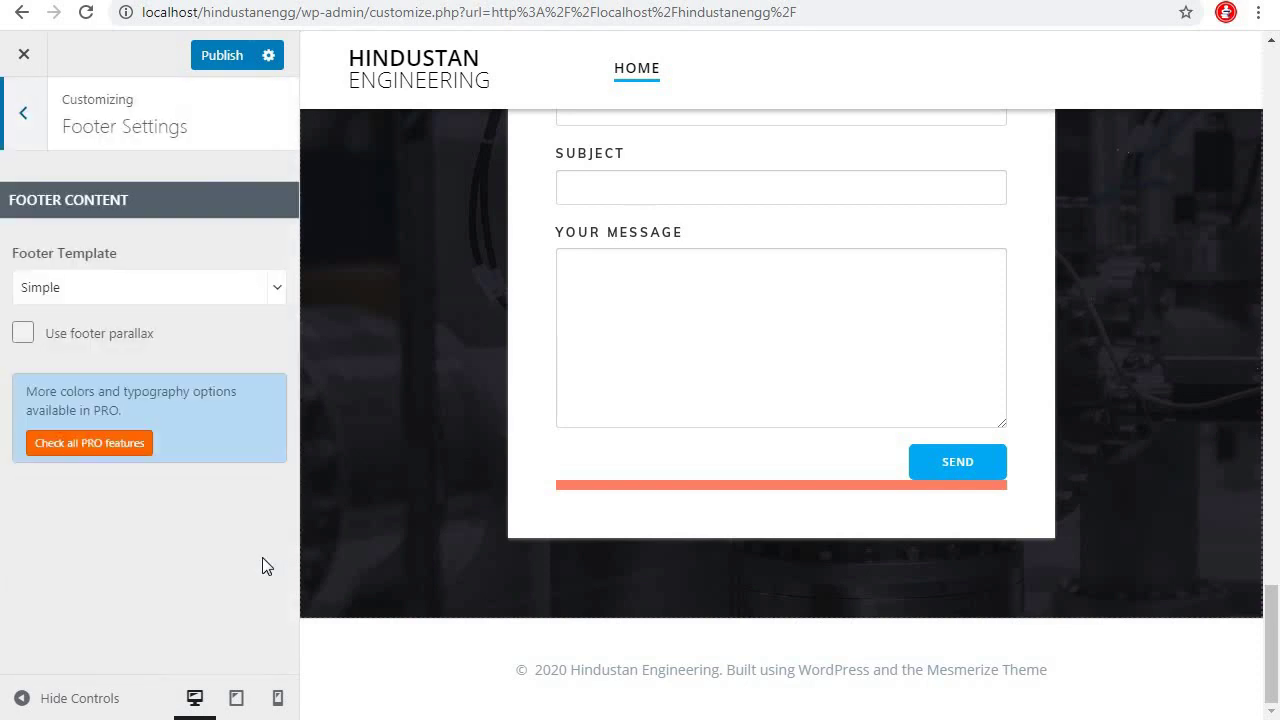
{"action": "left_click", "coordinate": [112, 288]}
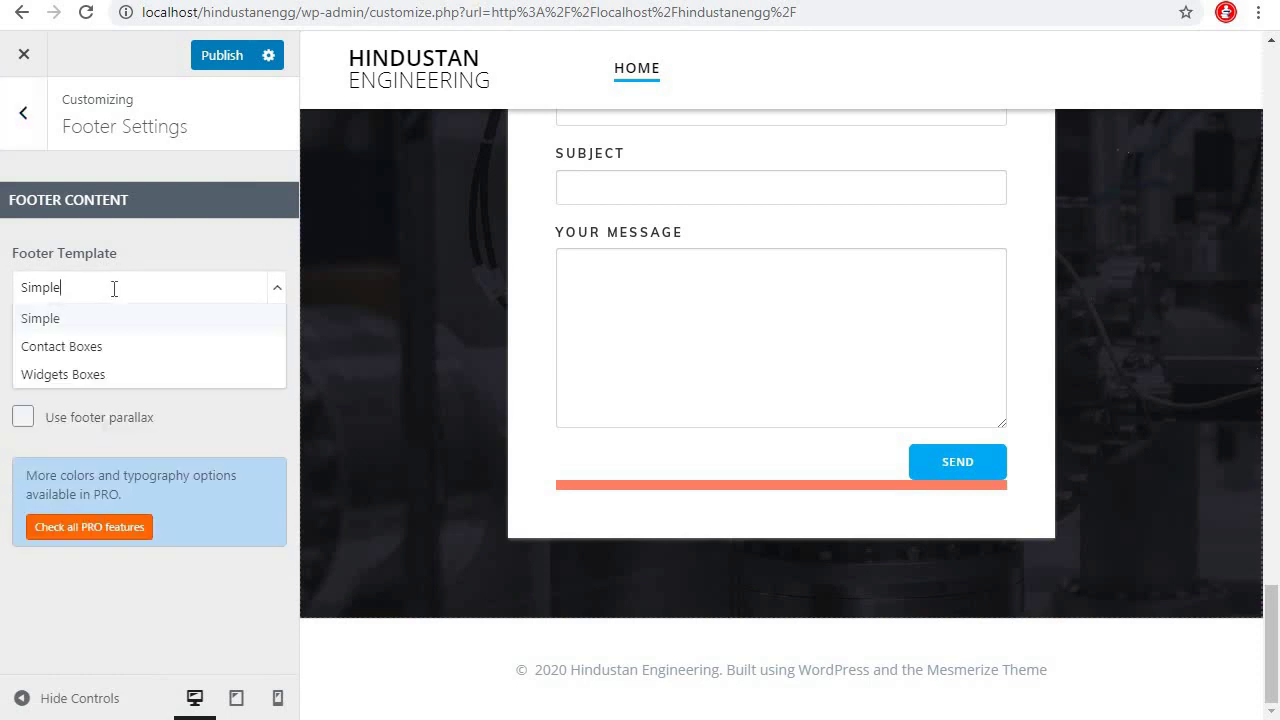
{"action": "left_click", "coordinate": [88, 347]}
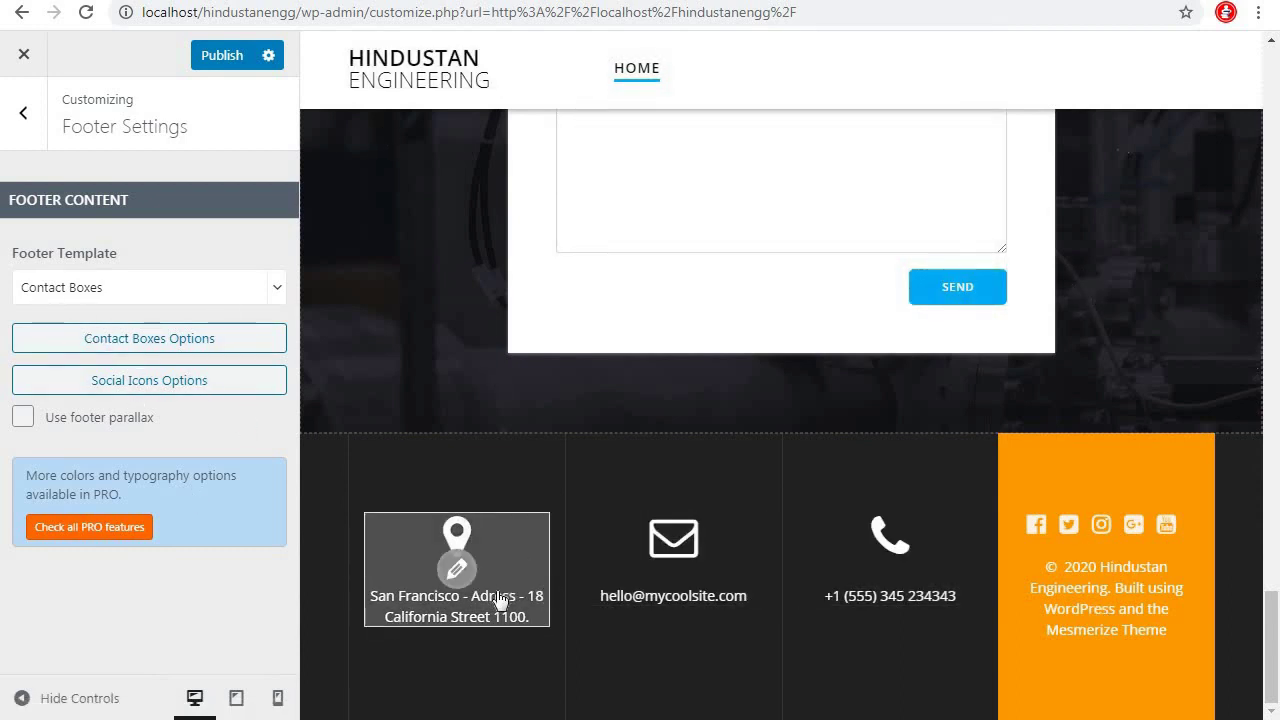
Replace Box 1's placeholder text with the company's four-line street address
{"action": "left_click", "coordinate": [215, 345]}
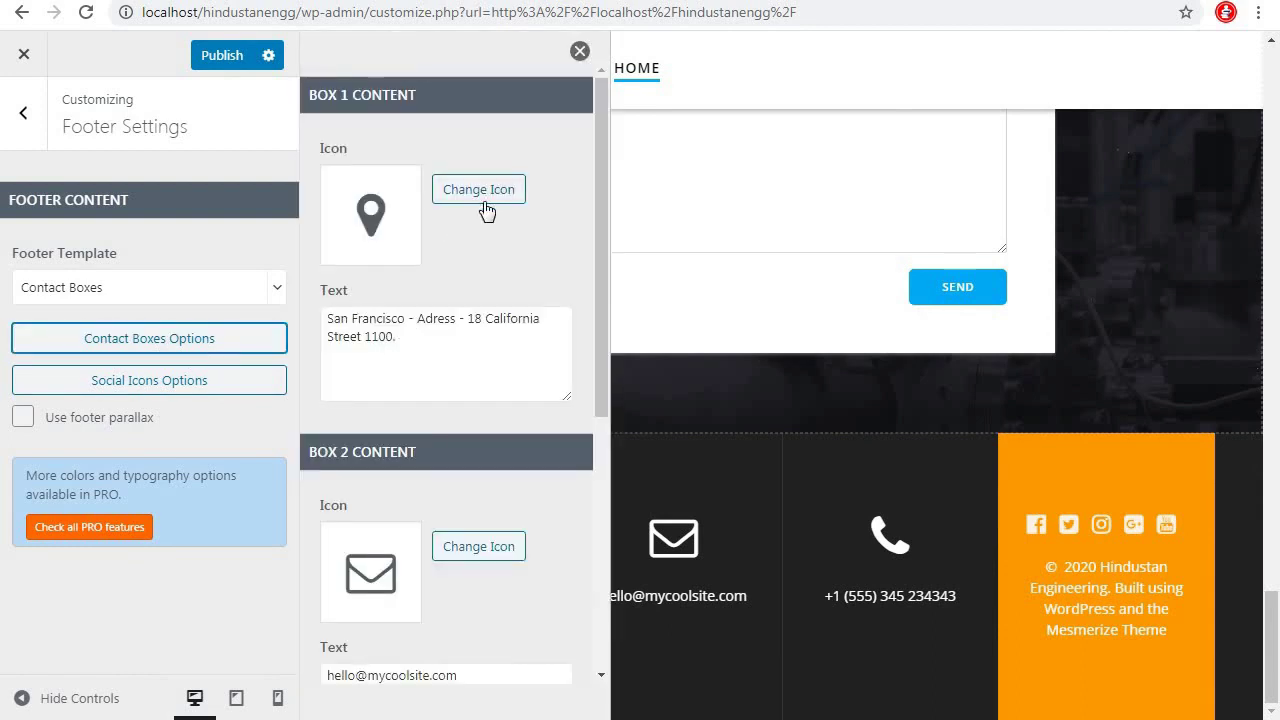
{"action": "triple_click", "coordinate": [408, 340]}
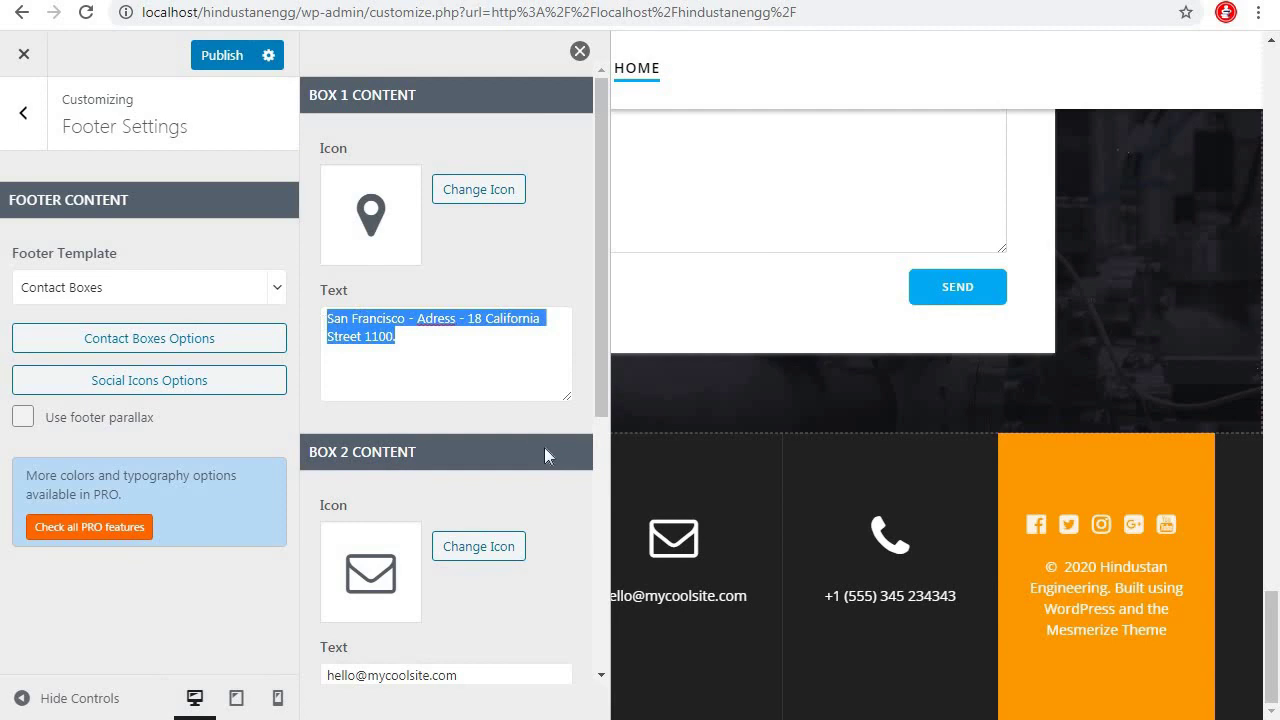
{"action": "type", "text": "Parathe Wali gali"}
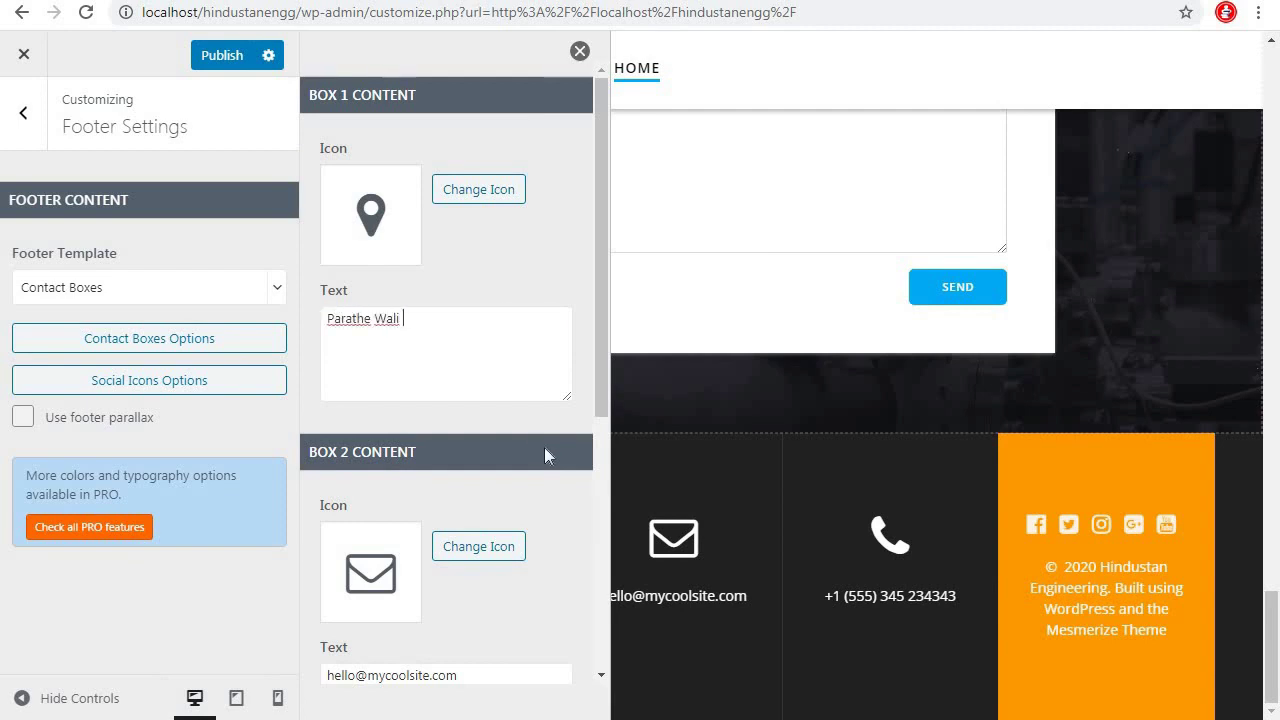
{"action": "key", "text": "Return"}
{"action": "type", "text": "Near Lal quila"}
{"action": "key", "text": "Return"}
{"action": "type", "text": "Old Delhi"}
{"action": "key", "text": "Return"}
{"action": "type", "text": "110011"}
Replace Box 2's sample e-mail with the company support e-mail address
{"action": "scroll", "coordinate": [470, 485], "scroll_direction": "down", "scroll_amount": 3}
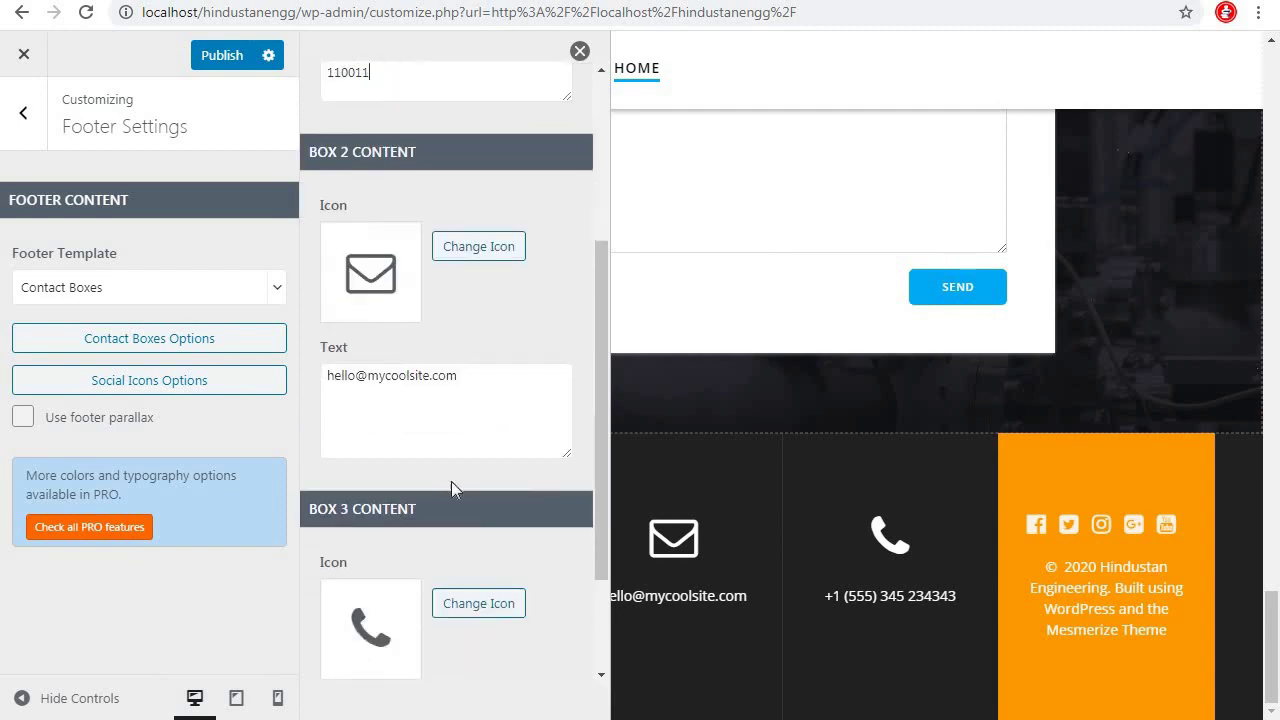
{"action": "left_click_drag", "start_coordinate": [466, 388], "coordinate": [197, 394]}
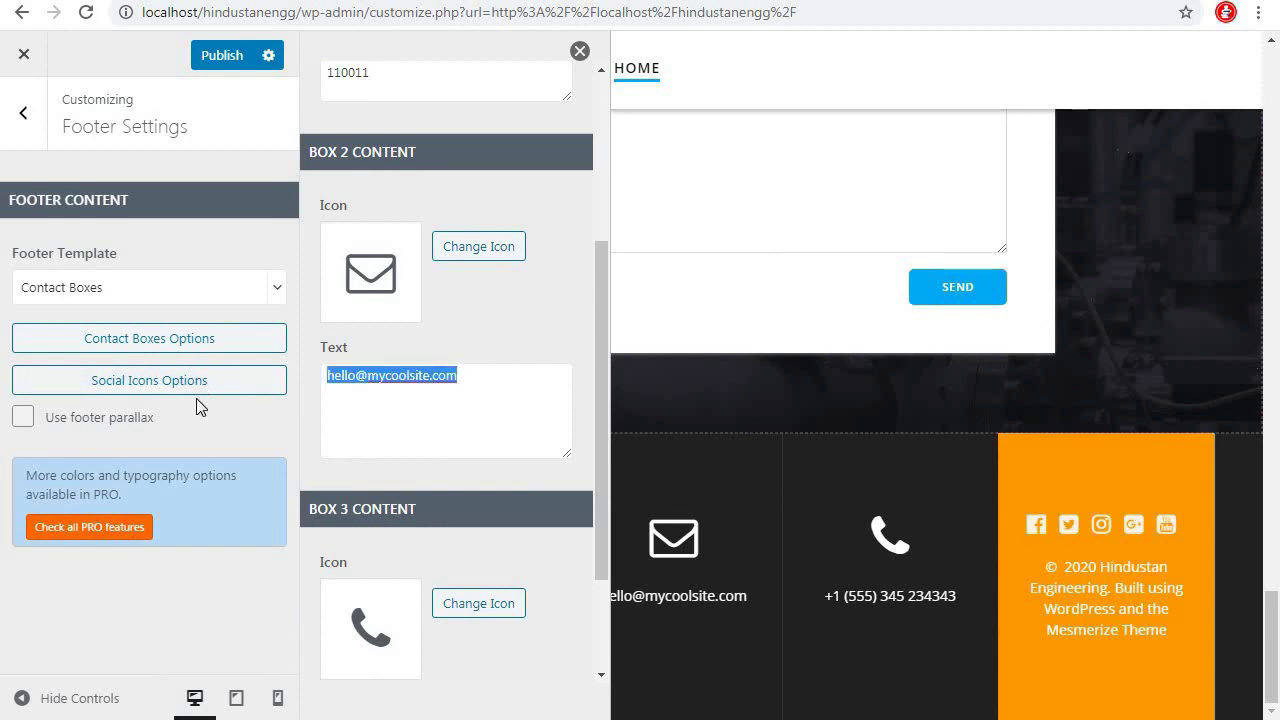
{"action": "scroll", "coordinate": [525, 484], "scroll_direction": "down", "scroll_amount": 1}
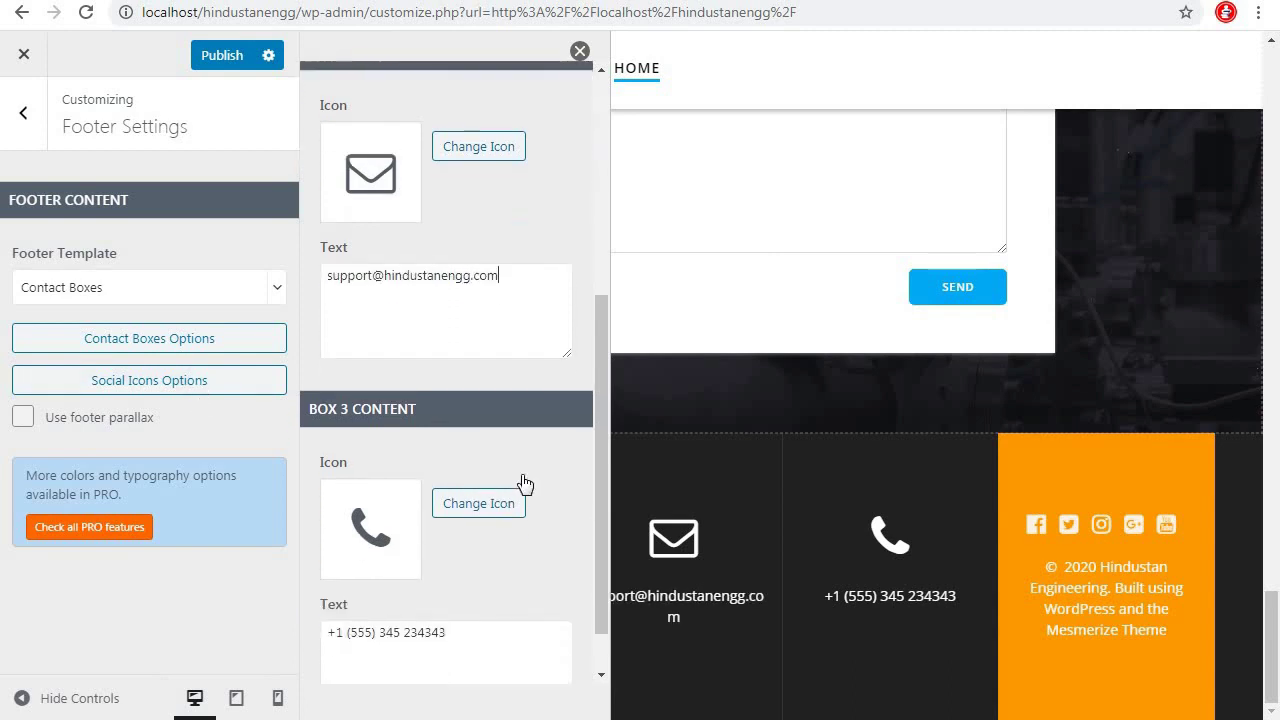
{"action": "scroll", "coordinate": [457, 323], "scroll_direction": "down", "scroll_amount": 1}
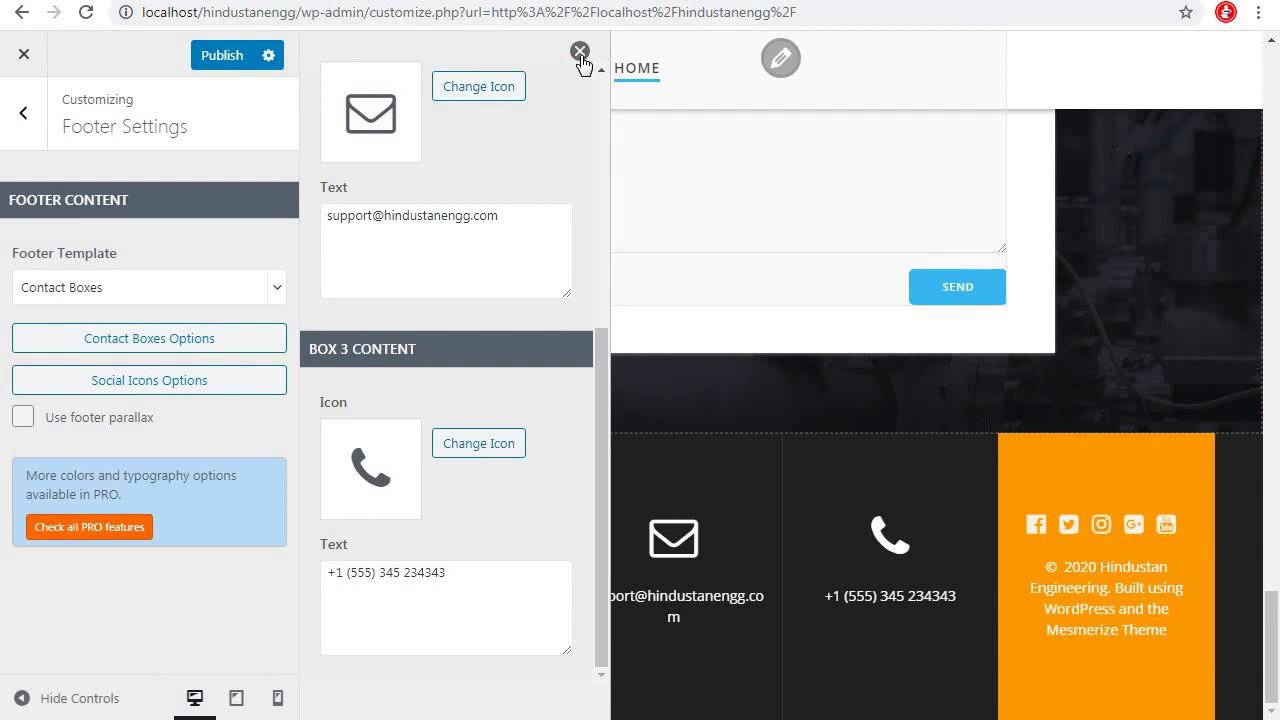
{"action": "left_click", "coordinate": [580, 52]}
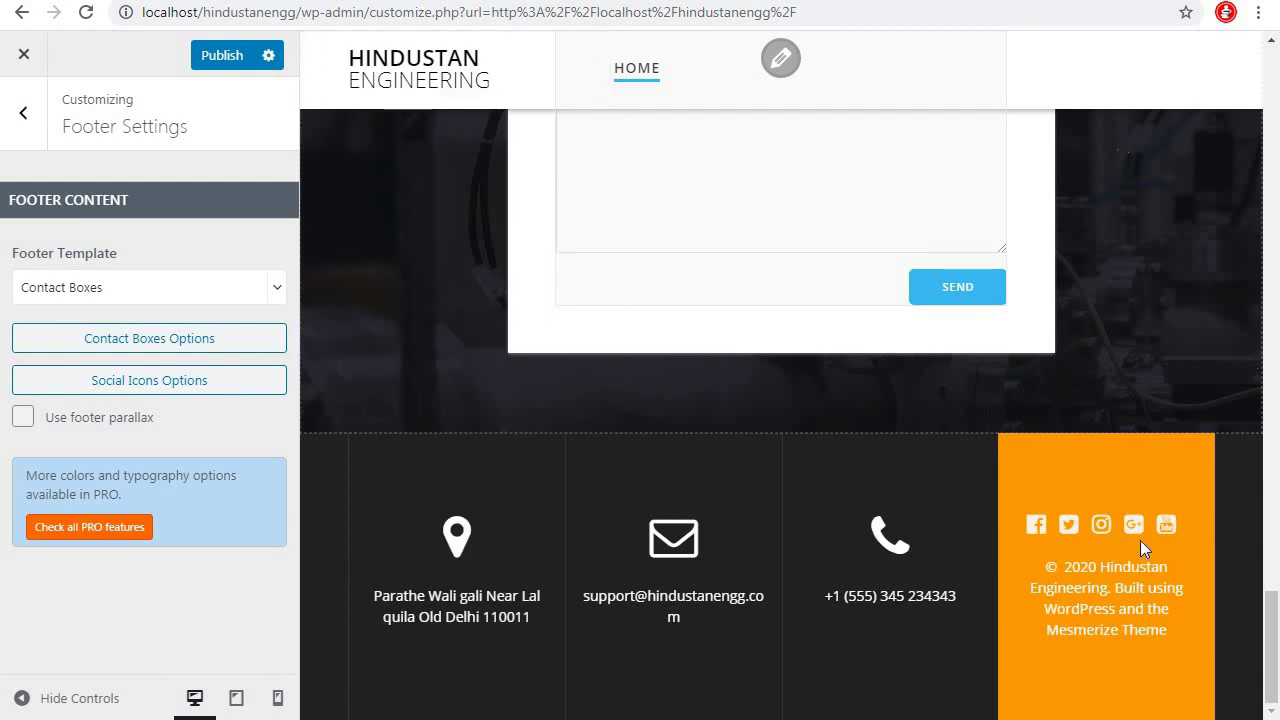
Publish the Customizer changes to the live site
{"action": "scroll", "coordinate": [857, 449], "scroll_direction": "up", "scroll_amount": 10}
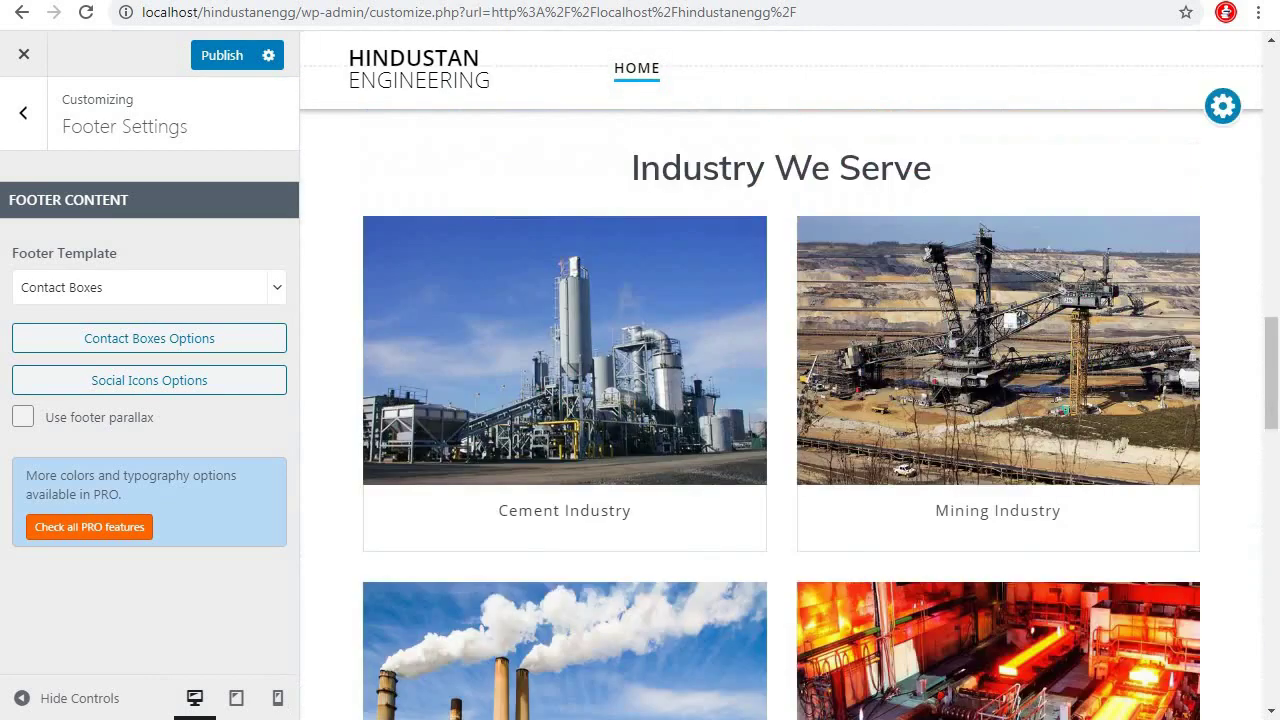
{"action": "scroll", "coordinate": [1058, 397], "scroll_direction": "down", "scroll_amount": 8}
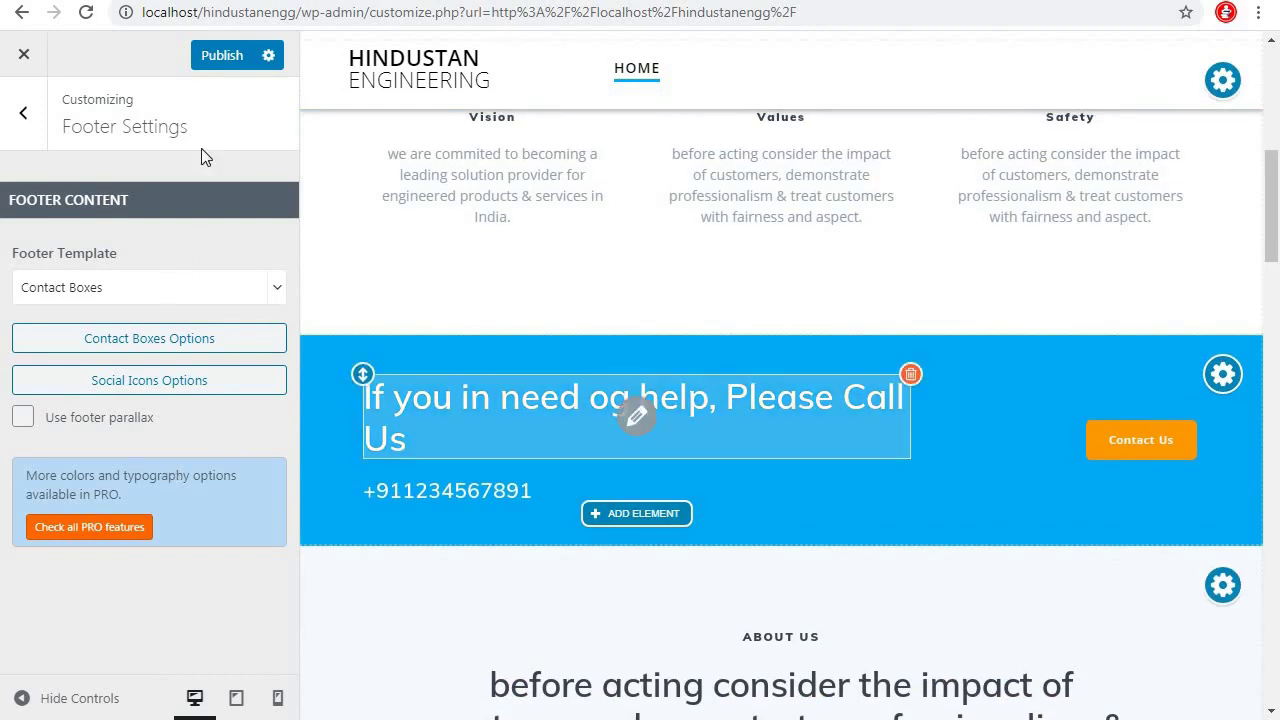
{"action": "left_click", "coordinate": [234, 56]}
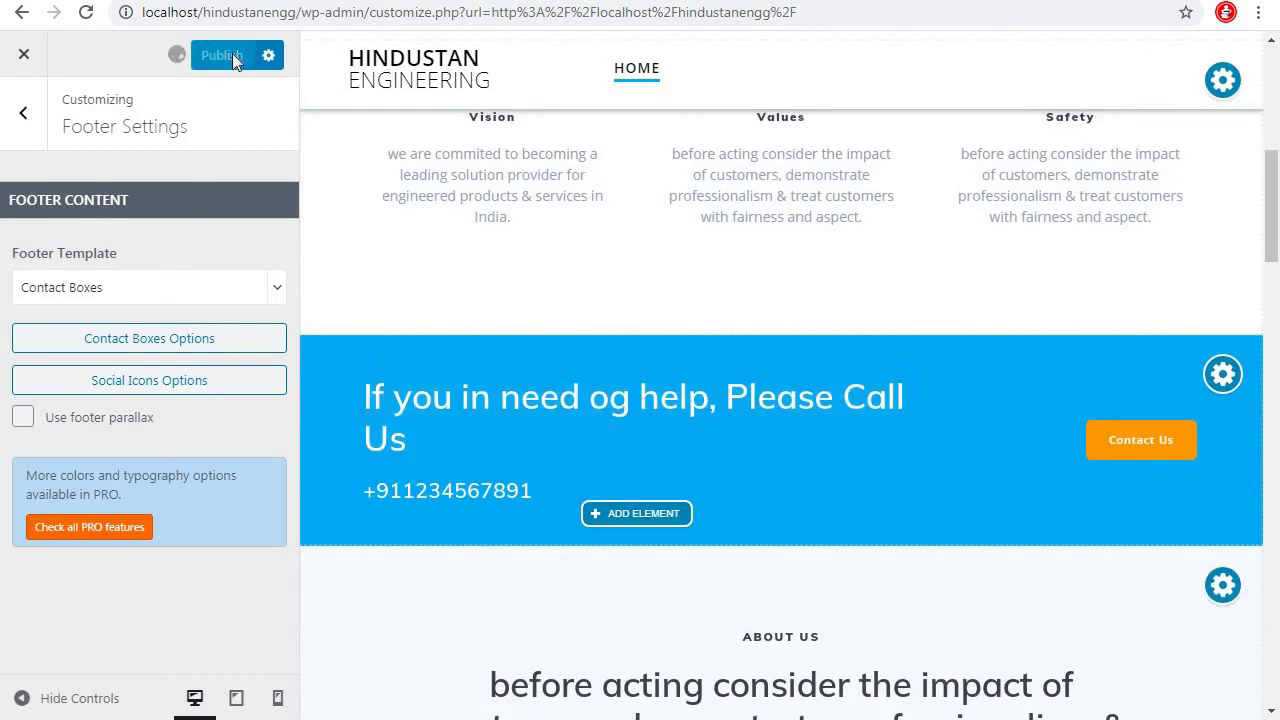
{"action": "left_click", "coordinate": [920, 0]}
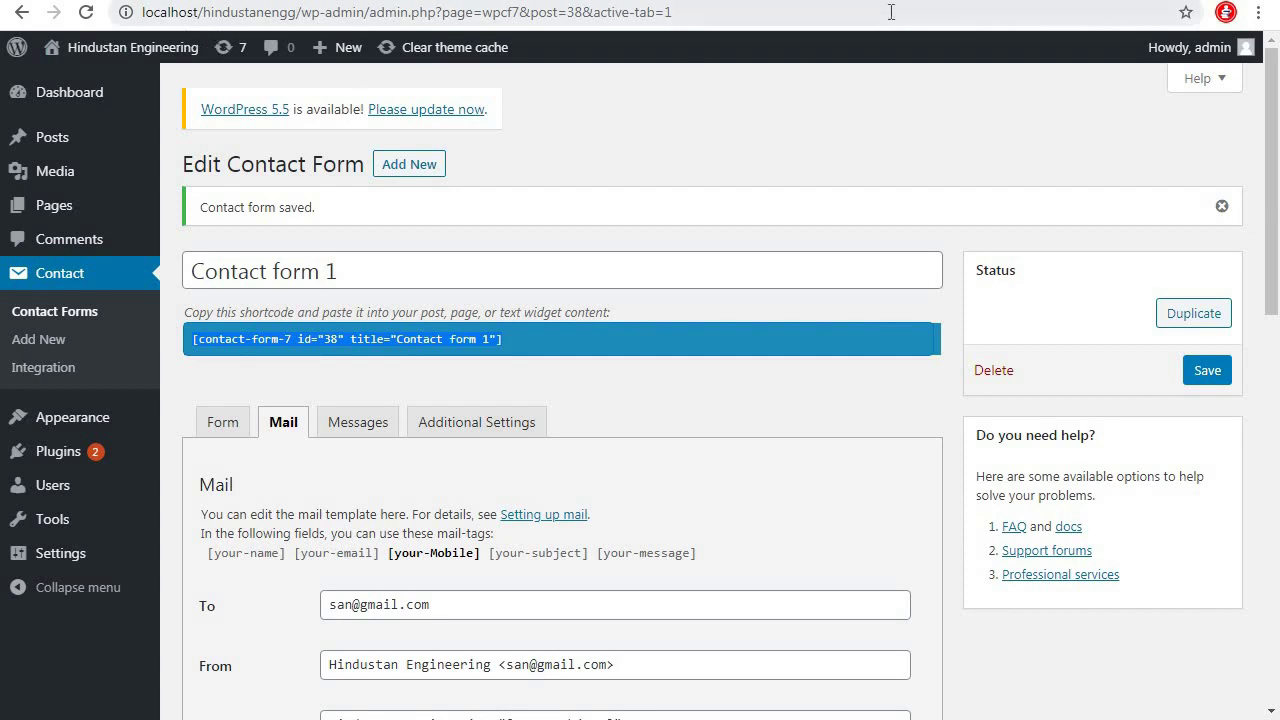
{"action": "key", "text": "ctrl+Tab"}
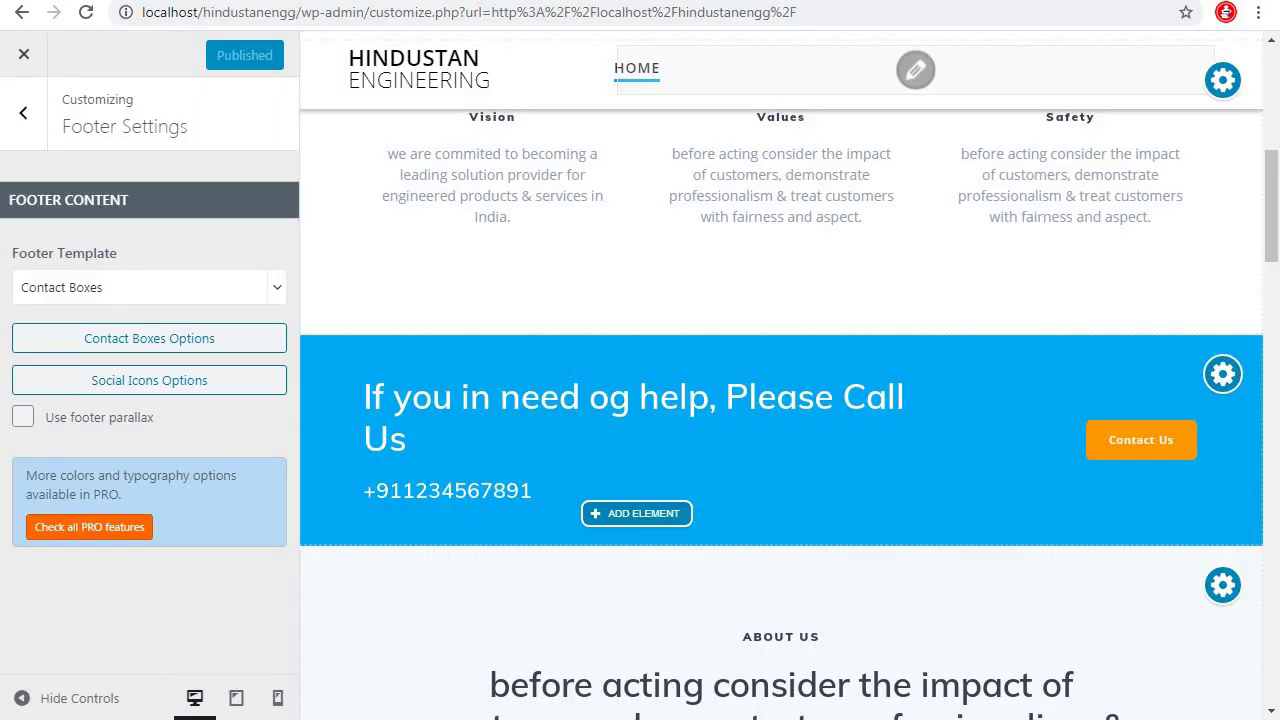
{"action": "key", "text": "ctrl+t"}
Load the Hindustan Engineering front page at localhost/hindustanengg and scroll to the contact form
{"action": "type", "text": "local"}
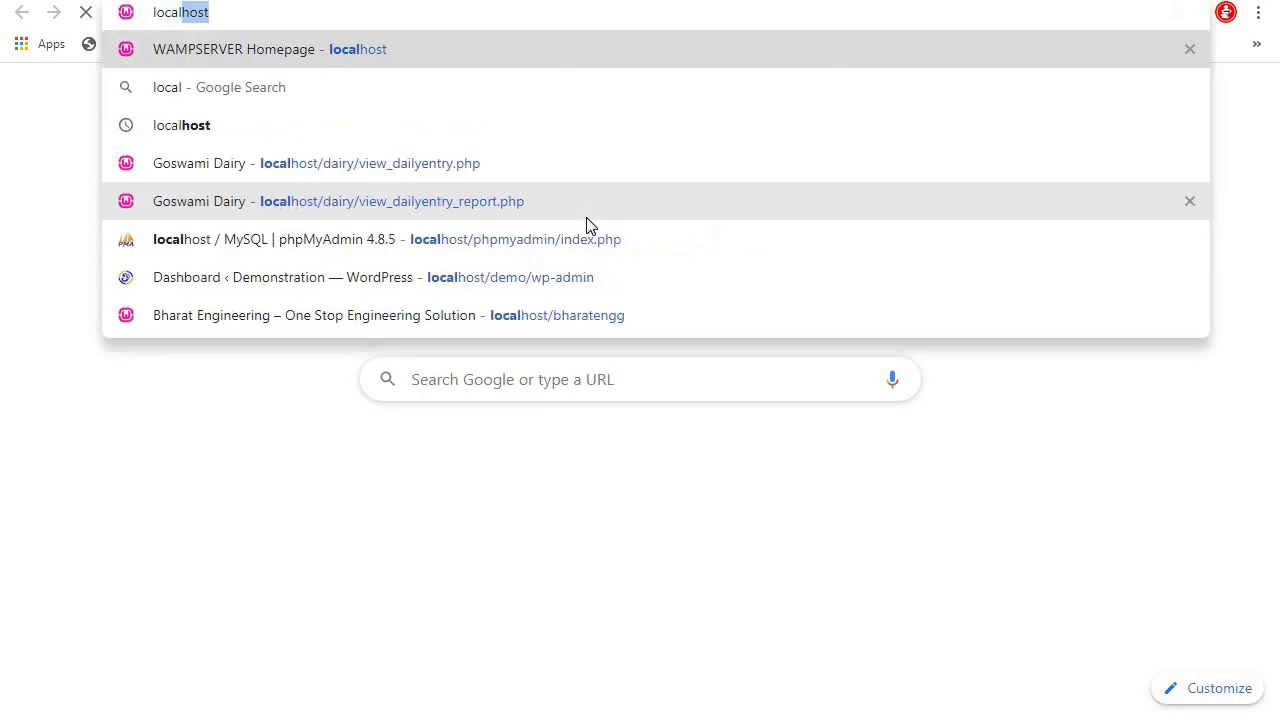
{"action": "type", "text": "host/"}
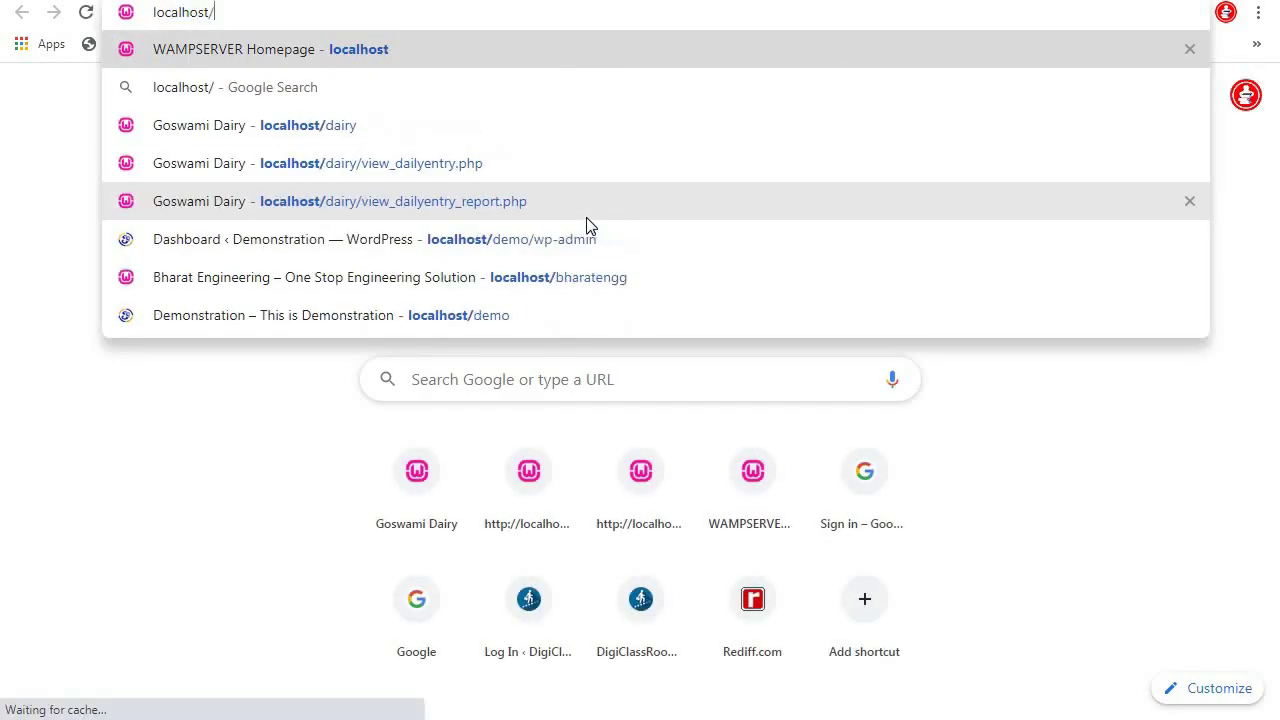
{"action": "type", "text": "hind"}
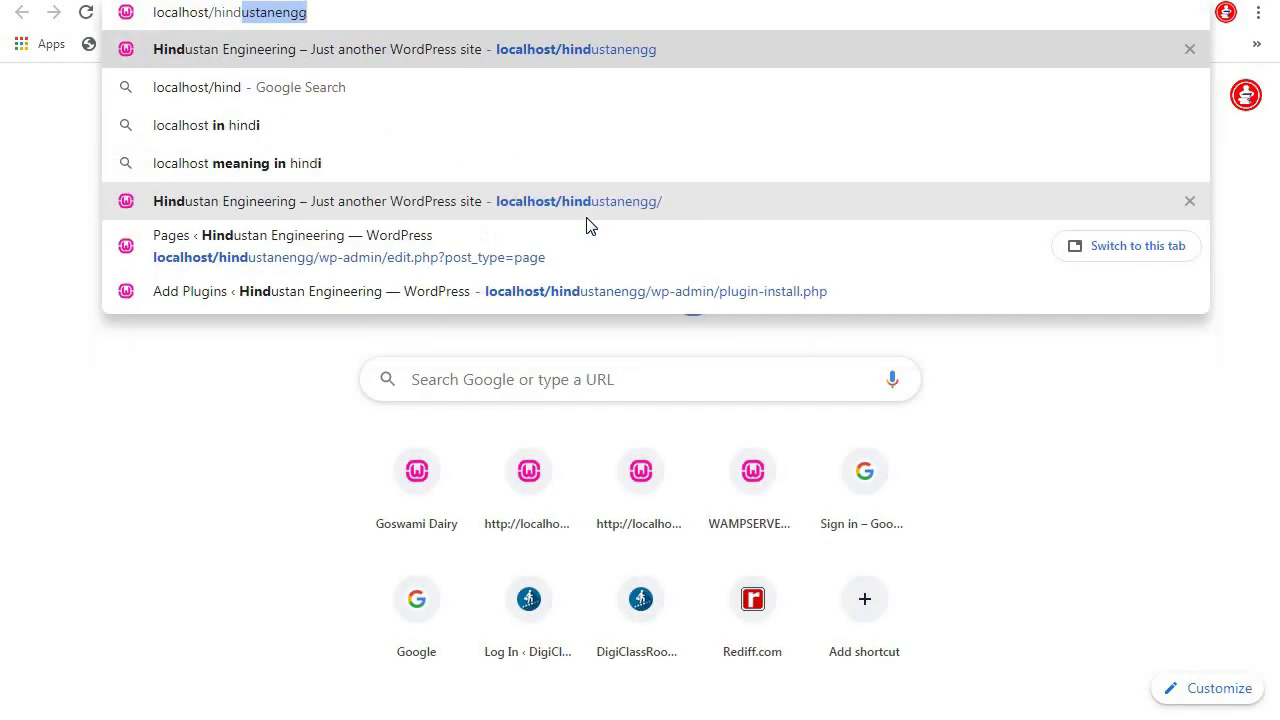
{"action": "key", "text": "Return"}
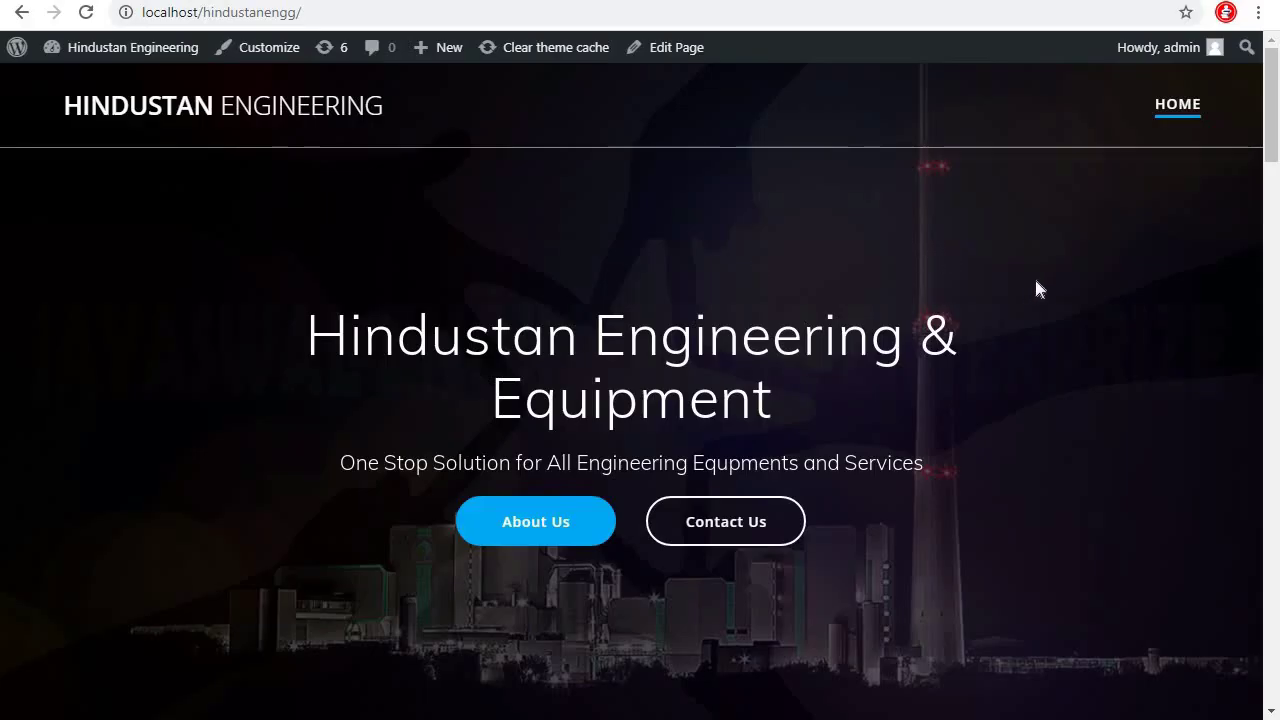
{"action": "scroll", "coordinate": [1033, 290], "scroll_direction": "down", "scroll_amount": 4}
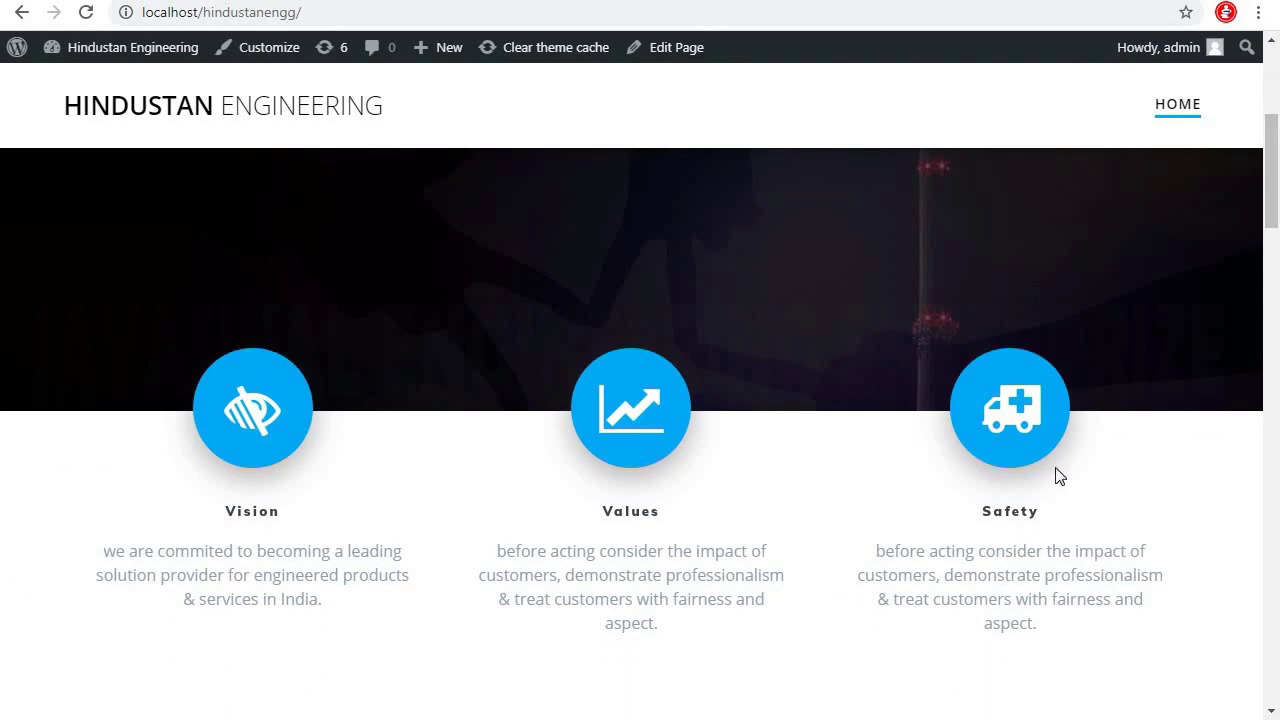
{"action": "scroll", "coordinate": [974, 509], "scroll_direction": "down", "scroll_amount": 12}
{"action": "scroll", "coordinate": [972, 520], "scroll_direction": "down", "scroll_amount": 8}
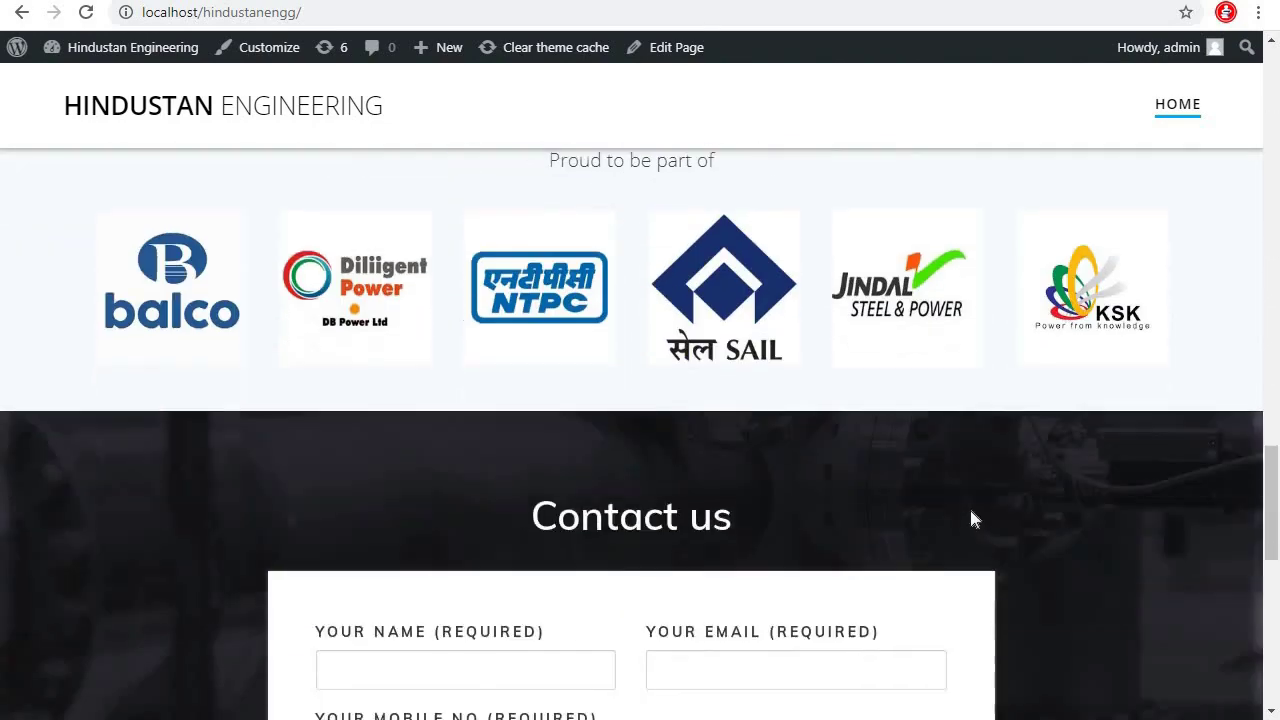
{"action": "scroll", "coordinate": [671, 340], "scroll_direction": "up", "scroll_amount": 2}
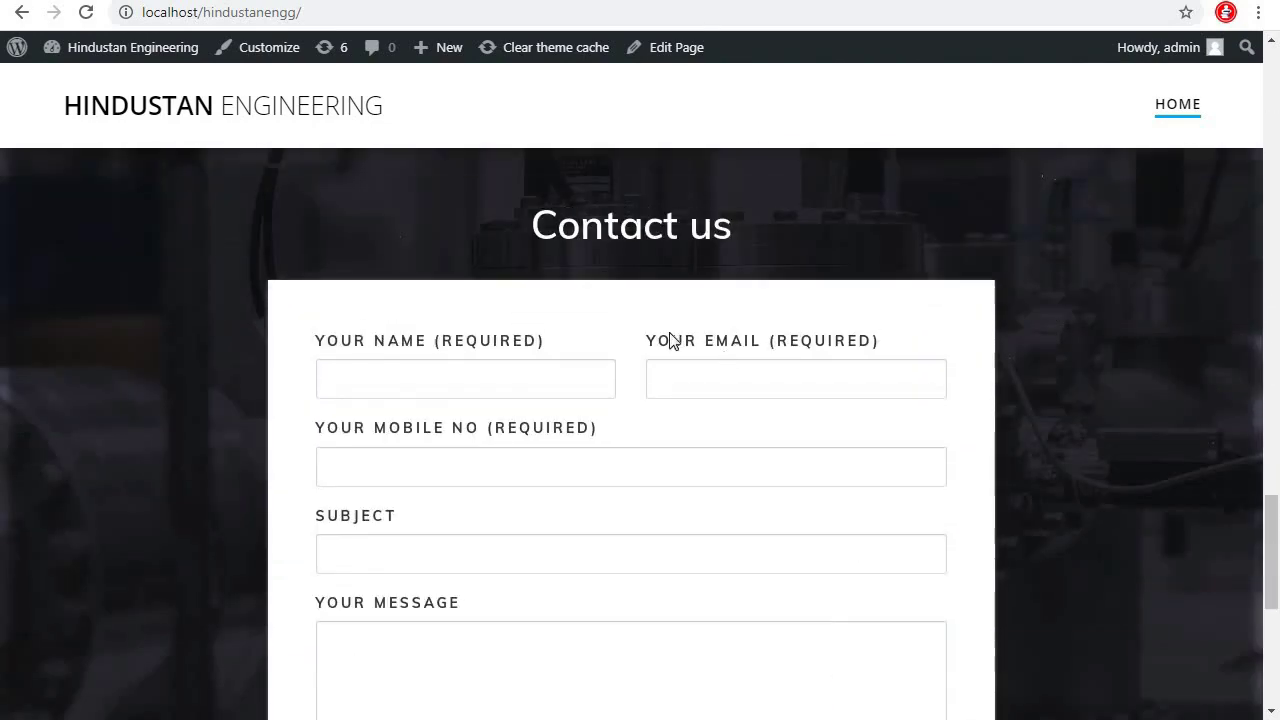
Fill the contact form with saved name, e-mail and subject, a test mobile number, and message 'dsfdsfdsfds'
{"action": "left_click", "coordinate": [525, 384]}
{"action": "left_click", "coordinate": [571, 420]}
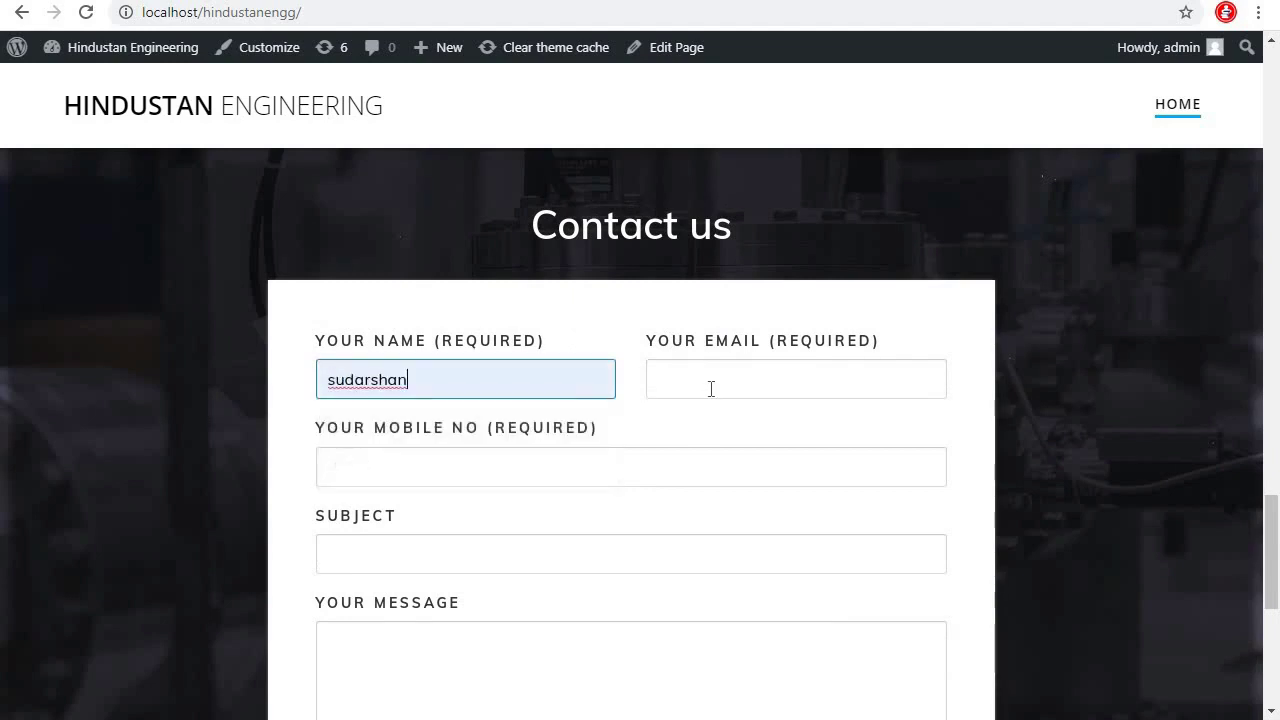
{"action": "left_click", "coordinate": [709, 389]}
{"action": "left_click", "coordinate": [711, 433]}
{"action": "left_click", "coordinate": [480, 467]}
{"action": "type", "text": "3432432432"}
{"action": "left_click", "coordinate": [428, 554]}
{"action": "left_click", "coordinate": [380, 604]}
{"action": "scroll", "coordinate": [486, 300], "scroll_direction": "down", "scroll_amount": 4}
{"action": "left_click", "coordinate": [486, 294]}
{"action": "type", "text": "dsfdsfdsfds"}
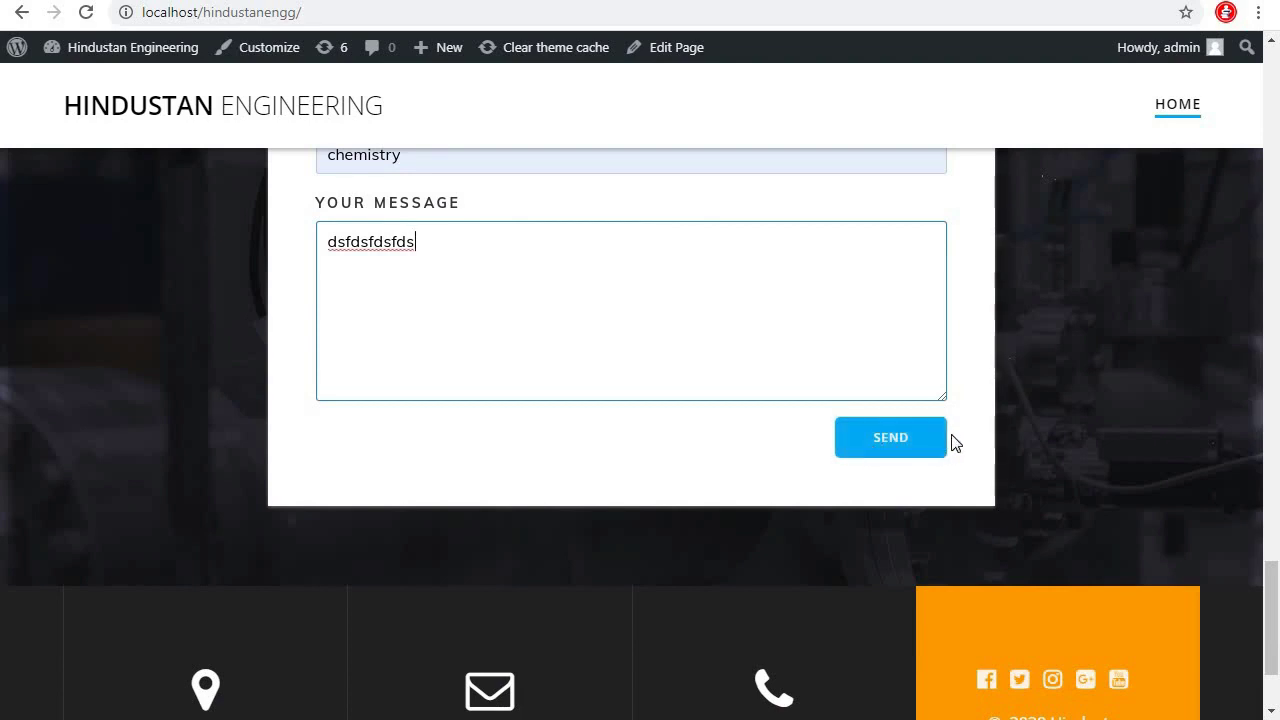
Send the test message and check the resulting send-error notice
{"action": "scroll", "coordinate": [955, 445], "scroll_direction": "up", "scroll_amount": 2}
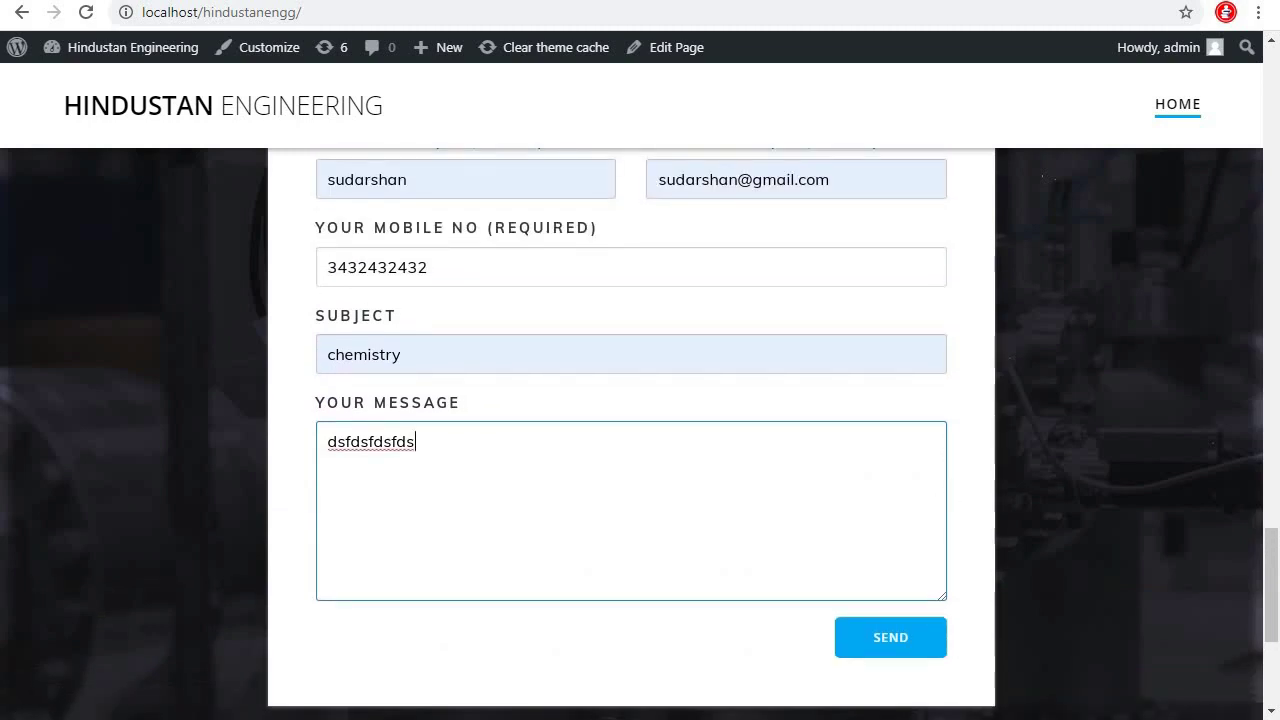
{"action": "left_click", "coordinate": [893, 648]}
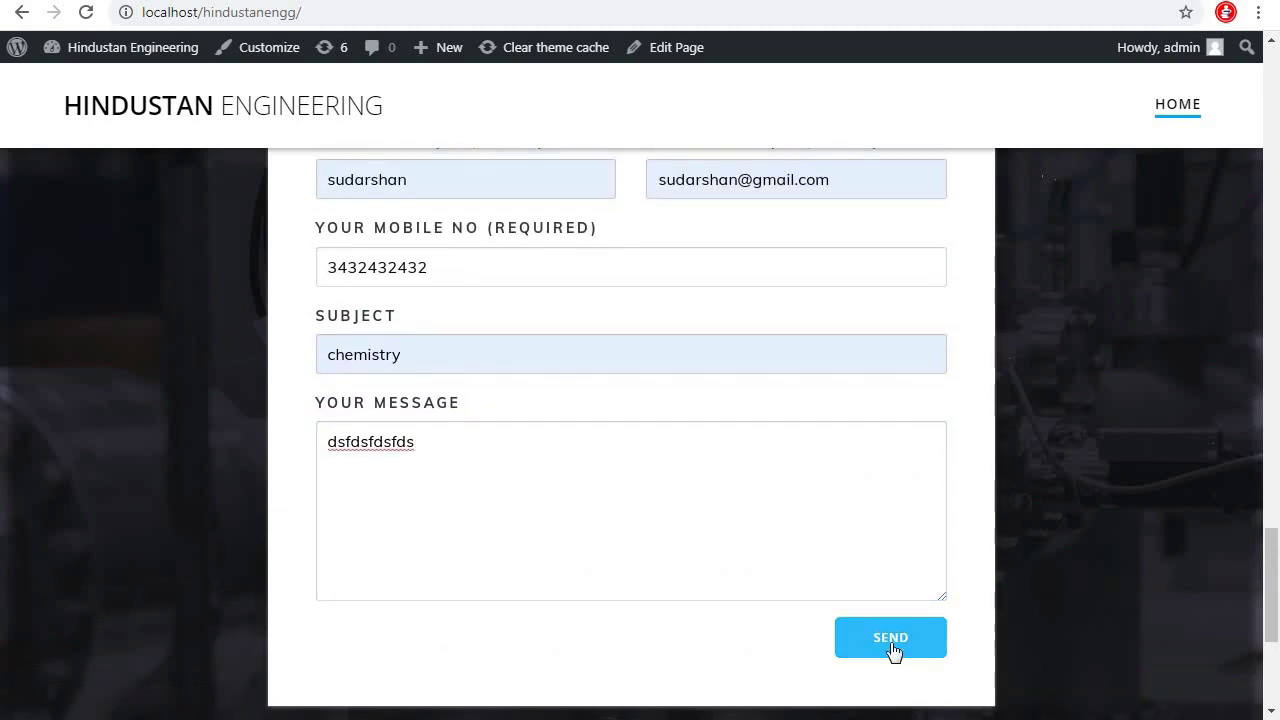
{"action": "scroll", "coordinate": [740, 557], "scroll_direction": "down", "scroll_amount": 2}
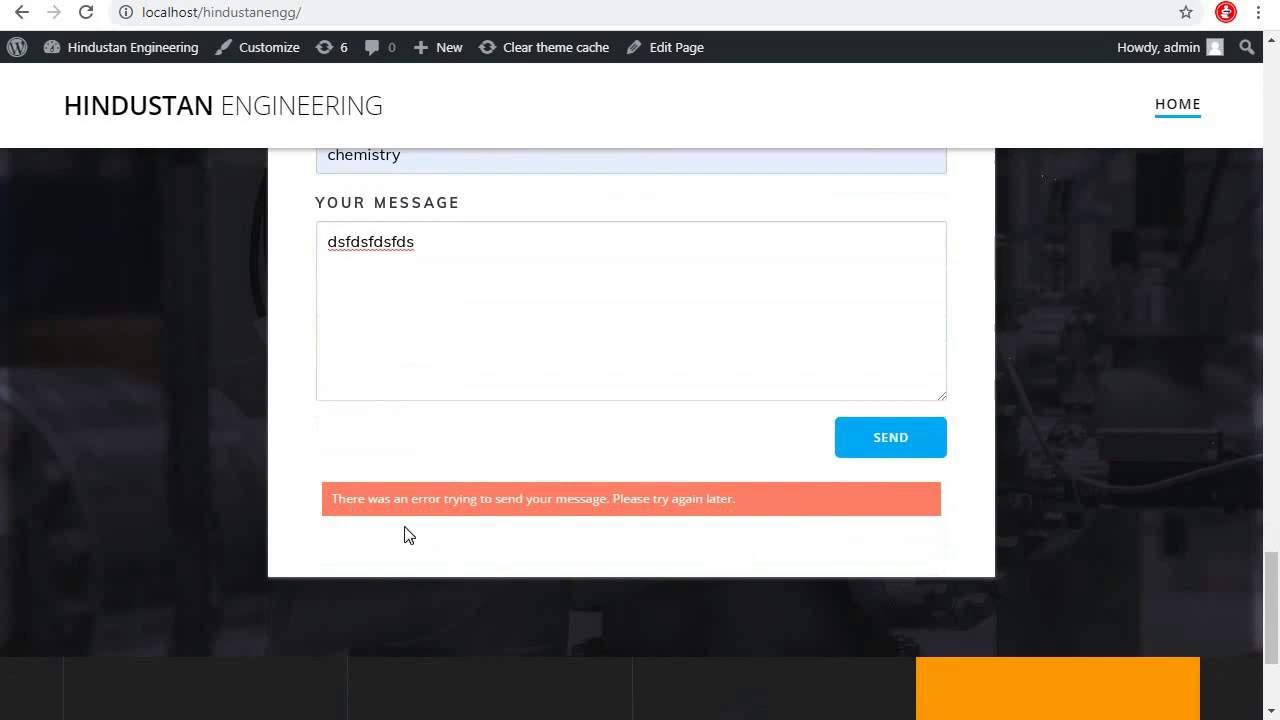
{"action": "scroll", "coordinate": [985, 520], "scroll_direction": "up", "scroll_amount": 2}
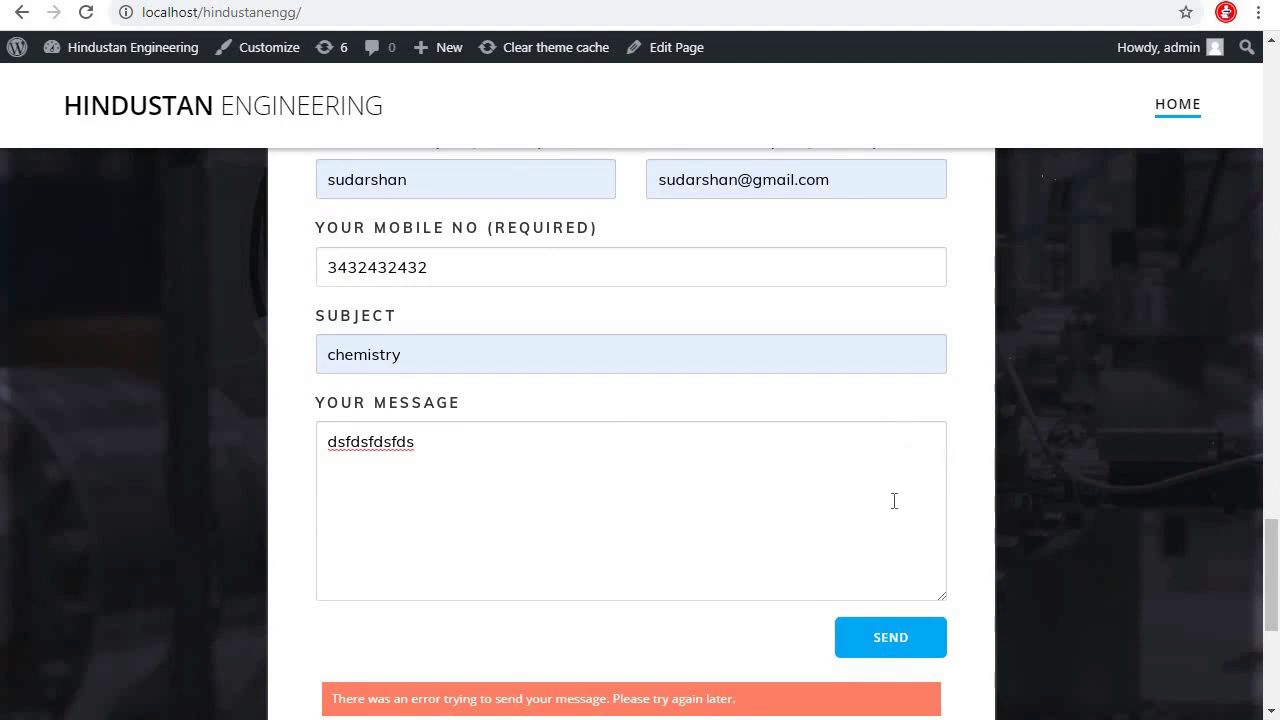
{"action": "scroll", "coordinate": [733, 427], "scroll_direction": "up", "scroll_amount": 15}
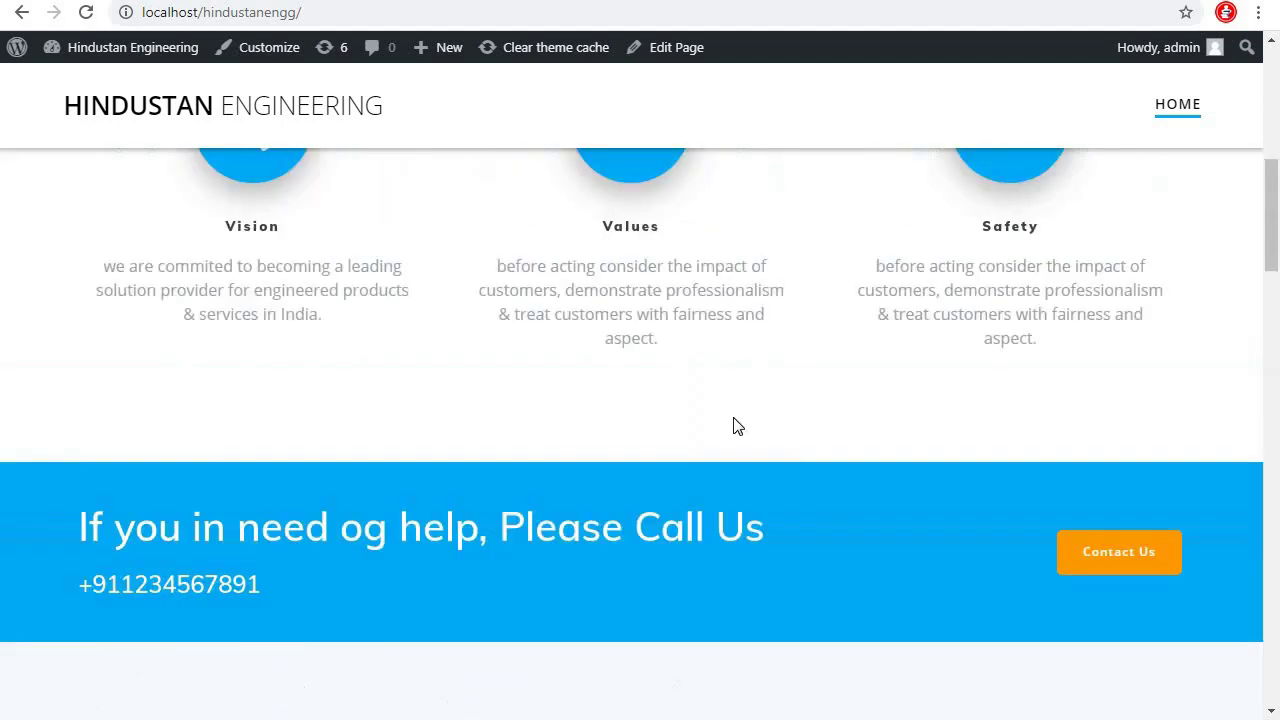
{"action": "scroll", "coordinate": [733, 427], "scroll_direction": "up", "scroll_amount": 5}
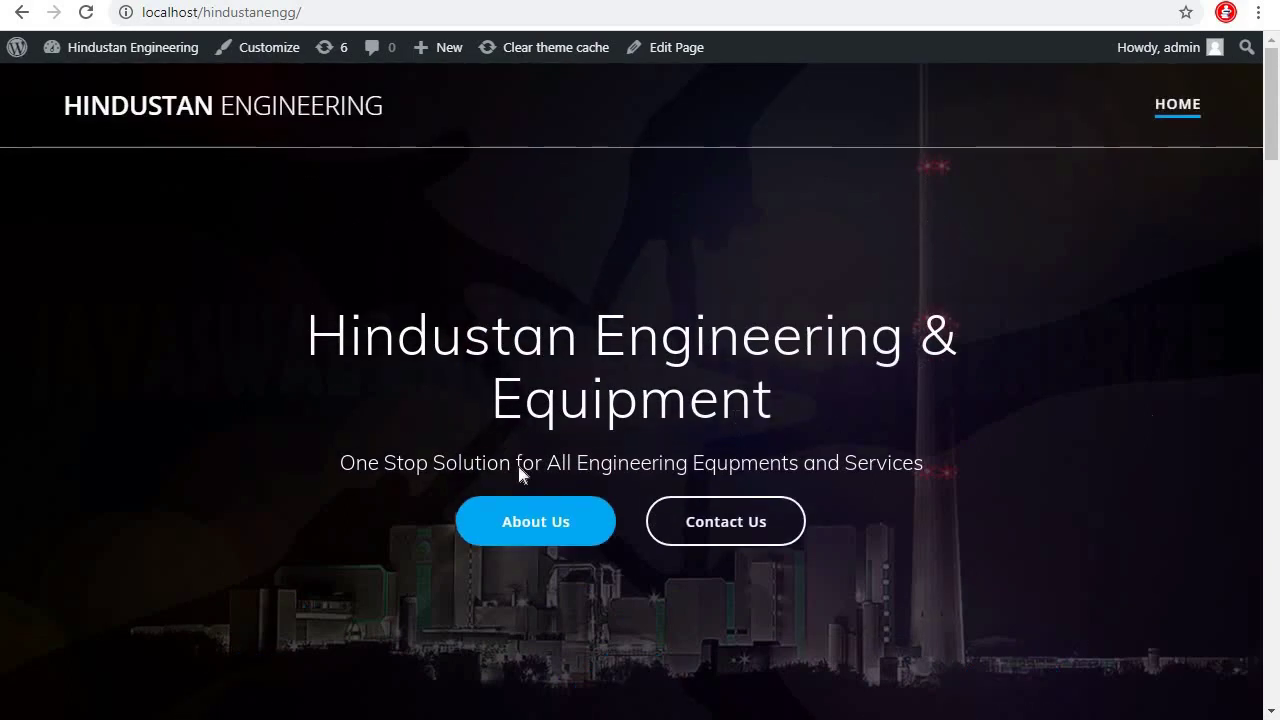
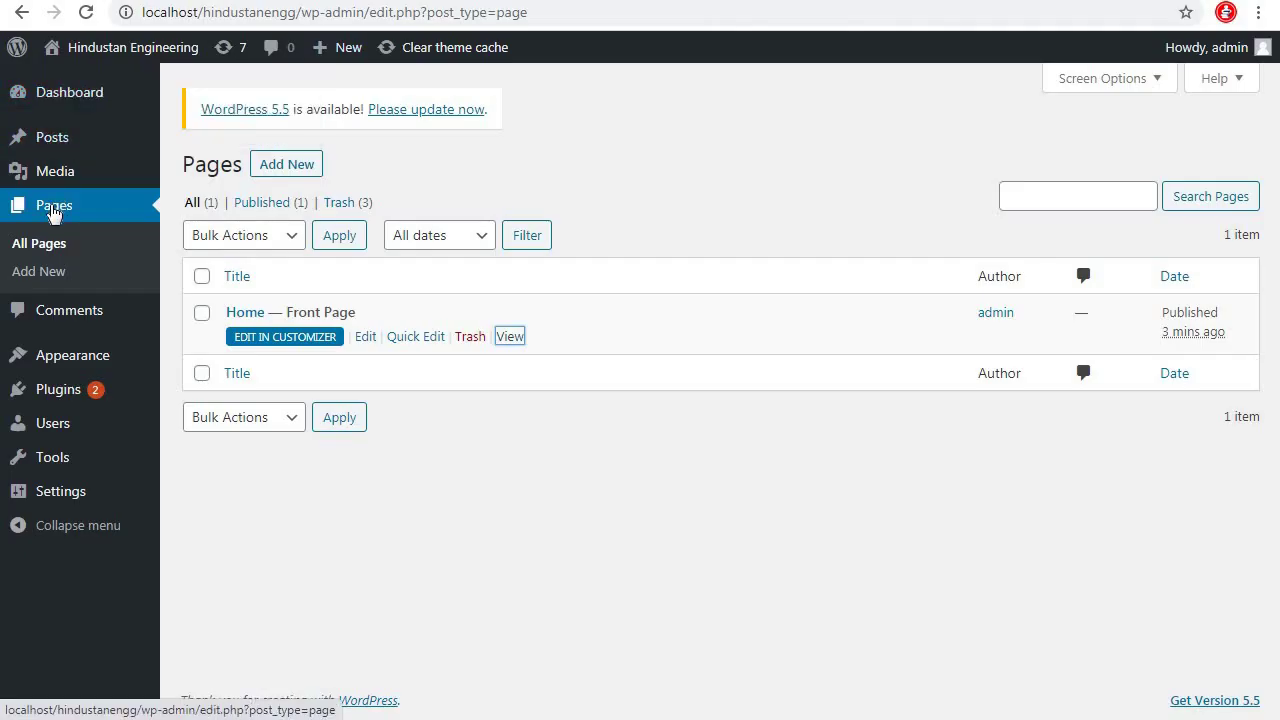
Create and publish a new page titled 'About Us', then return to the pages list
{"action": "left_click", "coordinate": [54, 208]}
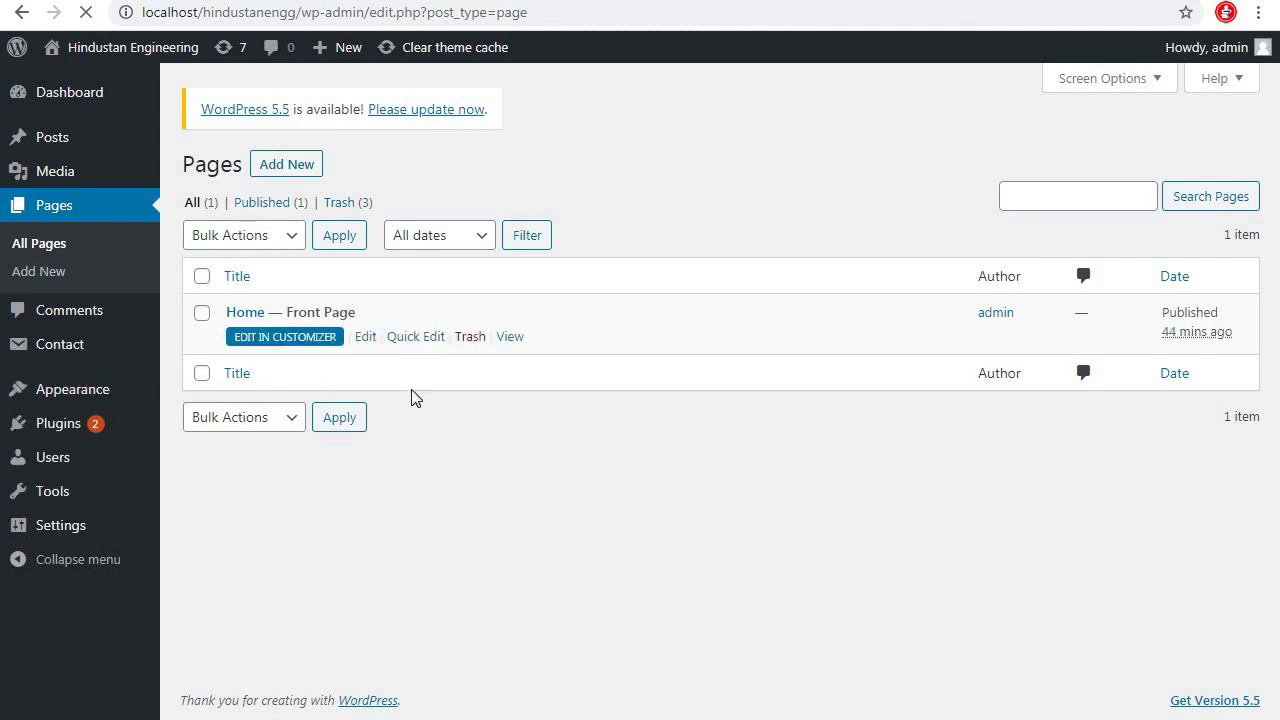
{"action": "left_click", "coordinate": [286, 166]}
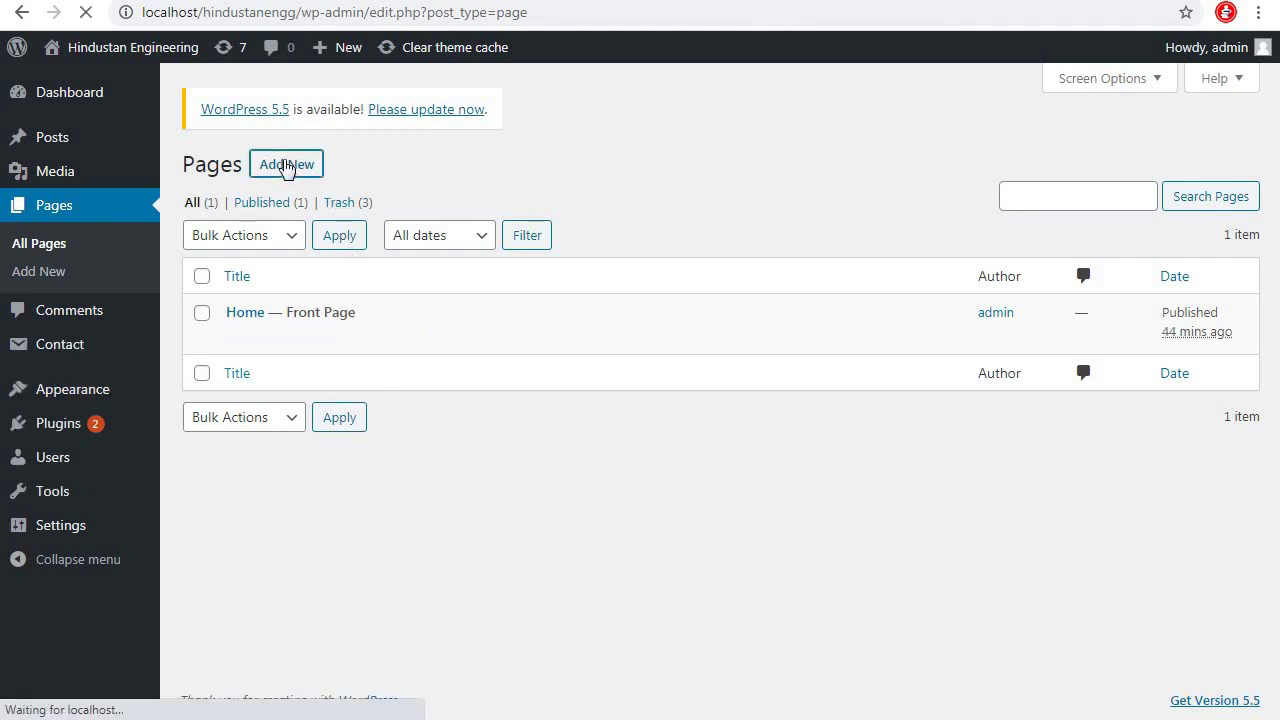
{"action": "type", "text": "About Us"}
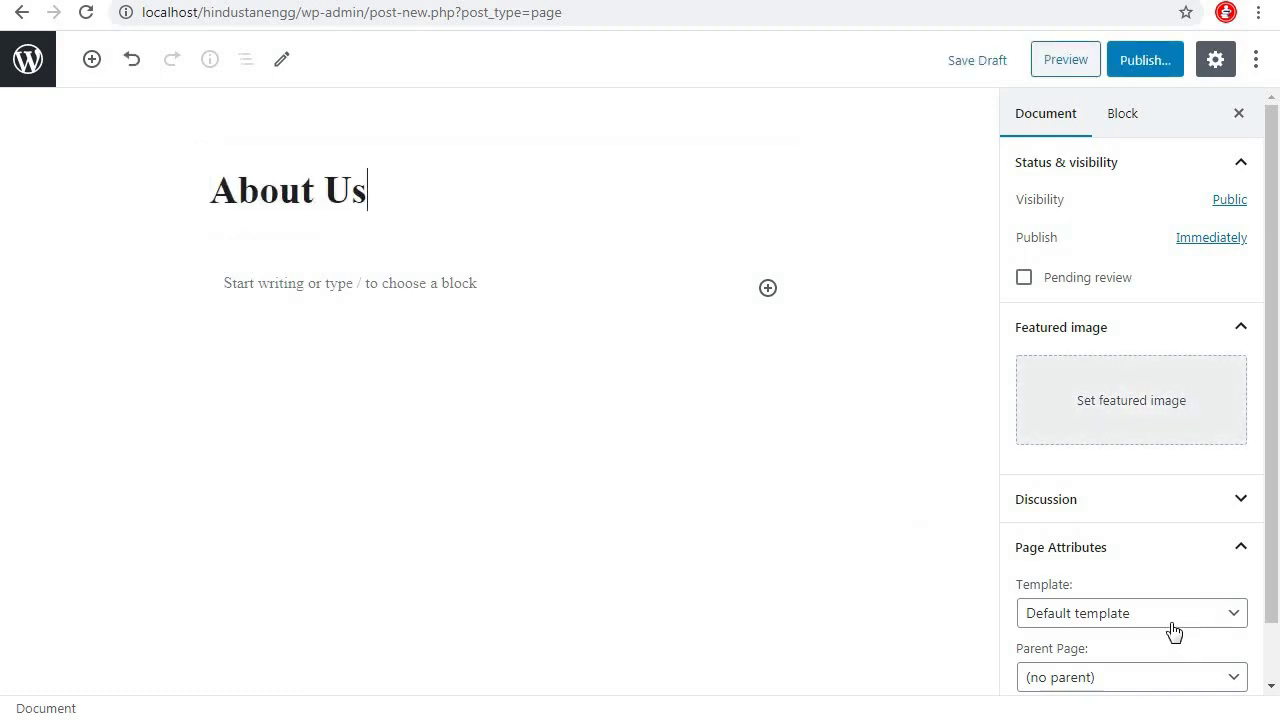
{"action": "scroll", "coordinate": [1158, 575], "scroll_direction": "down", "scroll_amount": 1}
{"action": "scroll", "coordinate": [1158, 575], "scroll_direction": "down", "scroll_amount": 1}
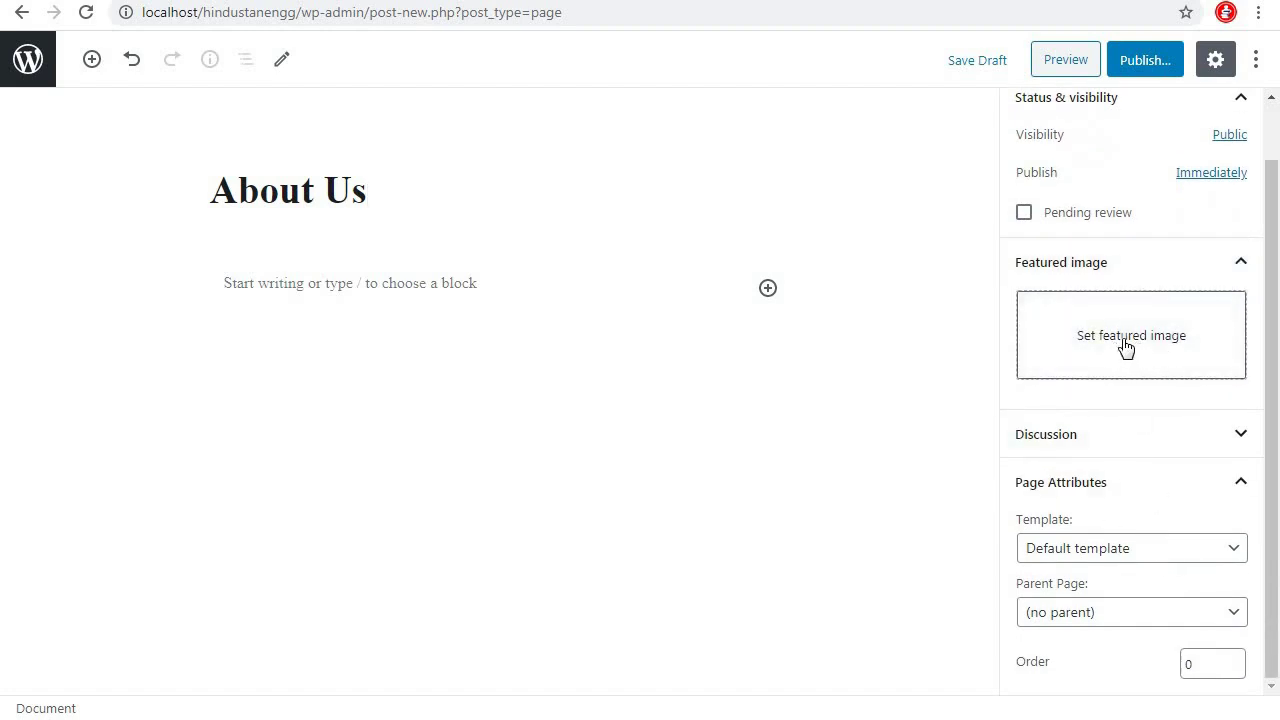
{"action": "left_click", "coordinate": [1158, 66]}
{"action": "left_click", "coordinate": [1138, 62]}
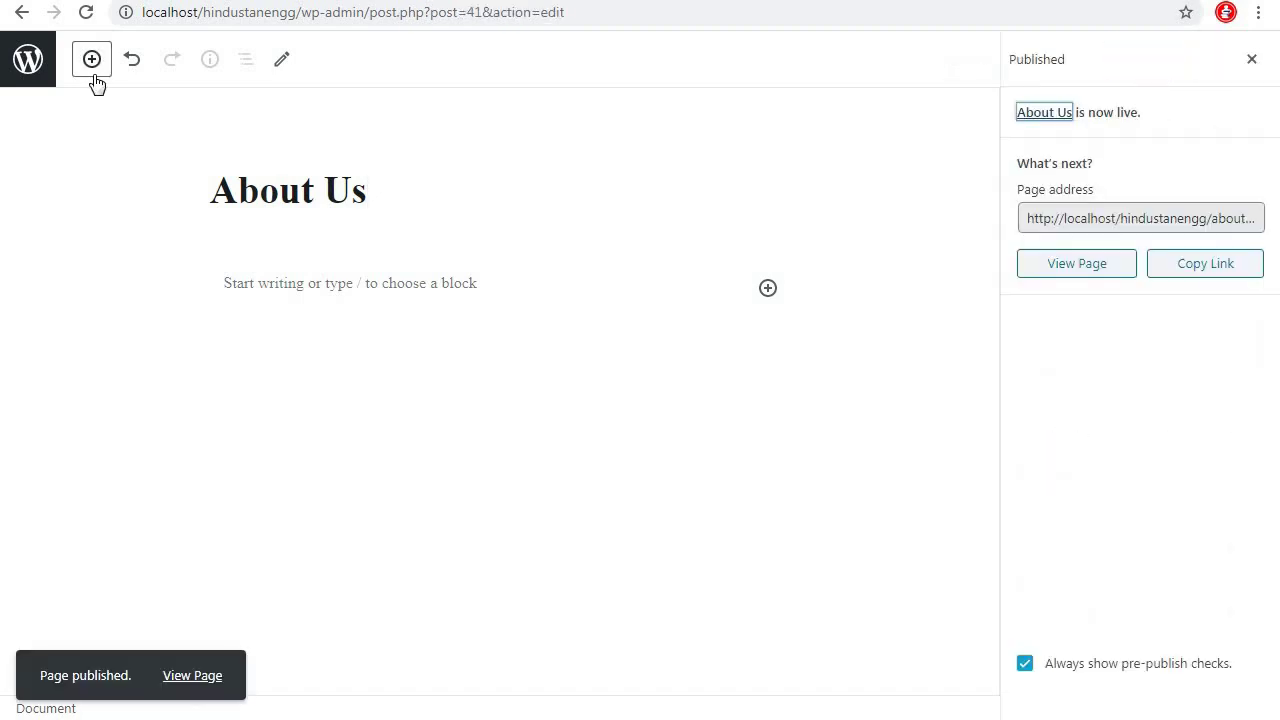
{"action": "left_click", "coordinate": [30, 60]}
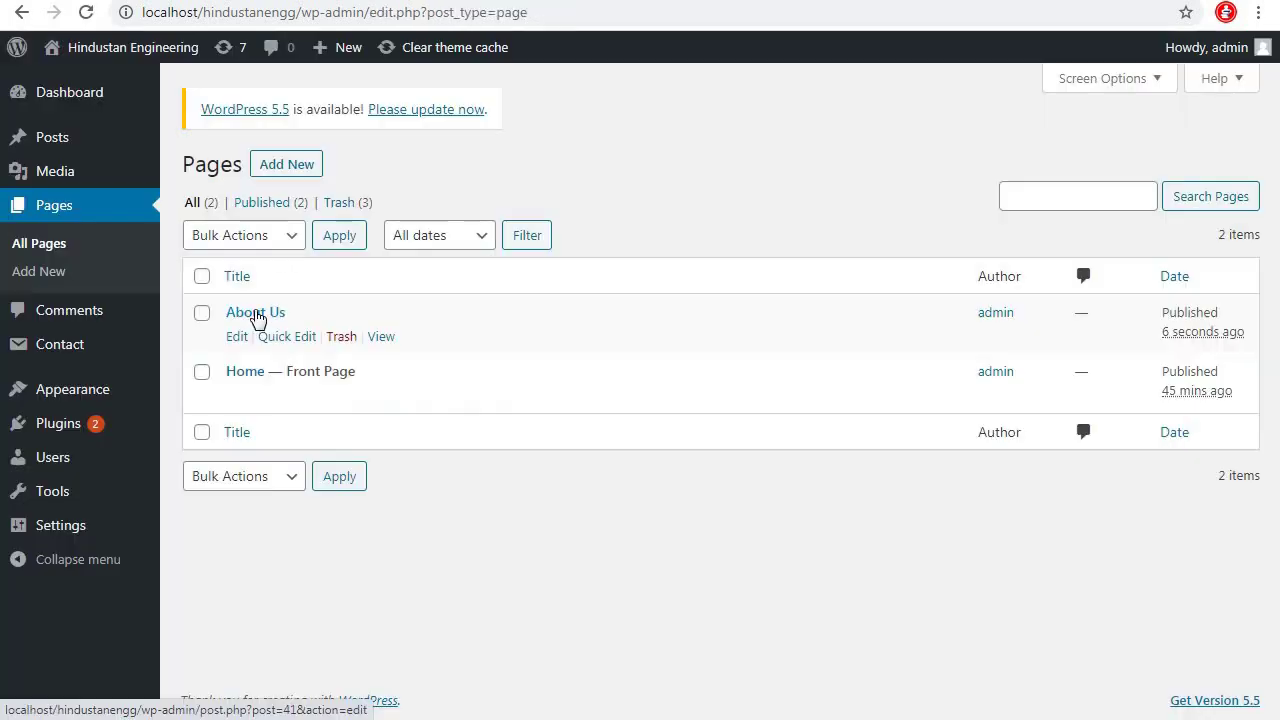
Create and publish a second page titled 'Product'
{"action": "left_click", "coordinate": [290, 165]}
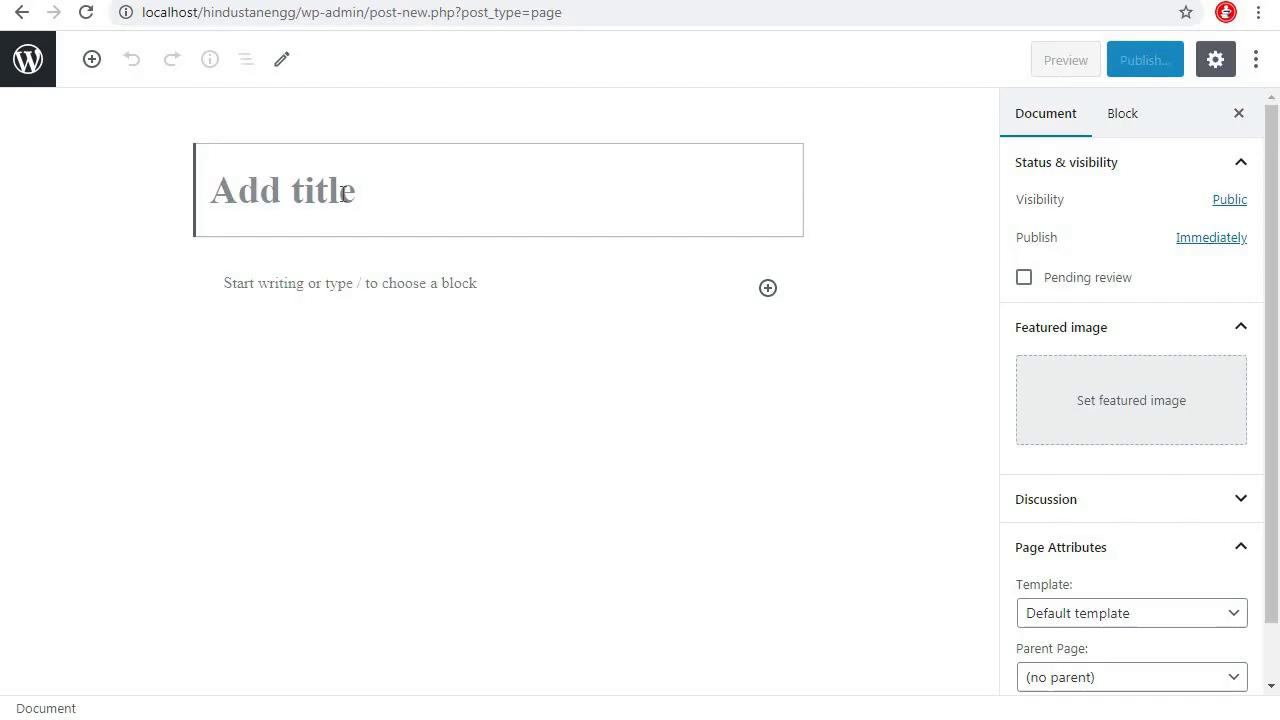
{"action": "type", "text": "Product"}
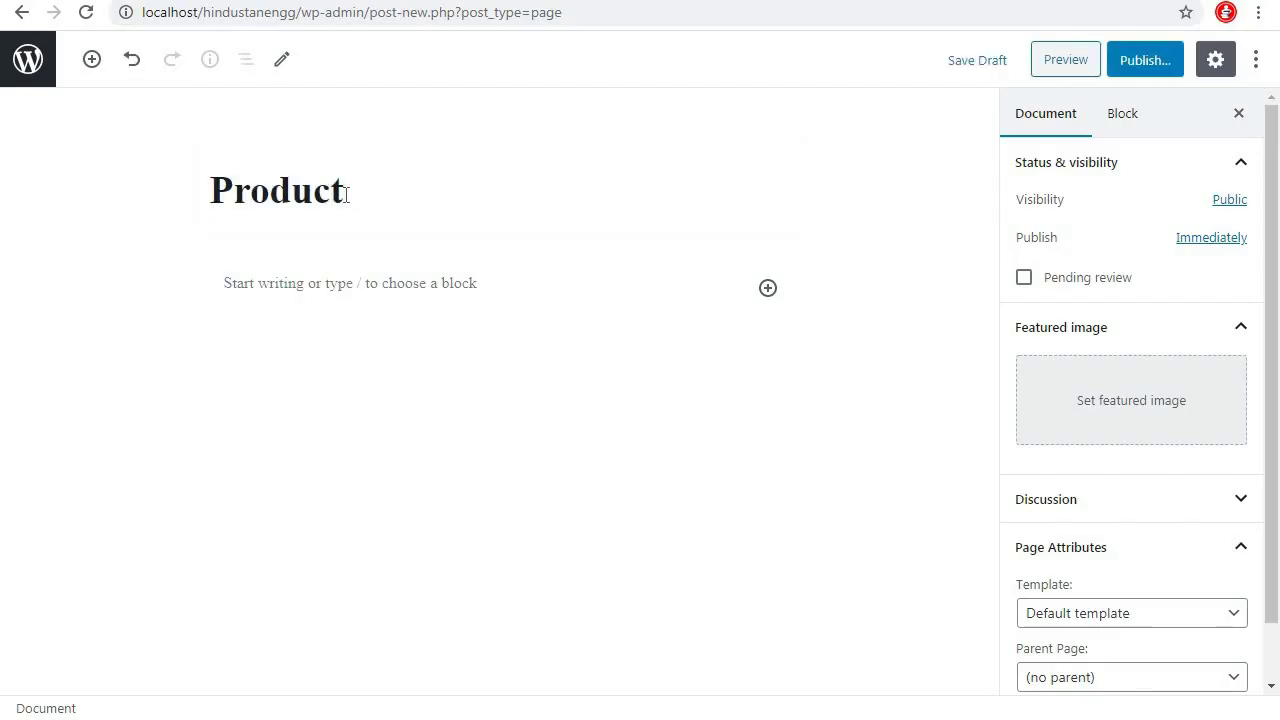
{"action": "left_click", "coordinate": [1155, 62]}
{"action": "left_click", "coordinate": [1145, 62]}
{"action": "left_click", "coordinate": [29, 60]}
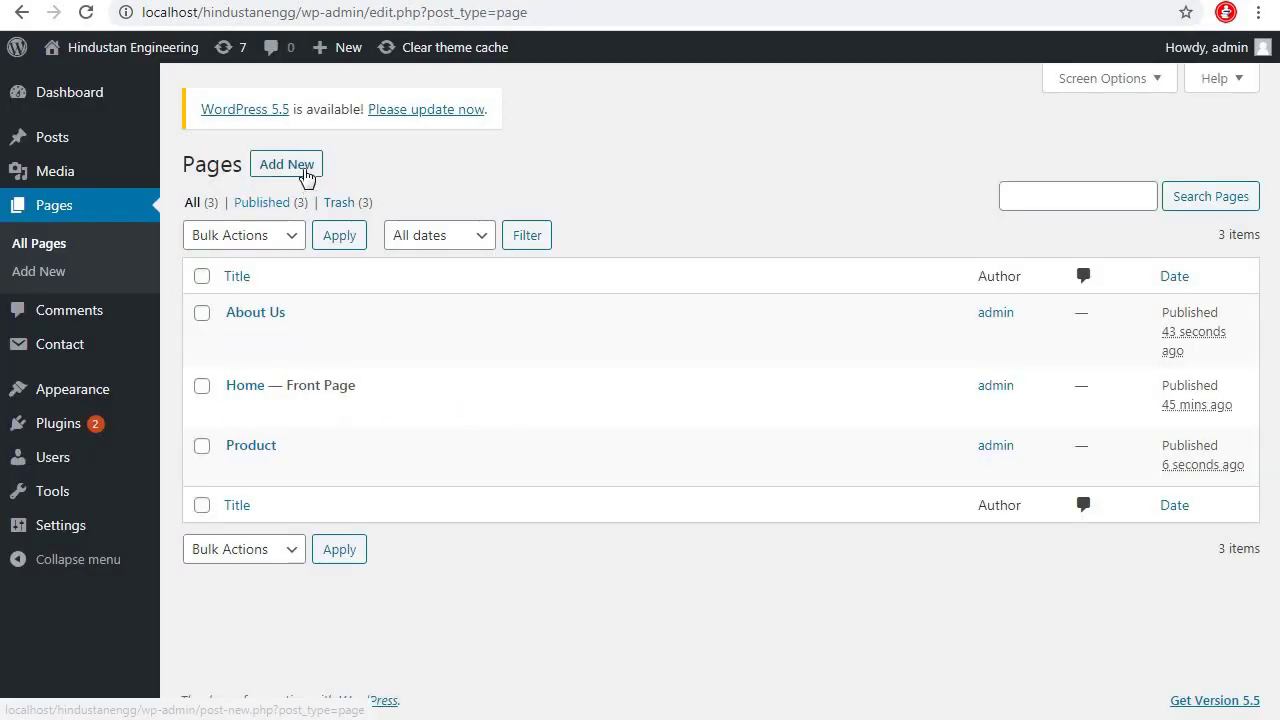
Create and publish a third page titled 'Contact US', returning to the pages list
{"action": "left_click", "coordinate": [305, 172]}
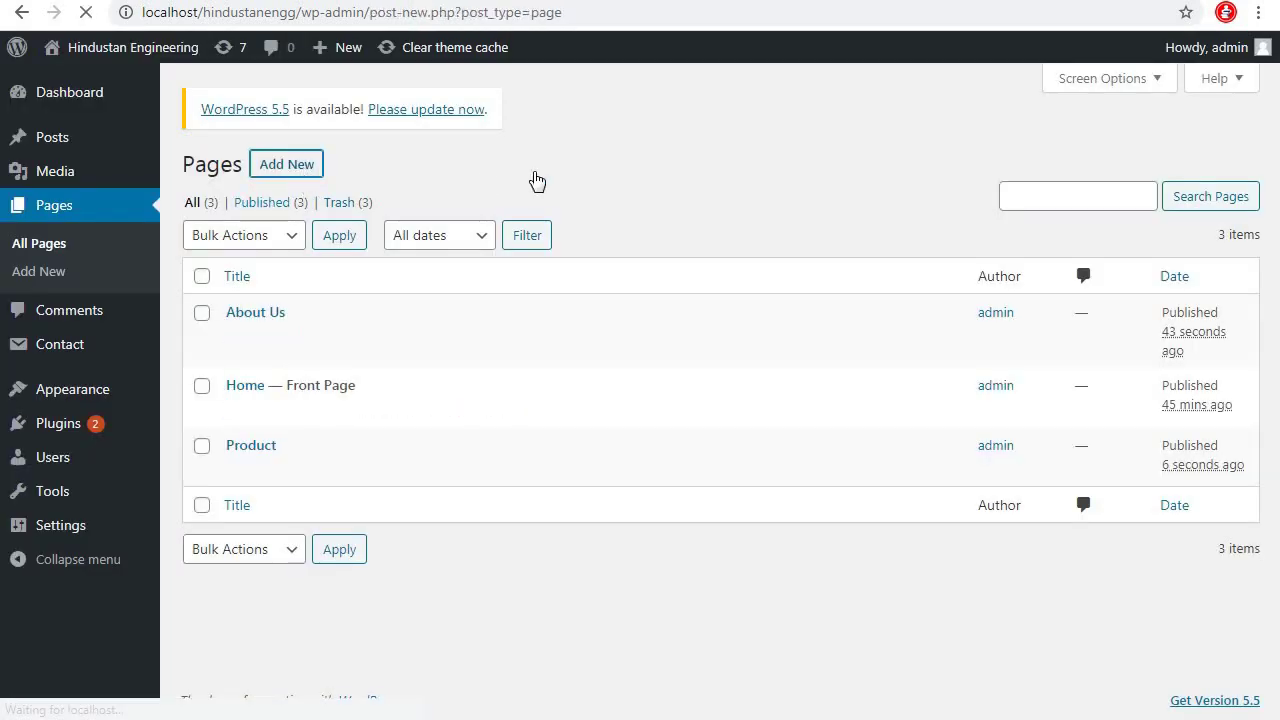
{"action": "type", "text": "Contact US"}
{"action": "left_click", "coordinate": [1146, 60]}
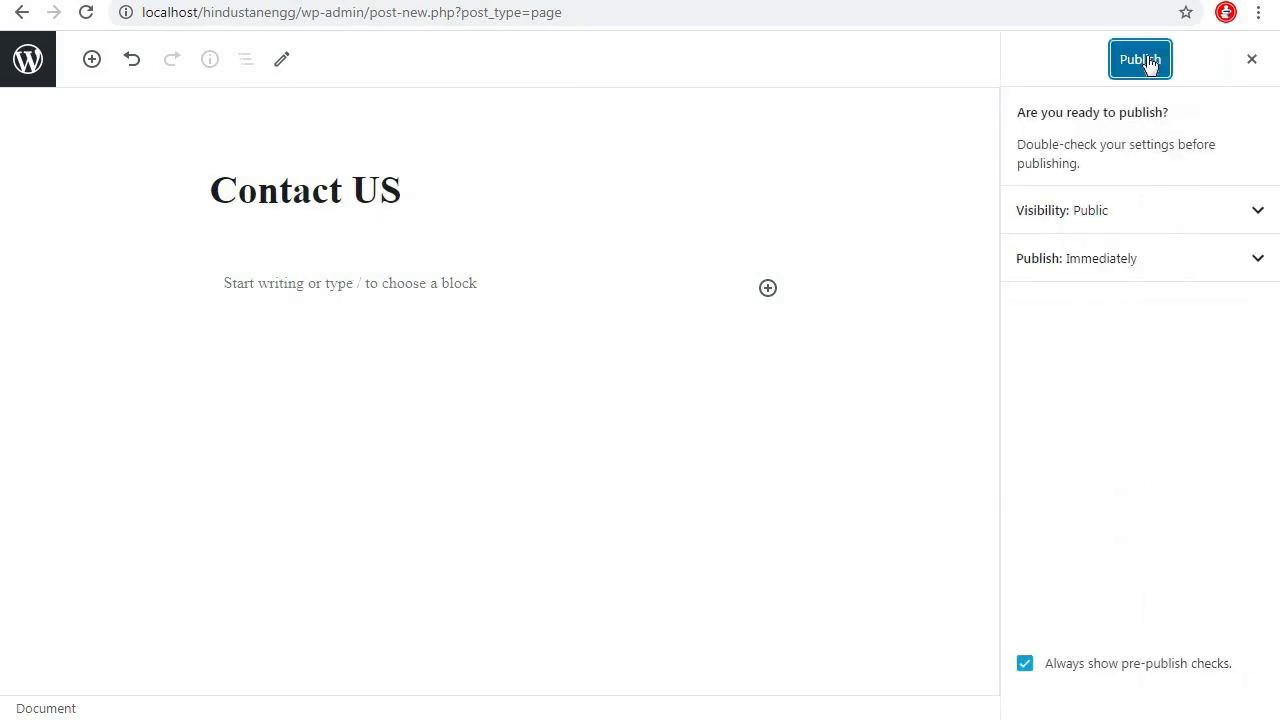
{"action": "left_click", "coordinate": [1146, 60]}
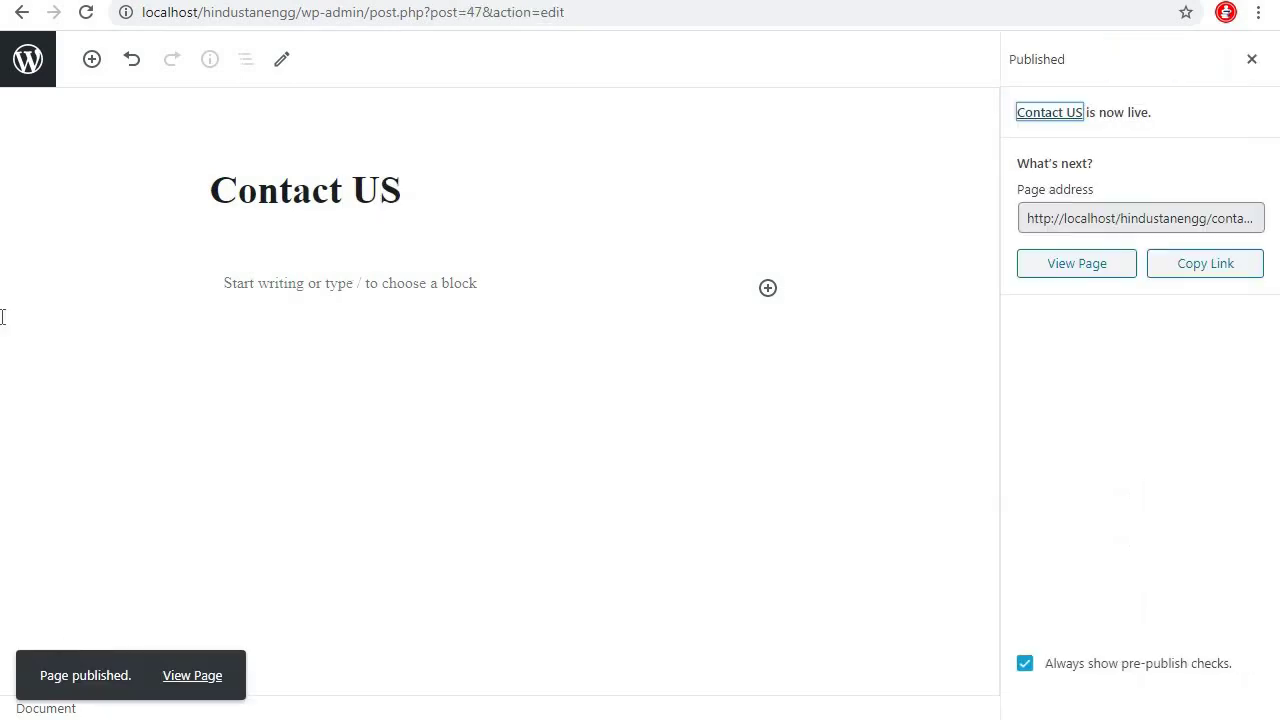
{"action": "left_click", "coordinate": [35, 72]}
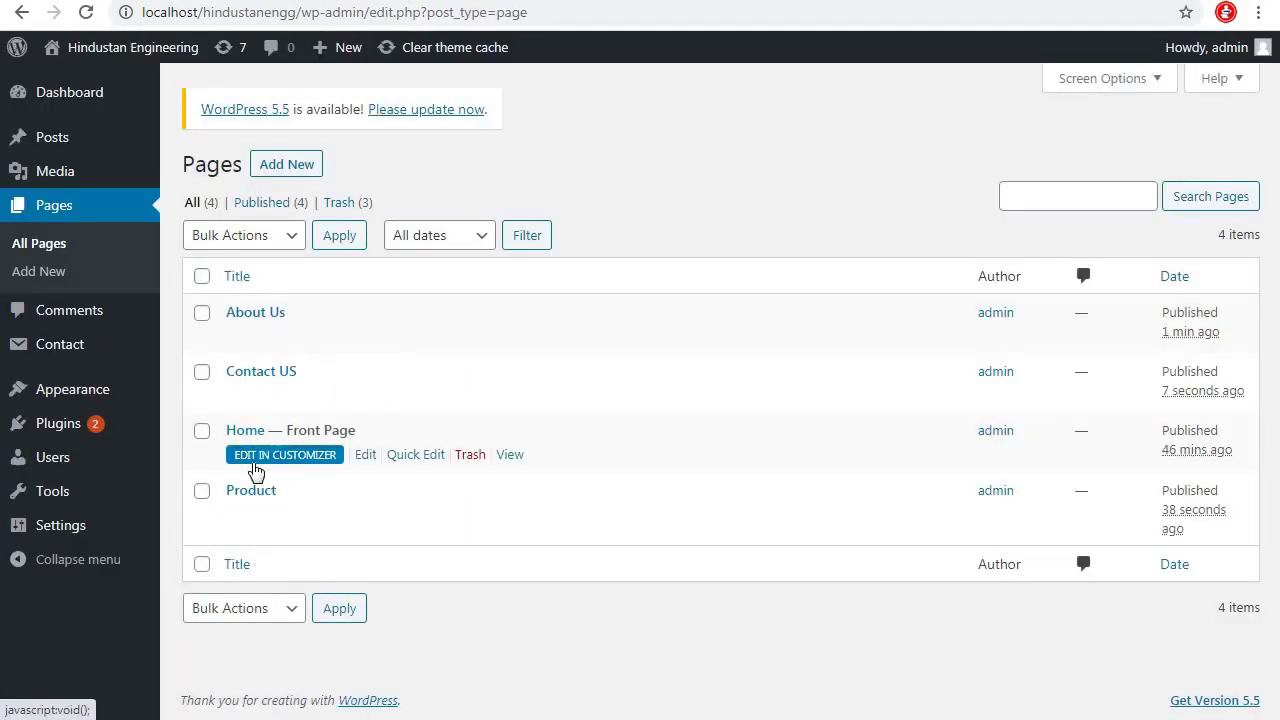
{"action": "right_click", "coordinate": [506, 456]}
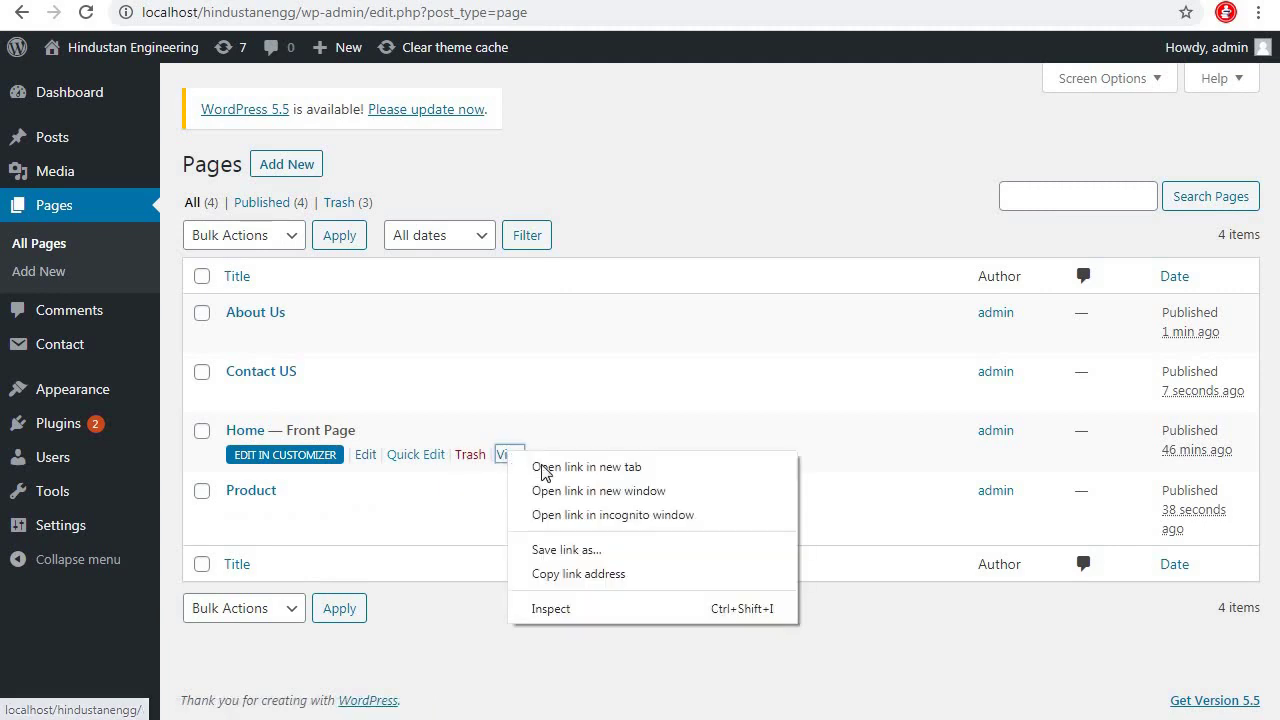
{"action": "left_click", "coordinate": [546, 467]}
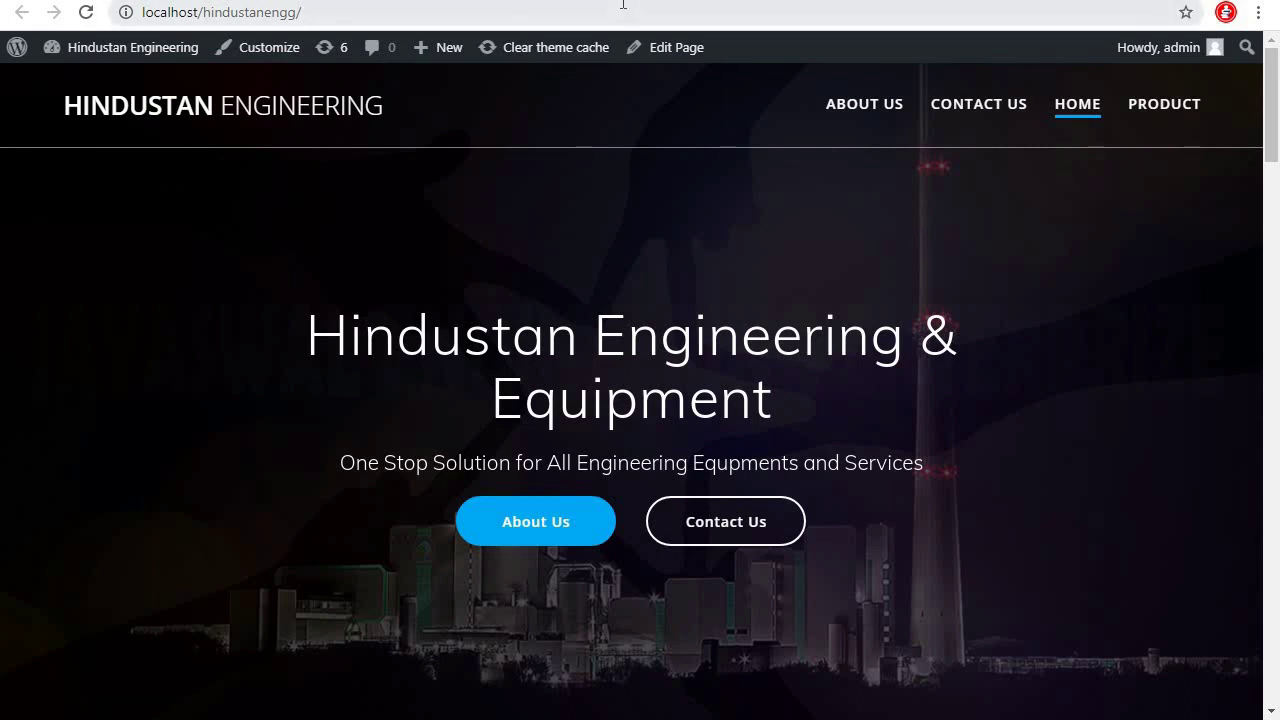
{"action": "key", "text": "ctrl+w"}
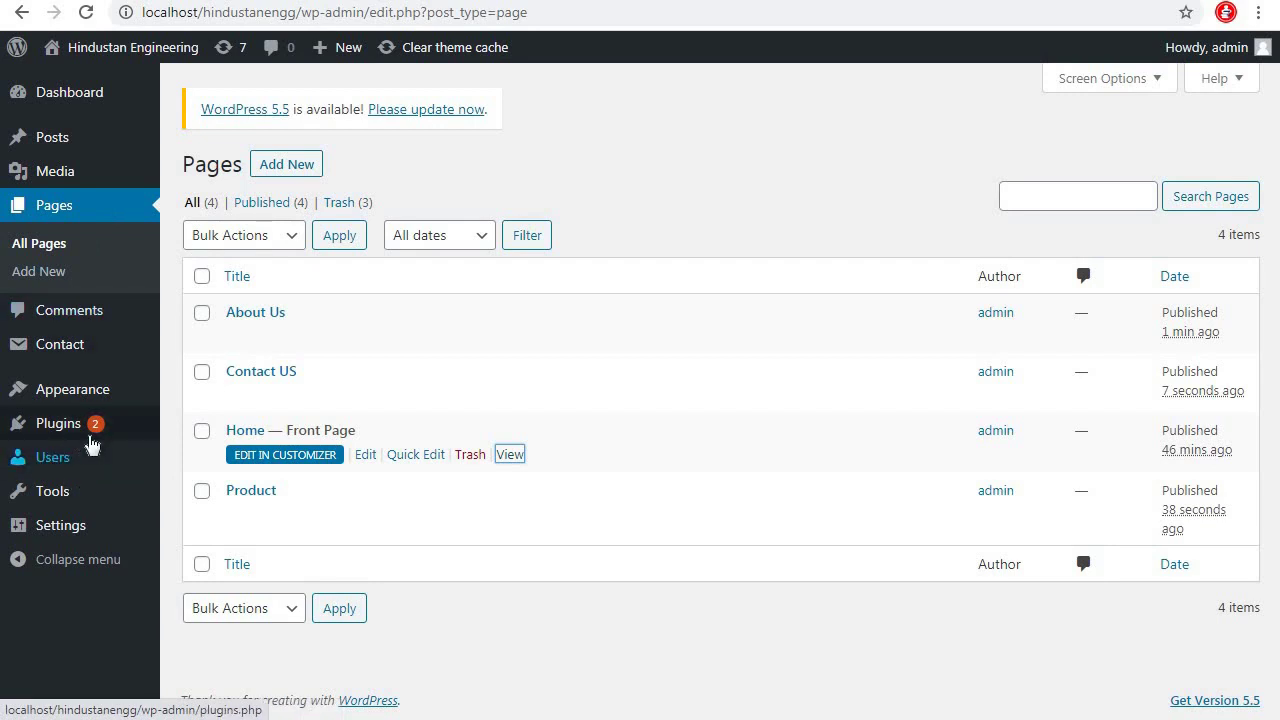
{"action": "mouse_move", "coordinate": [128, 400]}
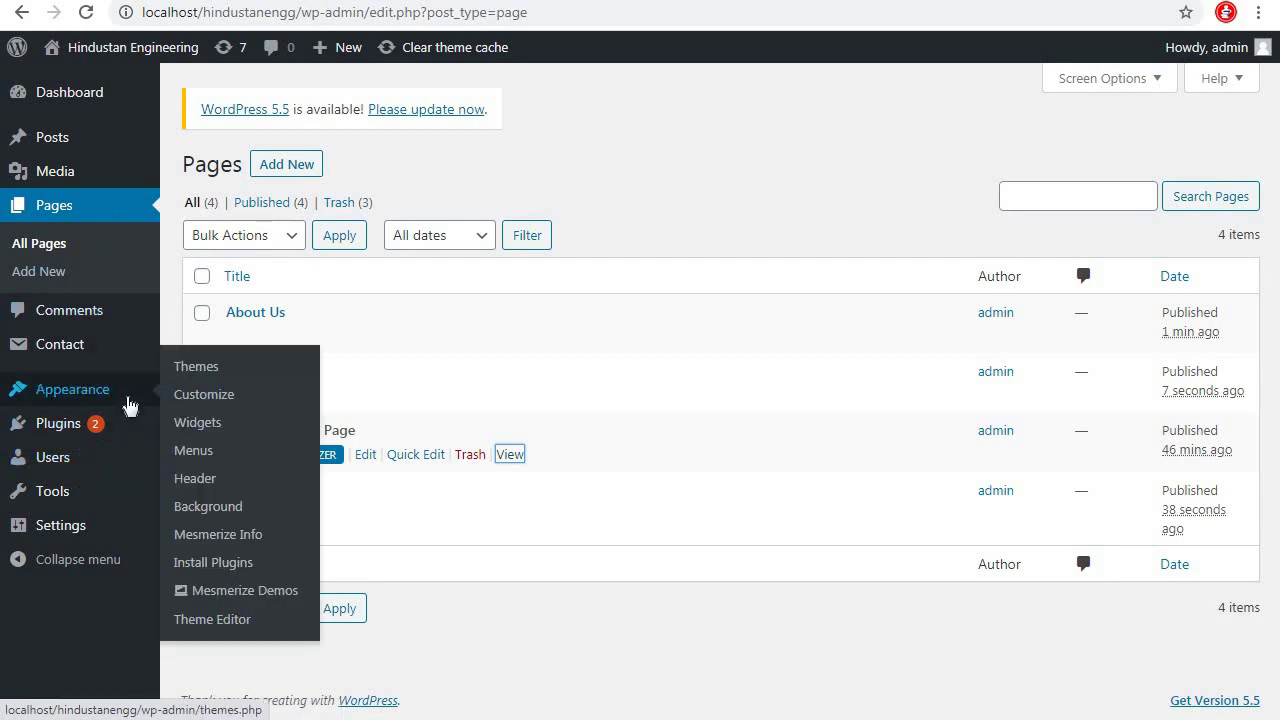
In Menus, move Product above Contact US and create Menu 1 with the four pages
{"action": "left_click", "coordinate": [192, 455]}
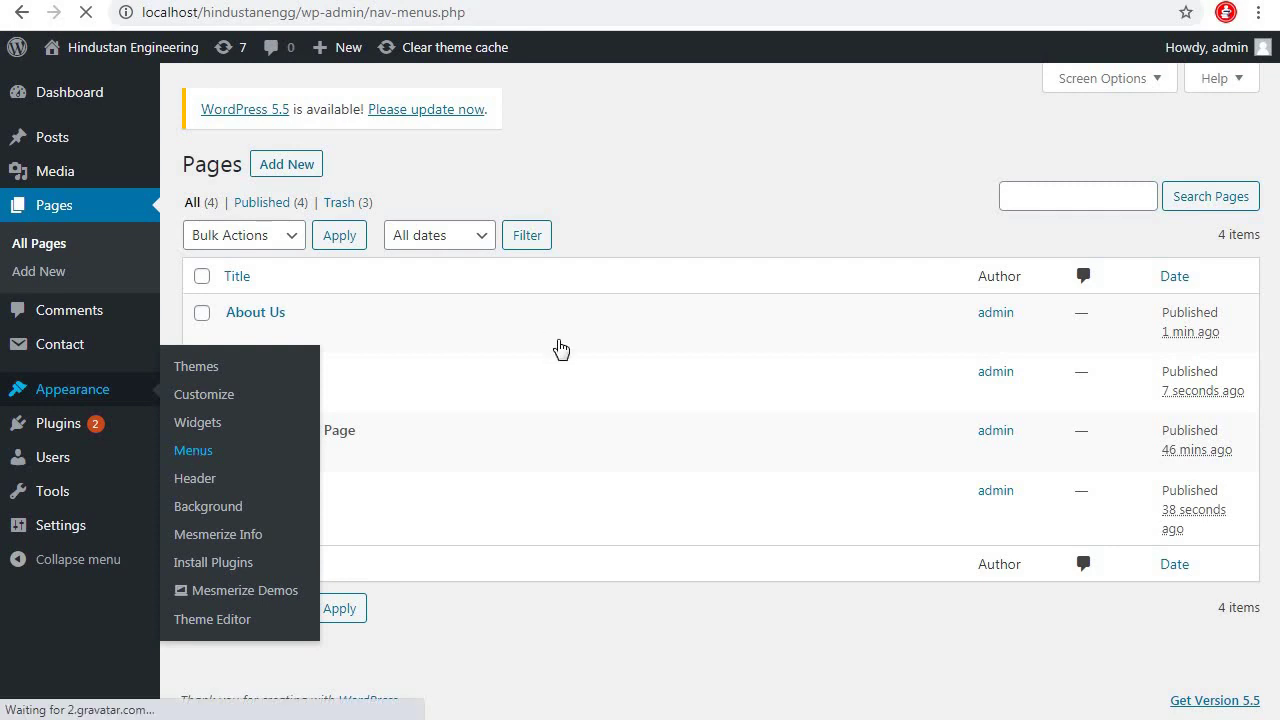
{"action": "scroll", "coordinate": [762, 488], "scroll_direction": "down", "scroll_amount": 1}
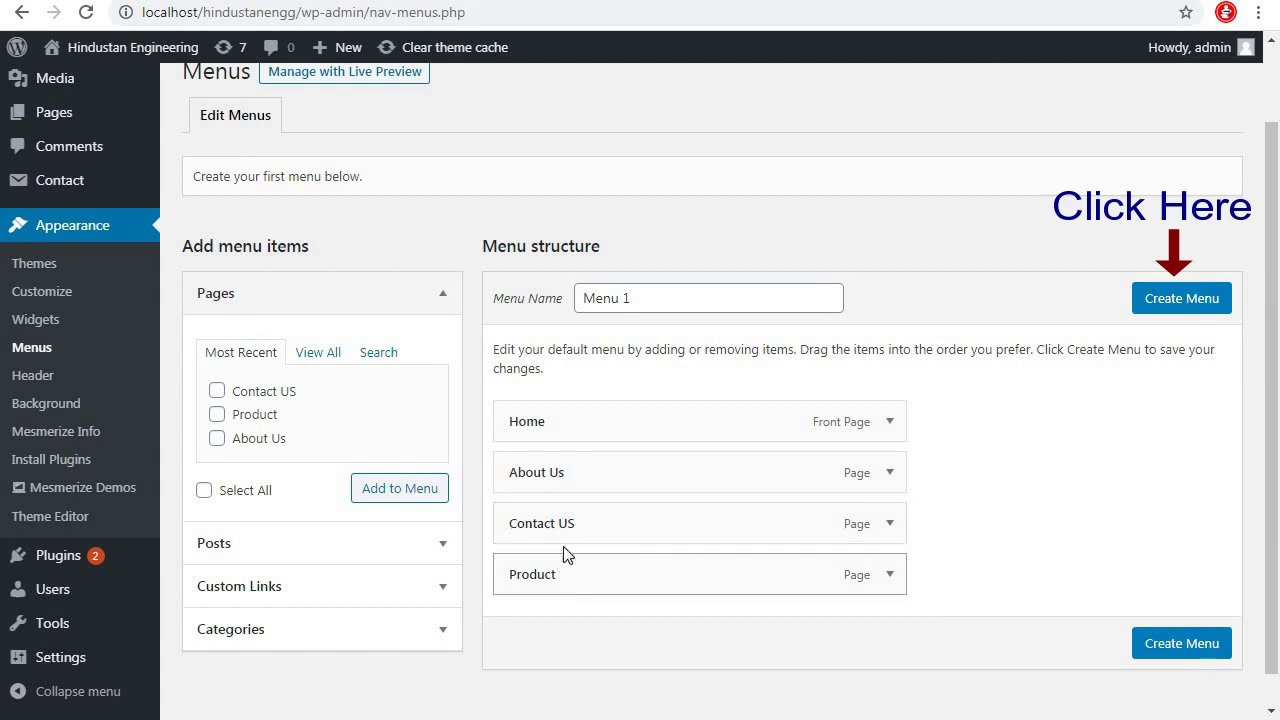
{"action": "left_click_drag", "start_coordinate": [558, 576], "coordinate": [558, 530]}
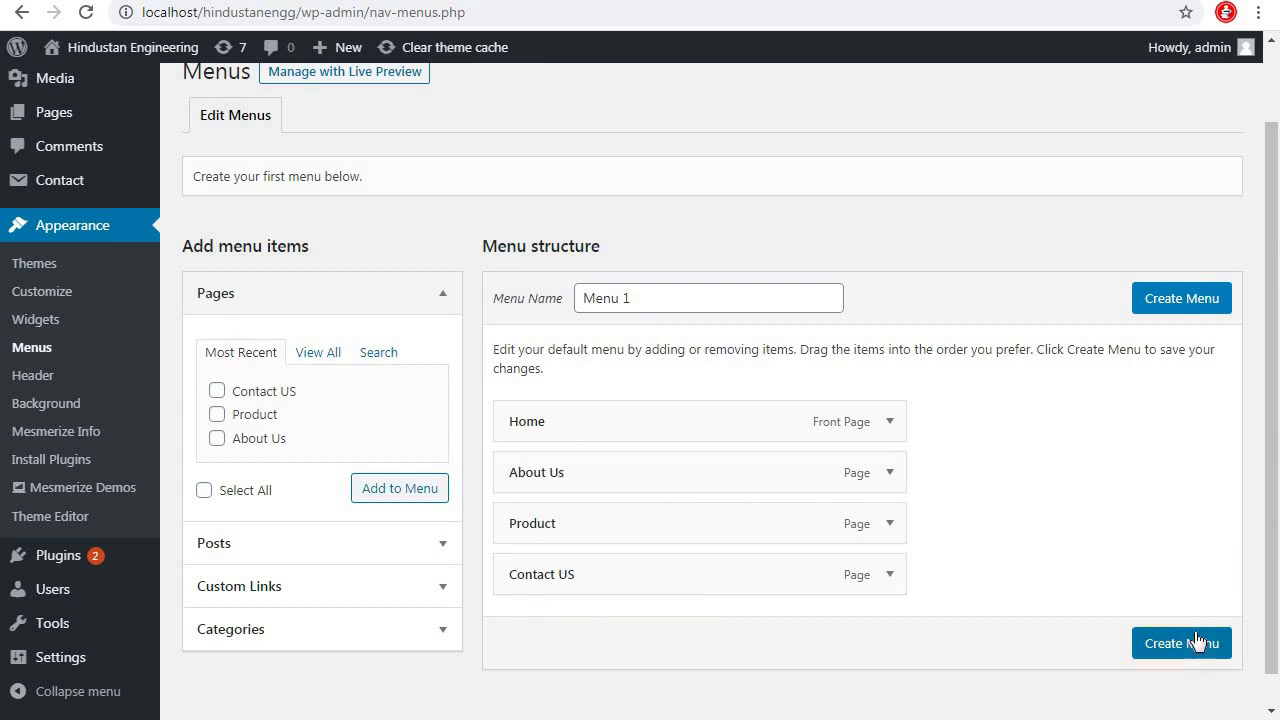
{"action": "scroll", "coordinate": [1100, 478], "scroll_direction": "down", "scroll_amount": 1}
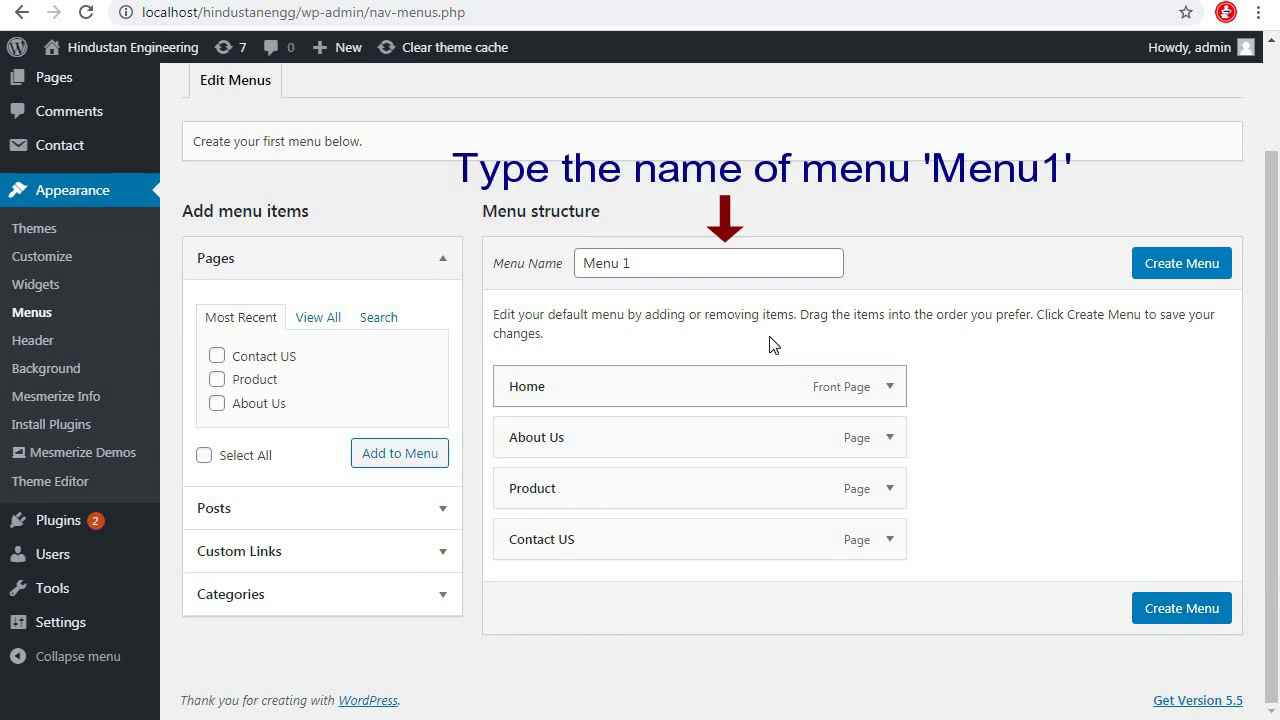
{"action": "left_click_drag", "start_coordinate": [638, 264], "coordinate": [560, 270]}
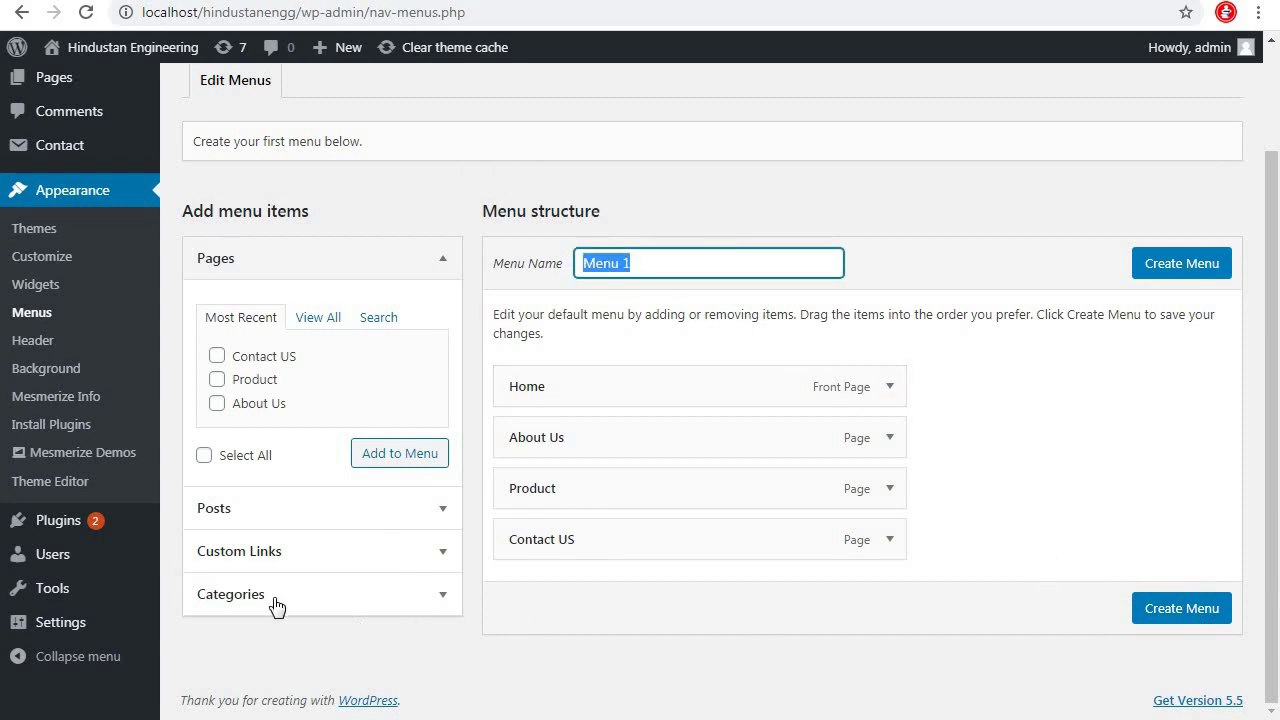
{"action": "left_click", "coordinate": [1182, 614]}
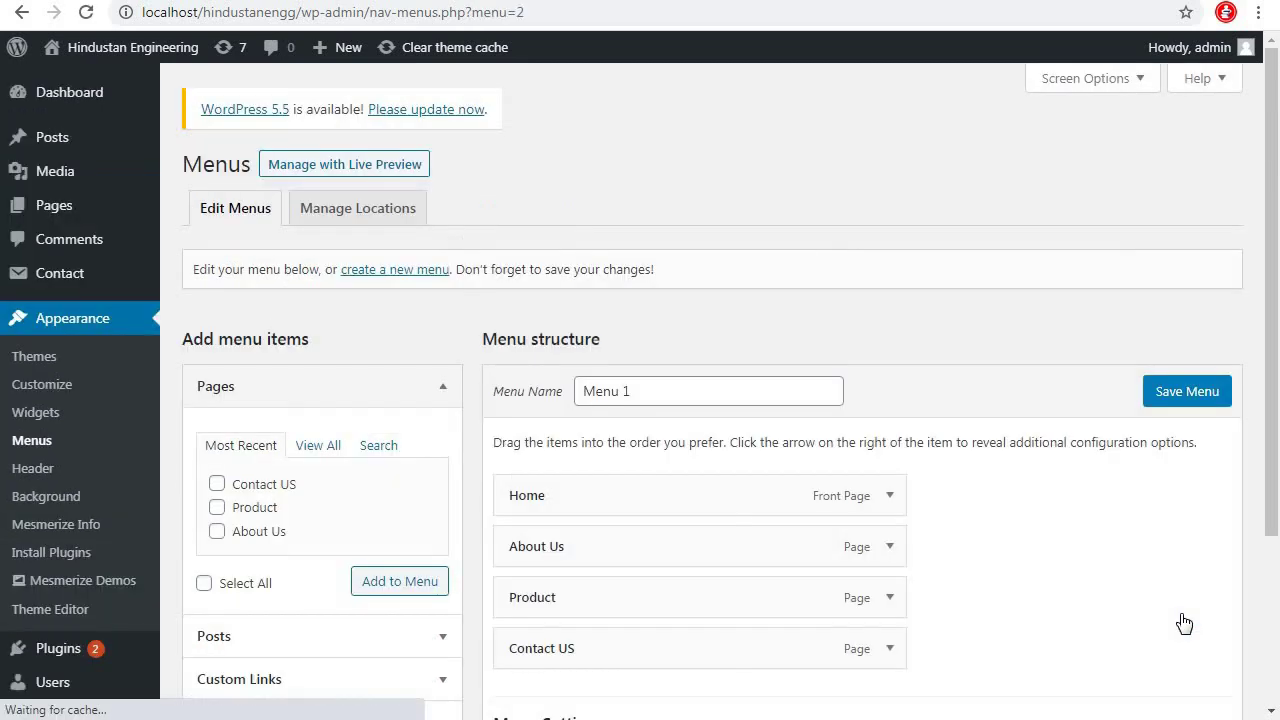
Assign Menu 1 to the Primary Menu location, save it, and reload the live site
{"action": "scroll", "coordinate": [1040, 528], "scroll_direction": "down", "scroll_amount": 3}
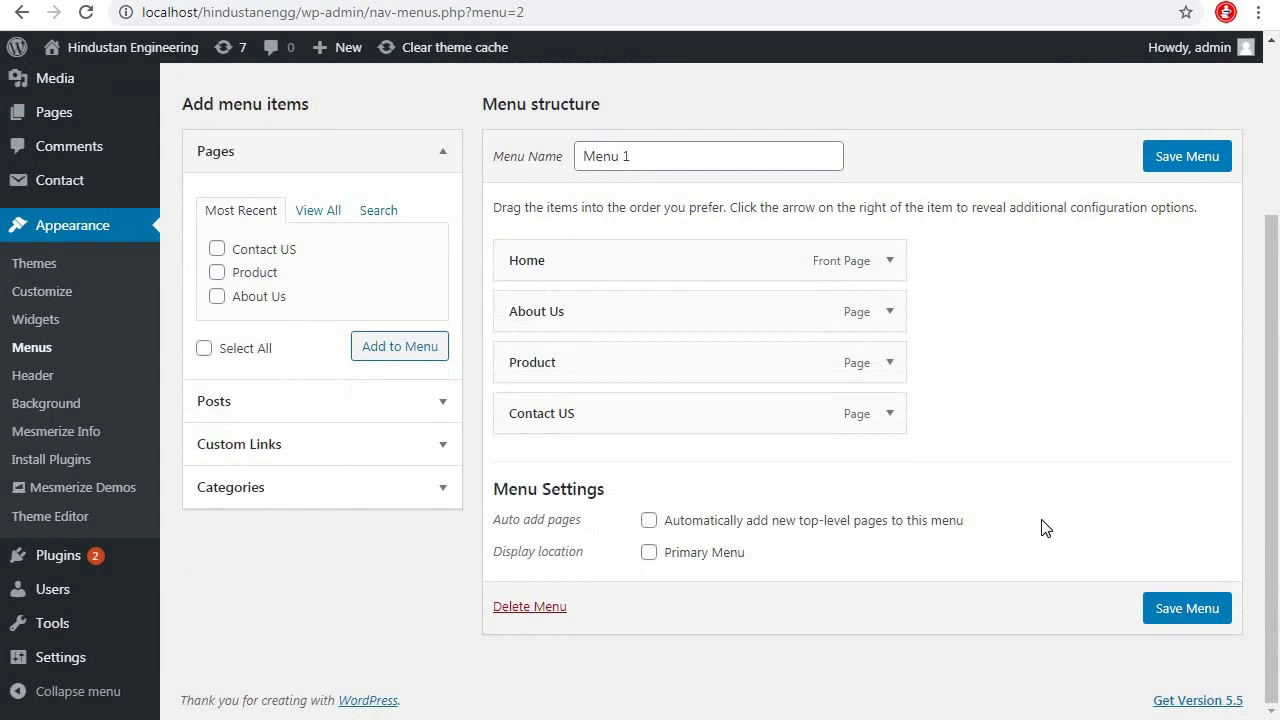
{"action": "left_click", "coordinate": [649, 553]}
{"action": "left_click", "coordinate": [1191, 607]}
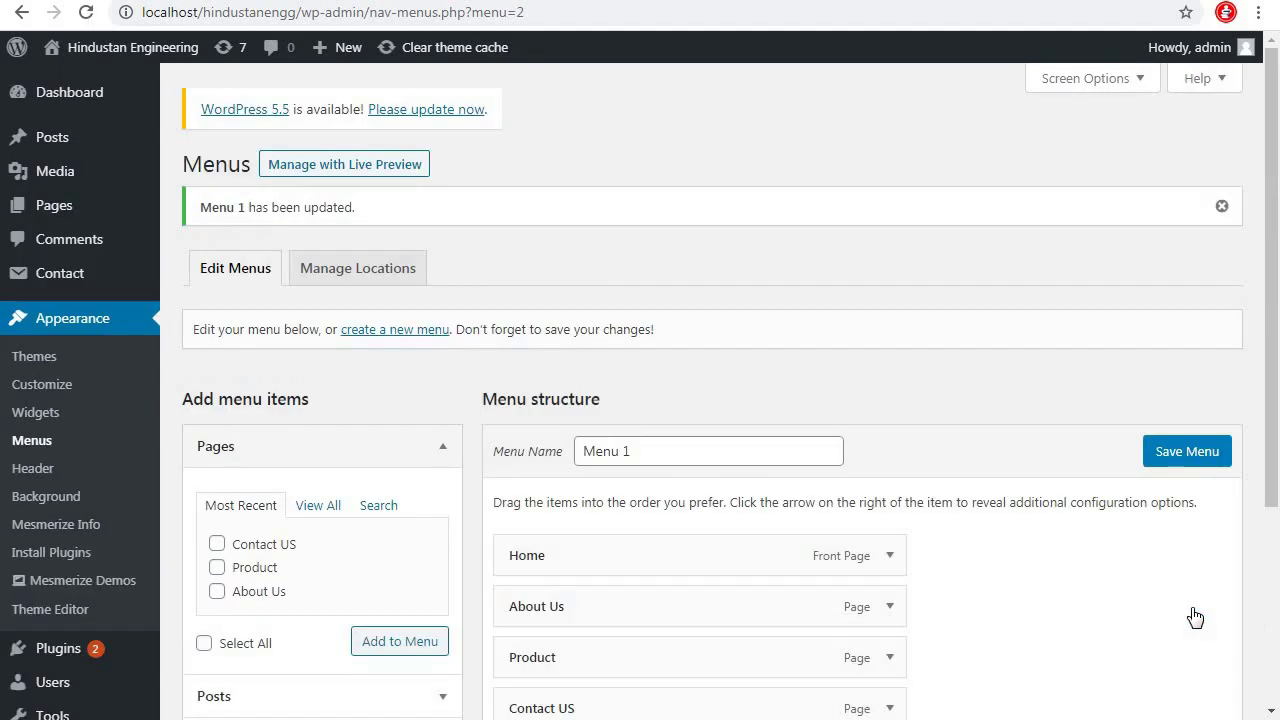
{"action": "scroll", "coordinate": [1005, 414], "scroll_direction": "down", "scroll_amount": 2}
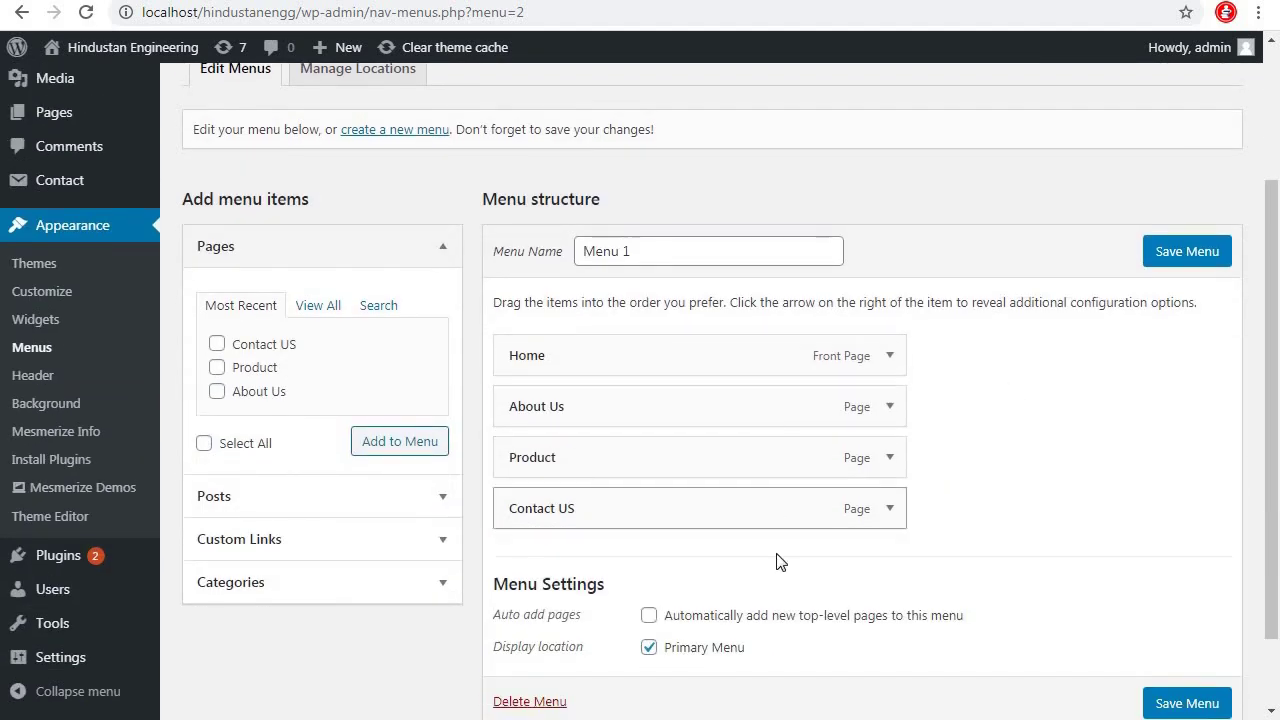
{"action": "key", "text": "ctrl+Tab"}
{"action": "key", "text": "F5"}
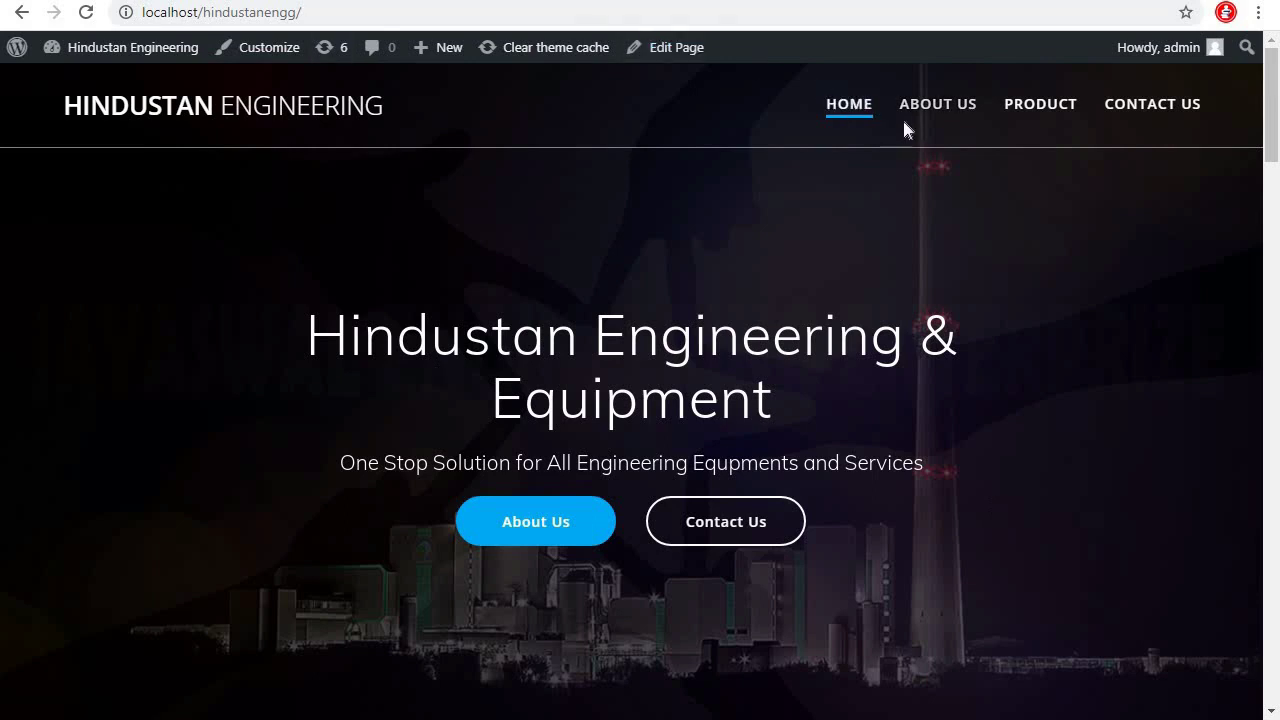
View the live About Us and Product pages, then go to the admin Pages list
{"action": "left_click", "coordinate": [942, 112]}
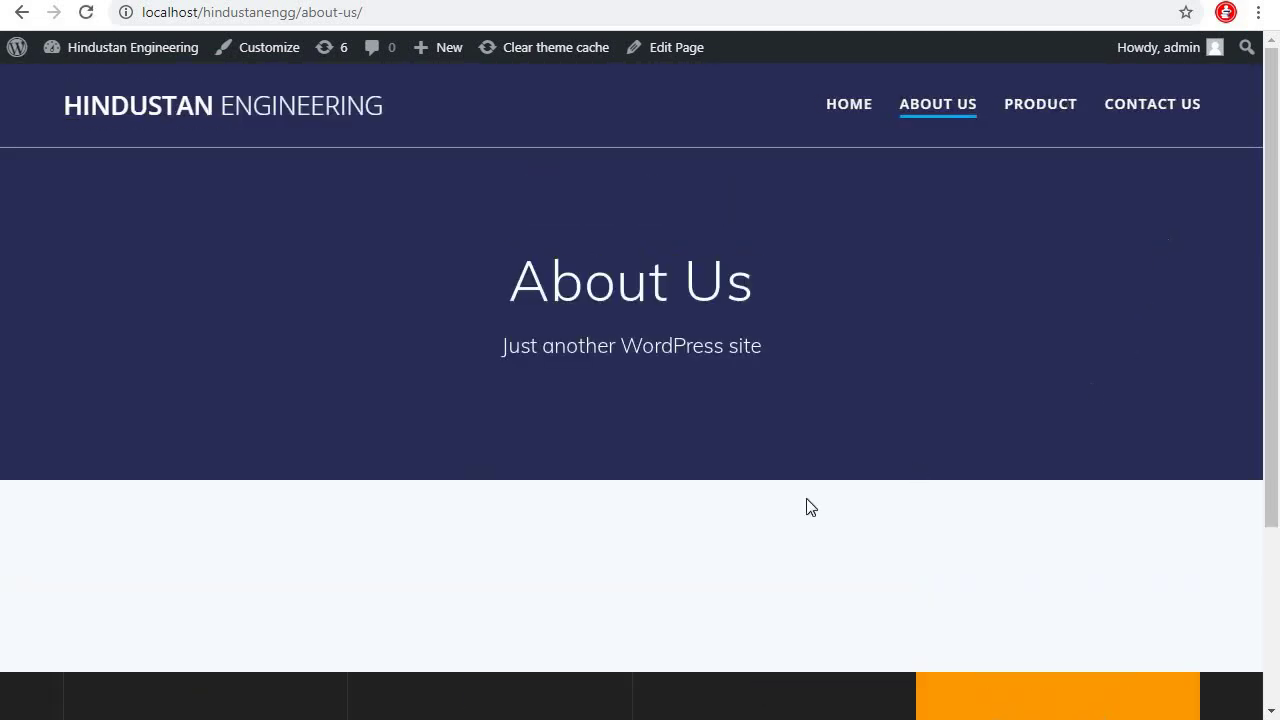
{"action": "left_click", "coordinate": [1050, 105]}
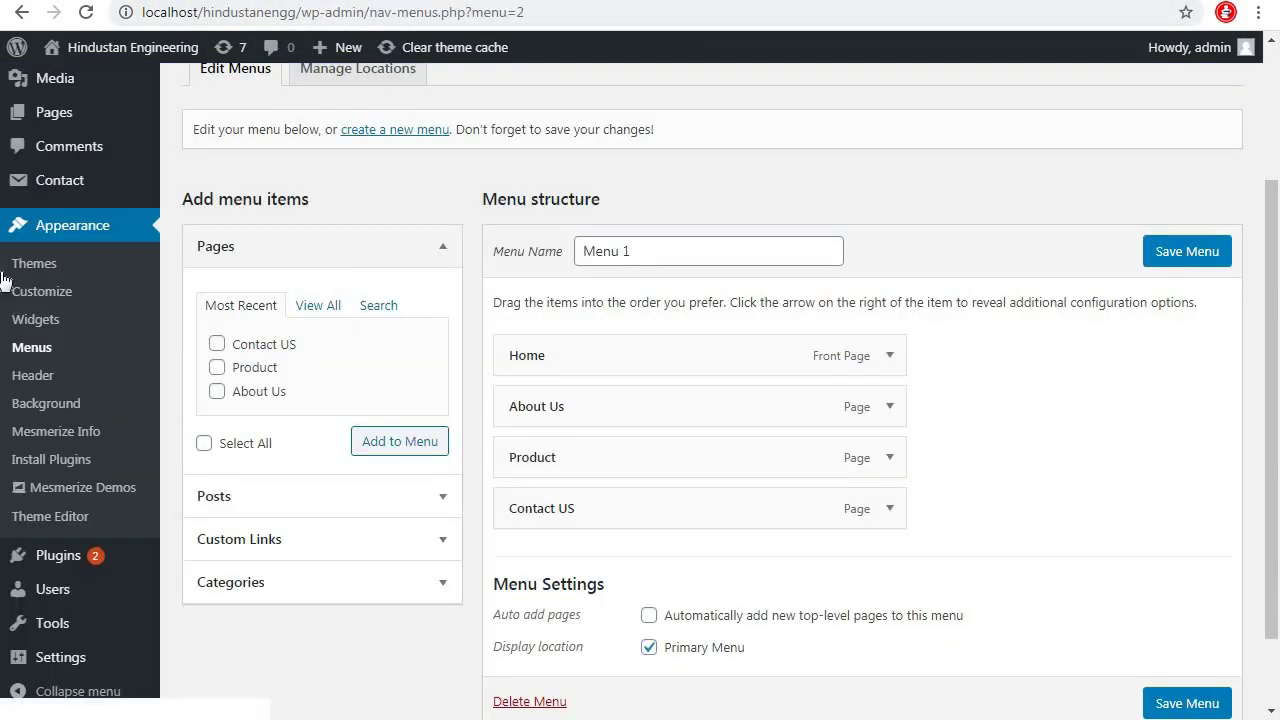
{"action": "left_click", "coordinate": [63, 101]}
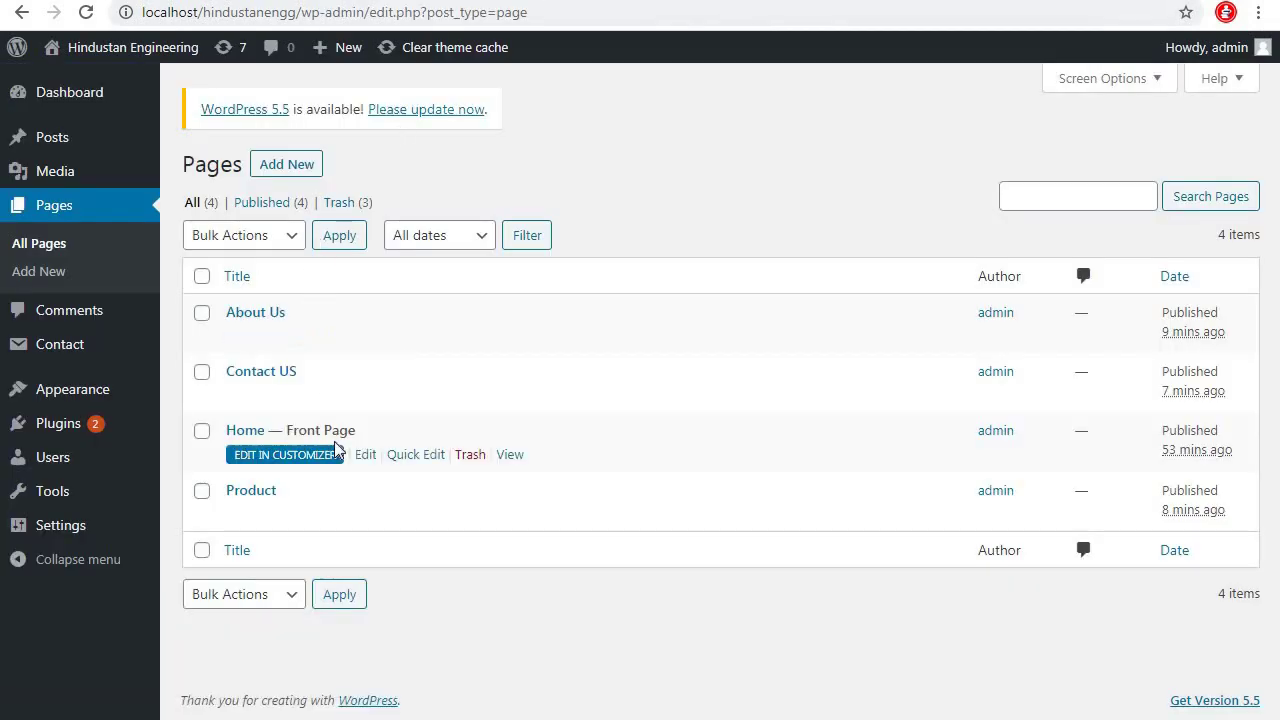
Open Home and About Us in new tabs, then launch the Customizer from the About Us page
{"action": "right_click", "coordinate": [512, 458]}
{"action": "left_click", "coordinate": [530, 470]}
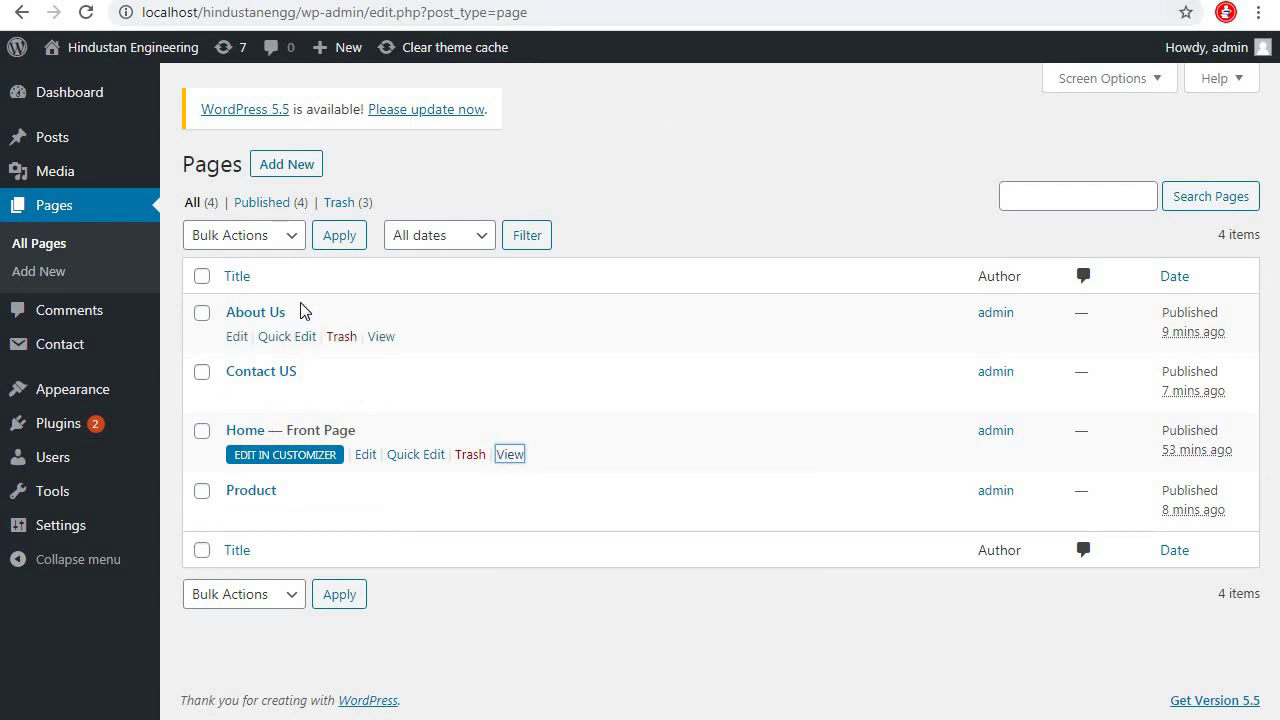
{"action": "right_click", "coordinate": [380, 338]}
{"action": "left_click", "coordinate": [440, 352]}
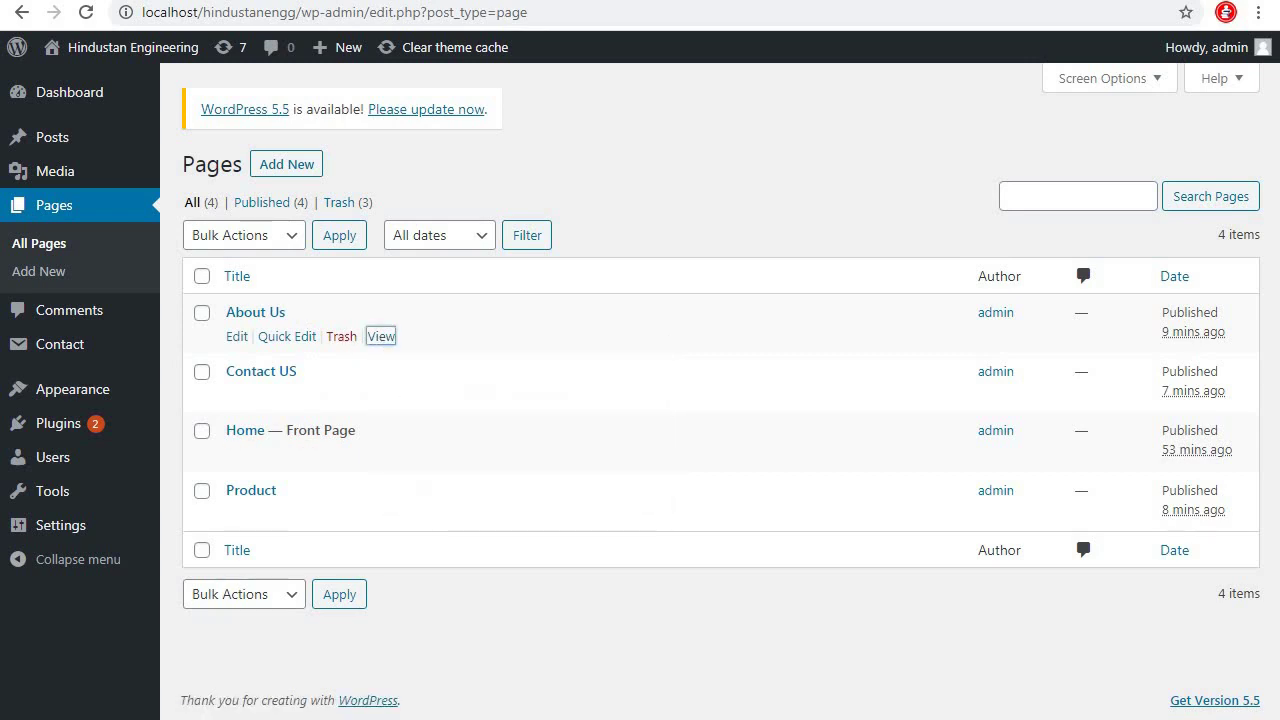
{"action": "key", "text": "ctrl+Tab"}
{"action": "key", "text": "ctrl+Tab"}
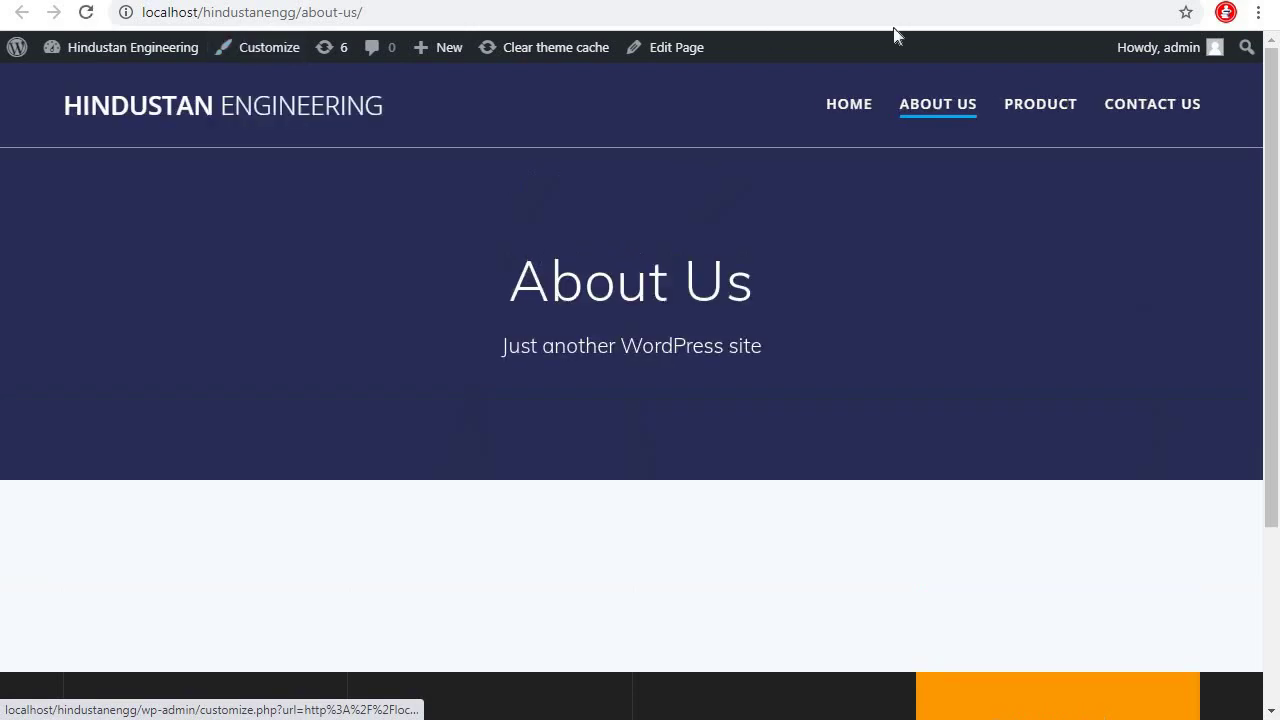
{"action": "key", "text": "ctrl+shift+Tab"}
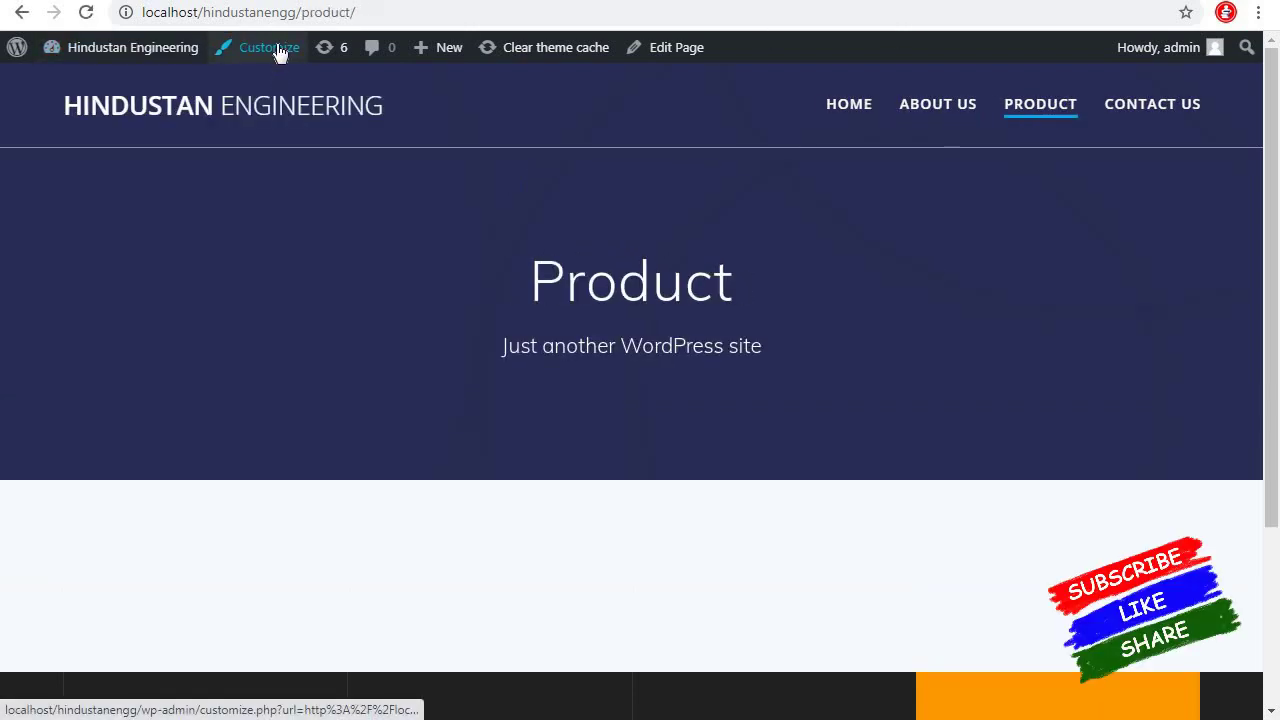
{"action": "left_click", "coordinate": [951, 106]}
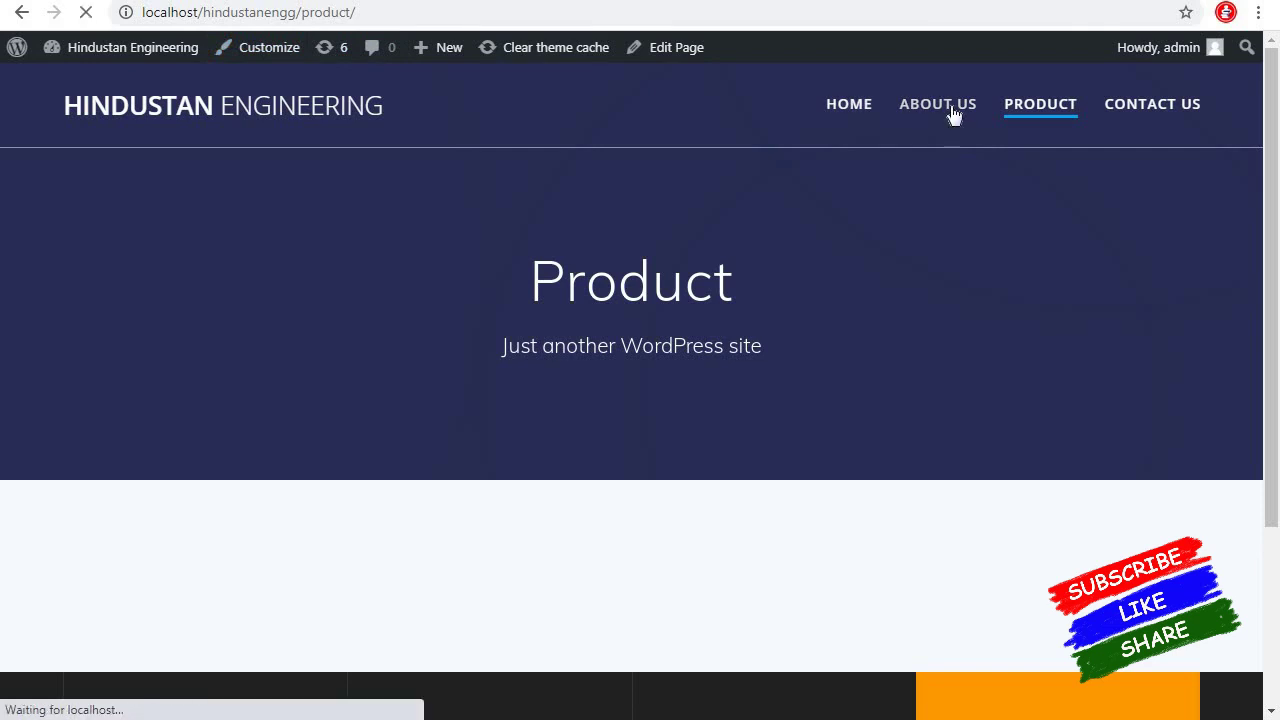
{"action": "left_click", "coordinate": [265, 49]}
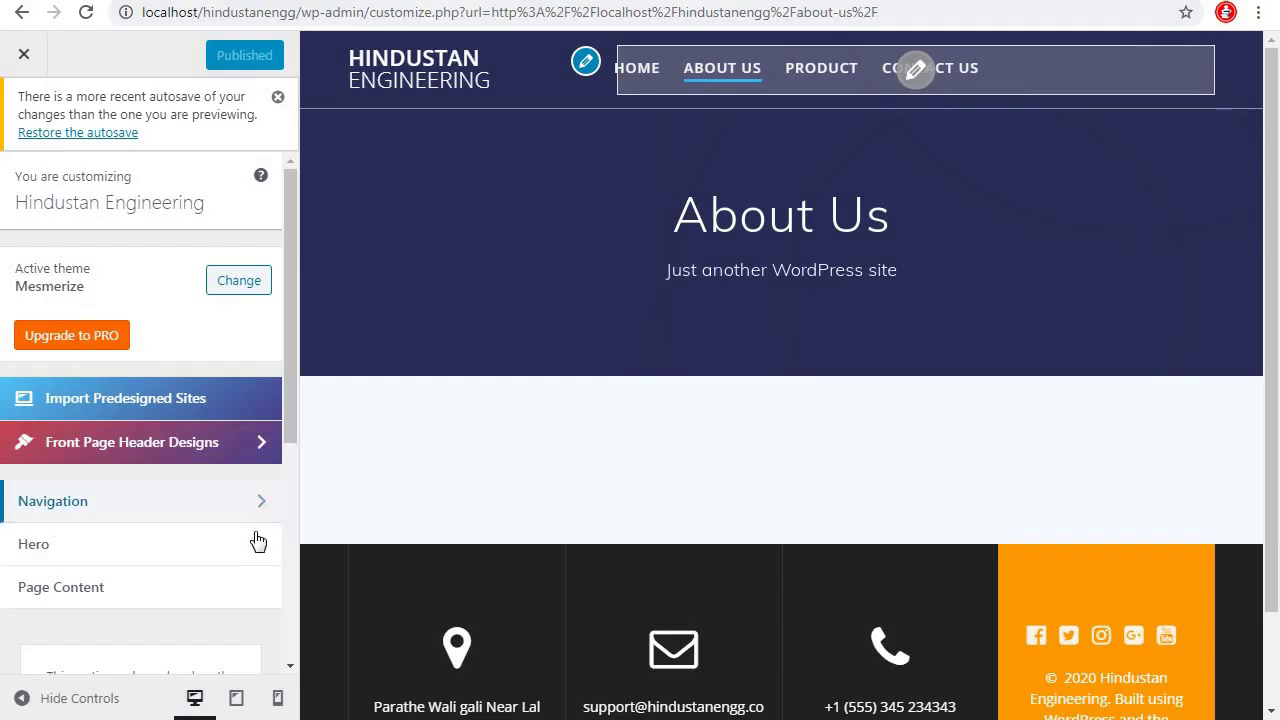
Set the Inner Pages Hero background type to Image and open its background options
{"action": "left_click", "coordinate": [209, 575]}
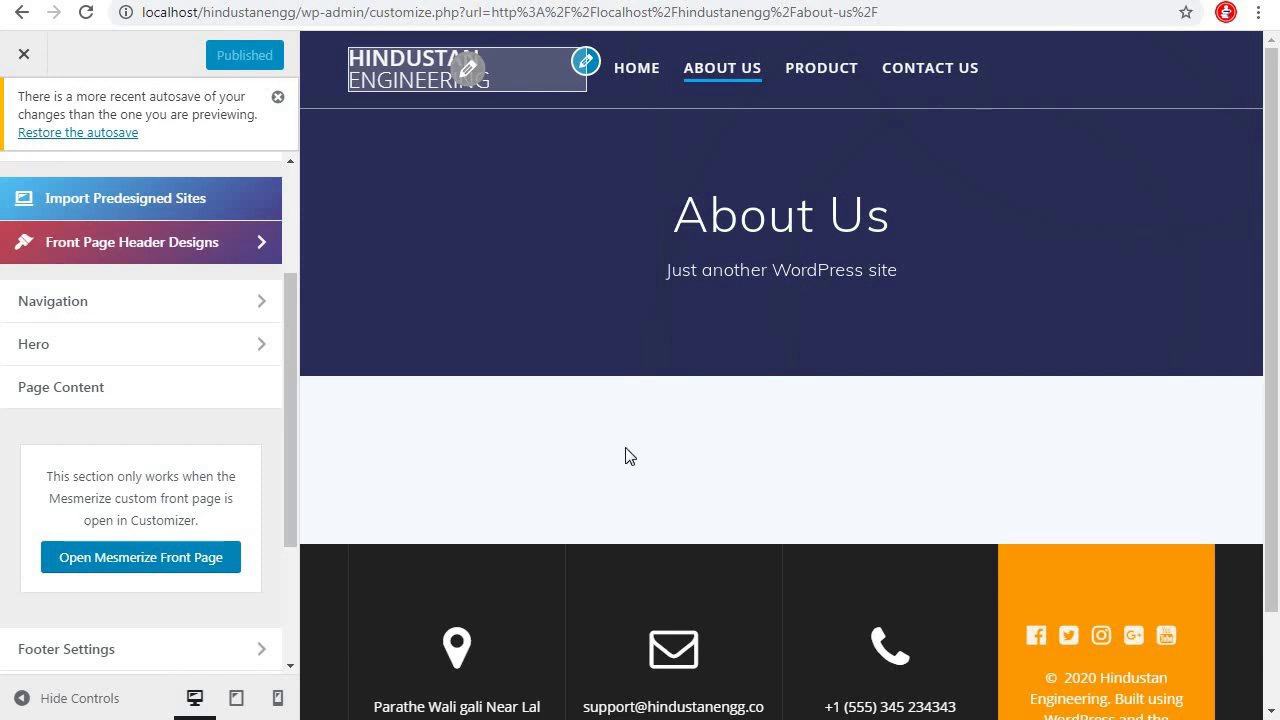
{"action": "left_click", "coordinate": [257, 348]}
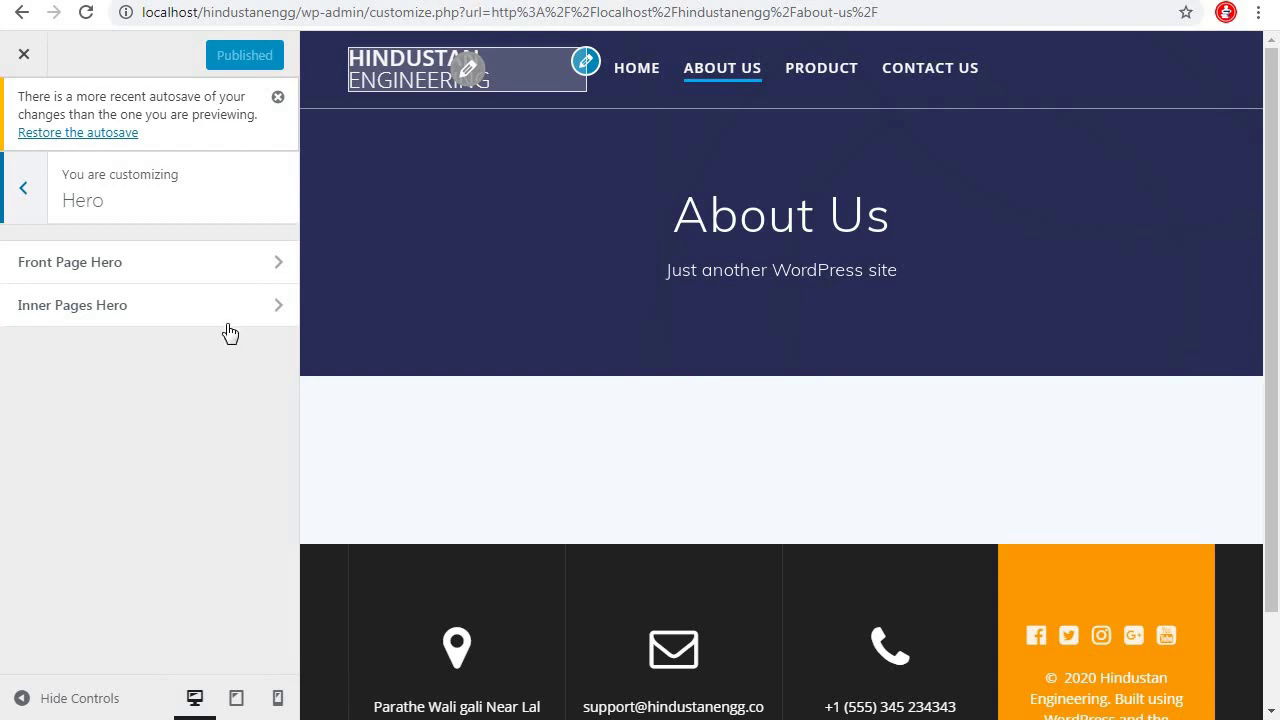
{"action": "left_click", "coordinate": [282, 305]}
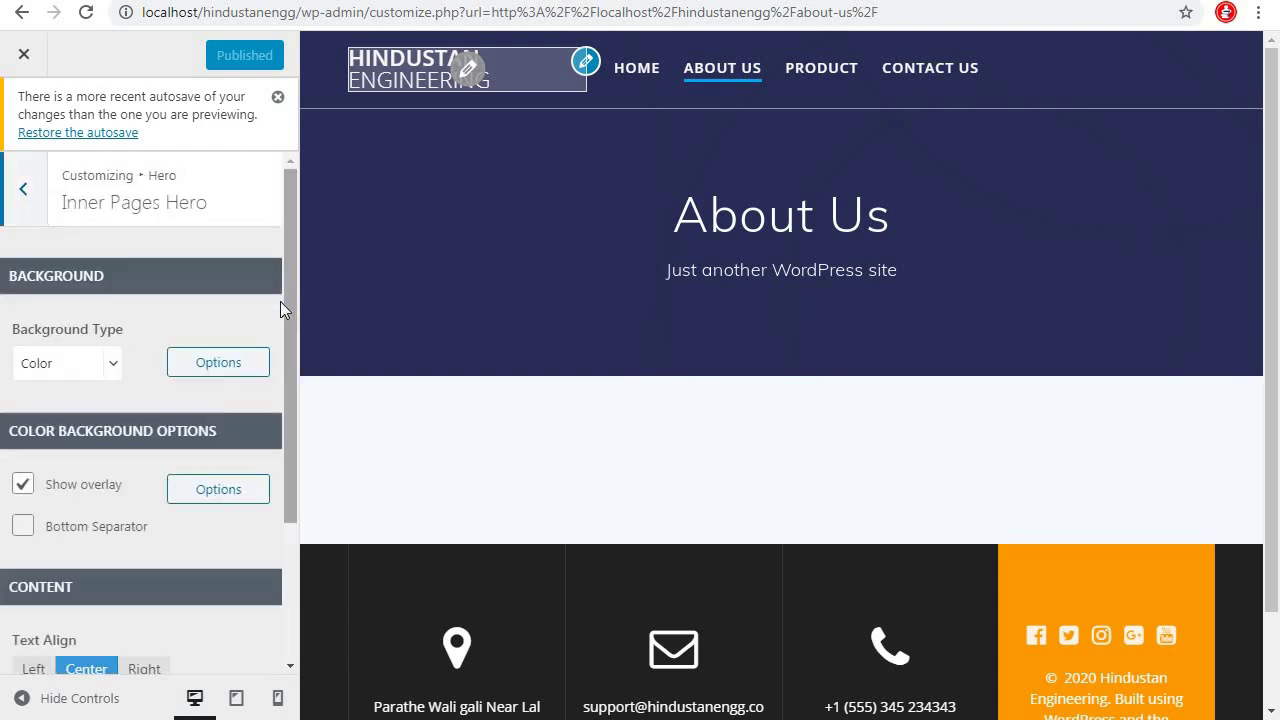
{"action": "left_click", "coordinate": [112, 367]}
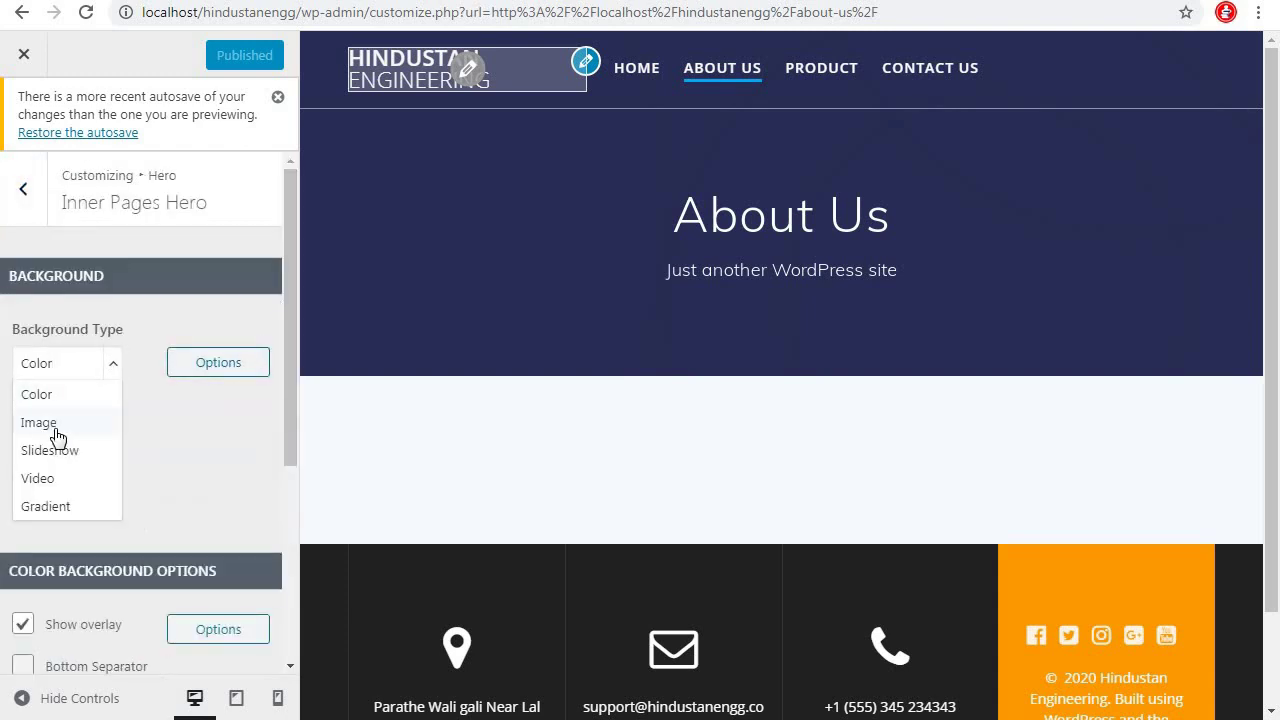
{"action": "left_click", "coordinate": [55, 430]}
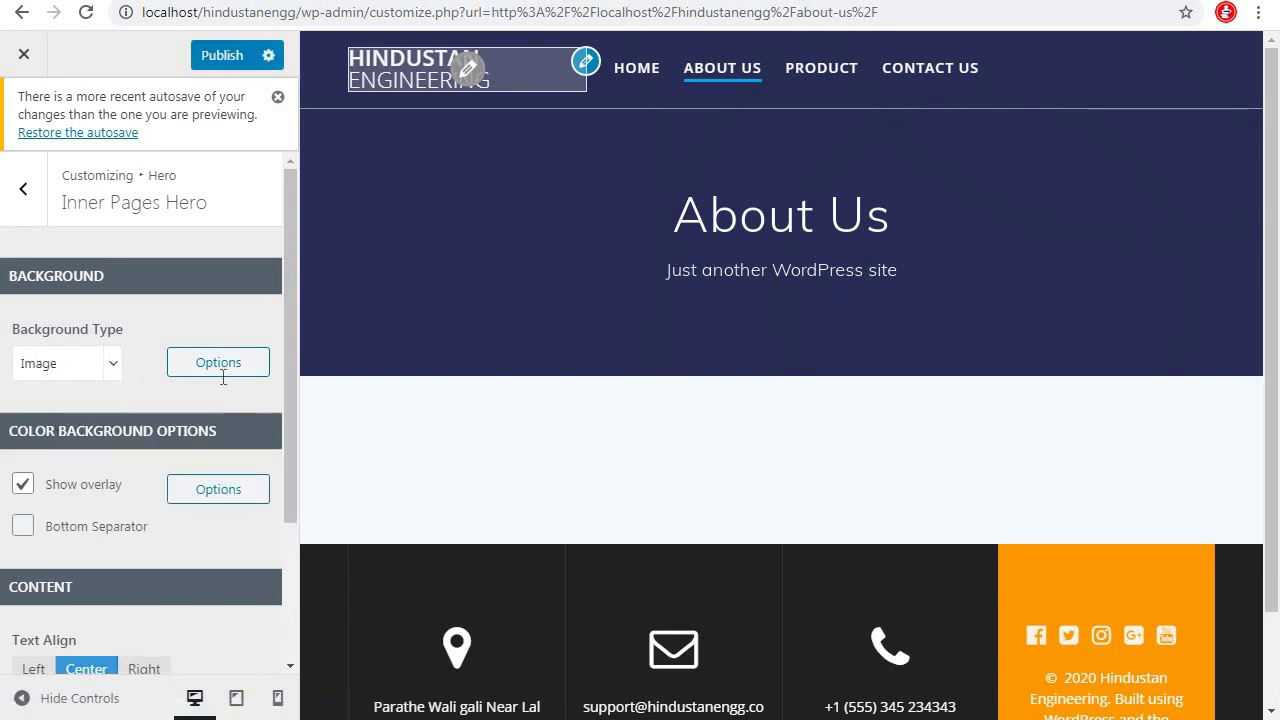
{"action": "left_click", "coordinate": [218, 287]}
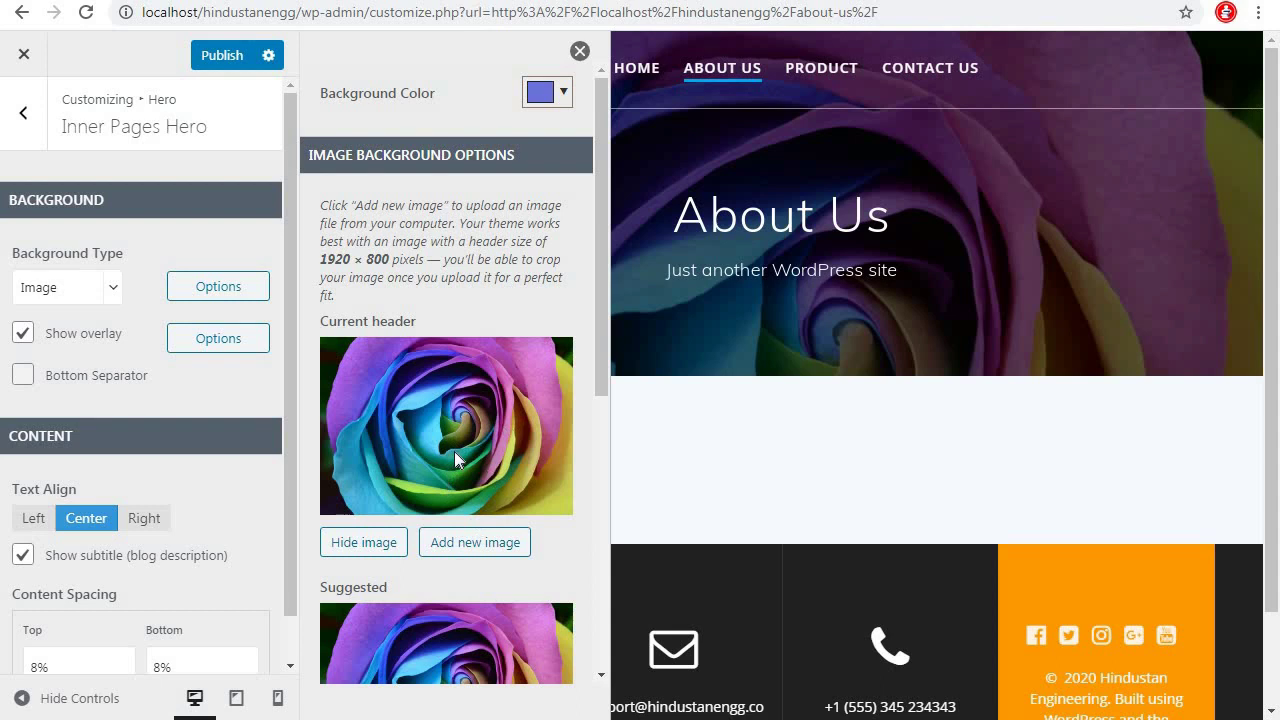
Upload aboutbg1.jpg as the new header image and crop it
{"action": "left_click", "coordinate": [482, 542]}
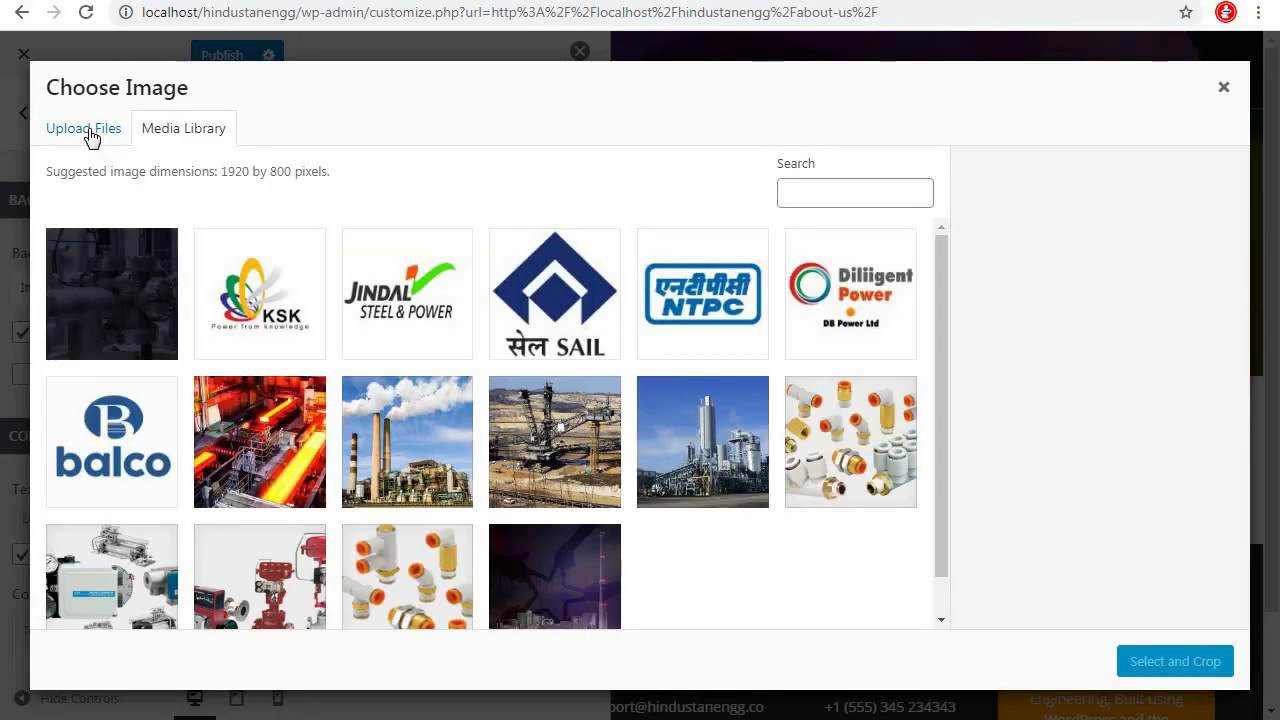
{"action": "left_click", "coordinate": [88, 134]}
{"action": "left_click", "coordinate": [606, 391]}
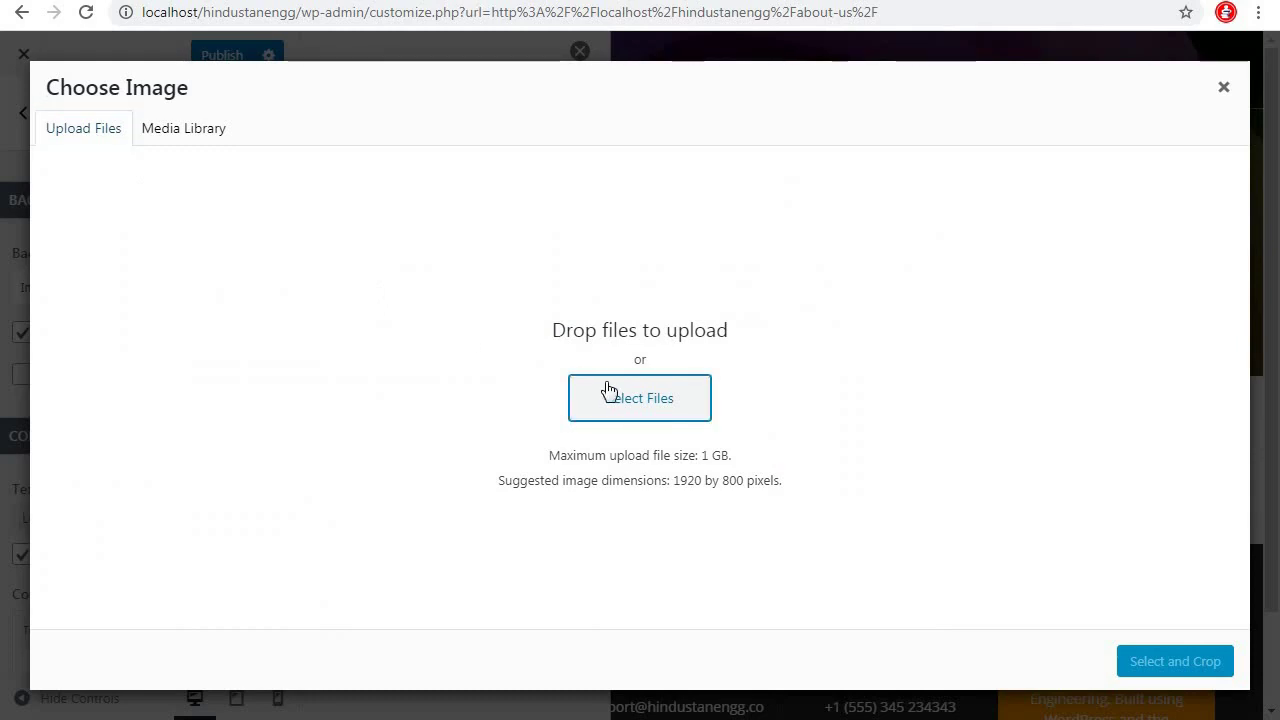
{"action": "left_click", "coordinate": [506, 559]}
{"action": "left_click", "coordinate": [1171, 662]}
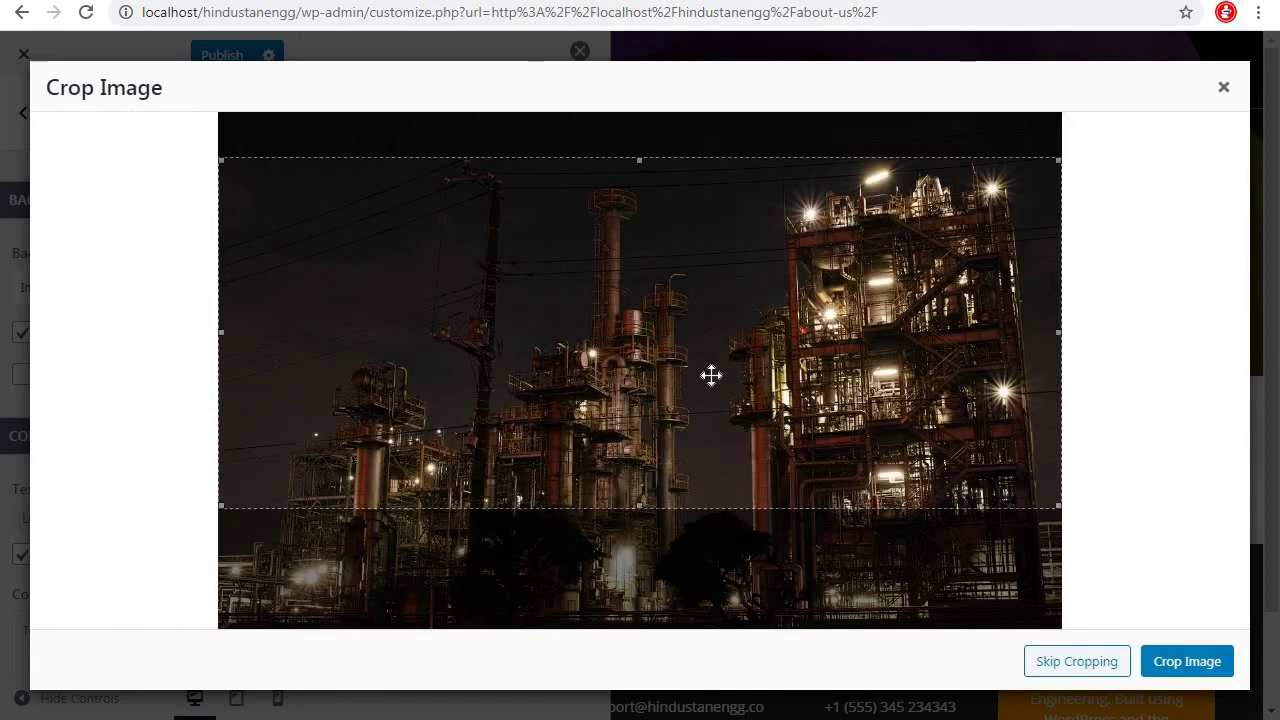
{"action": "left_click_drag", "start_coordinate": [711, 374], "coordinate": [642, 412]}
{"action": "left_click_drag", "start_coordinate": [694, 345], "coordinate": [694, 283]}
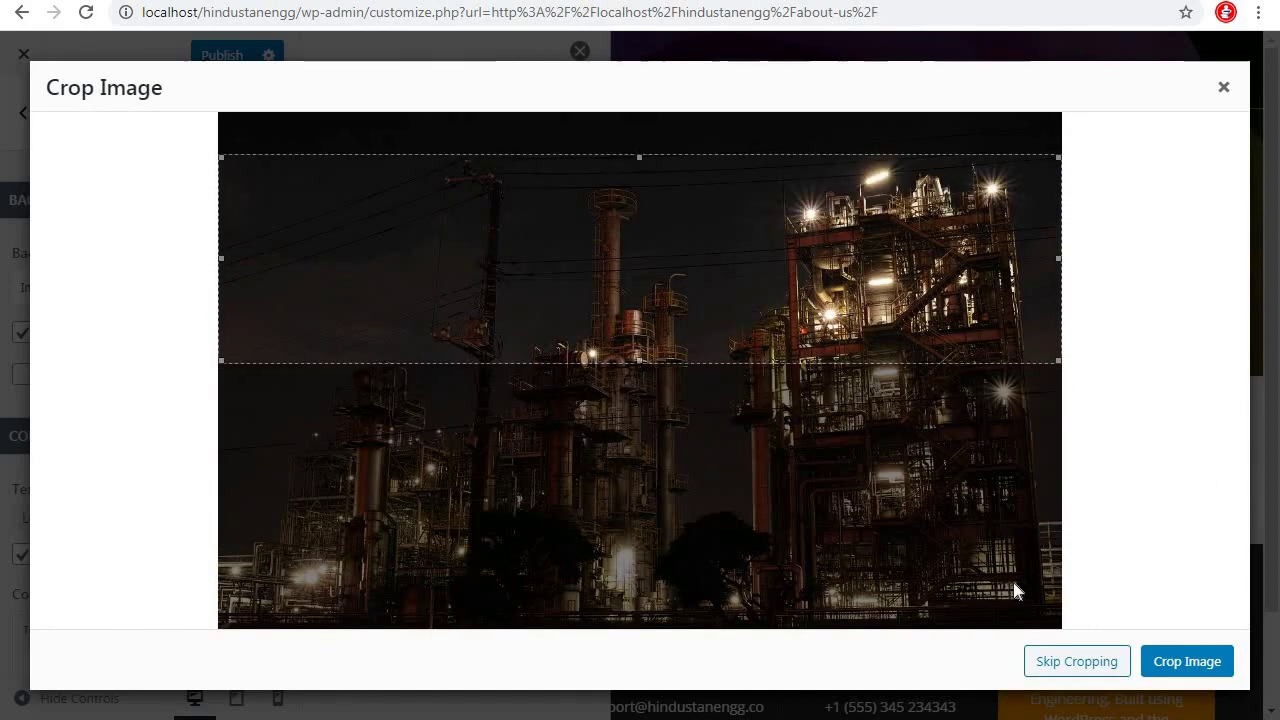
{"action": "left_click", "coordinate": [1180, 663]}
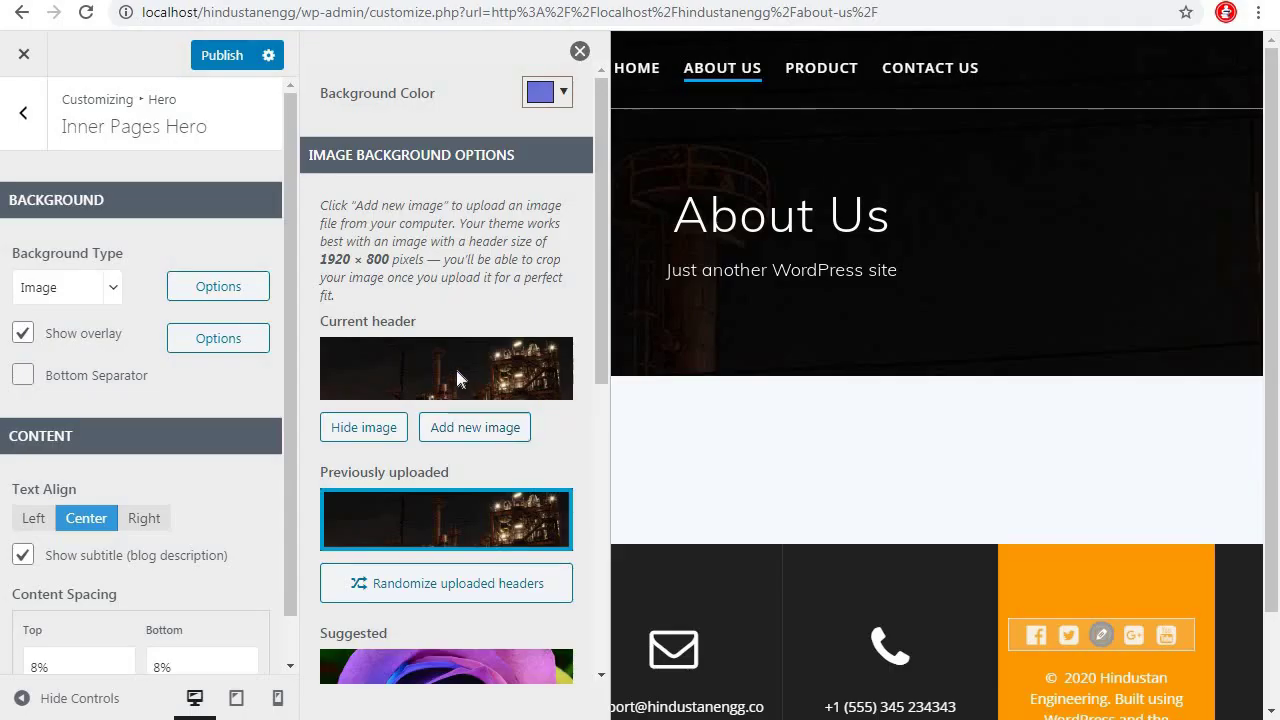
Re-select aboutbg1.jpg as the hero image with Skip Cropping, then close the background options
{"action": "left_click_drag", "start_coordinate": [600, 305], "coordinate": [575, 422]}
{"action": "scroll", "coordinate": [575, 422], "scroll_direction": "down", "scroll_amount": 3}
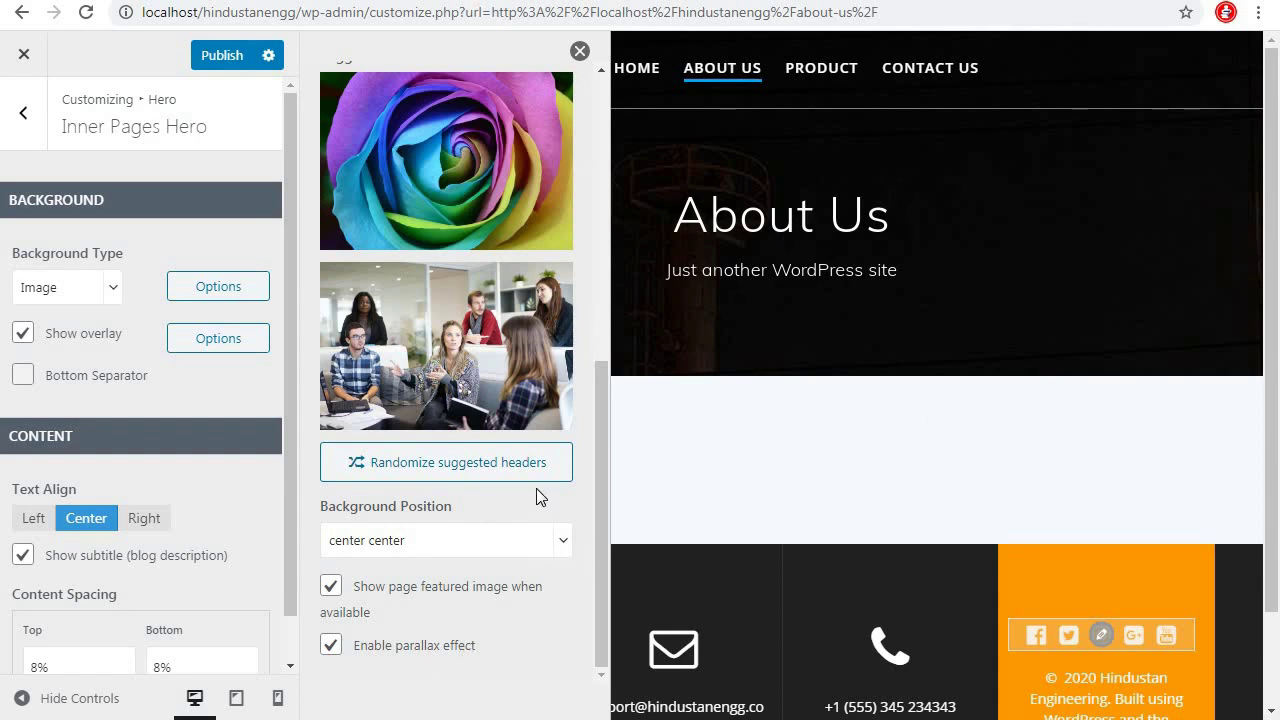
{"action": "scroll", "coordinate": [590, 497], "scroll_direction": "up", "scroll_amount": 1}
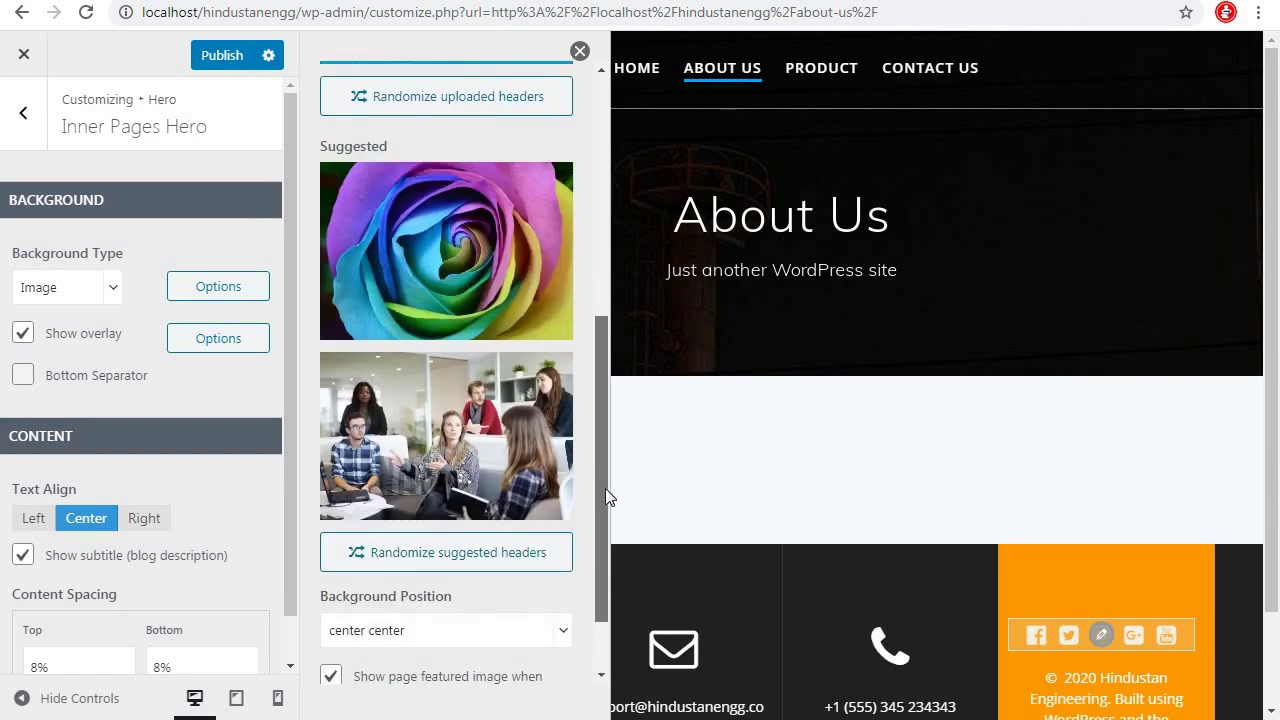
{"action": "scroll", "coordinate": [607, 497], "scroll_direction": "down", "scroll_amount": 1}
{"action": "scroll", "coordinate": [983, 300], "scroll_direction": "down", "scroll_amount": 2}
{"action": "scroll", "coordinate": [983, 300], "scroll_direction": "up", "scroll_amount": 2}
{"action": "left_click_drag", "start_coordinate": [598, 408], "coordinate": [597, 100]}
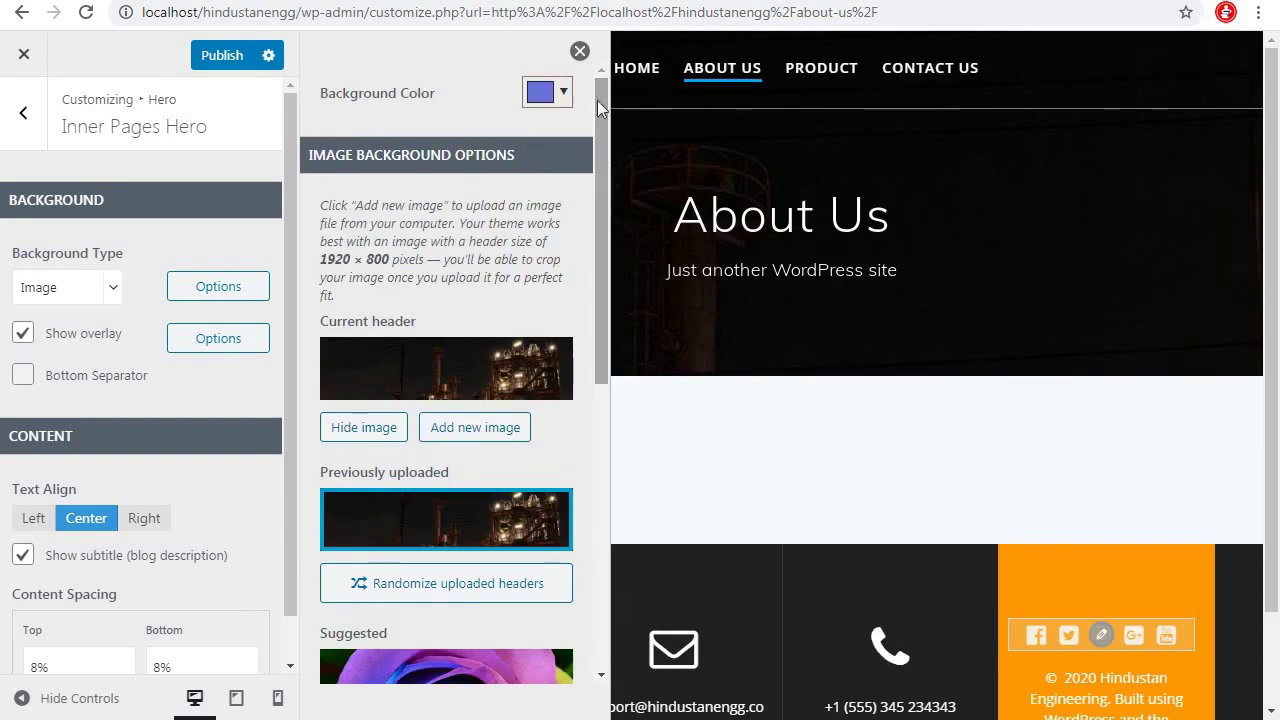
{"action": "left_click", "coordinate": [477, 440]}
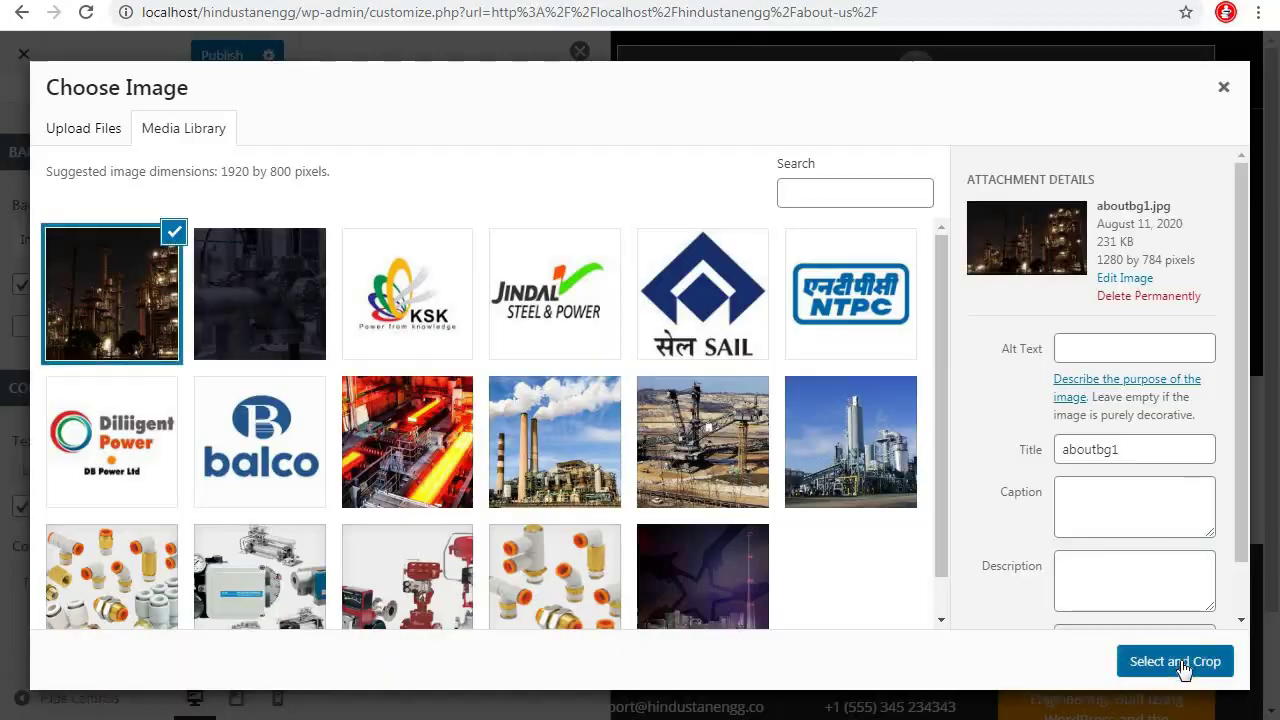
{"action": "left_click", "coordinate": [1180, 662]}
{"action": "left_click", "coordinate": [1077, 660]}
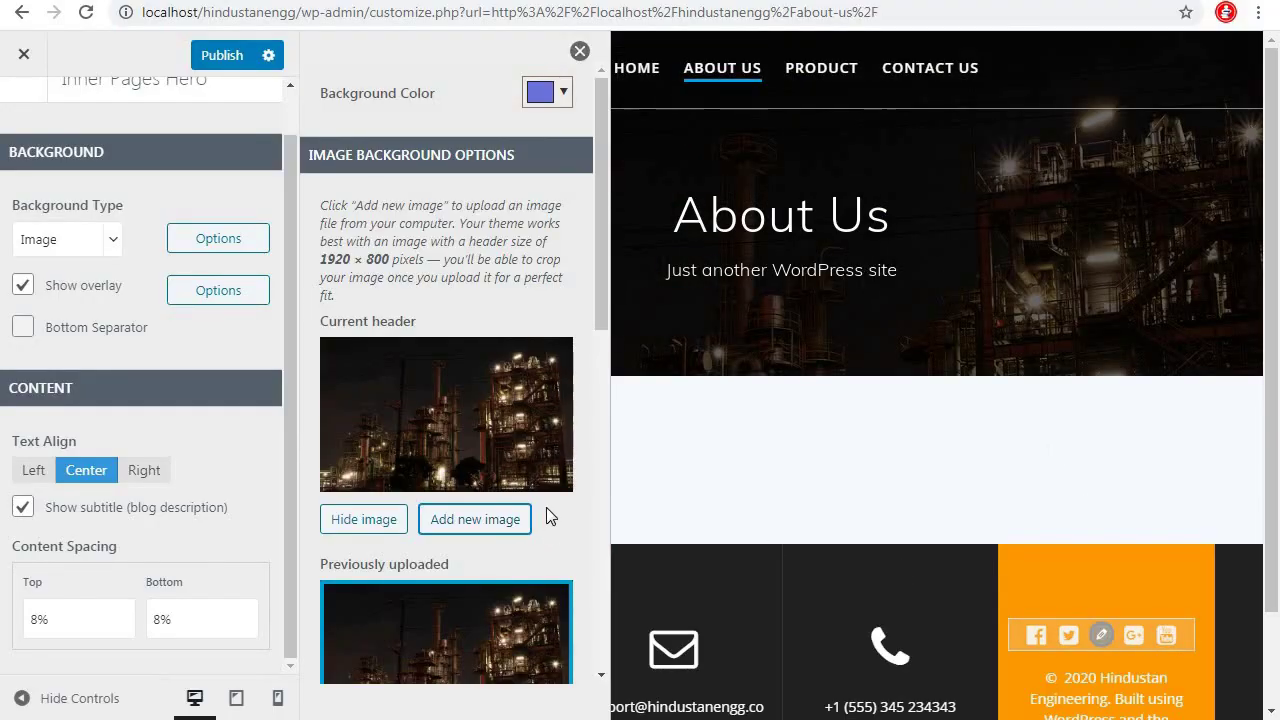
{"action": "scroll", "coordinate": [546, 517], "scroll_direction": "down", "scroll_amount": 8}
{"action": "scroll", "coordinate": [549, 109], "scroll_direction": "up", "scroll_amount": 4}
{"action": "left_click", "coordinate": [580, 51]}
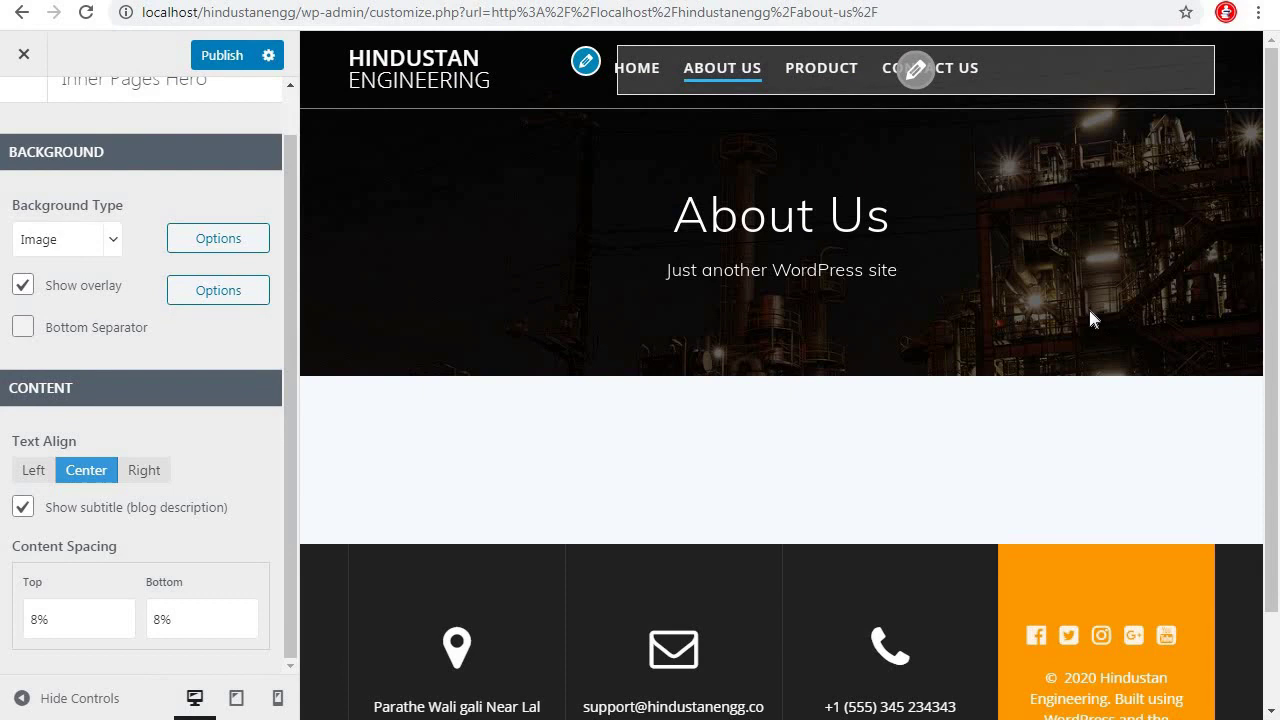
Publish the hero change and check the banners on live About Us, Product and Contact US pages
{"action": "left_click", "coordinate": [219, 55]}
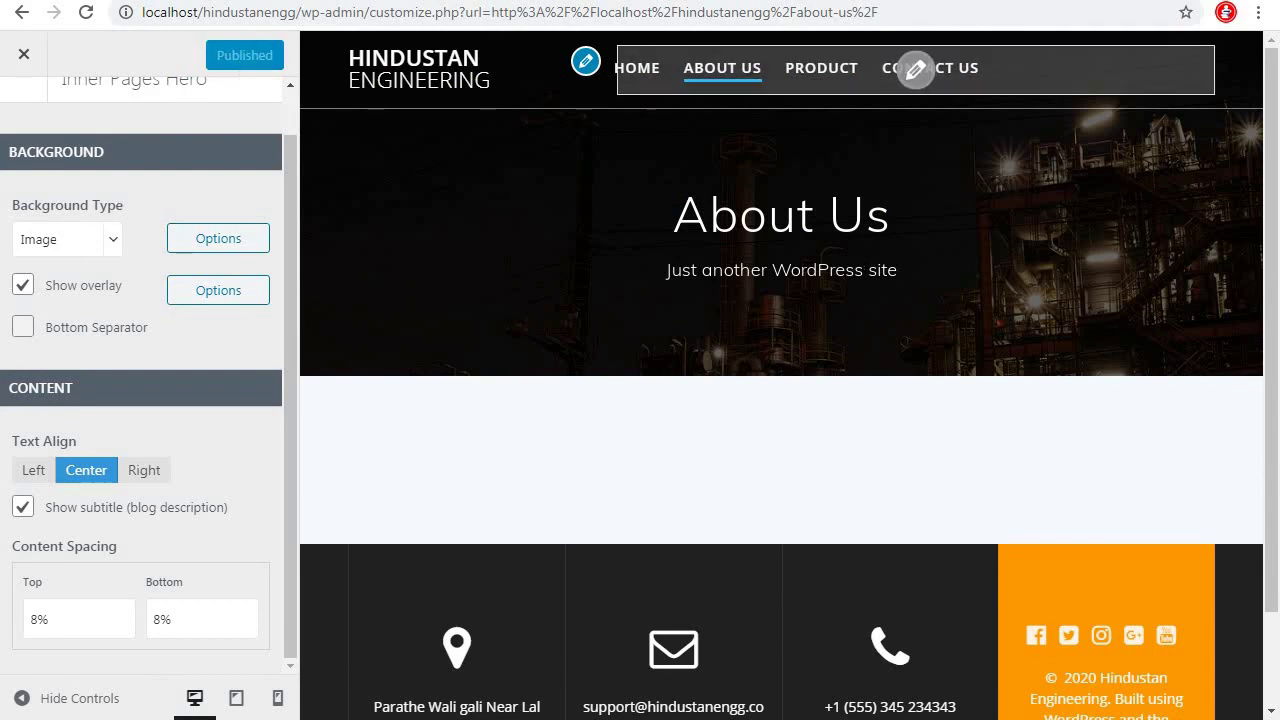
{"action": "key", "text": "ctrl+t"}
{"action": "type", "text": "localhost"}
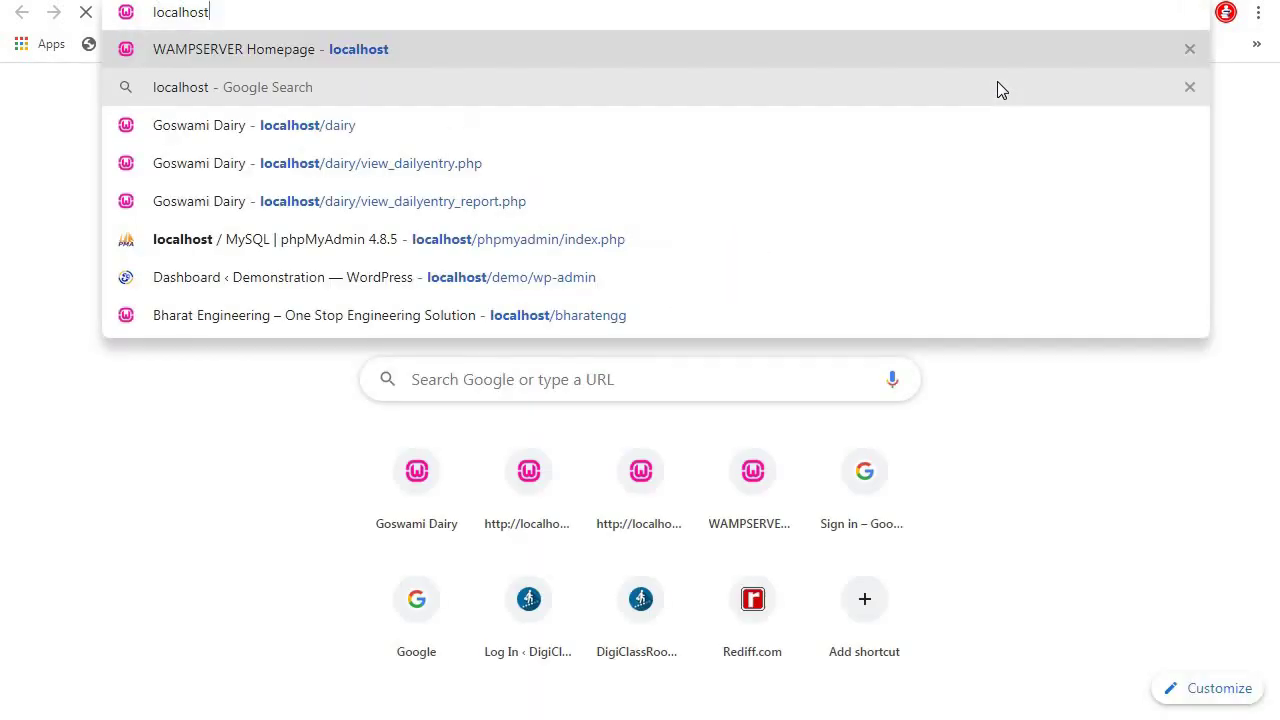
{"action": "type", "text": "/hindustanengg"}
{"action": "key", "text": "Return"}
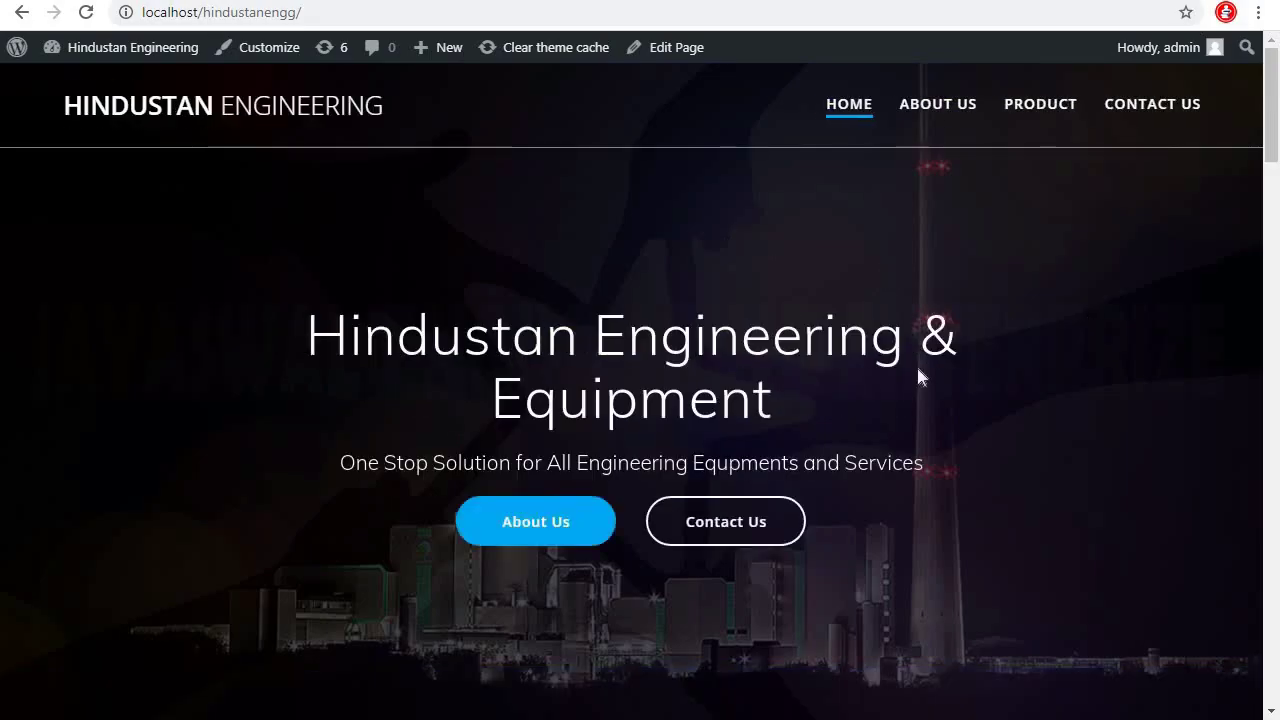
{"action": "left_click", "coordinate": [960, 111]}
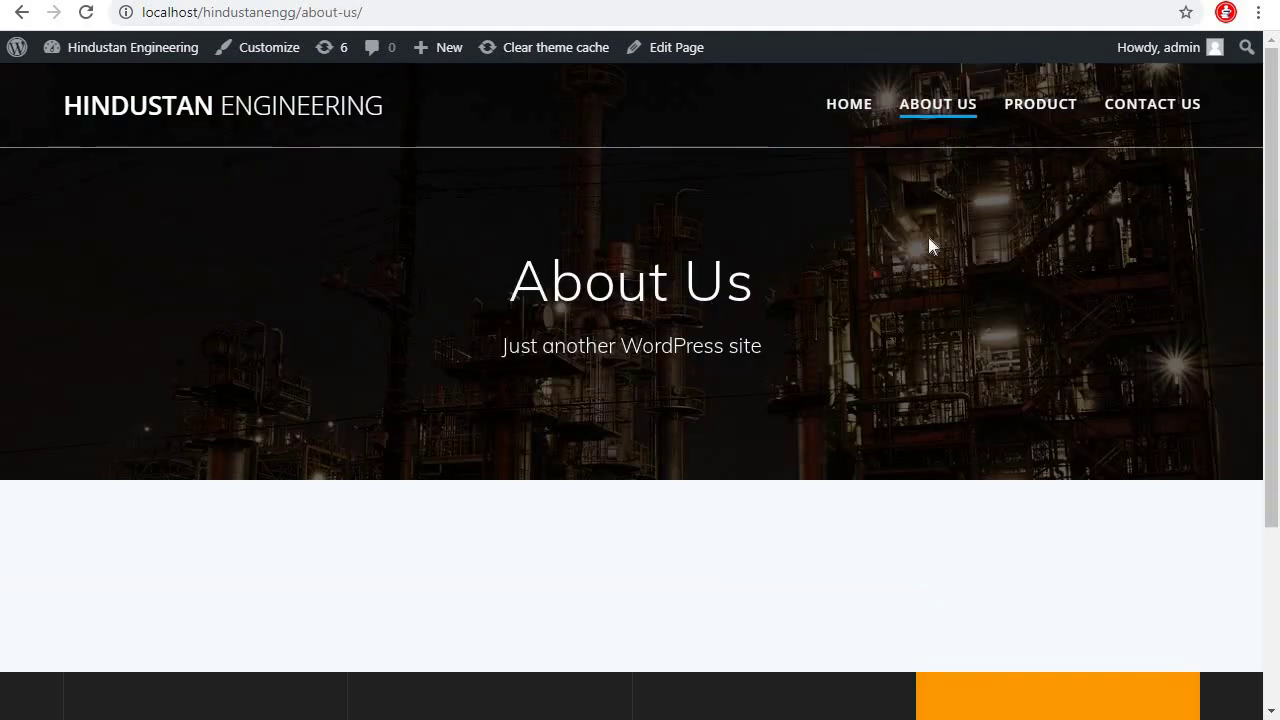
{"action": "left_click", "coordinate": [1040, 108]}
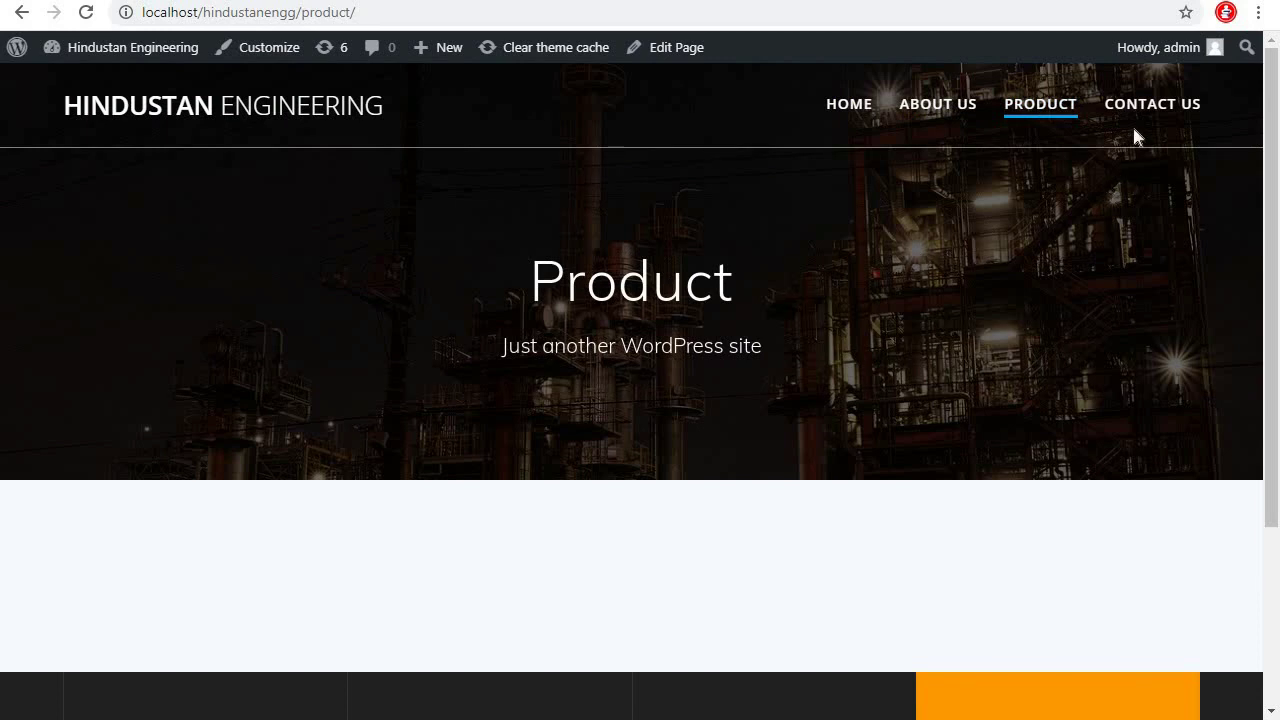
{"action": "left_click", "coordinate": [1170, 105]}
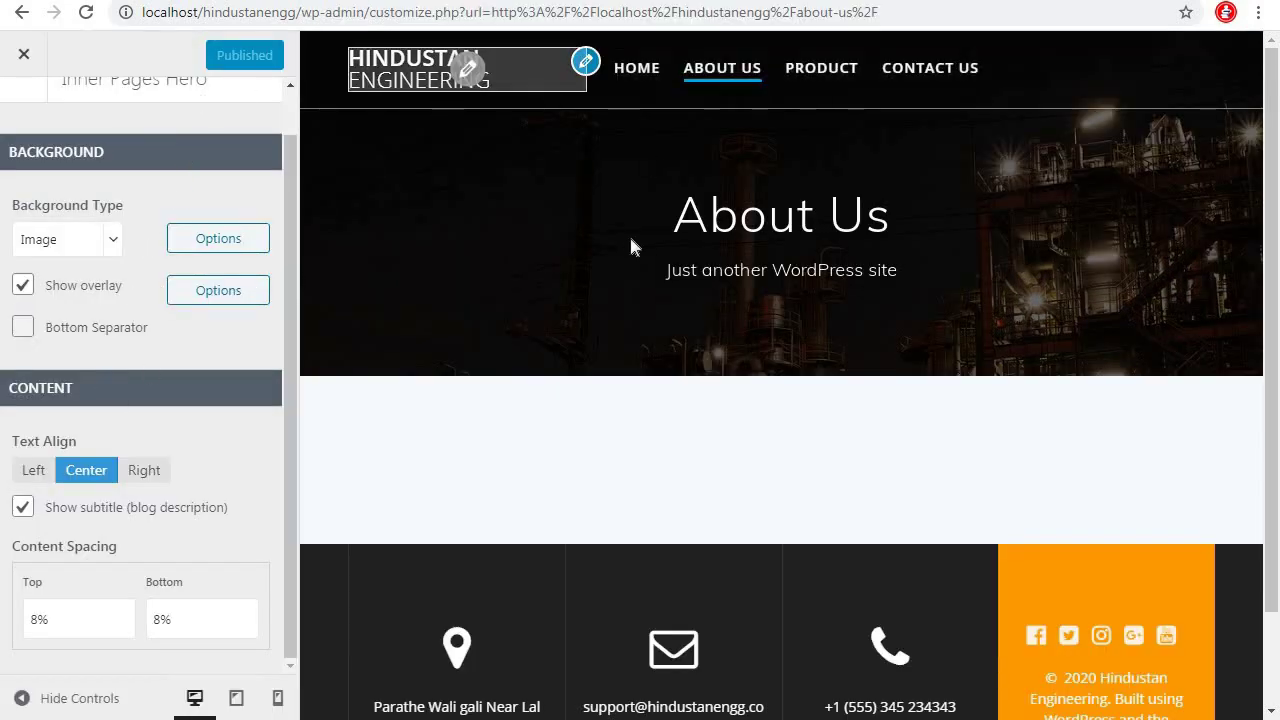
Reopen the inner page hero background image options, look through them, and close the panel
{"action": "scroll", "coordinate": [93, 217], "scroll_direction": "up", "scroll_amount": 1}
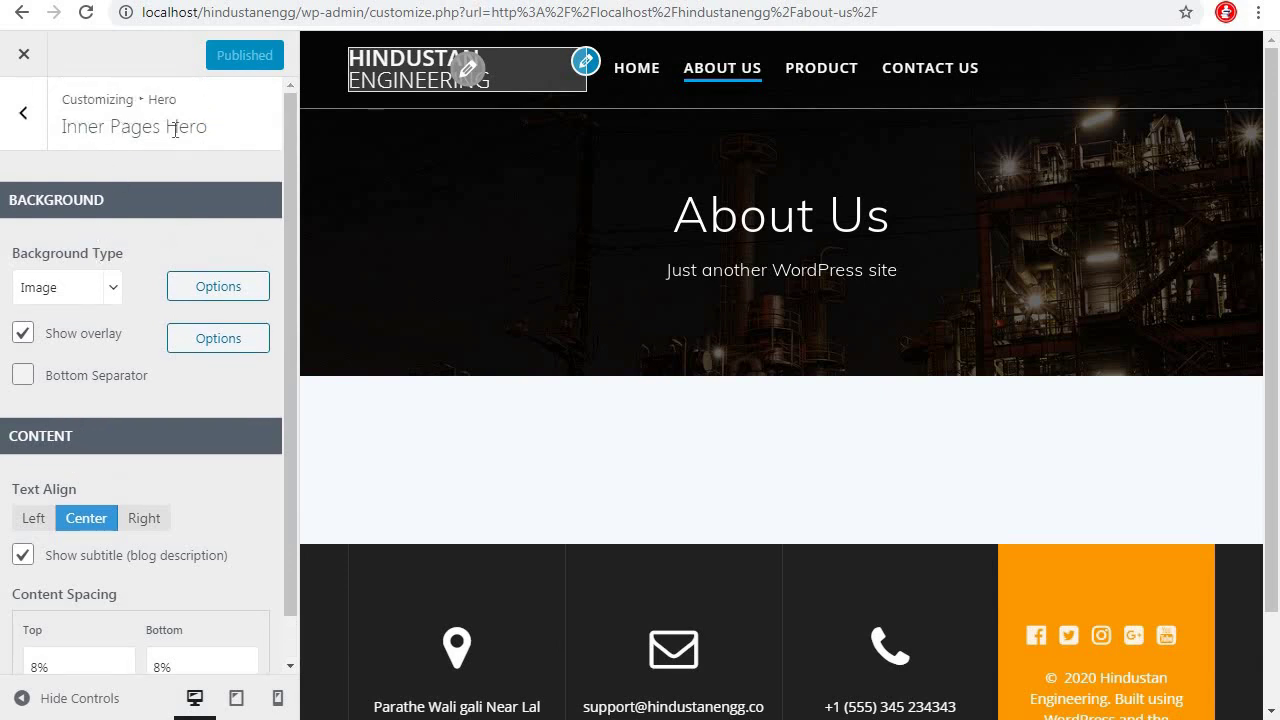
{"action": "left_click", "coordinate": [220, 290]}
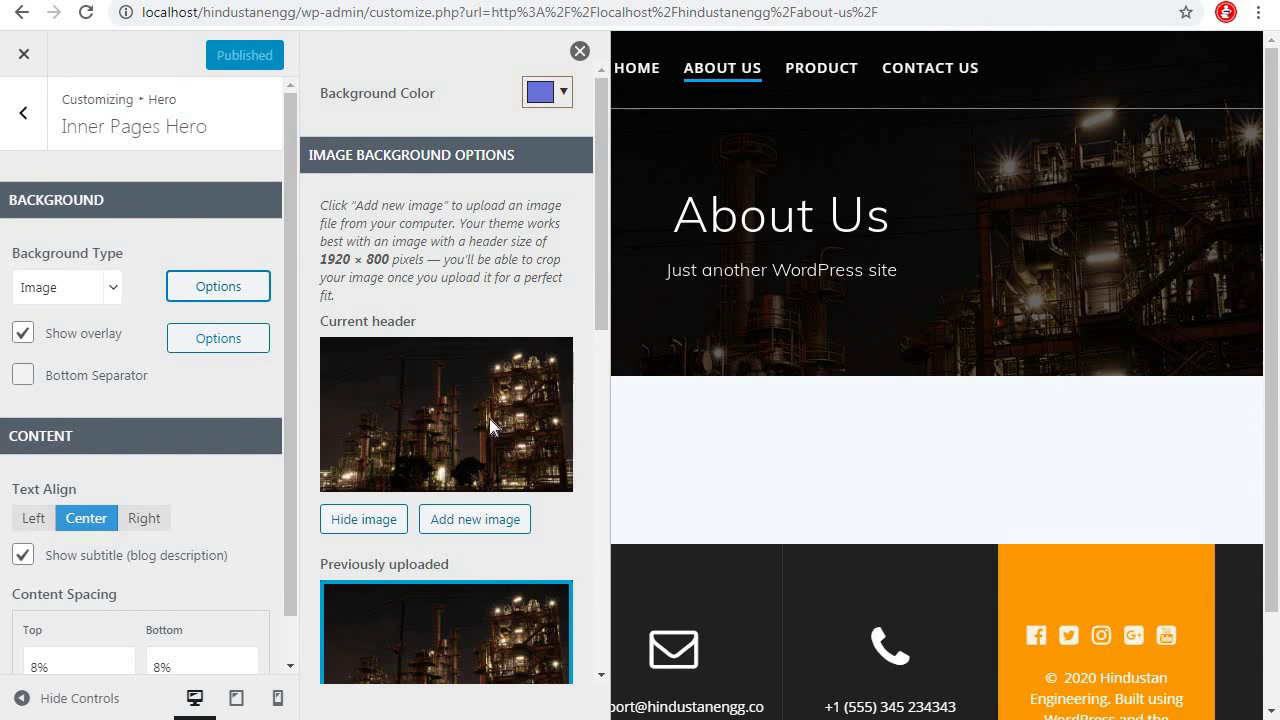
{"action": "left_click_drag", "start_coordinate": [603, 227], "coordinate": [586, 630]}
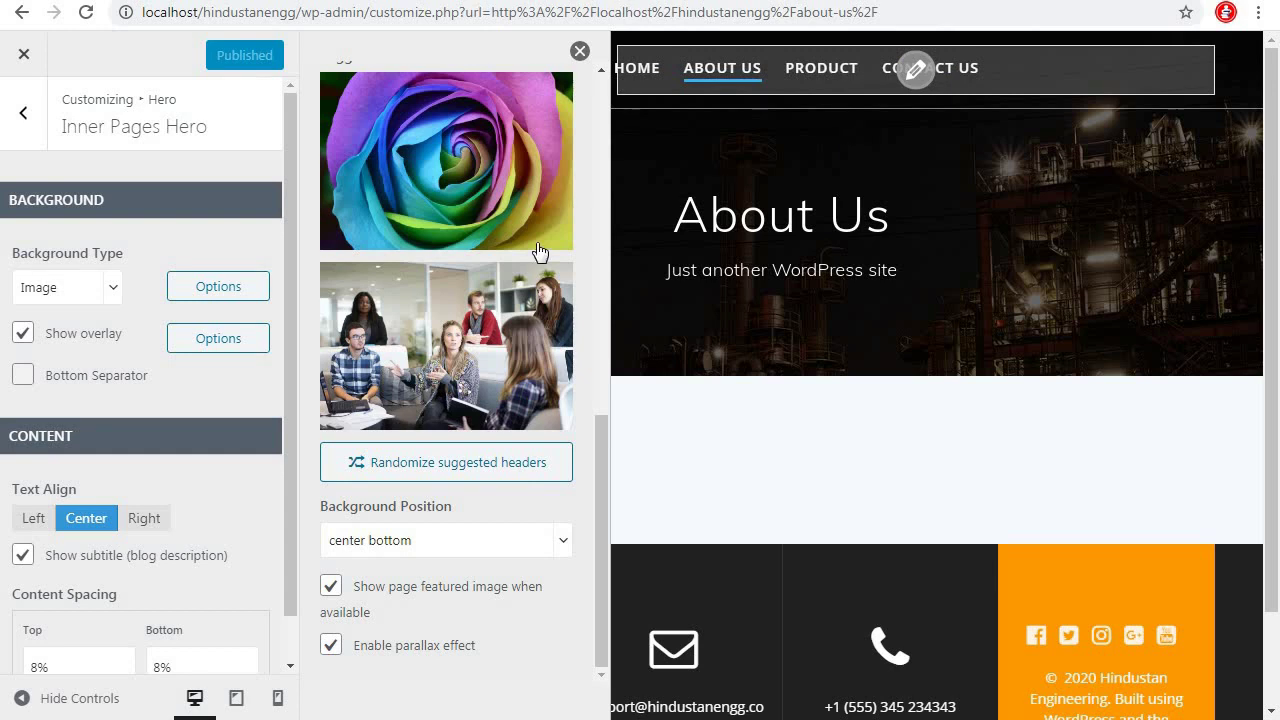
{"action": "scroll", "coordinate": [540, 251], "scroll_direction": "up", "scroll_amount": 6}
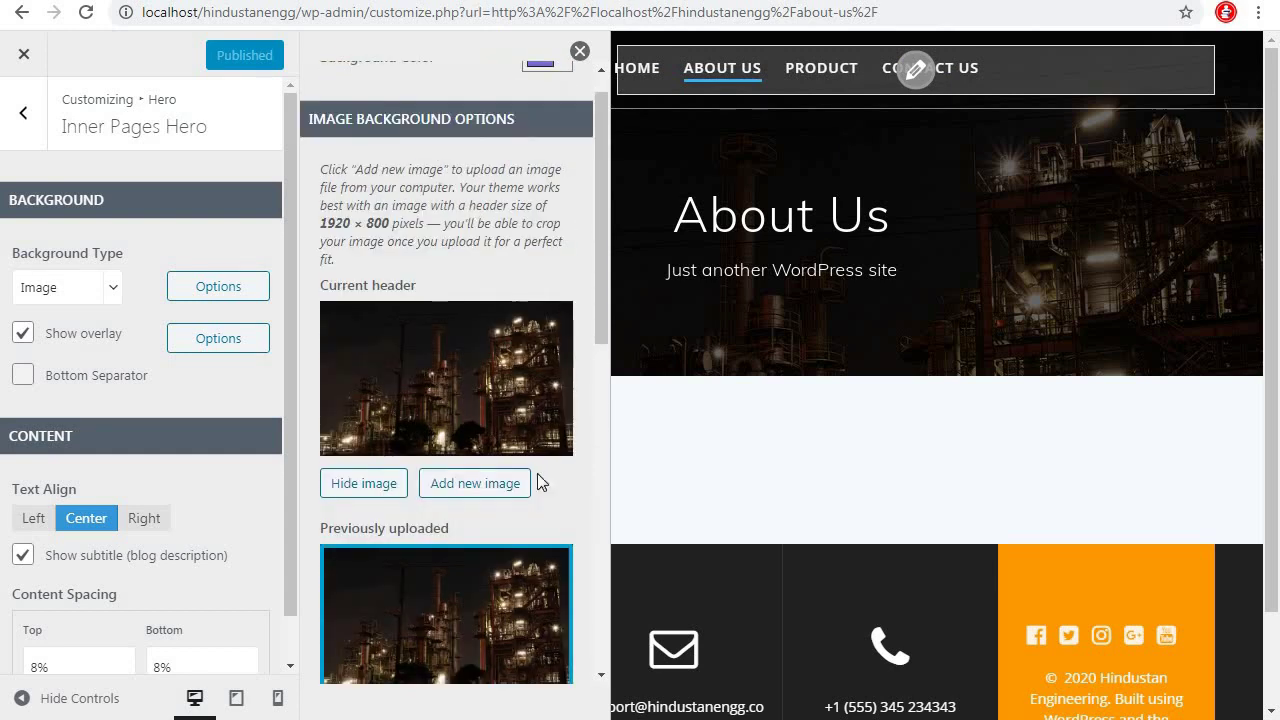
{"action": "scroll", "coordinate": [537, 483], "scroll_direction": "down", "scroll_amount": 8}
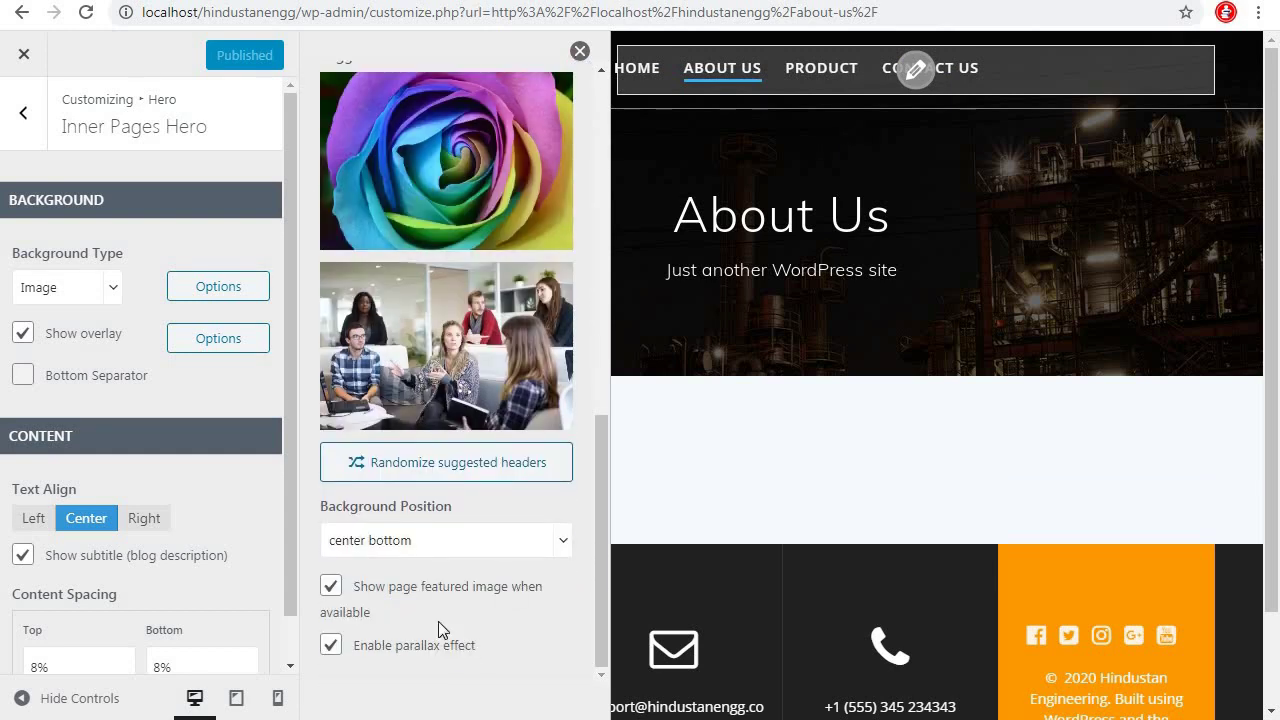
{"action": "left_click", "coordinate": [581, 53]}
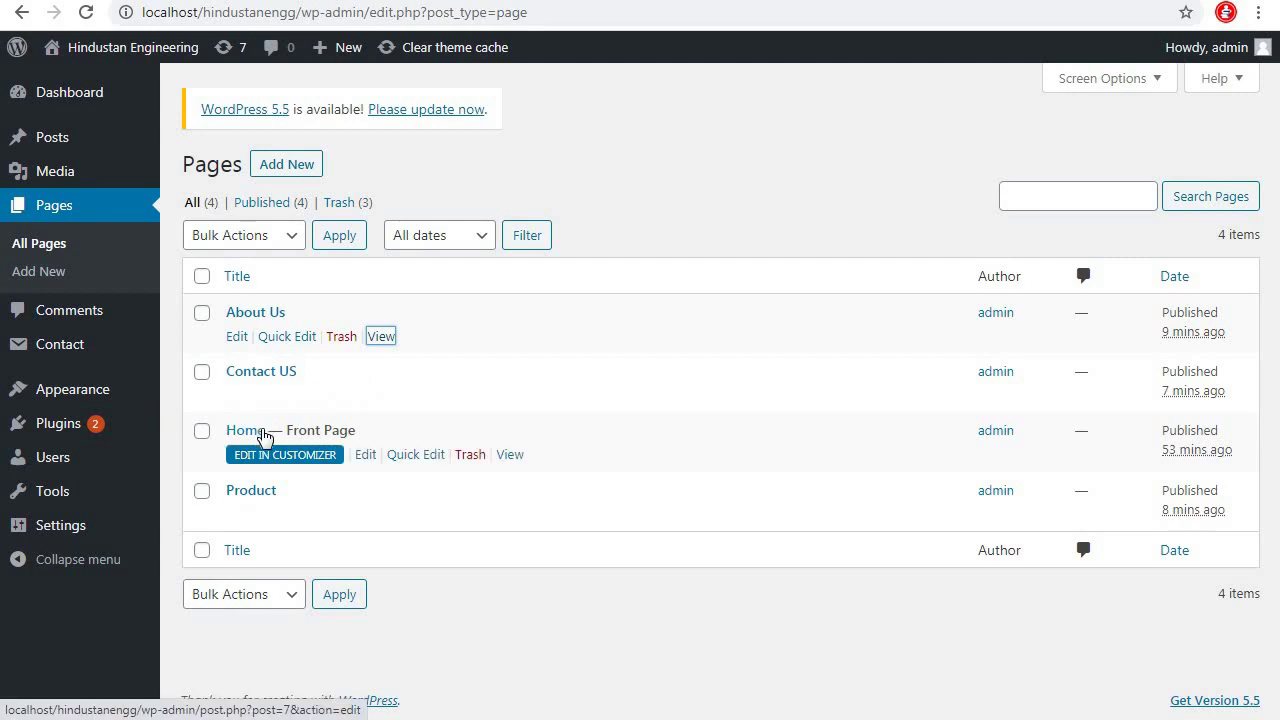
Upload productbg.jpg as the About Us featured image, update the page, and return to Pages
{"action": "left_click", "coordinate": [238, 340]}
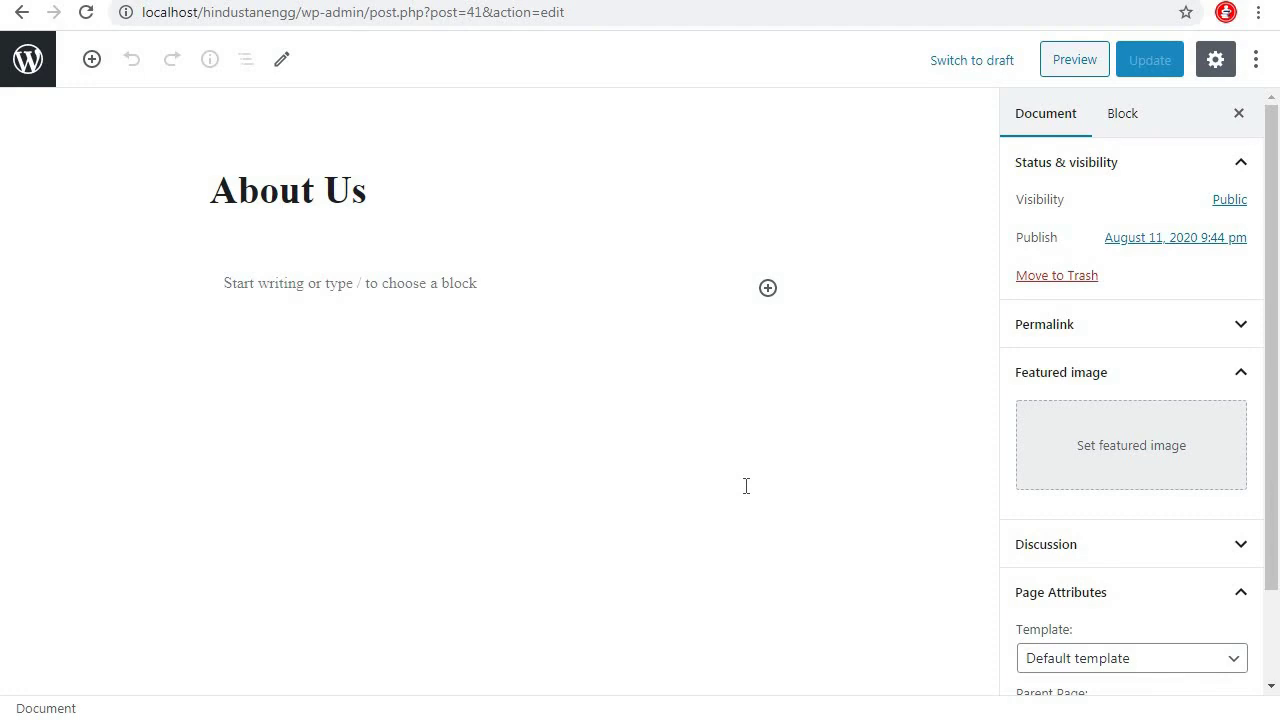
{"action": "scroll", "coordinate": [1149, 560], "scroll_direction": "down", "scroll_amount": 2}
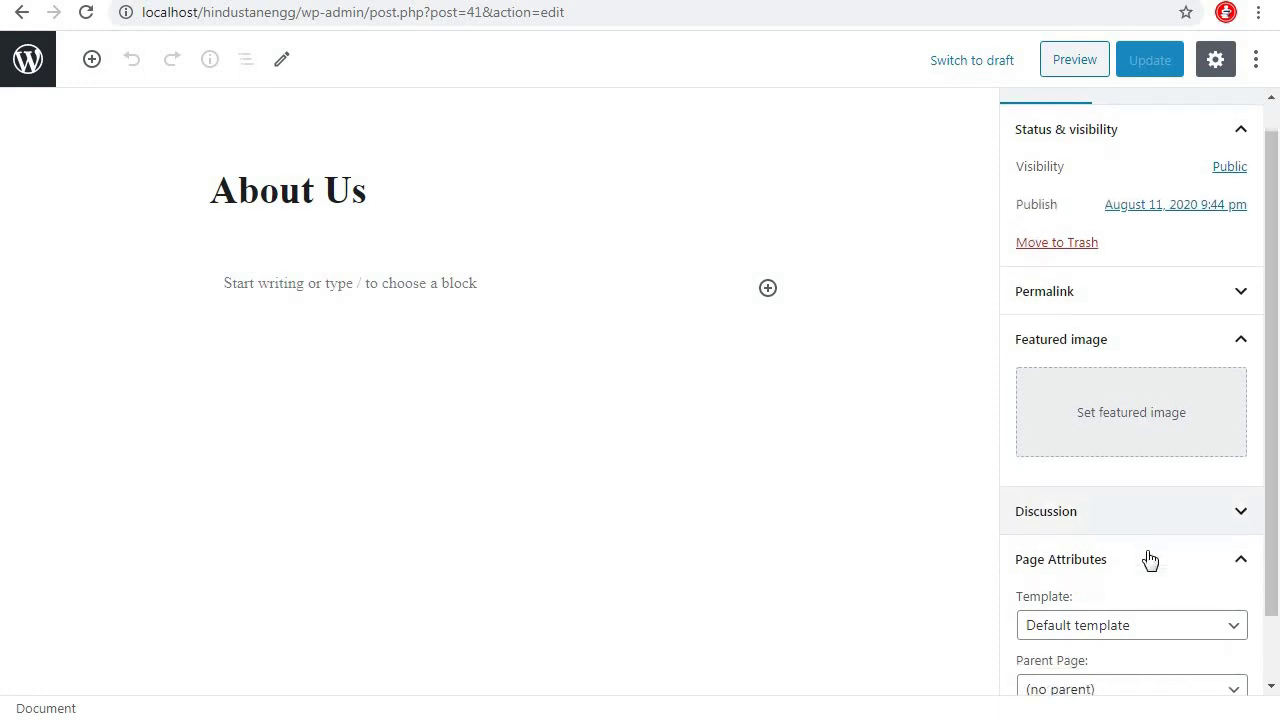
{"action": "scroll", "coordinate": [1143, 394], "scroll_direction": "up", "scroll_amount": 1}
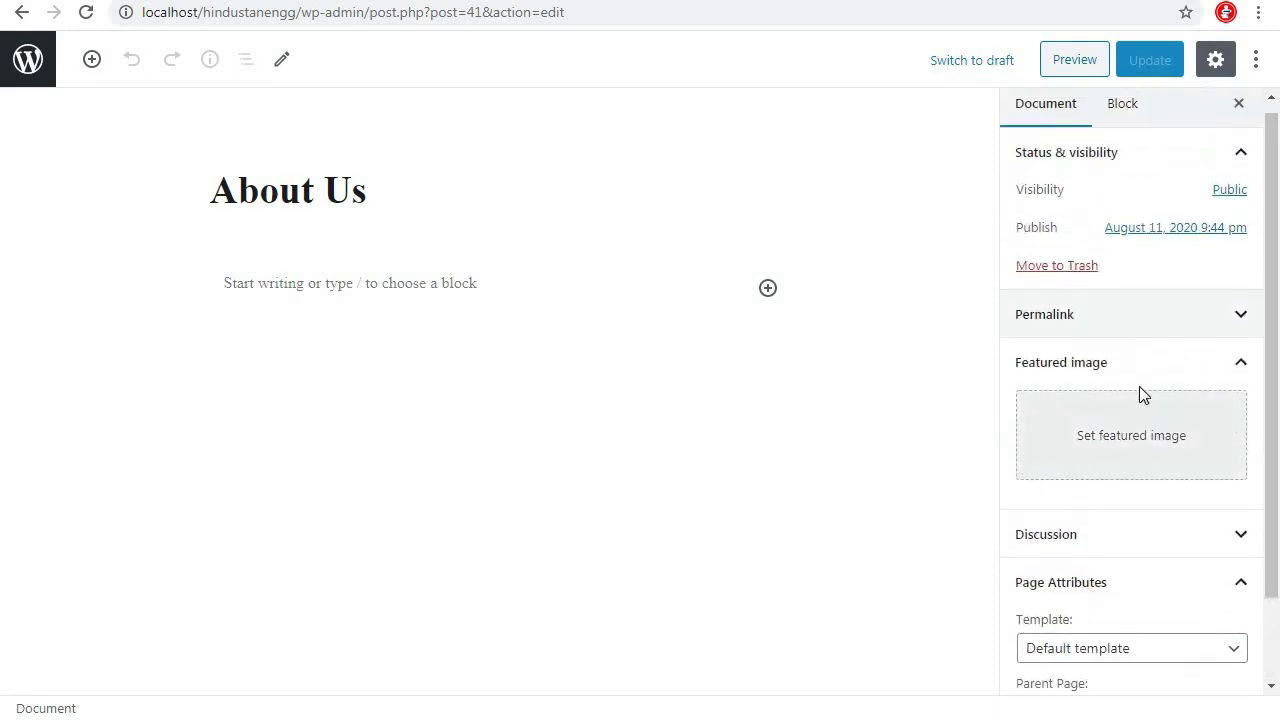
{"action": "left_click", "coordinate": [1117, 447]}
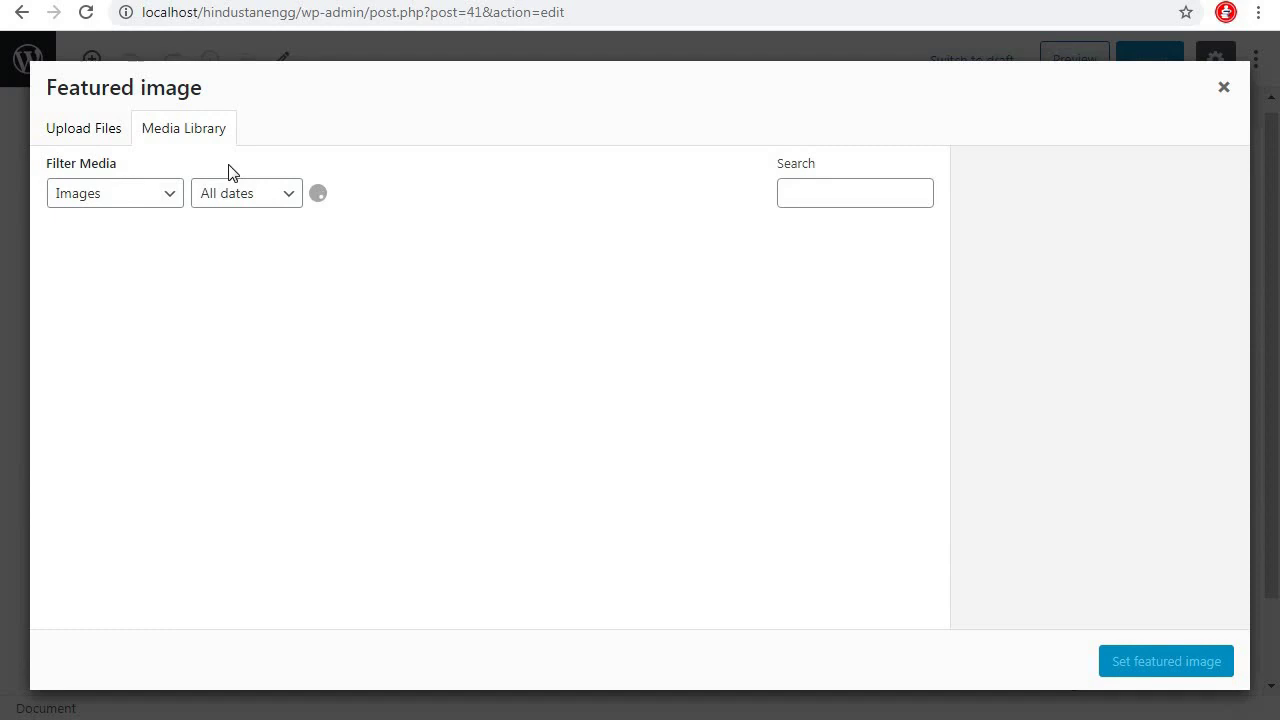
{"action": "left_click", "coordinate": [88, 131]}
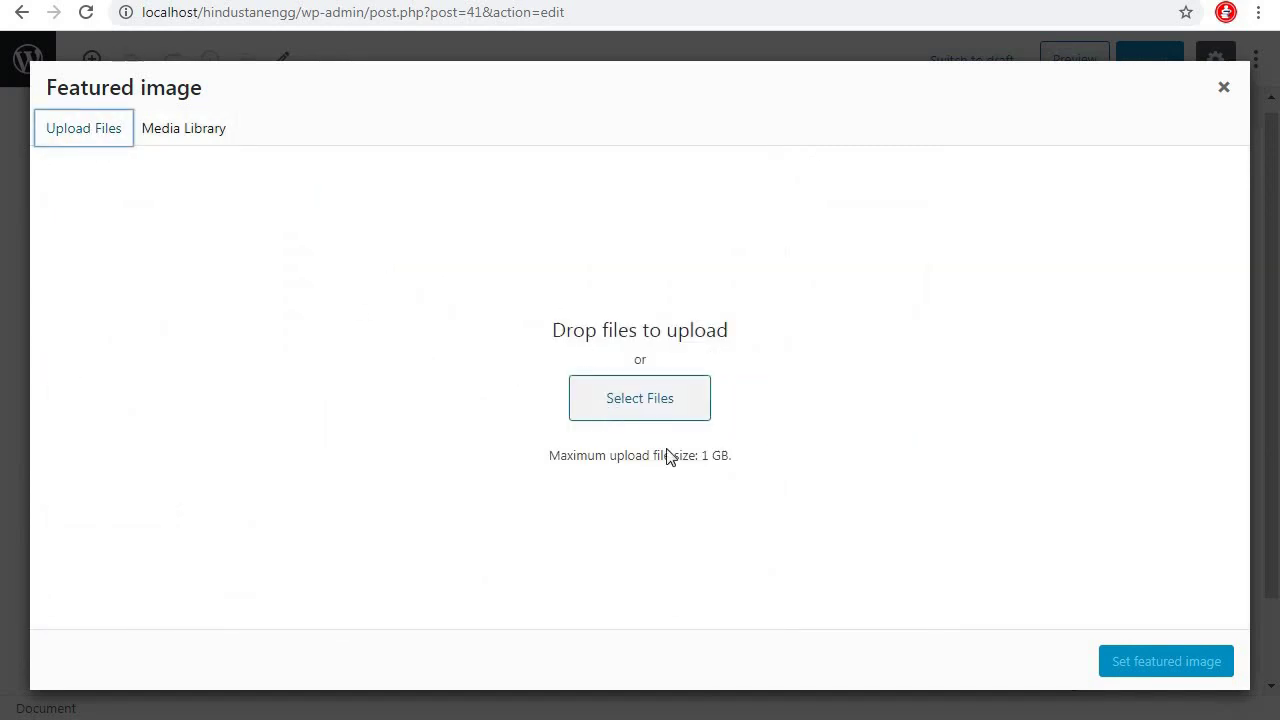
{"action": "left_click", "coordinate": [666, 414]}
{"action": "left_click_drag", "start_coordinate": [670, 243], "coordinate": [670, 415]}
{"action": "left_click", "coordinate": [504, 400]}
{"action": "left_click", "coordinate": [515, 555]}
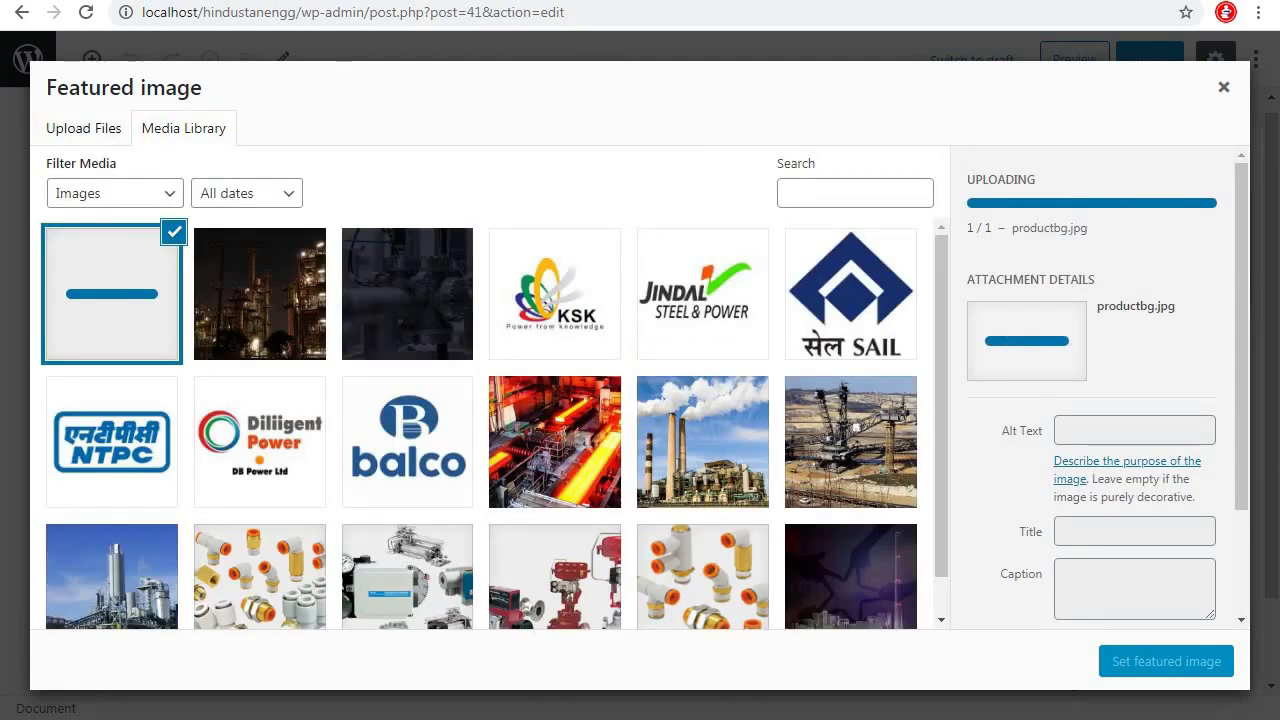
{"action": "left_click", "coordinate": [1177, 662]}
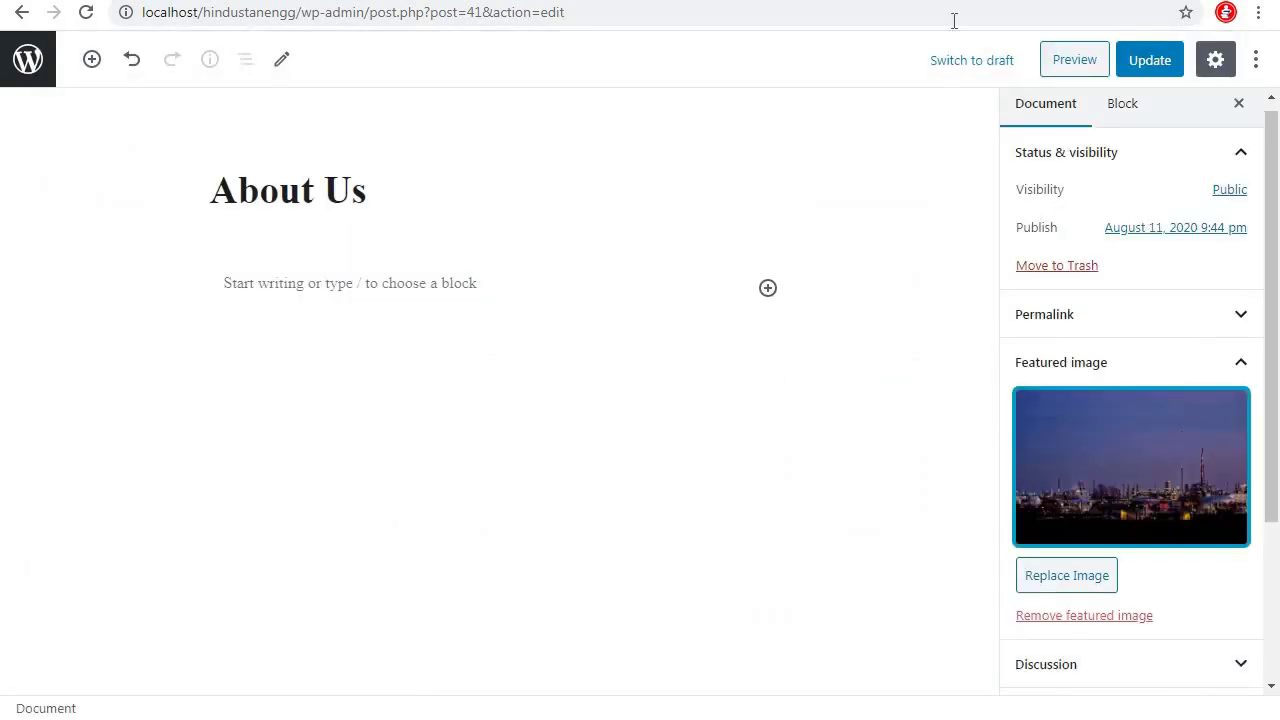
{"action": "left_click", "coordinate": [1150, 62]}
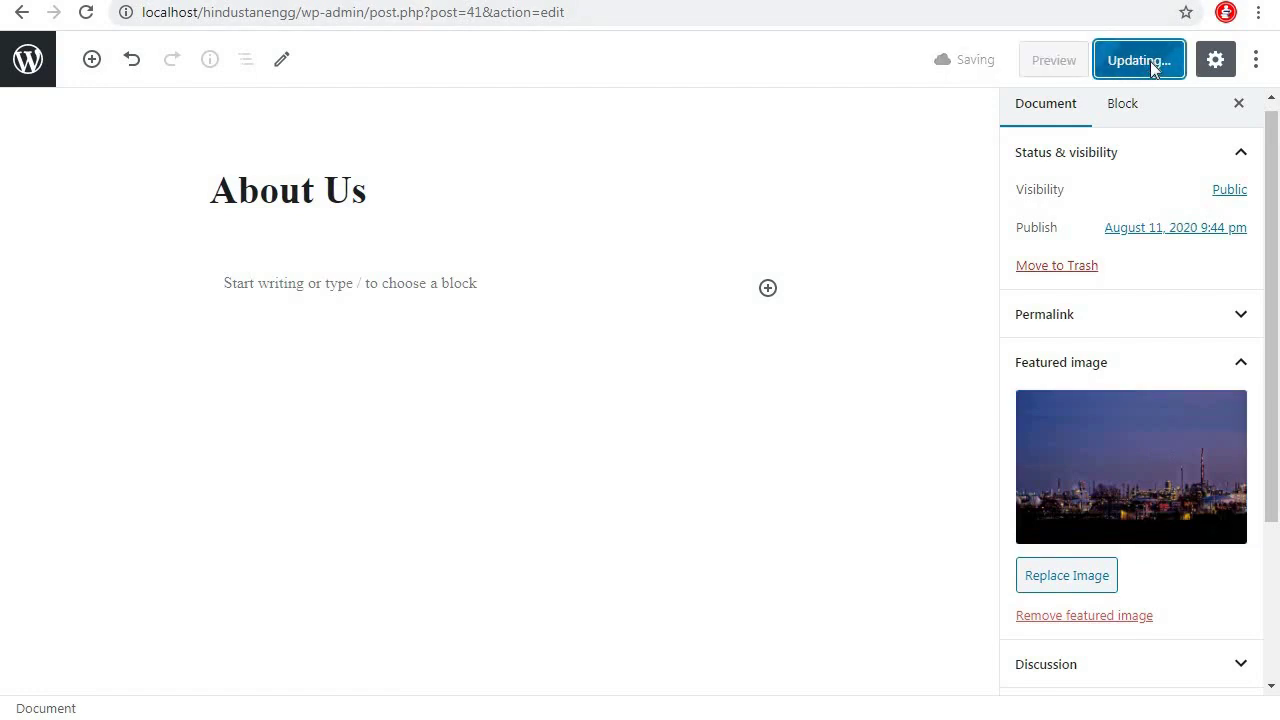
{"action": "left_click", "coordinate": [32, 76]}
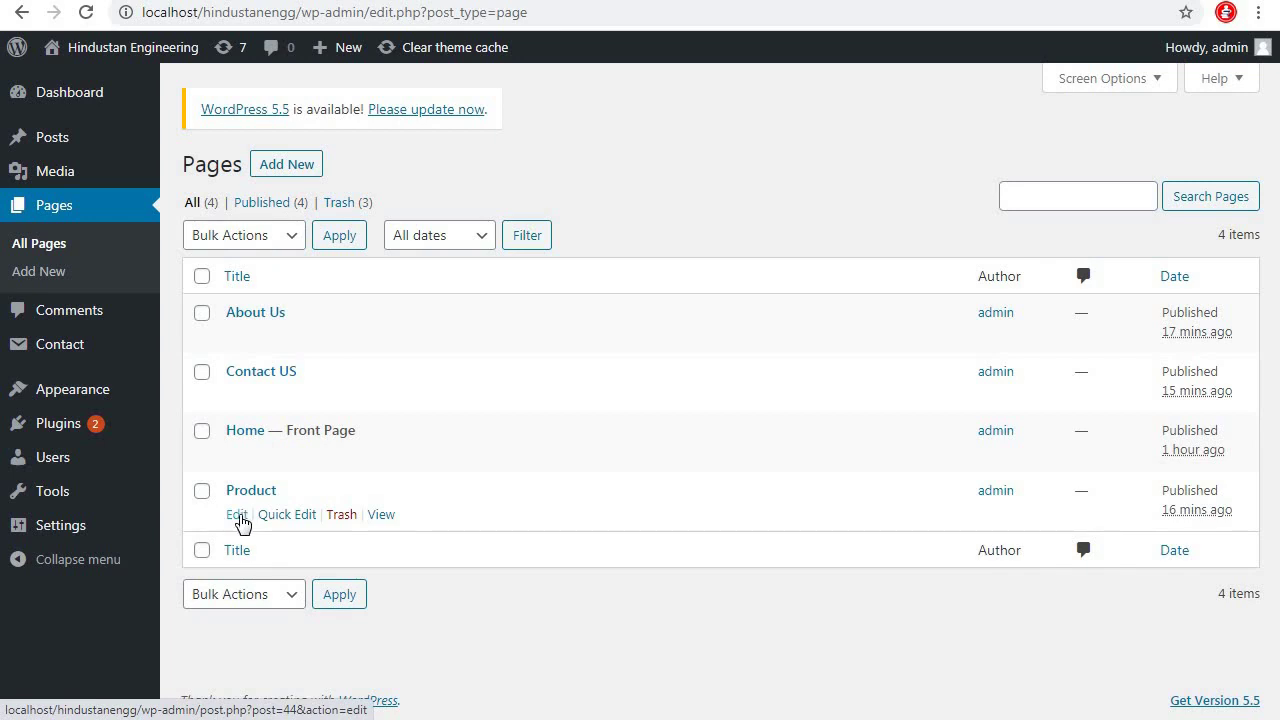
Set the night refinery picture as the Product page's featured image and update it
{"action": "left_click", "coordinate": [236, 516]}
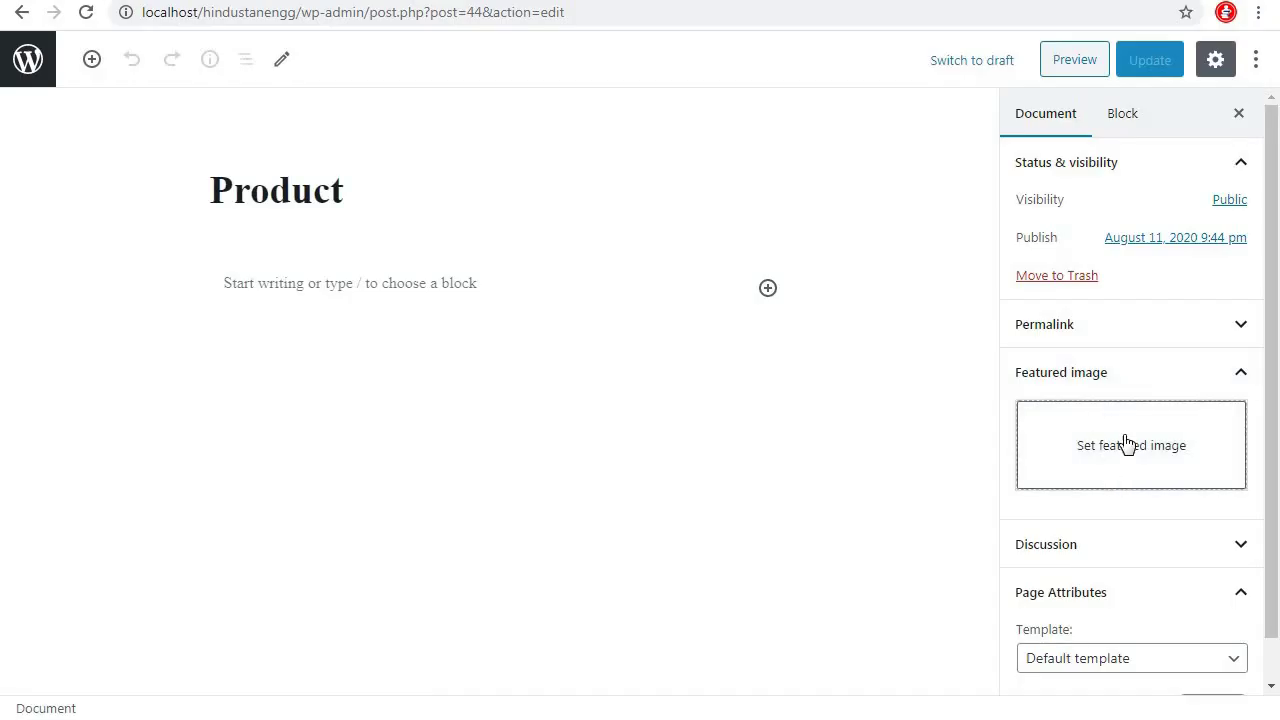
{"action": "left_click", "coordinate": [1124, 445]}
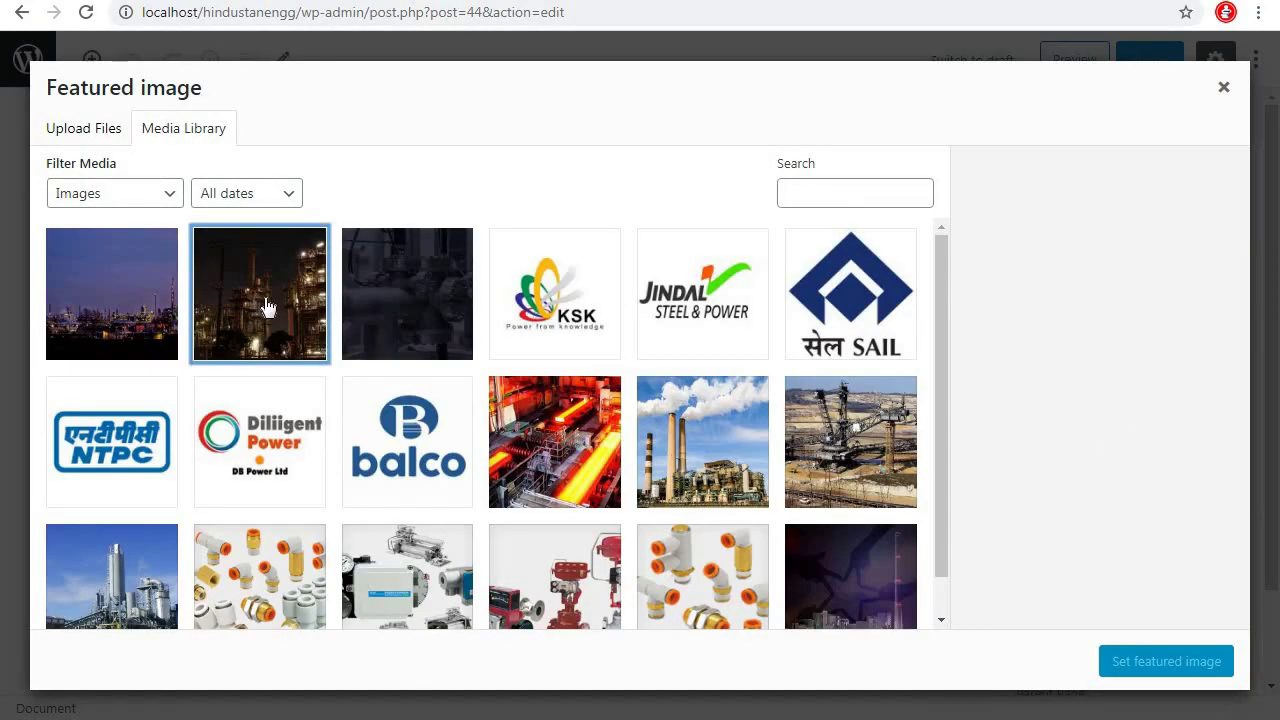
{"action": "left_click", "coordinate": [1157, 664]}
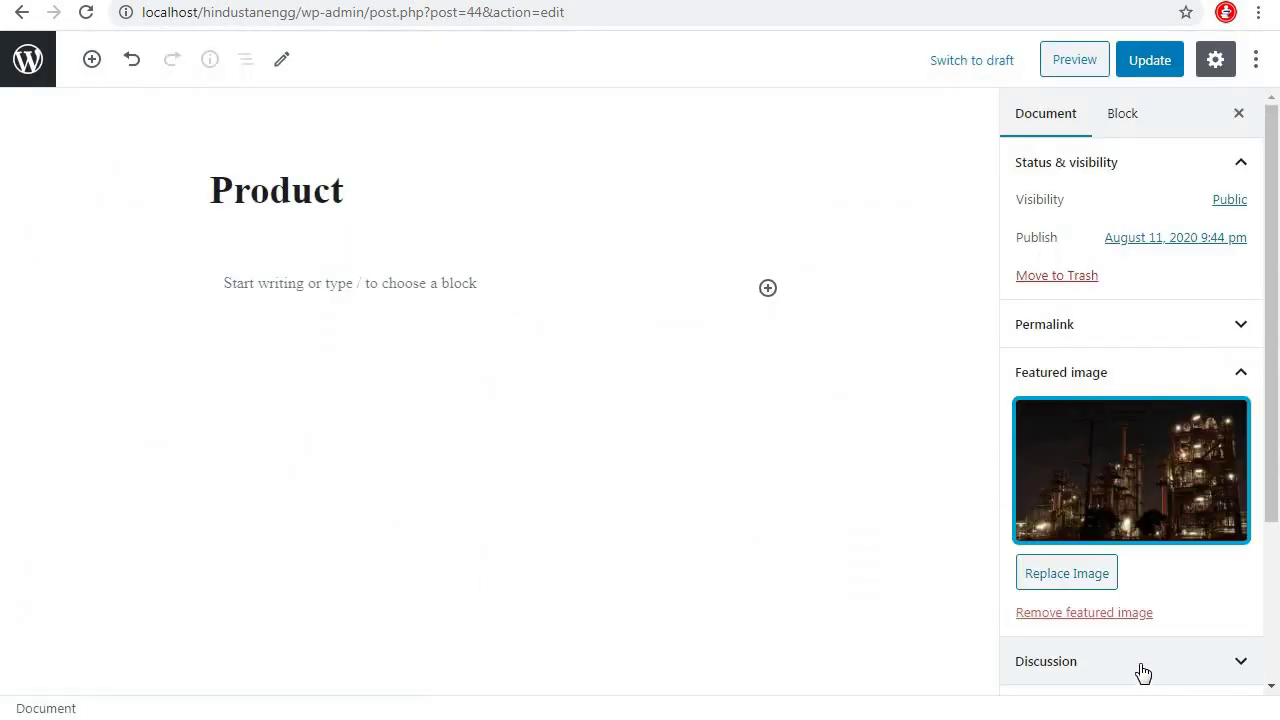
{"action": "left_click", "coordinate": [1147, 62]}
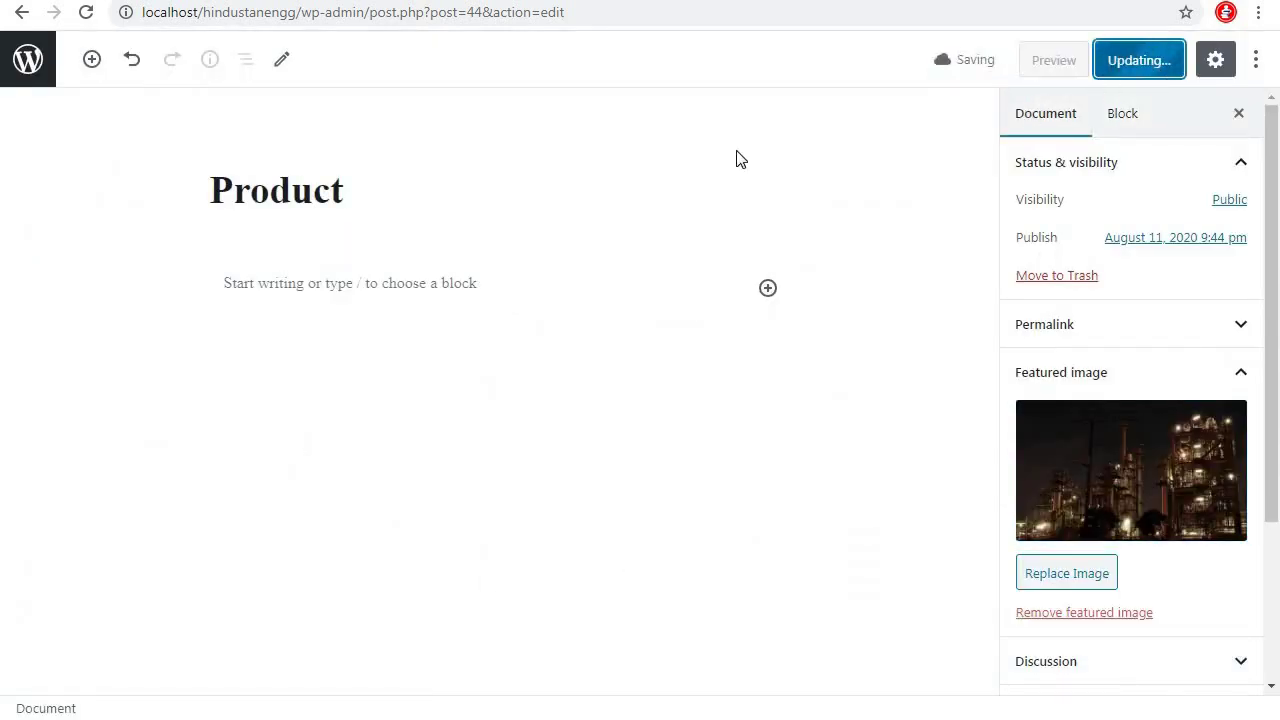
{"action": "left_click", "coordinate": [28, 62]}
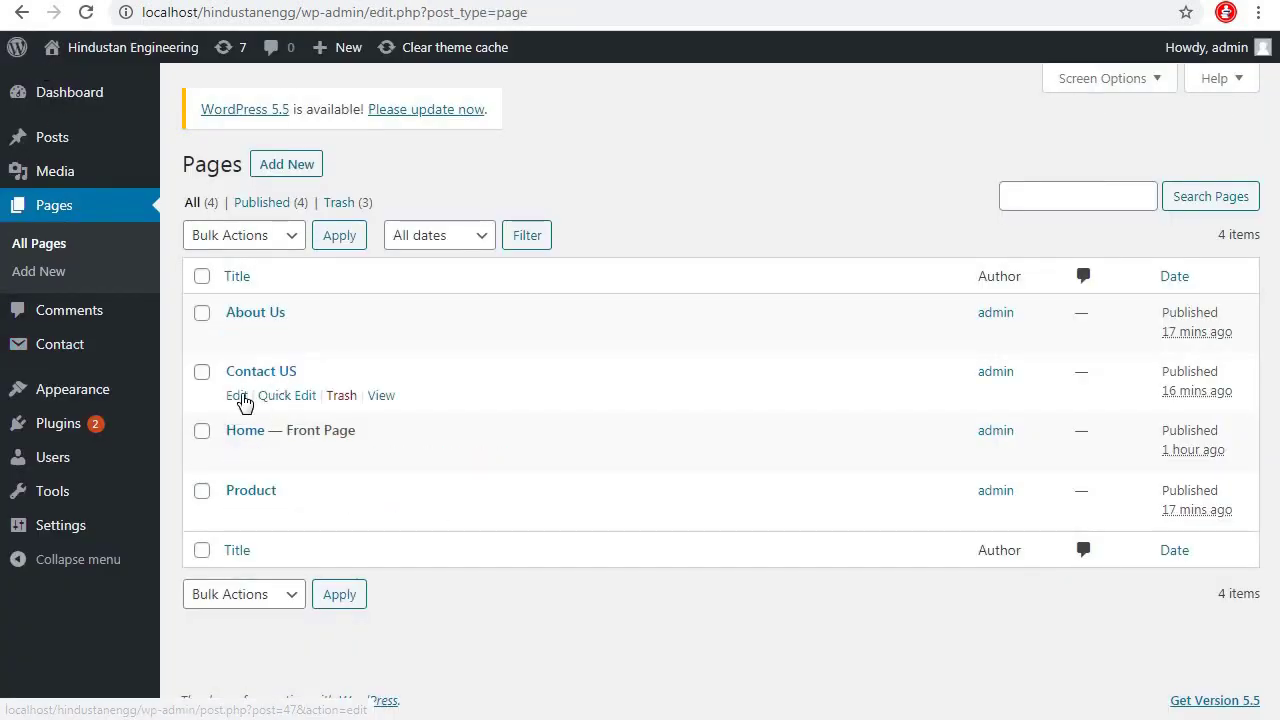
Upload contactbg as the Contact US featured image and update the page
{"action": "left_click", "coordinate": [238, 397]}
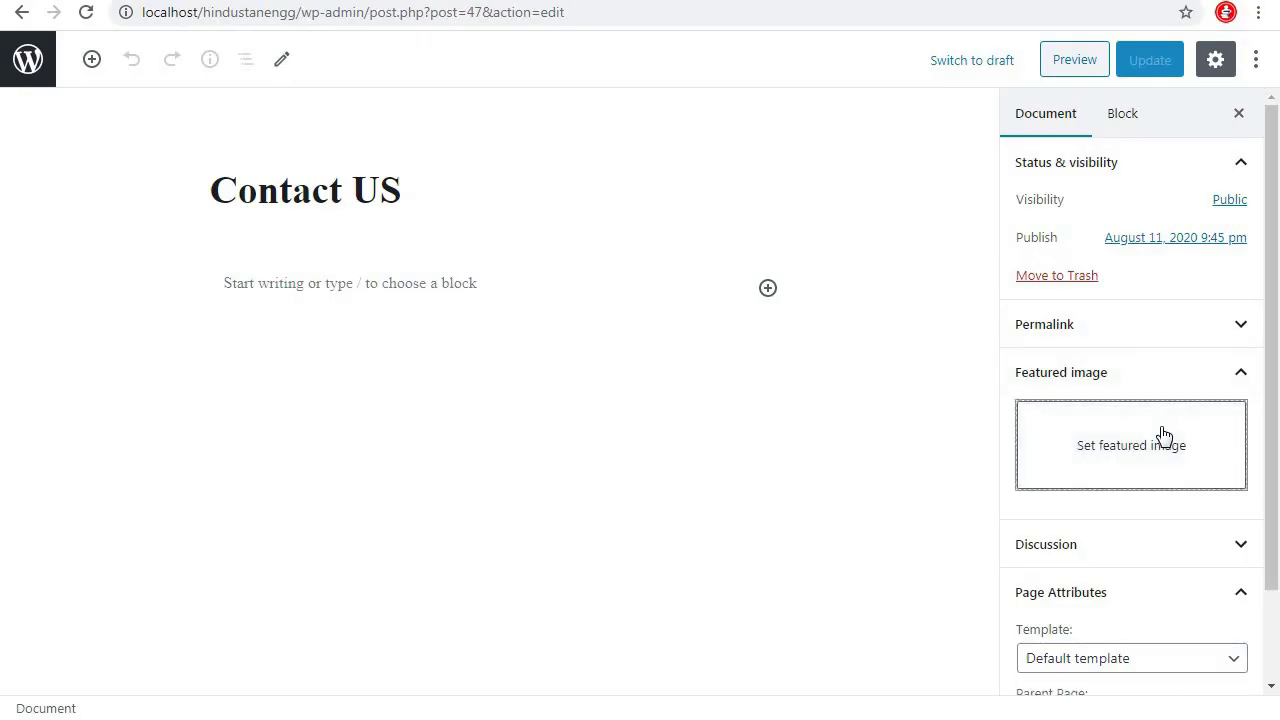
{"action": "left_click", "coordinate": [1160, 437]}
{"action": "left_click", "coordinate": [76, 136]}
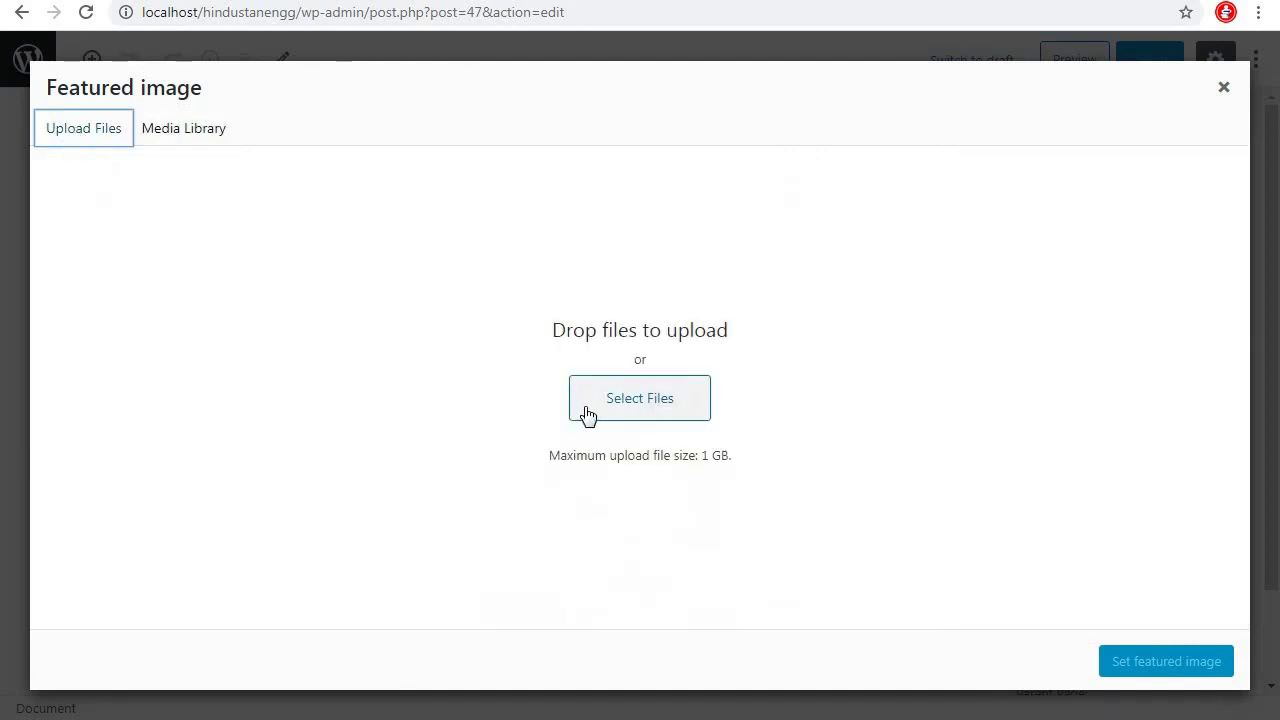
{"action": "left_click", "coordinate": [655, 418]}
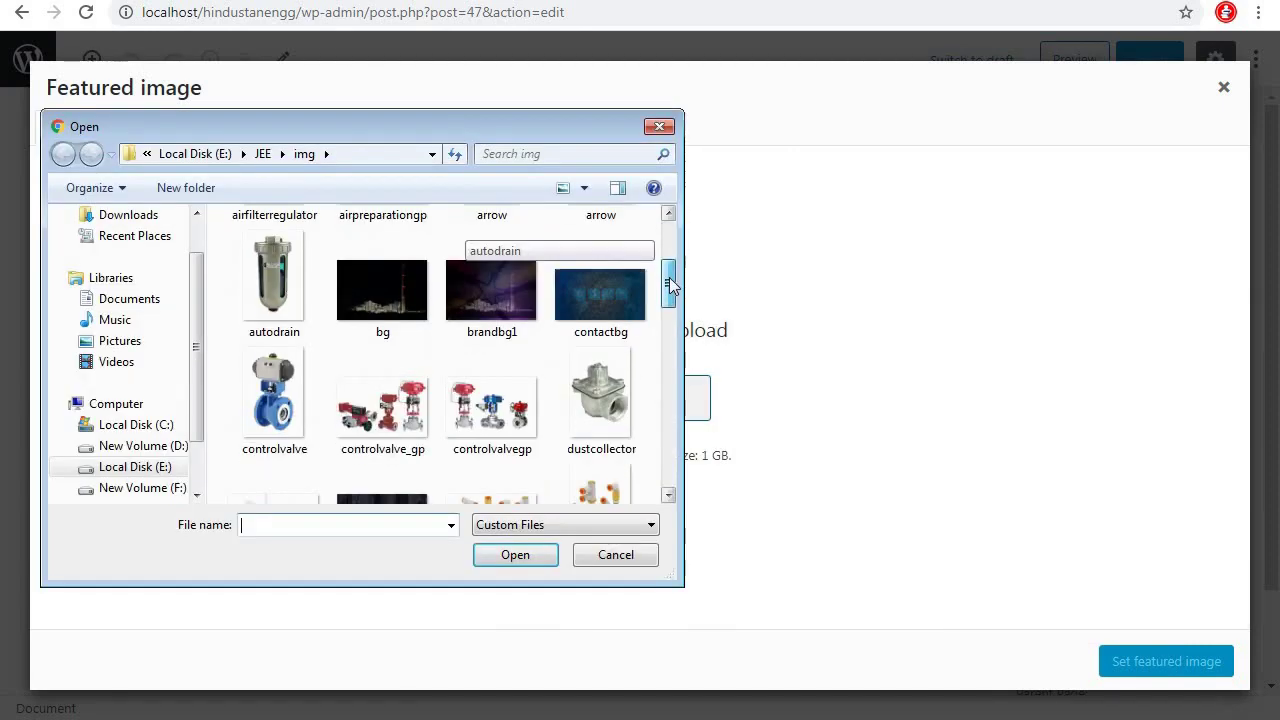
{"action": "left_click", "coordinate": [595, 285]}
{"action": "left_click", "coordinate": [516, 556]}
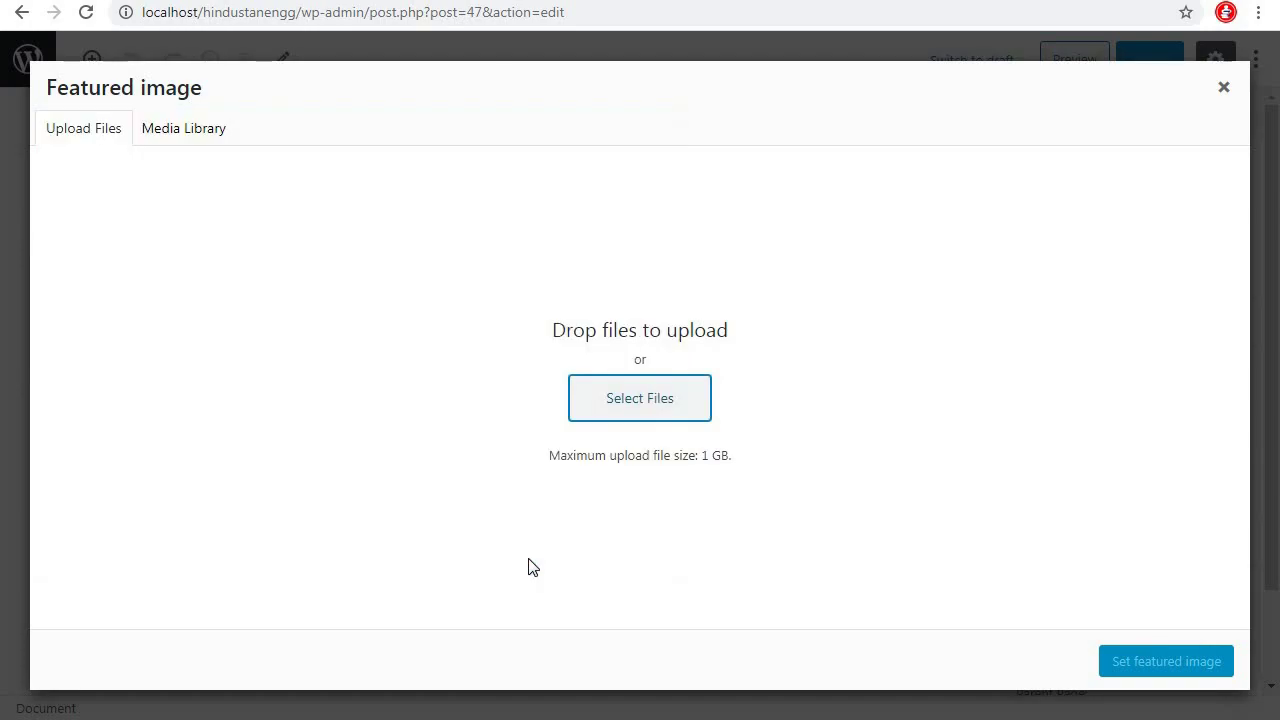
{"action": "left_click", "coordinate": [1166, 661]}
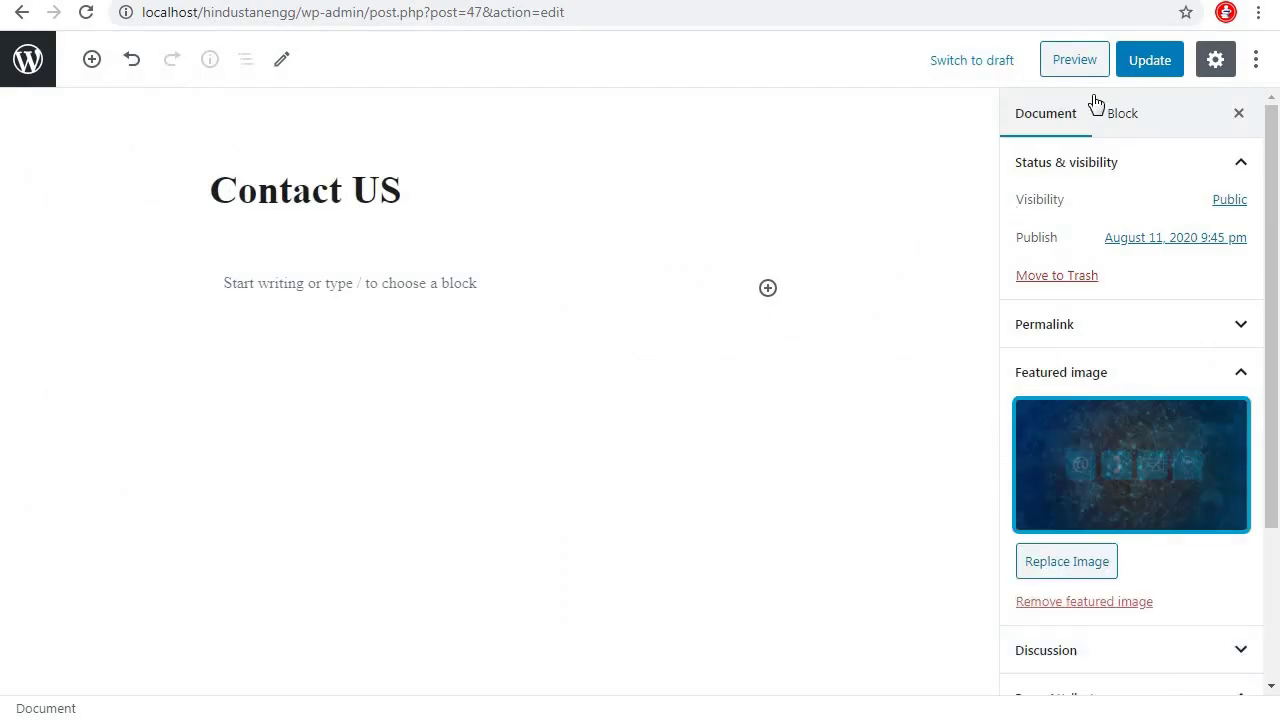
{"action": "left_click", "coordinate": [1149, 74]}
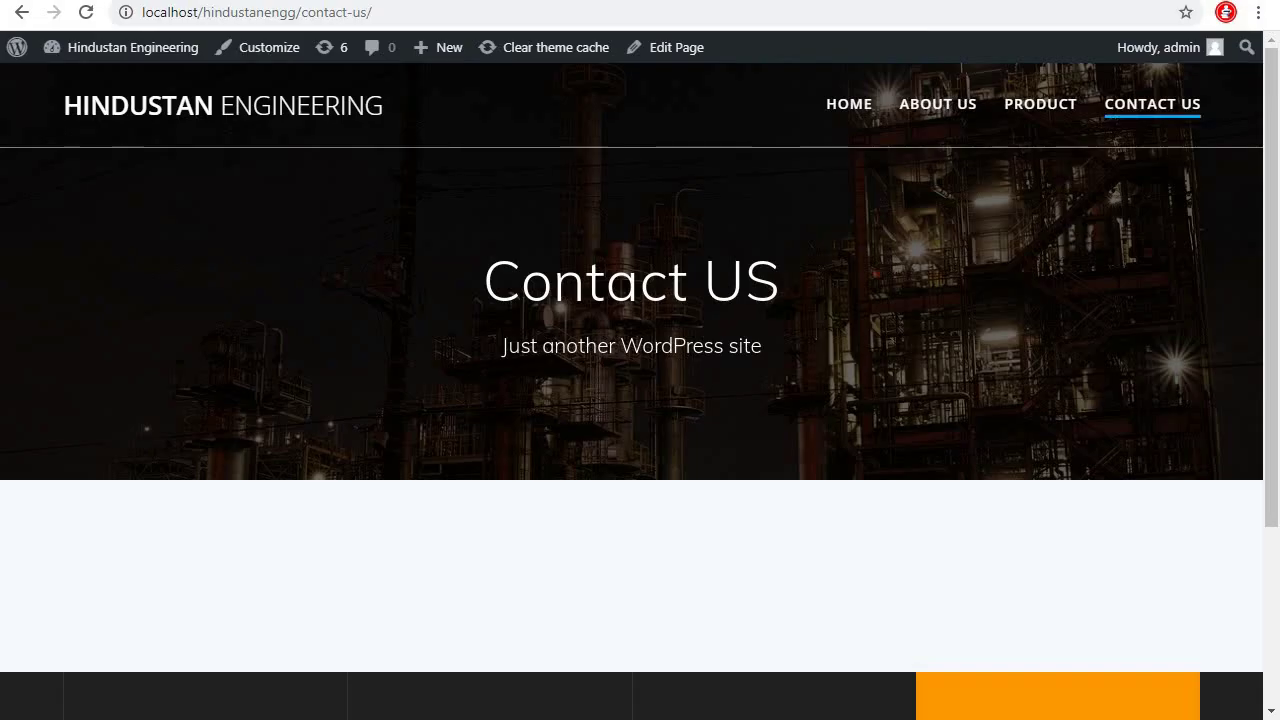
Reload Contact US, view the live Product and About Us banners, then return to the Contact US editor
{"action": "left_click", "coordinate": [86, 12]}
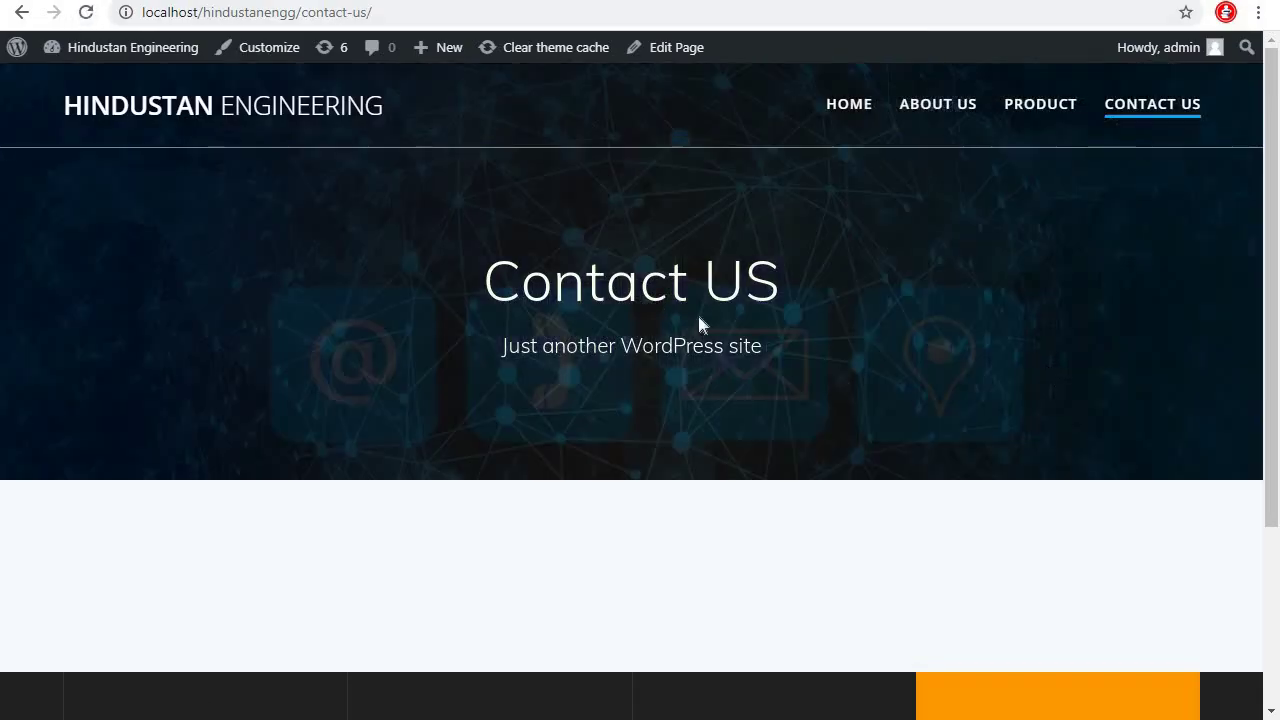
{"action": "left_click", "coordinate": [1062, 104]}
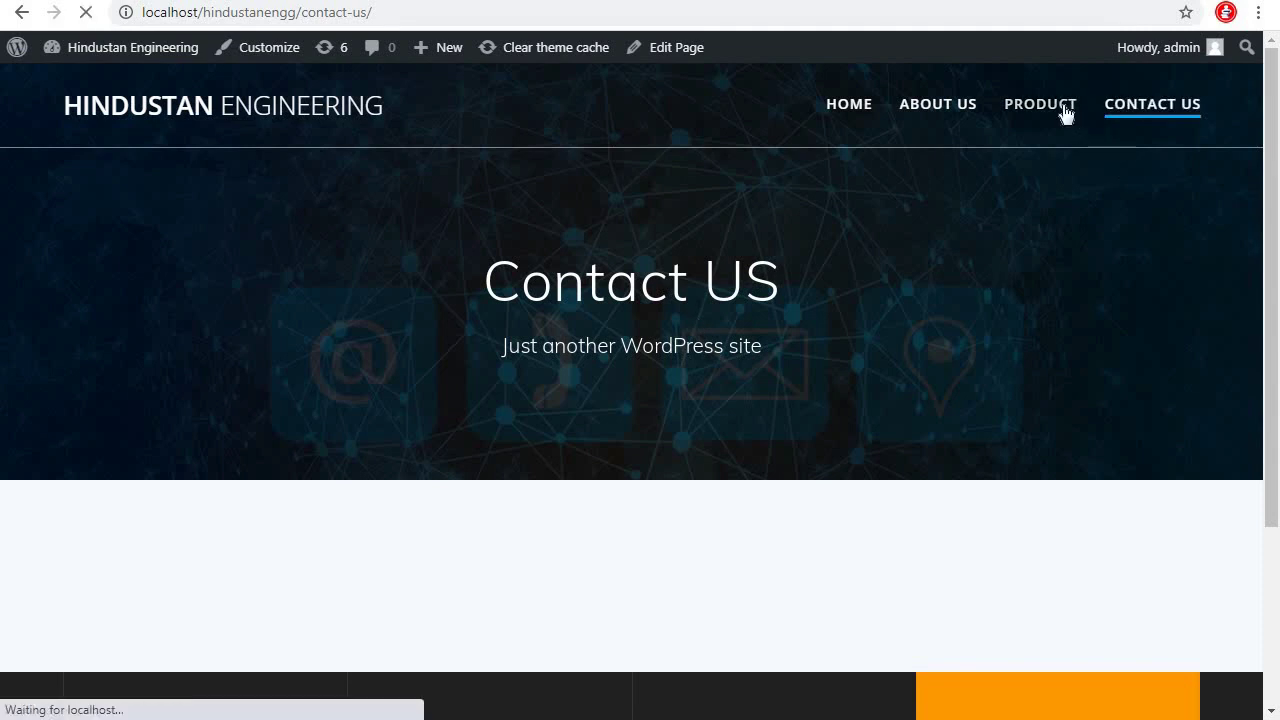
{"action": "left_click", "coordinate": [938, 106]}
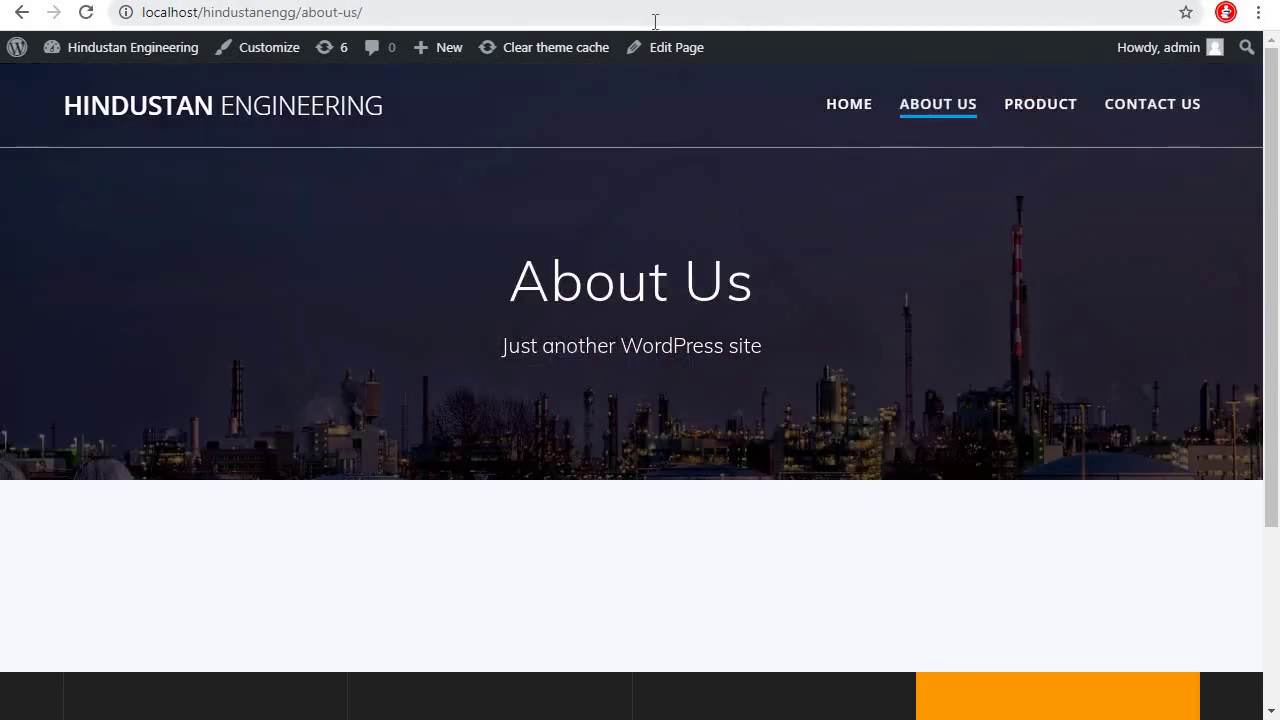
{"action": "left_click", "coordinate": [589, 2]}
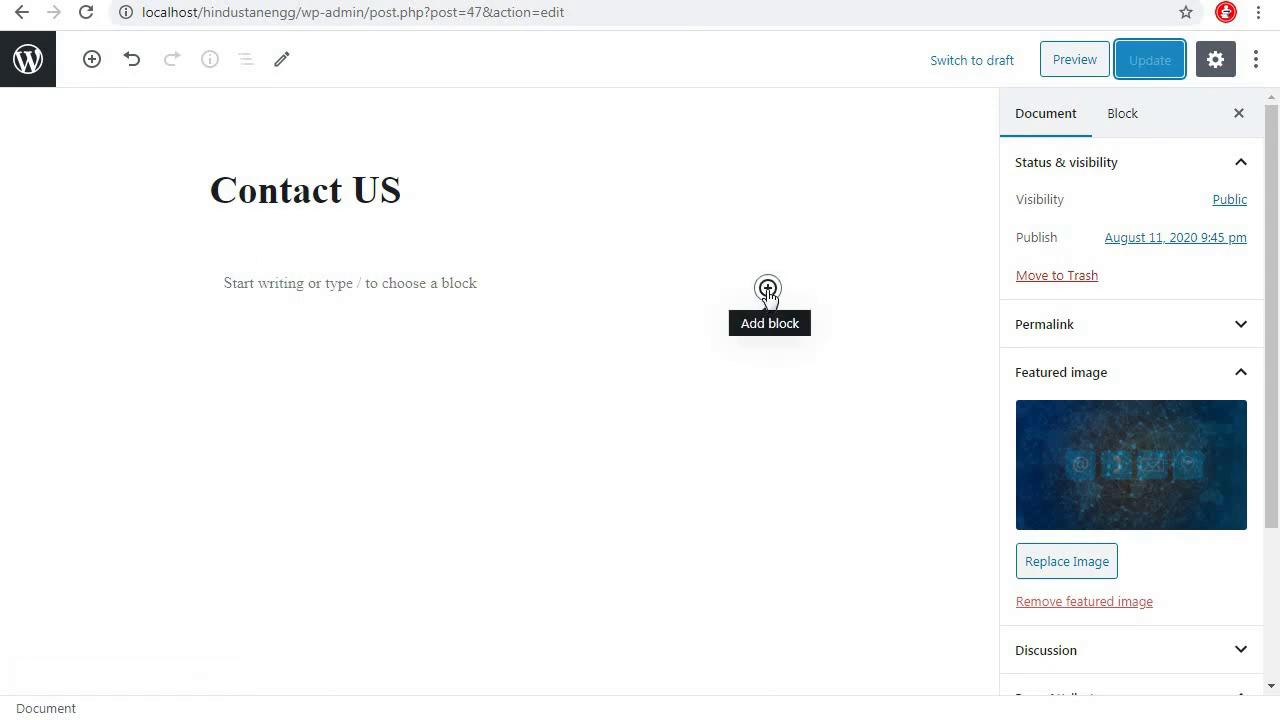
Add a Shortcode block with the Contact form 1 contact-form-7 shortcode to Contact US and update it
{"action": "left_click", "coordinate": [768, 289]}
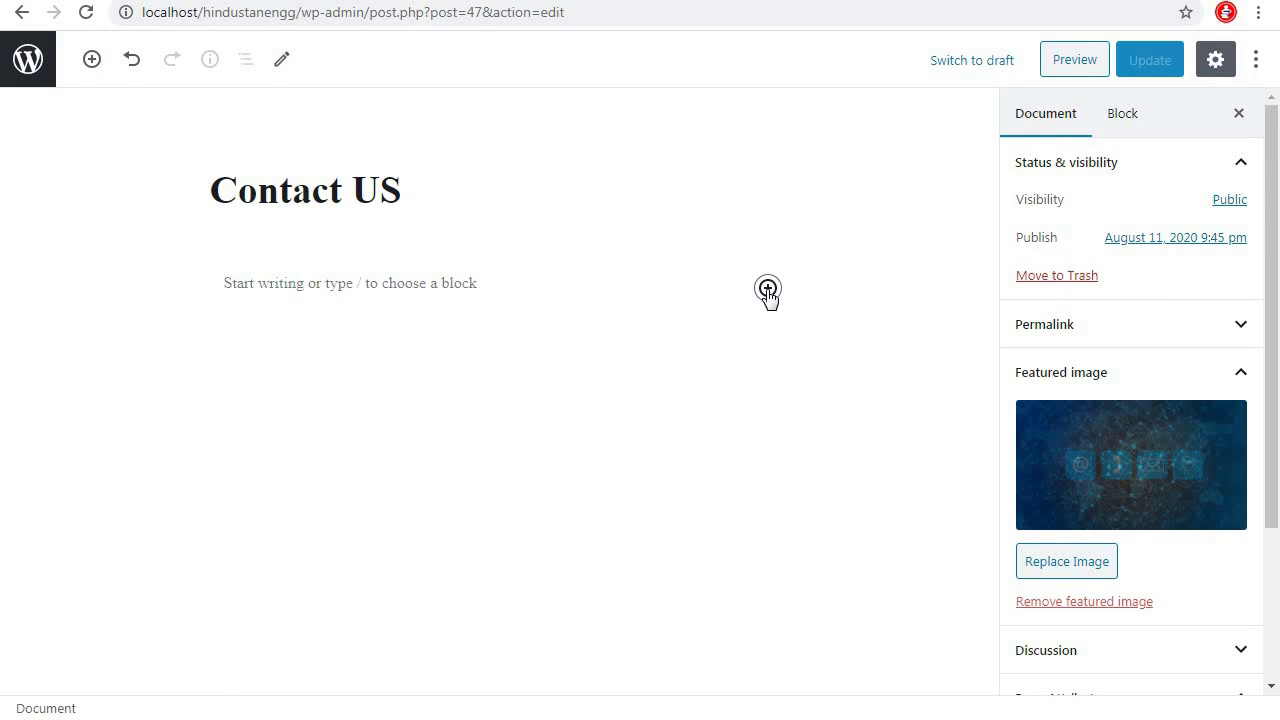
{"action": "left_click", "coordinate": [768, 289]}
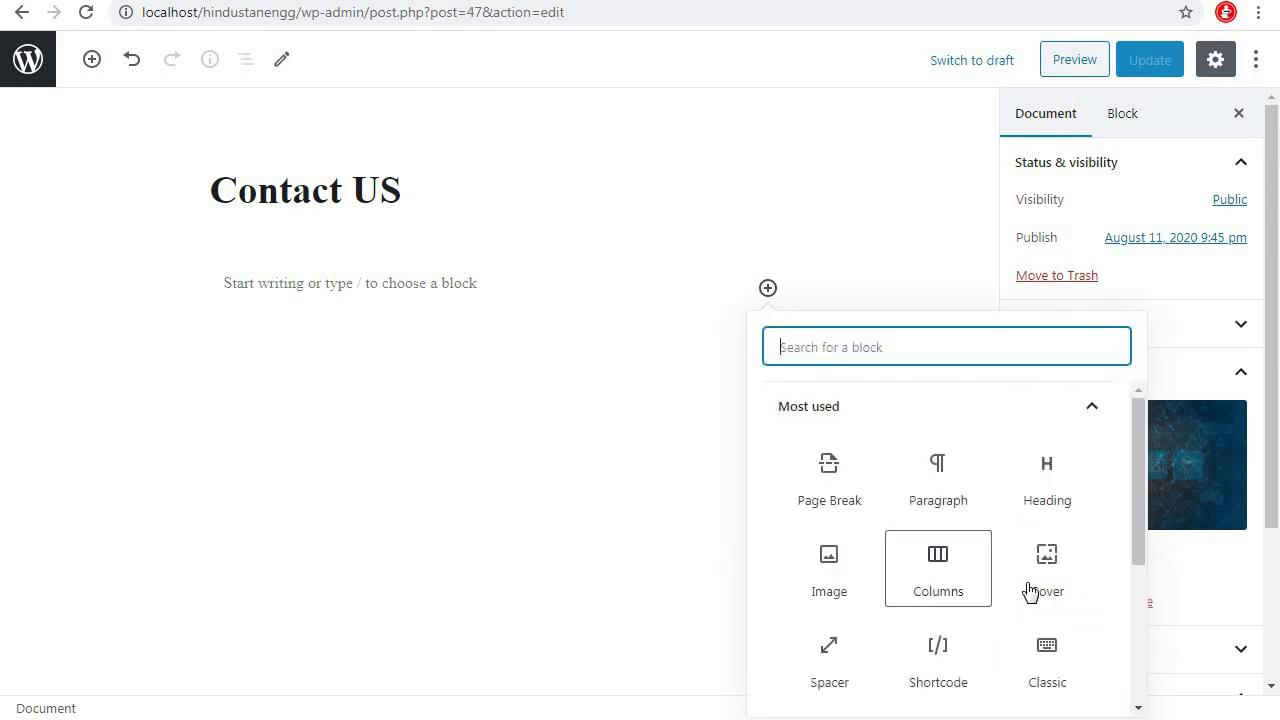
{"action": "left_click", "coordinate": [938, 656]}
{"action": "type", "text": "[contact-form-7 id=\"38\" title=\"Contact form 1\"]"}
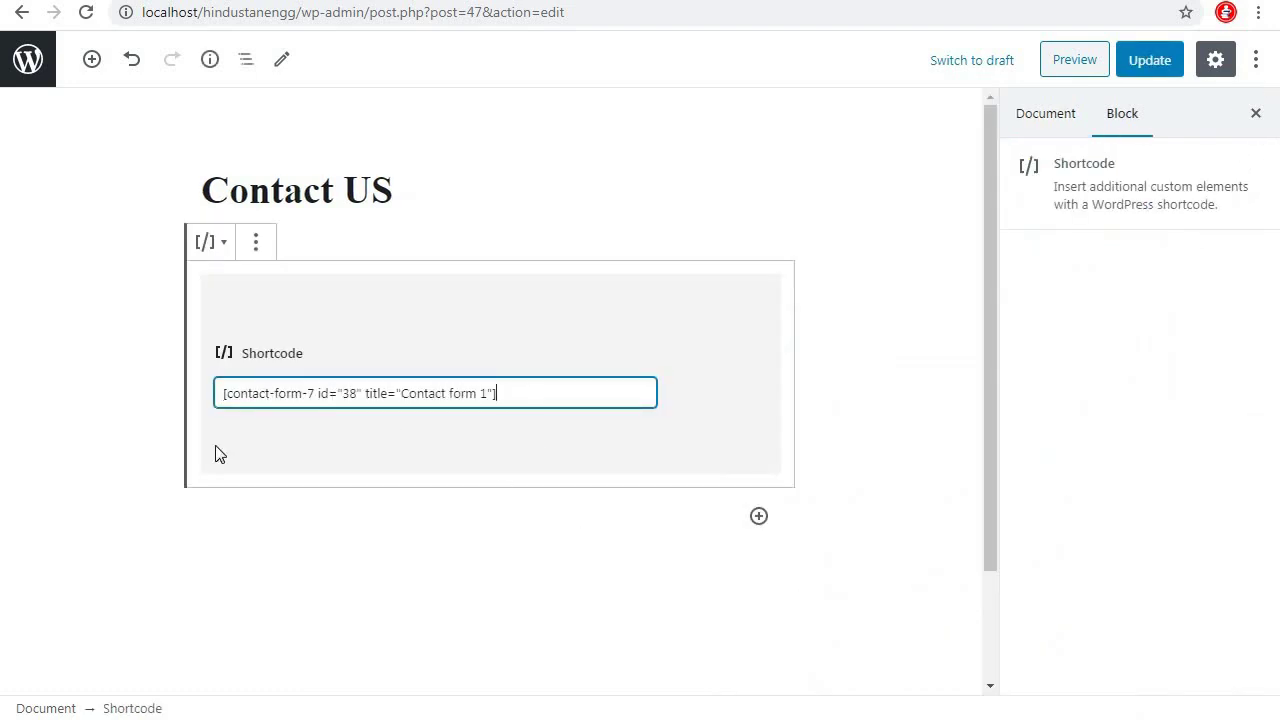
{"action": "left_click", "coordinate": [1148, 60]}
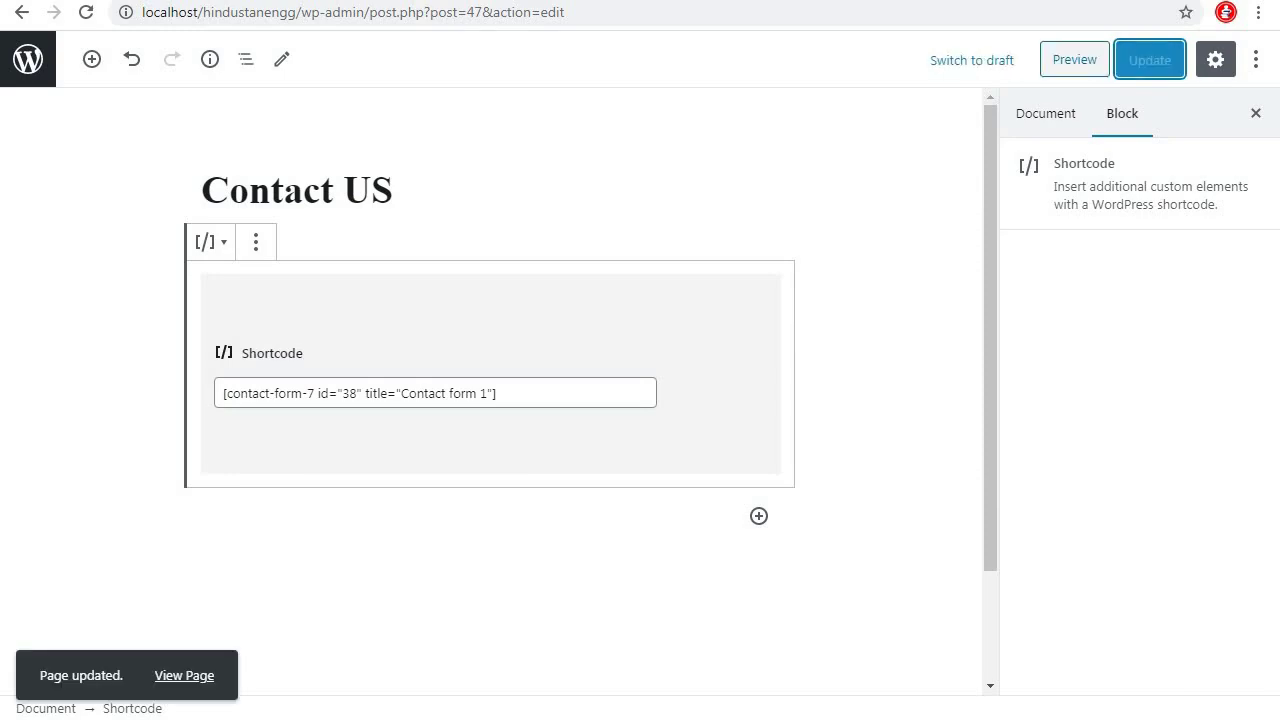
{"action": "key", "text": "ctrl+Tab"}
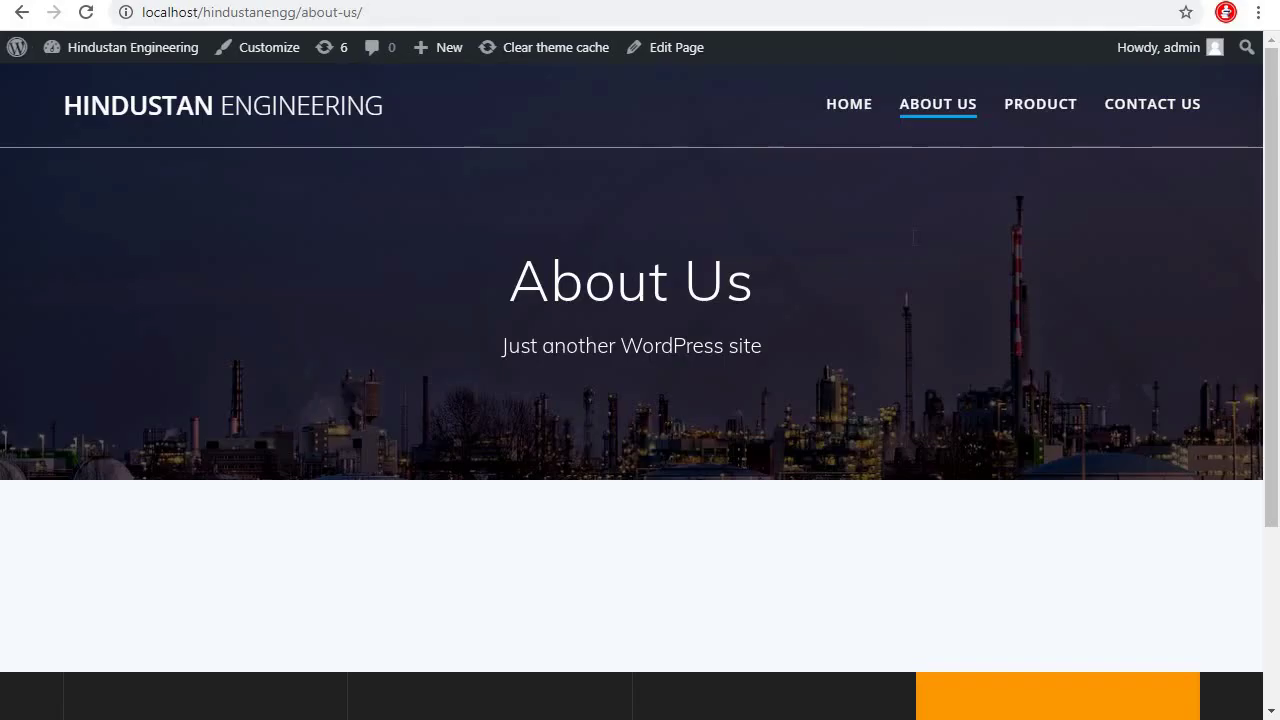
On the live Contact Us page, fill in name, email, mobile and message, and send a test
{"action": "left_click", "coordinate": [1156, 104]}
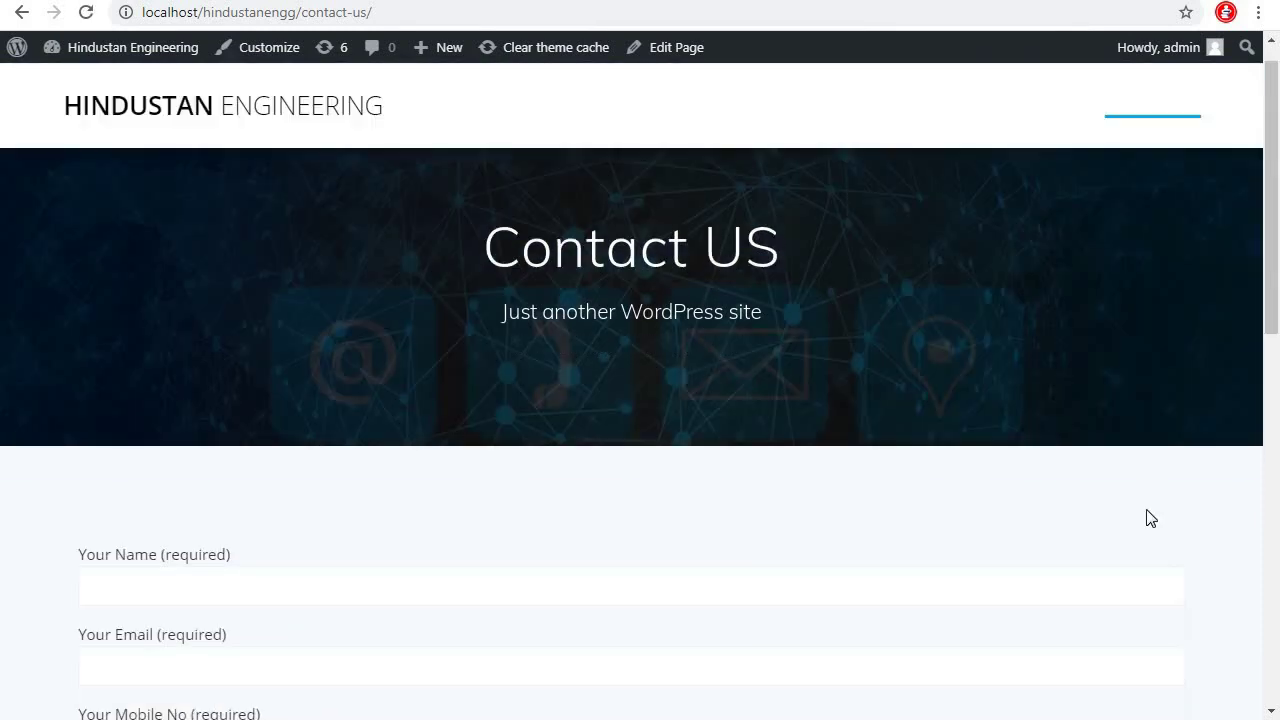
{"action": "scroll", "coordinate": [1148, 517], "scroll_direction": "down", "scroll_amount": 4}
{"action": "scroll", "coordinate": [782, 408], "scroll_direction": "up", "scroll_amount": 2}
{"action": "left_click", "coordinate": [200, 423]}
{"action": "scroll", "coordinate": [280, 500], "scroll_direction": "down", "scroll_amount": 2}
{"action": "left_click", "coordinate": [311, 305]}
{"action": "left_click", "coordinate": [328, 385]}
{"action": "left_click", "coordinate": [434, 591]}
{"action": "scroll", "coordinate": [613, 545], "scroll_direction": "down", "scroll_amount": 4}
{"action": "scroll", "coordinate": [609, 543], "scroll_direction": "up", "scroll_amount": 3}
{"action": "scroll", "coordinate": [609, 543], "scroll_direction": "down", "scroll_amount": 3}
{"action": "left_click", "coordinate": [110, 415]}
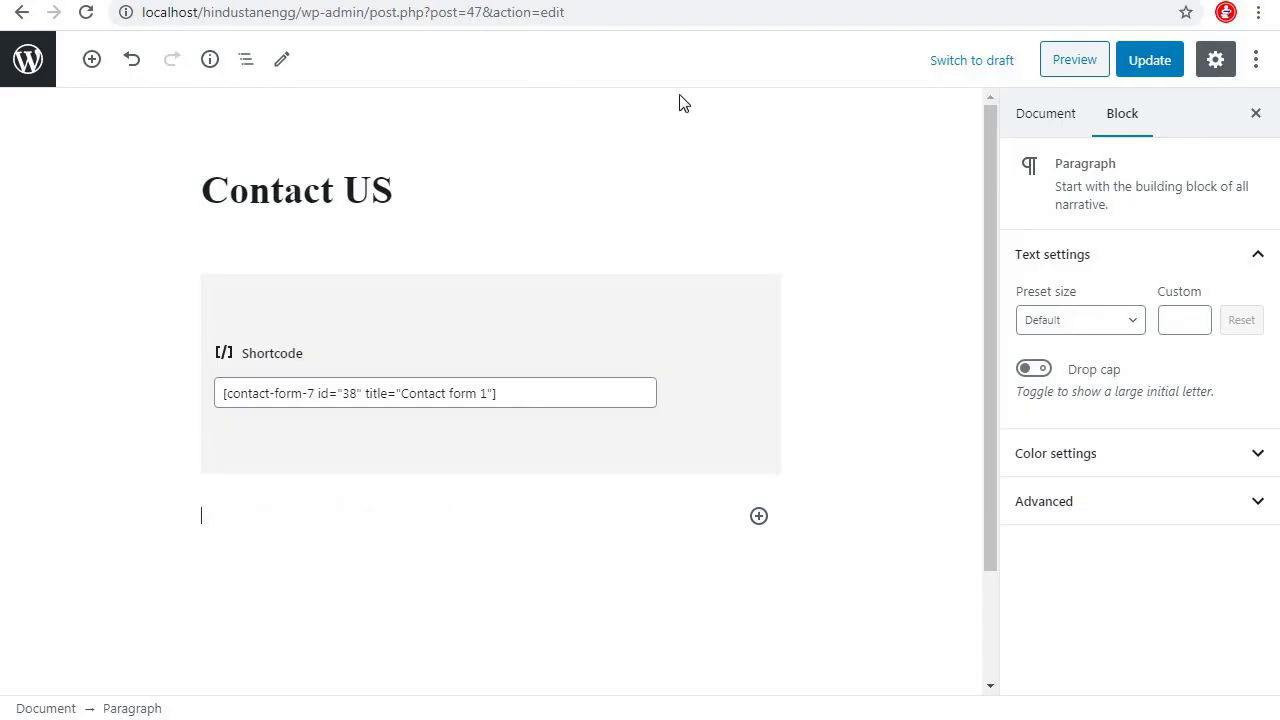
Update the Contact US page in the editor and return to the Pages list
{"action": "left_click", "coordinate": [30, 59]}
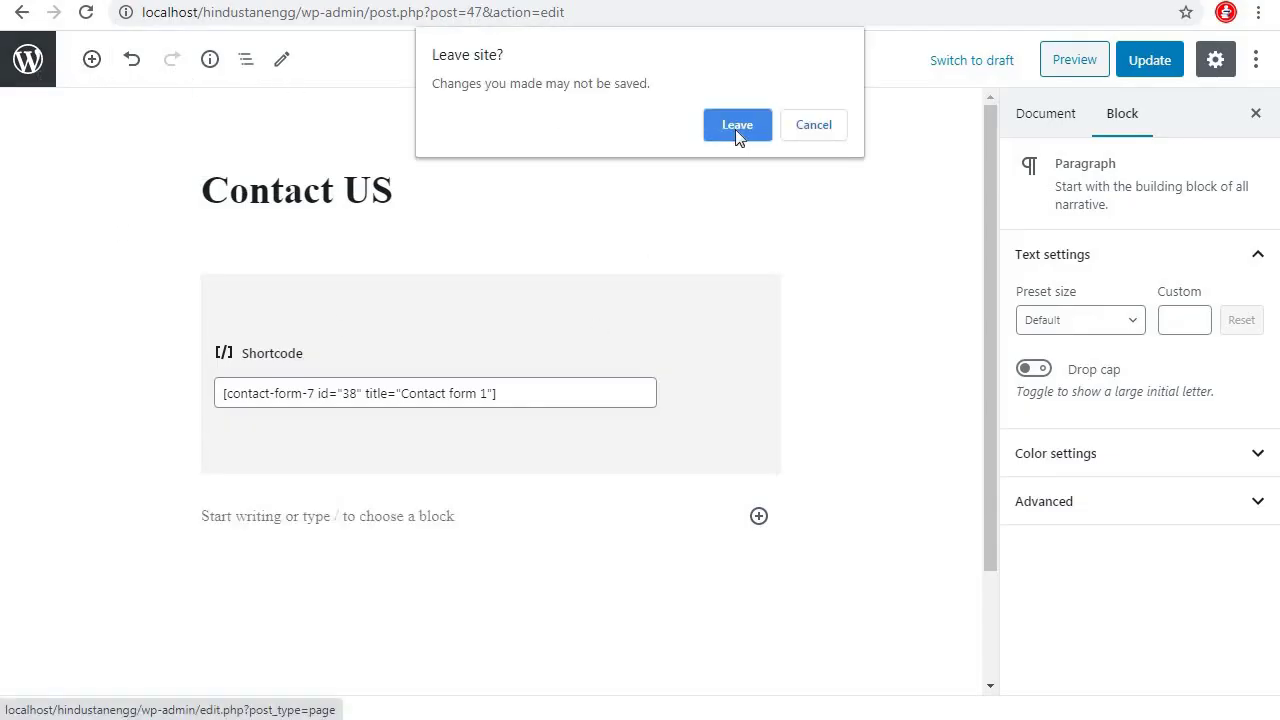
{"action": "left_click", "coordinate": [810, 126]}
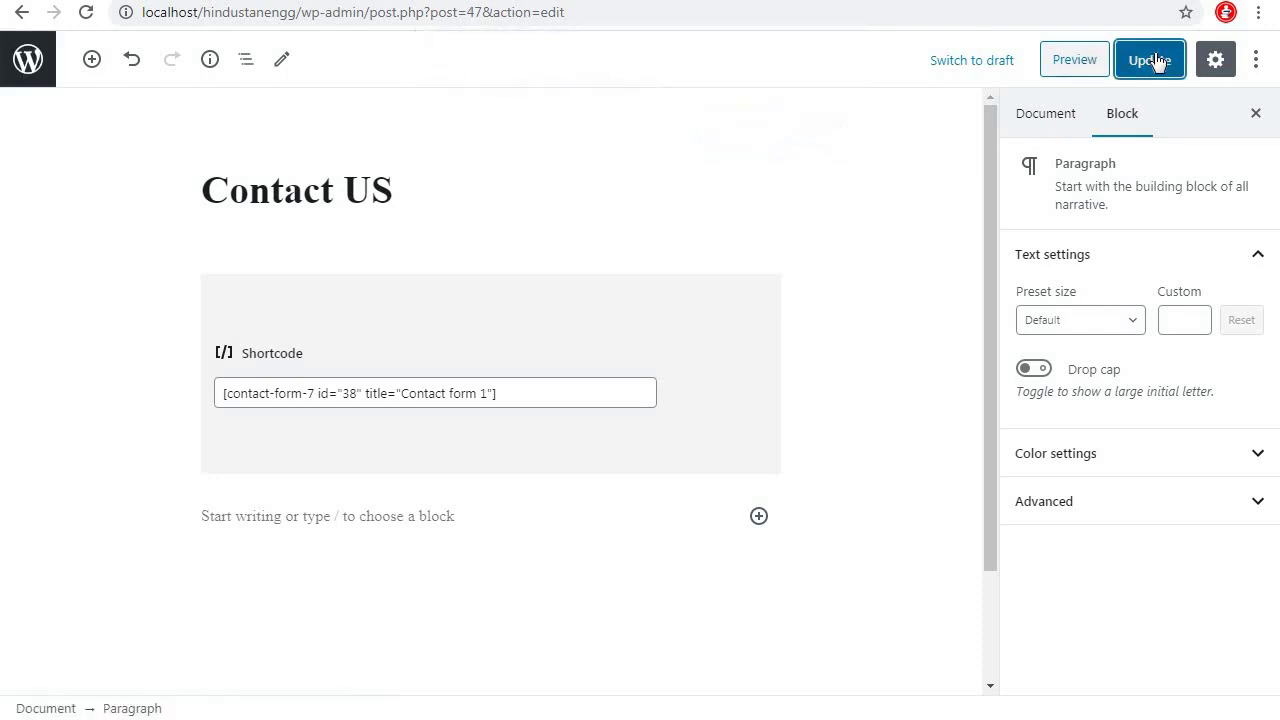
{"action": "left_click", "coordinate": [1150, 59]}
{"action": "left_click", "coordinate": [30, 60]}
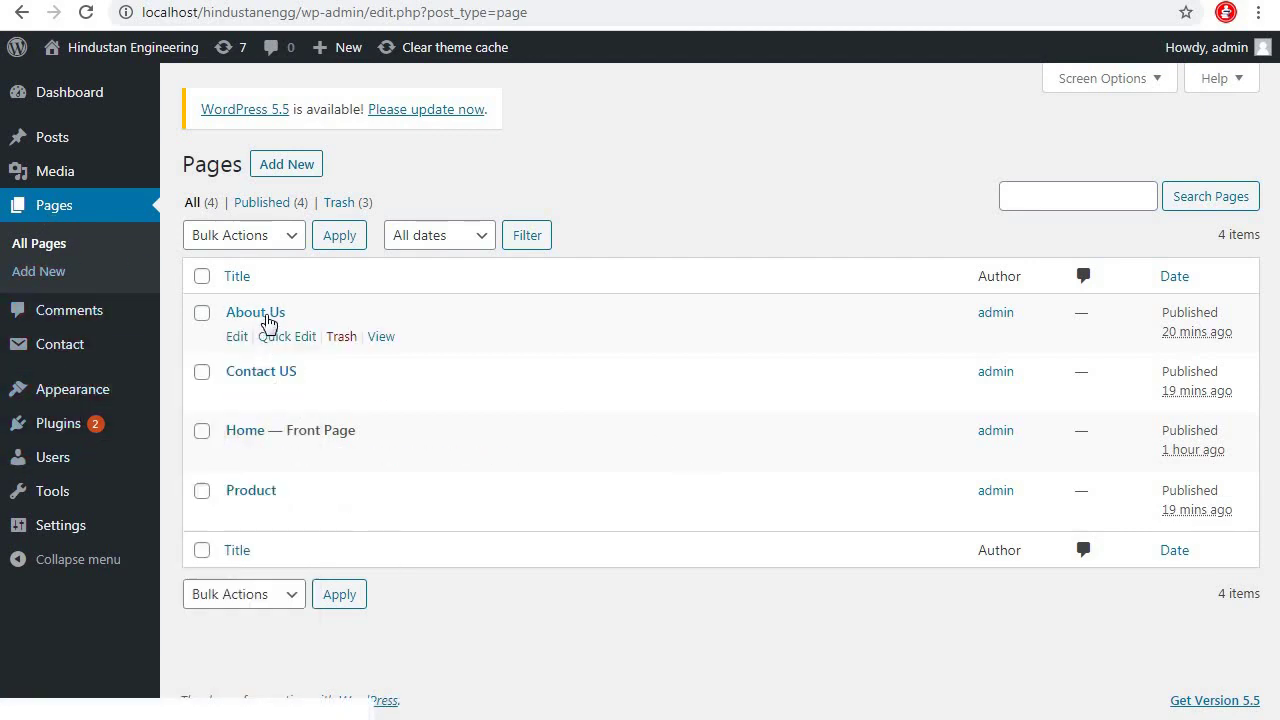
Open About Us for editing and view the Bharat Engineering site's About Us page for reference
{"action": "left_click", "coordinate": [237, 337]}
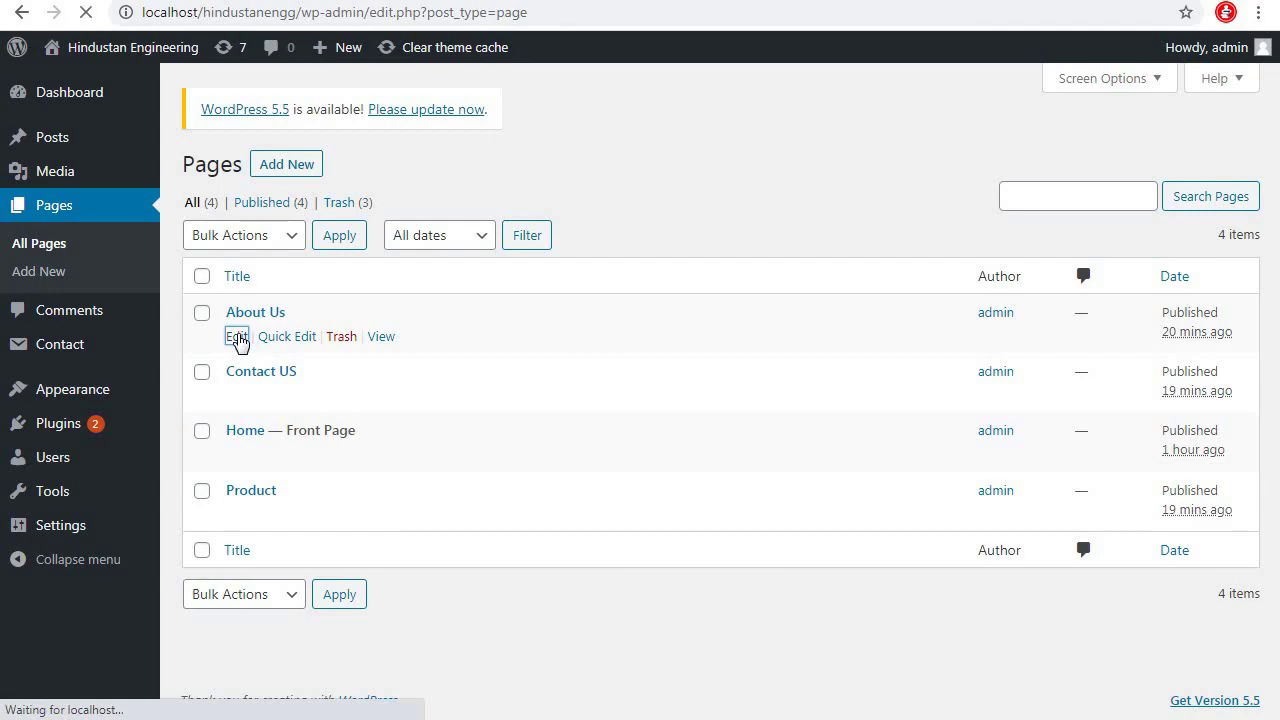
{"action": "left_click", "coordinate": [130, 0]}
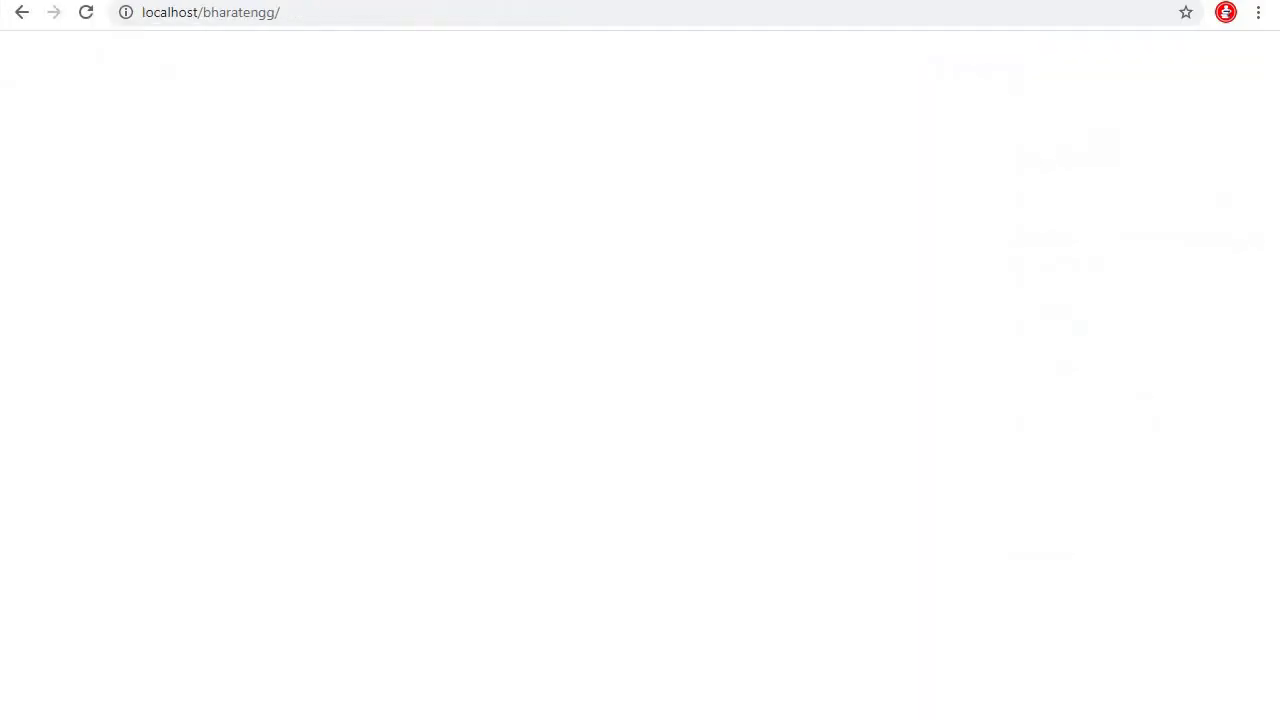
{"action": "scroll", "coordinate": [1008, 423], "scroll_direction": "up", "scroll_amount": 9}
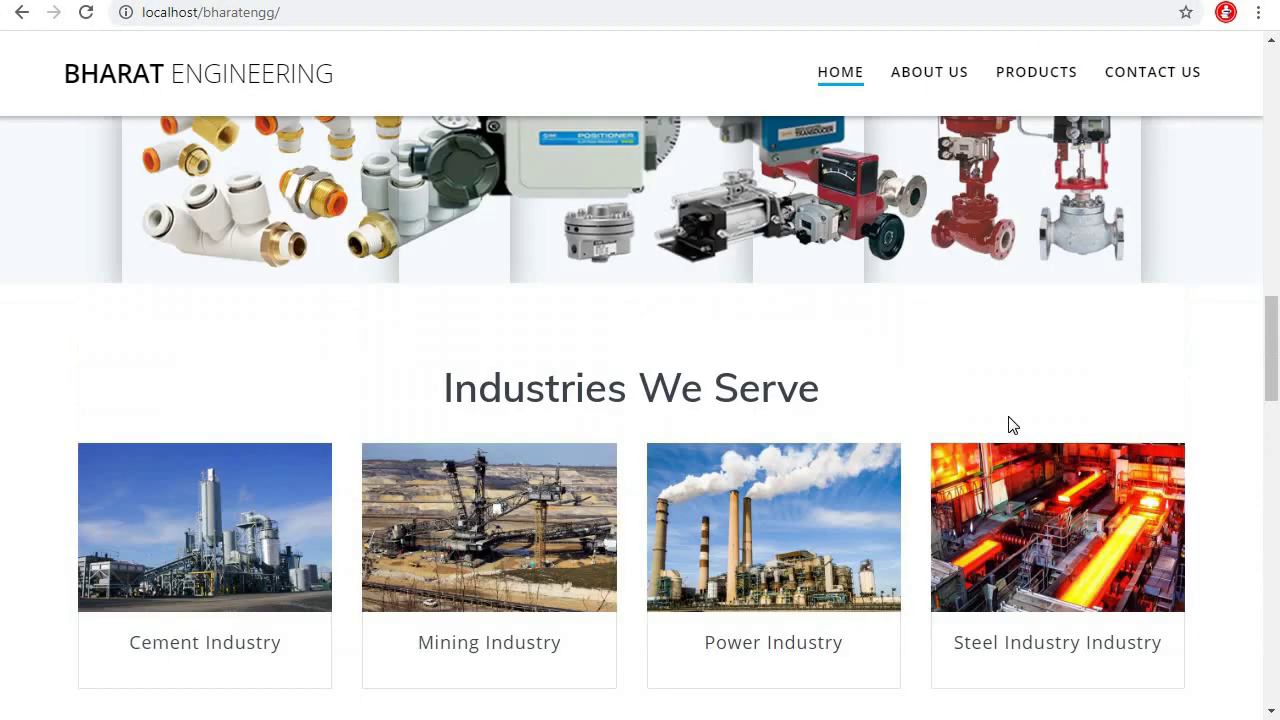
{"action": "scroll", "coordinate": [981, 325], "scroll_direction": "up", "scroll_amount": 4}
{"action": "left_click", "coordinate": [946, 84]}
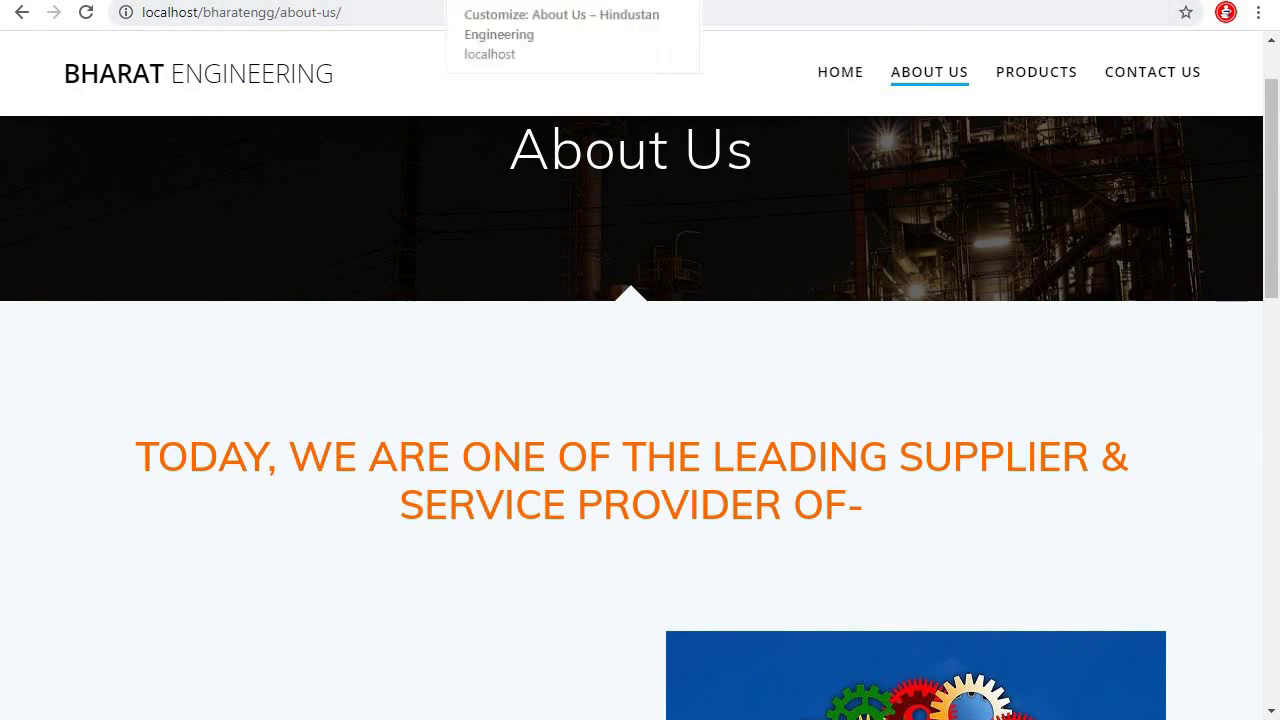
{"action": "key", "text": "ctrl+Tab"}
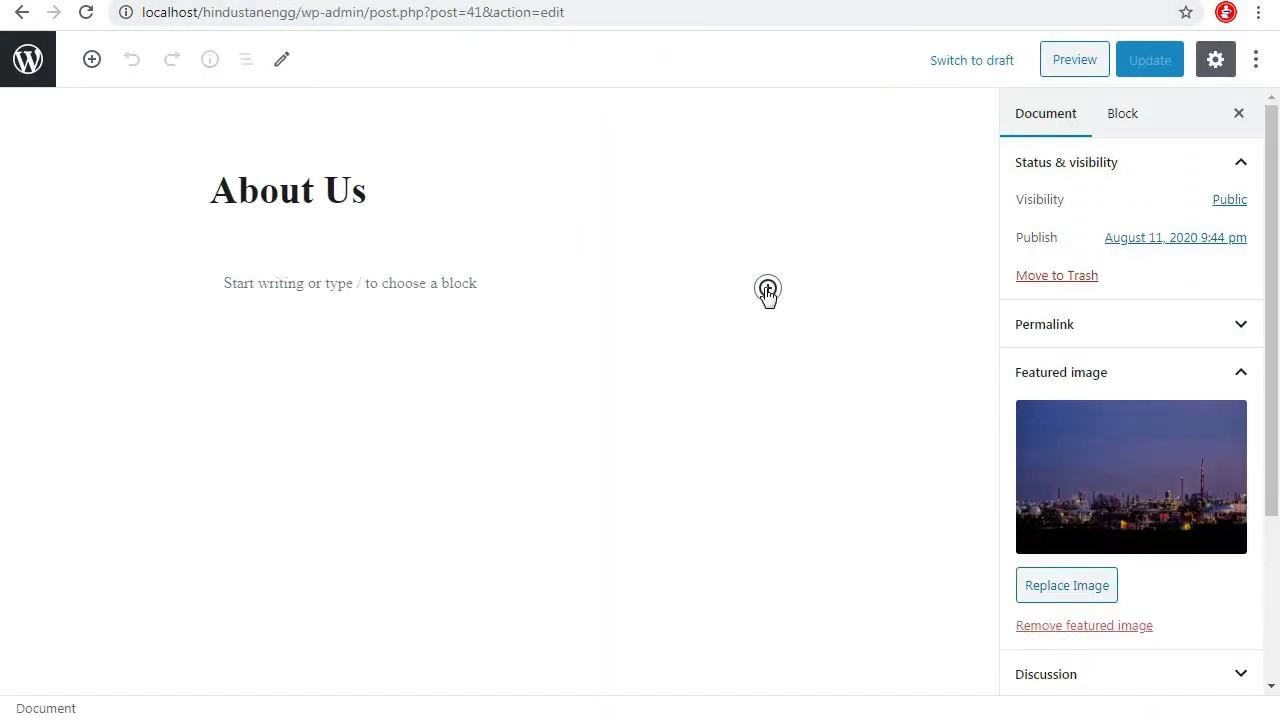
Add a Heading block with the copied text 'TODAY, WE ARE ONE OF THE LEADING SUPPLIER & SERVICE PROVIDER OF-'
{"action": "left_click", "coordinate": [767, 290]}
{"action": "left_click", "coordinate": [1060, 500]}
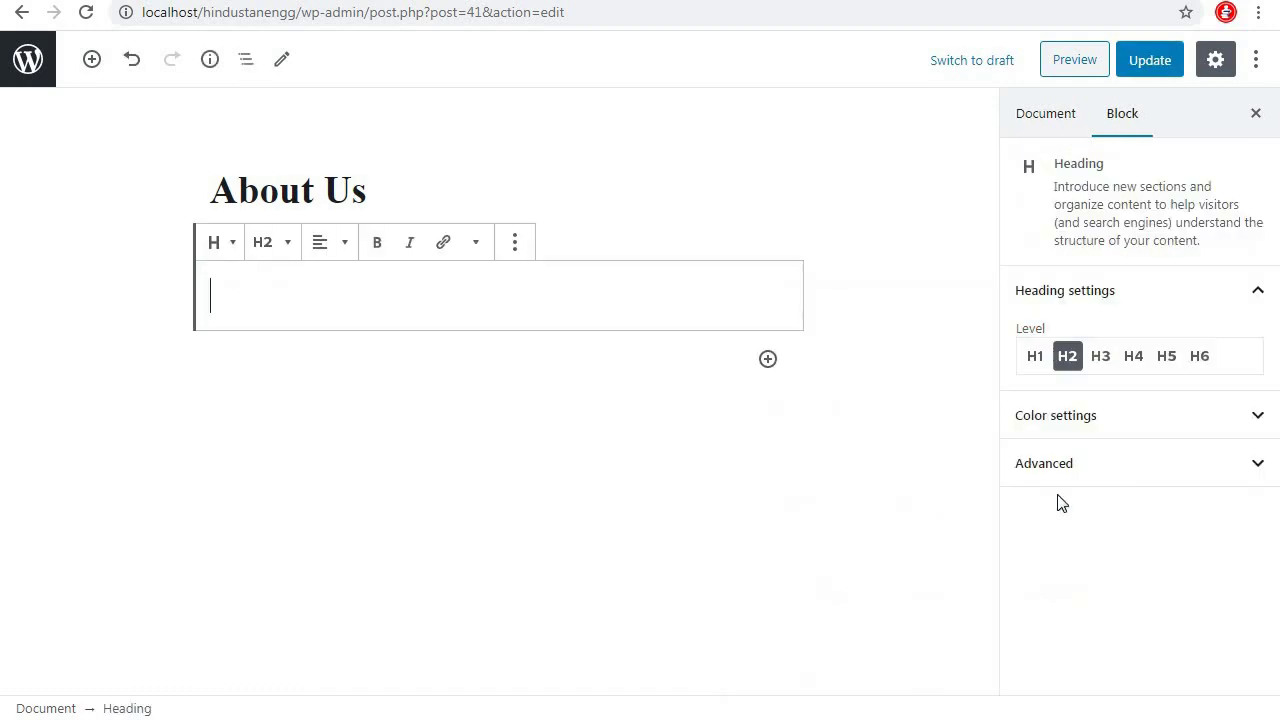
{"action": "key", "text": "ctrl+Tab"}
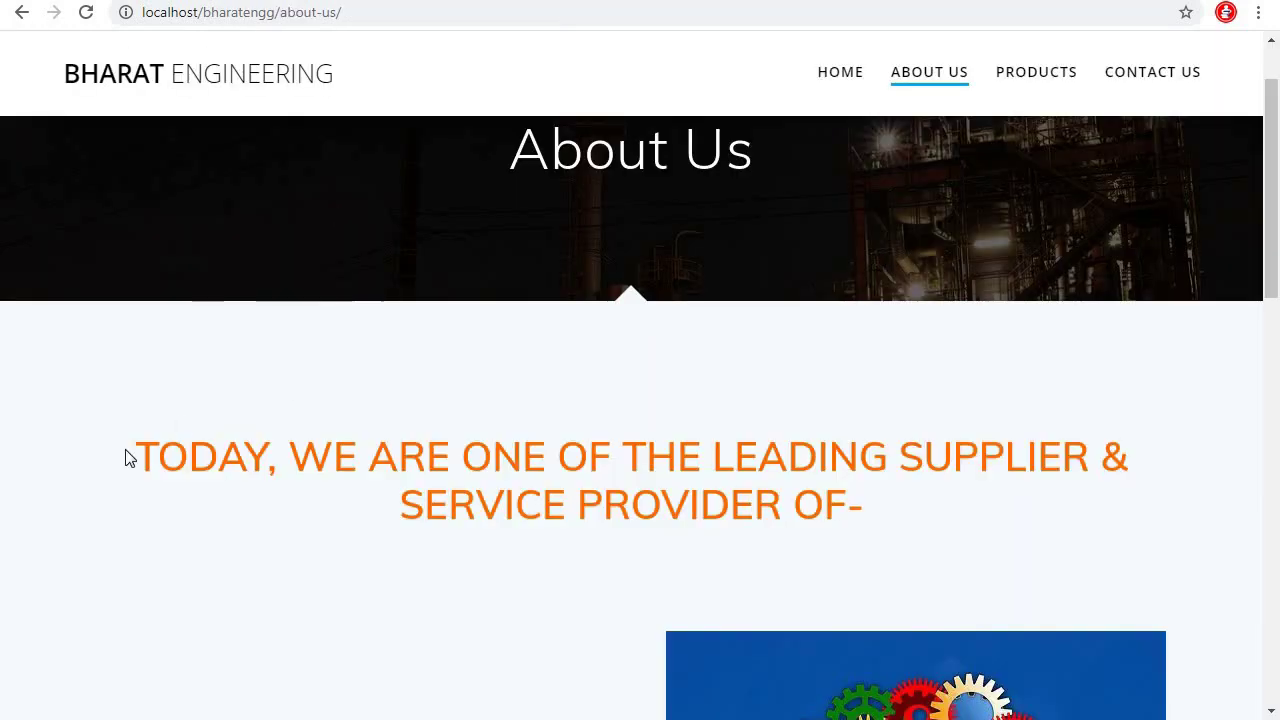
{"action": "left_click_drag", "start_coordinate": [128, 458], "coordinate": [836, 560]}
{"action": "key", "text": "ctrl+c"}
{"action": "key", "text": "ctrl+Tab"}
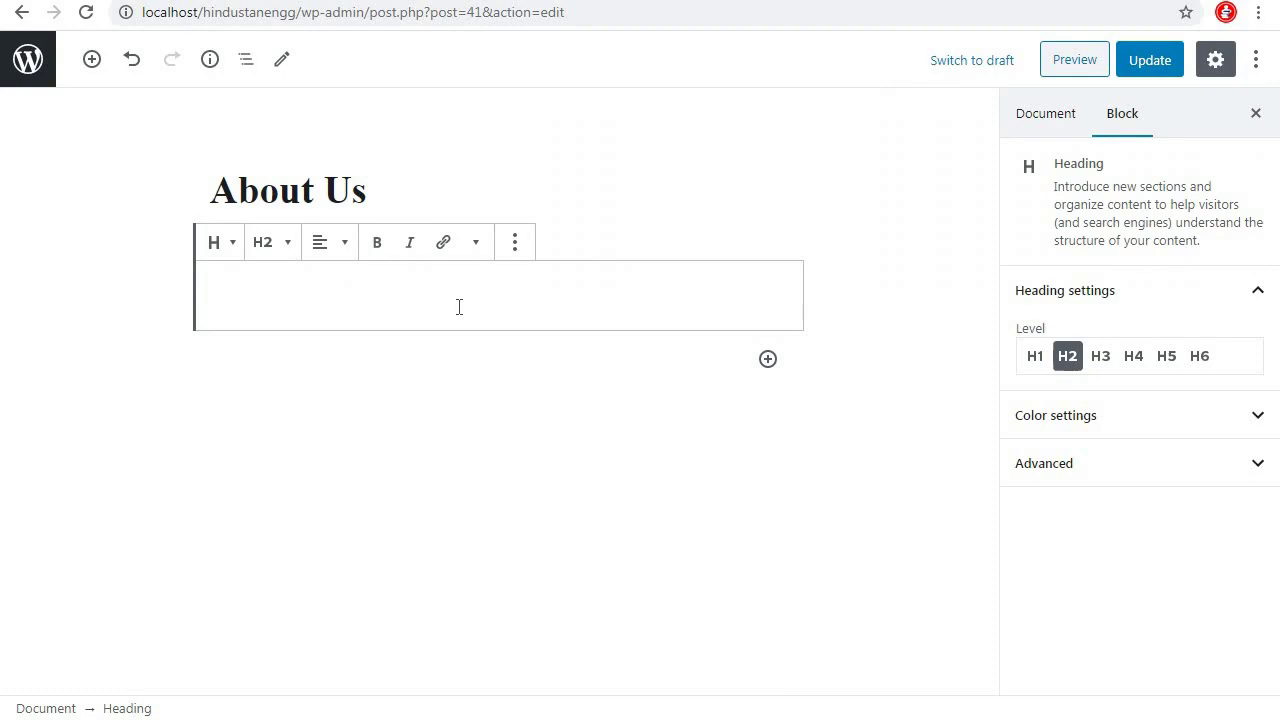
{"action": "key", "text": "ctrl+v"}
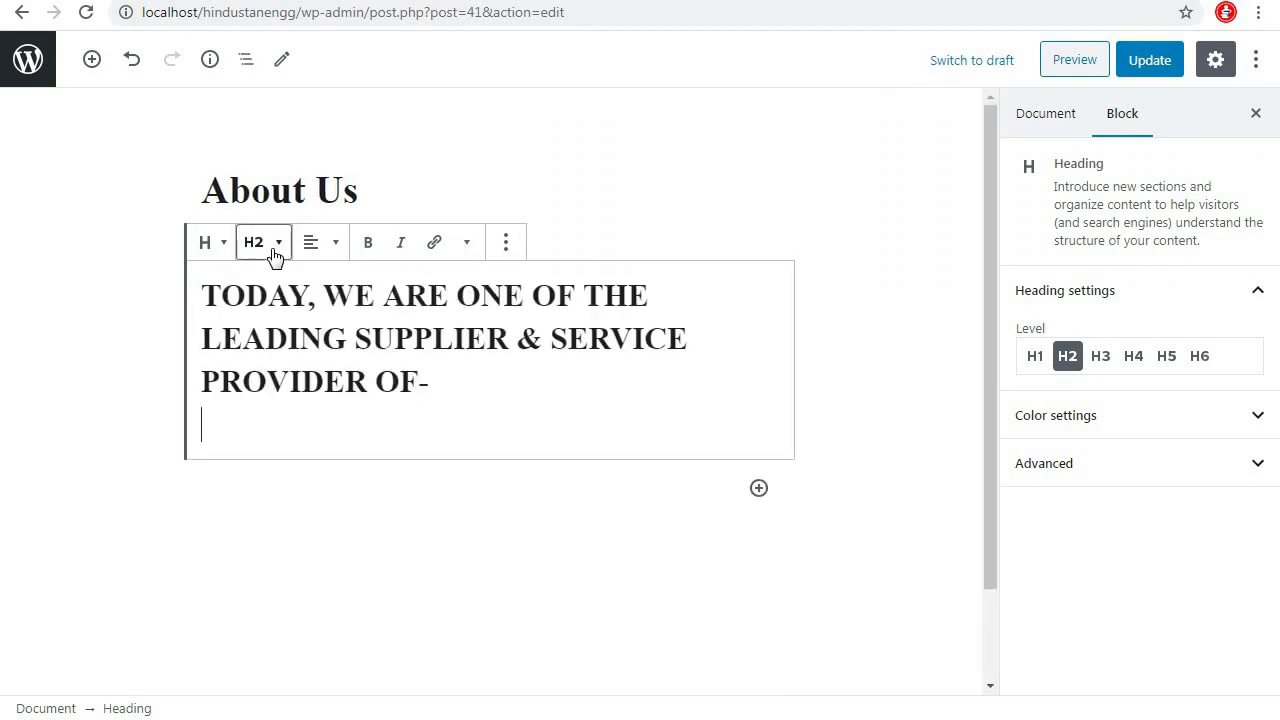
Make the heading H1, orange and bold
{"action": "left_click", "coordinate": [276, 246]}
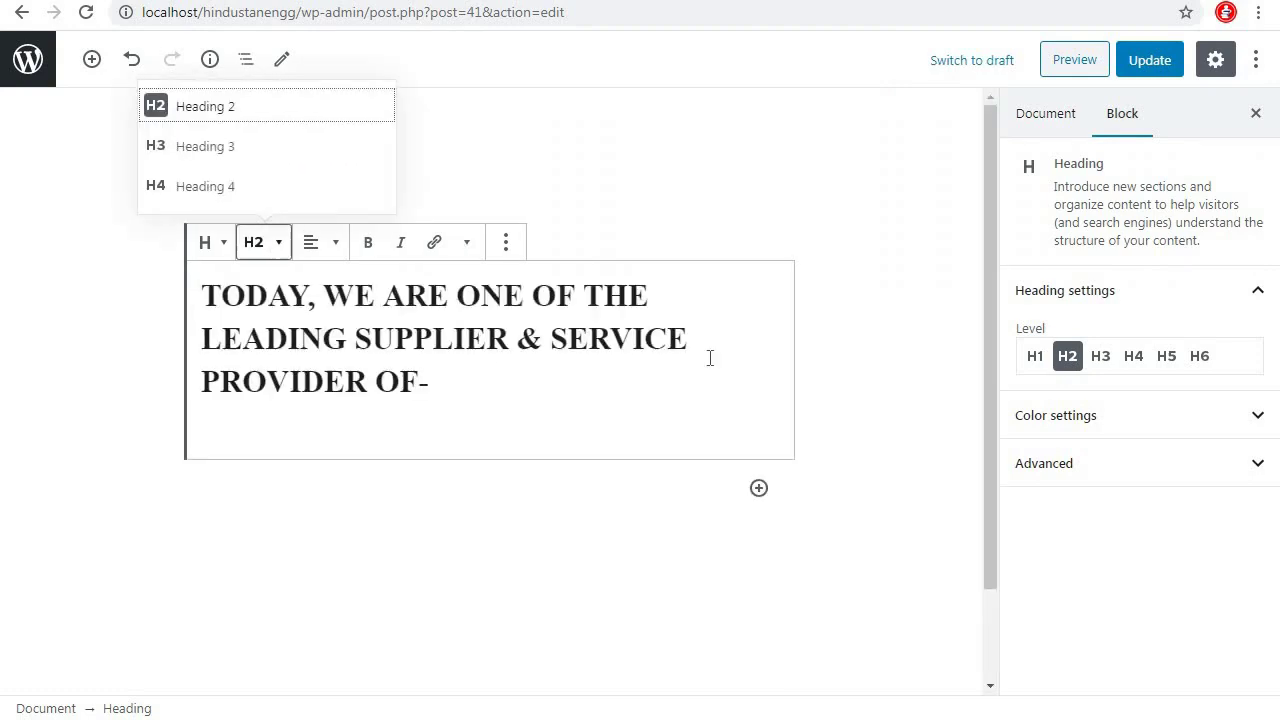
{"action": "left_click", "coordinate": [1036, 358]}
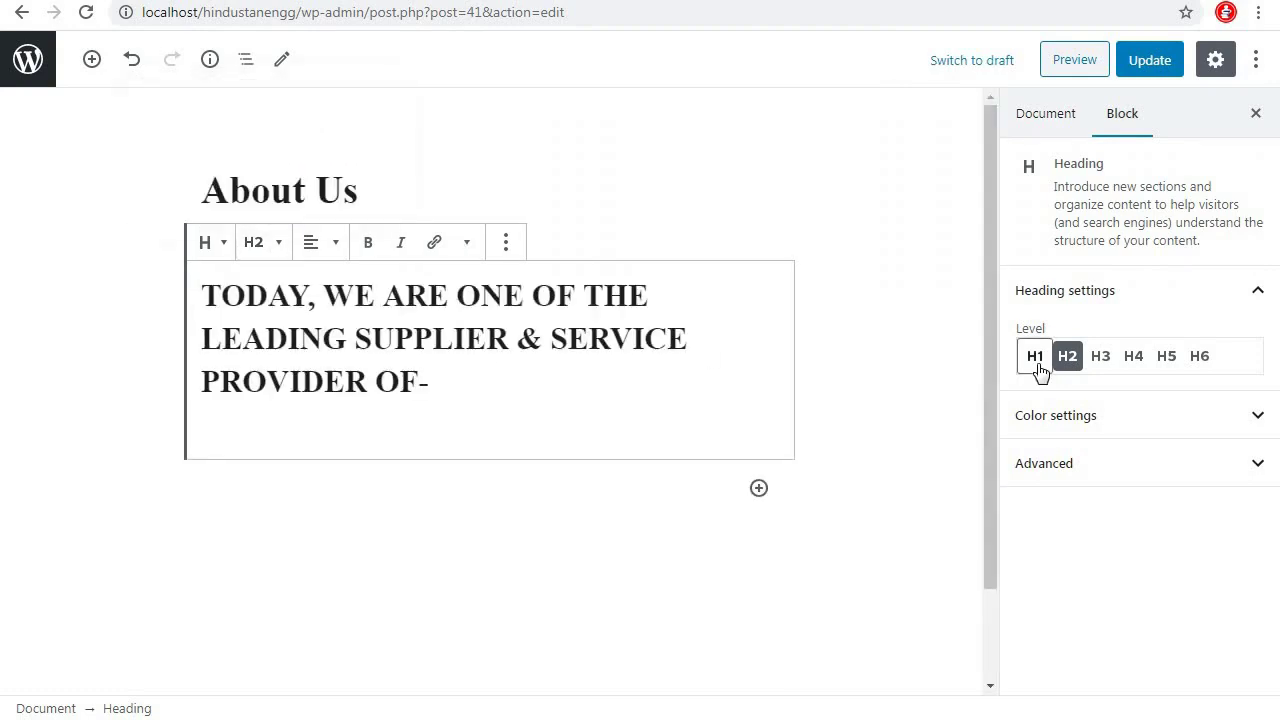
{"action": "left_click", "coordinate": [1083, 427]}
{"action": "left_click", "coordinate": [1110, 500]}
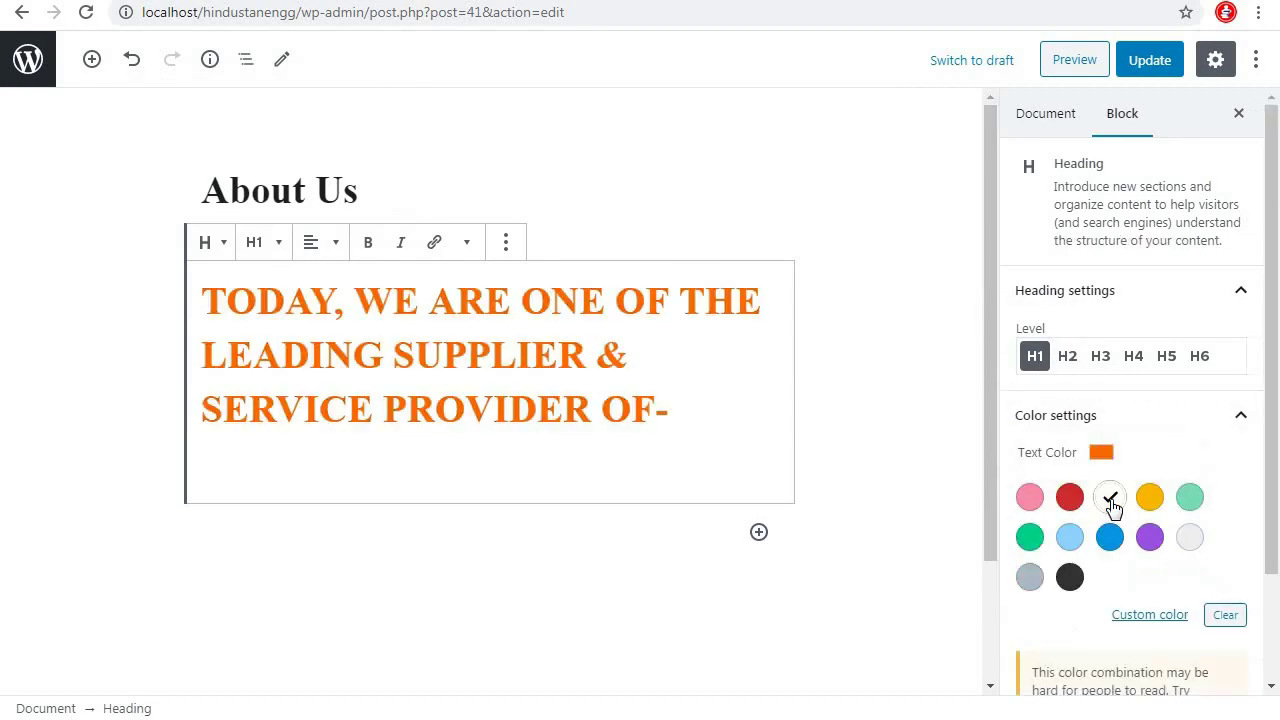
{"action": "left_click", "coordinate": [369, 243]}
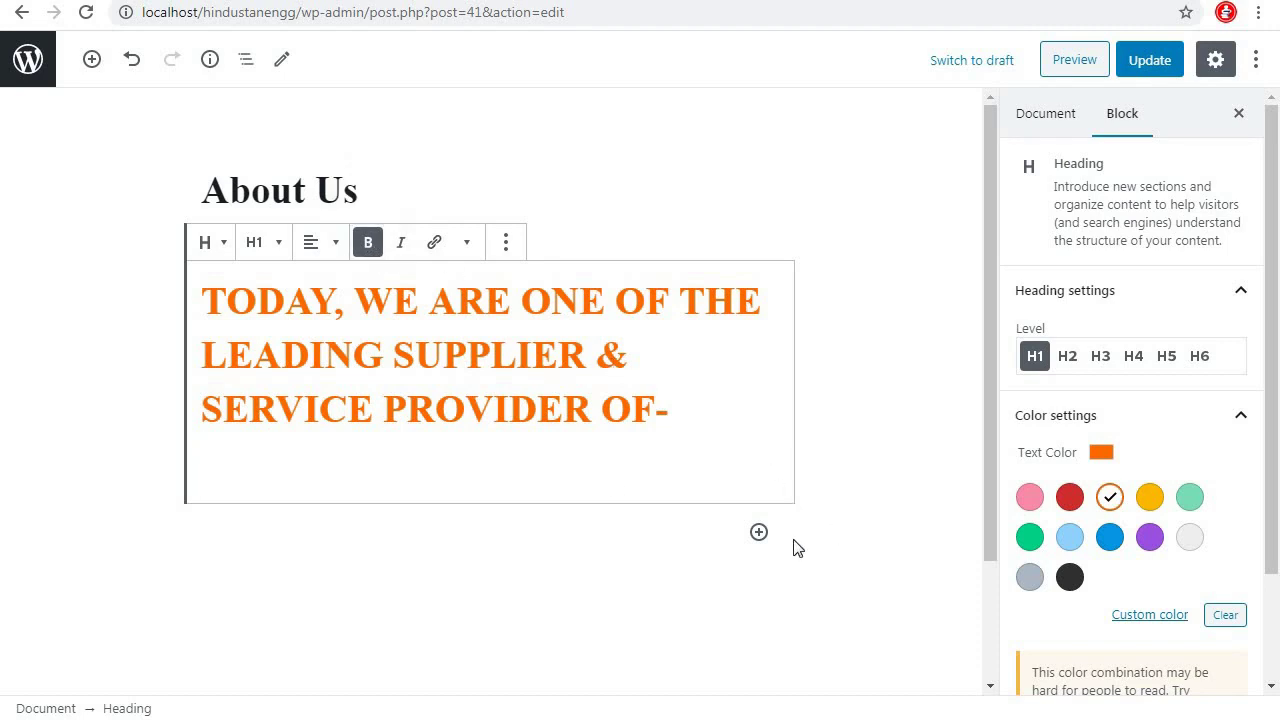
Copy the six product lines from the reference page and insert a Columns block below the heading
{"action": "left_click", "coordinate": [758, 534]}
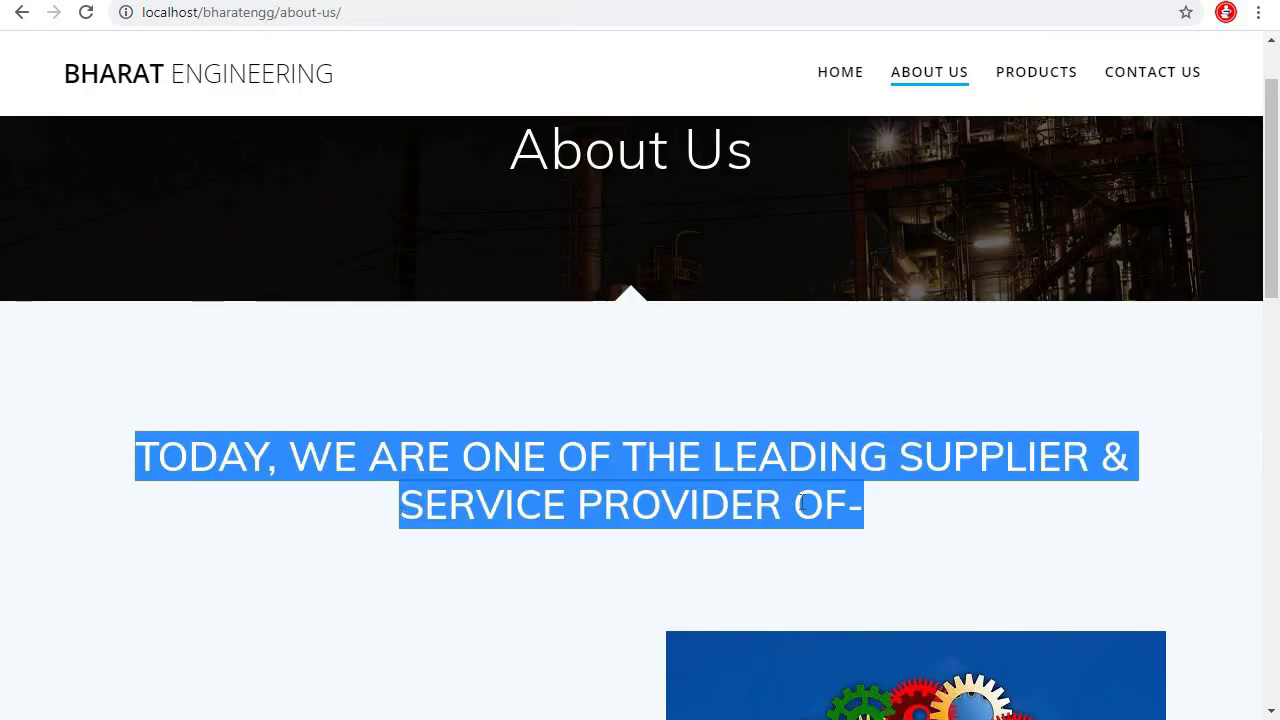
{"action": "scroll", "coordinate": [322, 489], "scroll_direction": "down", "scroll_amount": 4}
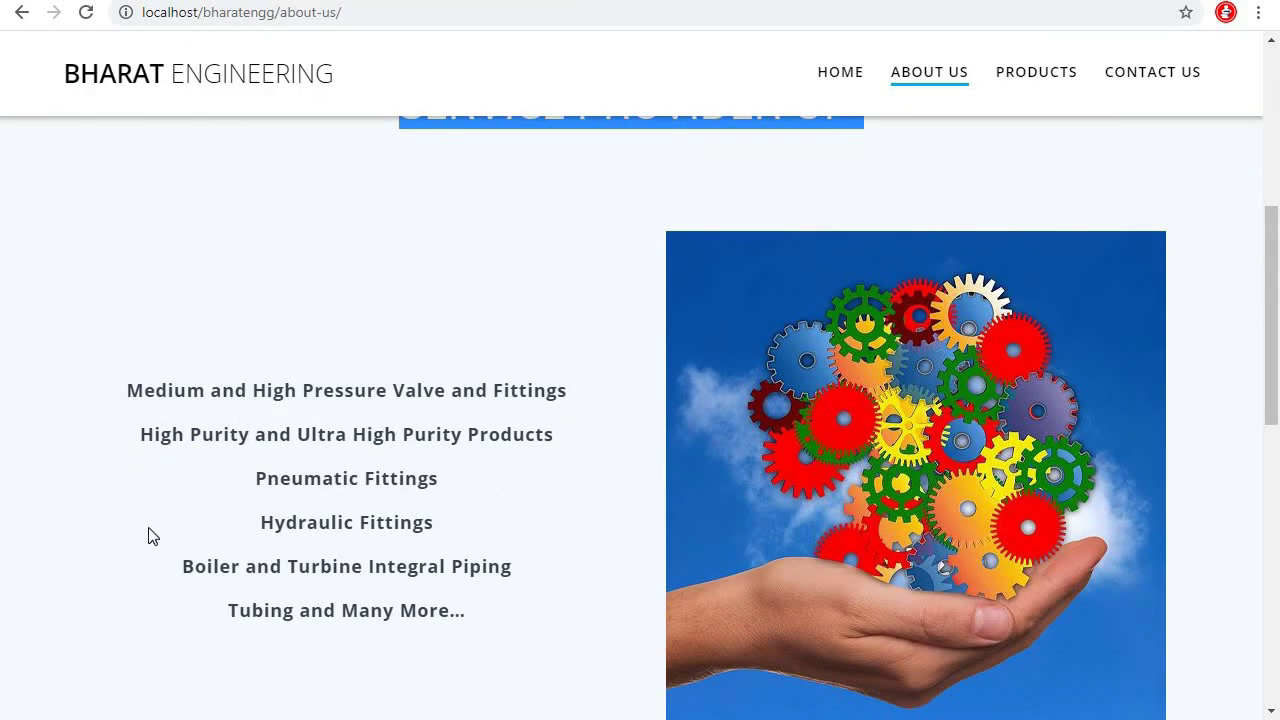
{"action": "left_click_drag", "start_coordinate": [122, 378], "coordinate": [474, 644]}
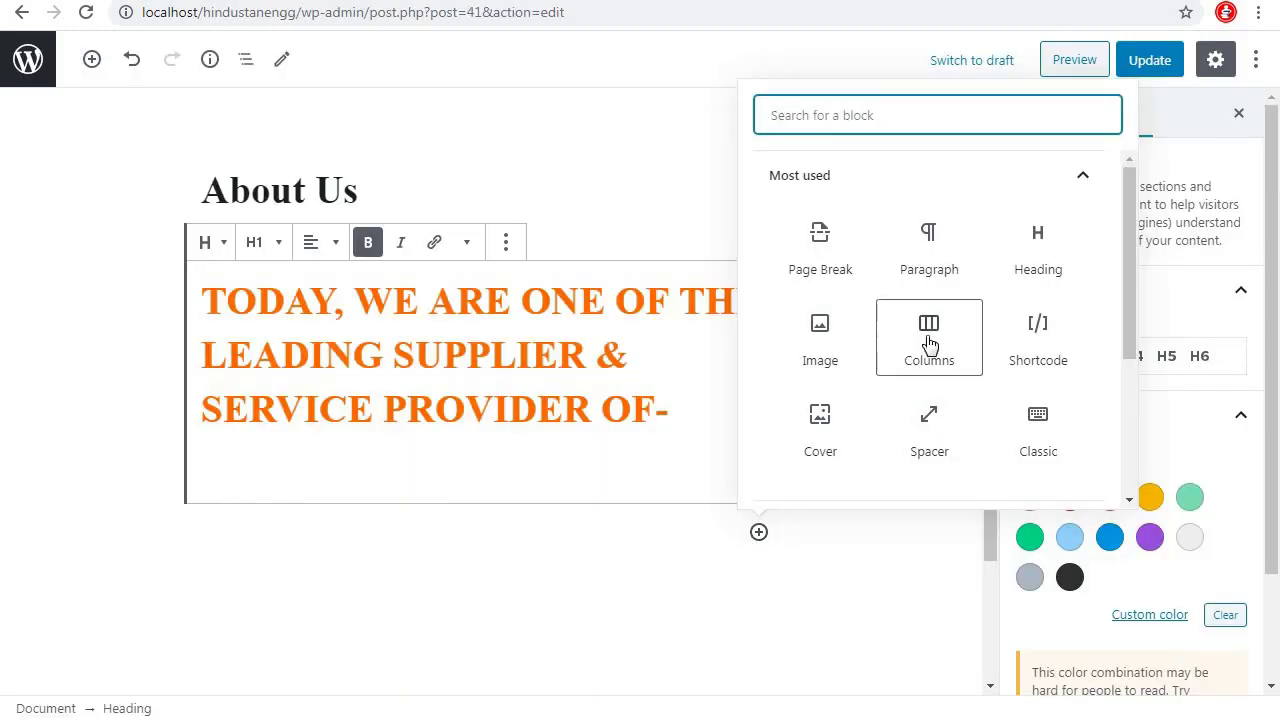
{"action": "left_click", "coordinate": [929, 340]}
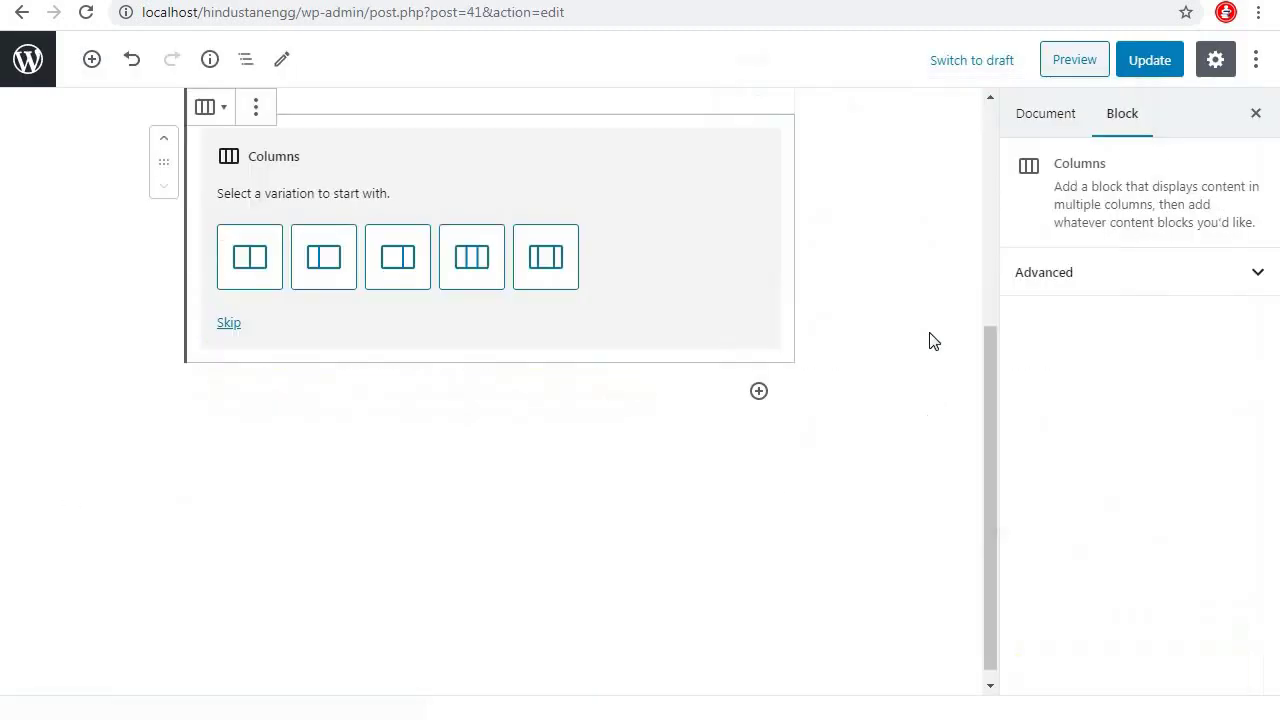
Choose the two-column layout and put the pasted product list as a heading in the left column
{"action": "left_click", "coordinate": [242, 260]}
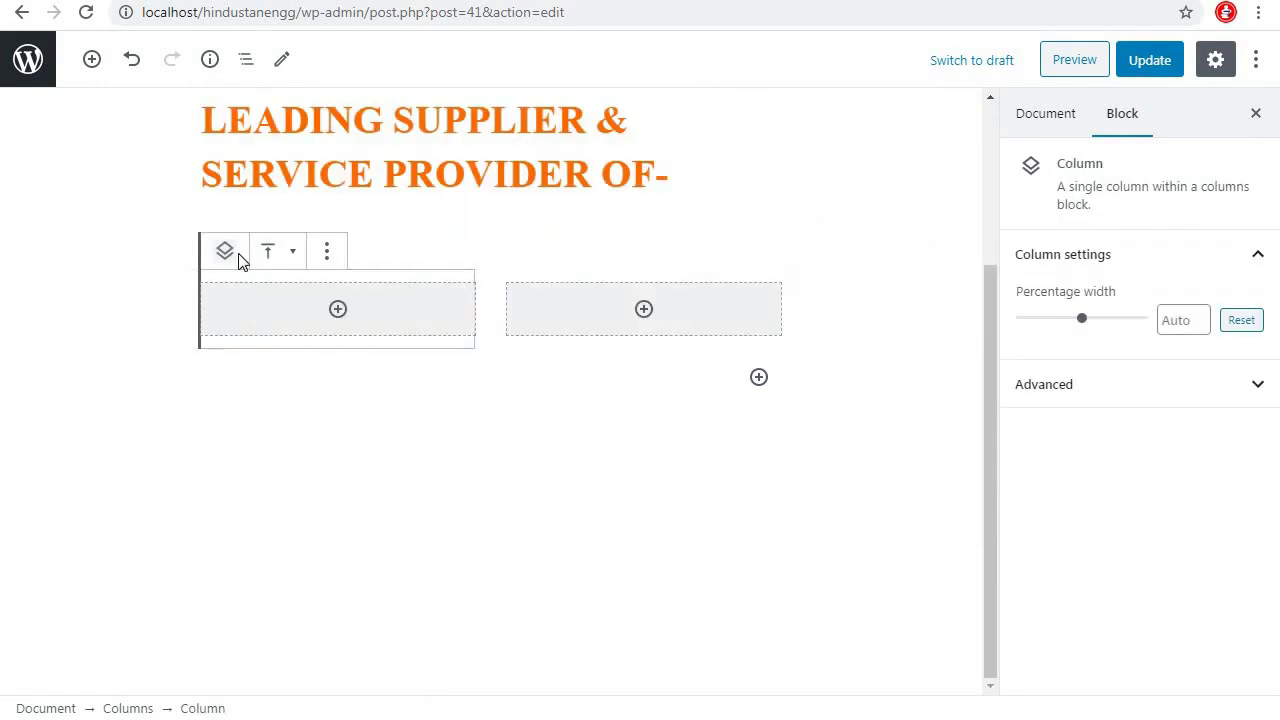
{"action": "left_click", "coordinate": [338, 310]}
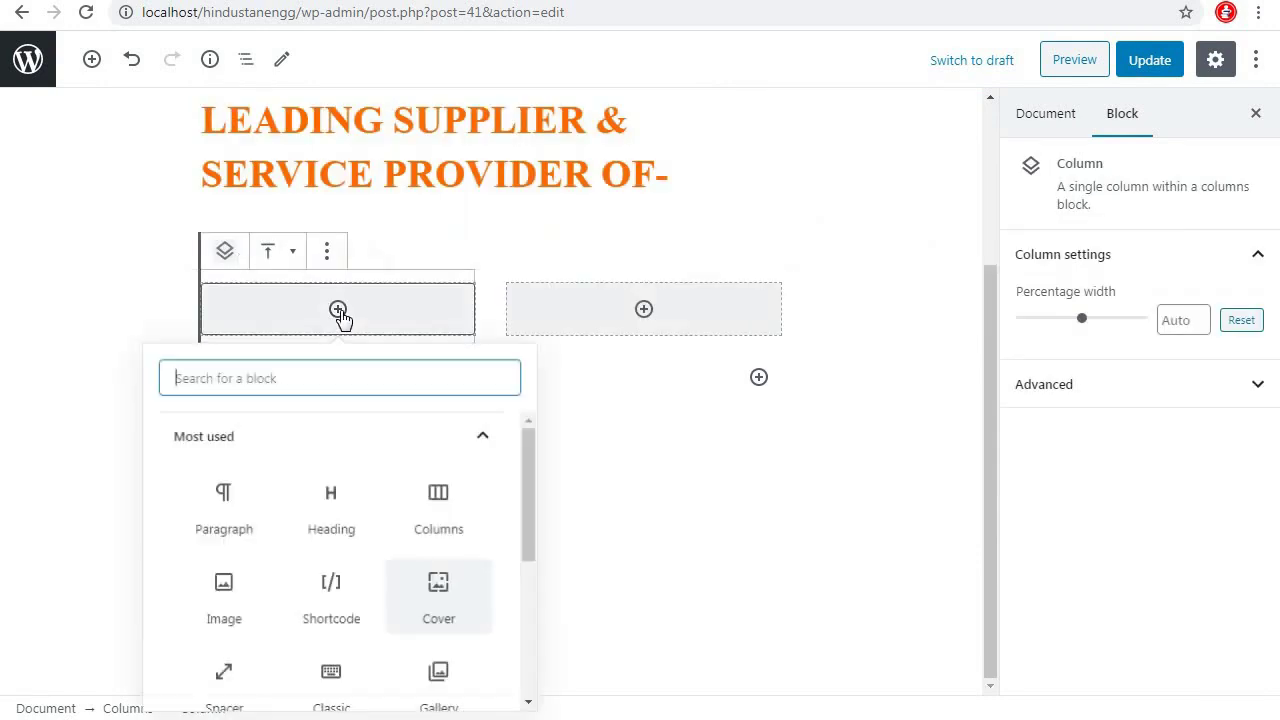
{"action": "left_click", "coordinate": [331, 510]}
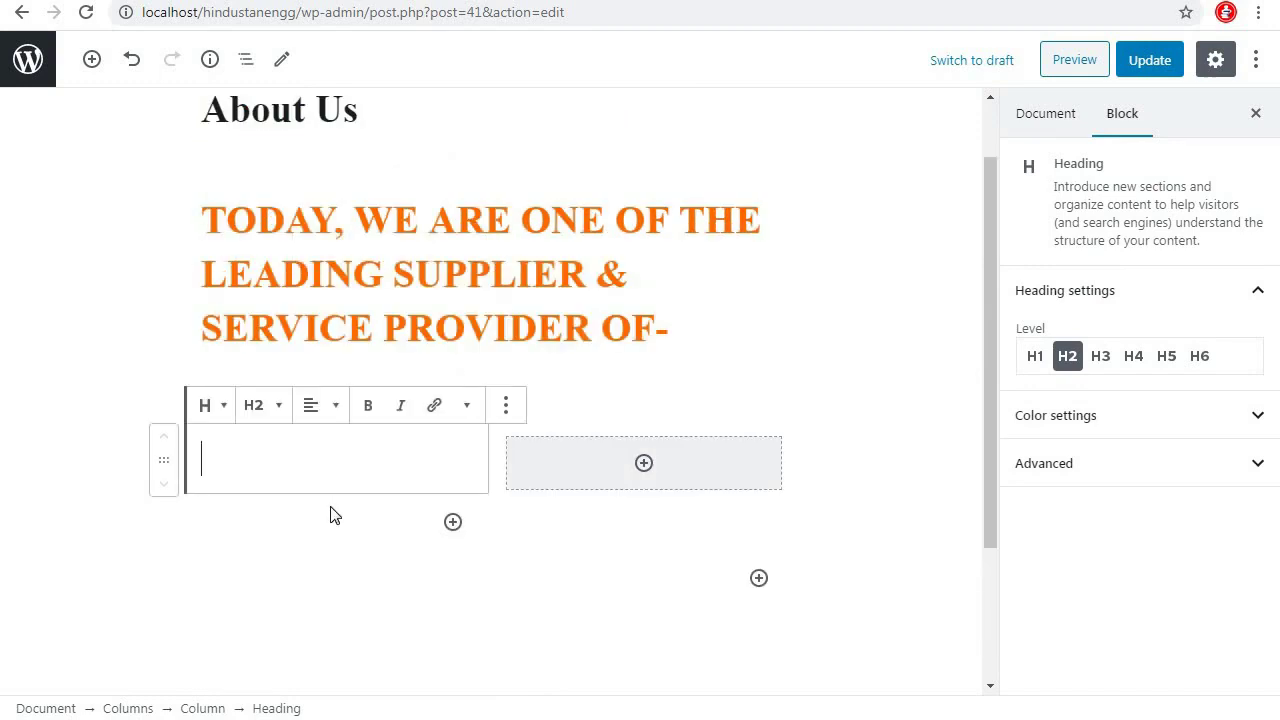
{"action": "key", "text": "ctrl+v"}
{"action": "scroll", "coordinate": [700, 420], "scroll_direction": "up", "scroll_amount": 2}
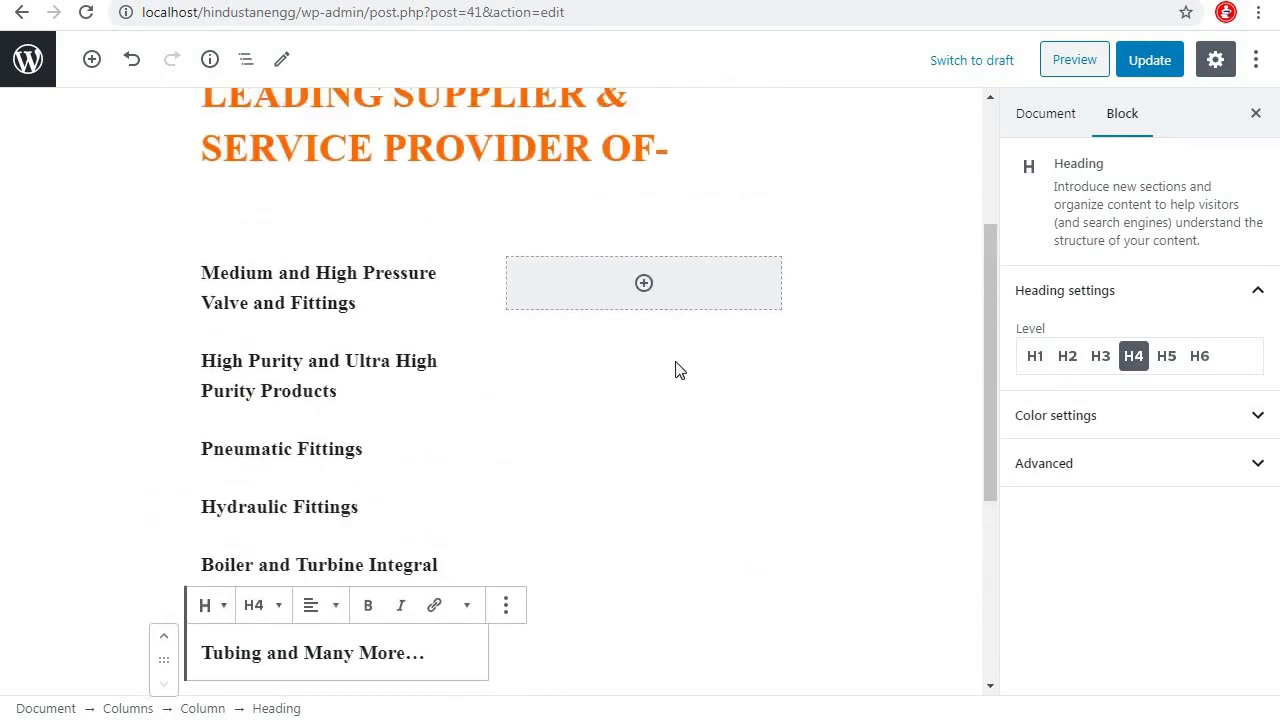
Upload the hand1 gears image into the right column and centre it
{"action": "left_click", "coordinate": [645, 285]}
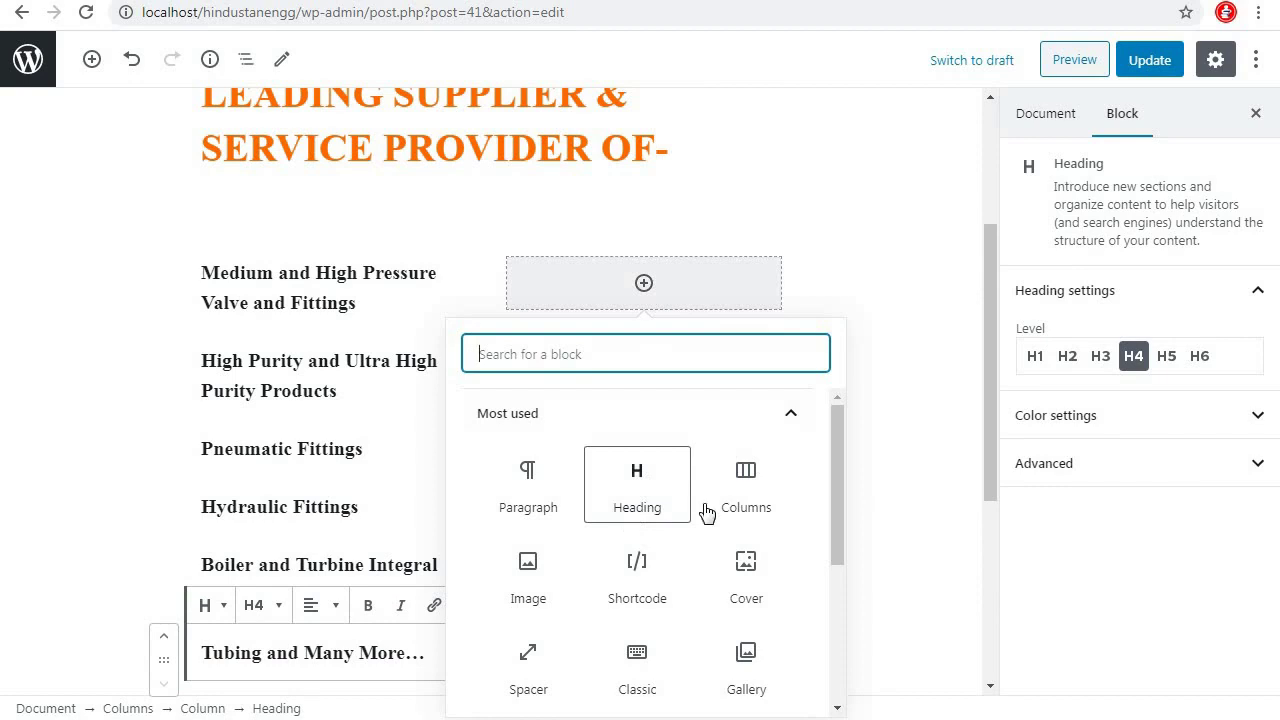
{"action": "left_click", "coordinate": [539, 584]}
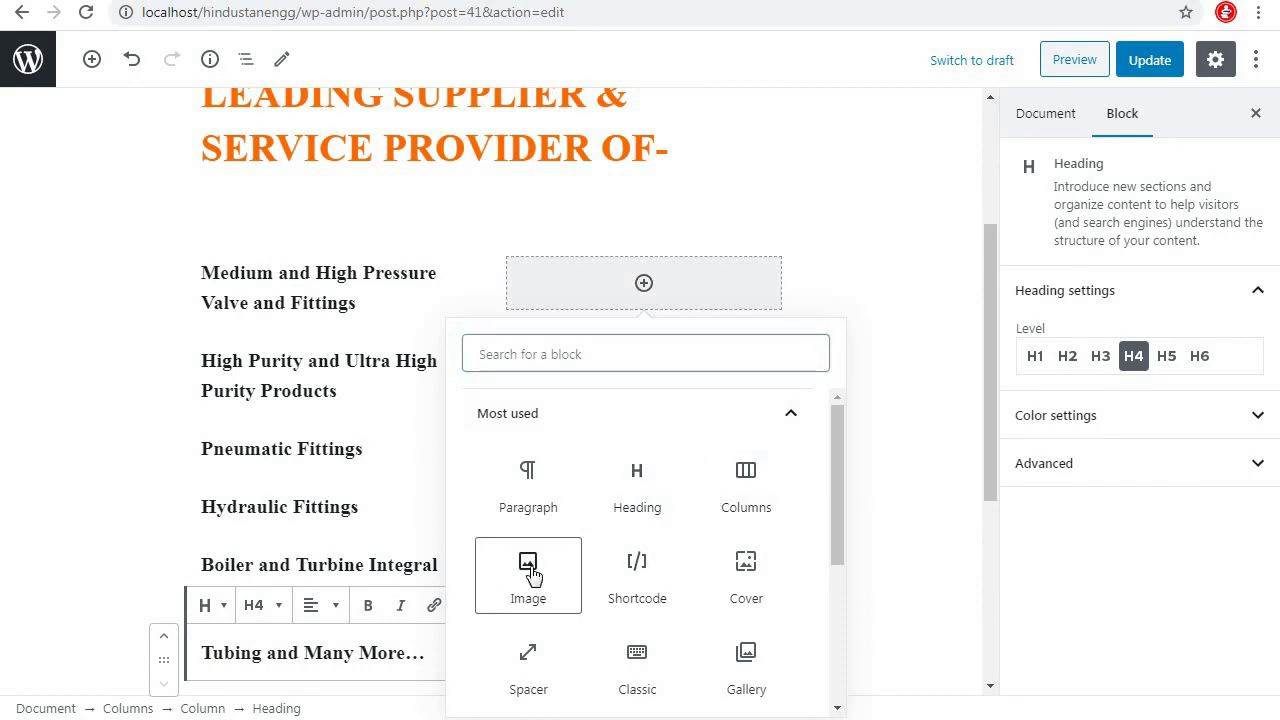
{"action": "left_click", "coordinate": [553, 333]}
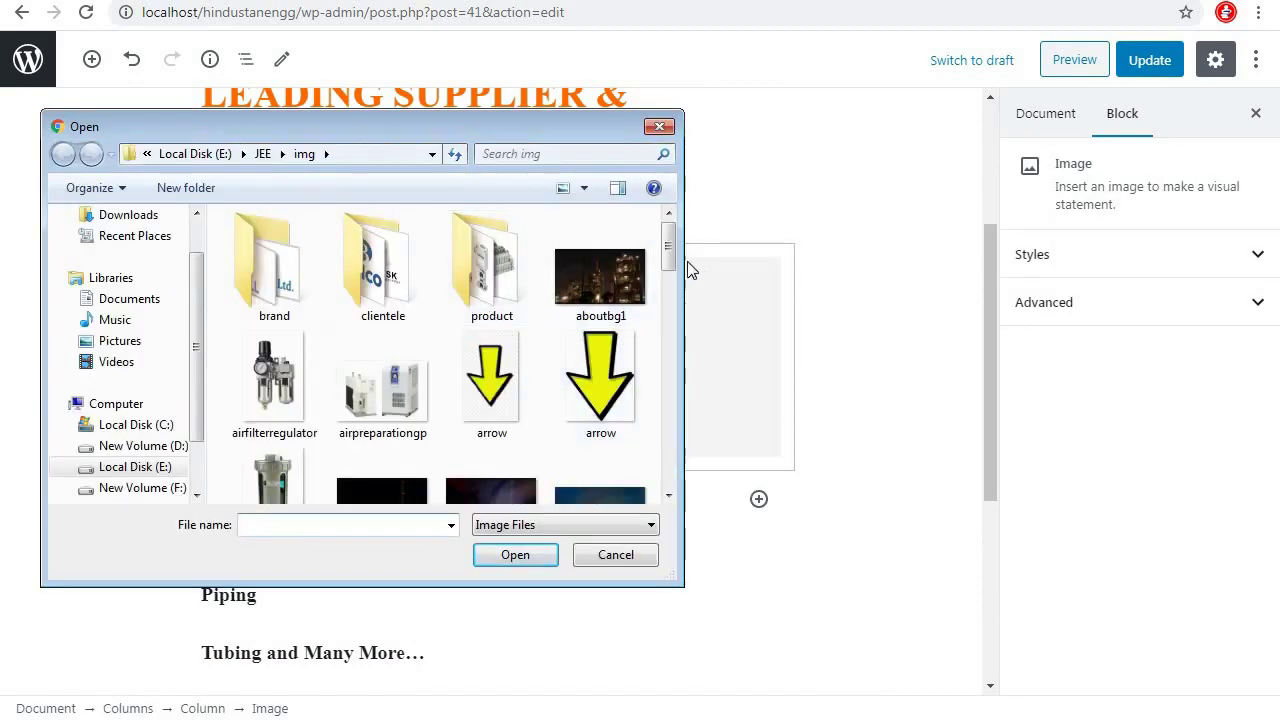
{"action": "left_click_drag", "start_coordinate": [676, 272], "coordinate": [677, 352]}
{"action": "left_click", "coordinate": [491, 290]}
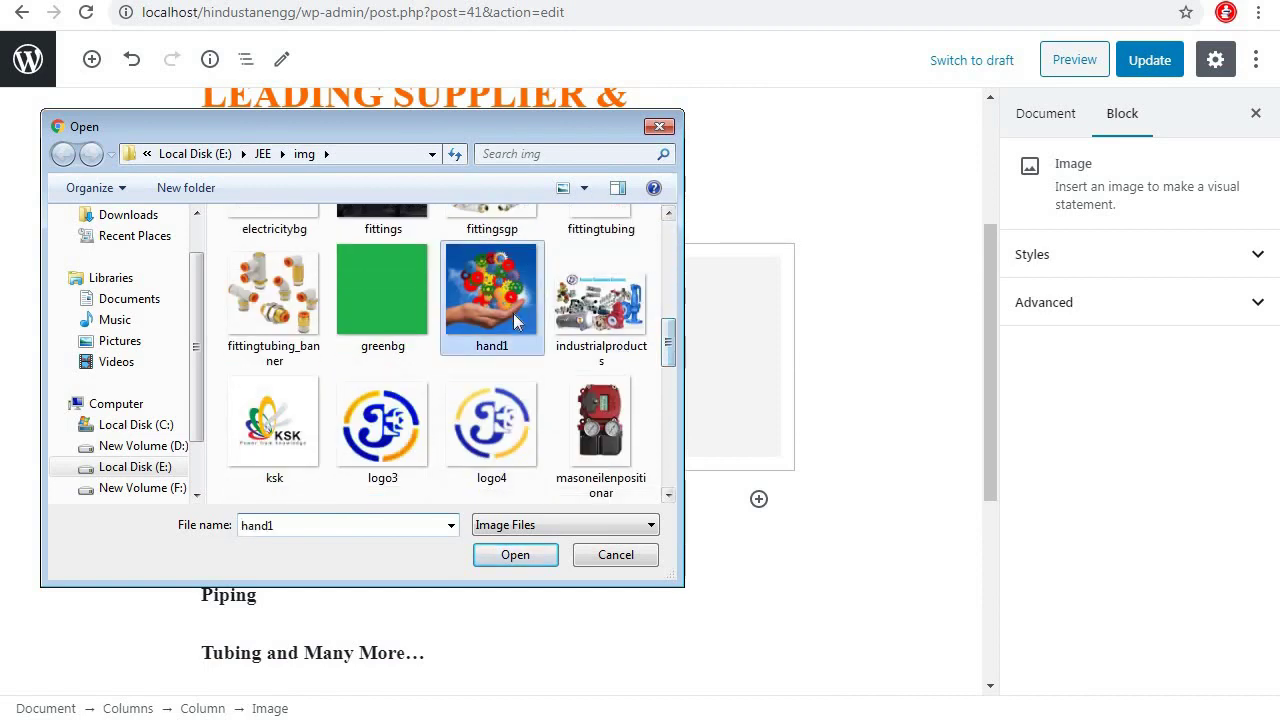
{"action": "left_click", "coordinate": [515, 555]}
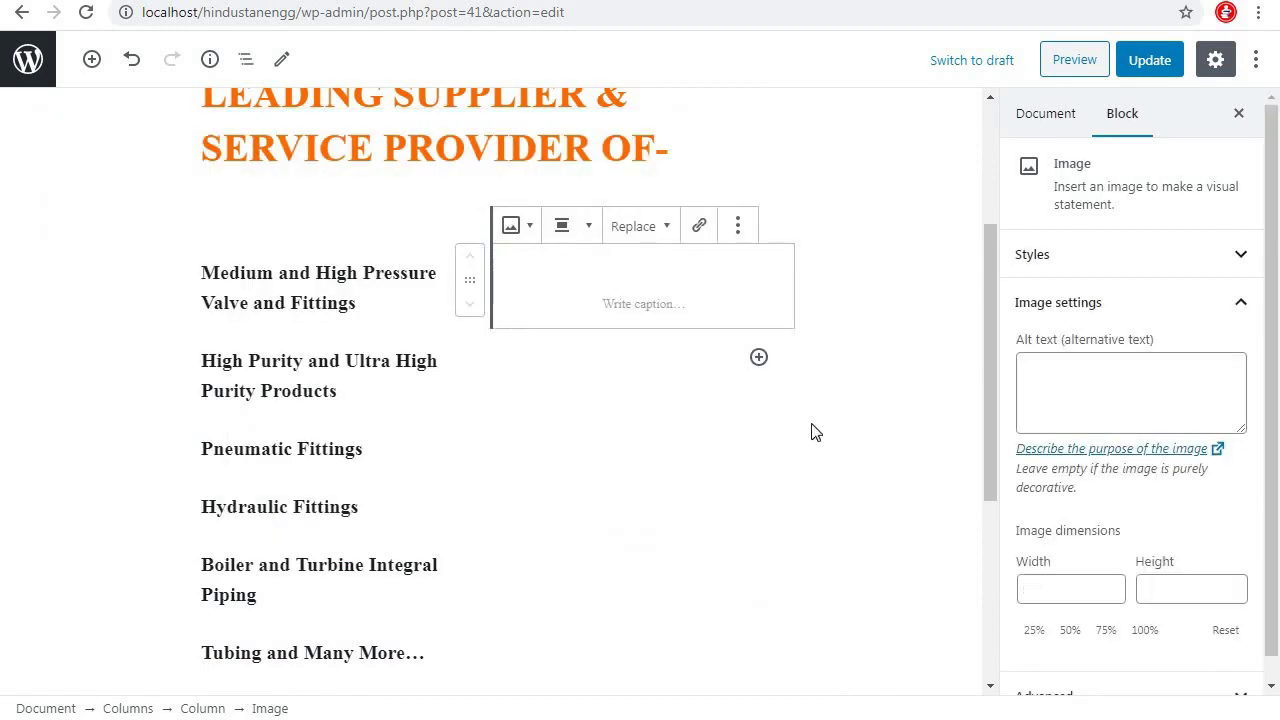
{"action": "left_click", "coordinate": [586, 237]}
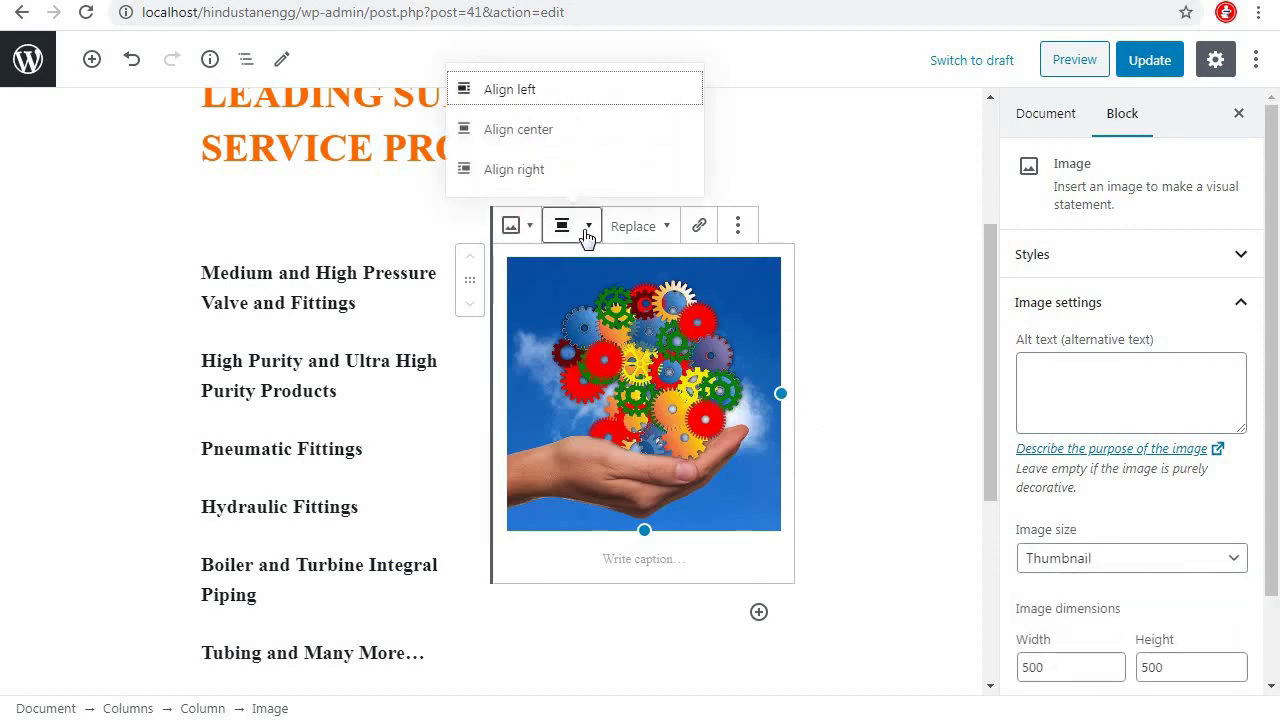
{"action": "left_click", "coordinate": [540, 130]}
{"action": "triple_click", "coordinate": [270, 275]}
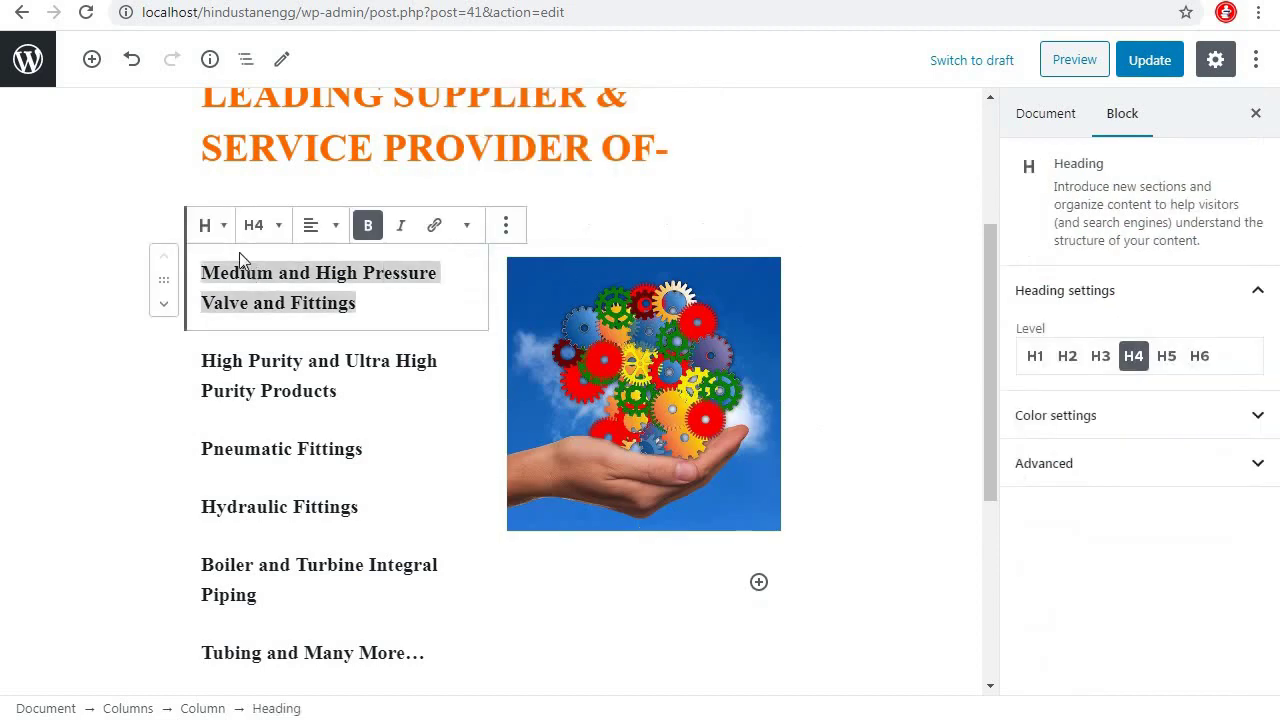
Make the Medium and High Pressure and High Purity headings centred H3s
{"action": "left_click", "coordinate": [310, 228]}
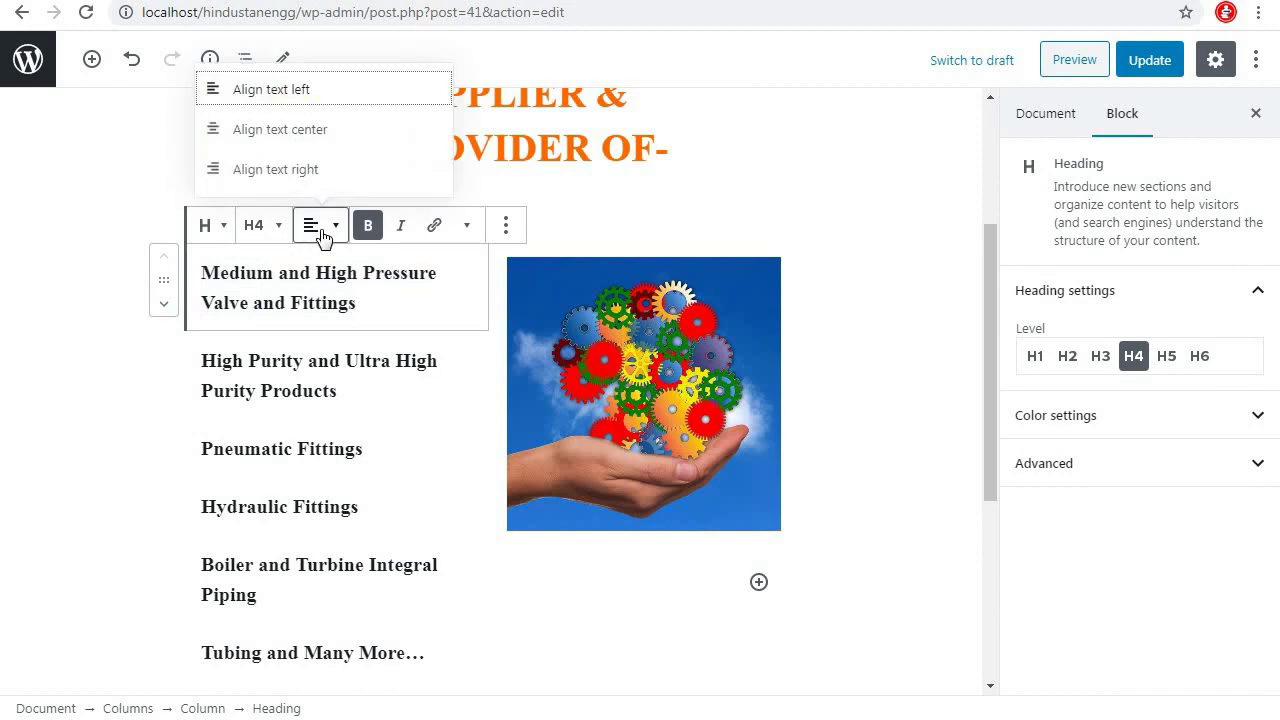
{"action": "left_click", "coordinate": [296, 130]}
{"action": "triple_click", "coordinate": [302, 387]}
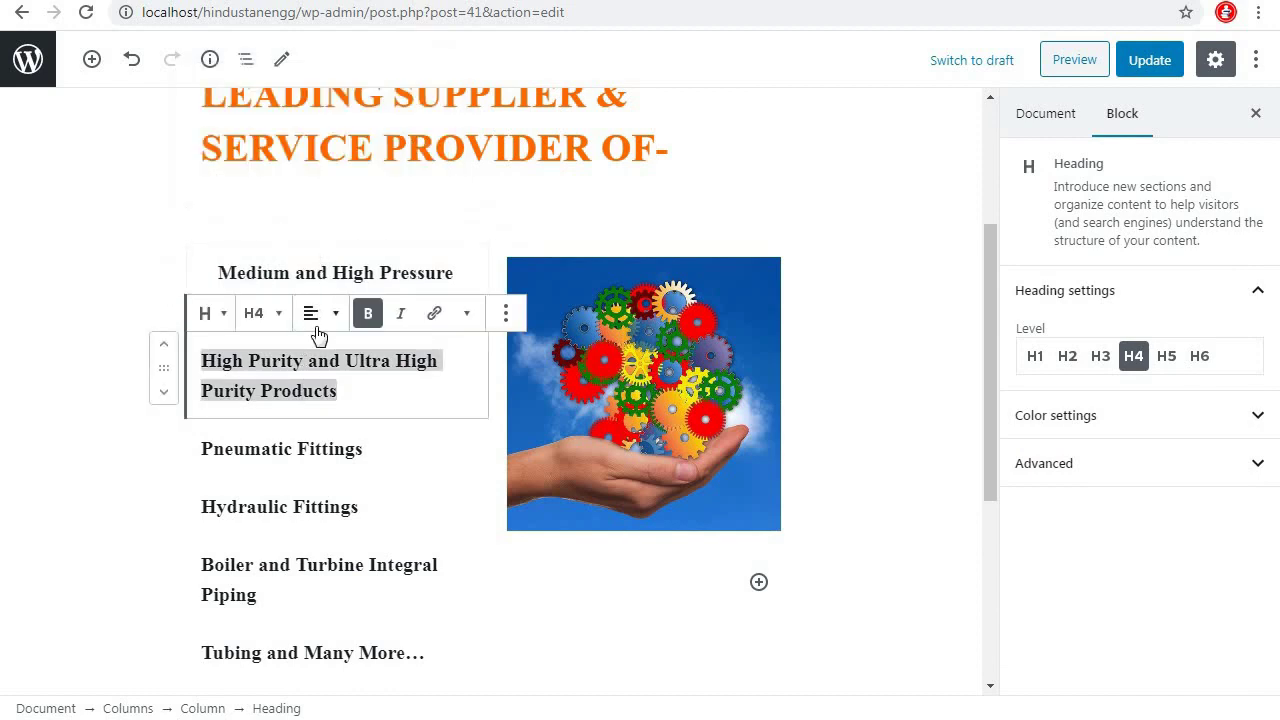
{"action": "left_click", "coordinate": [317, 327]}
{"action": "left_click", "coordinate": [308, 216]}
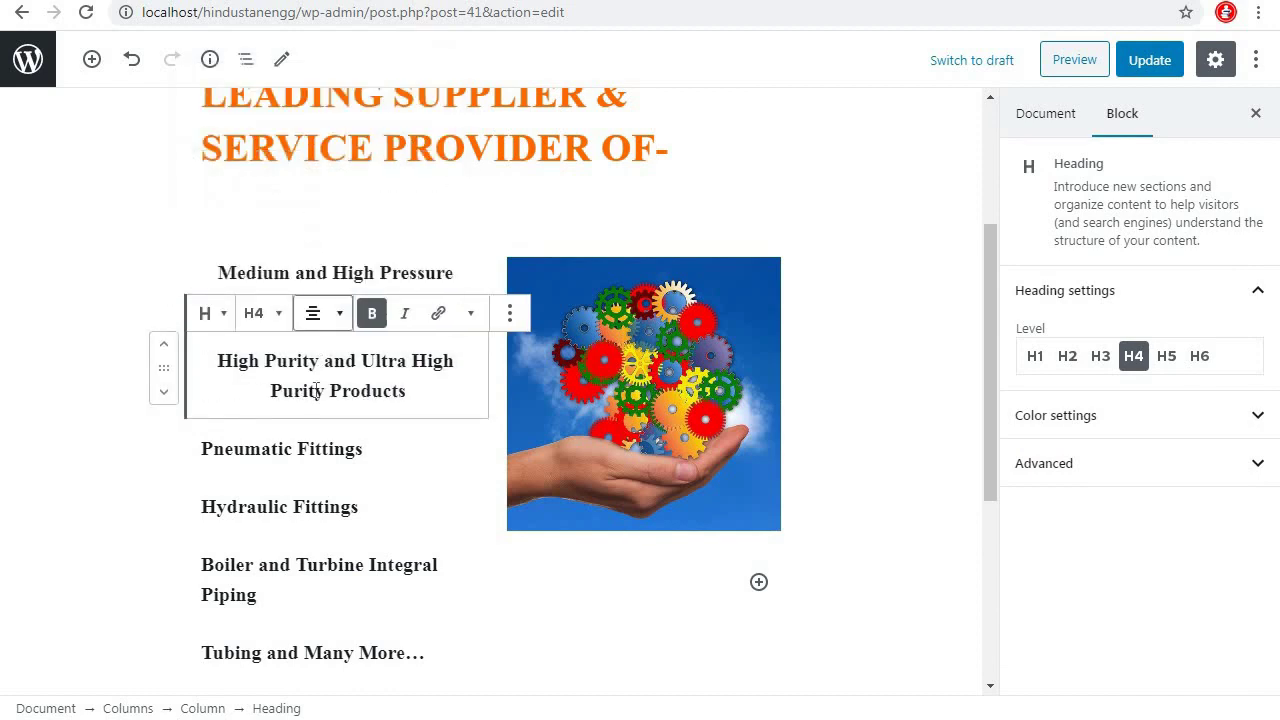
{"action": "left_click", "coordinate": [284, 314]}
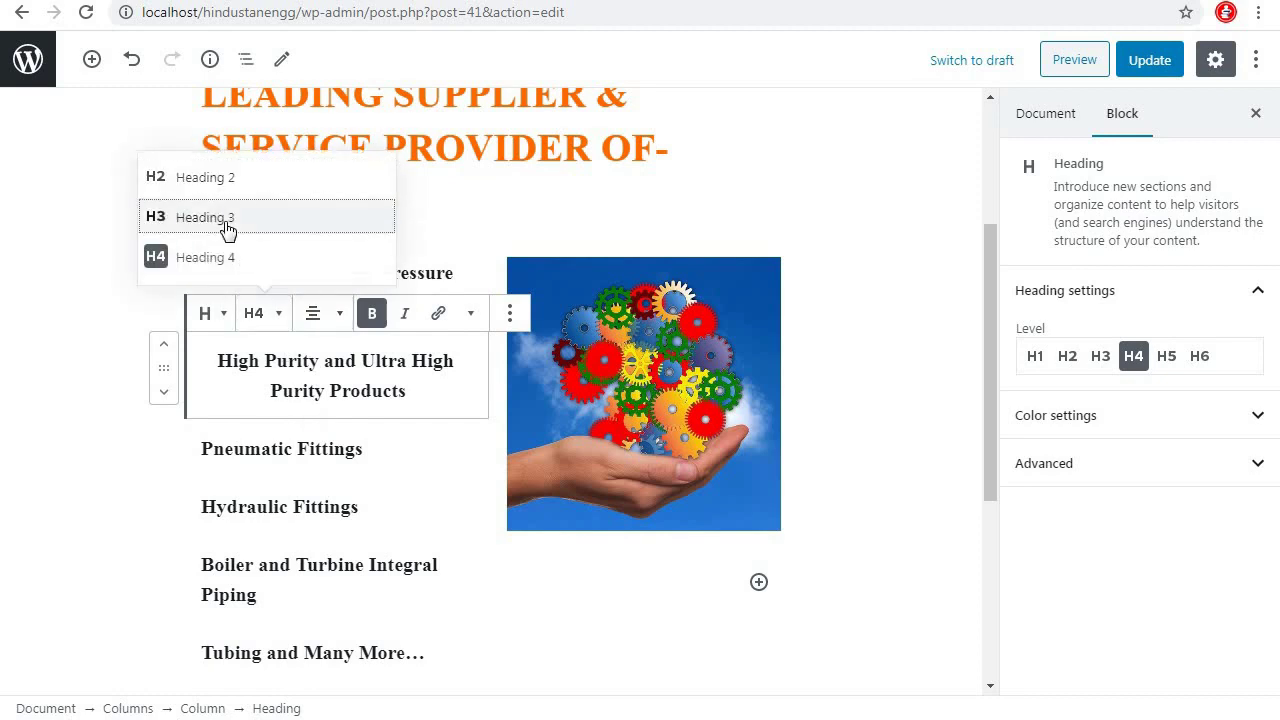
{"action": "left_click", "coordinate": [264, 220]}
{"action": "left_click", "coordinate": [336, 266]}
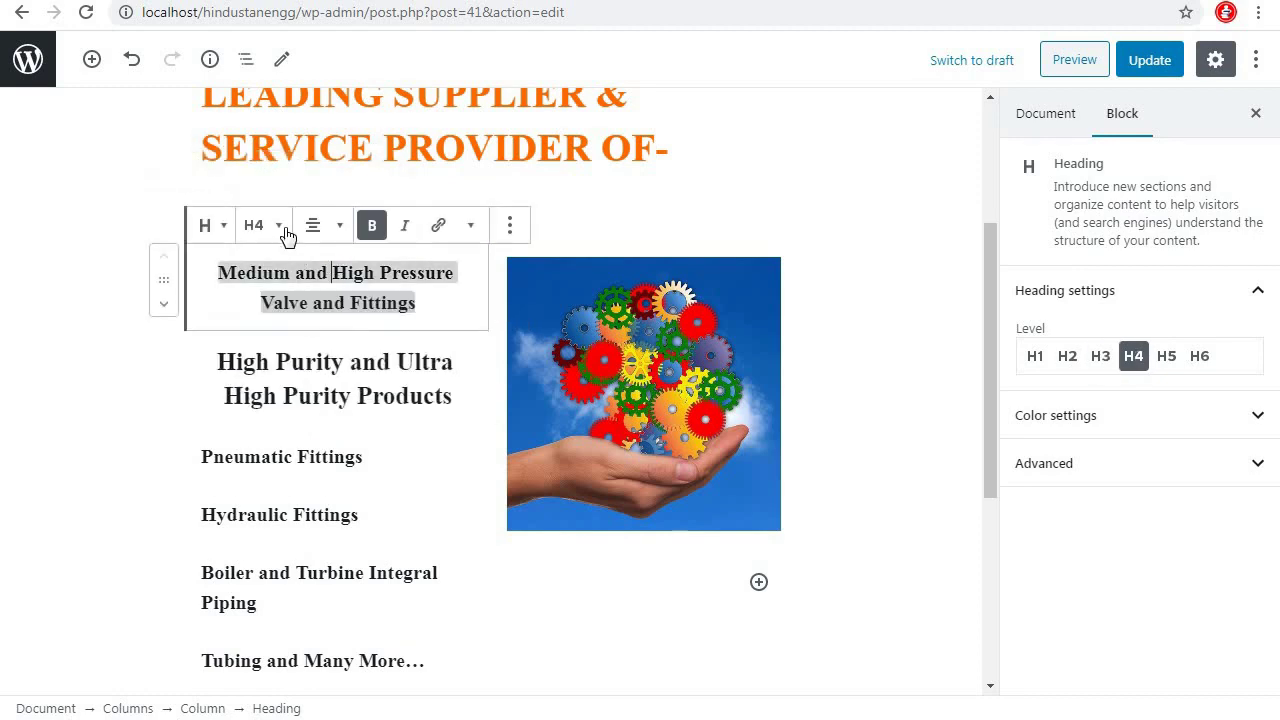
{"action": "left_click", "coordinate": [275, 248]}
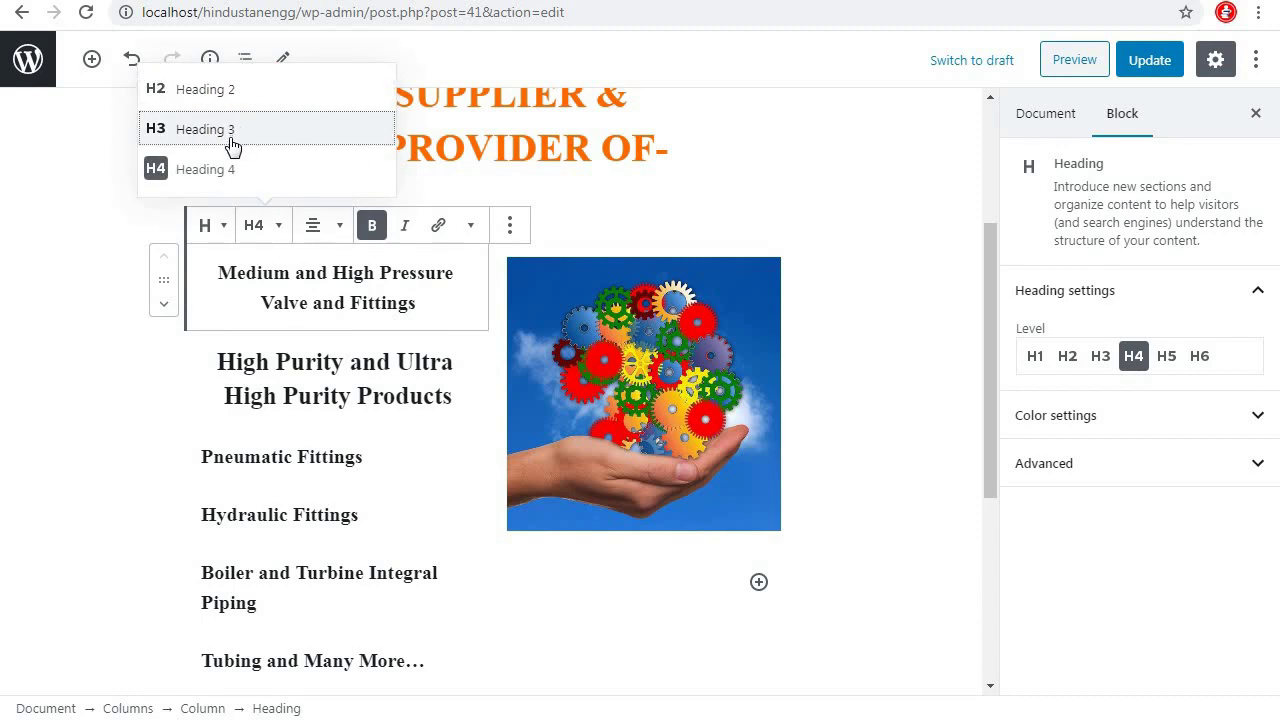
{"action": "double_click", "coordinate": [234, 143]}
Make the Pneumatic Fittings and Hydraulic Fittings headings centred H3s
{"action": "left_click", "coordinate": [313, 467]}
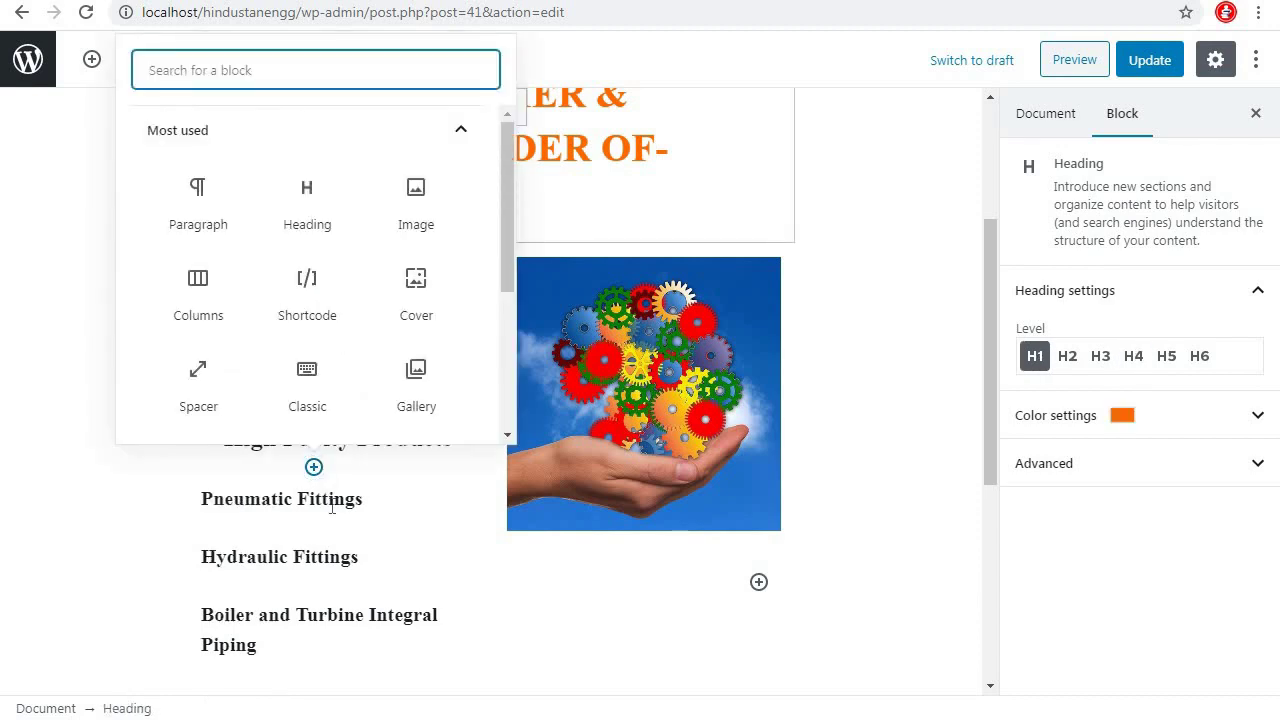
{"action": "left_click", "coordinate": [280, 499]}
{"action": "left_click", "coordinate": [262, 451]}
{"action": "left_click", "coordinate": [190, 352]}
{"action": "left_click", "coordinate": [320, 451]}
{"action": "left_click", "coordinate": [280, 355]}
{"action": "scroll", "coordinate": [400, 300], "scroll_direction": "down", "scroll_amount": 3}
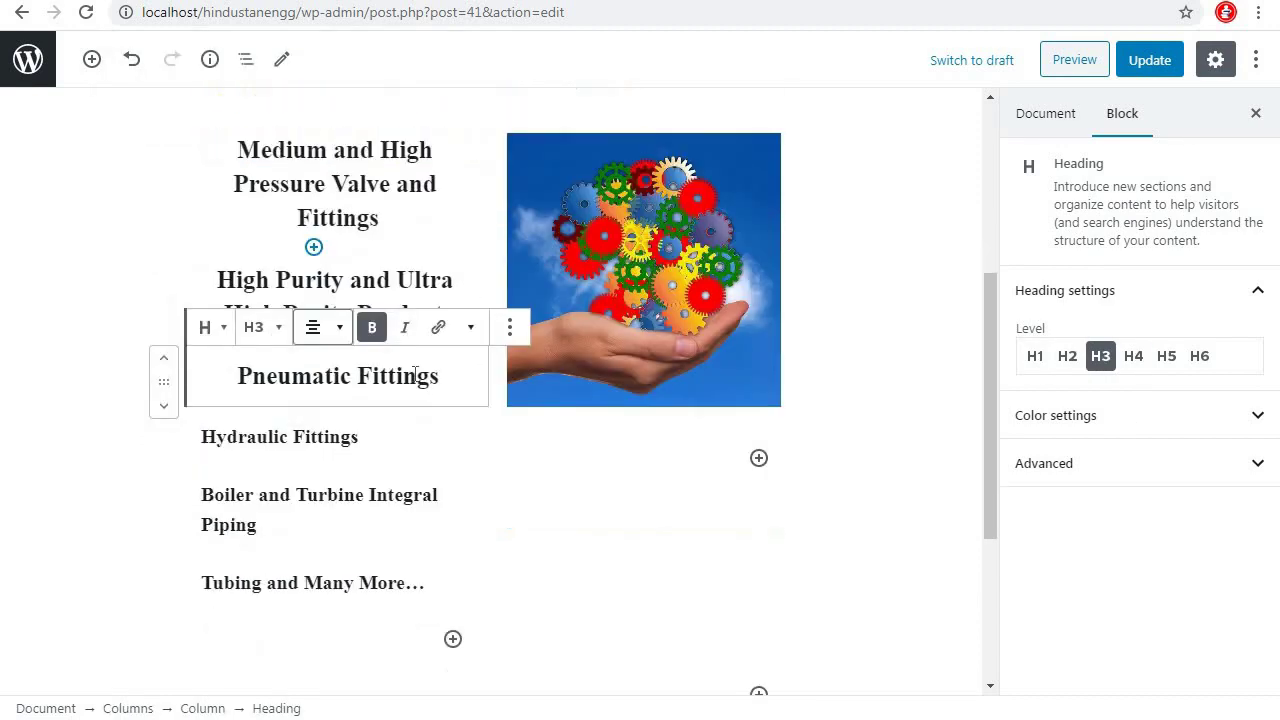
{"action": "left_click", "coordinate": [290, 260]}
{"action": "scroll", "coordinate": [400, 300], "scroll_direction": "up", "scroll_amount": 2}
{"action": "left_click", "coordinate": [249, 411]}
{"action": "left_click", "coordinate": [206, 314]}
{"action": "left_click", "coordinate": [330, 428]}
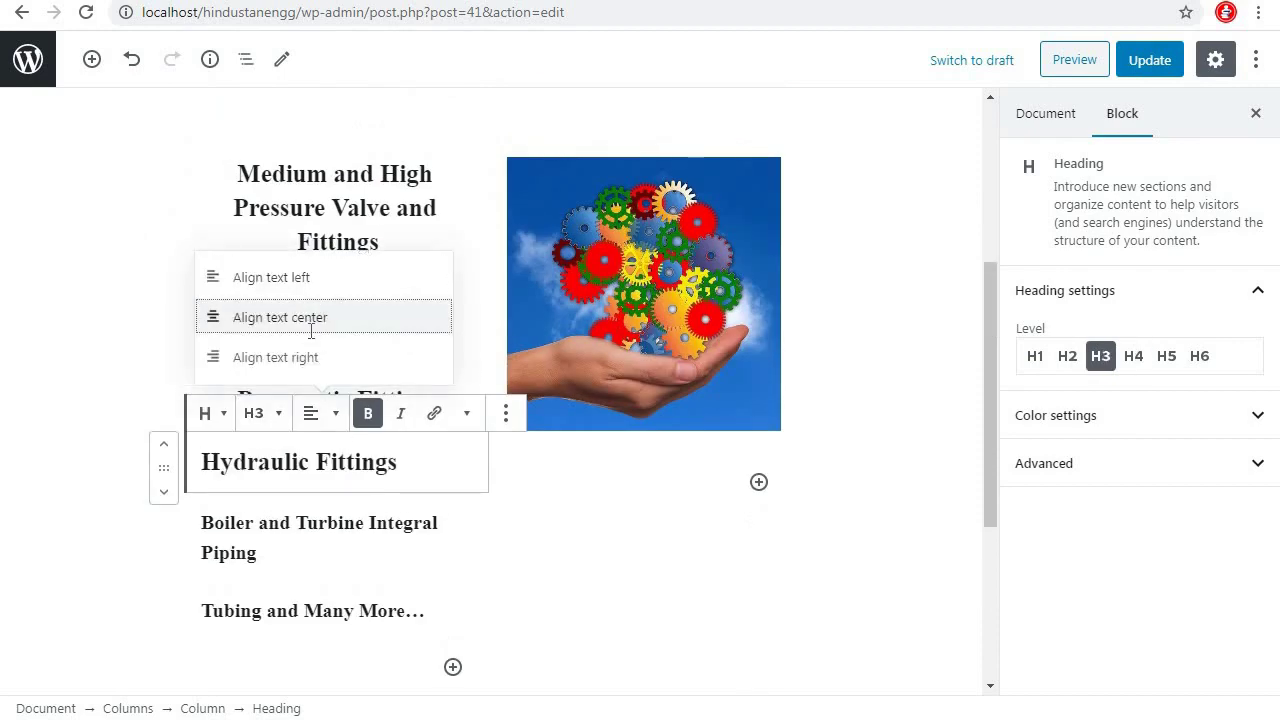
{"action": "left_click", "coordinate": [277, 317]}
Make the Boiler and Turbine and Tubing and Many More headings centred H3s
{"action": "left_click", "coordinate": [300, 525]}
{"action": "left_click", "coordinate": [256, 474]}
{"action": "left_click", "coordinate": [271, 389]}
{"action": "left_click", "coordinate": [320, 475]}
{"action": "left_click", "coordinate": [280, 379]}
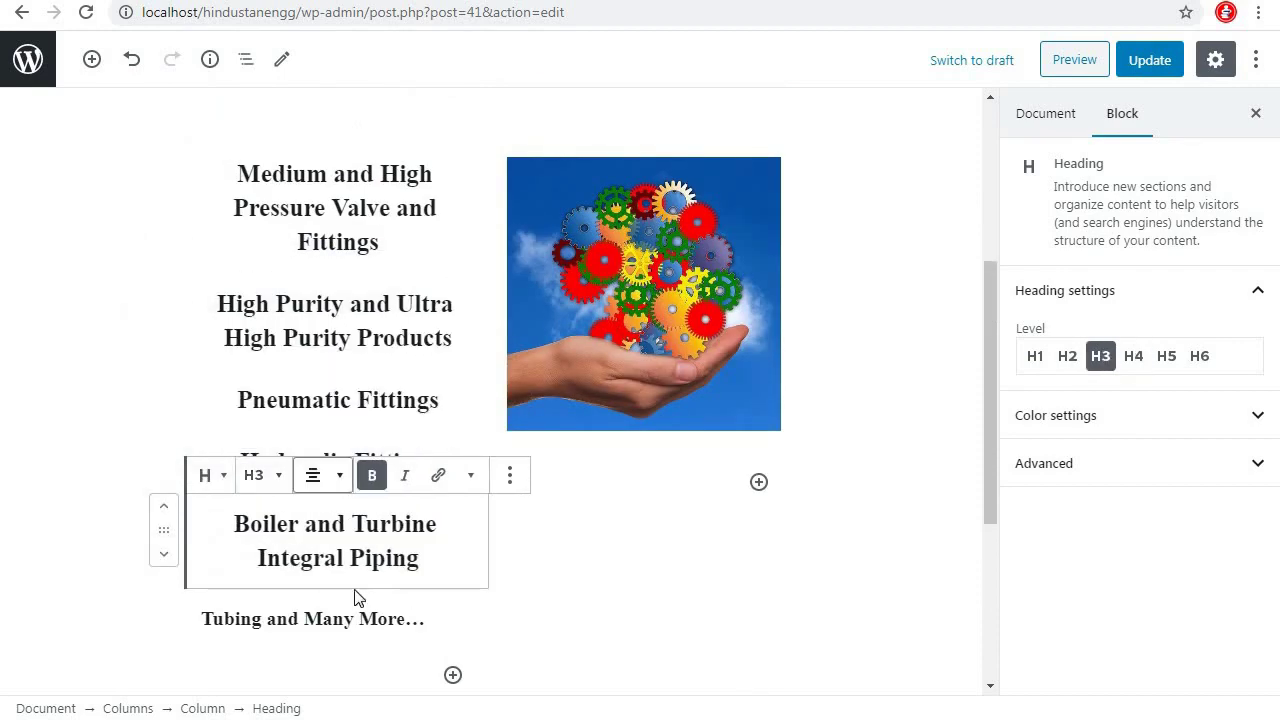
{"action": "left_click", "coordinate": [360, 618]}
{"action": "left_click", "coordinate": [258, 571]}
{"action": "left_click", "coordinate": [252, 478]}
{"action": "left_click", "coordinate": [325, 571]}
{"action": "left_click", "coordinate": [297, 476]}
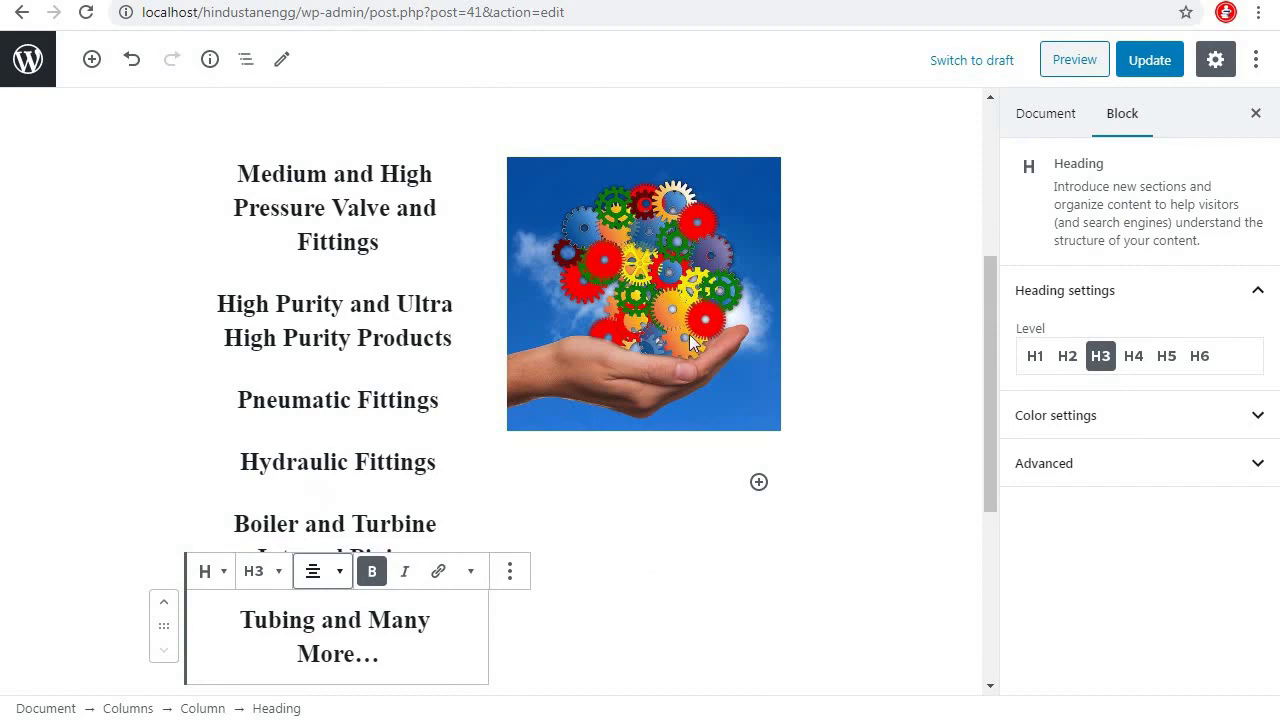
Set the gears image size to Full Size
{"action": "left_click", "coordinate": [790, 480]}
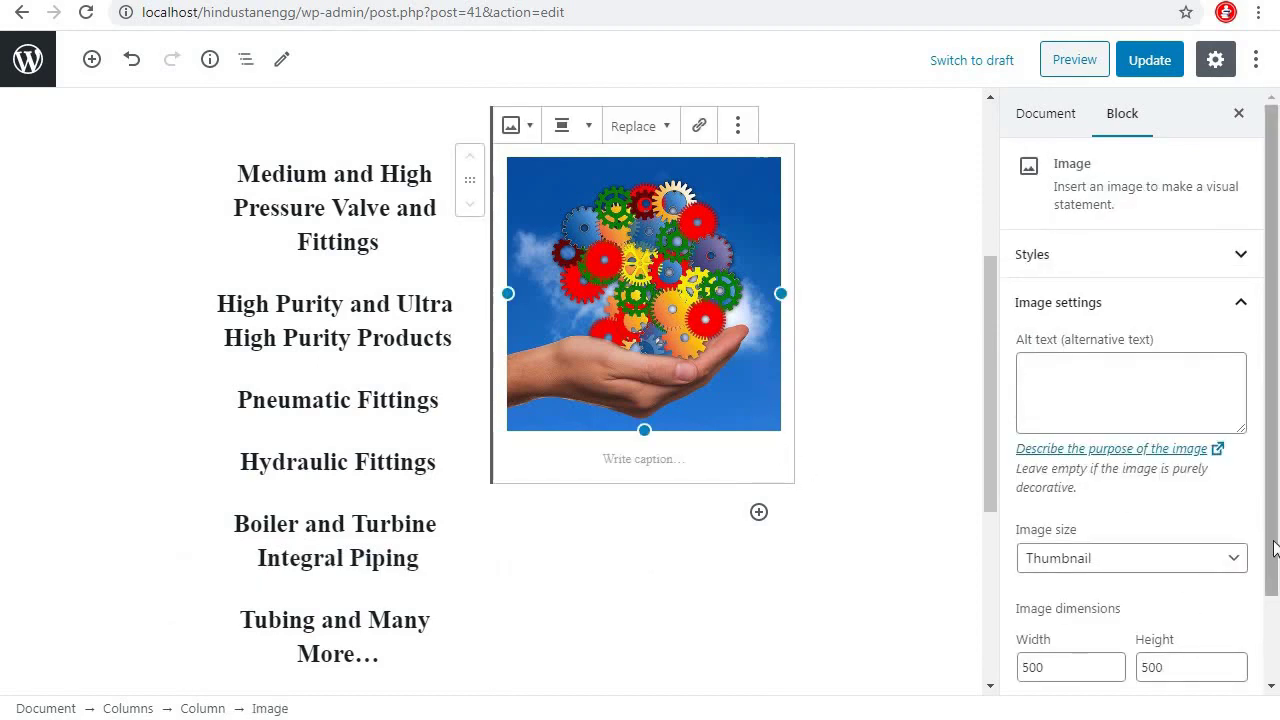
{"action": "scroll", "coordinate": [1196, 595], "scroll_direction": "down", "scroll_amount": 2}
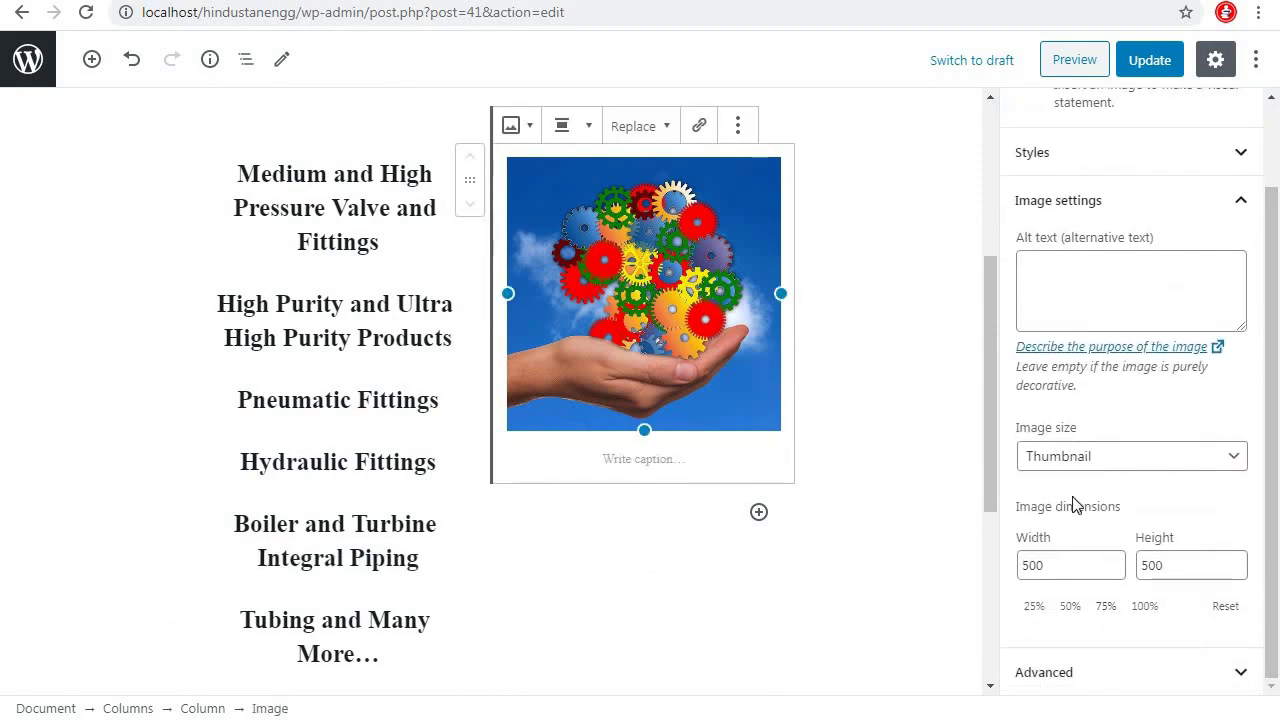
{"action": "left_click", "coordinate": [1097, 466]}
{"action": "left_click", "coordinate": [1085, 520]}
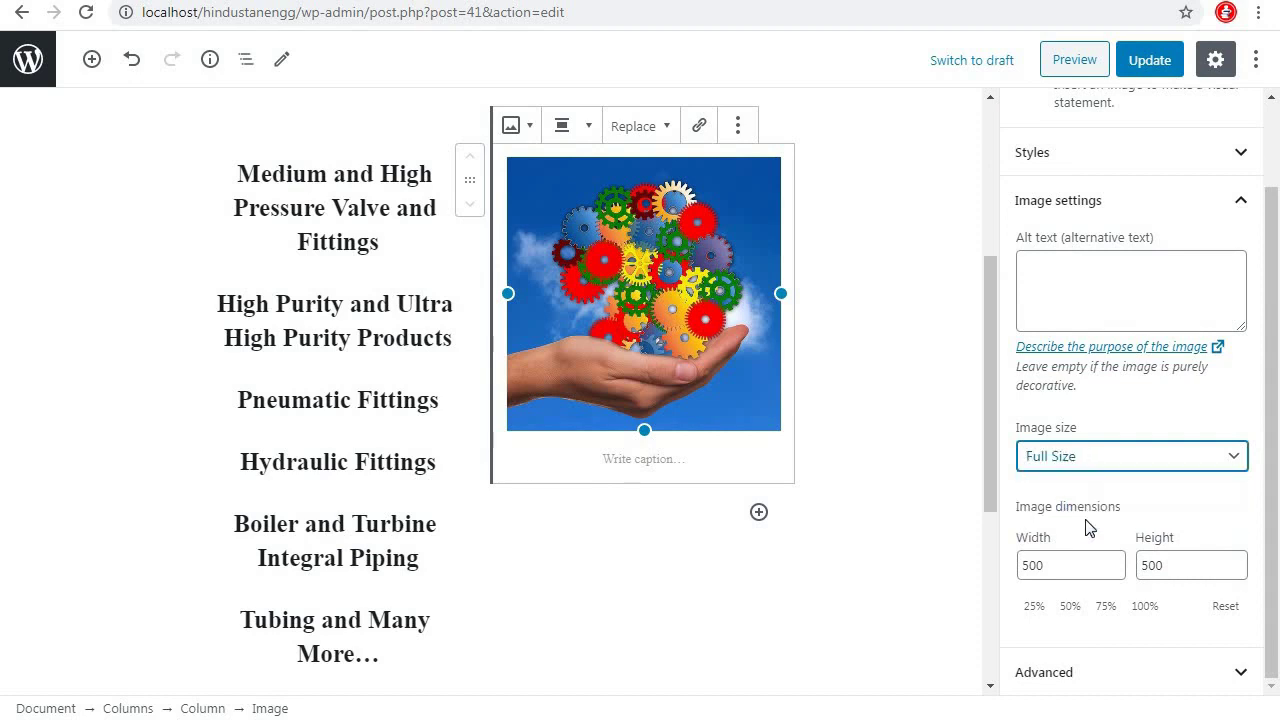
Vertically centre the contents of the two-column section
{"action": "left_click", "coordinate": [809, 277]}
{"action": "left_click", "coordinate": [480, 194]}
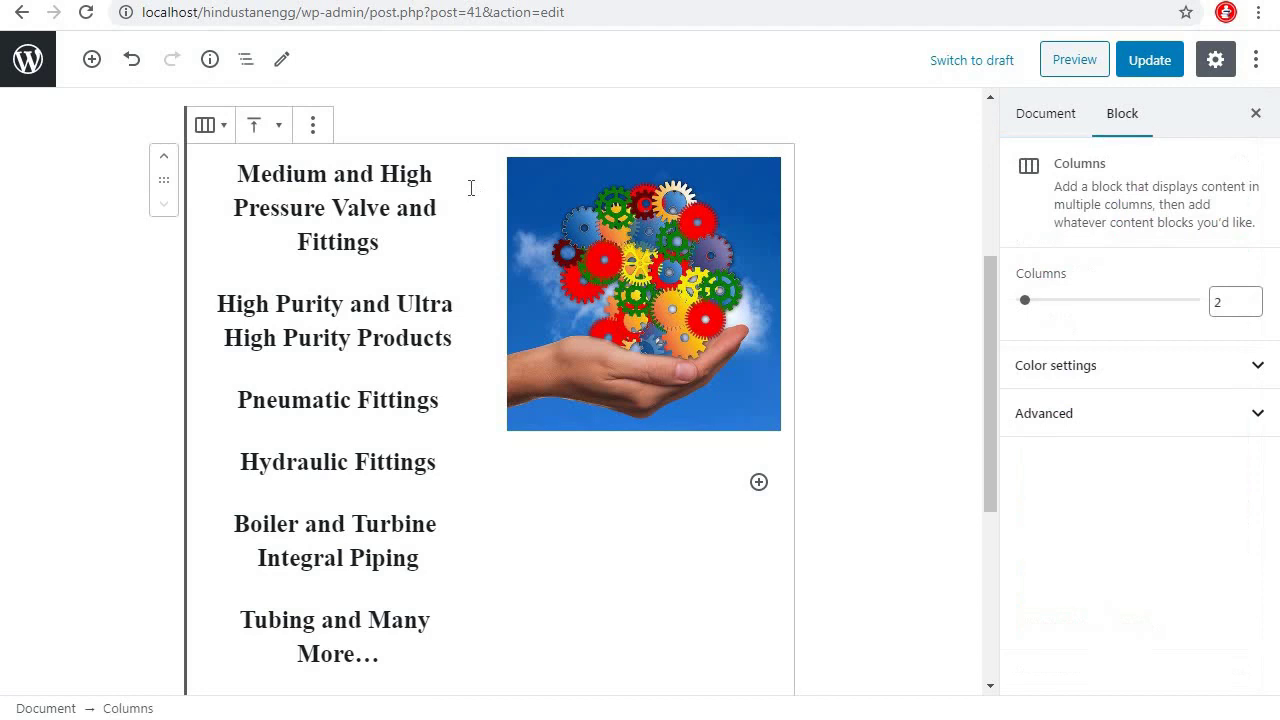
{"action": "scroll", "coordinate": [291, 203], "scroll_direction": "up", "scroll_amount": 1}
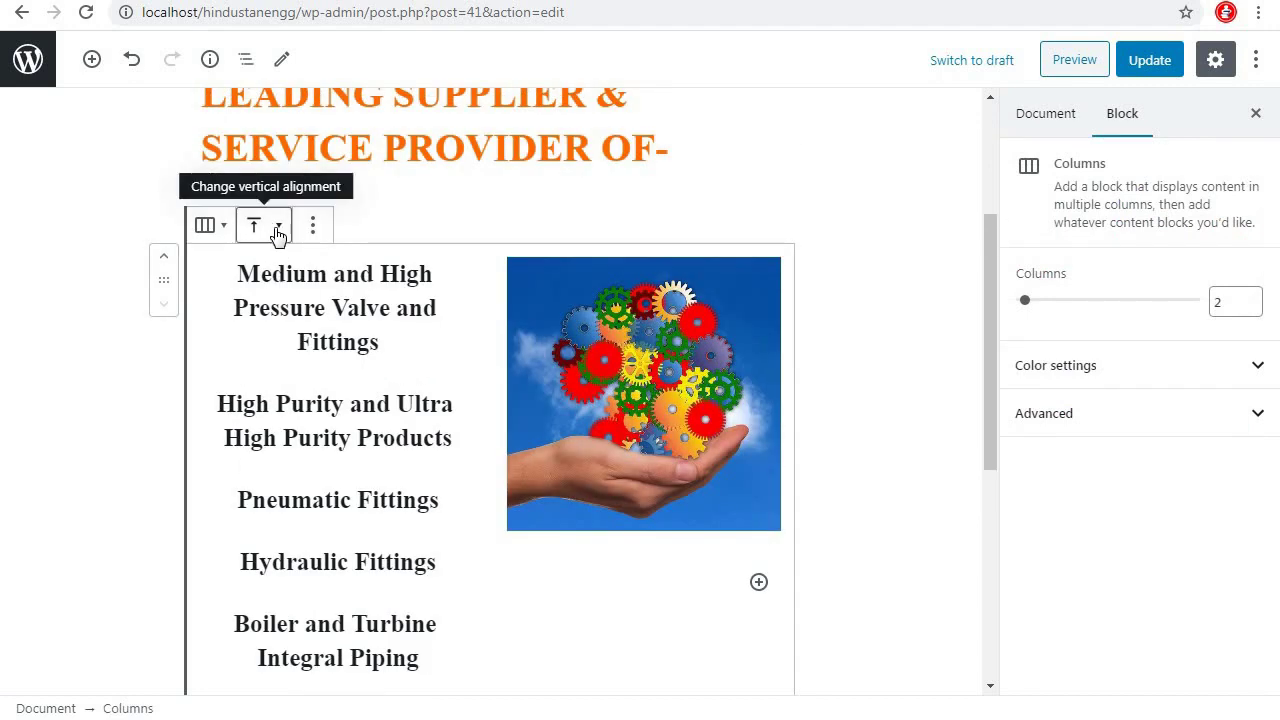
{"action": "left_click", "coordinate": [272, 229]}
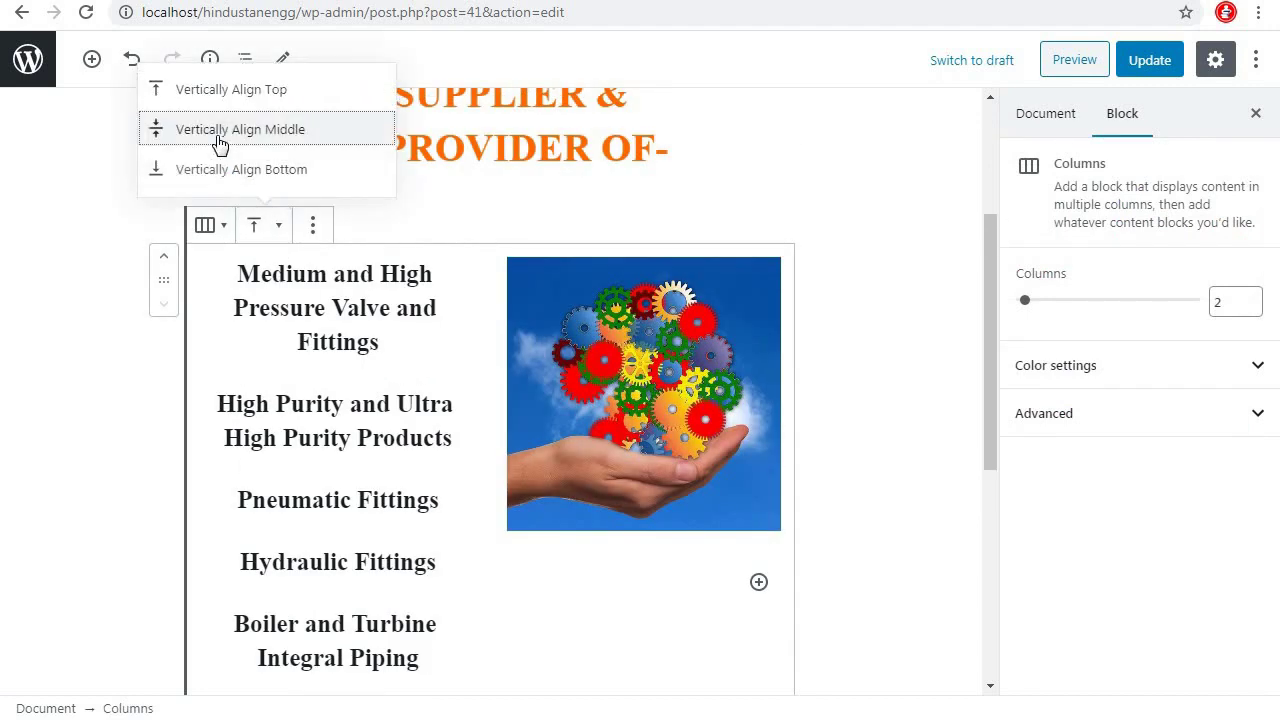
{"action": "left_click", "coordinate": [220, 145]}
Resize the gears image to 328 × 328 px and update the page
{"action": "scroll", "coordinate": [993, 404], "scroll_direction": "down", "scroll_amount": 1}
{"action": "scroll", "coordinate": [994, 404], "scroll_direction": "down", "scroll_amount": 1}
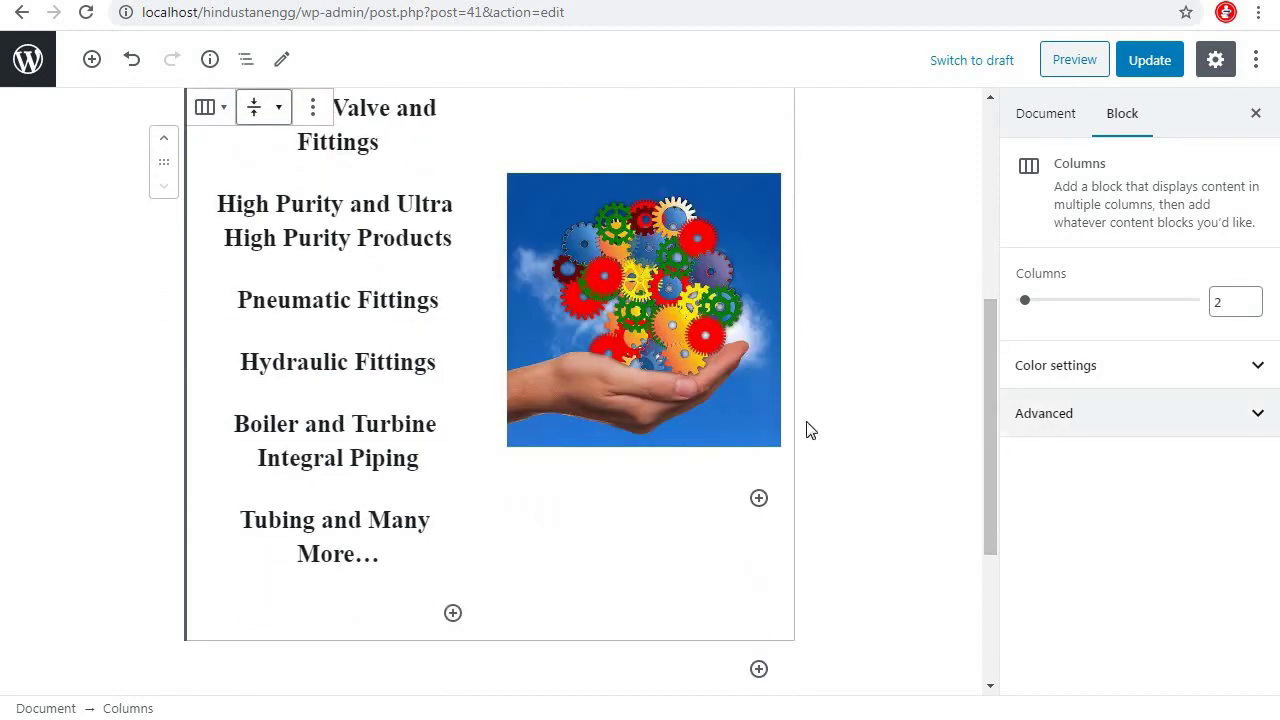
{"action": "left_click", "coordinate": [683, 440]}
{"action": "left_click_drag", "start_coordinate": [768, 453], "coordinate": [820, 495]}
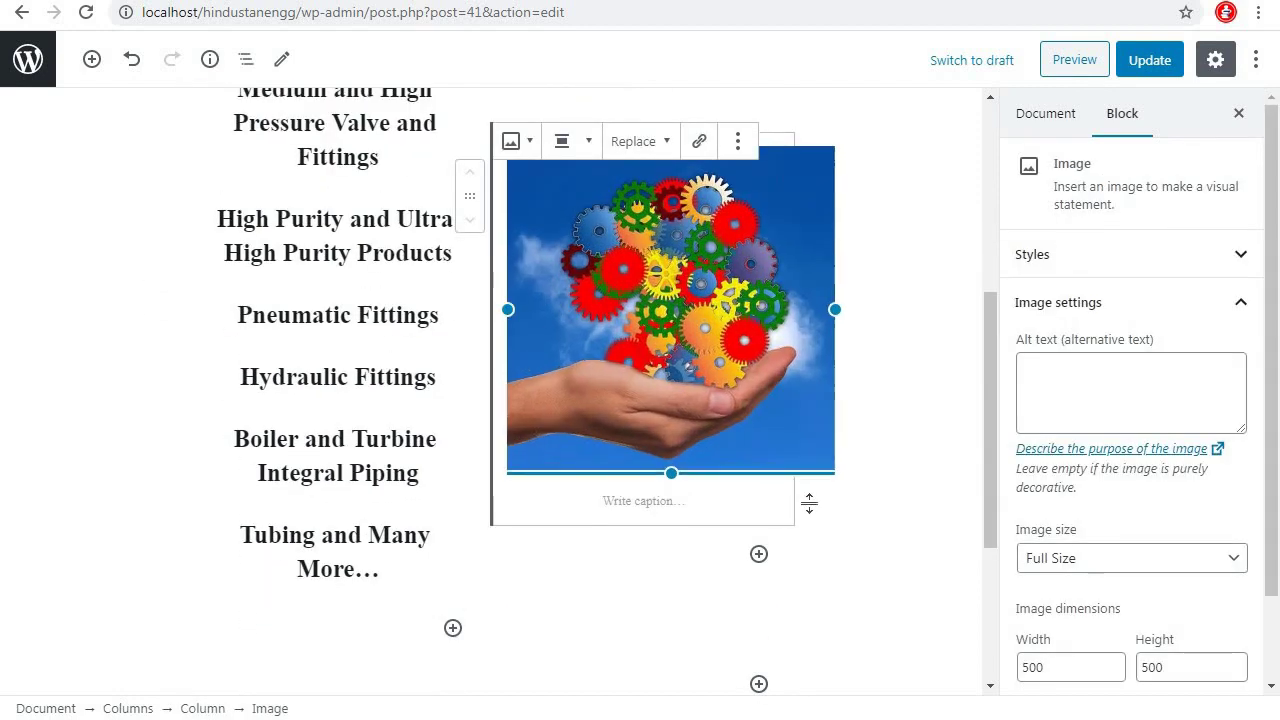
{"action": "left_click", "coordinate": [1150, 62]}
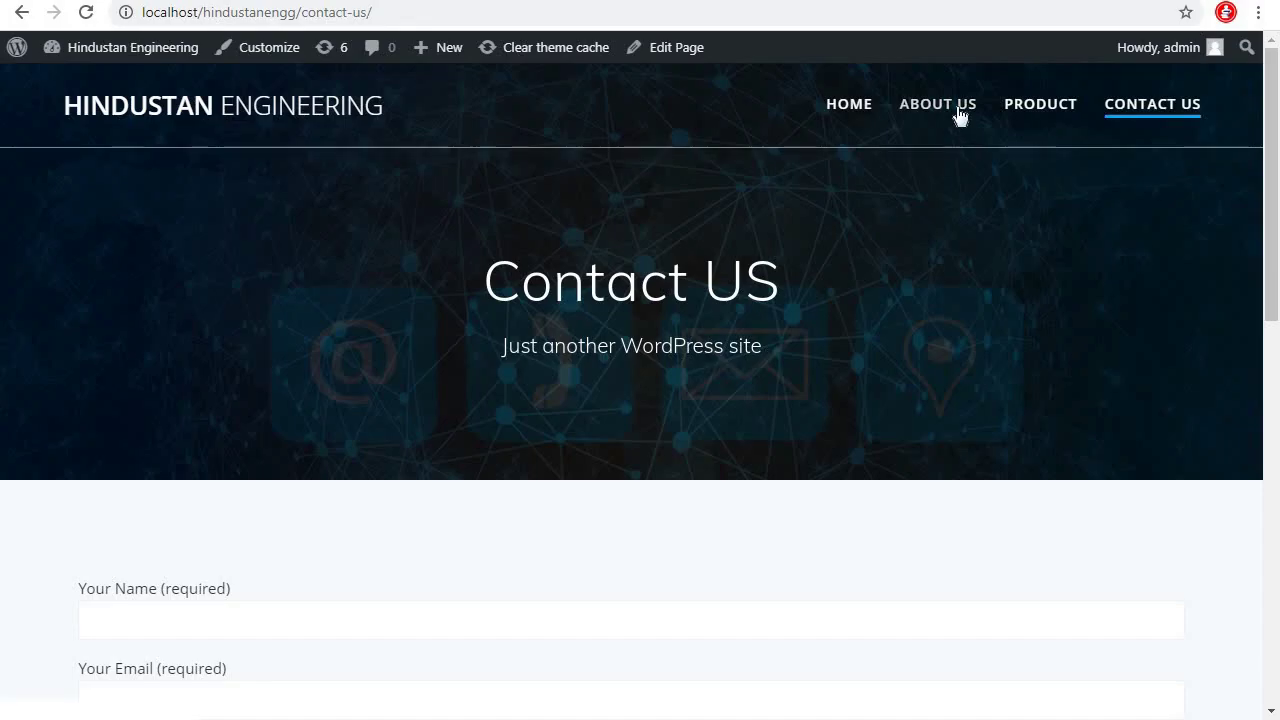
View the live About Us page to check the product list and image
{"action": "left_click", "coordinate": [958, 115]}
{"action": "scroll", "coordinate": [1123, 449], "scroll_direction": "down", "scroll_amount": 5}
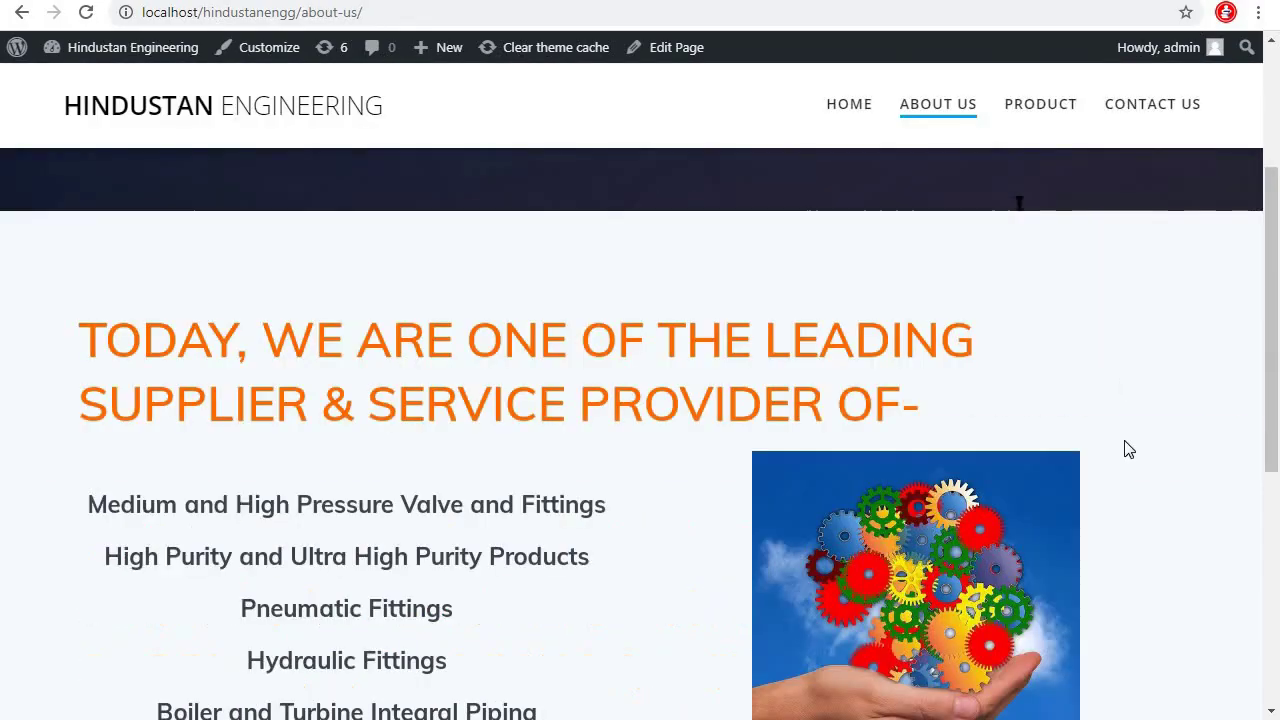
{"action": "scroll", "coordinate": [1128, 449], "scroll_direction": "up", "scroll_amount": 1}
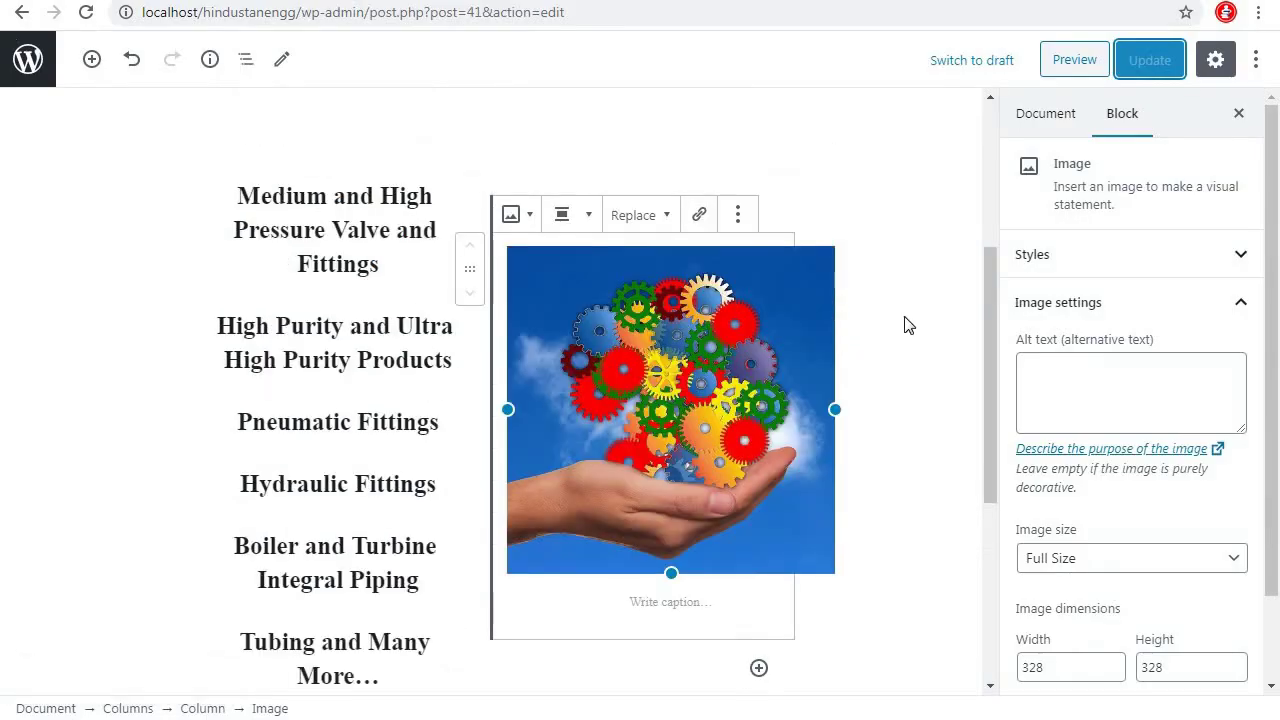
{"action": "scroll", "coordinate": [908, 322], "scroll_direction": "up", "scroll_amount": 2}
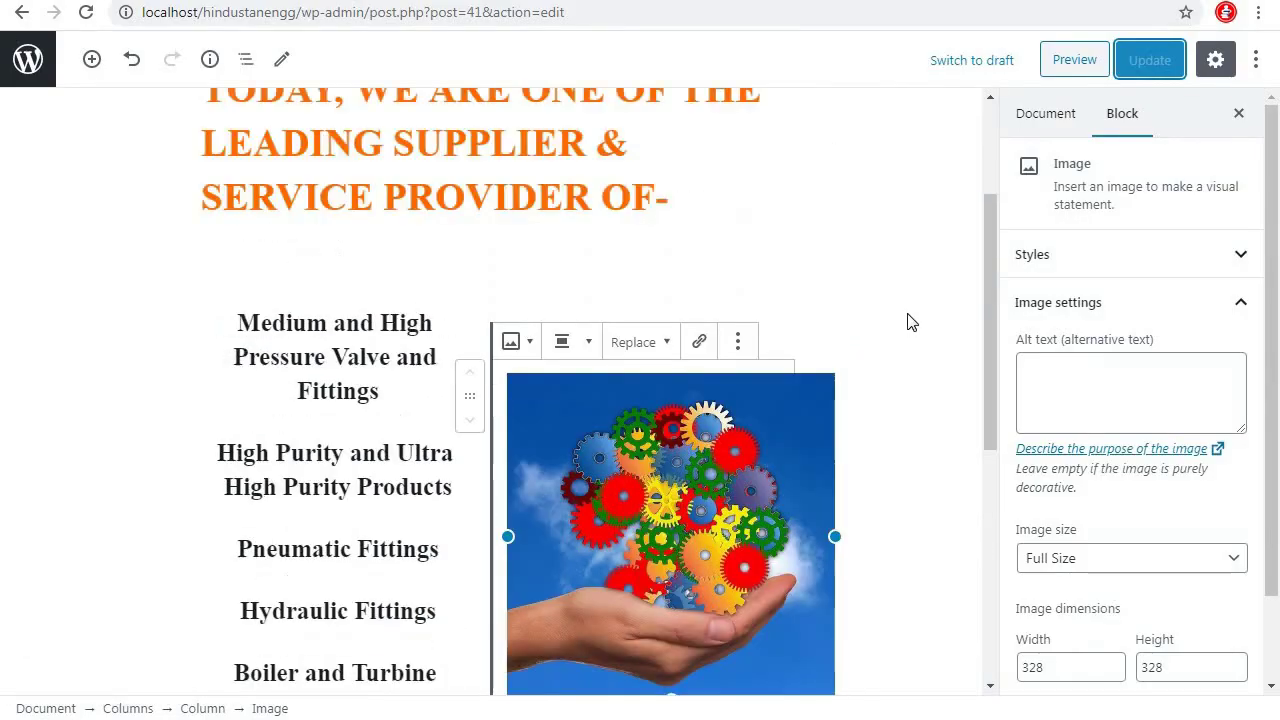
Centre the orange About Us heading
{"action": "left_click", "coordinate": [585, 170]}
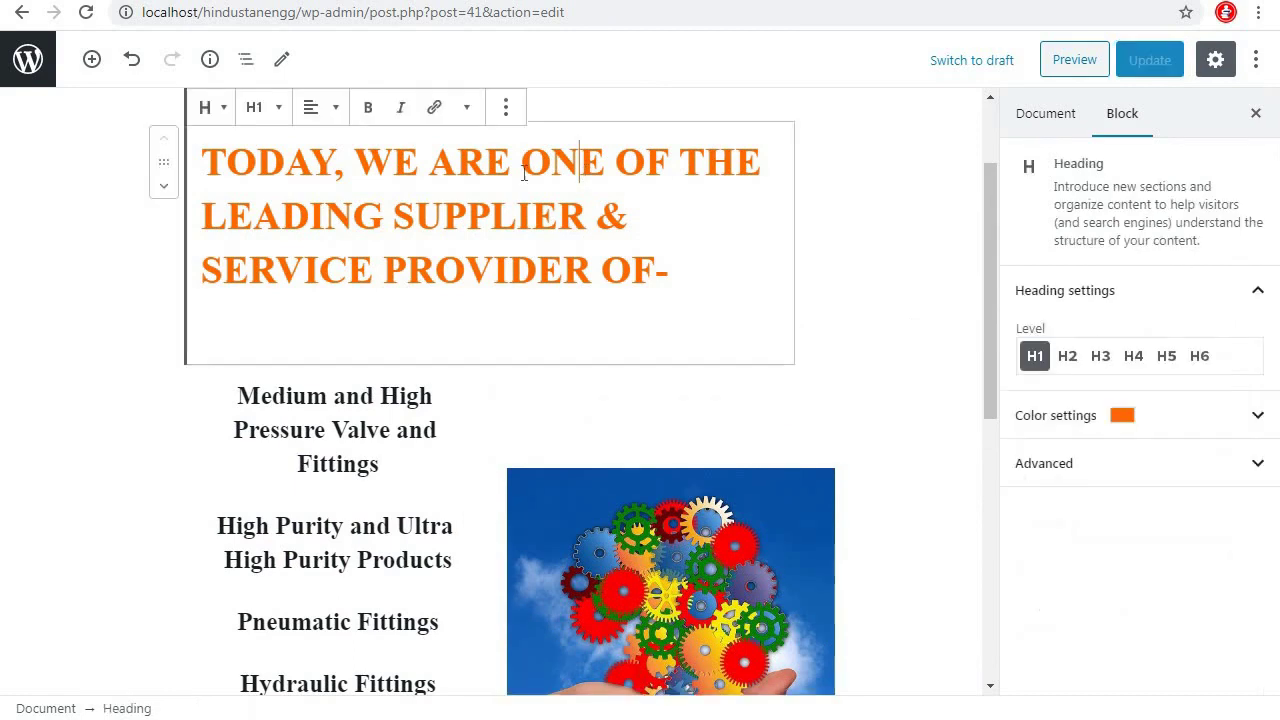
{"action": "left_click", "coordinate": [336, 114]}
{"action": "left_click", "coordinate": [293, 171]}
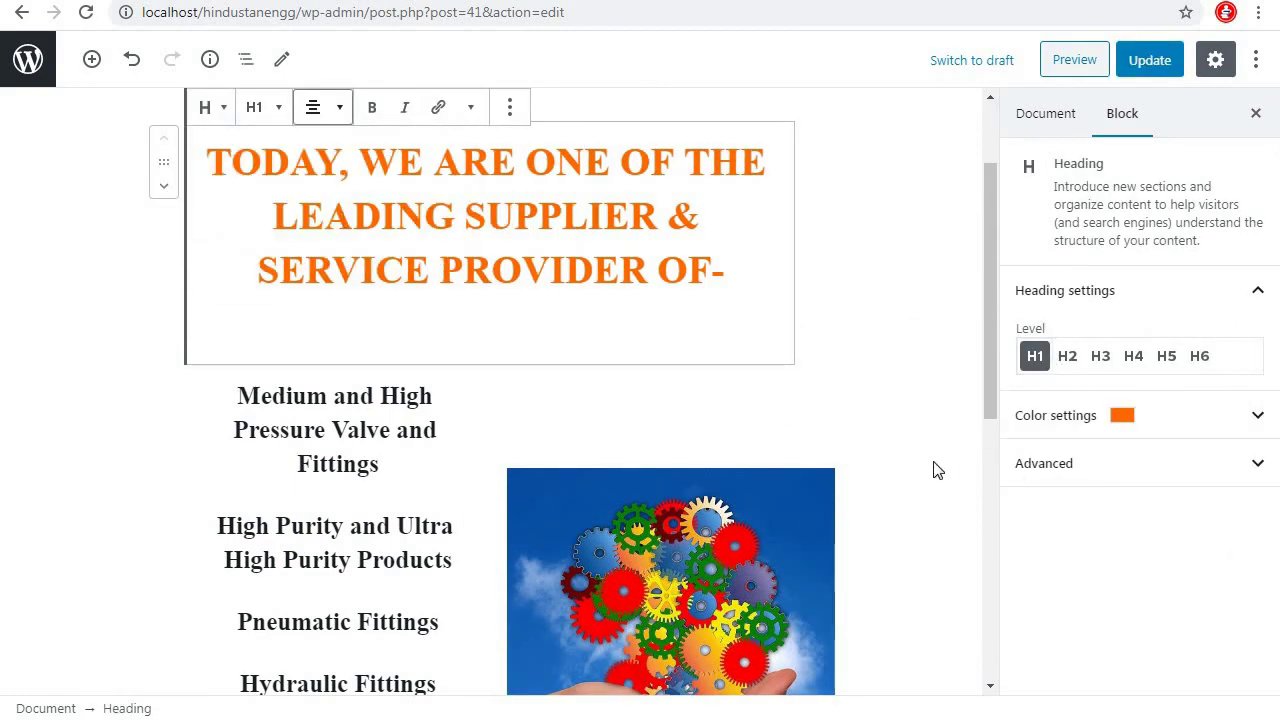
{"action": "scroll", "coordinate": [934, 466], "scroll_direction": "down", "scroll_amount": 3}
{"action": "scroll", "coordinate": [878, 380], "scroll_direction": "up", "scroll_amount": 1}
{"action": "scroll", "coordinate": [760, 480], "scroll_direction": "down", "scroll_amount": 3}
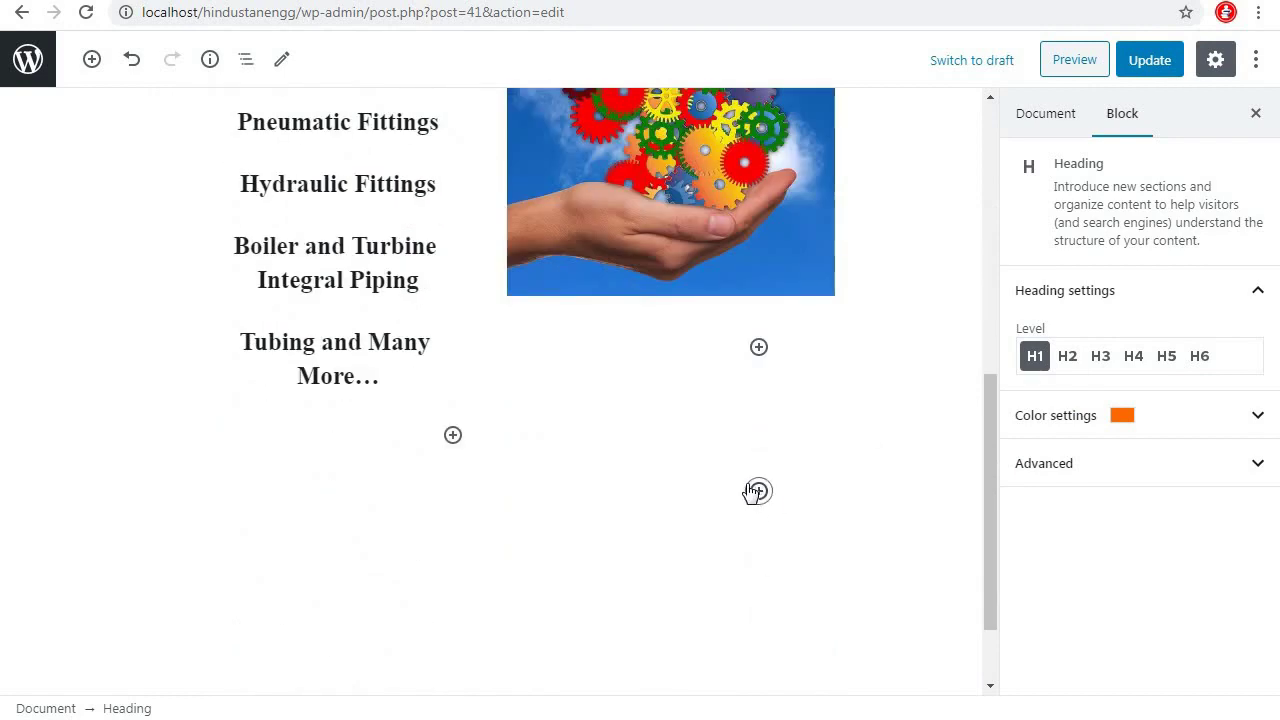
Insert a Spacer block and move it above the orange heading
{"action": "left_click", "coordinate": [758, 492]}
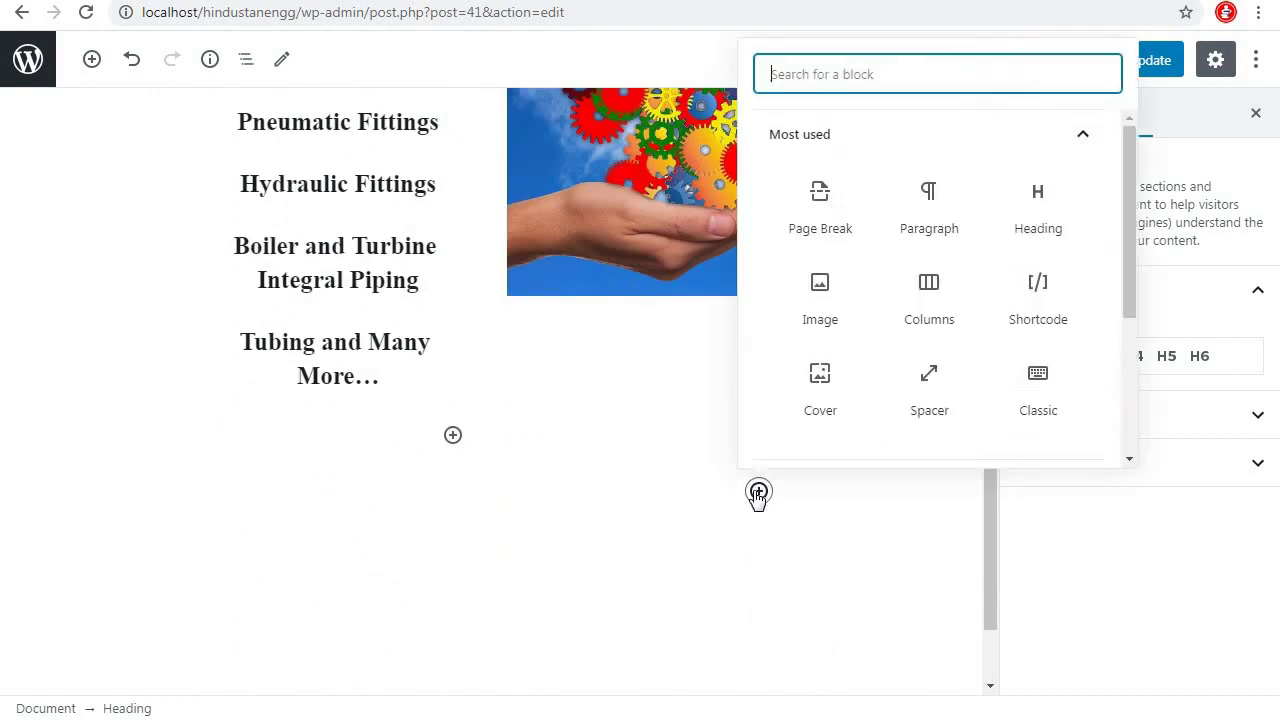
{"action": "left_click", "coordinate": [925, 397]}
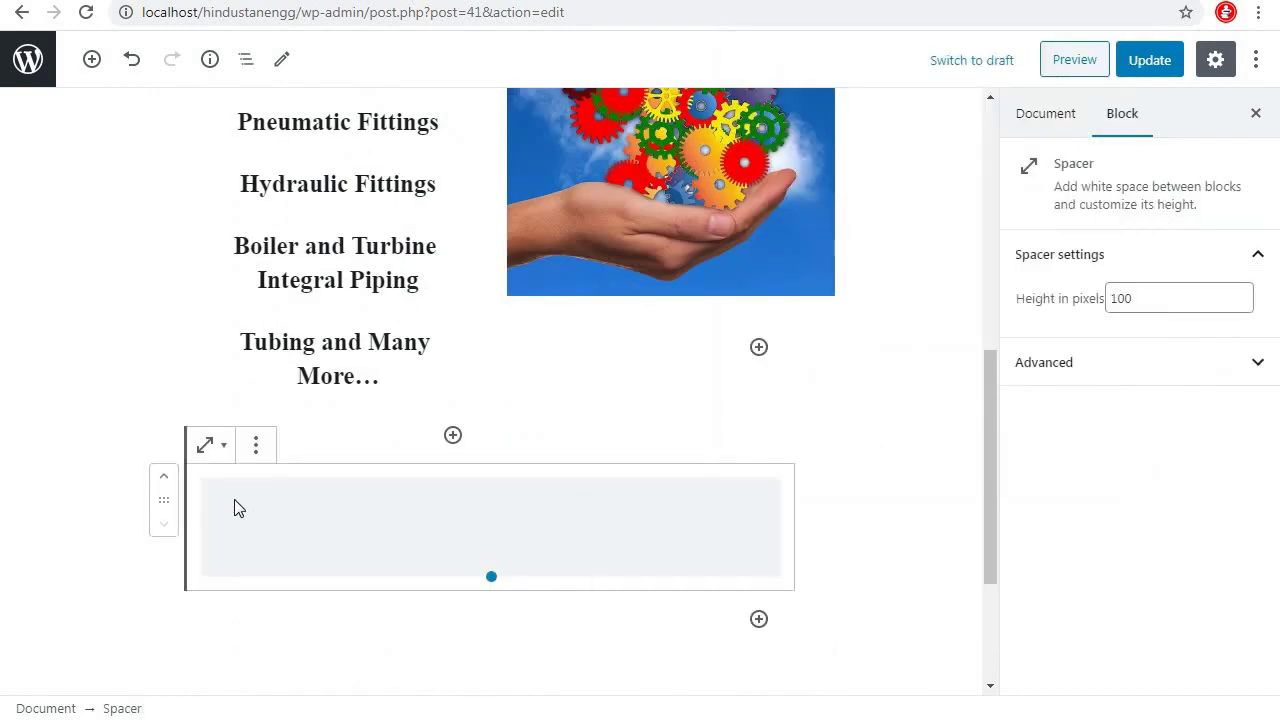
{"action": "left_click", "coordinate": [165, 482]}
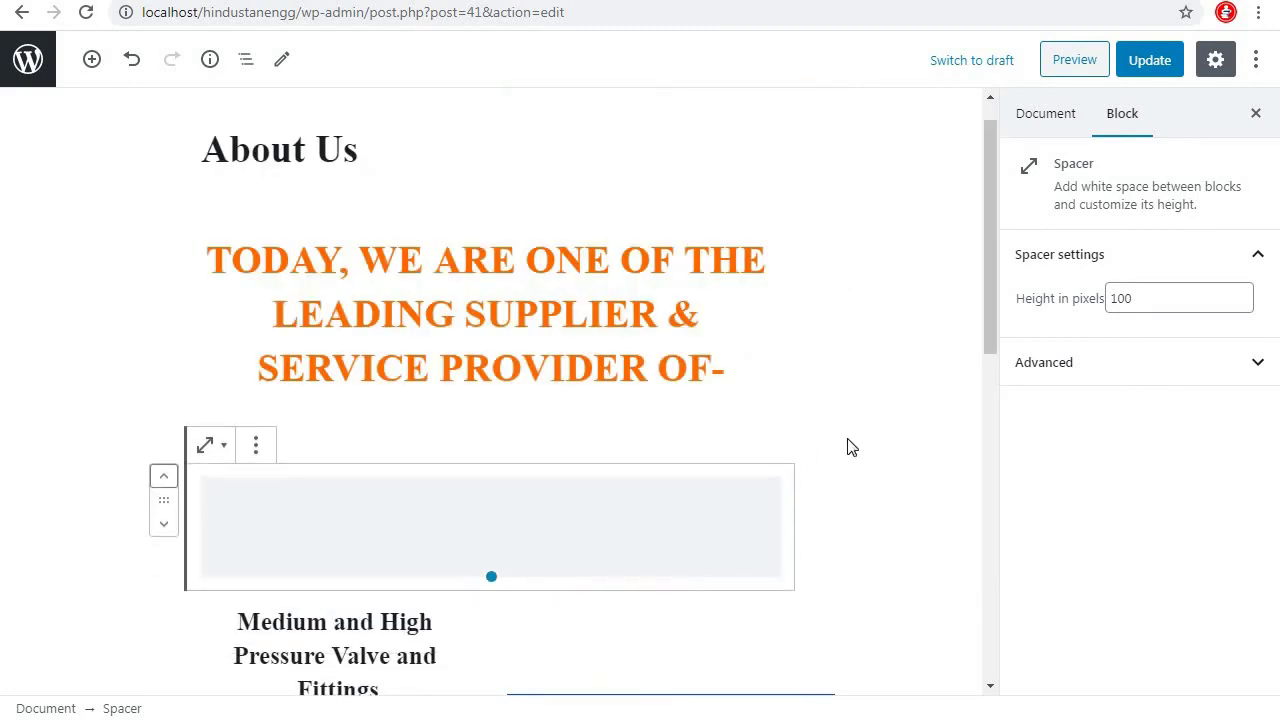
{"action": "left_click", "coordinate": [123, 528]}
{"action": "left_click", "coordinate": [404, 520]}
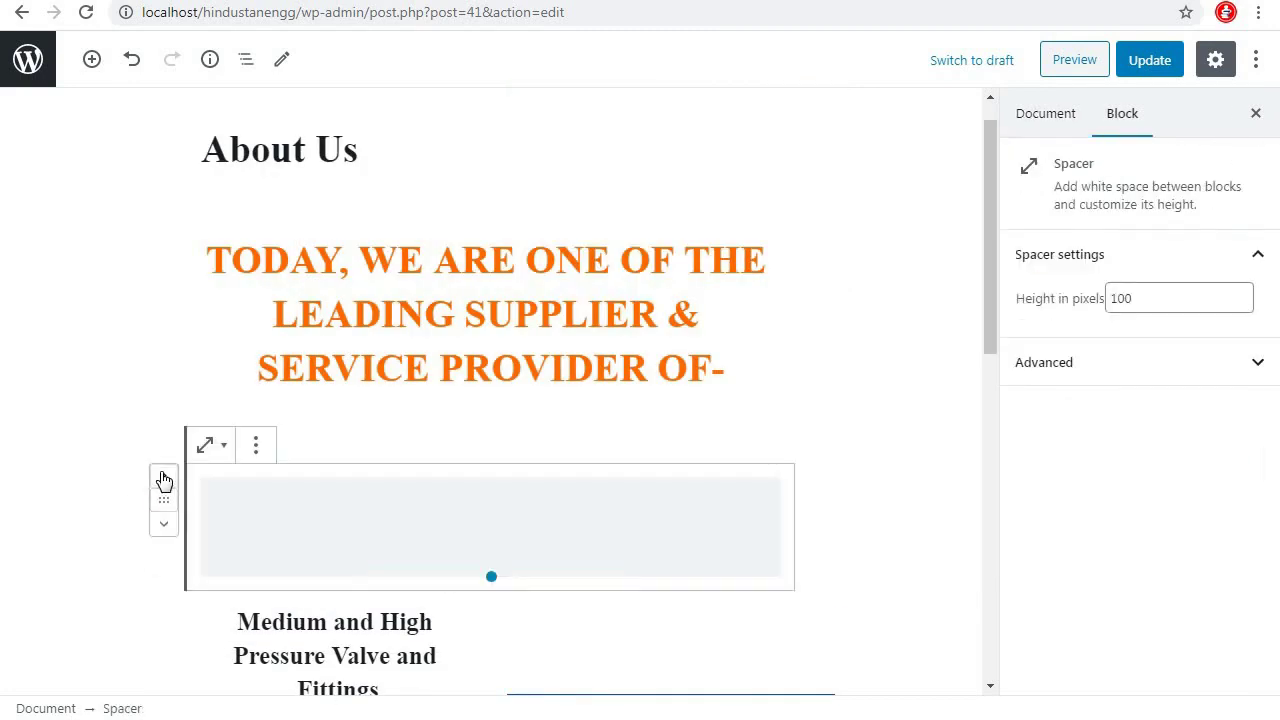
{"action": "left_click", "coordinate": [258, 447]}
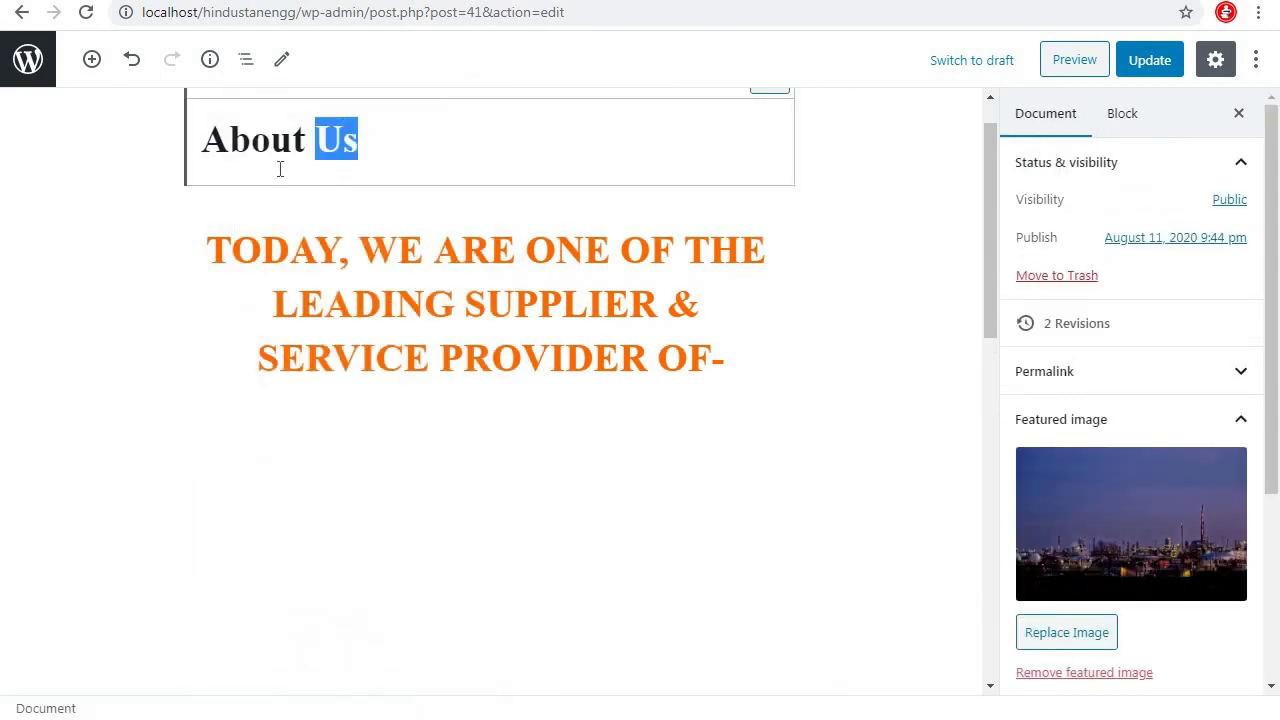
{"action": "left_click", "coordinate": [226, 477]}
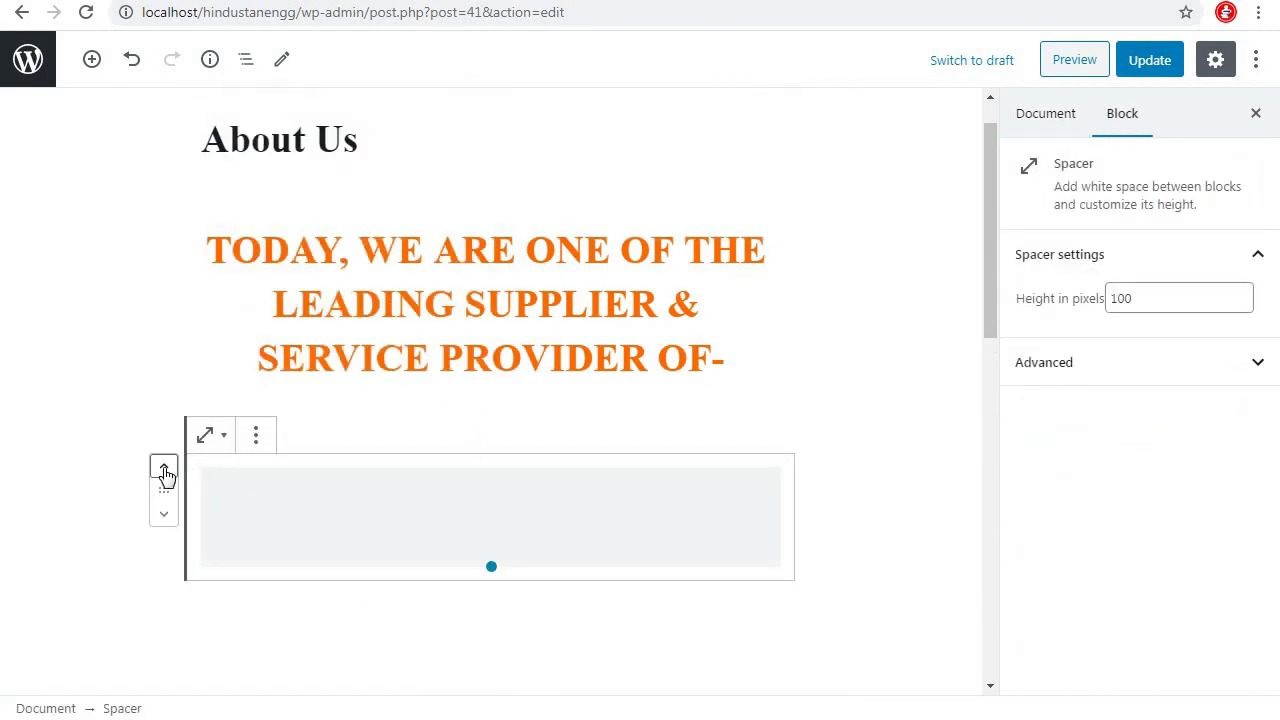
{"action": "left_click", "coordinate": [164, 470]}
{"action": "left_click", "coordinate": [820, 466]}
Add a Spacer below the product list and update the page
{"action": "scroll", "coordinate": [820, 466], "scroll_direction": "down", "scroll_amount": 6}
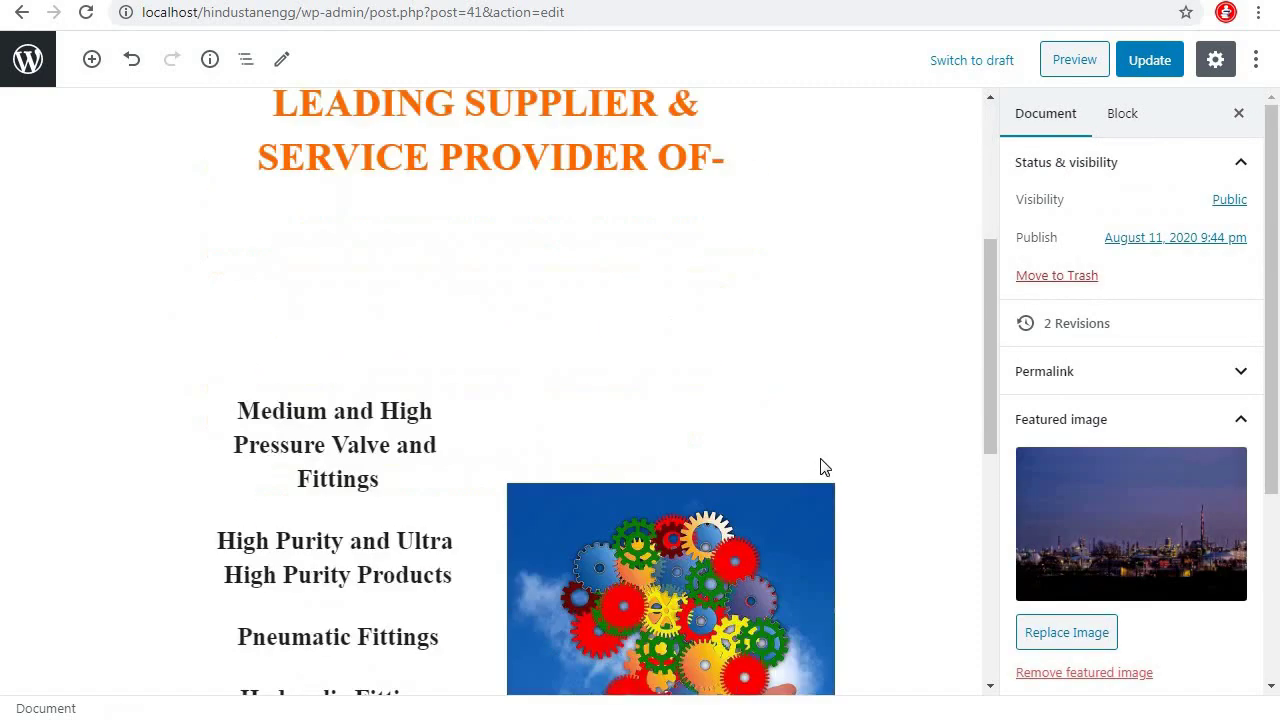
{"action": "scroll", "coordinate": [820, 466], "scroll_direction": "down", "scroll_amount": 3}
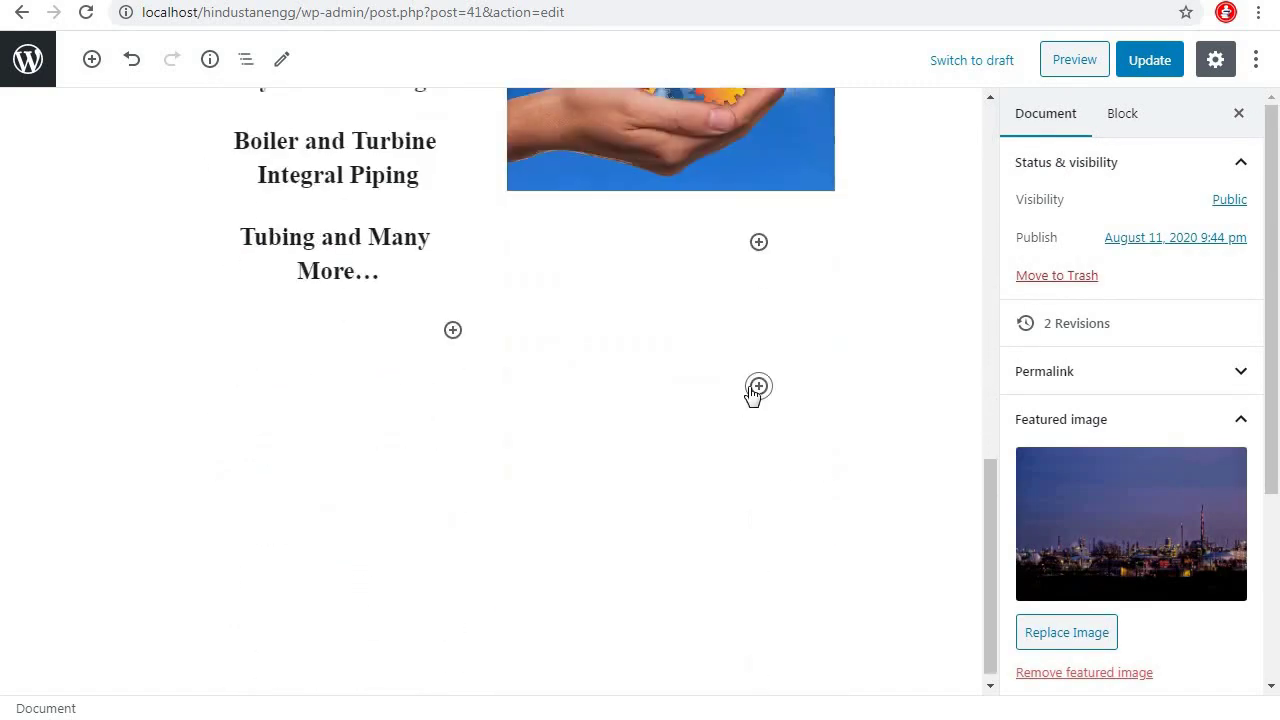
{"action": "left_click", "coordinate": [759, 388]}
{"action": "scroll", "coordinate": [1006, 263], "scroll_direction": "down", "scroll_amount": 2}
{"action": "scroll", "coordinate": [1049, 251], "scroll_direction": "up", "scroll_amount": 1}
{"action": "left_click", "coordinate": [1049, 251]}
{"action": "left_click", "coordinate": [1149, 70]}
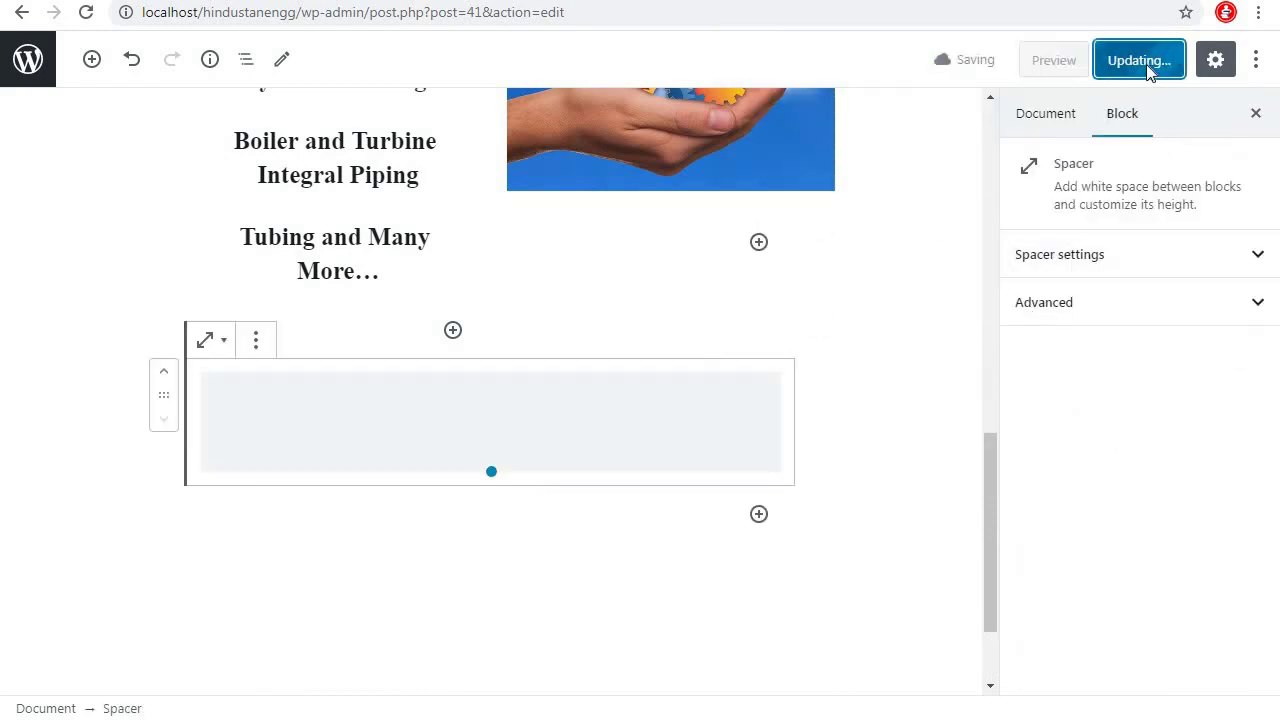
Reload the live About Us page to check the added spacing, then return to the editor
{"action": "left_click", "coordinate": [184, 680]}
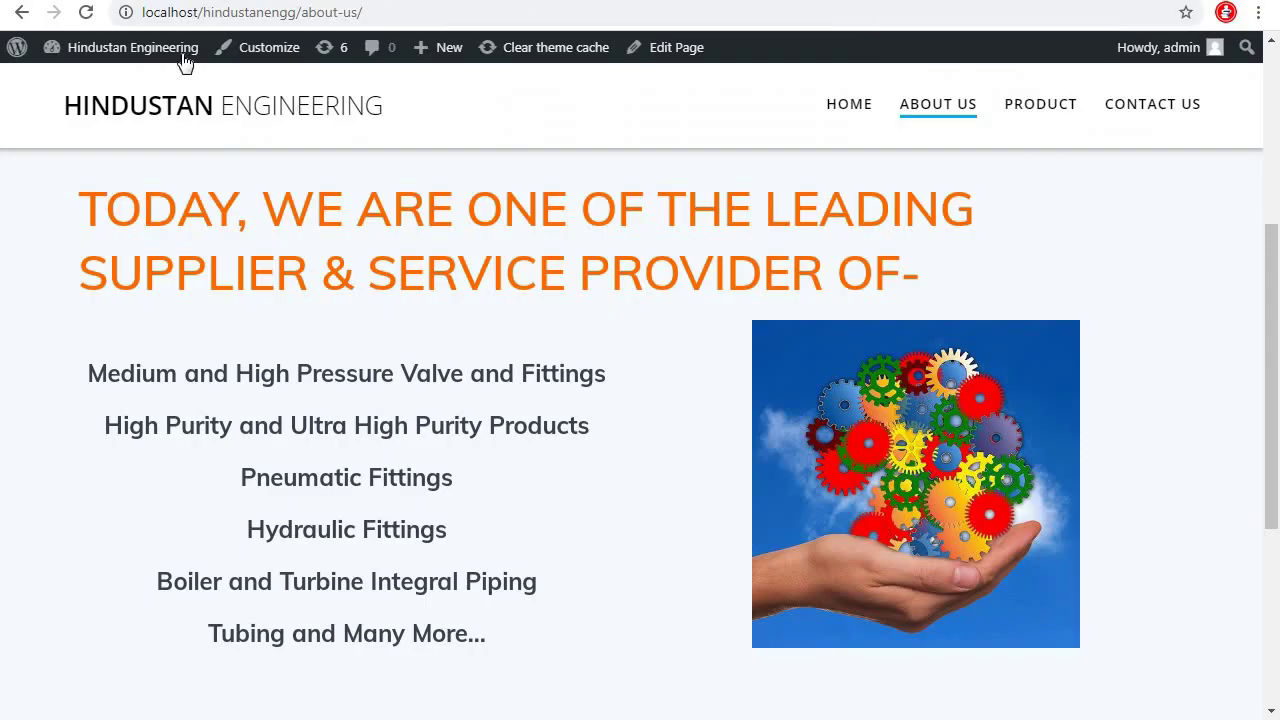
{"action": "left_click", "coordinate": [87, 13]}
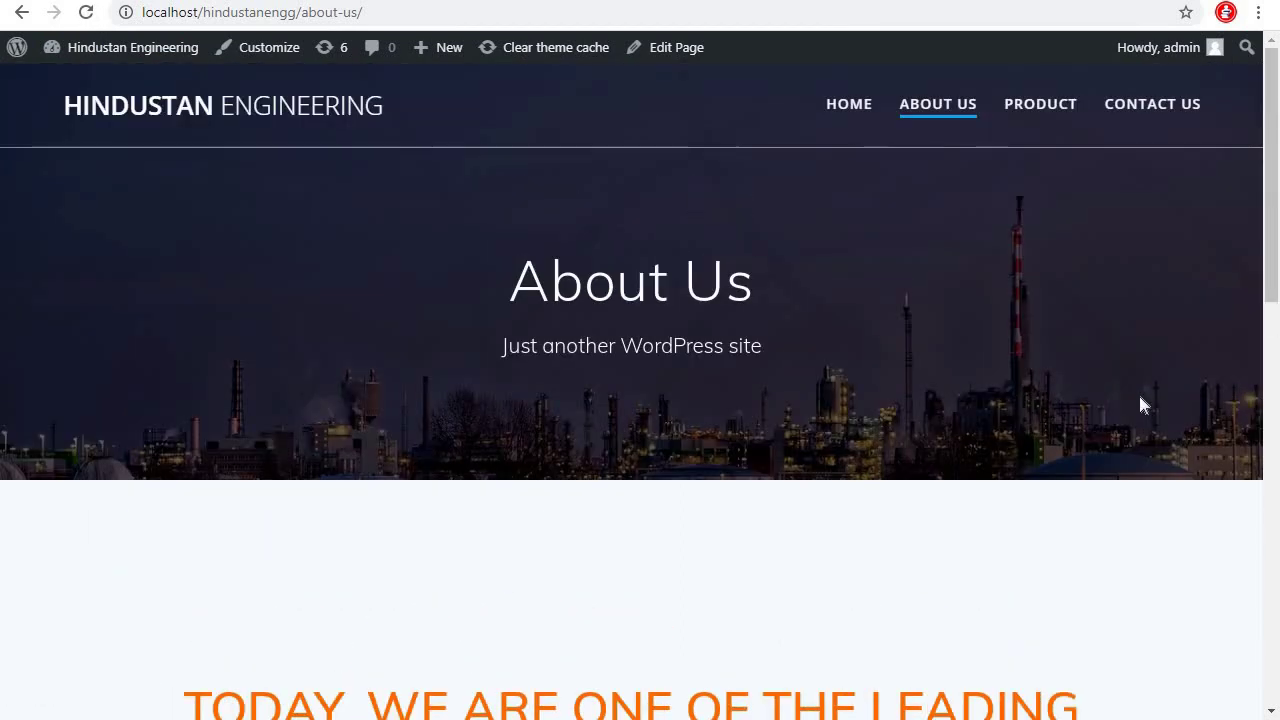
{"action": "scroll", "coordinate": [1143, 405], "scroll_direction": "down", "scroll_amount": 8}
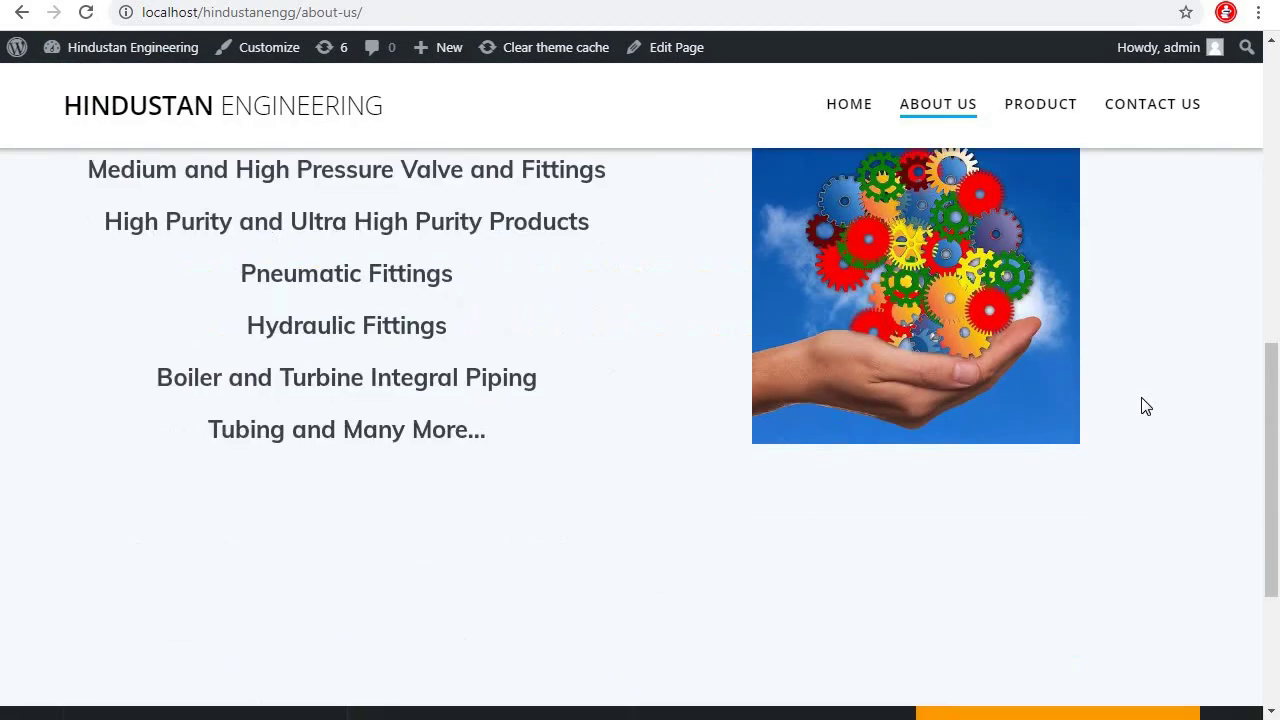
{"action": "scroll", "coordinate": [1145, 406], "scroll_direction": "down", "scroll_amount": 2}
{"action": "scroll", "coordinate": [1145, 406], "scroll_direction": "up", "scroll_amount": 5}
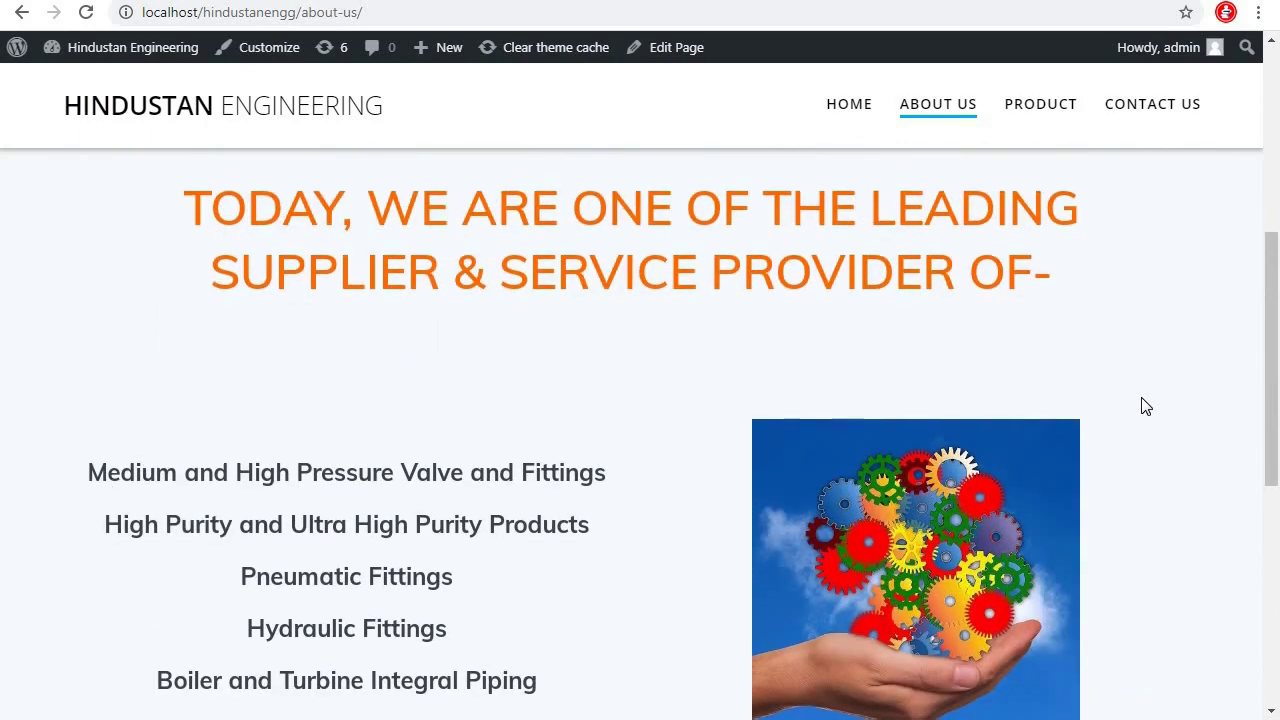
{"action": "left_click", "coordinate": [24, 12]}
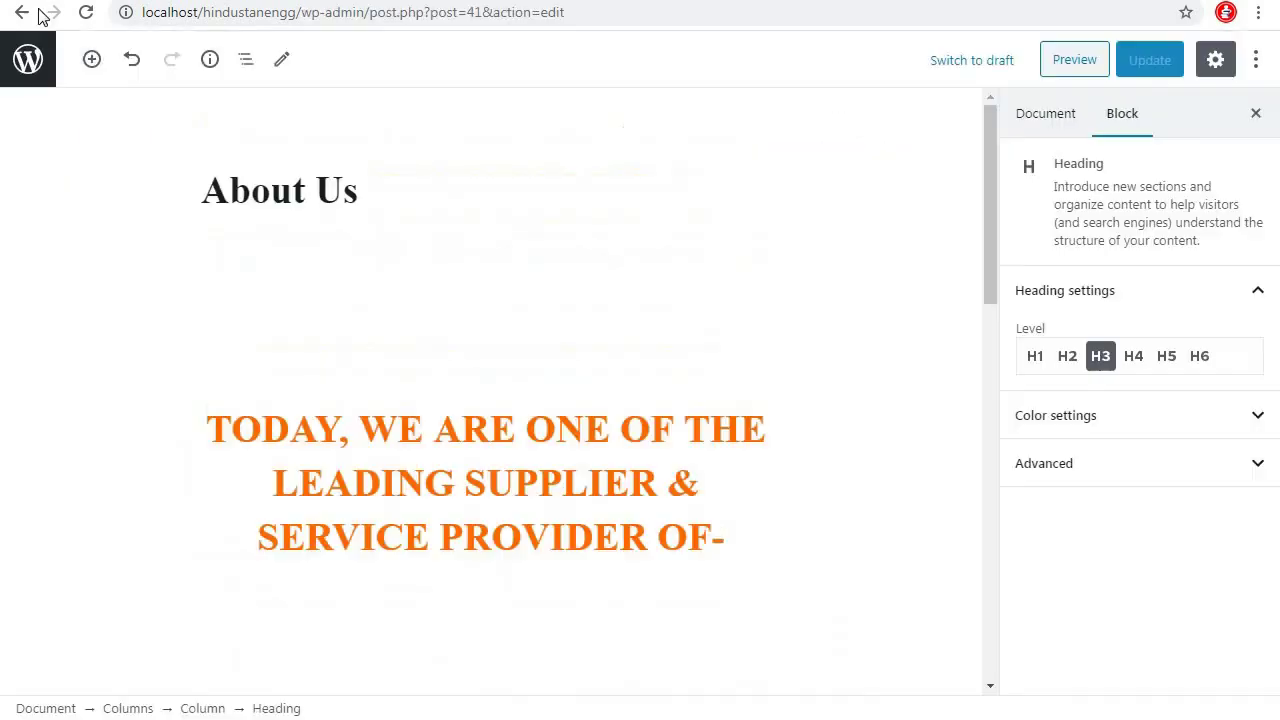
Open the Product page from the Pages list and insert a Gallery block from Common Blocks
{"action": "left_click", "coordinate": [36, 62]}
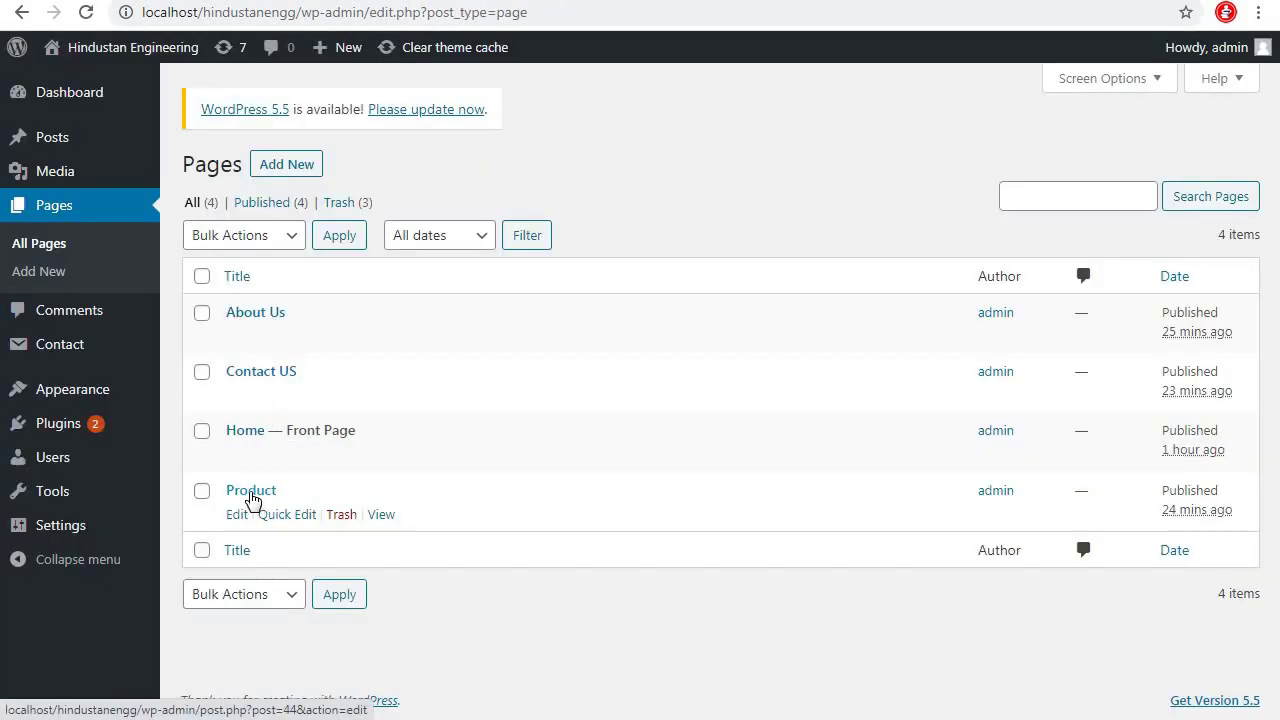
{"action": "left_click", "coordinate": [237, 515]}
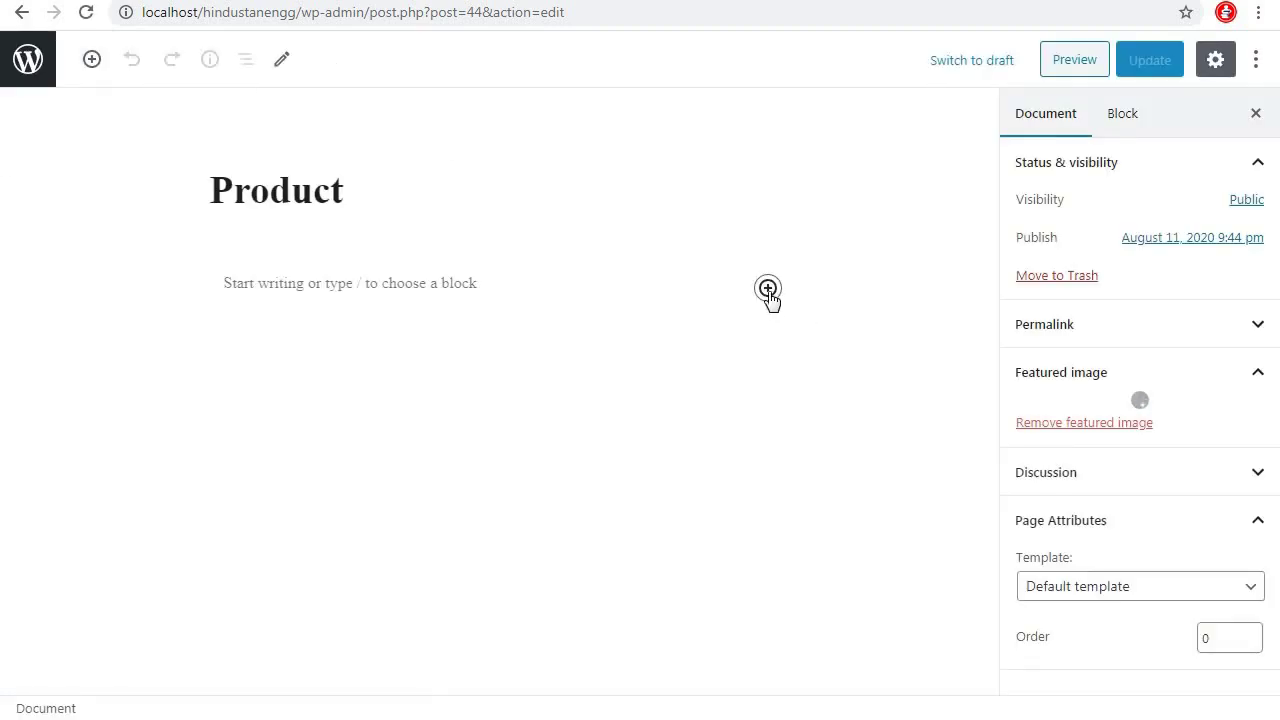
{"action": "left_click", "coordinate": [768, 290]}
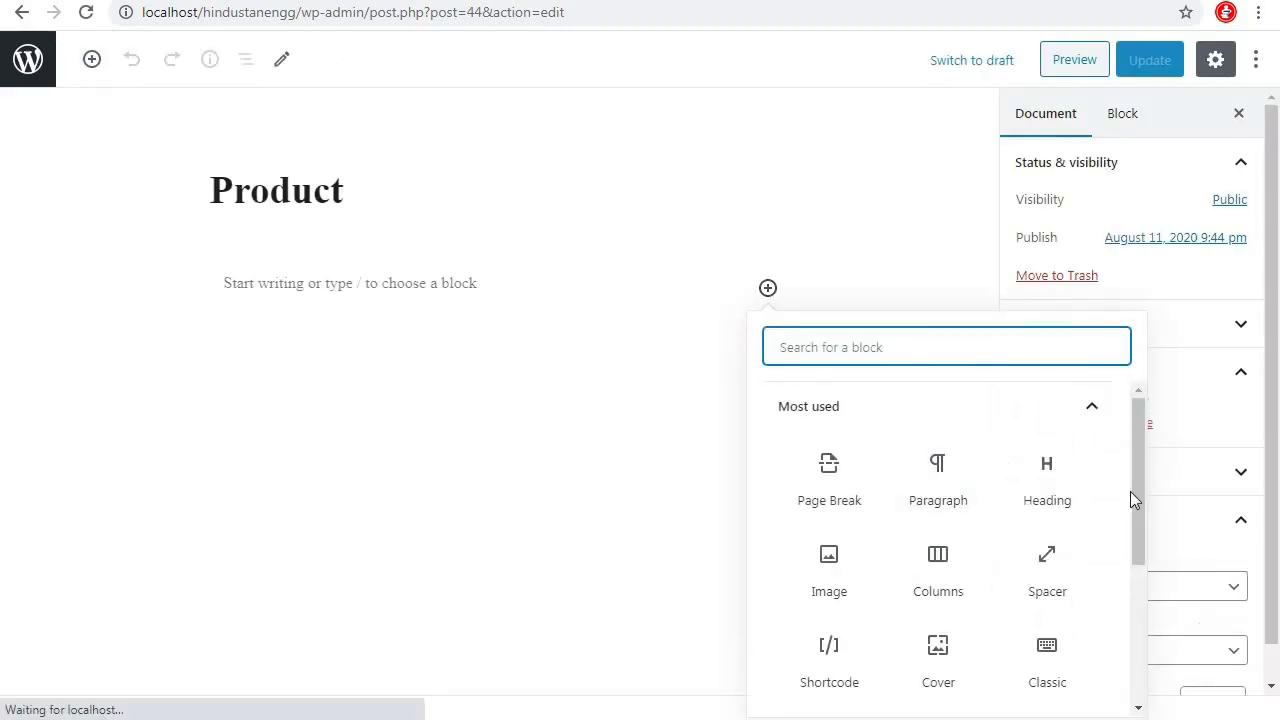
{"action": "left_click_drag", "start_coordinate": [1135, 505], "coordinate": [1134, 581]}
{"action": "left_click", "coordinate": [1080, 615]}
{"action": "scroll", "coordinate": [1140, 608], "scroll_direction": "down", "scroll_amount": 2}
{"action": "scroll", "coordinate": [1094, 500], "scroll_direction": "up", "scroll_amount": 2}
{"action": "scroll", "coordinate": [1123, 613], "scroll_direction": "down", "scroll_amount": 2}
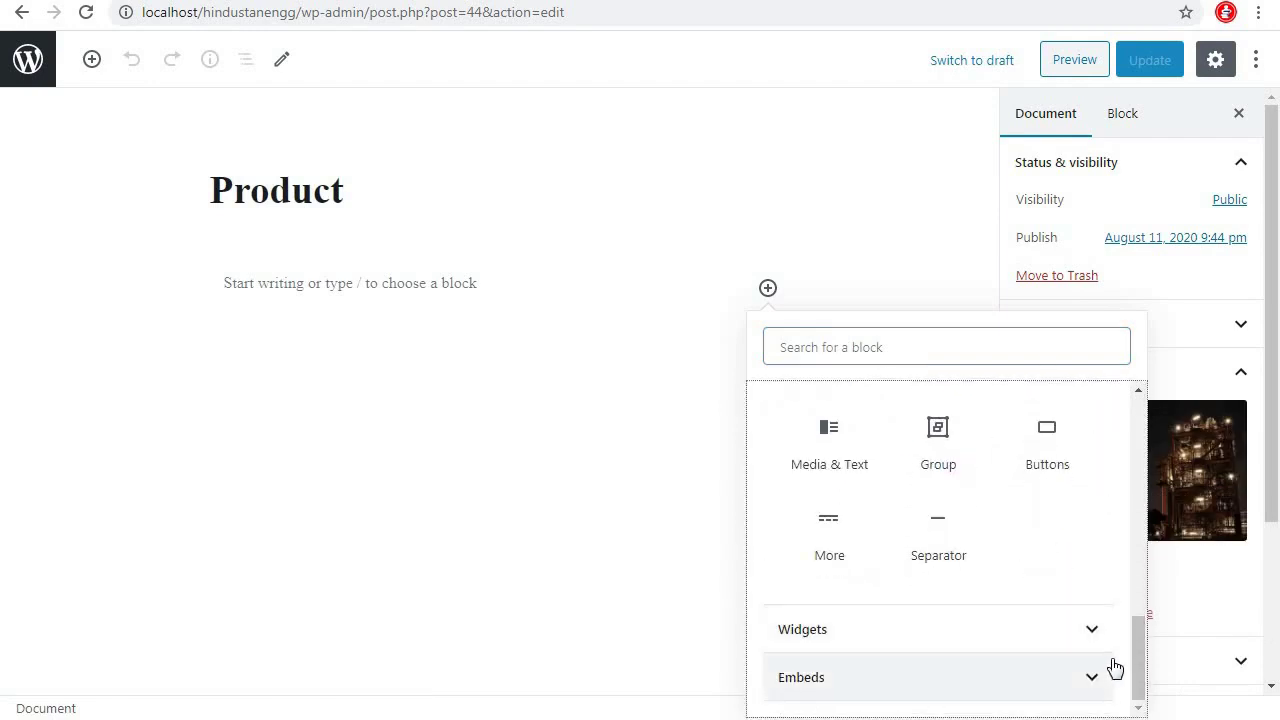
{"action": "left_click_drag", "start_coordinate": [1134, 653], "coordinate": [1136, 512]}
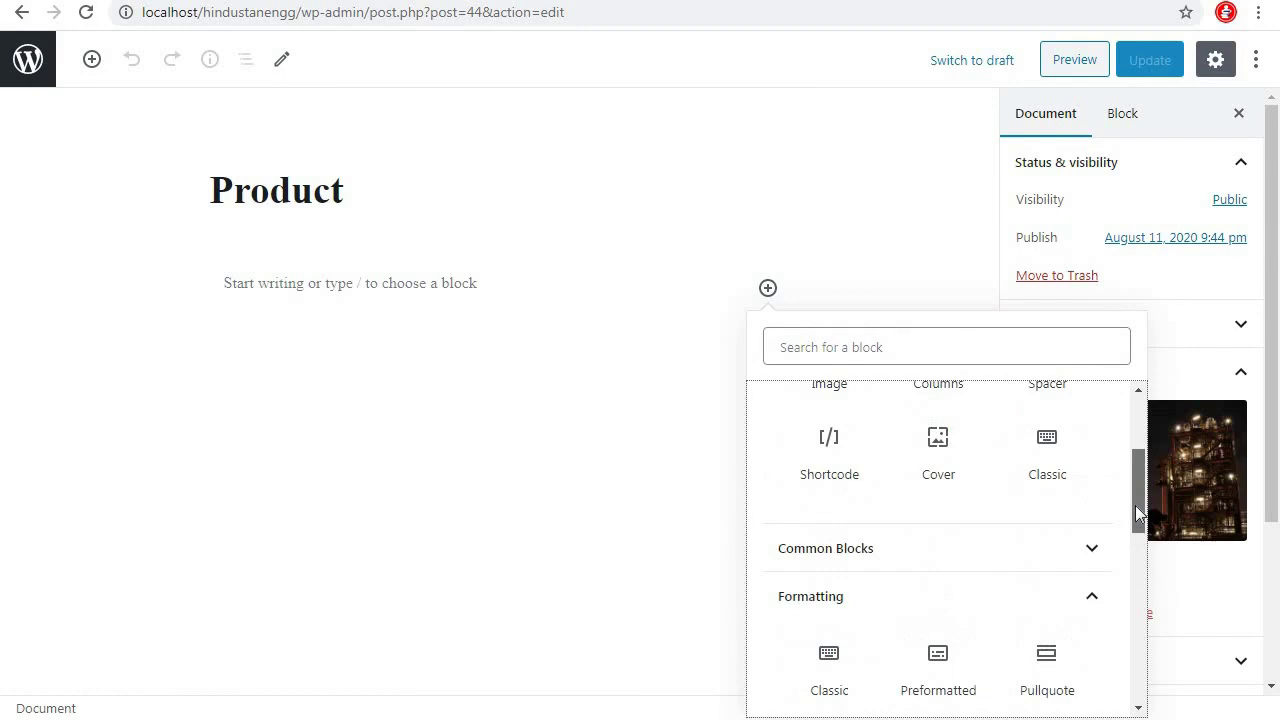
{"action": "left_click", "coordinate": [1091, 548]}
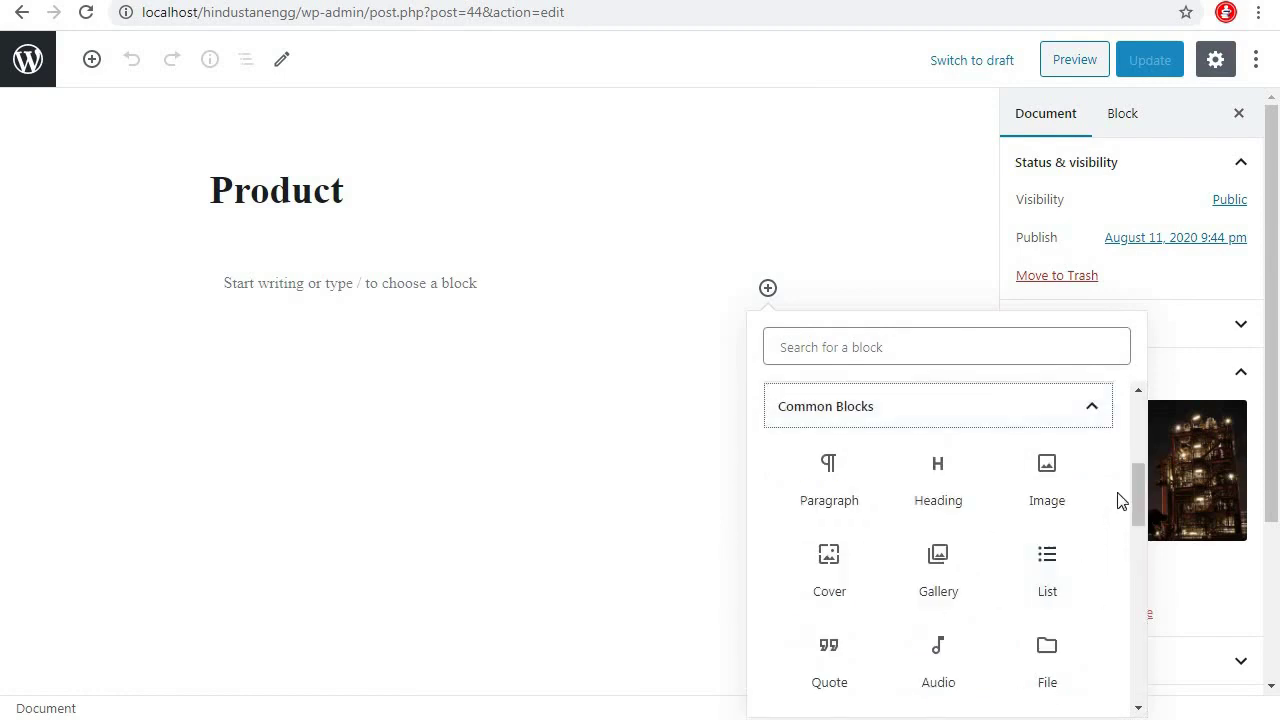
{"action": "scroll", "coordinate": [1135, 484], "scroll_direction": "down", "scroll_amount": 1}
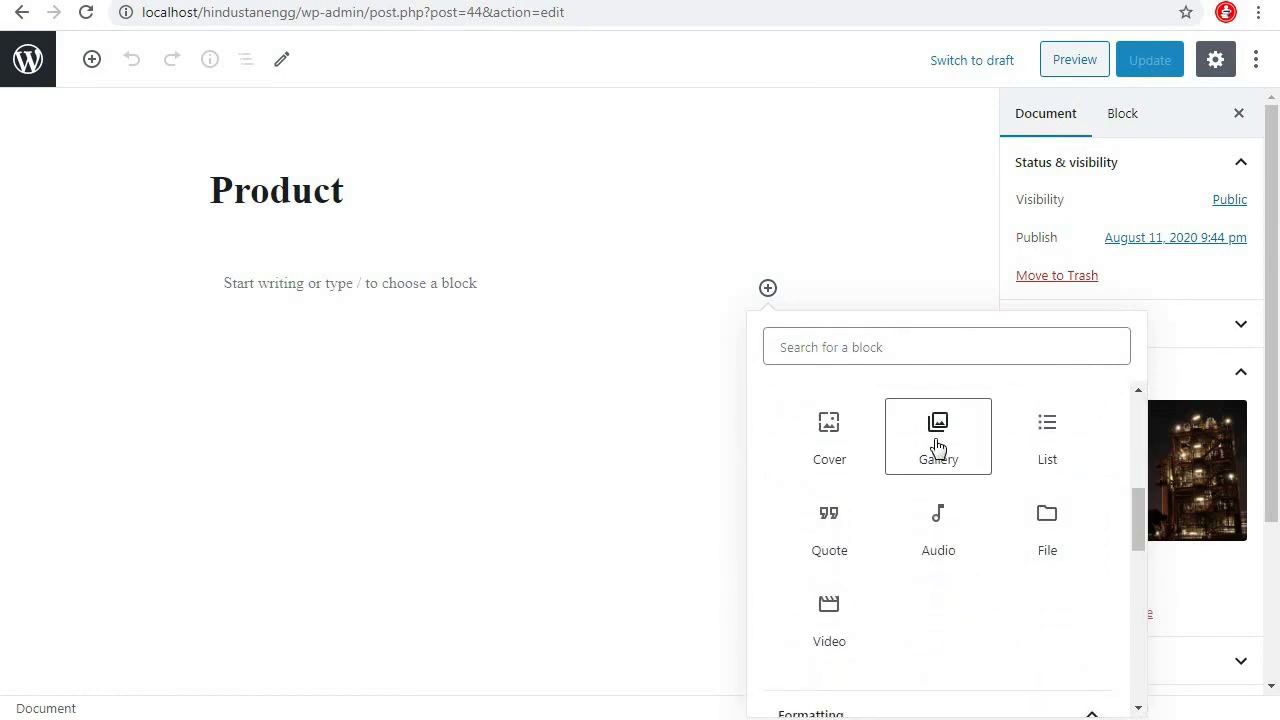
{"action": "left_click", "coordinate": [940, 435]}
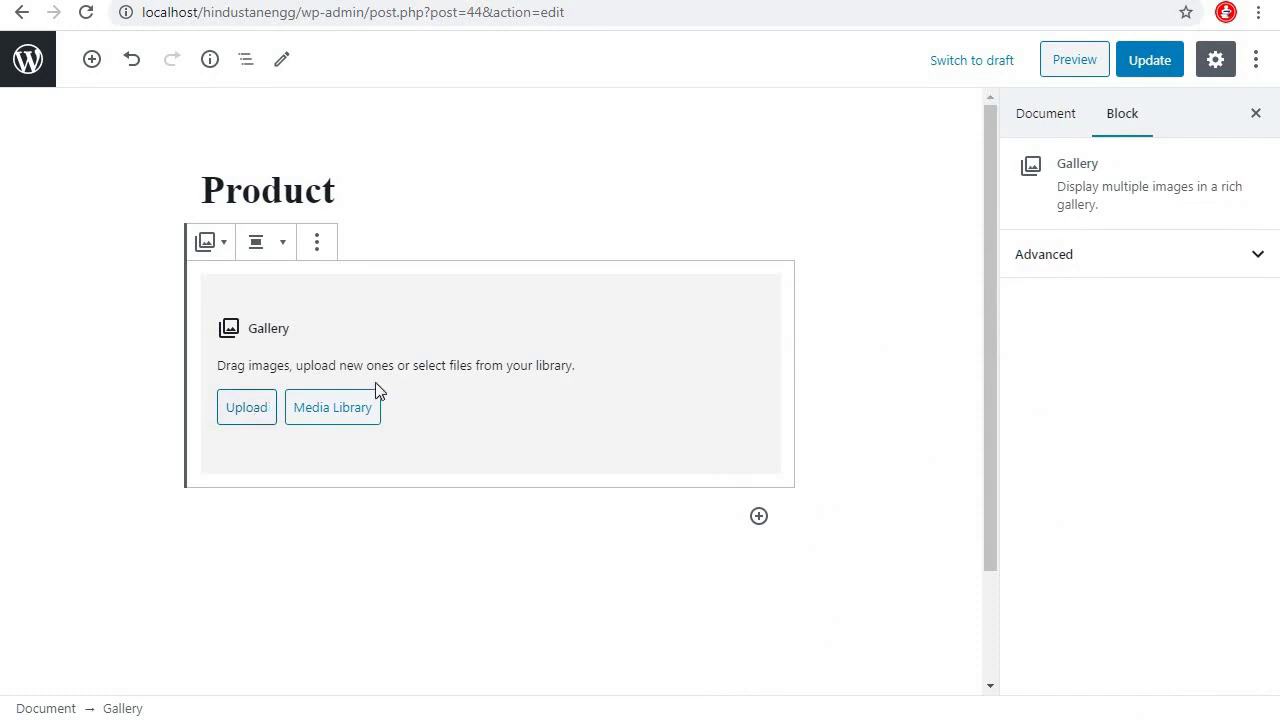
Upload the airdryer image from the product images folder into the gallery
{"action": "left_click", "coordinate": [257, 414]}
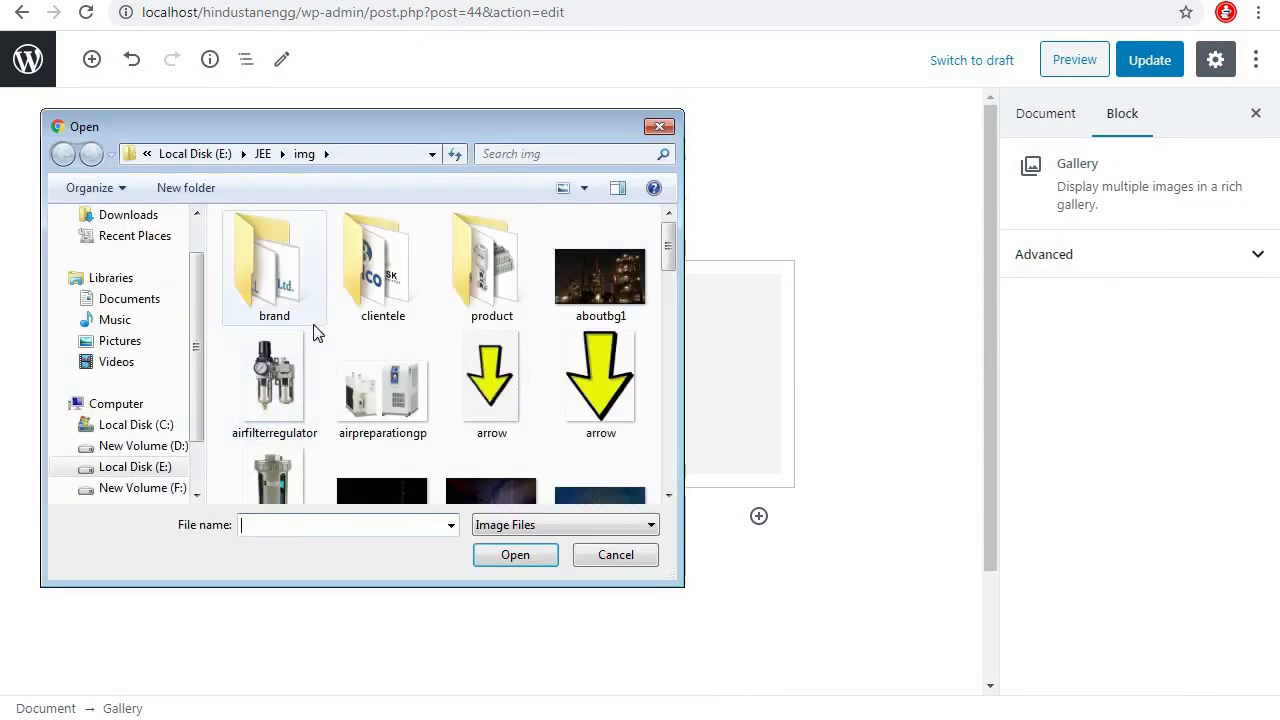
{"action": "double_click", "coordinate": [490, 280]}
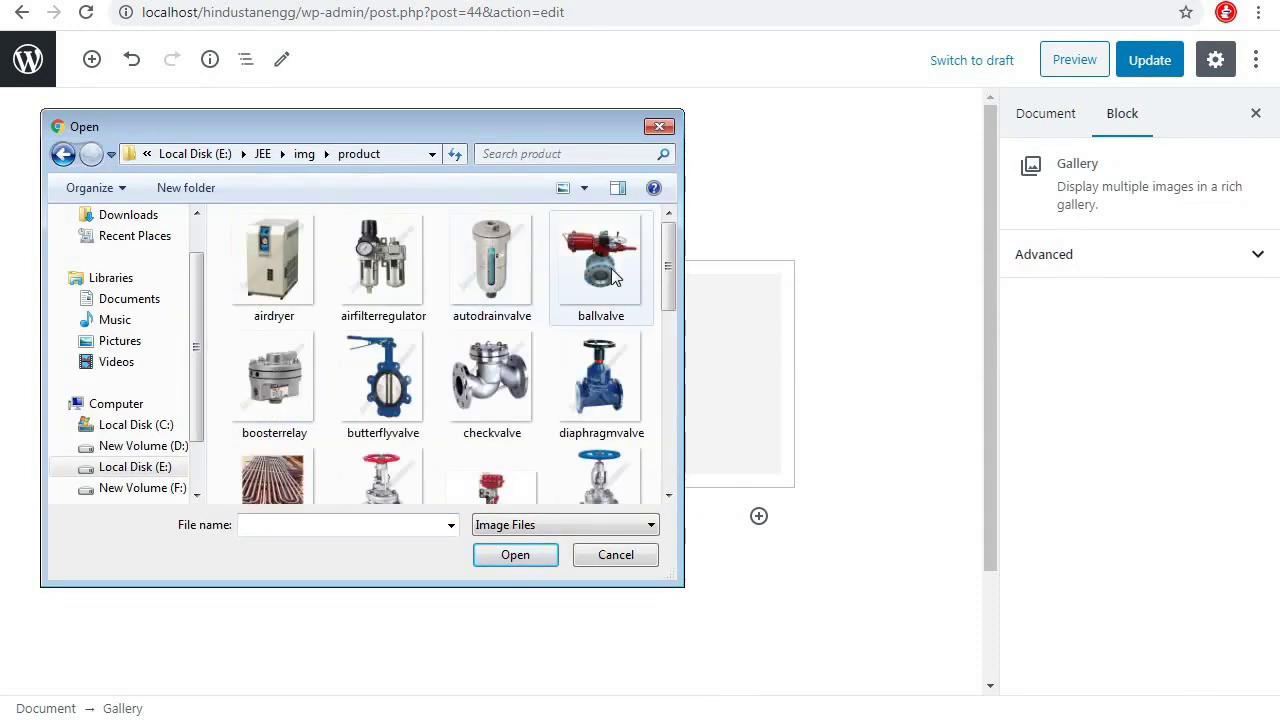
{"action": "double_click", "coordinate": [268, 258]}
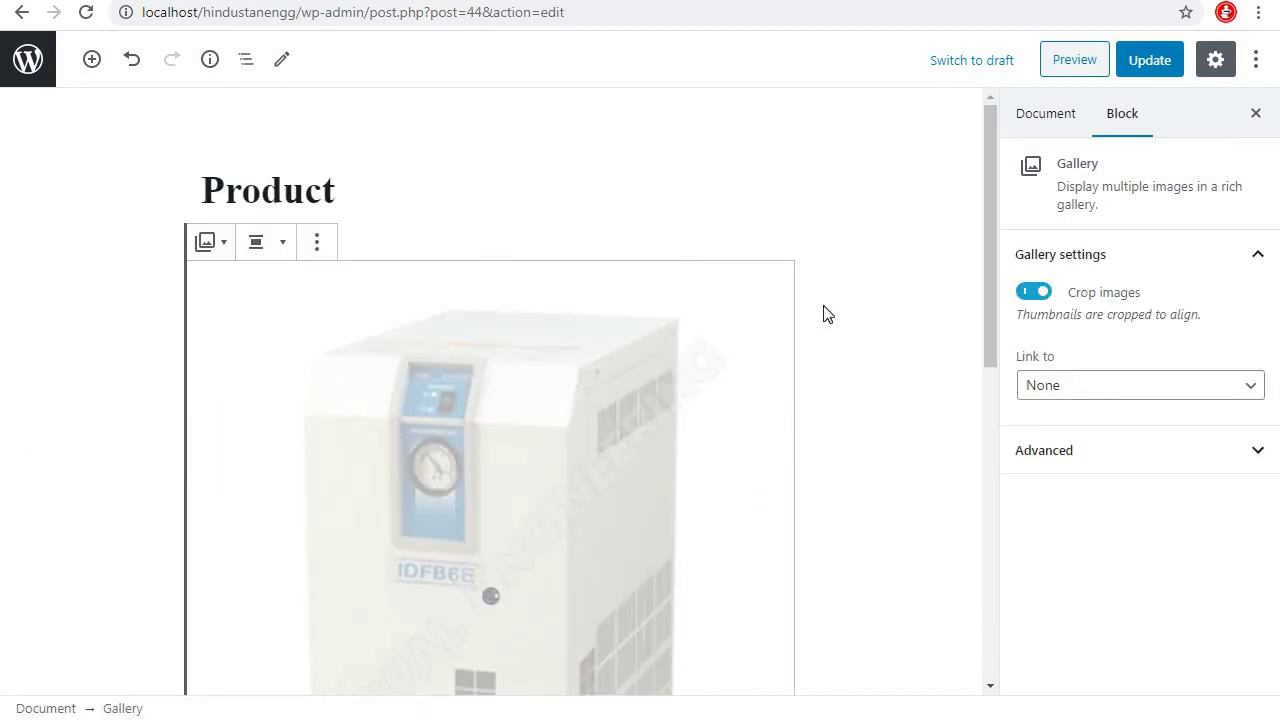
{"action": "left_click", "coordinate": [212, 108]}
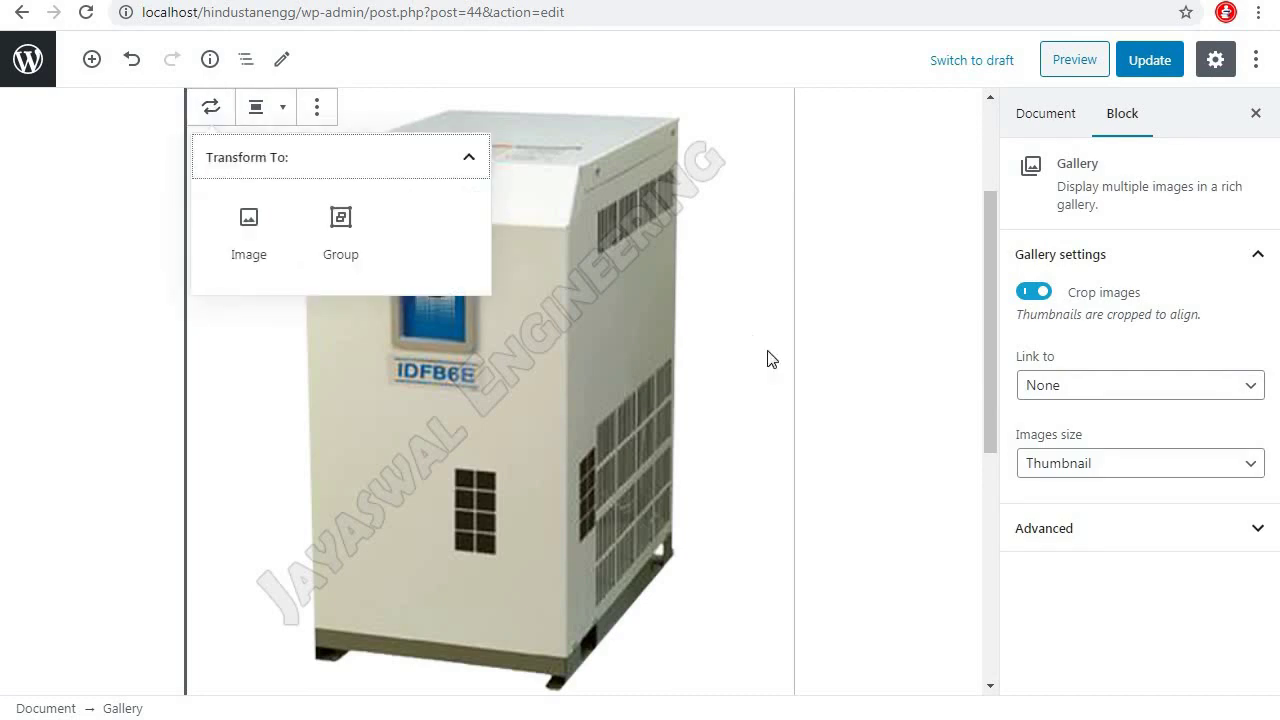
{"action": "scroll", "coordinate": [871, 343], "scroll_direction": "down", "scroll_amount": 5}
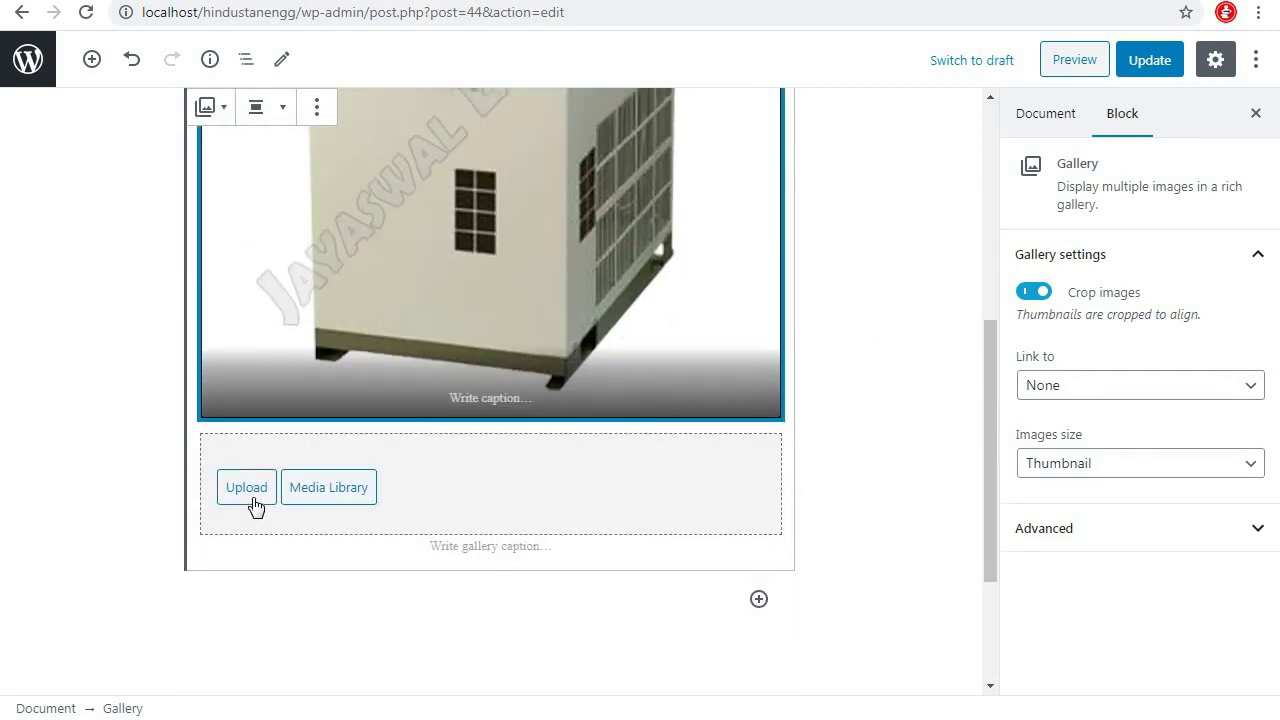
Add the airfilterregulator, ballvalve and red globe valve images to the gallery
{"action": "left_click", "coordinate": [246, 488]}
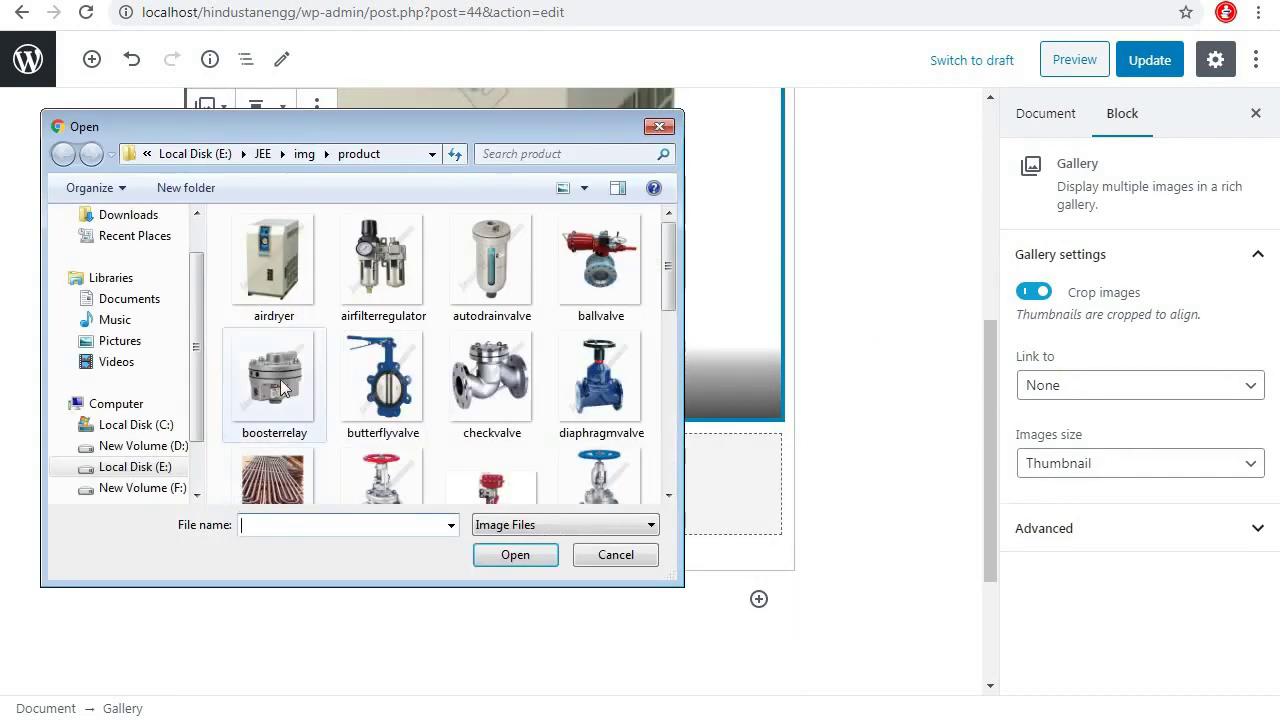
{"action": "left_click", "coordinate": [400, 294]}
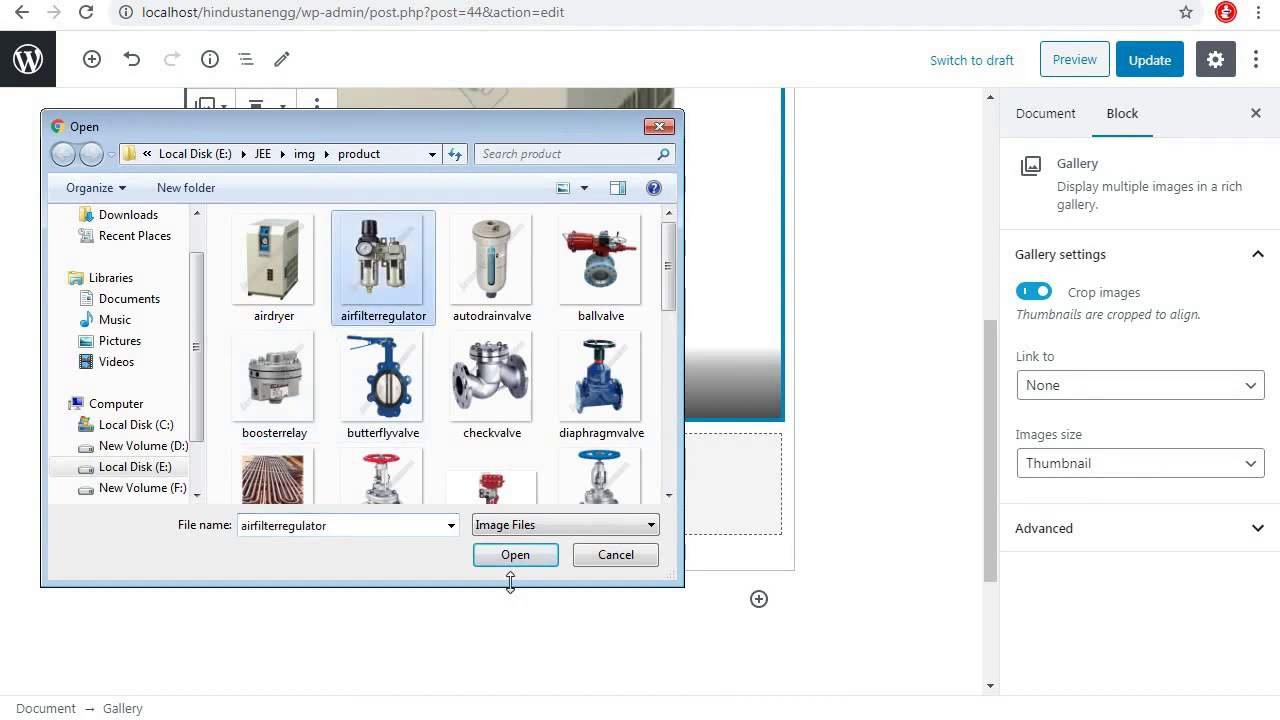
{"action": "left_click", "coordinate": [515, 556]}
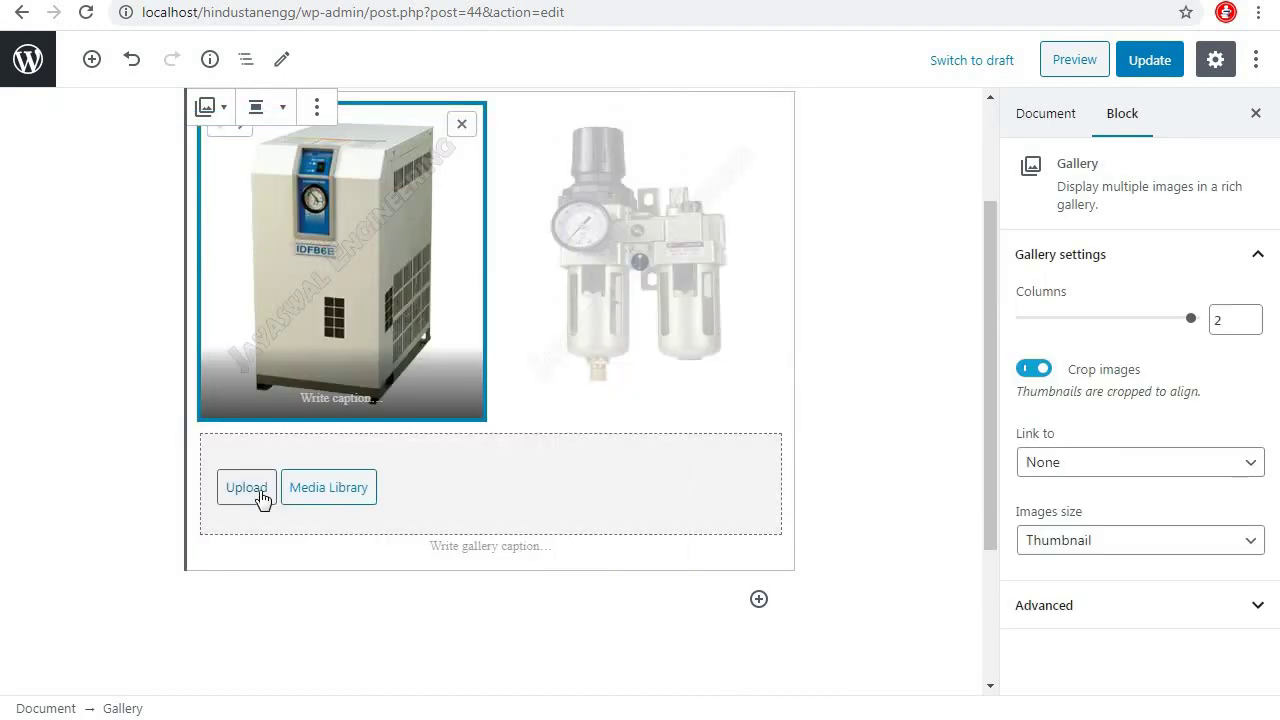
{"action": "left_click", "coordinate": [259, 497]}
{"action": "left_click", "coordinate": [586, 243]}
{"action": "left_click", "coordinate": [514, 554]}
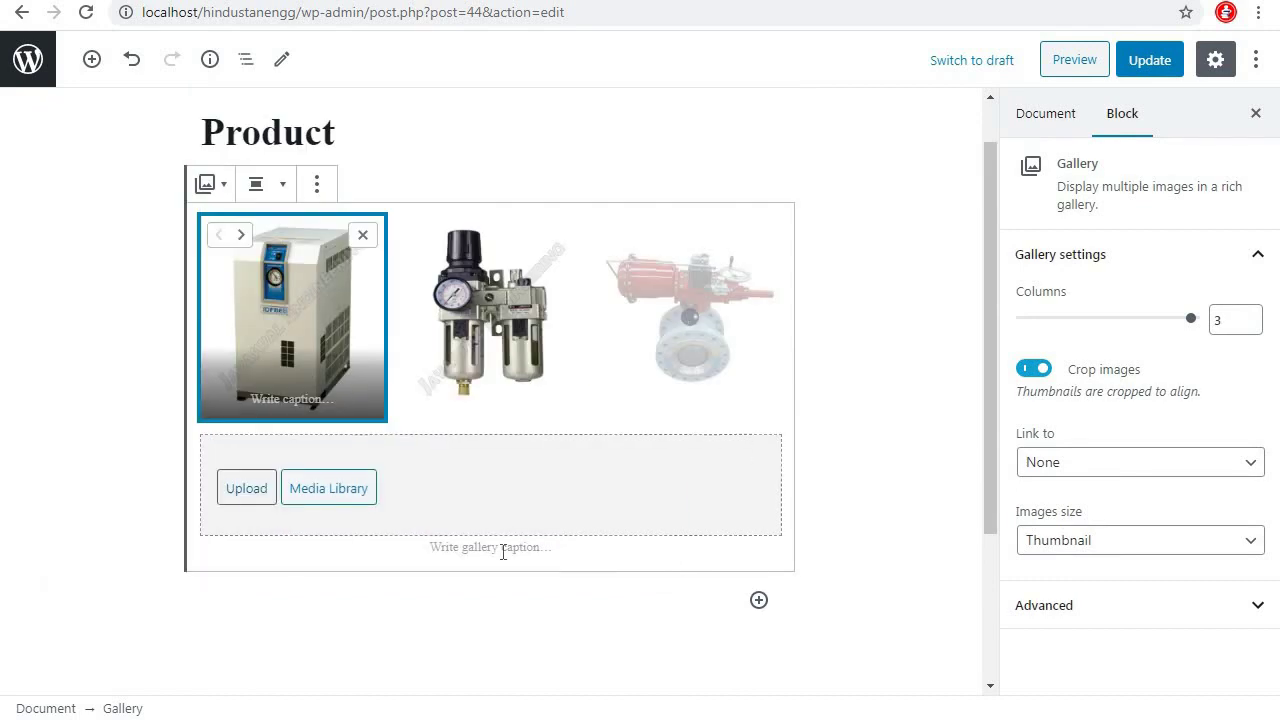
{"action": "left_click", "coordinate": [259, 497]}
{"action": "double_click", "coordinate": [403, 318]}
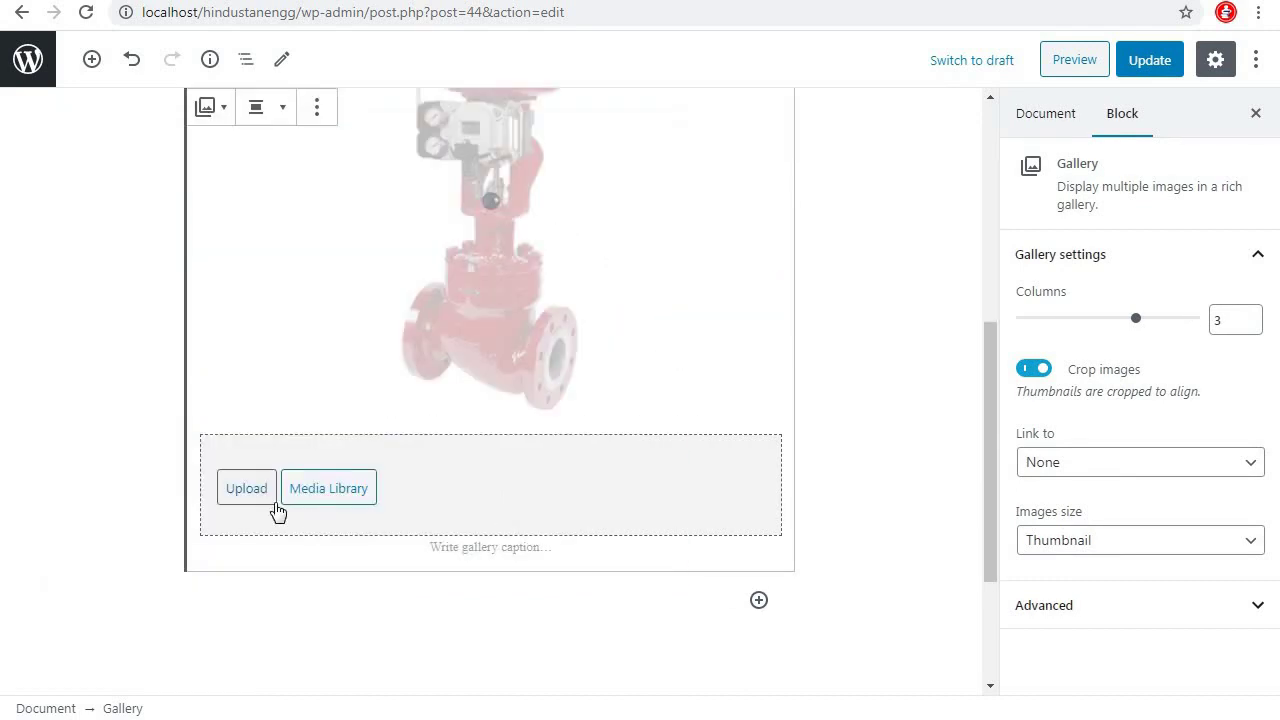
Add the globe control valve, another product image and the red actuator valve image
{"action": "left_click", "coordinate": [258, 497]}
{"action": "scroll", "coordinate": [529, 271], "scroll_direction": "down", "scroll_amount": 1}
{"action": "left_click", "coordinate": [489, 229]}
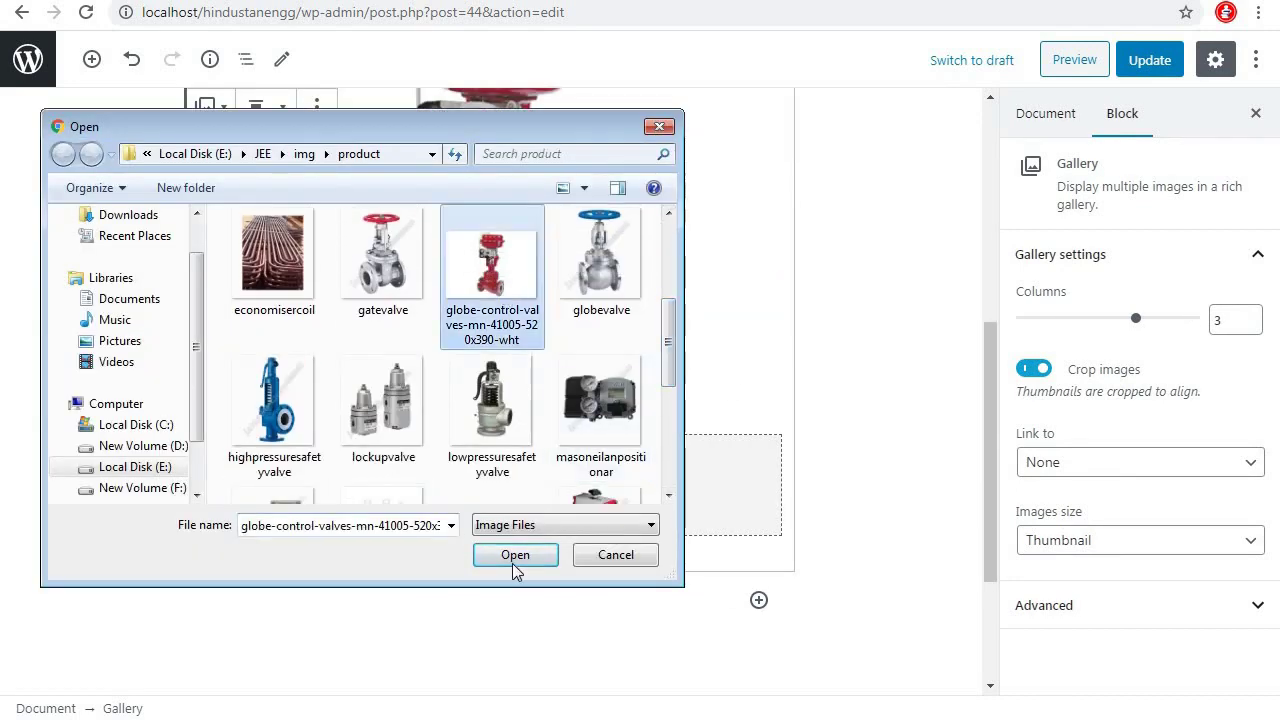
{"action": "left_click", "coordinate": [514, 556]}
{"action": "left_click", "coordinate": [257, 486]}
{"action": "left_click", "coordinate": [514, 554]}
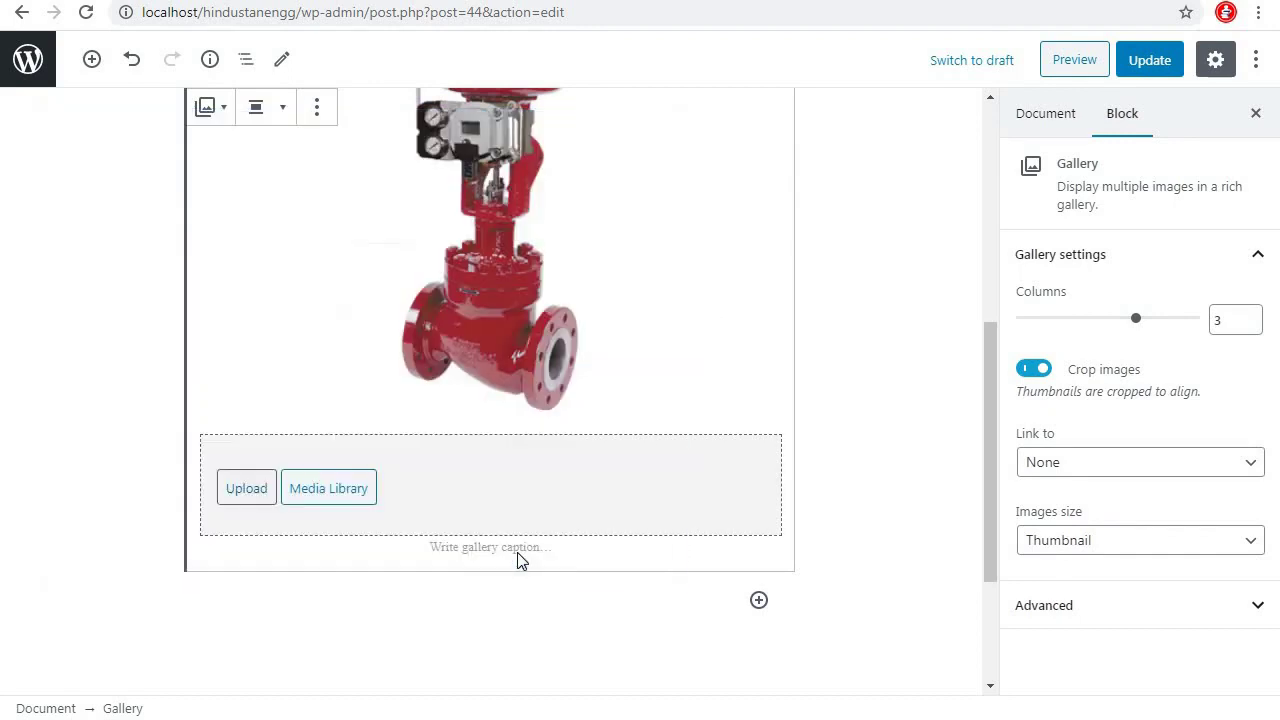
{"action": "left_click", "coordinate": [248, 495]}
{"action": "left_click", "coordinate": [513, 556]}
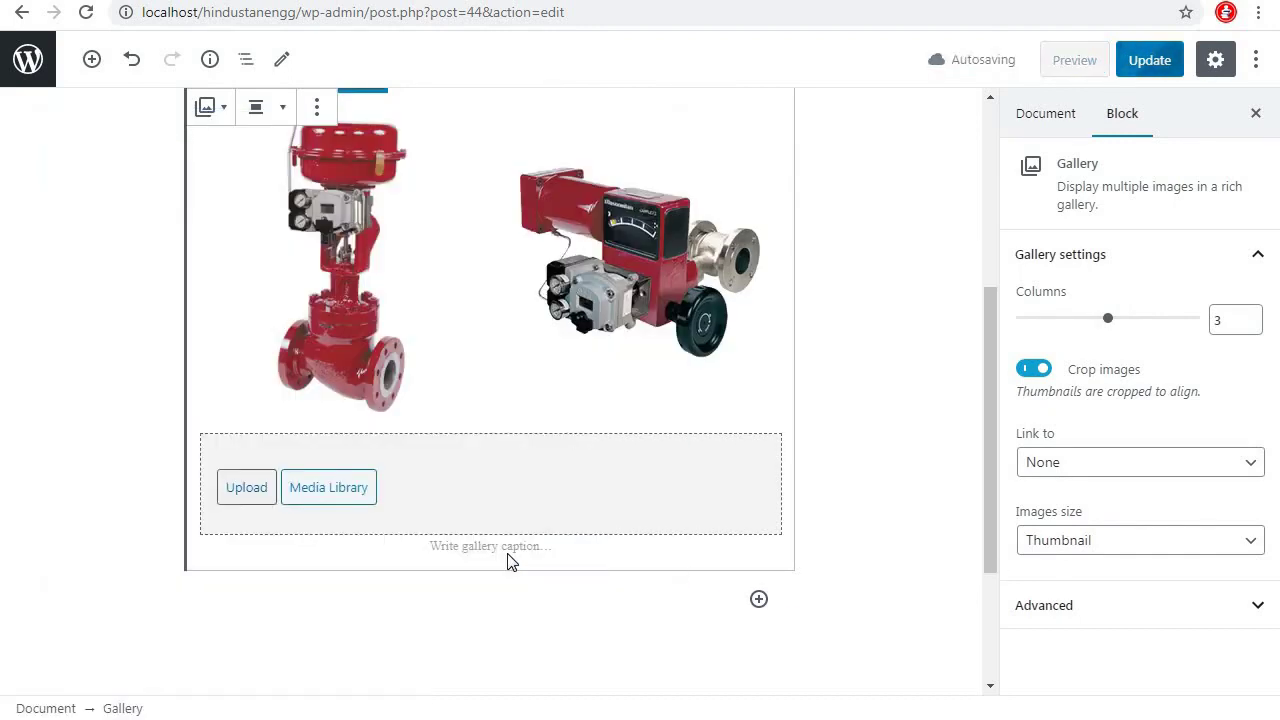
Add the brass valve, grey valve and one more product image to the gallery
{"action": "left_click", "coordinate": [258, 490]}
{"action": "left_click", "coordinate": [490, 262]}
{"action": "left_click", "coordinate": [514, 556]}
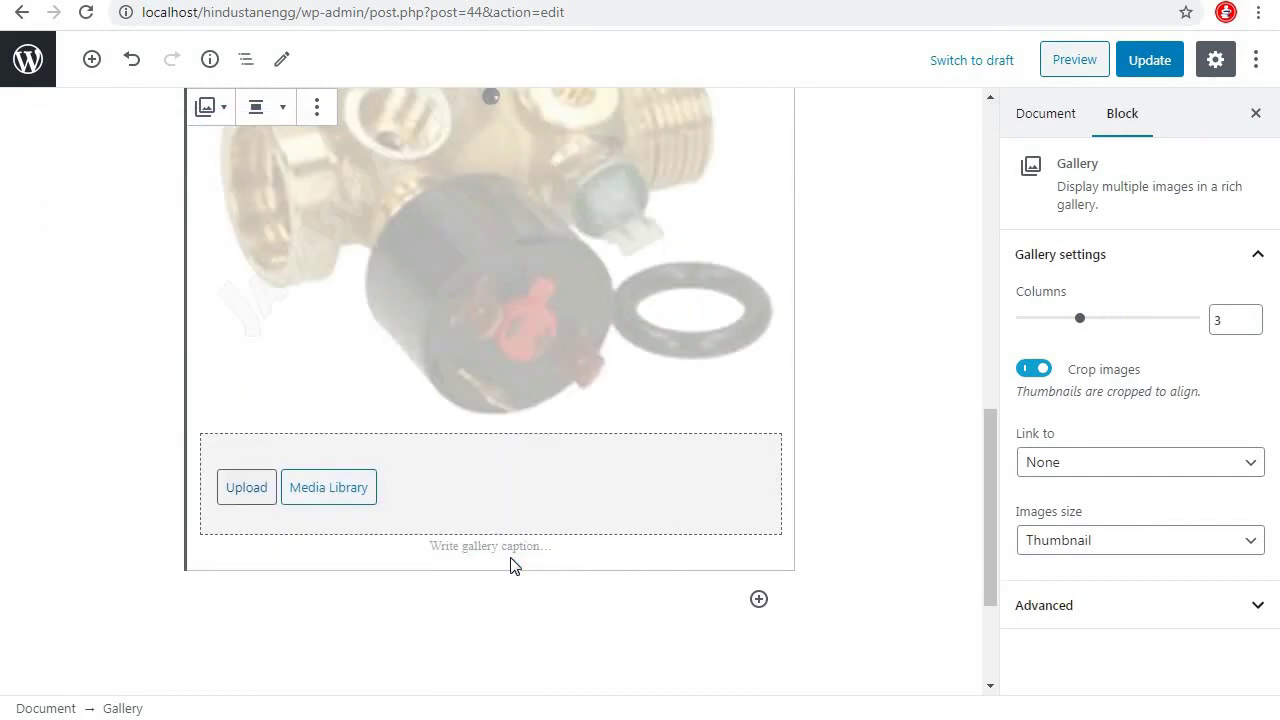
{"action": "left_click", "coordinate": [260, 490]}
{"action": "double_click", "coordinate": [600, 470]}
{"action": "left_click", "coordinate": [257, 488]}
{"action": "scroll", "coordinate": [380, 400], "scroll_direction": "down", "scroll_amount": 3}
{"action": "double_click", "coordinate": [408, 320]}
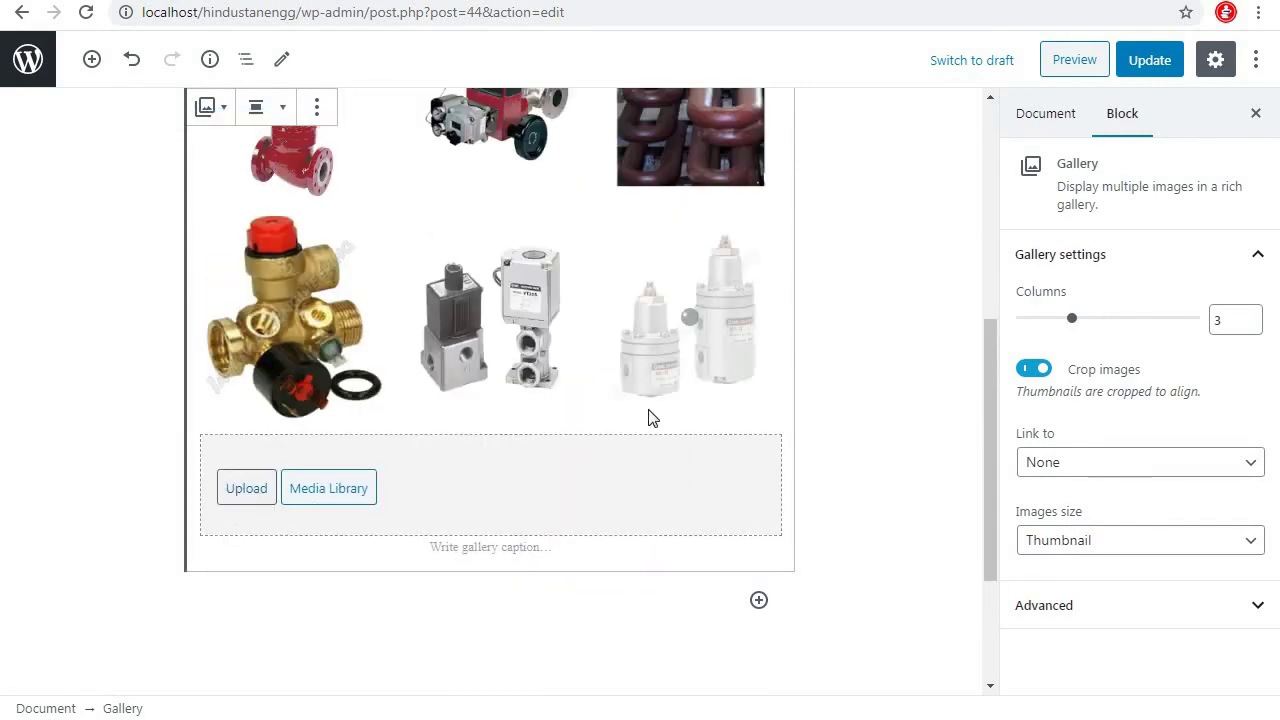
{"action": "scroll", "coordinate": [852, 427], "scroll_direction": "up", "scroll_amount": 4}
{"action": "scroll", "coordinate": [852, 427], "scroll_direction": "up", "scroll_amount": 2}
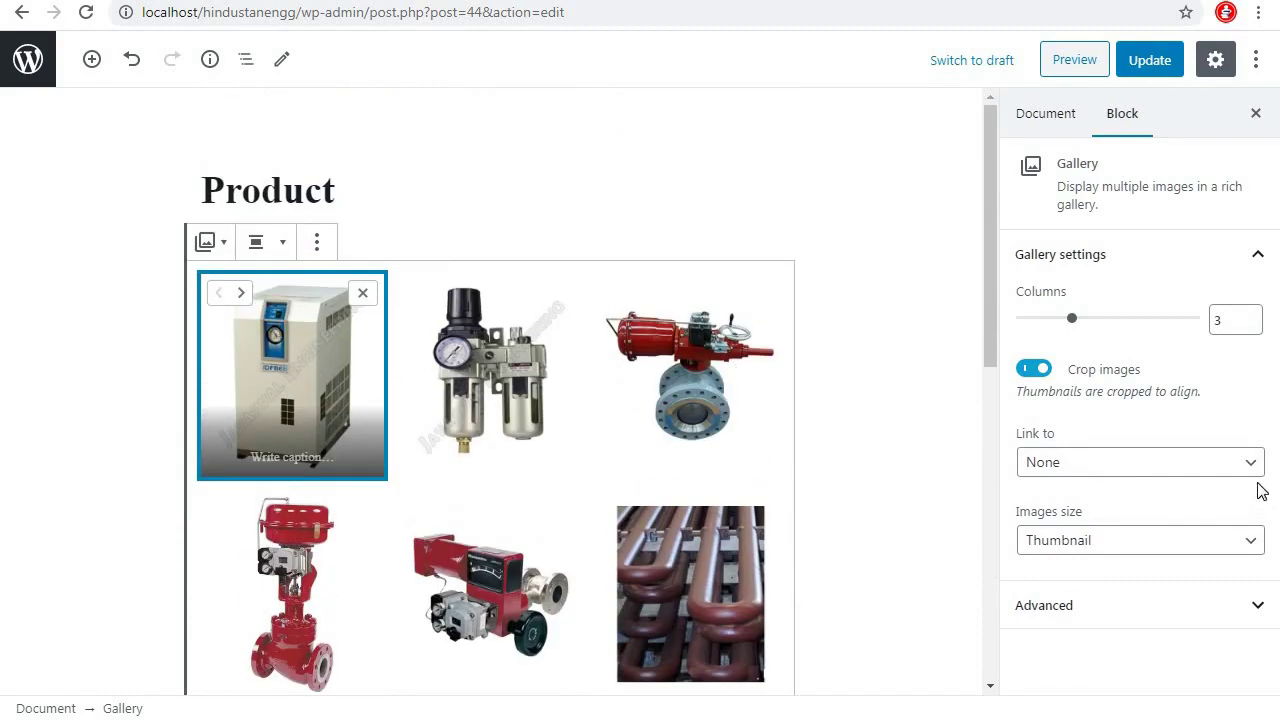
Keep the gallery at 3 columns and set its image size to Medium
{"action": "left_click", "coordinate": [1251, 315]}
{"action": "left_click", "coordinate": [1250, 325]}
{"action": "scroll", "coordinate": [840, 380], "scroll_direction": "down", "scroll_amount": 4}
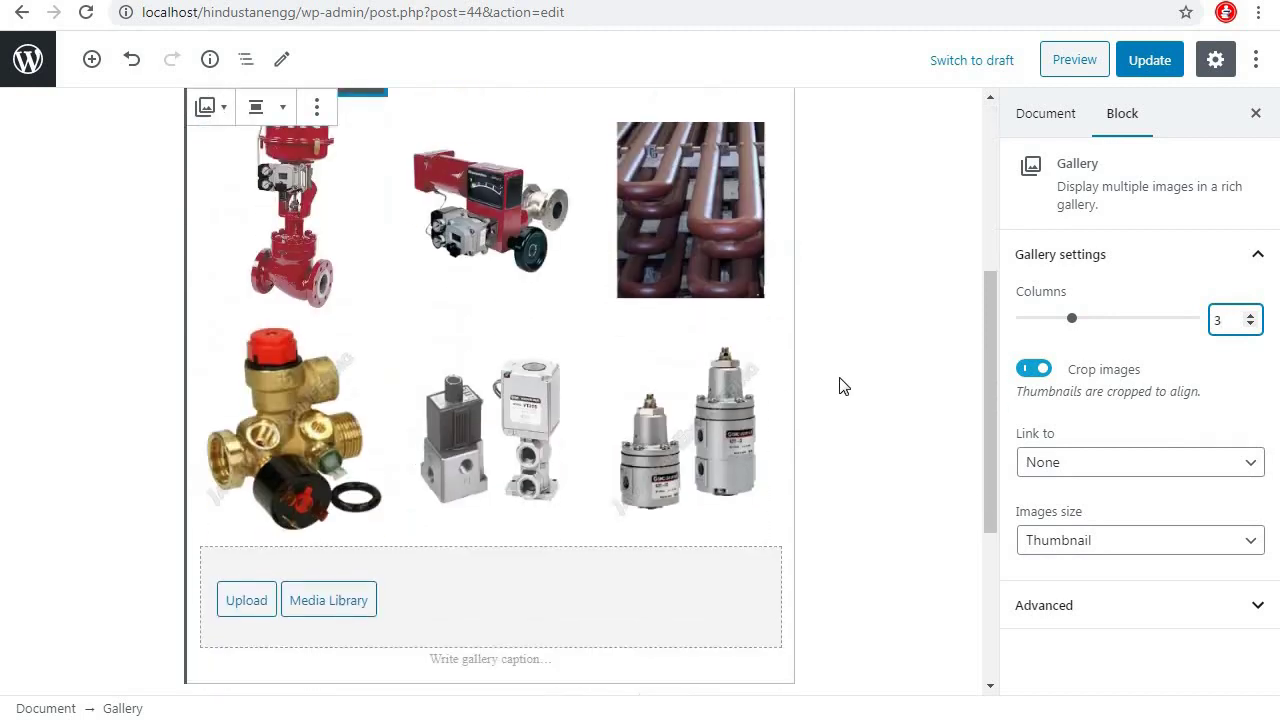
{"action": "left_click", "coordinate": [1180, 549]}
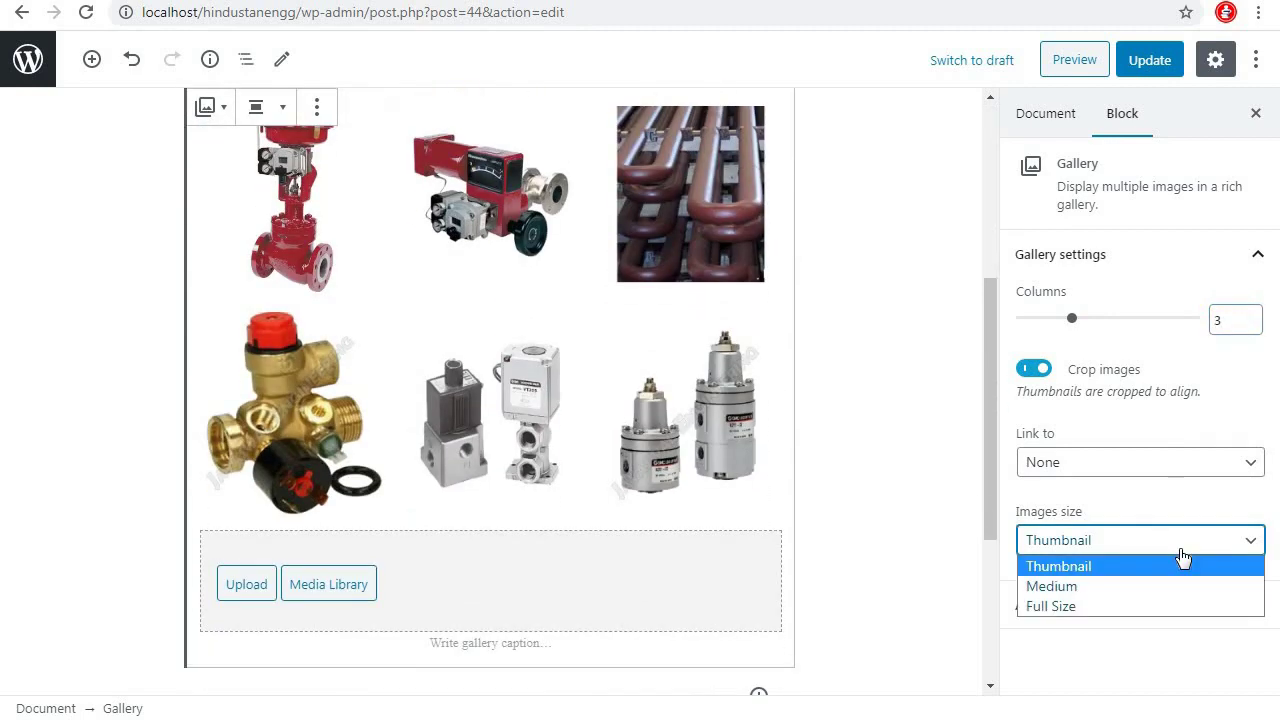
{"action": "left_click", "coordinate": [1126, 587]}
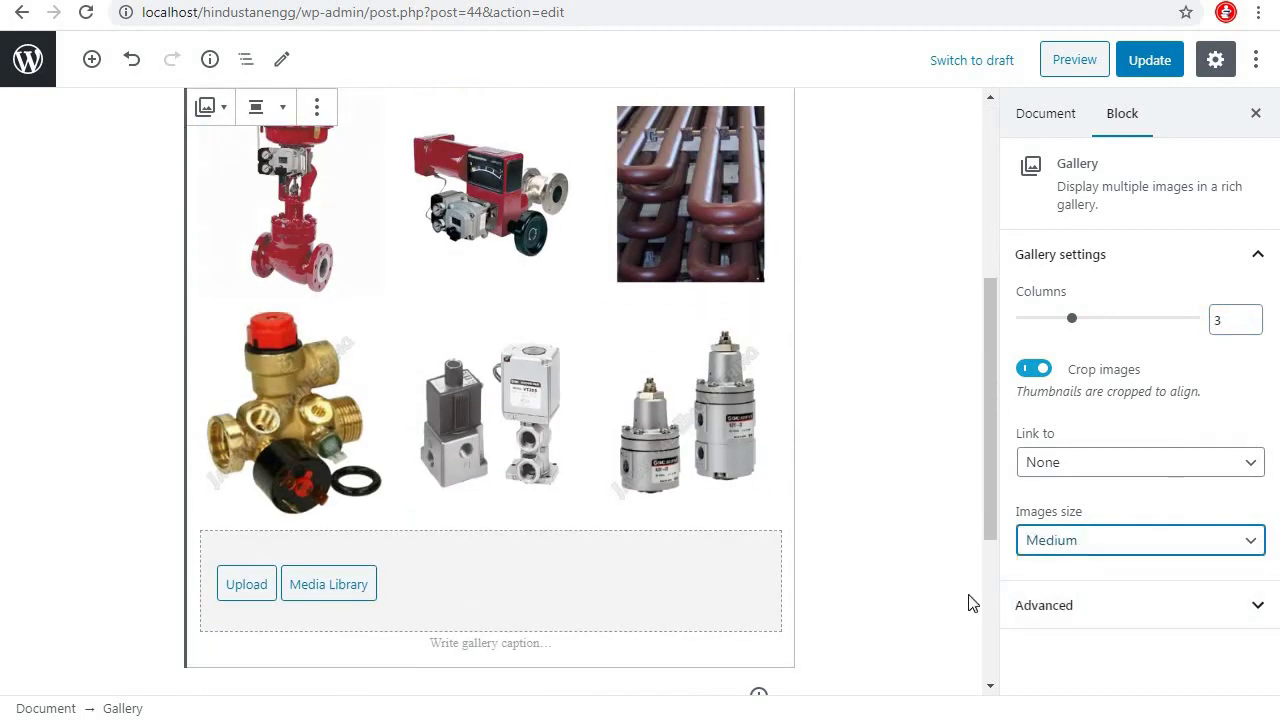
Update the Product page and review the live gallery before returning to the editor
{"action": "scroll", "coordinate": [863, 559], "scroll_direction": "up", "scroll_amount": 5}
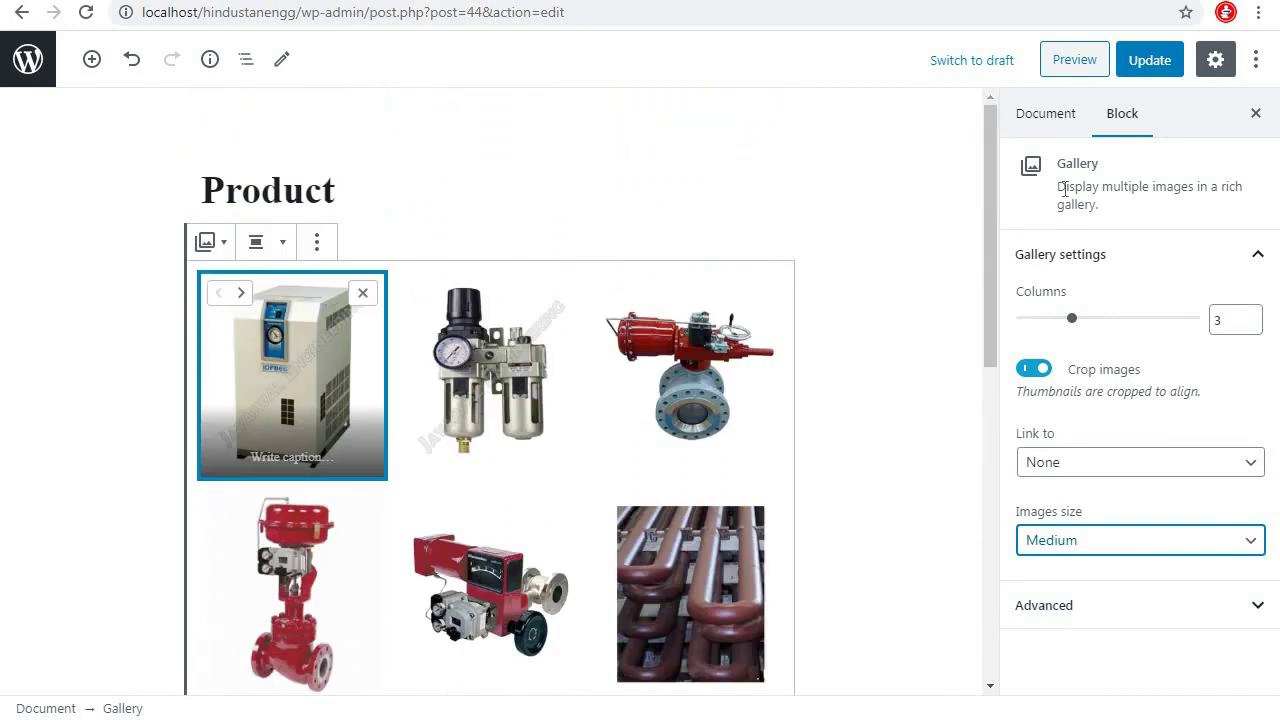
{"action": "left_click", "coordinate": [1150, 62]}
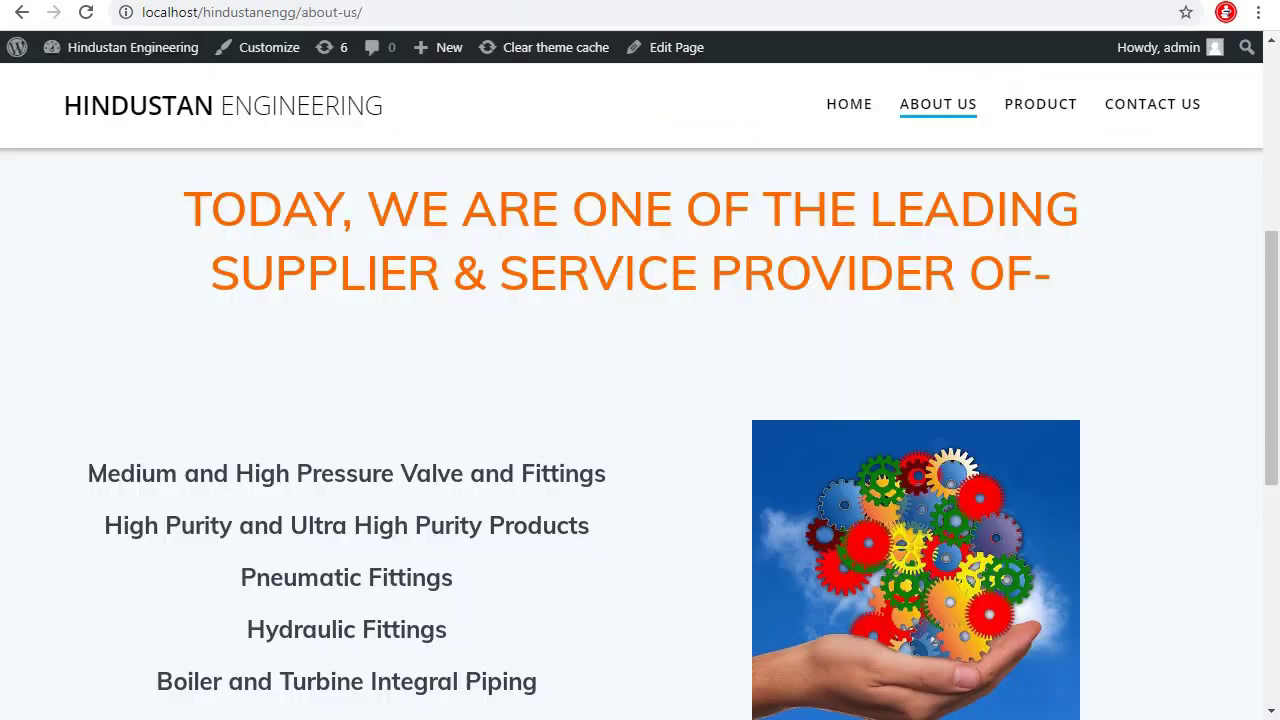
{"action": "left_click", "coordinate": [1042, 108]}
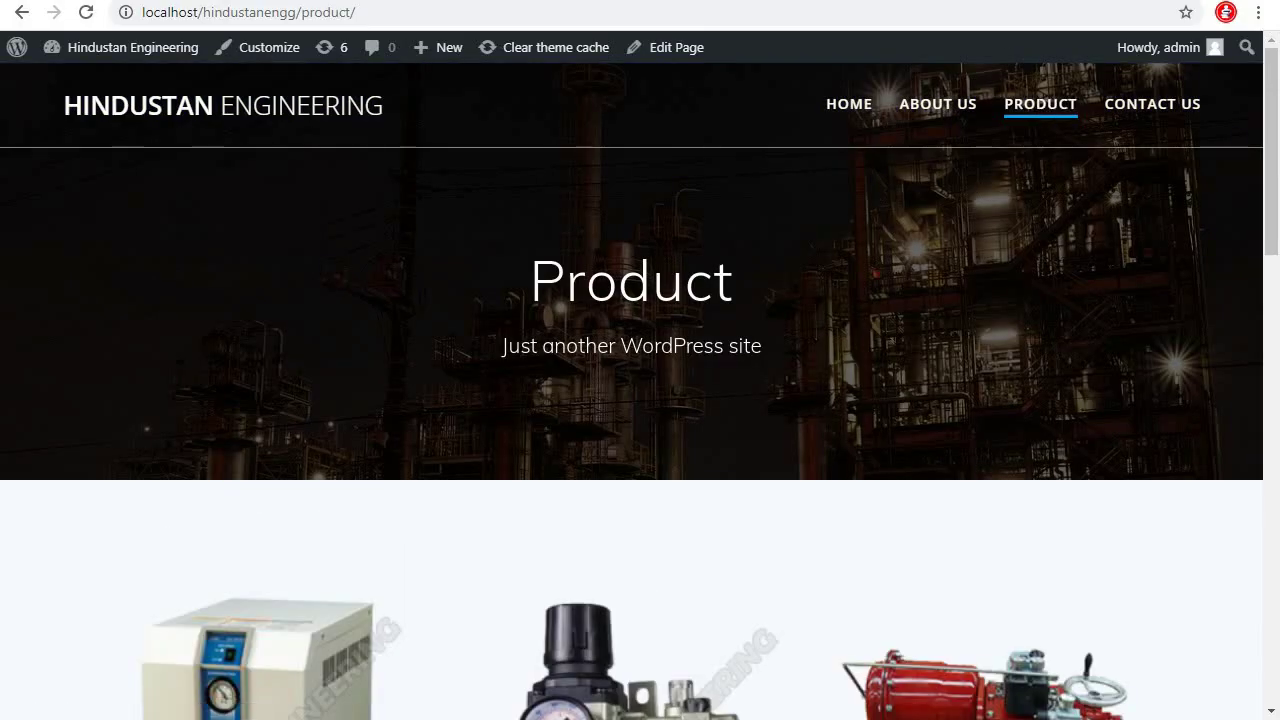
{"action": "scroll", "coordinate": [820, 405], "scroll_direction": "down", "scroll_amount": 2}
{"action": "scroll", "coordinate": [821, 403], "scroll_direction": "down", "scroll_amount": 8}
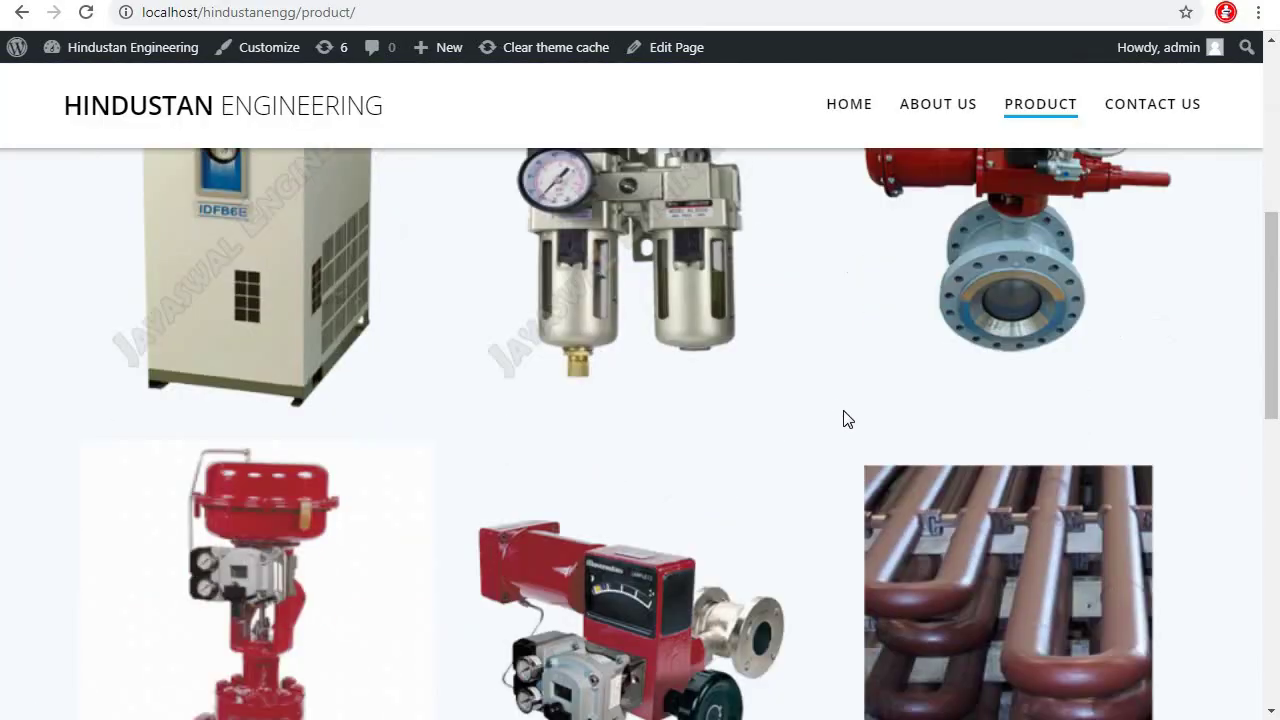
{"action": "scroll", "coordinate": [845, 417], "scroll_direction": "up", "scroll_amount": 10}
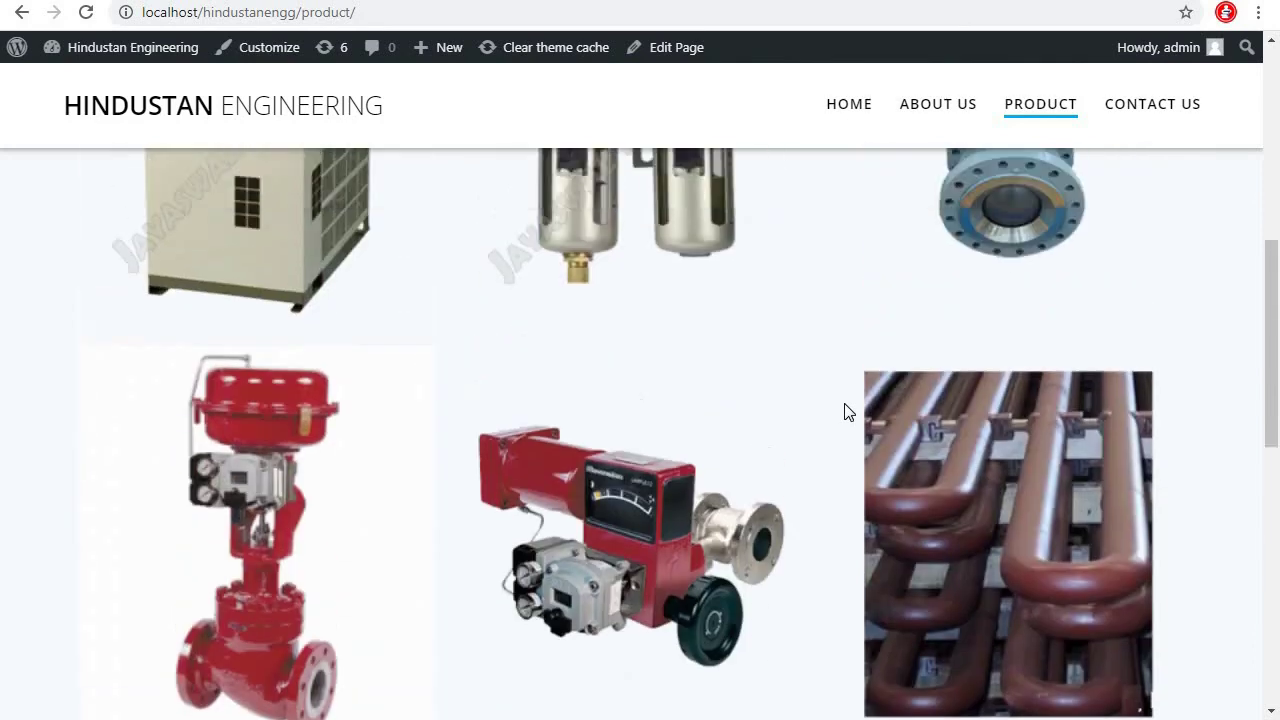
{"action": "key", "text": "ctrl+Tab"}
Set gallery images to Thumbnail size and caption the first three Refrigratir, Timer and Actuator
{"action": "left_click", "coordinate": [1120, 540]}
{"action": "left_click", "coordinate": [1093, 568]}
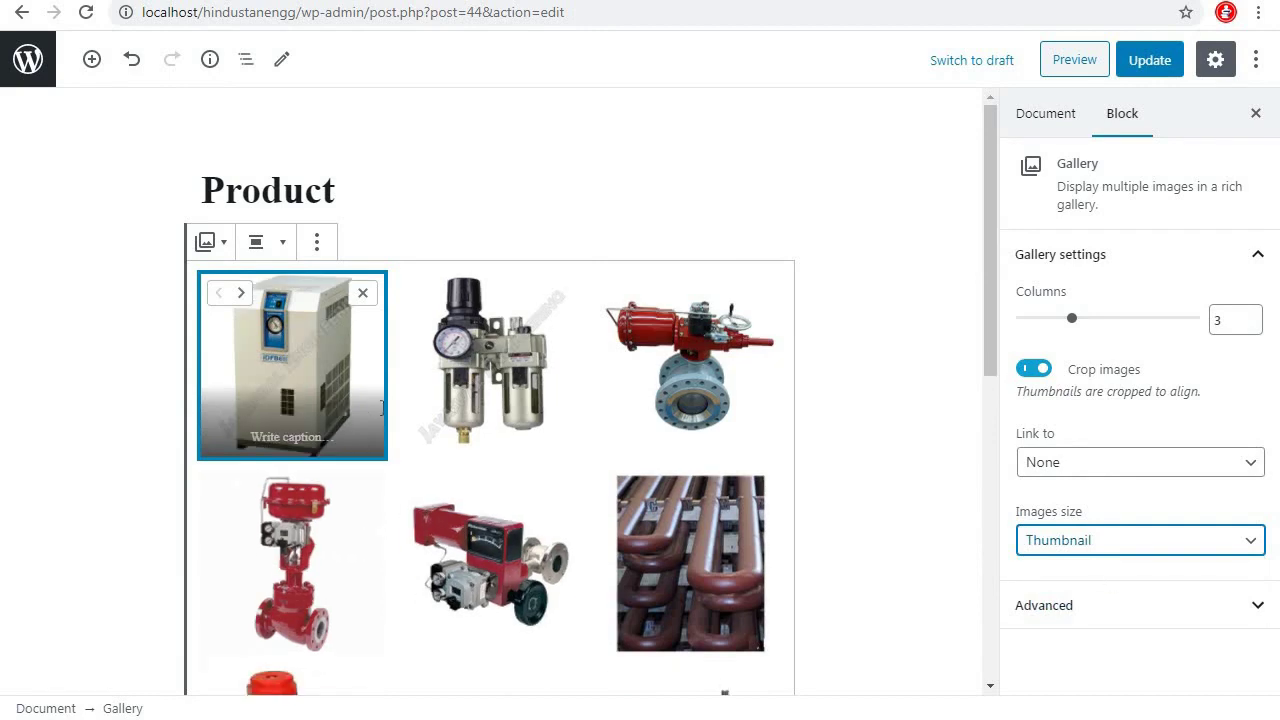
{"action": "left_click", "coordinate": [292, 436]}
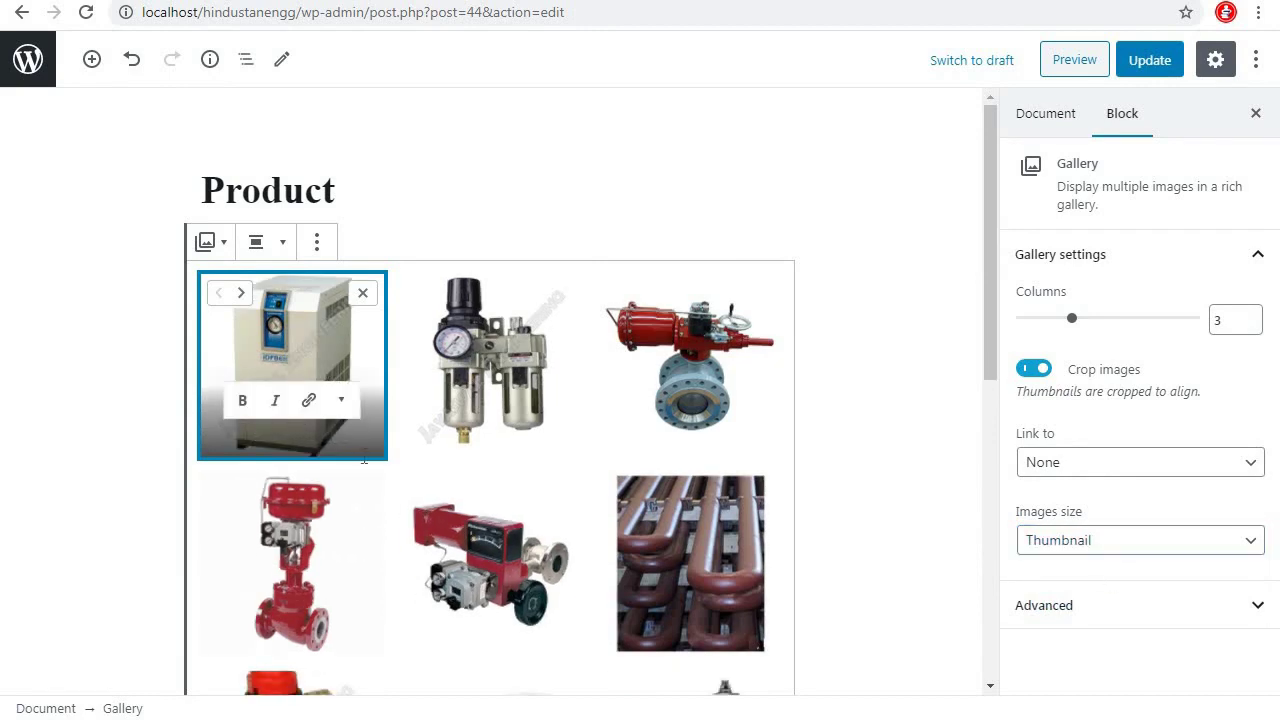
{"action": "type", "text": "Refrigratir"}
{"action": "left_click", "coordinate": [242, 400]}
{"action": "left_click", "coordinate": [474, 428]}
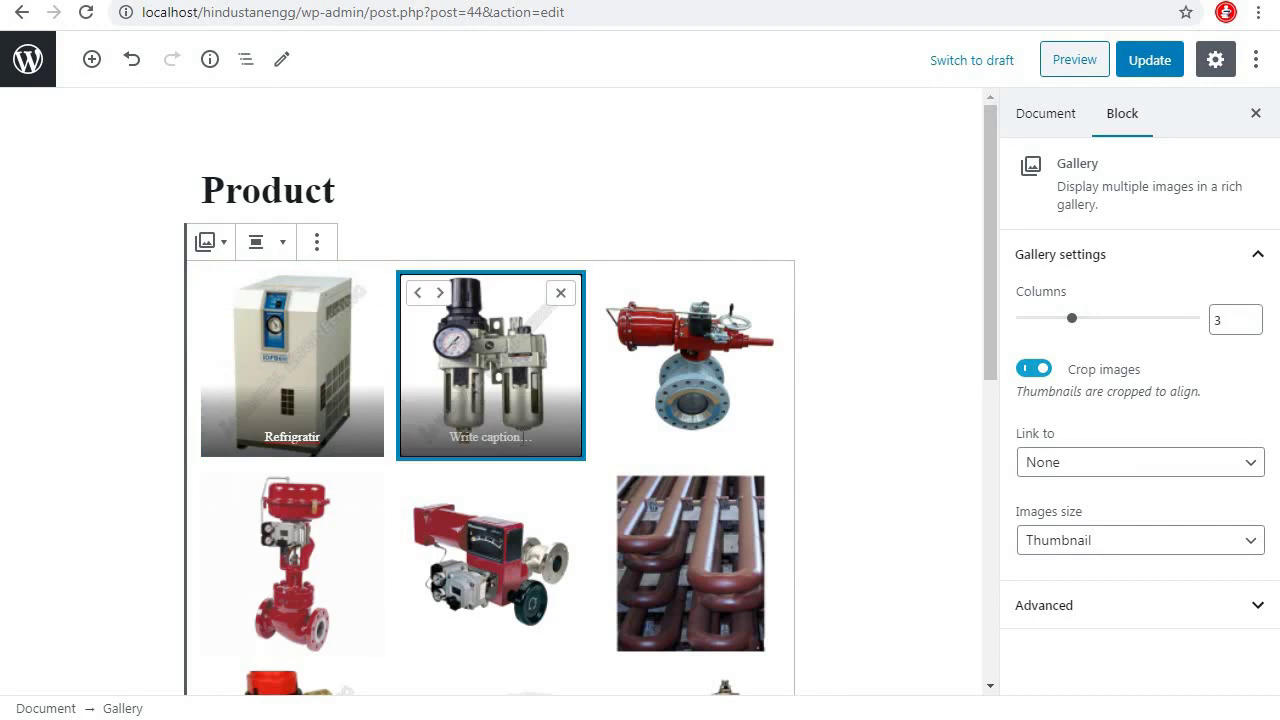
{"action": "type", "text": "Timer"}
{"action": "left_click", "coordinate": [690, 437]}
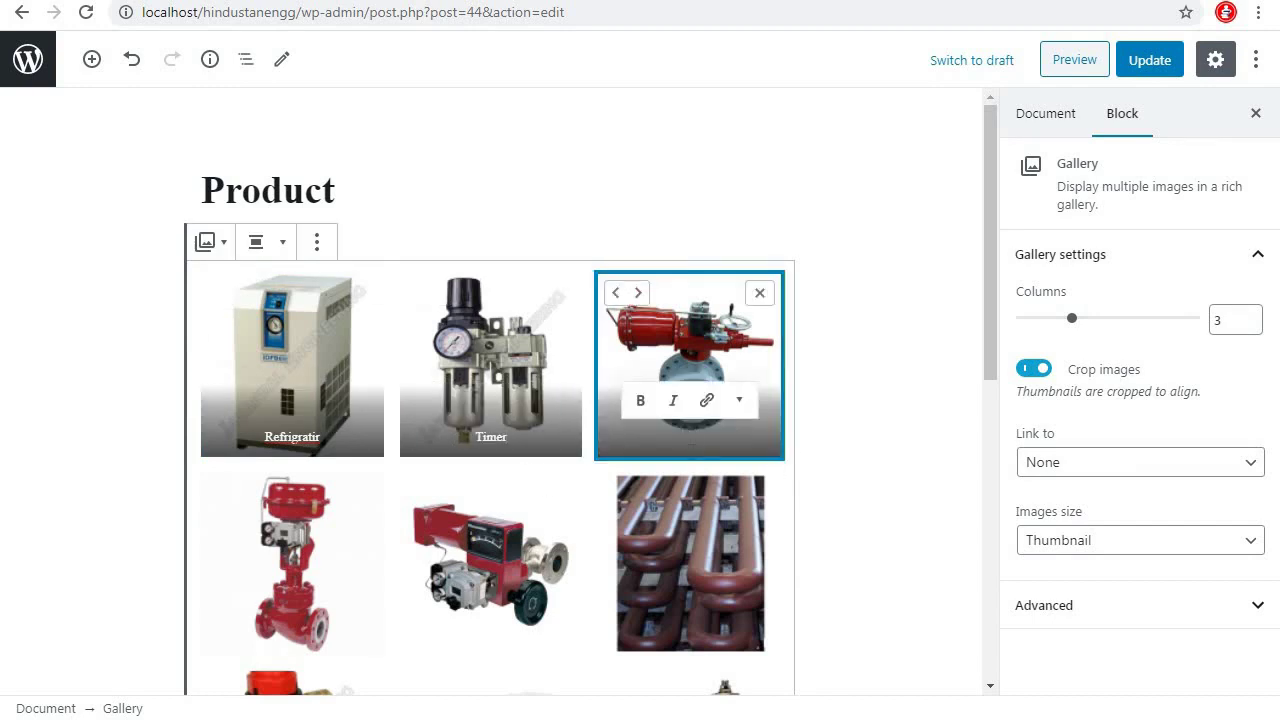
{"action": "type", "text": "Actuat"}
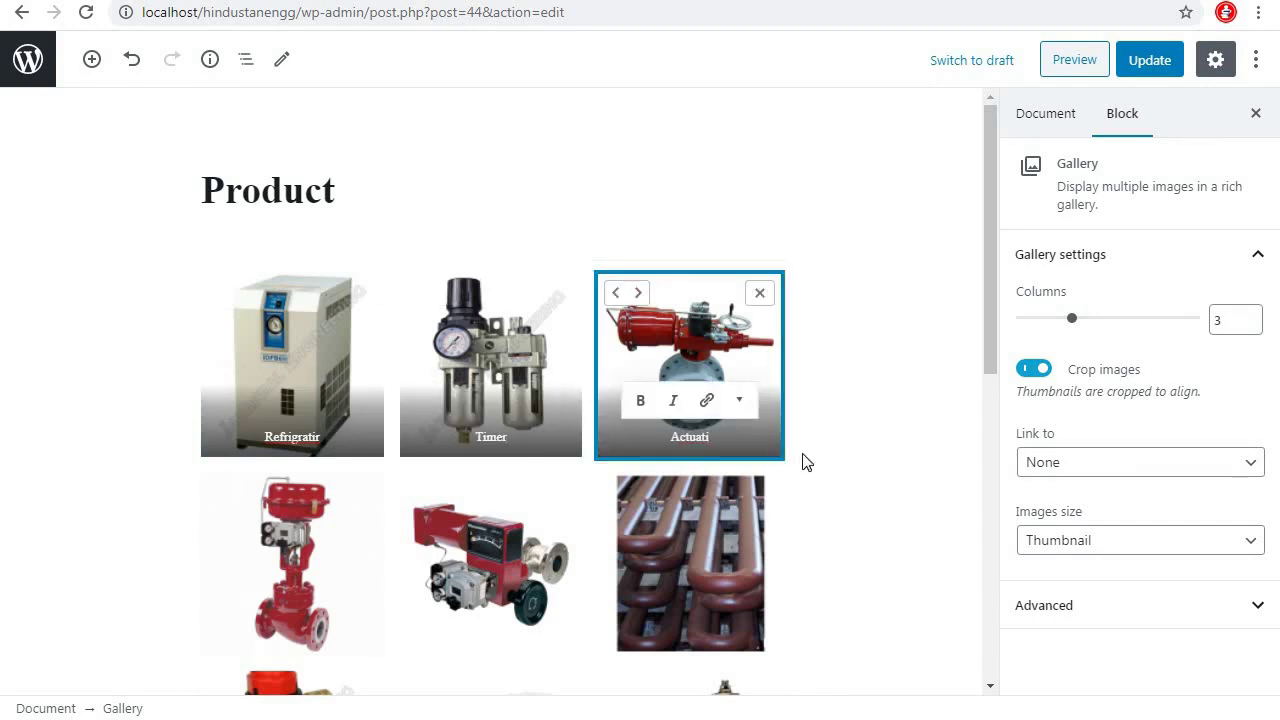
{"action": "type", "text": "or"}
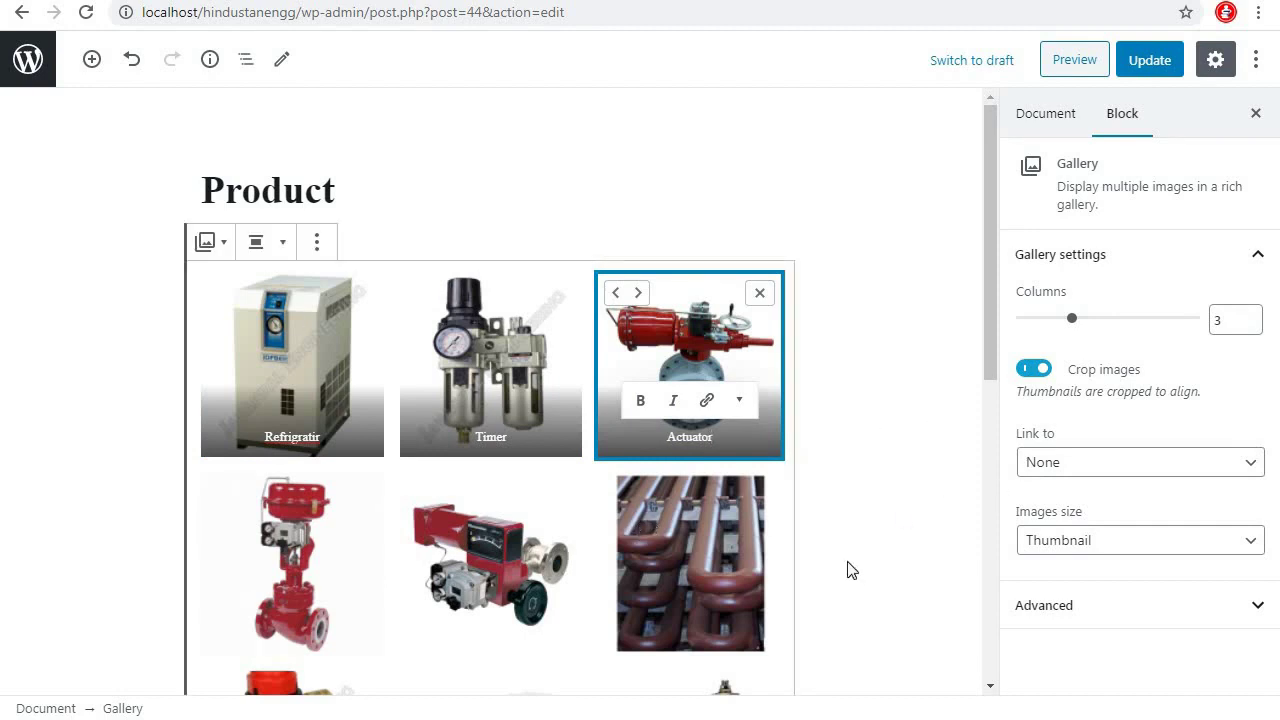
Update the page, then reload and scroll the live Product page before returning to the editor
{"action": "left_click", "coordinate": [1155, 62]}
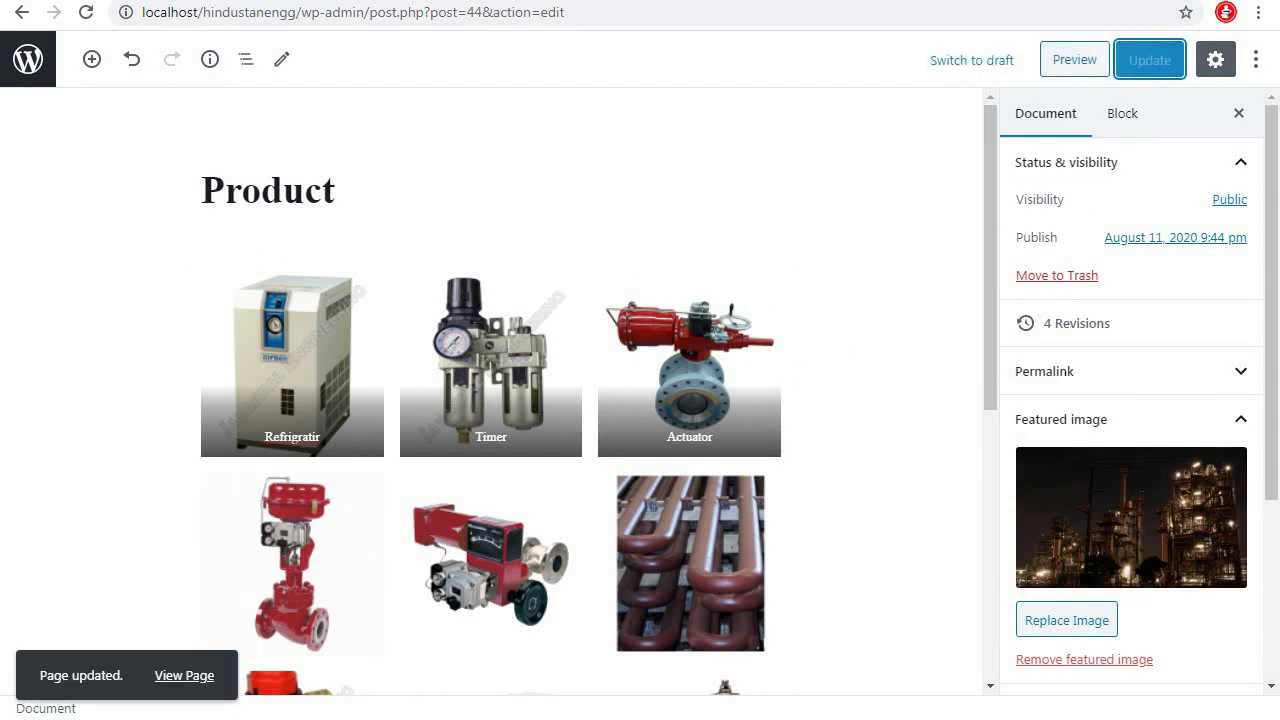
{"action": "left_click", "coordinate": [184, 675]}
{"action": "left_click", "coordinate": [87, 12]}
{"action": "scroll", "coordinate": [1094, 420], "scroll_direction": "down", "scroll_amount": 8}
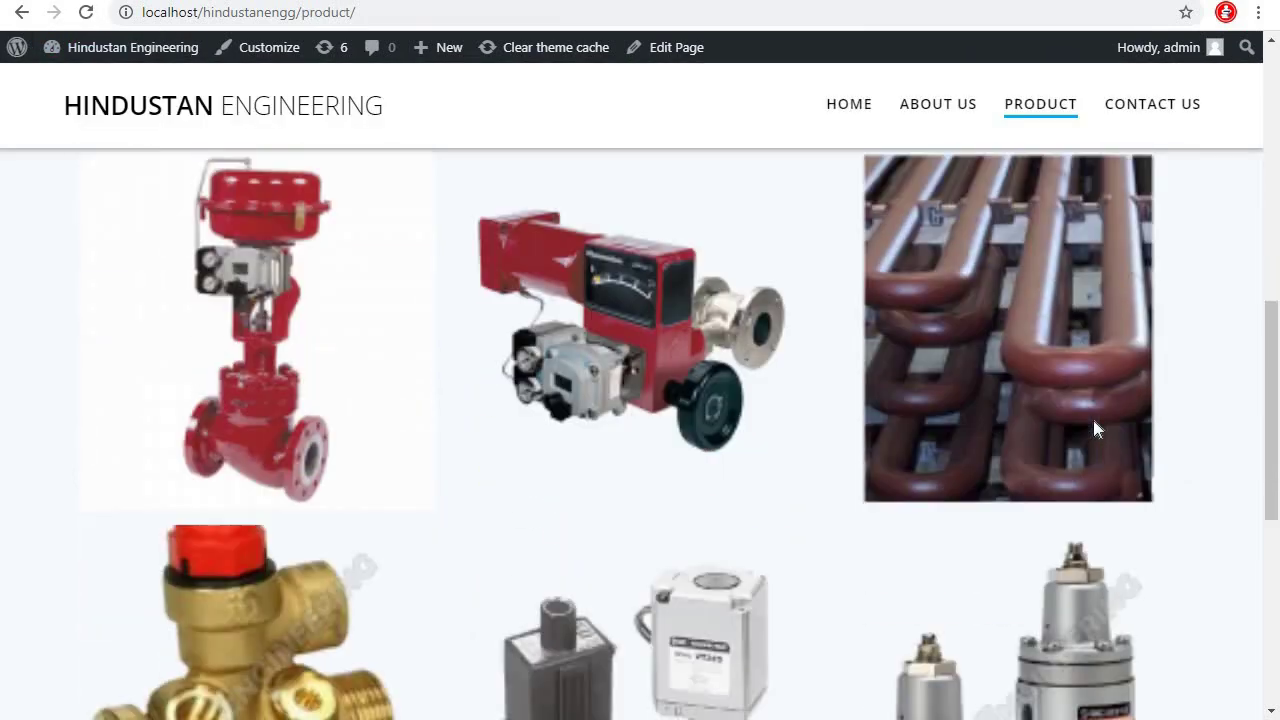
{"action": "scroll", "coordinate": [1094, 428], "scroll_direction": "down", "scroll_amount": 4}
{"action": "scroll", "coordinate": [1092, 428], "scroll_direction": "up", "scroll_amount": 8}
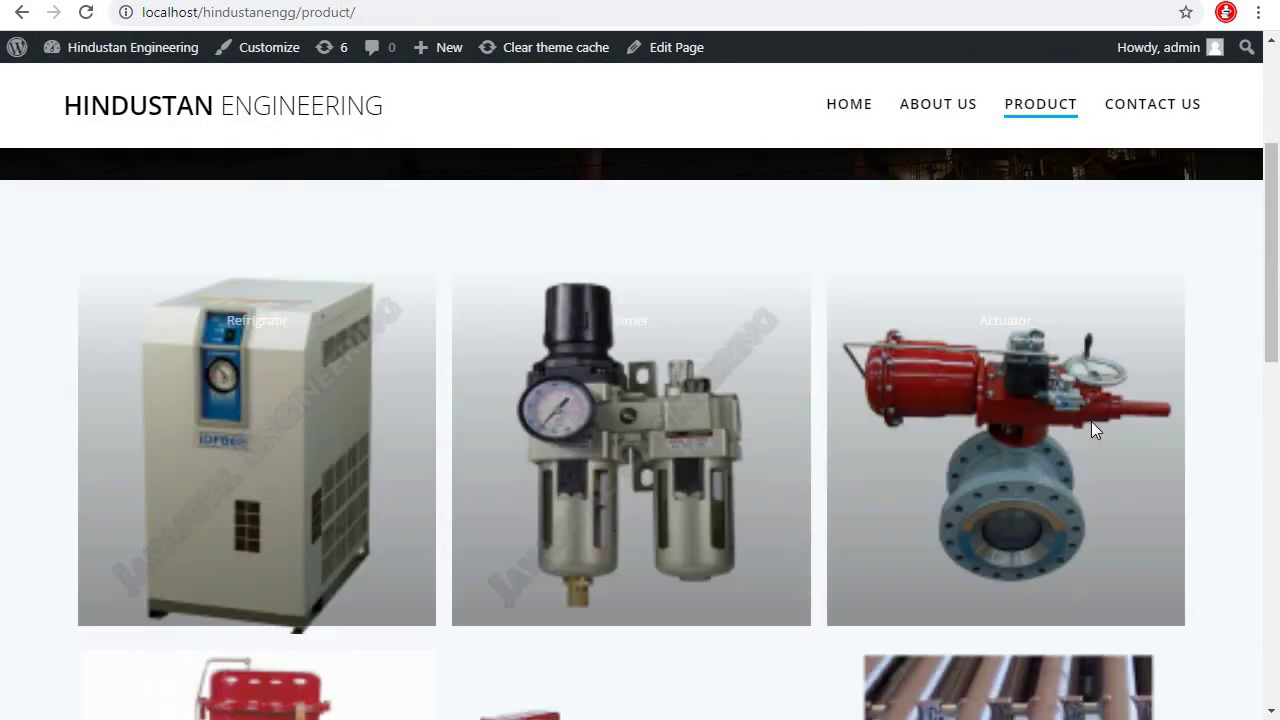
{"action": "scroll", "coordinate": [1094, 424], "scroll_direction": "up", "scroll_amount": 3}
{"action": "scroll", "coordinate": [1103, 420], "scroll_direction": "down", "scroll_amount": 5}
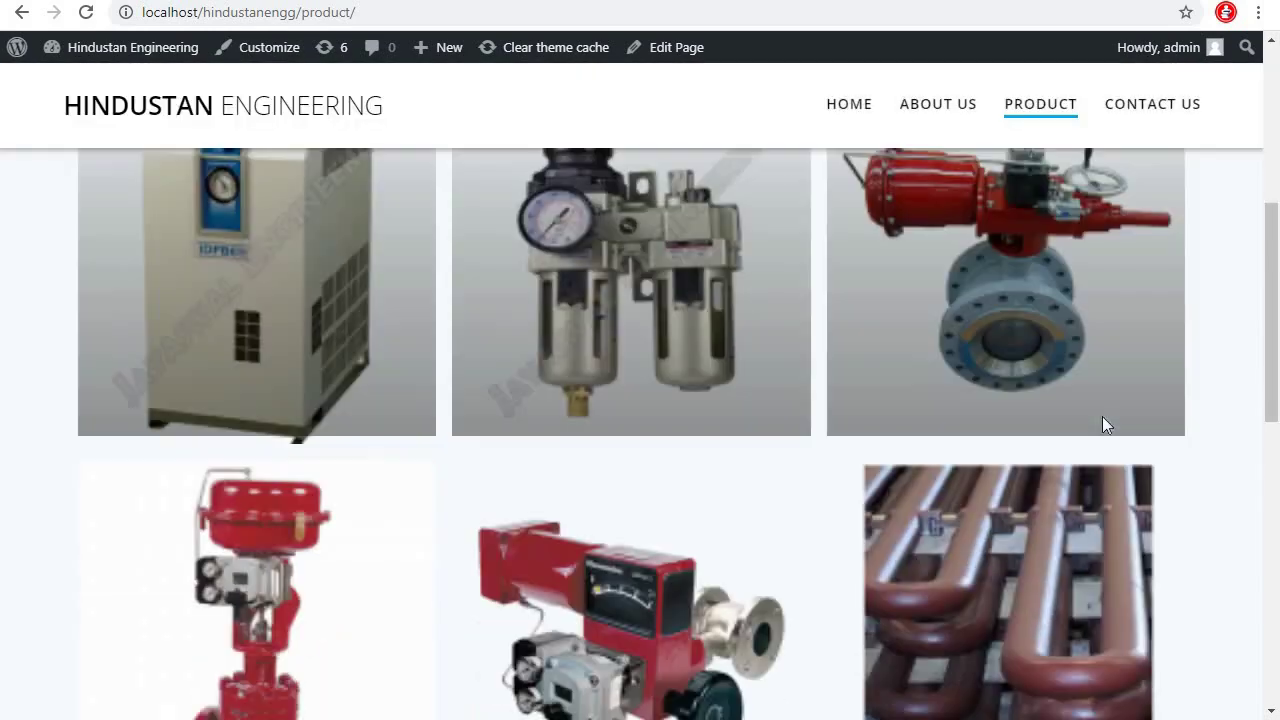
{"action": "scroll", "coordinate": [1102, 420], "scroll_direction": "down", "scroll_amount": 6}
{"action": "scroll", "coordinate": [1098, 400], "scroll_direction": "up", "scroll_amount": 7}
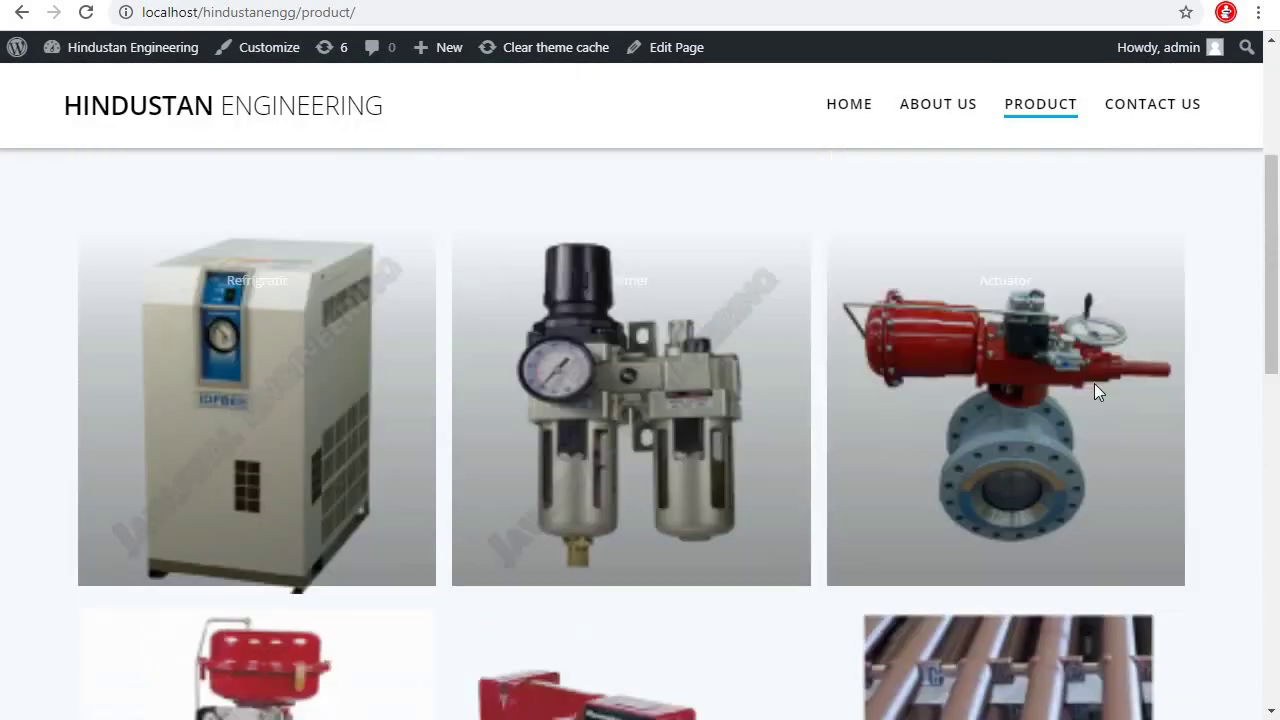
{"action": "scroll", "coordinate": [1094, 383], "scroll_direction": "up", "scroll_amount": 3}
{"action": "key", "text": "ctrl+Tab"}
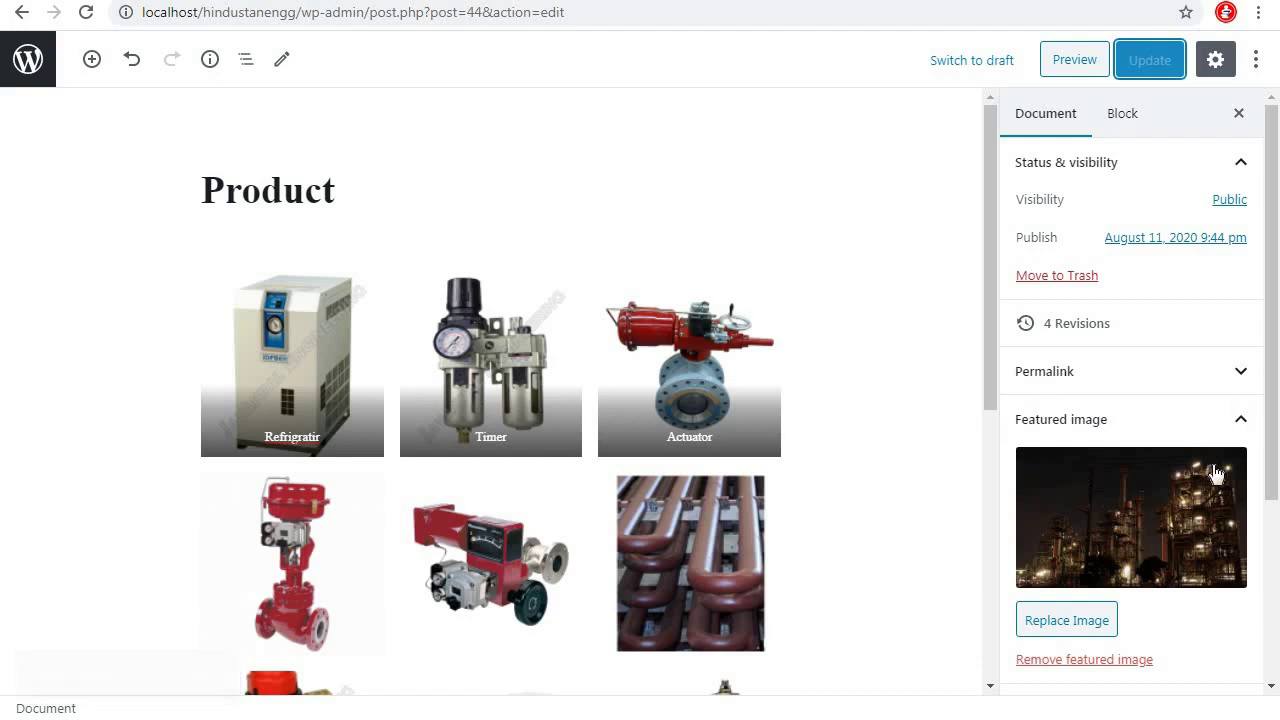
Keep the gallery images at Thumbnail size and turn off Crop images
{"action": "scroll", "coordinate": [1214, 471], "scroll_direction": "down", "scroll_amount": 3}
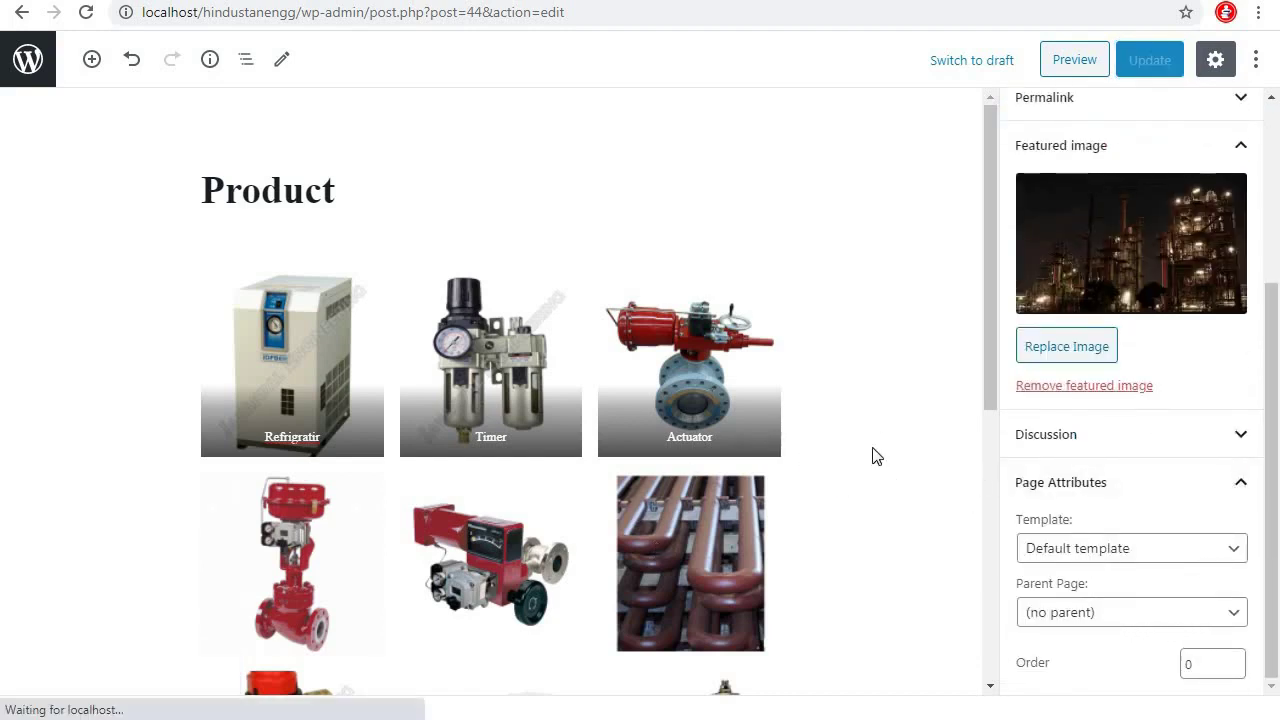
{"action": "left_click", "coordinate": [1100, 540]}
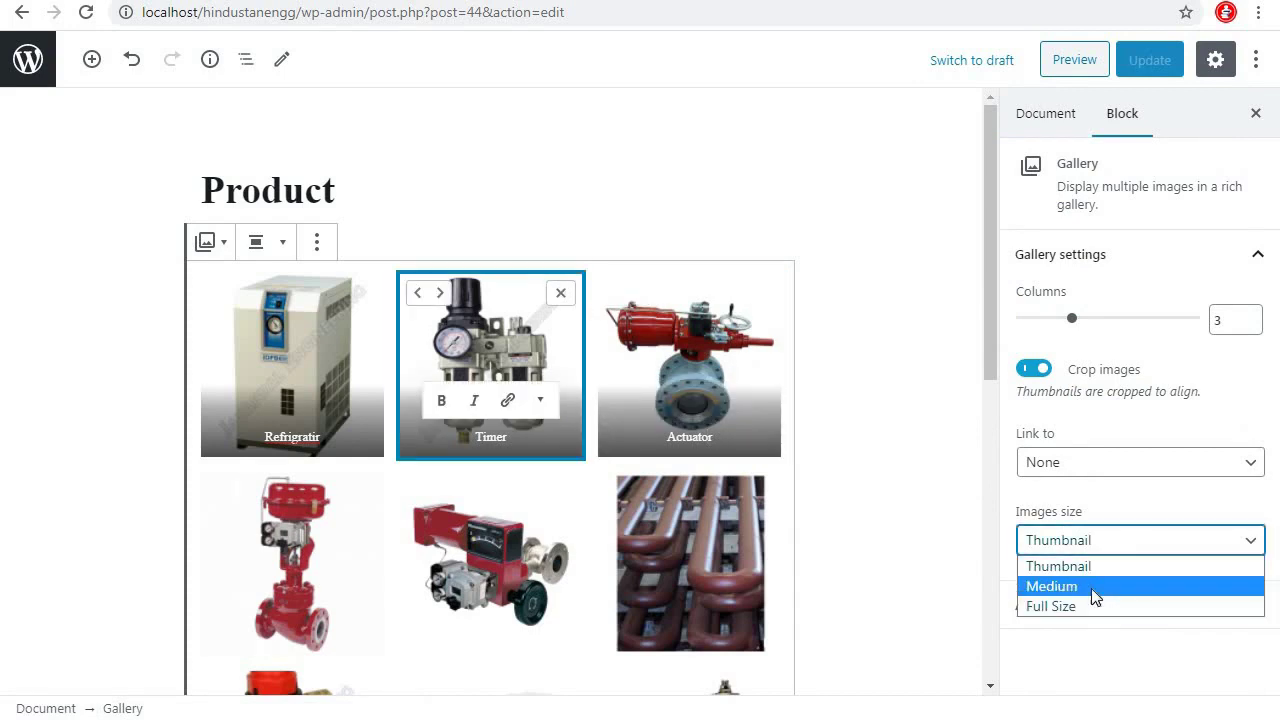
{"action": "left_click", "coordinate": [1091, 588]}
{"action": "left_click", "coordinate": [1085, 540]}
{"action": "left_click", "coordinate": [1077, 563]}
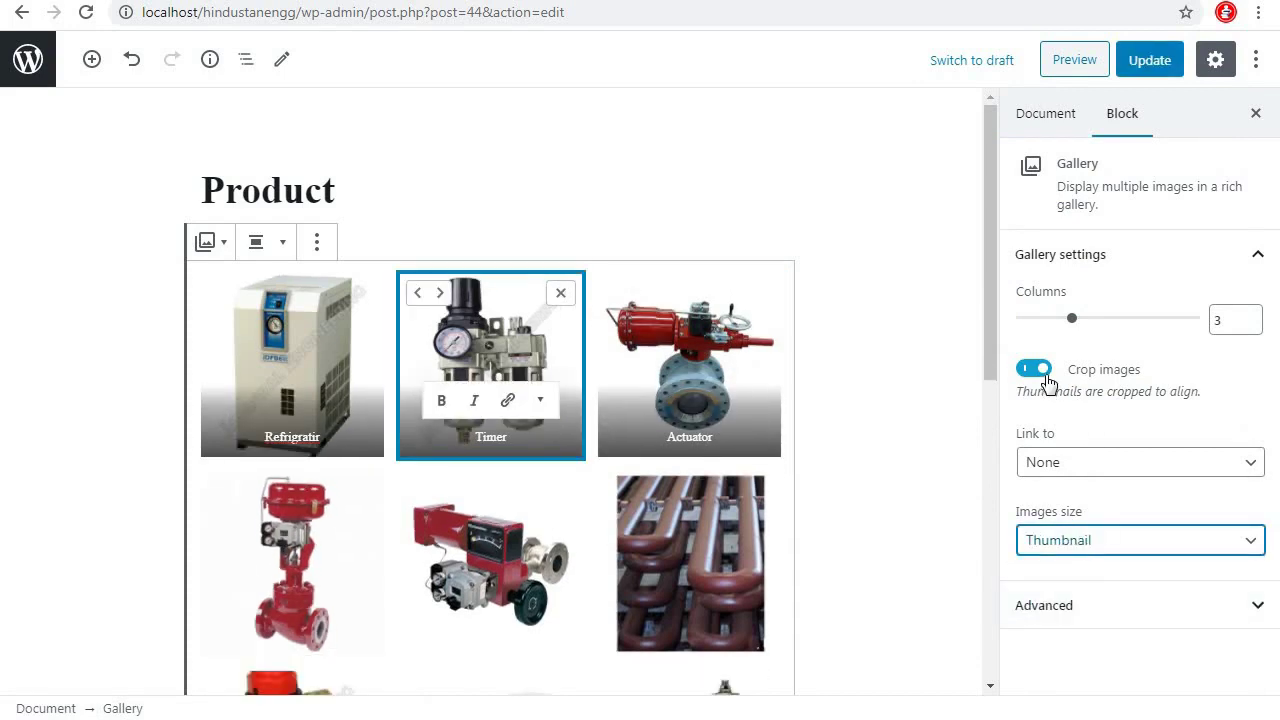
{"action": "left_click", "coordinate": [1040, 370]}
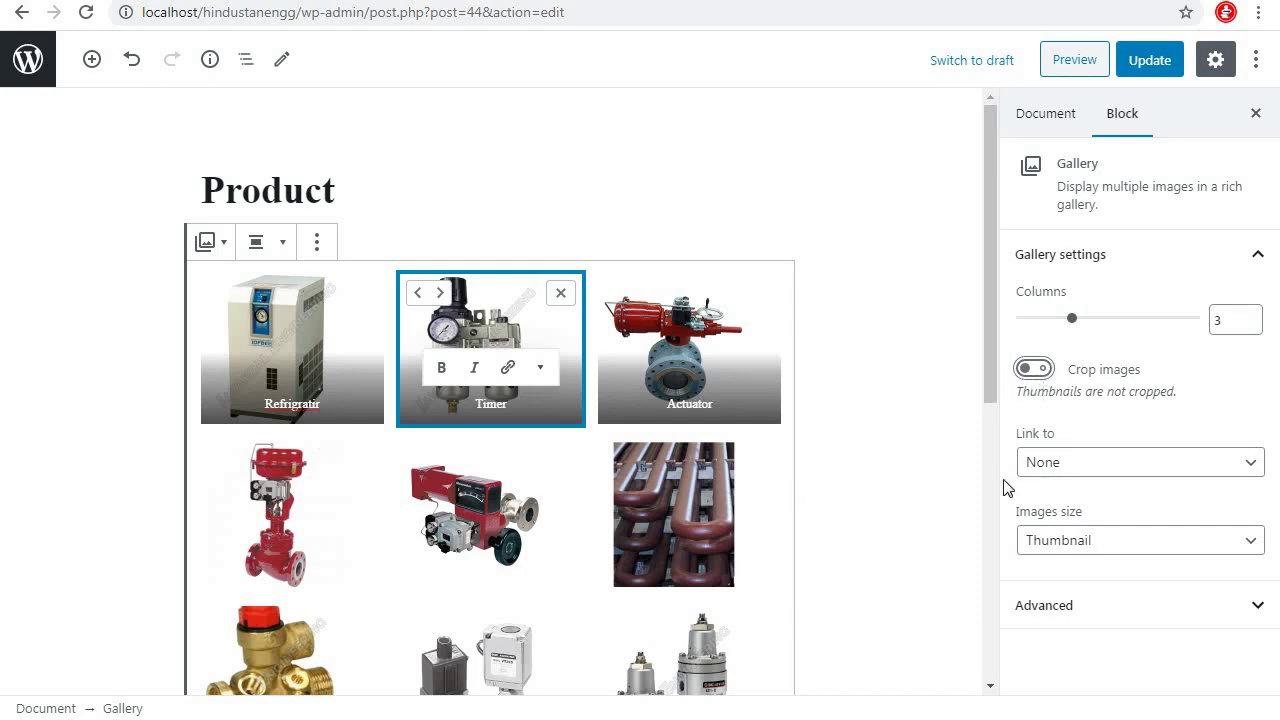
Update the page and review the uncropped captioned gallery on the reloaded live page
{"action": "left_click", "coordinate": [1172, 67]}
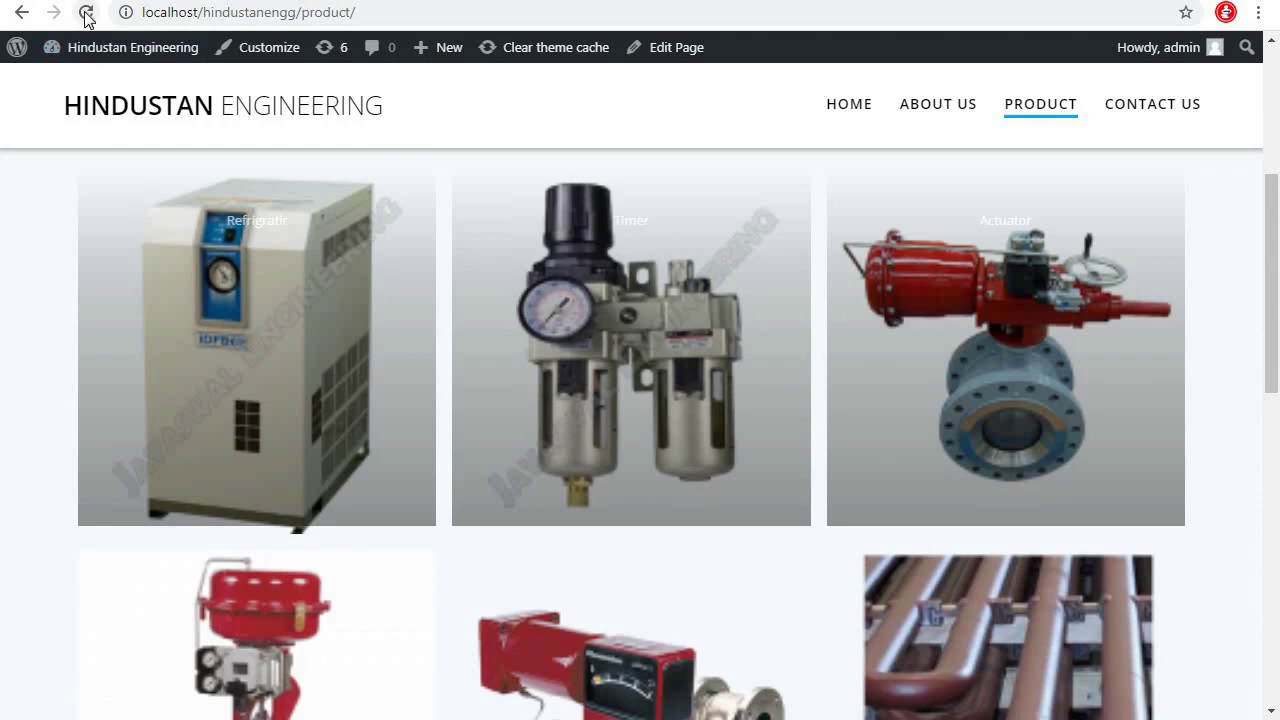
{"action": "left_click", "coordinate": [86, 12]}
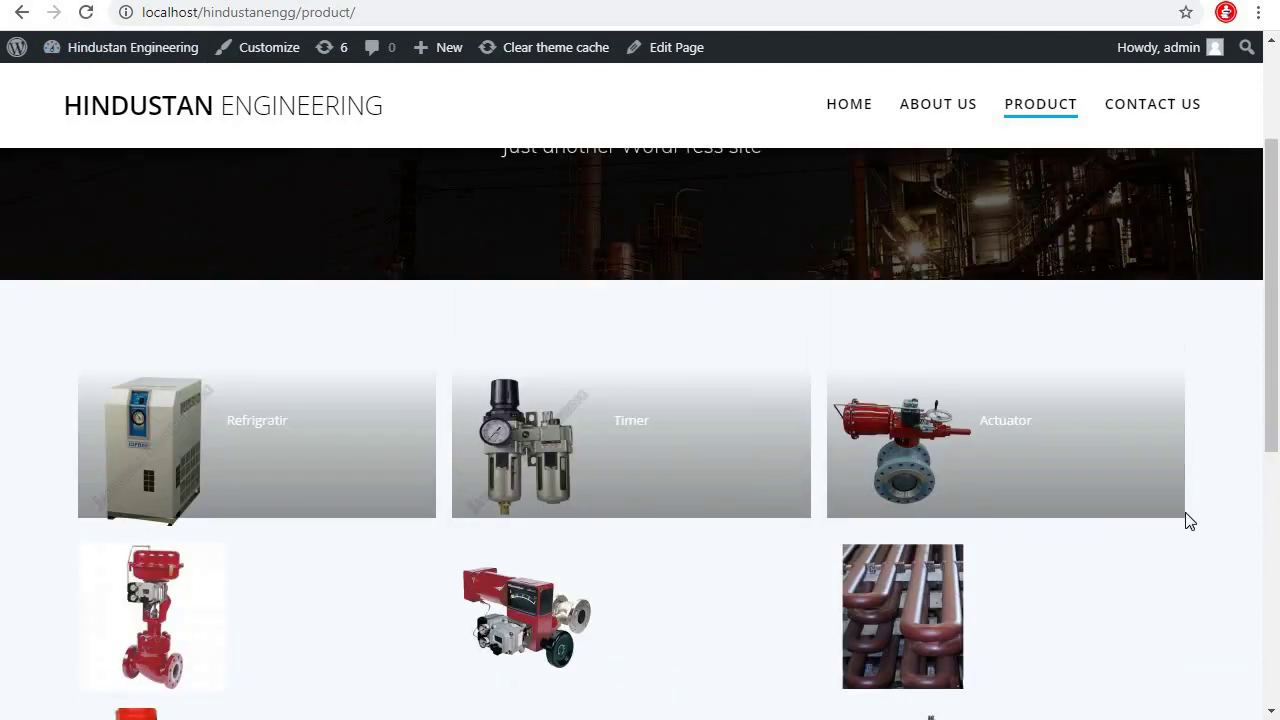
{"action": "scroll", "coordinate": [1189, 520], "scroll_direction": "down", "scroll_amount": 7}
{"action": "scroll", "coordinate": [1189, 520], "scroll_direction": "up", "scroll_amount": 6}
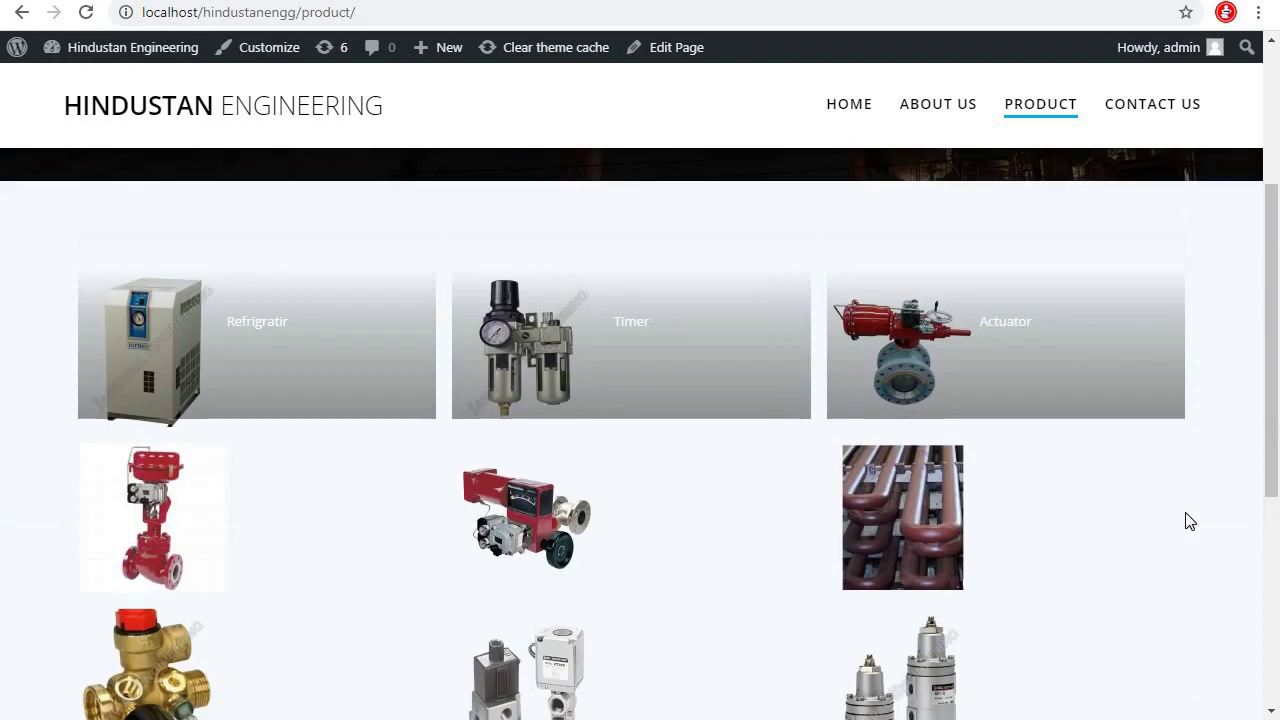
{"action": "scroll", "coordinate": [1189, 520], "scroll_direction": "up", "scroll_amount": 1}
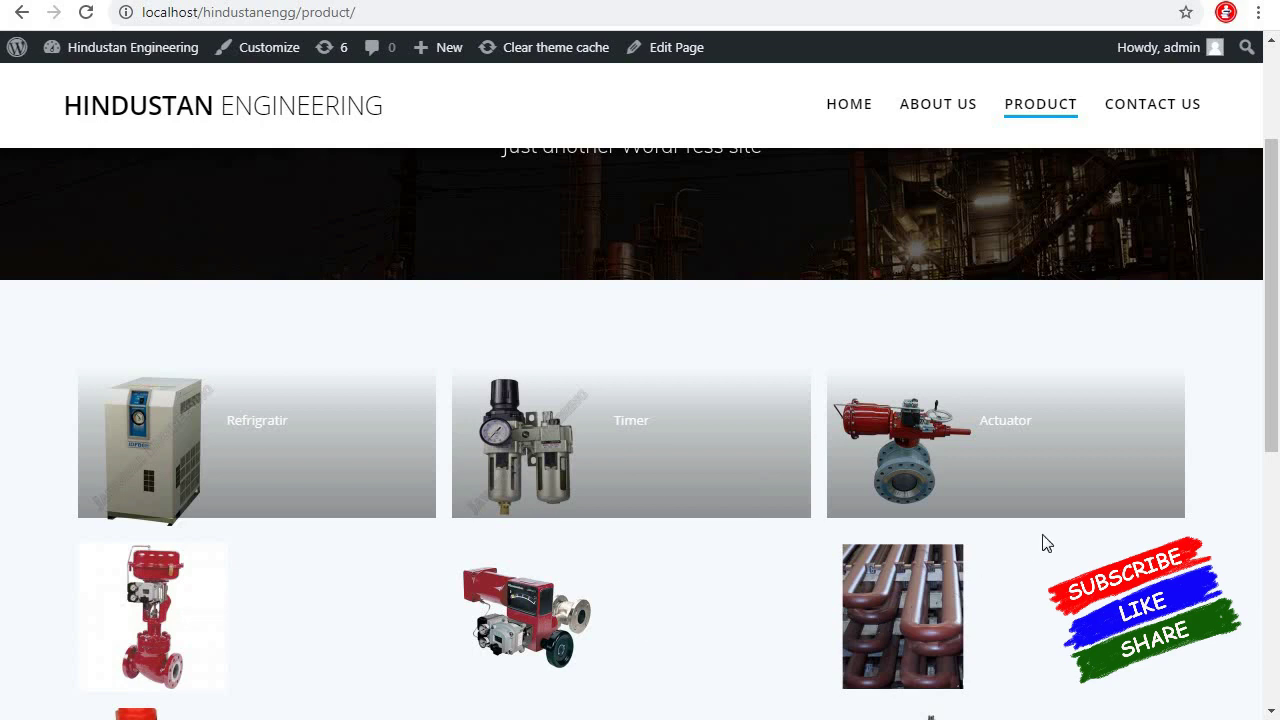
{"action": "scroll", "coordinate": [1042, 543], "scroll_direction": "down", "scroll_amount": 5}
{"action": "scroll", "coordinate": [1042, 543], "scroll_direction": "up", "scroll_amount": 5}
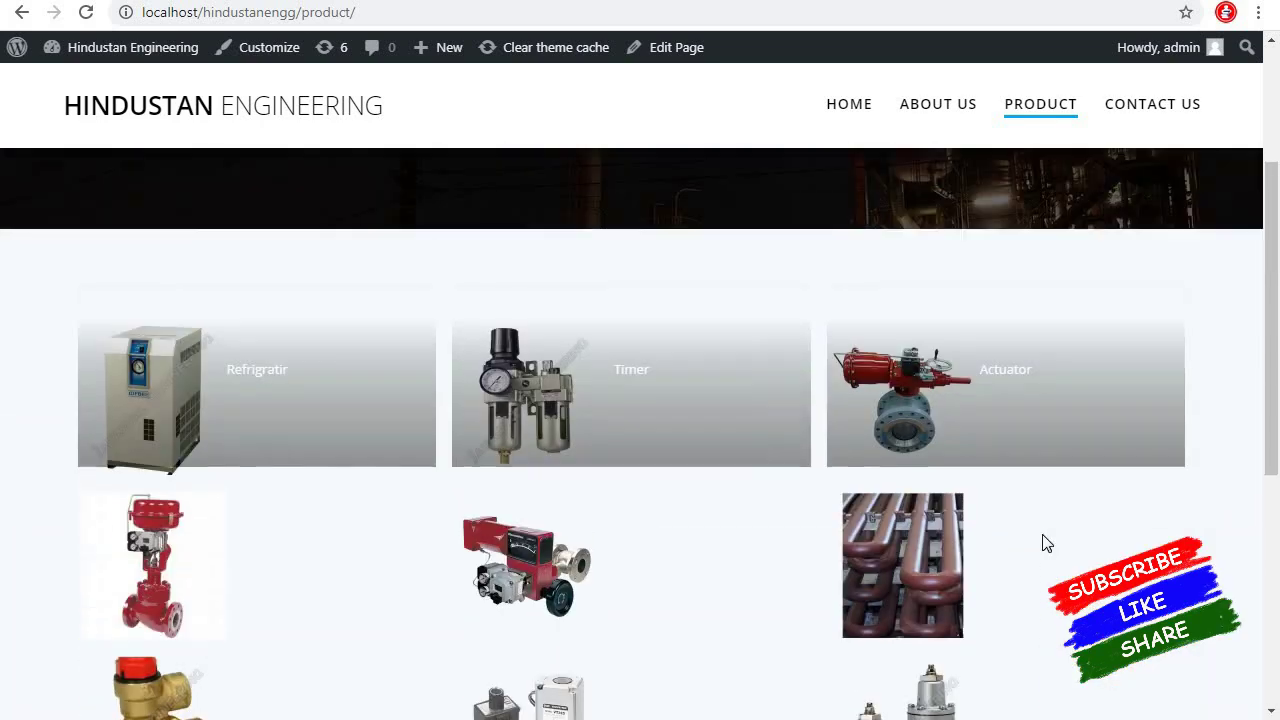
{"action": "scroll", "coordinate": [1042, 543], "scroll_direction": "up", "scroll_amount": 3}
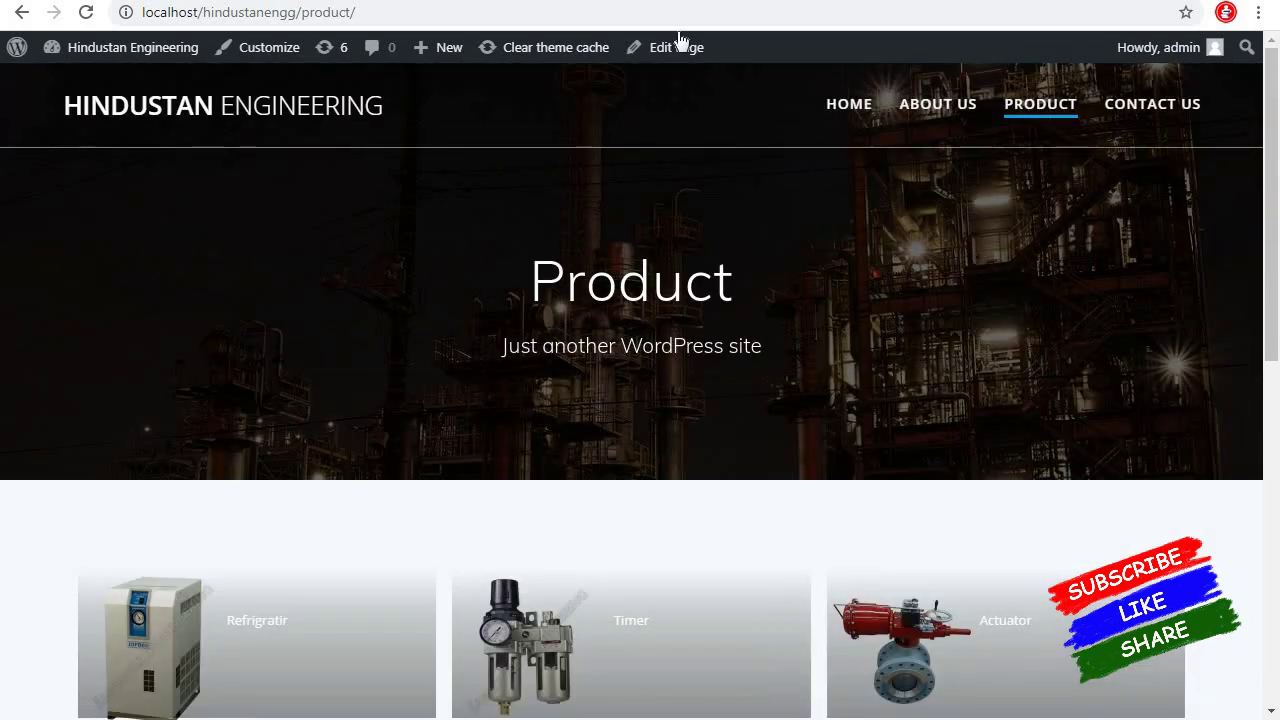
{"action": "key", "text": "ctrl+Tab"}
{"action": "scroll", "coordinate": [851, 314], "scroll_direction": "down", "scroll_amount": 5}
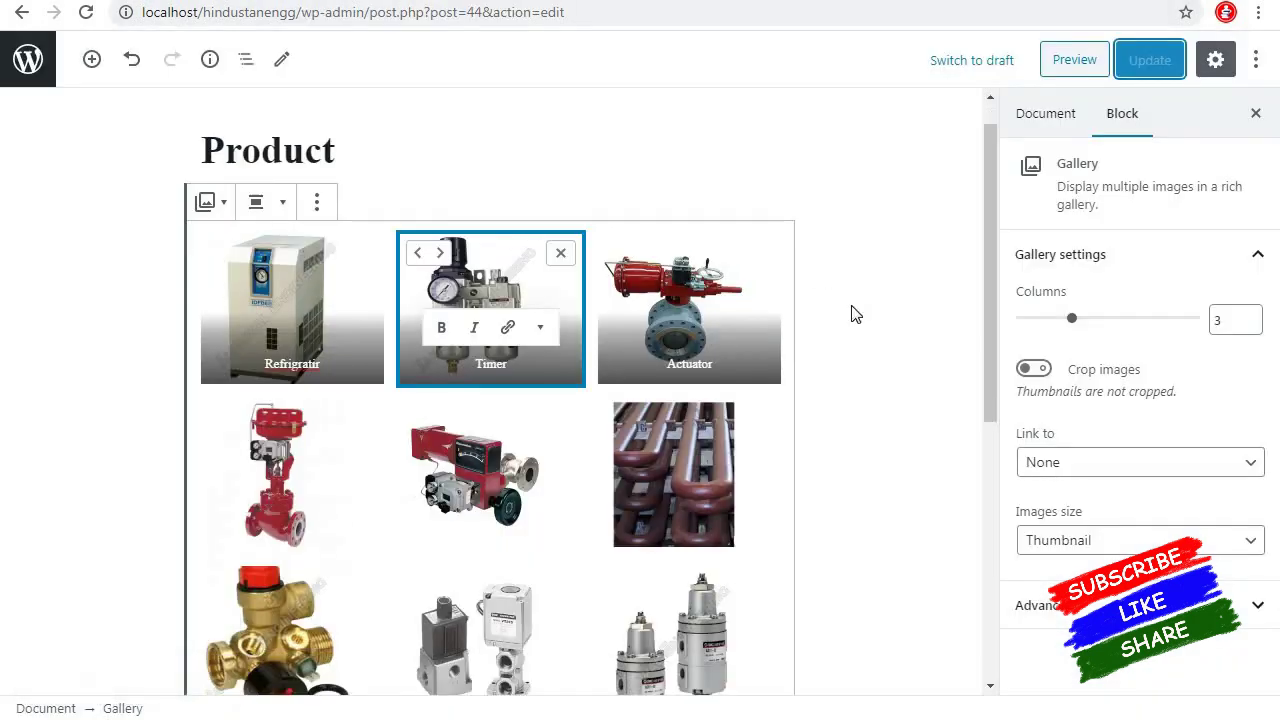
Insert a Spacer block above the gallery and another Spacer below it
{"action": "left_click", "coordinate": [758, 378]}
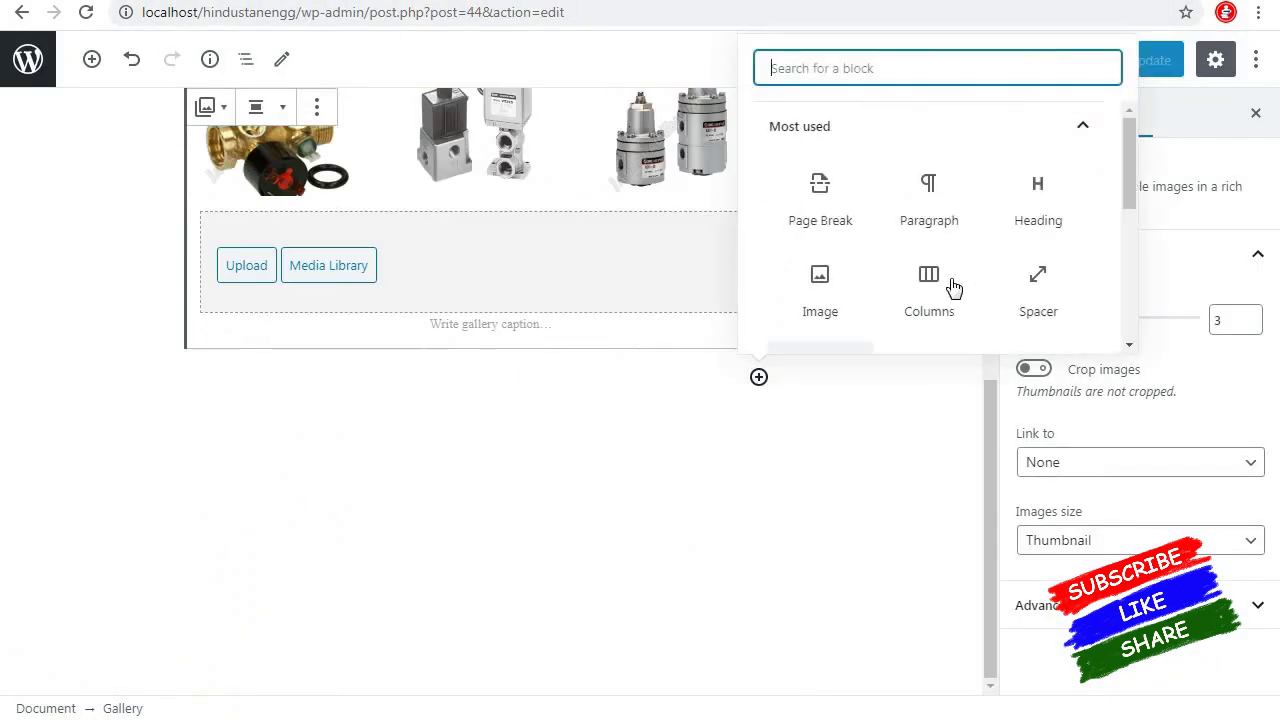
{"action": "left_click", "coordinate": [1033, 289]}
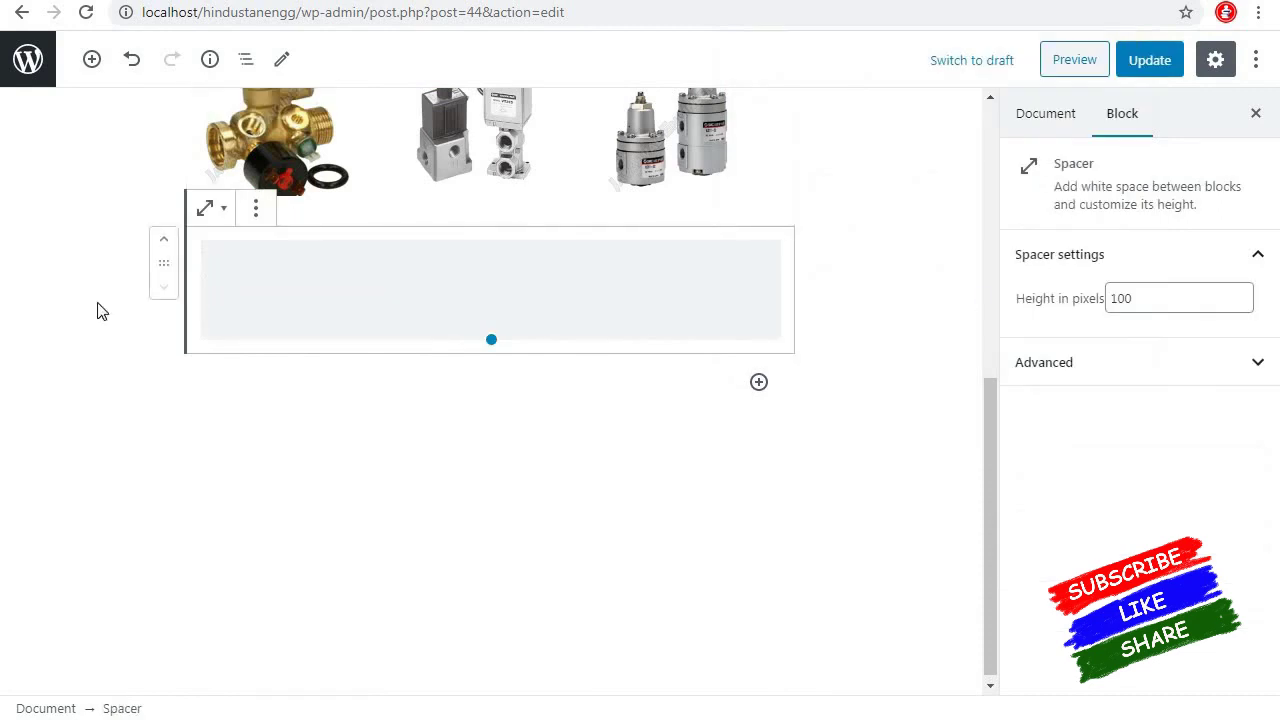
{"action": "left_click", "coordinate": [165, 245]}
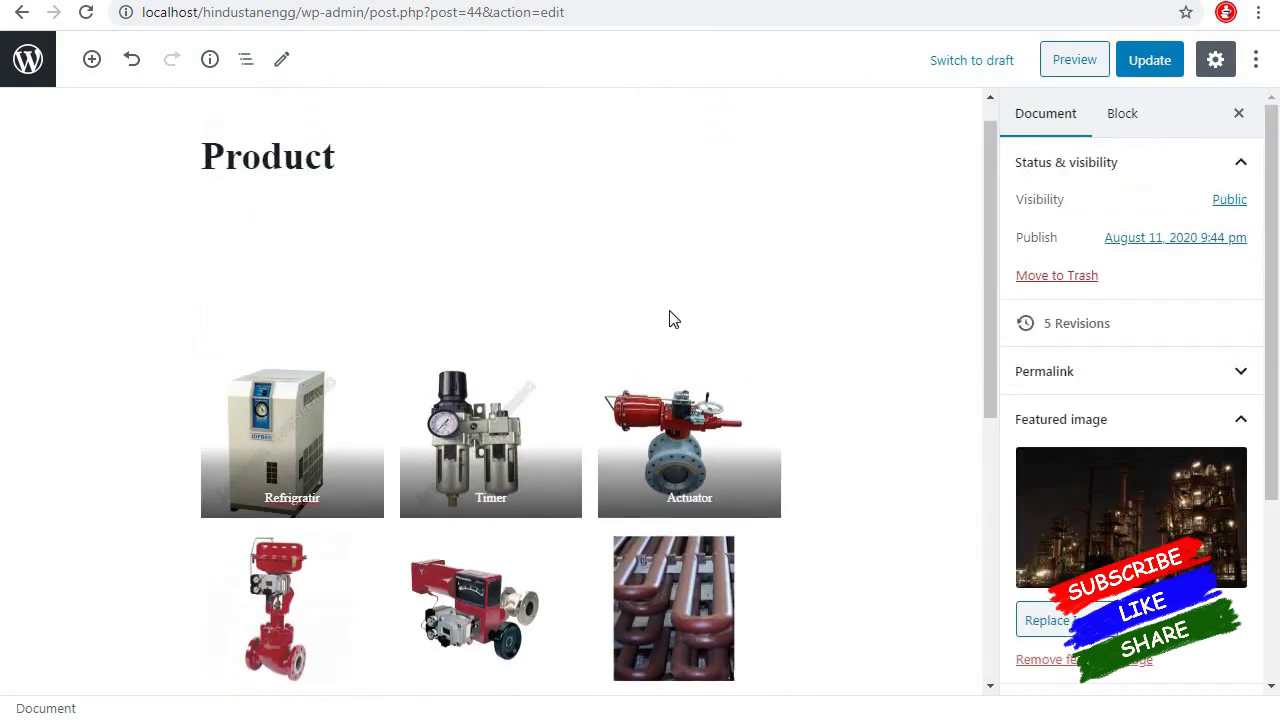
{"action": "scroll", "coordinate": [914, 354], "scroll_direction": "down", "scroll_amount": 4}
{"action": "left_click", "coordinate": [759, 409]}
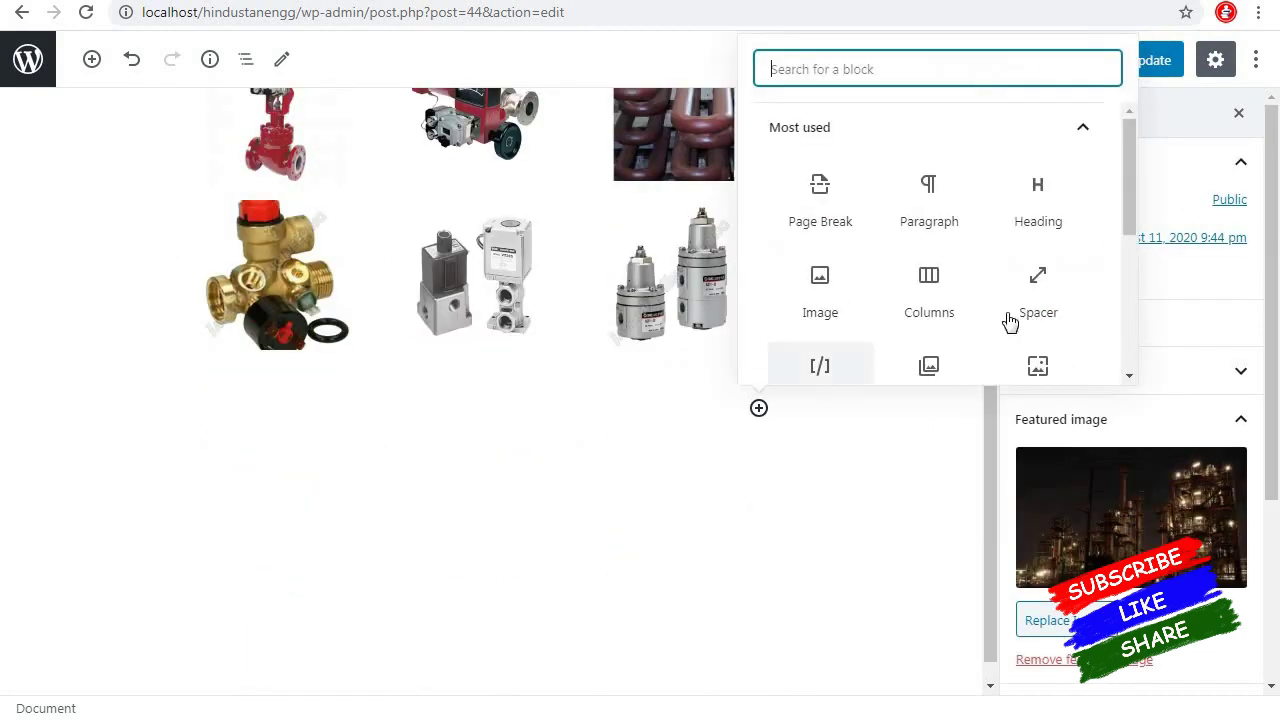
{"action": "left_click", "coordinate": [1038, 303]}
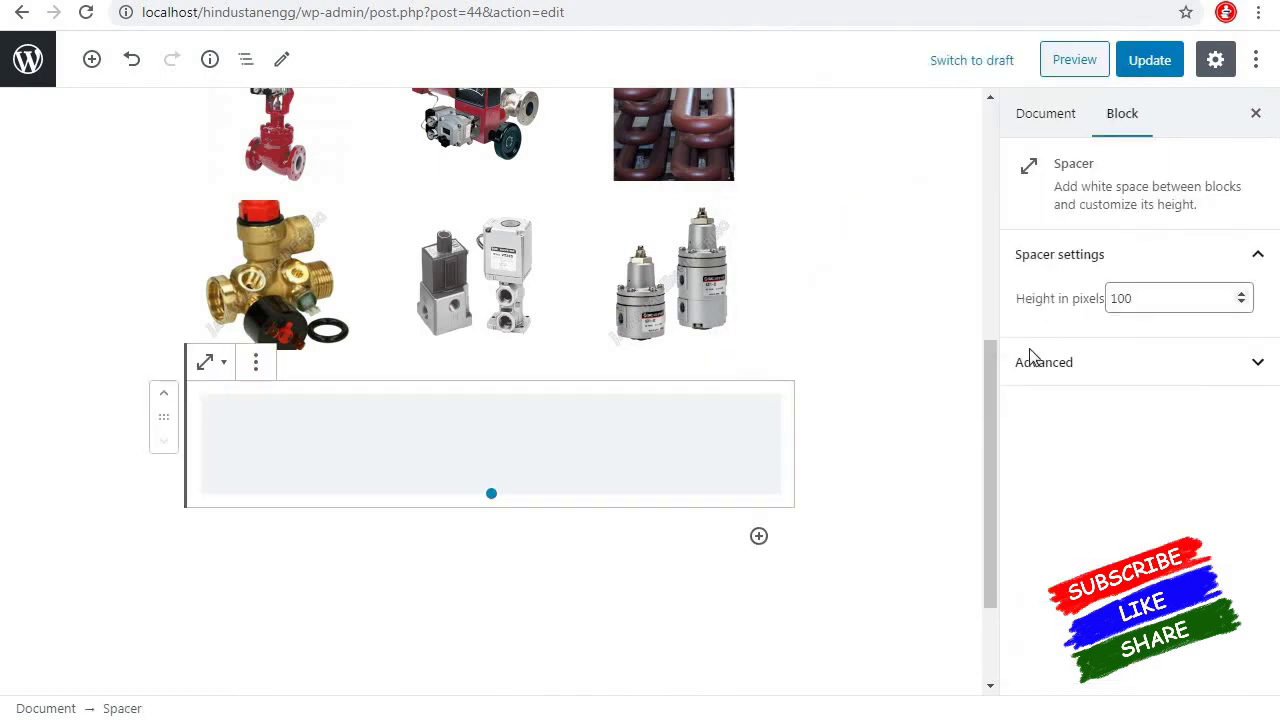
Update the page and reload the live Product page to check the spacing
{"action": "left_click", "coordinate": [1157, 66]}
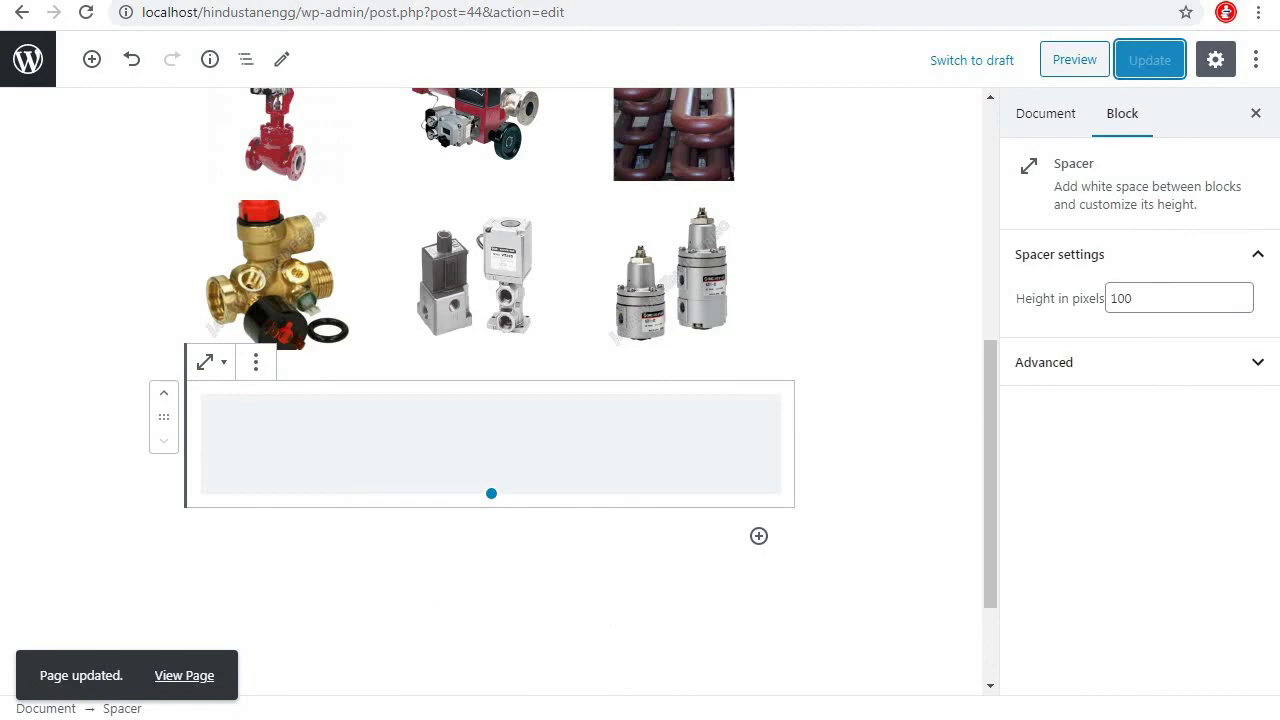
{"action": "left_click", "coordinate": [960, 8]}
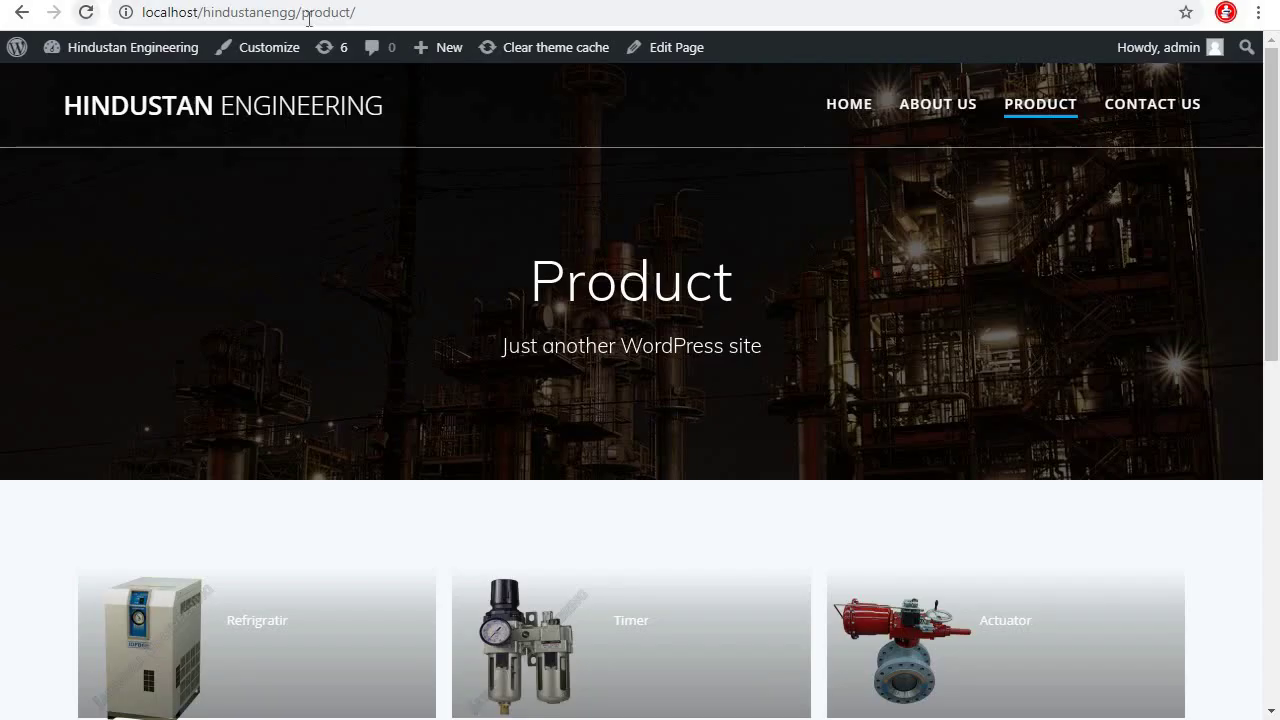
{"action": "key", "text": "ctrl+shift+Tab"}
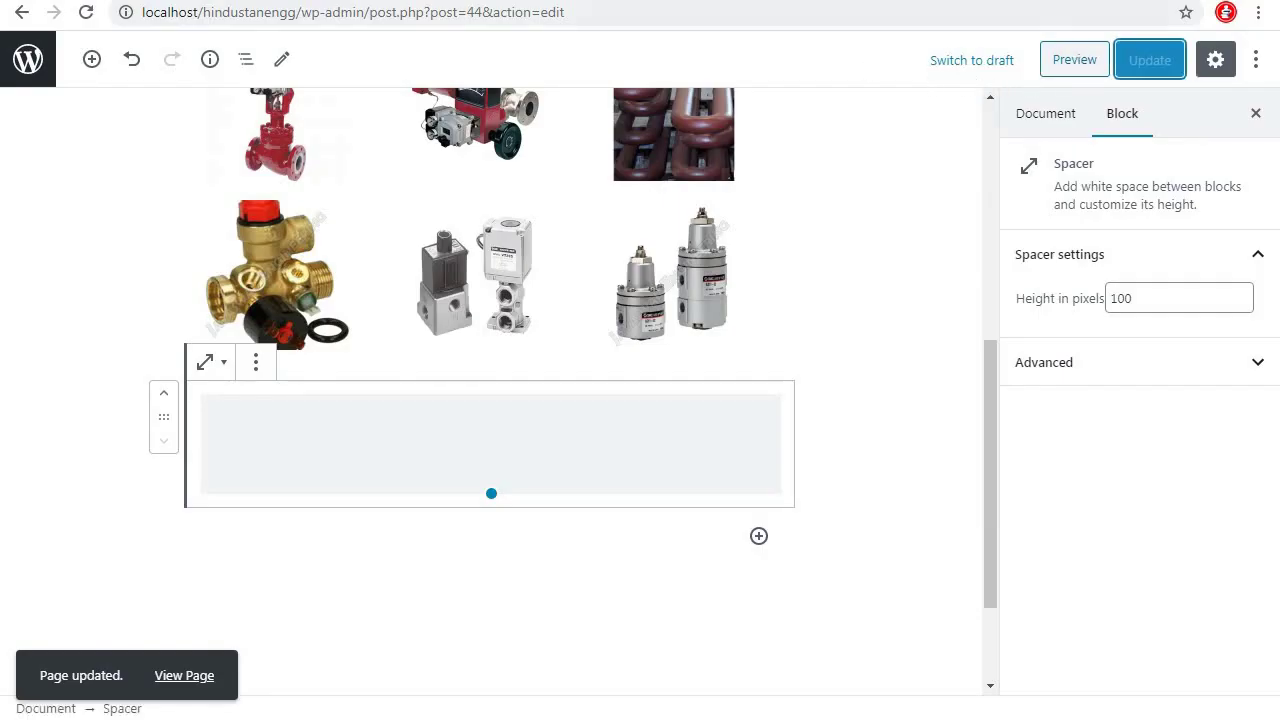
{"action": "key", "text": "ctrl+Tab"}
{"action": "left_click", "coordinate": [87, 13]}
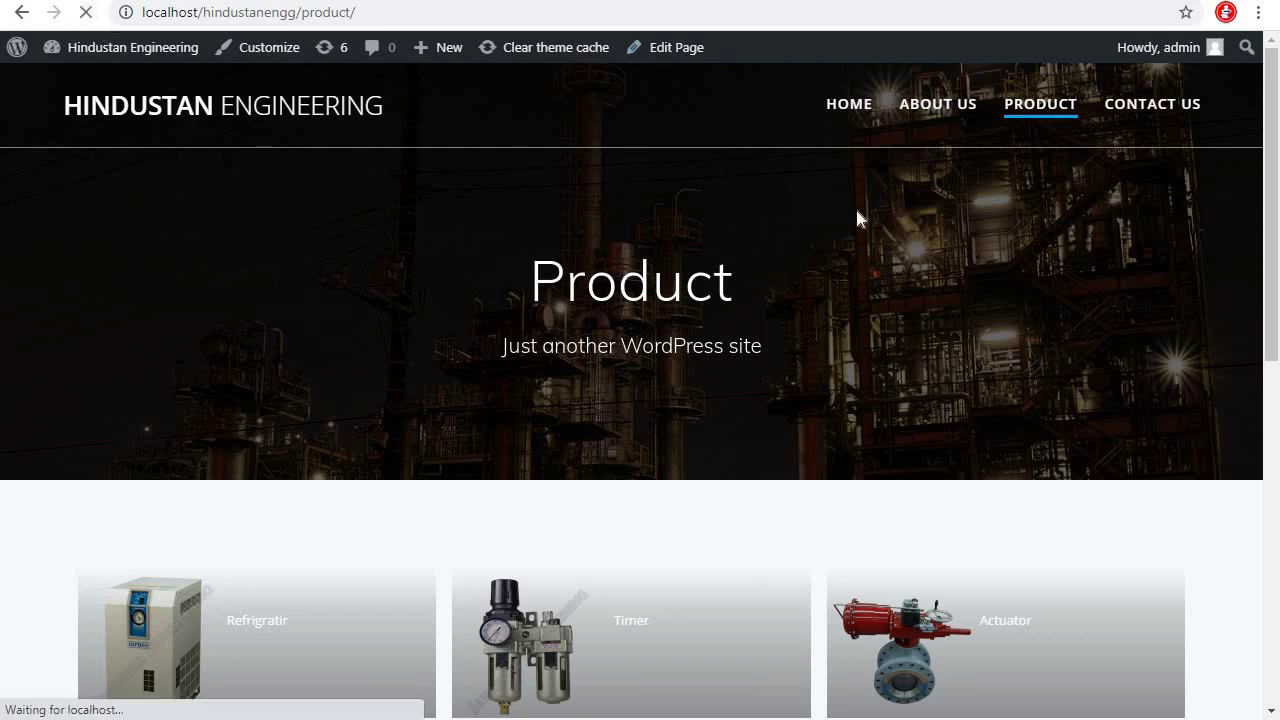